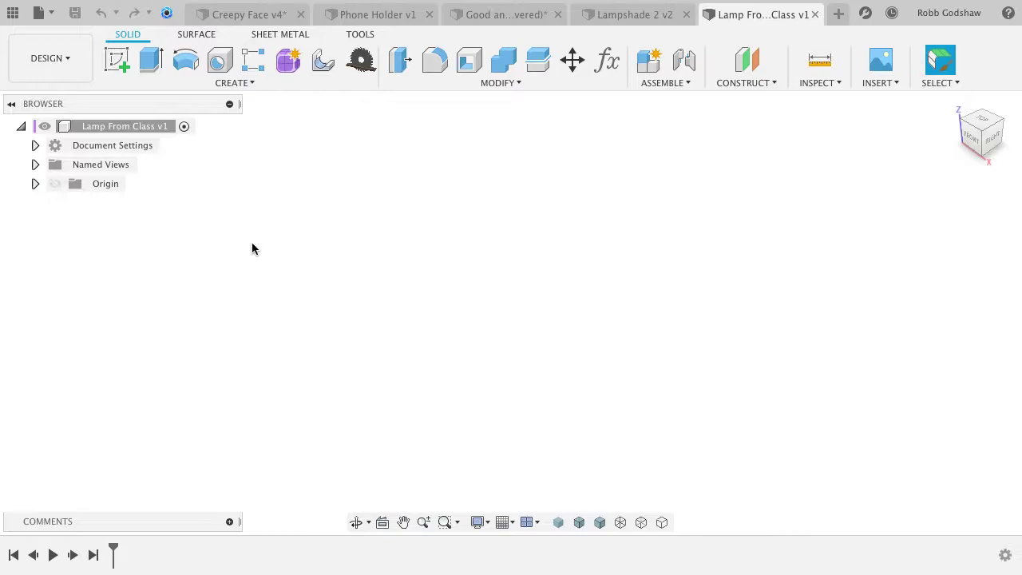
Create a new empty, activated component named LampSHade.
{"action": "left_click", "coordinate": [236, 82]}
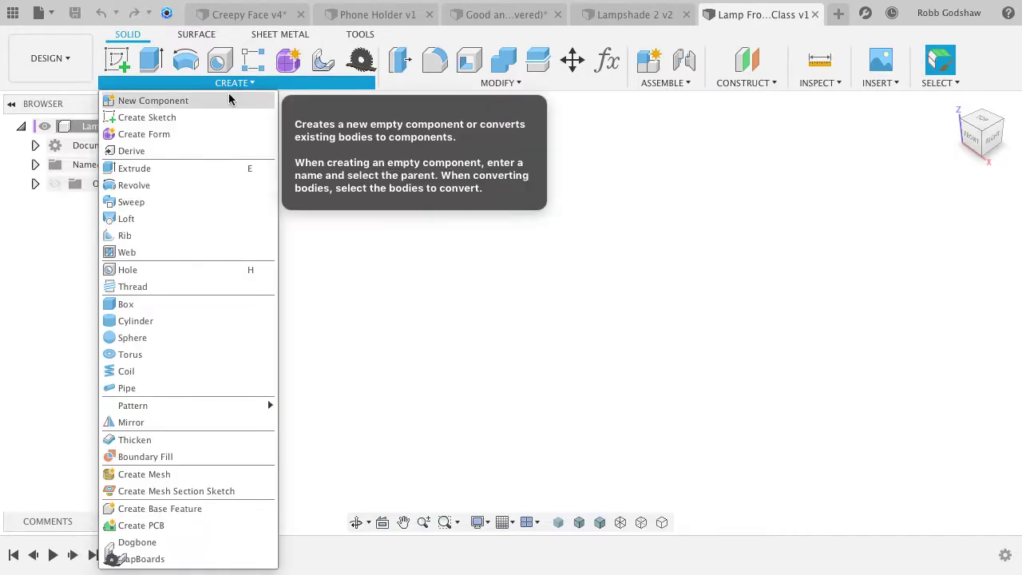
{"action": "left_click", "coordinate": [228, 99]}
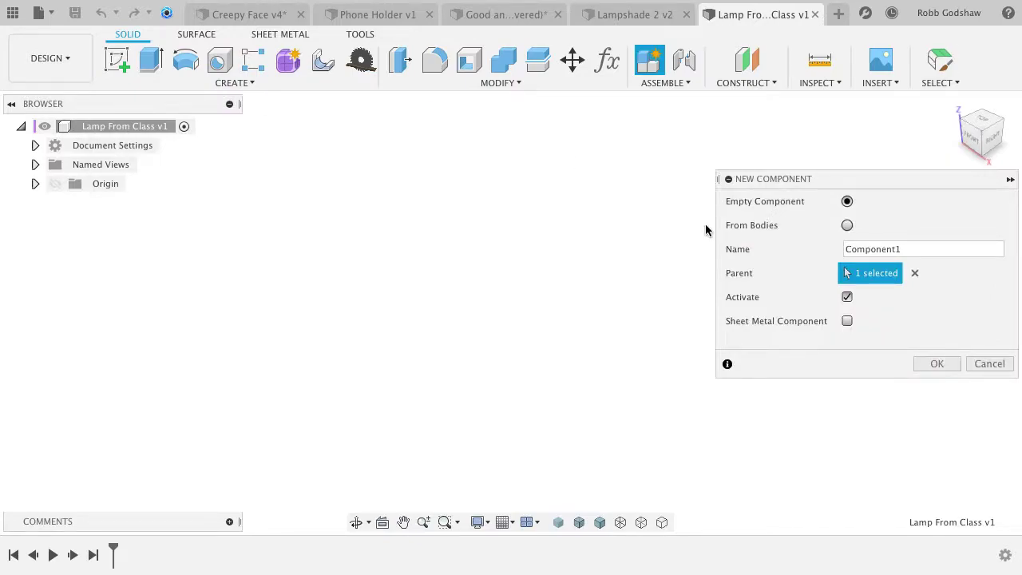
{"action": "double_click", "coordinate": [881, 248]}
{"action": "type", "text": "Lma"}
{"action": "key", "text": "Return"}
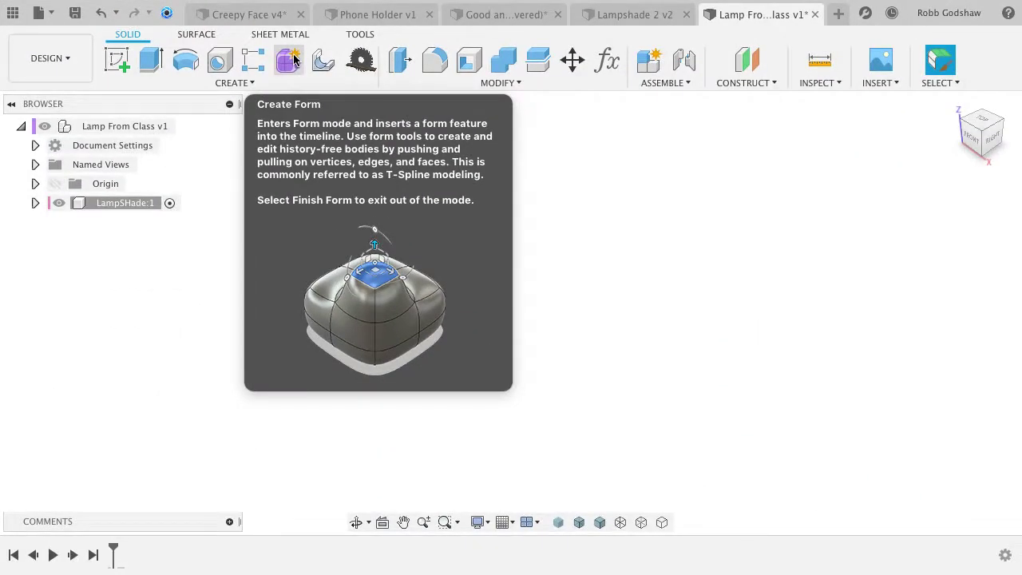
Create a T-Spline form inside the LampSHade component and review the available form primitives.
{"action": "left_click", "coordinate": [289, 61]}
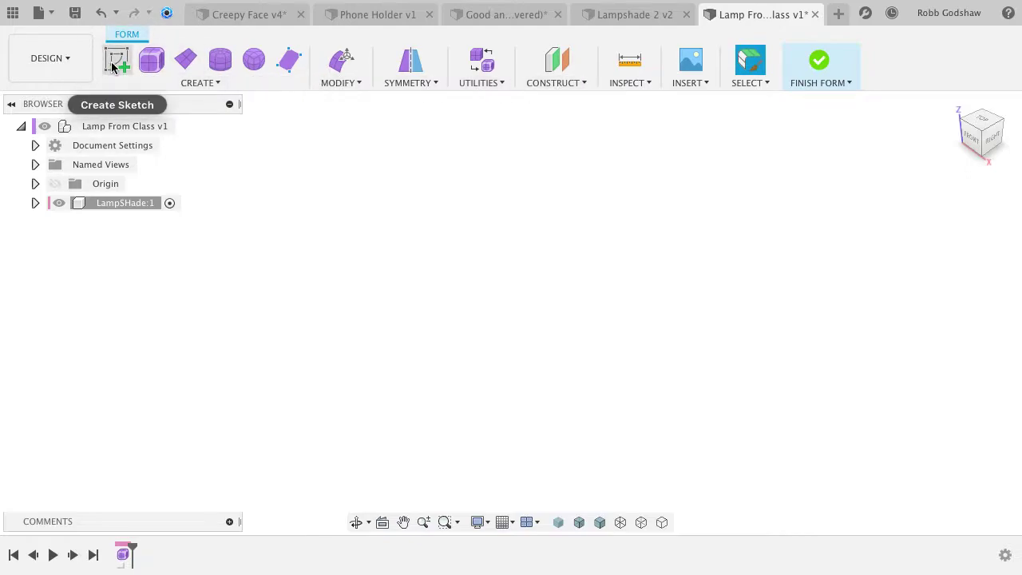
{"action": "left_click", "coordinate": [148, 83]}
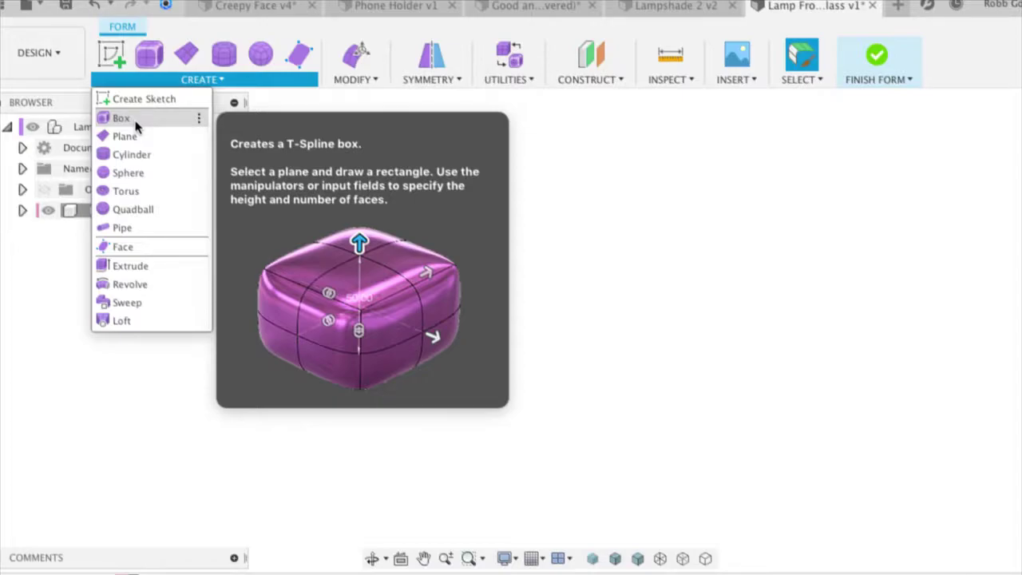
{"action": "left_click", "coordinate": [583, 165]}
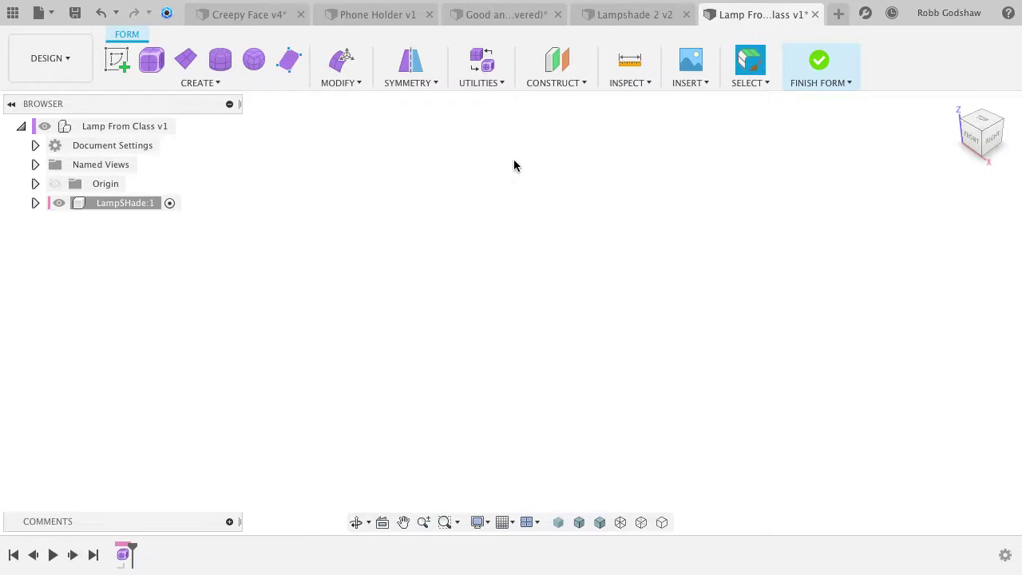
Create a T-Spline box centred on the origin of the ground plane, about 204 mm long, 182 mm wide and 118 mm high.
{"action": "left_click", "coordinate": [154, 63]}
{"action": "left_click", "coordinate": [588, 299]}
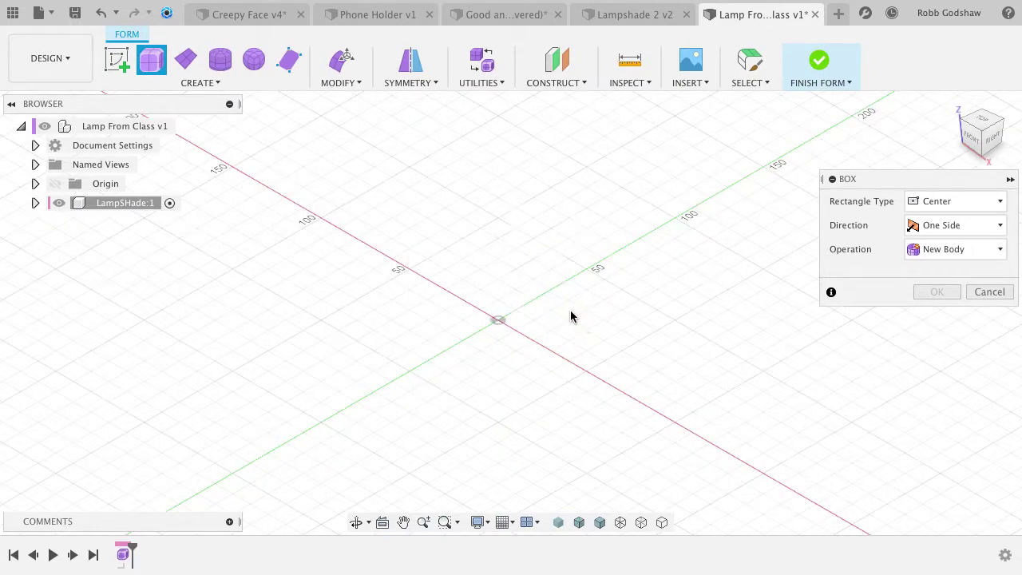
{"action": "left_click", "coordinate": [501, 322]}
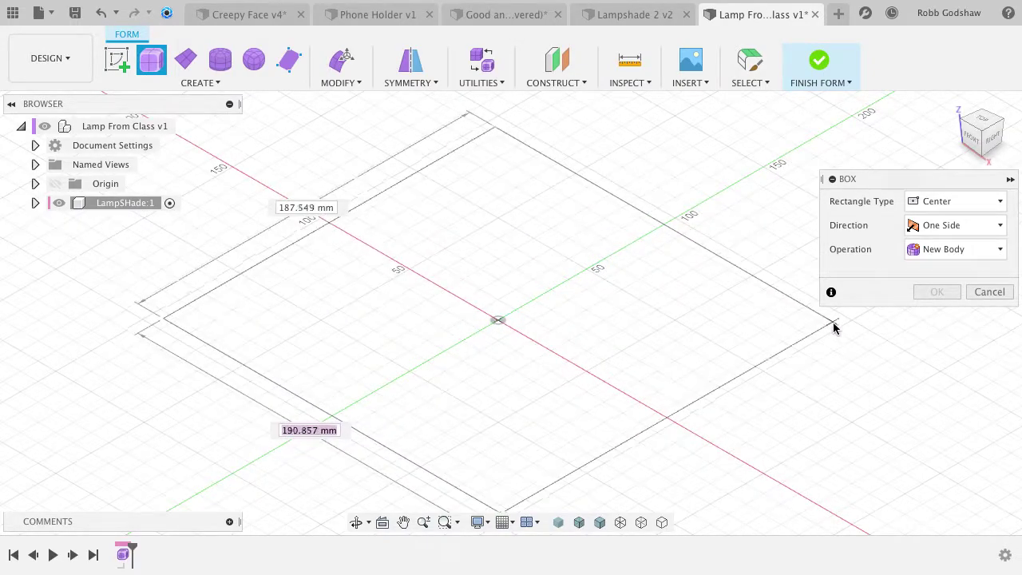
{"action": "left_click", "coordinate": [837, 330]}
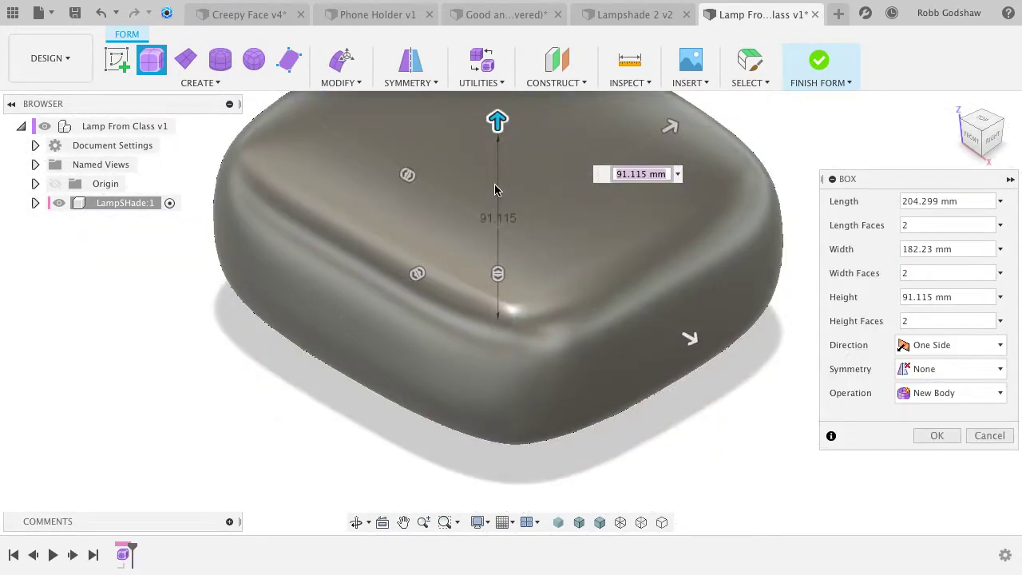
{"action": "left_click_drag", "start_coordinate": [449, 158], "coordinate": [445, 80]}
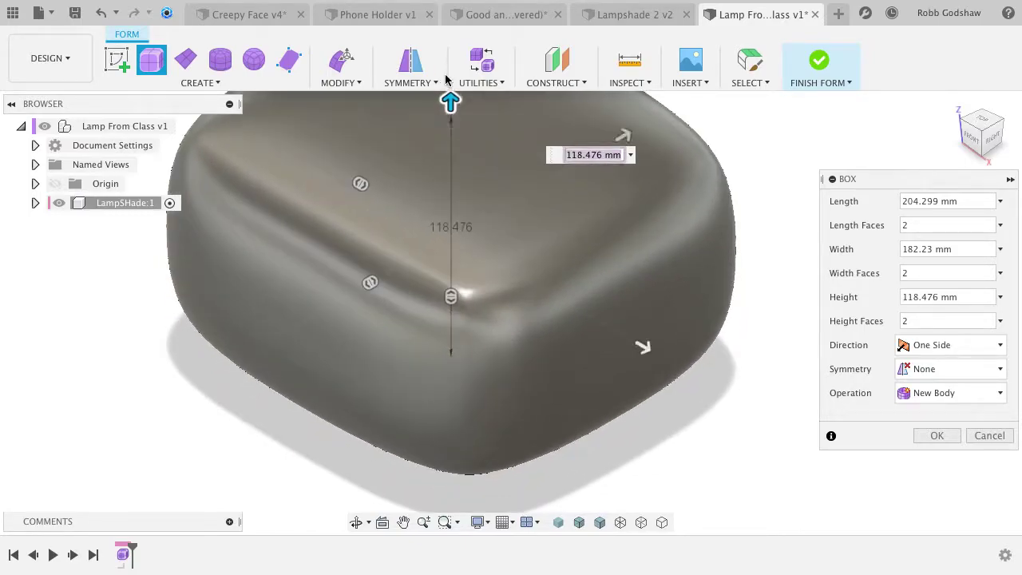
{"action": "left_click", "coordinate": [993, 136]}
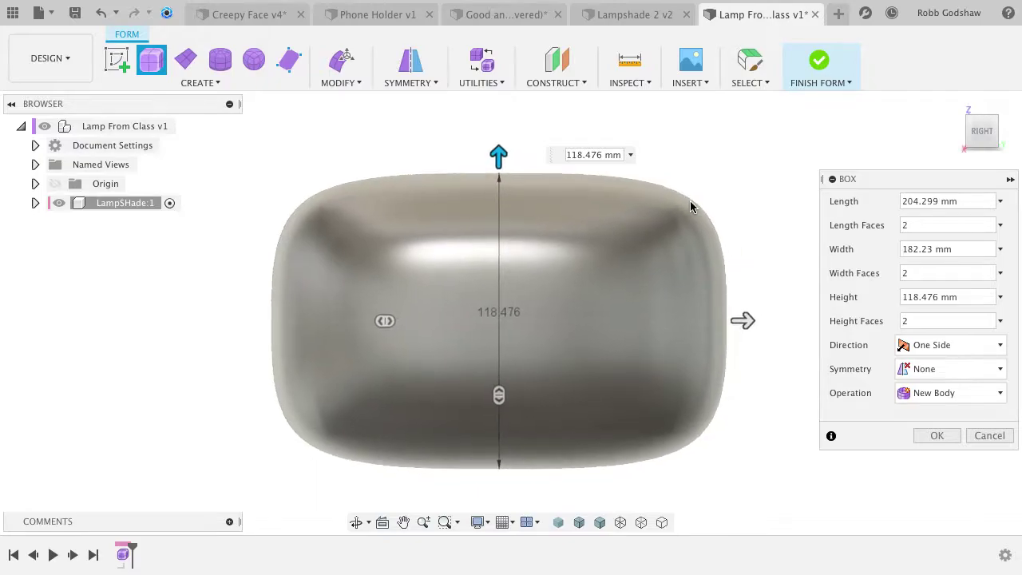
{"action": "left_click", "coordinate": [936, 435]}
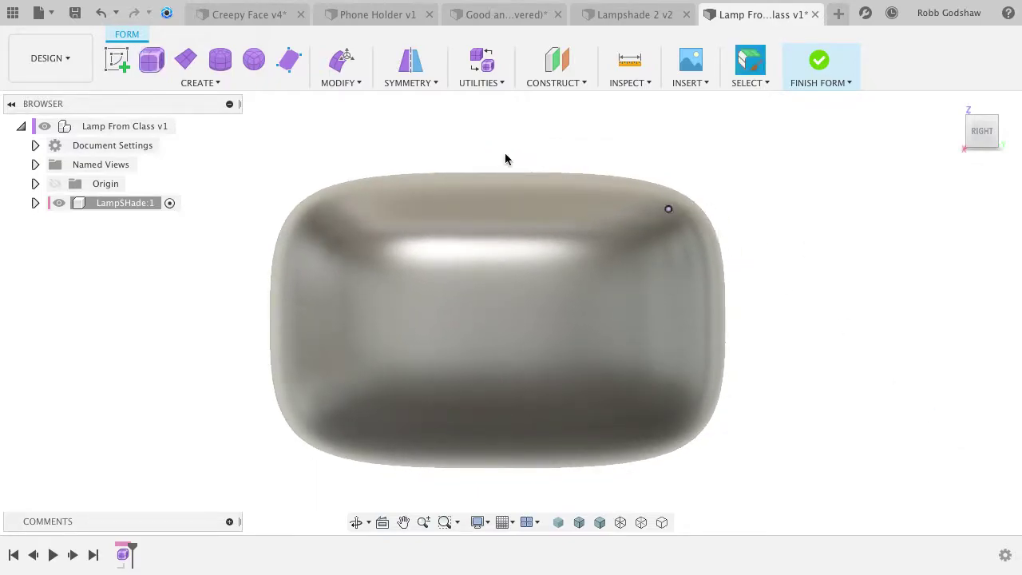
Try to apply Control Frame display to the box by selecting its individual faces.
{"action": "left_click", "coordinate": [356, 83]}
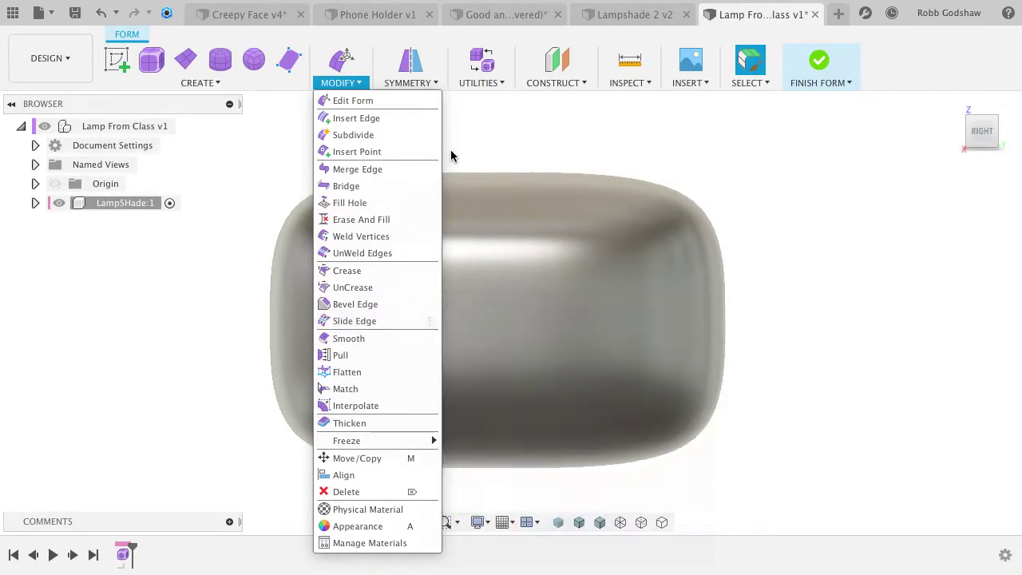
{"action": "mouse_move", "coordinate": [429, 81]}
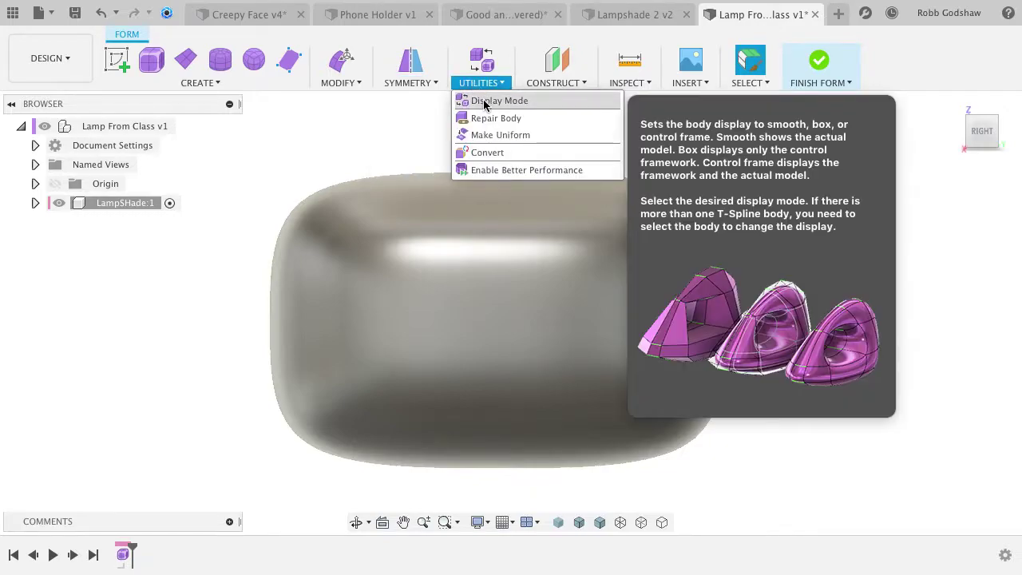
{"action": "left_click", "coordinate": [483, 100]}
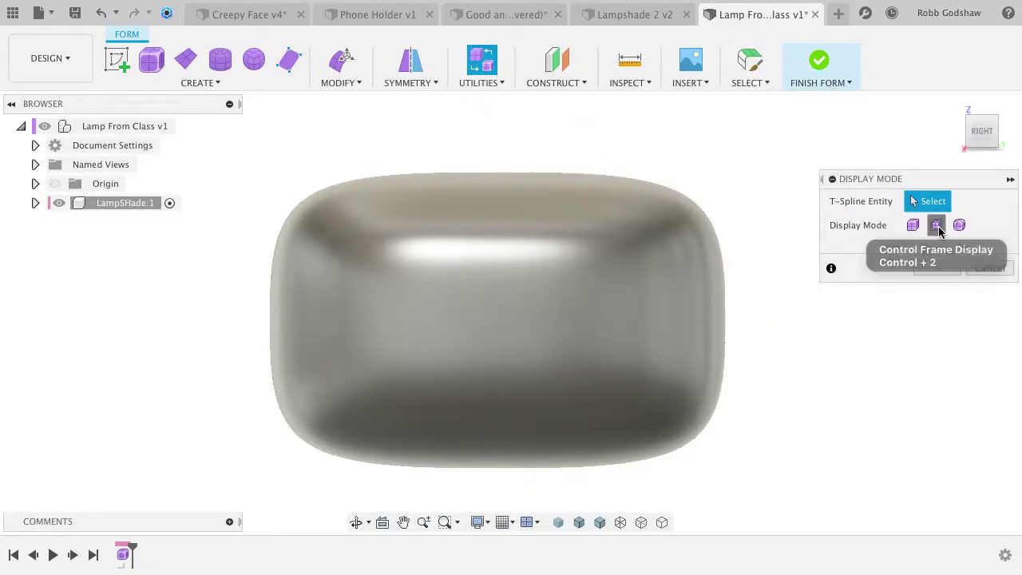
{"action": "left_click", "coordinate": [934, 225]}
{"action": "left_click", "coordinate": [643, 252]}
{"action": "left_click_drag", "start_coordinate": [871, 402], "coordinate": [280, 104]}
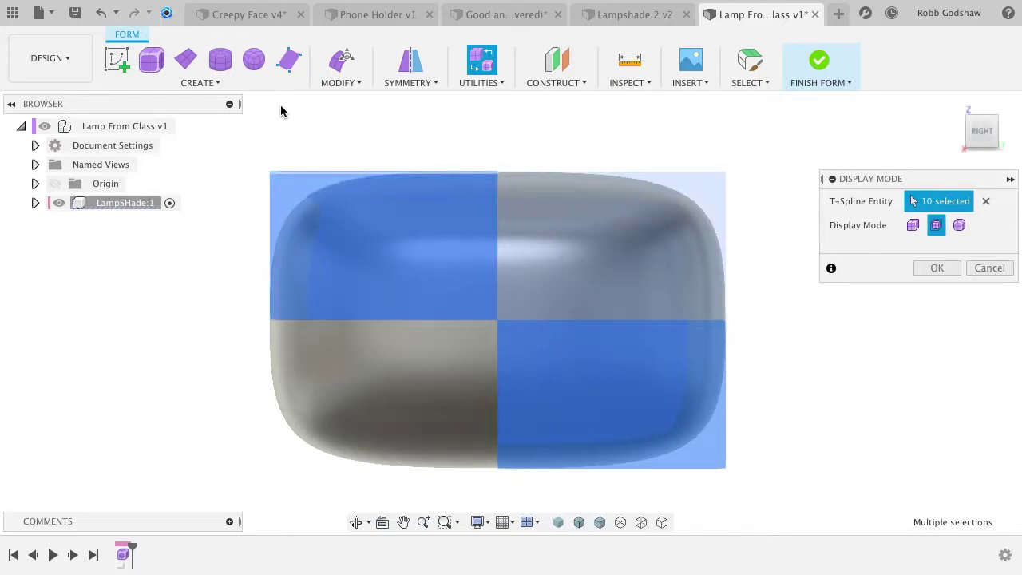
{"action": "left_click", "coordinate": [414, 389]}
{"action": "left_click", "coordinate": [597, 302]}
{"action": "left_click", "coordinate": [932, 268]}
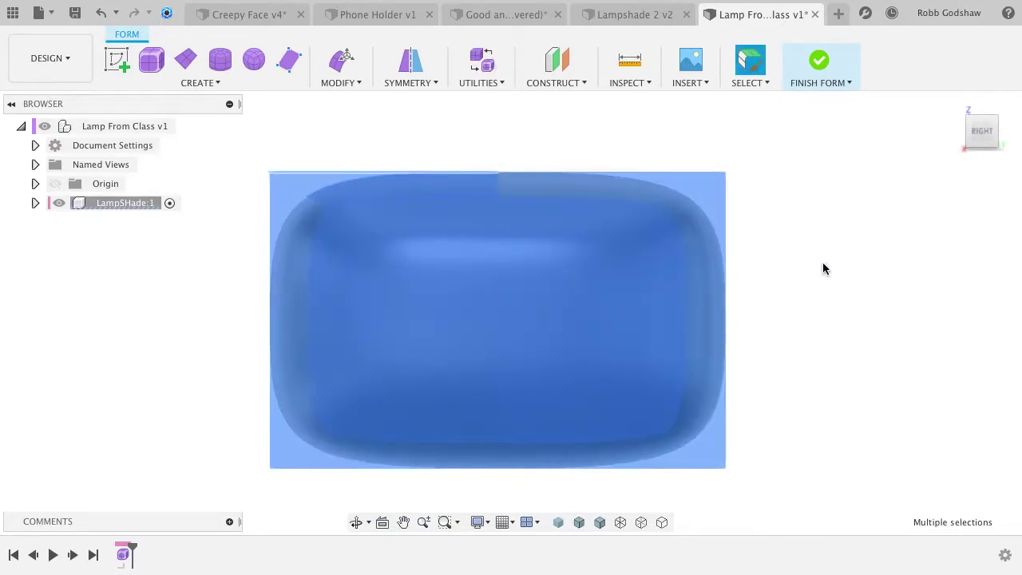
{"action": "scroll", "coordinate": [778, 269], "scroll_direction": "left", "scroll_amount": 10, "text": "shift"}
{"action": "left_click", "coordinate": [924, 198]}
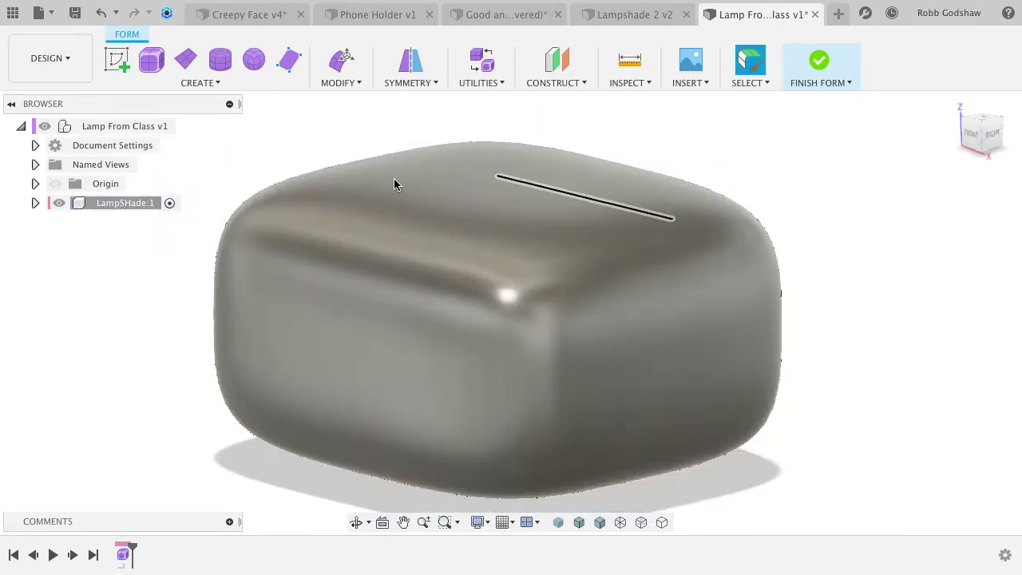
Set the display mode of Body1, selected as a whole body, to Control Frame.
{"action": "left_click", "coordinate": [477, 83]}
{"action": "left_click", "coordinate": [495, 100]}
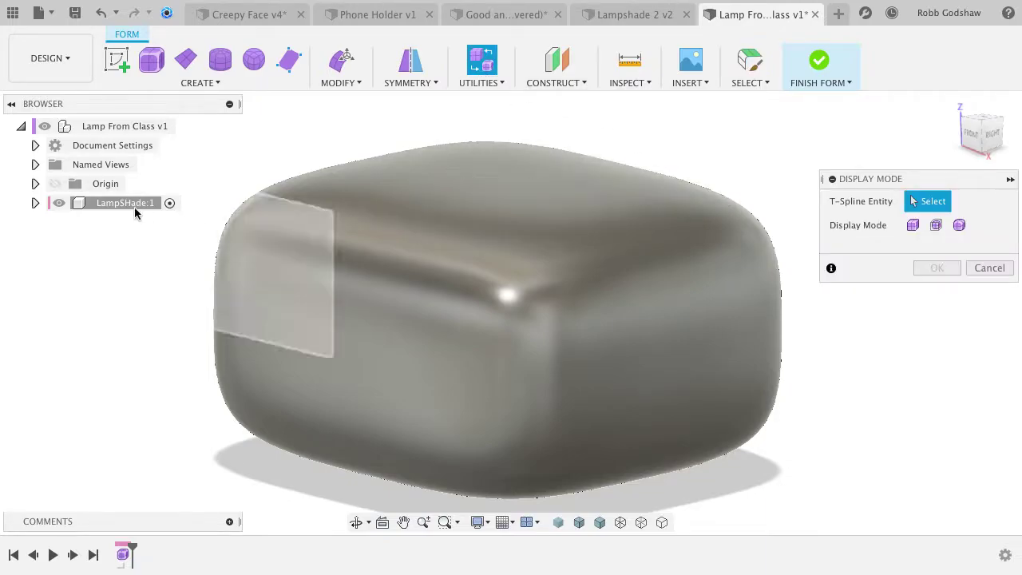
{"action": "left_click", "coordinate": [35, 203]}
{"action": "left_click", "coordinate": [51, 242]}
{"action": "left_click", "coordinate": [103, 260]}
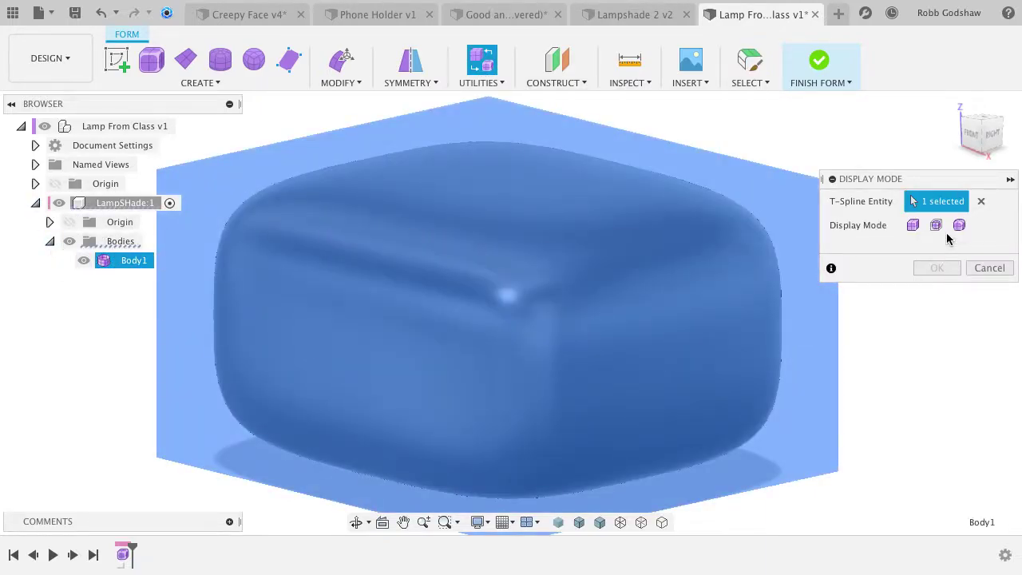
{"action": "left_click", "coordinate": [936, 225]}
{"action": "left_click", "coordinate": [939, 267]}
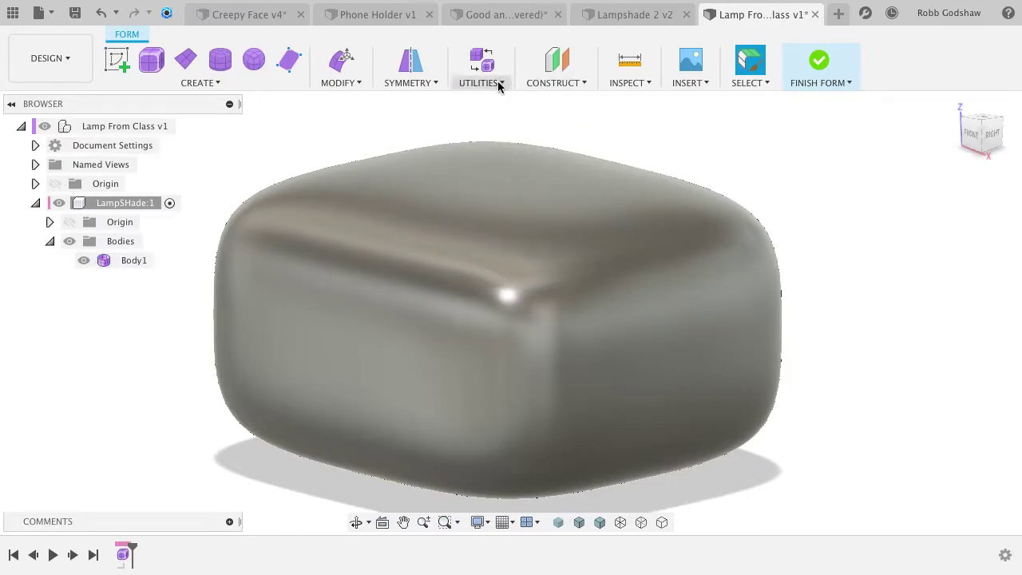
Change the visual style to Shaded with Hidden Edges.
{"action": "left_click", "coordinate": [479, 522]}
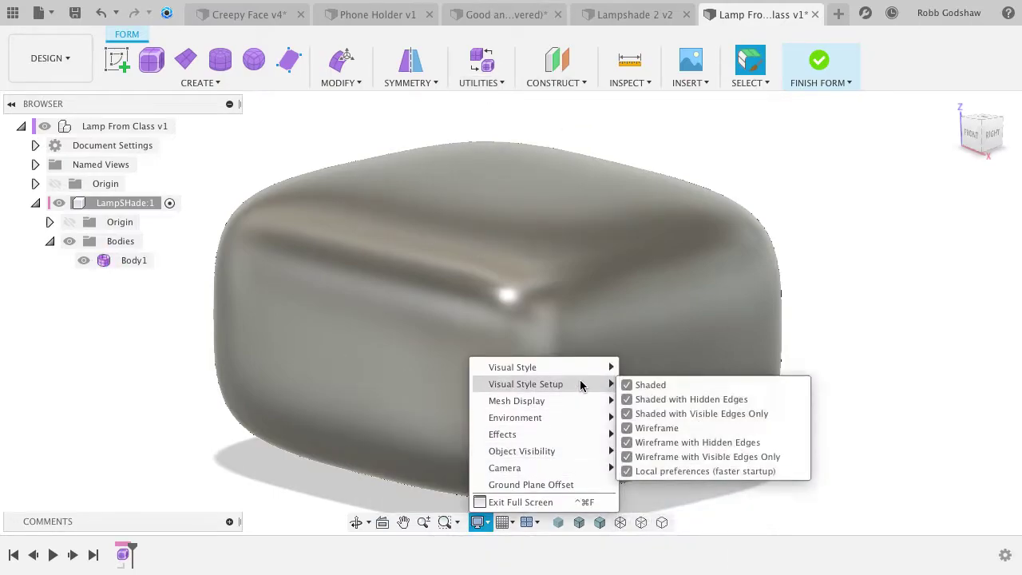
{"action": "mouse_move", "coordinate": [585, 369]}
{"action": "left_click", "coordinate": [651, 387]}
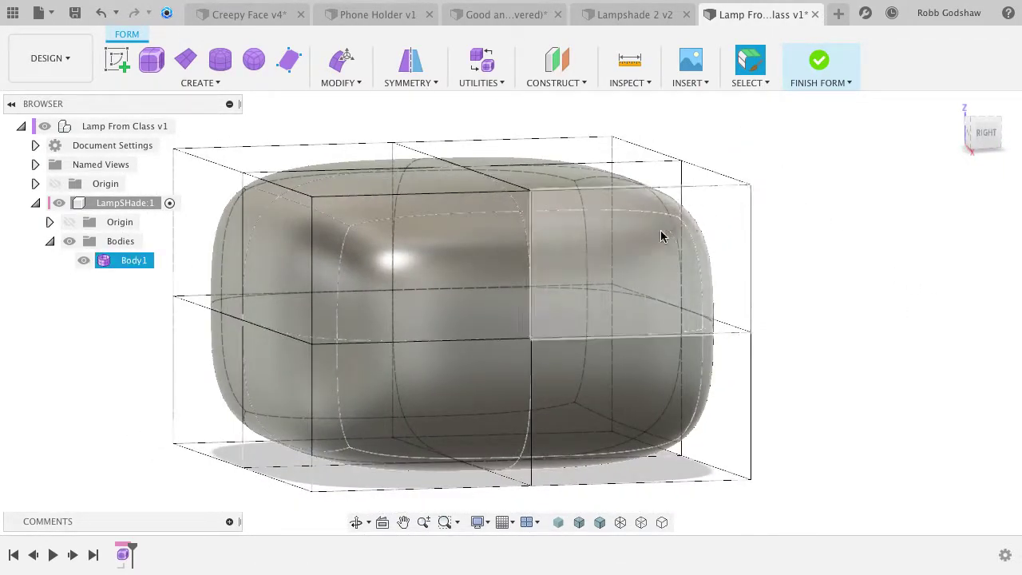
Examine how the control frame surrounds the smooth box from the front, side, top and corners.
{"action": "scroll", "coordinate": [626, 245], "scroll_direction": "left", "scroll_amount": 10, "text": "shift"}
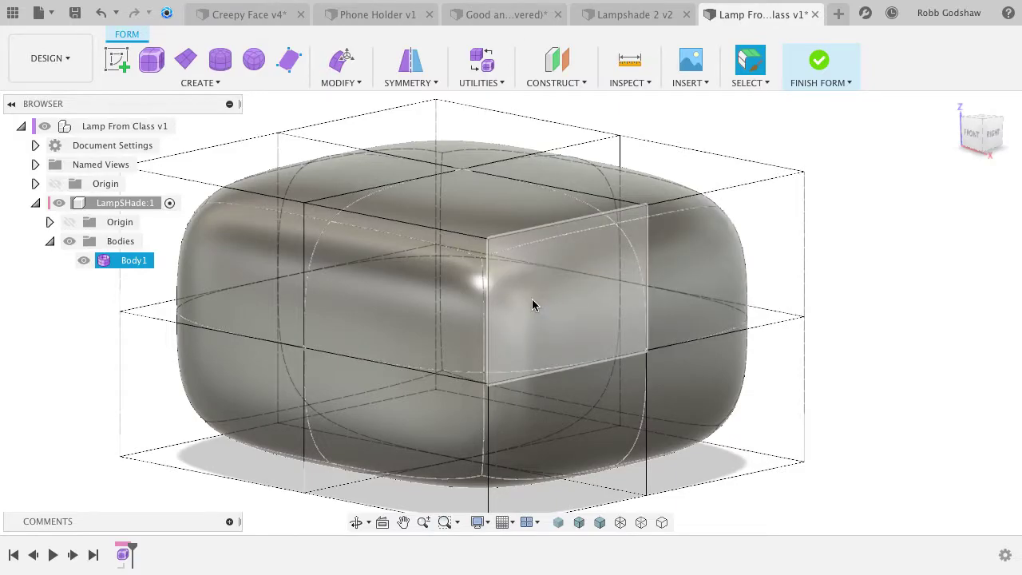
{"action": "scroll", "coordinate": [652, 306], "scroll_direction": "right", "scroll_amount": 10, "text": "shift"}
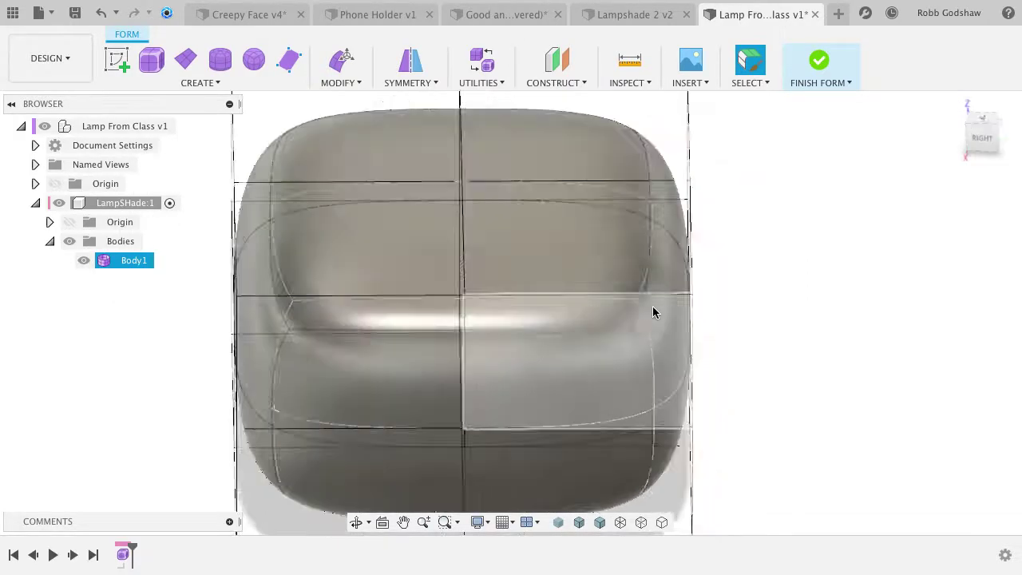
{"action": "scroll", "coordinate": [652, 307], "scroll_direction": "up", "scroll_amount": 10, "text": "shift"}
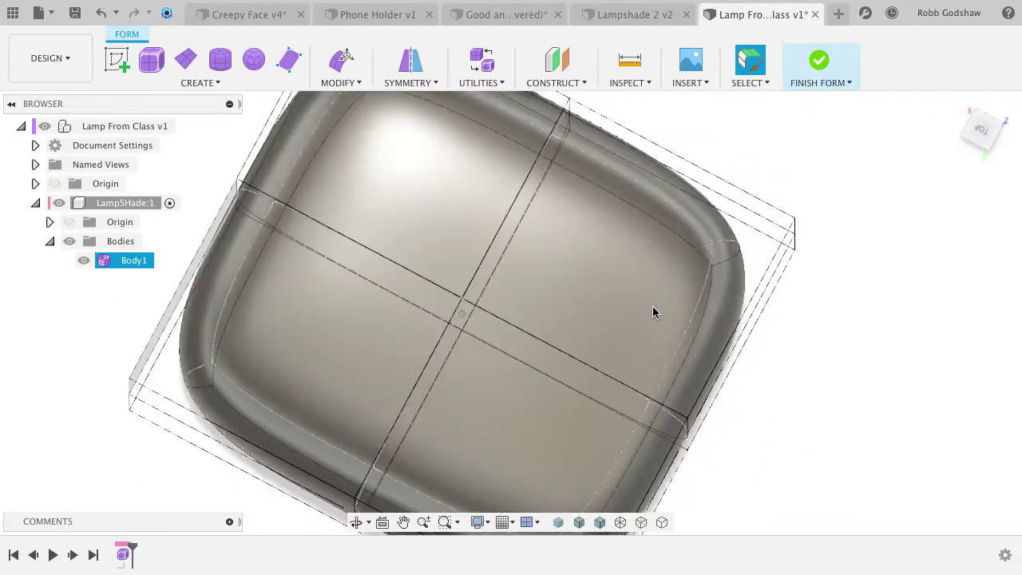
{"action": "scroll", "coordinate": [652, 306], "scroll_direction": "down", "scroll_amount": 10, "text": "shift"}
{"action": "scroll", "coordinate": [652, 307], "scroll_direction": "left", "scroll_amount": 10, "text": "shift"}
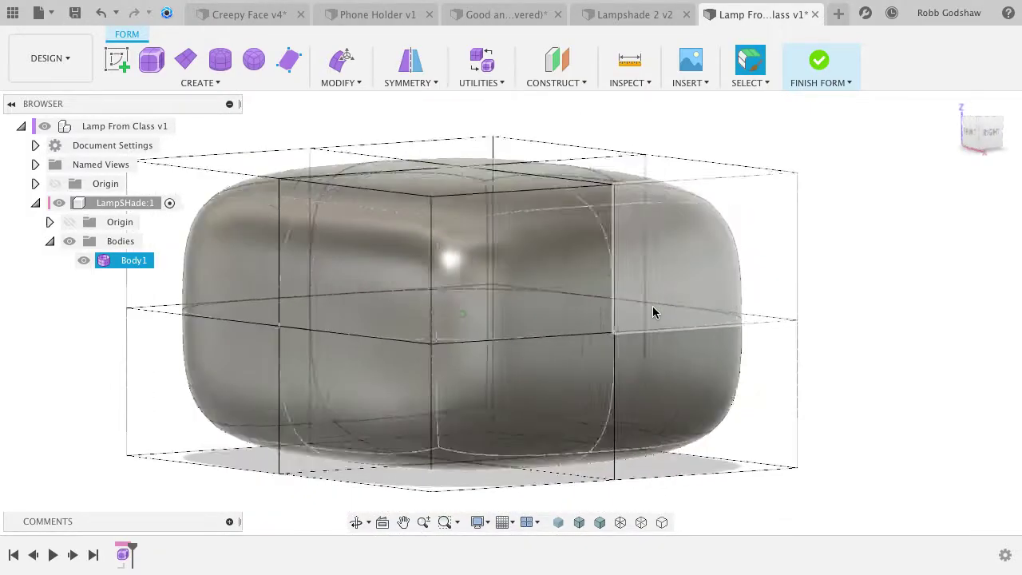
{"action": "scroll", "coordinate": [652, 306], "scroll_direction": "right", "scroll_amount": 6, "text": "shift"}
{"action": "scroll", "coordinate": [652, 307], "scroll_direction": "right", "scroll_amount": 7, "text": "shift"}
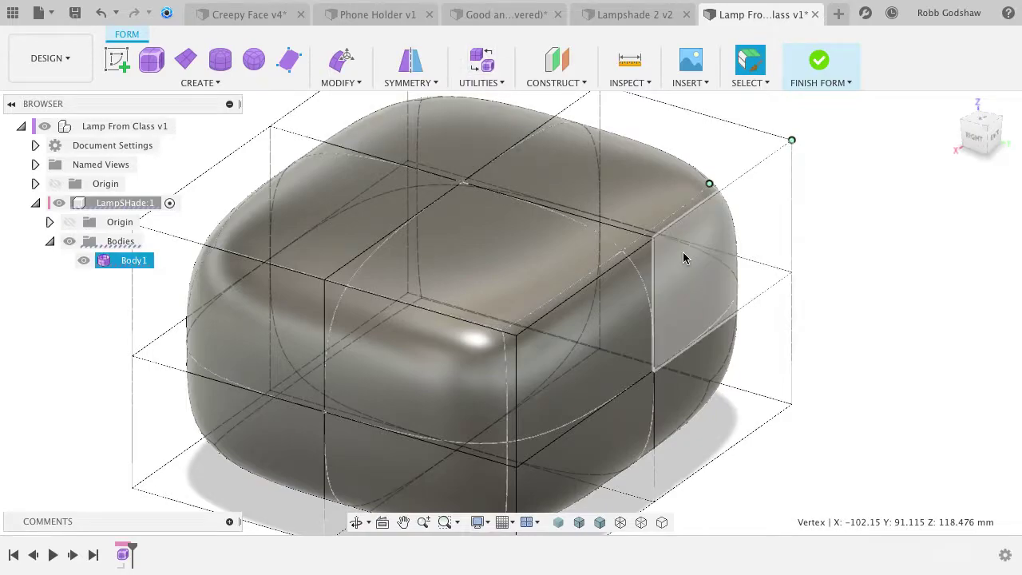
{"action": "scroll", "coordinate": [685, 260], "scroll_direction": "right", "scroll_amount": 4}
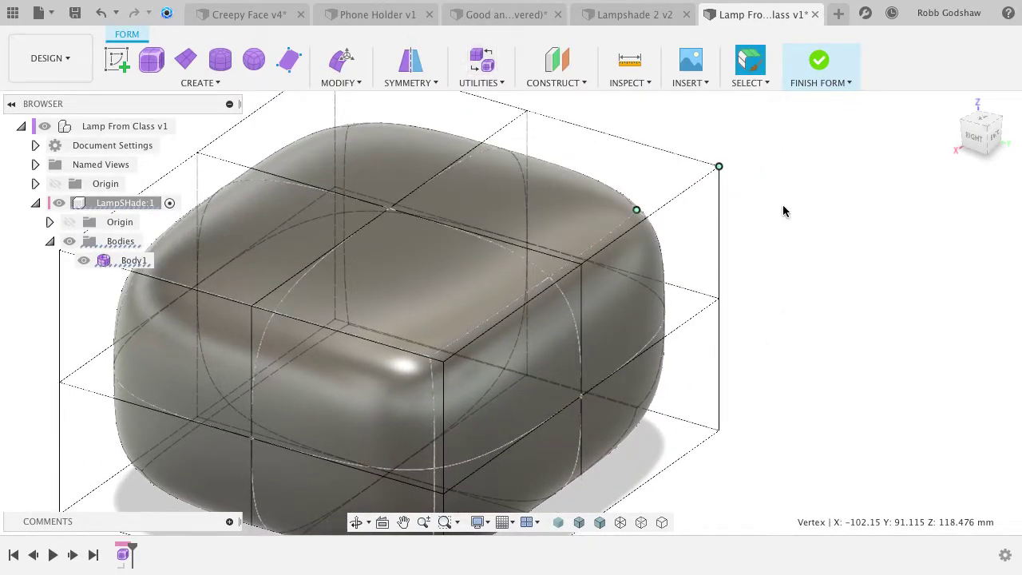
Reshape the box with Edit Form by moving an upper corner vertex of the control frame freehand.
{"action": "left_click", "coordinate": [342, 59]}
{"action": "left_click", "coordinate": [718, 168]}
{"action": "left_click_drag", "start_coordinate": [708, 184], "coordinate": [606, 300]}
{"action": "left_click_drag", "start_coordinate": [826, 211], "coordinate": [781, 134]}
Switch to Toilet.svg in Illustrator and lock the black background rectangle in its original position.
{"action": "key", "text": "super+Tab"}
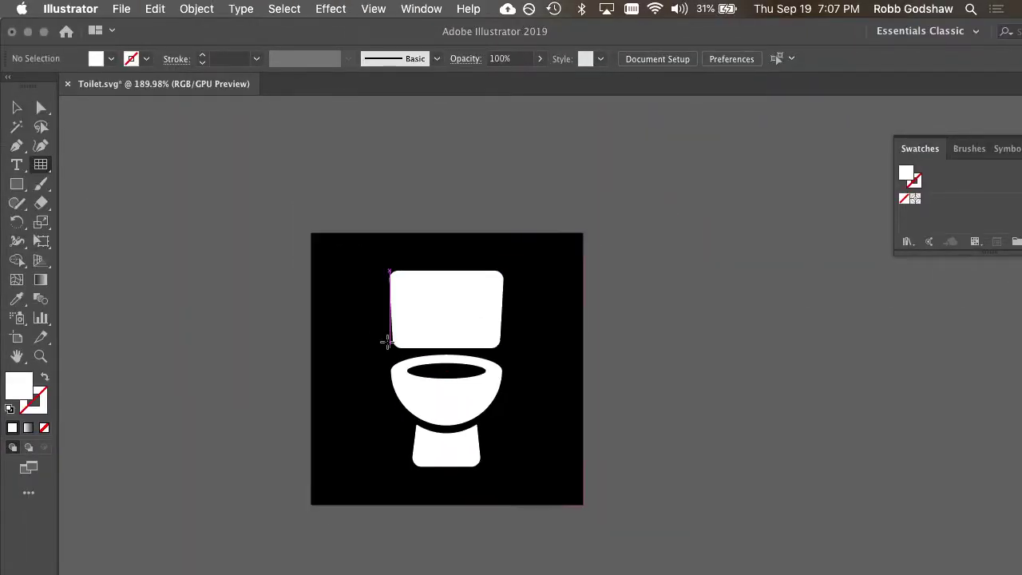
{"action": "left_click_drag", "start_coordinate": [387, 342], "coordinate": [240, 221]}
{"action": "left_click", "coordinate": [38, 109]}
{"action": "scroll", "coordinate": [271, 113], "scroll_direction": "up", "scroll_amount": 5, "text": "alt"}
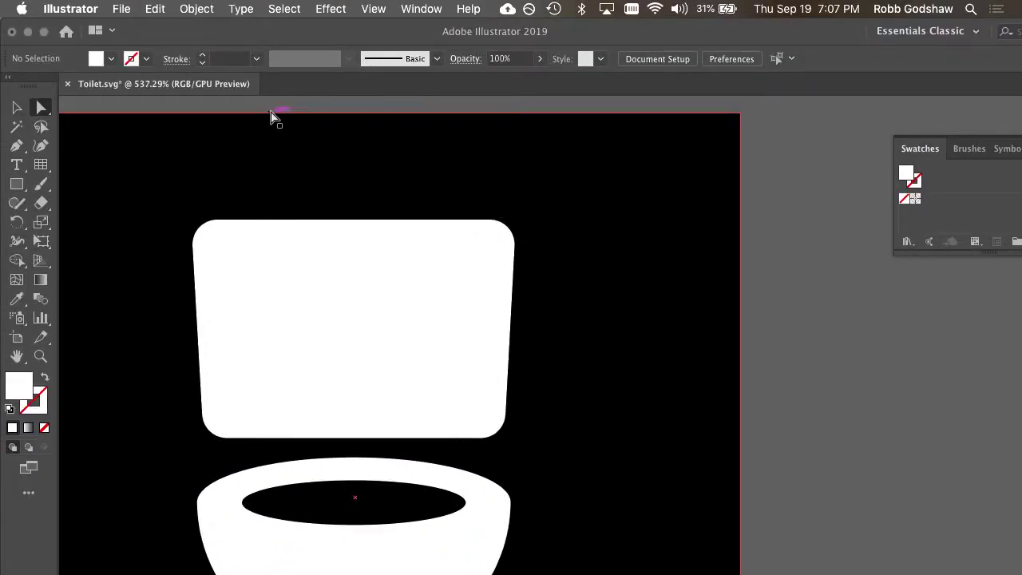
{"action": "left_click_drag", "start_coordinate": [517, 203], "coordinate": [469, 233]}
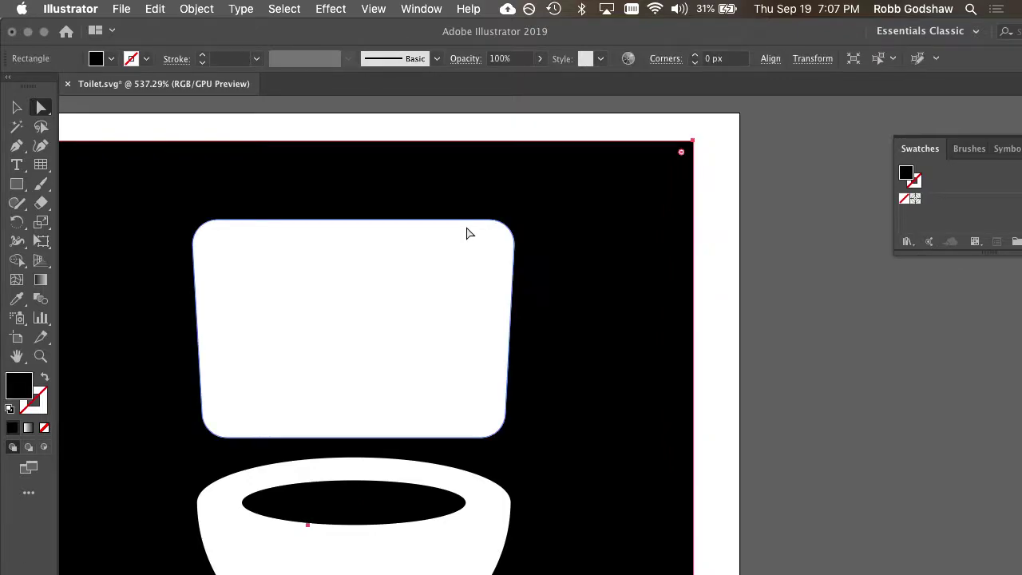
{"action": "key", "text": "super+z"}
{"action": "key", "text": "super+2"}
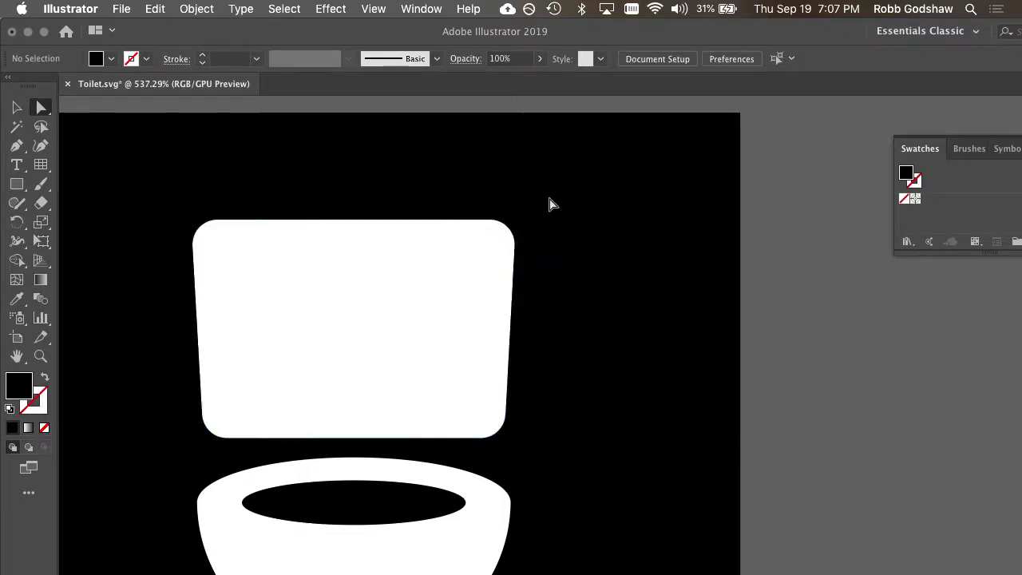
Directly select the anchor points at the toilet tank's upper-right corner and pull the lower anchor's curve handle up and outward.
{"action": "scroll", "coordinate": [549, 202], "scroll_direction": "up", "scroll_amount": 3, "text": "alt"}
{"action": "left_click_drag", "start_coordinate": [533, 249], "coordinate": [471, 297]}
{"action": "scroll", "coordinate": [515, 280], "scroll_direction": "up", "scroll_amount": 3, "text": "alt"}
{"action": "scroll", "coordinate": [481, 249], "scroll_direction": "up", "scroll_amount": 1, "text": "alt"}
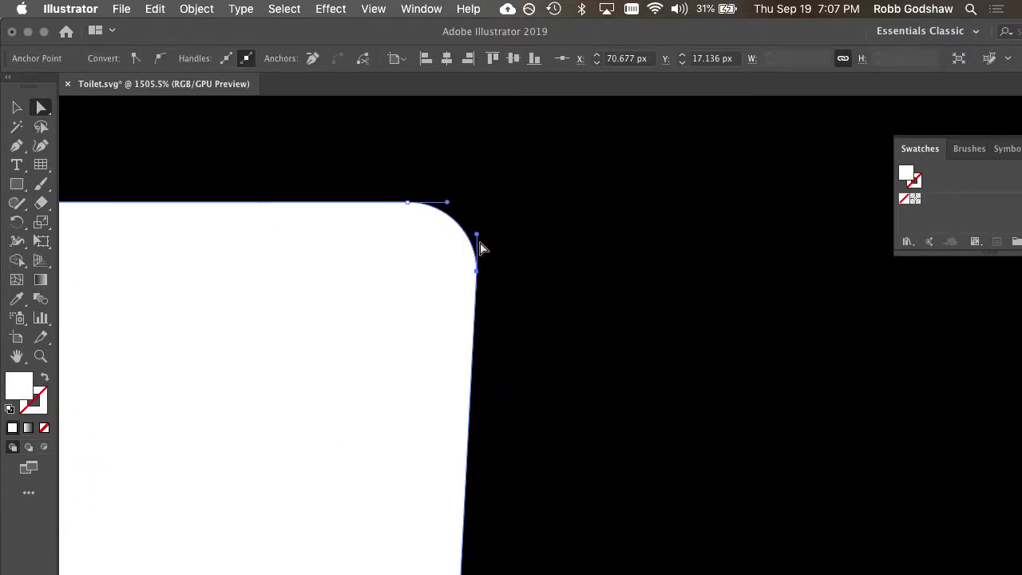
{"action": "left_click_drag", "start_coordinate": [621, 255], "coordinate": [537, 386]}
{"action": "left_click_drag", "start_coordinate": [608, 324], "coordinate": [608, 324]}
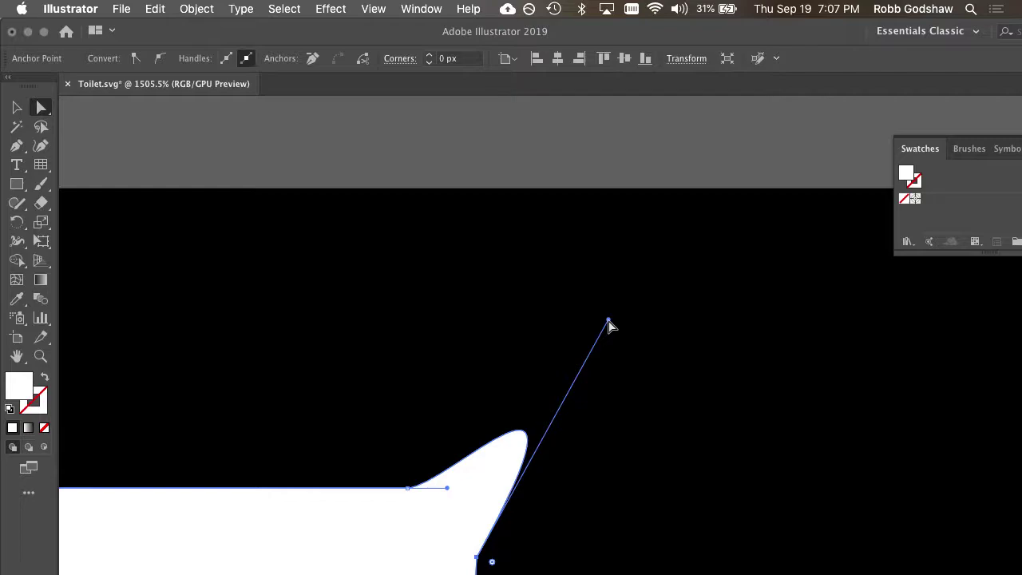
Switch to Fusion 360, try moving the box's upper corner vertex freehand, and cancel the form edit.
{"action": "left_click_drag", "start_coordinate": [687, 257], "coordinate": [770, 292]}
{"action": "scroll", "coordinate": [751, 341], "scroll_direction": "down", "scroll_amount": 6, "text": "alt"}
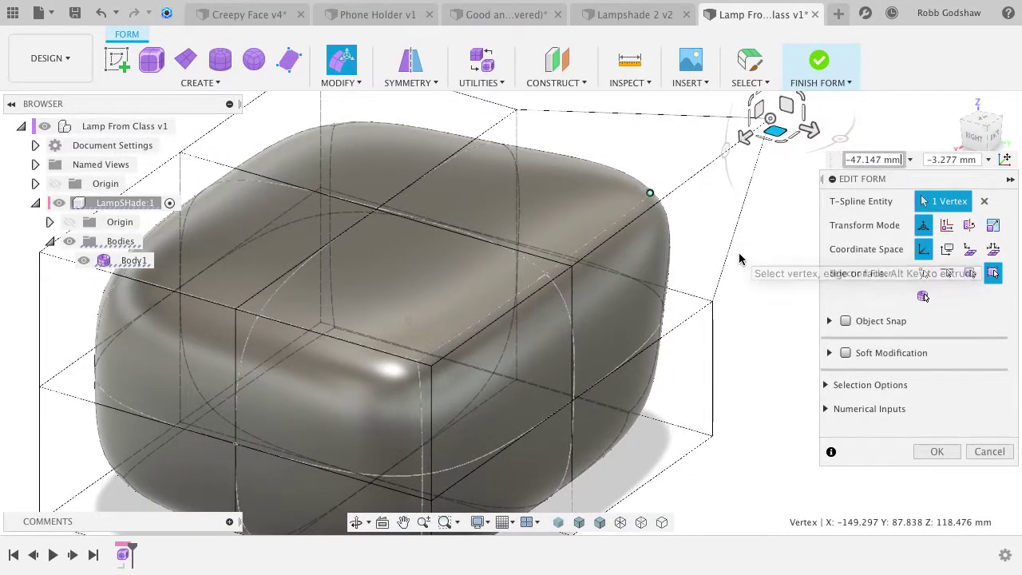
{"action": "scroll", "coordinate": [739, 253], "scroll_direction": "right", "scroll_amount": 5, "text": "shift"}
{"action": "scroll", "coordinate": [739, 252], "scroll_direction": "right", "scroll_amount": 5, "text": "shift"}
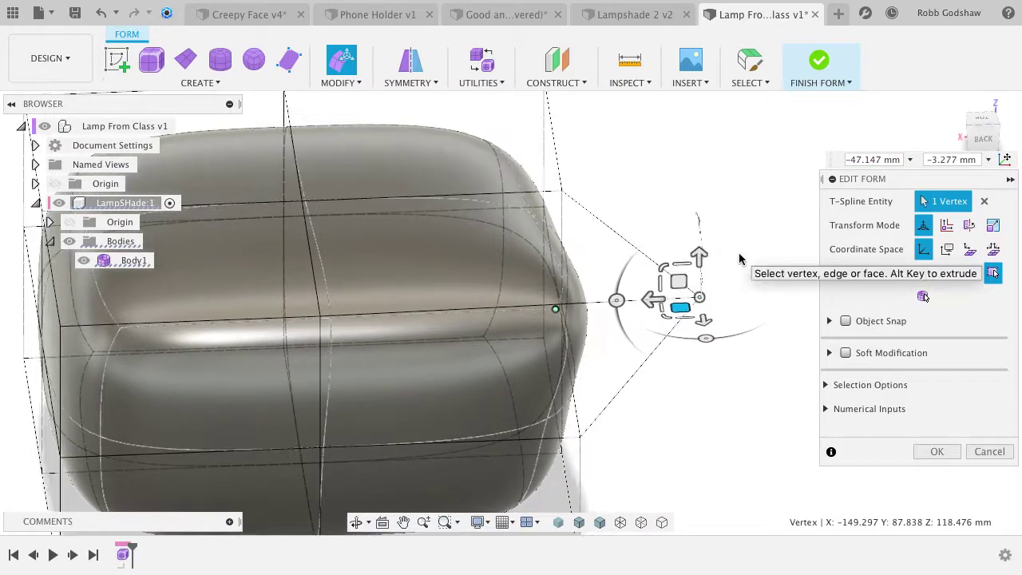
{"action": "left_click_drag", "start_coordinate": [685, 277], "coordinate": [697, 308]}
{"action": "left_click", "coordinate": [1006, 452]}
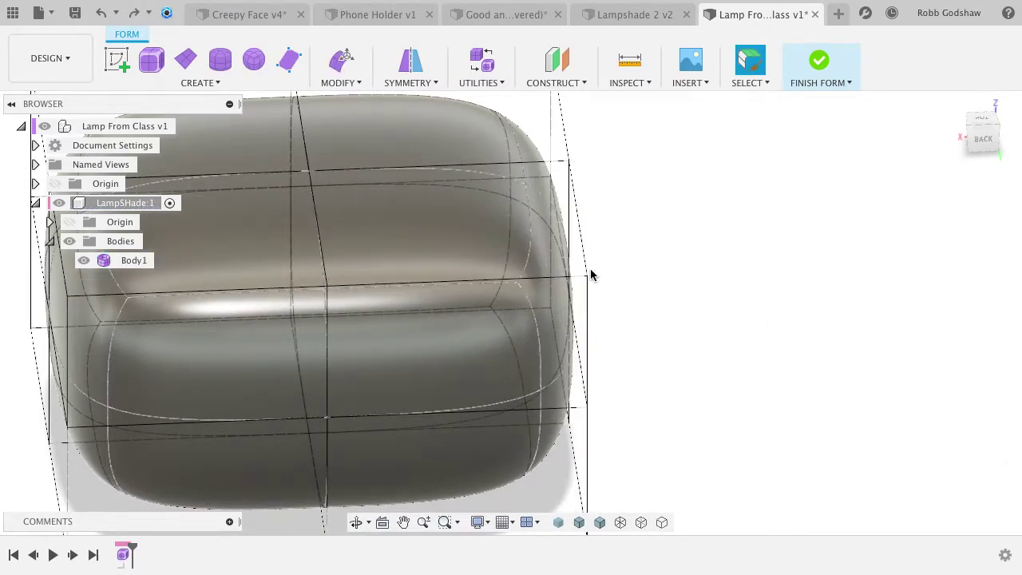
Delete the smooth T-Spline box body.
{"action": "left_click", "coordinate": [506, 262]}
{"action": "key", "text": "Delete"}
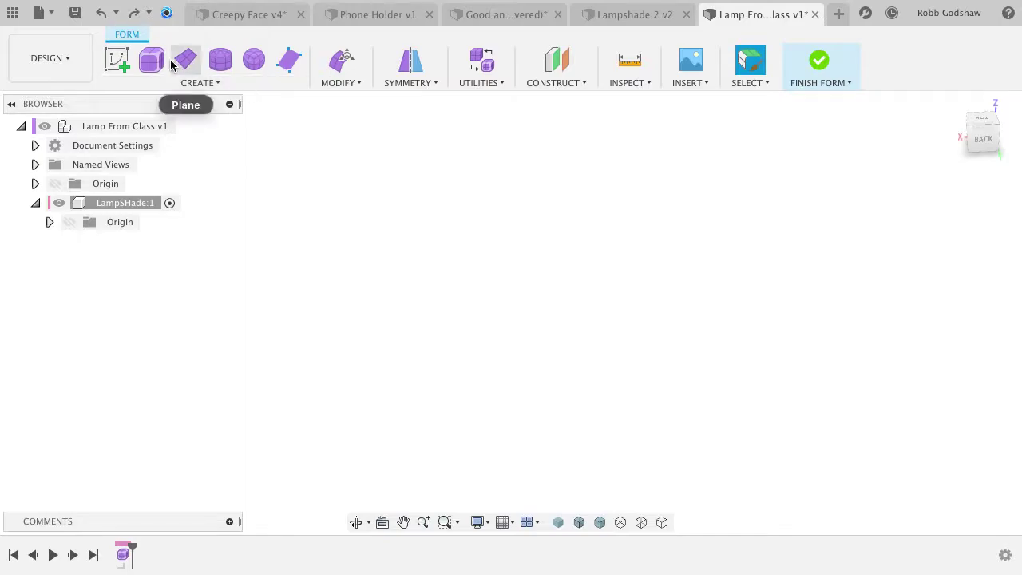
Try an origin-centered T-Spline box about 322 × 376 × 161 mm with 5 length and 5 width faces, and undo it.
{"action": "left_click", "coordinate": [155, 62]}
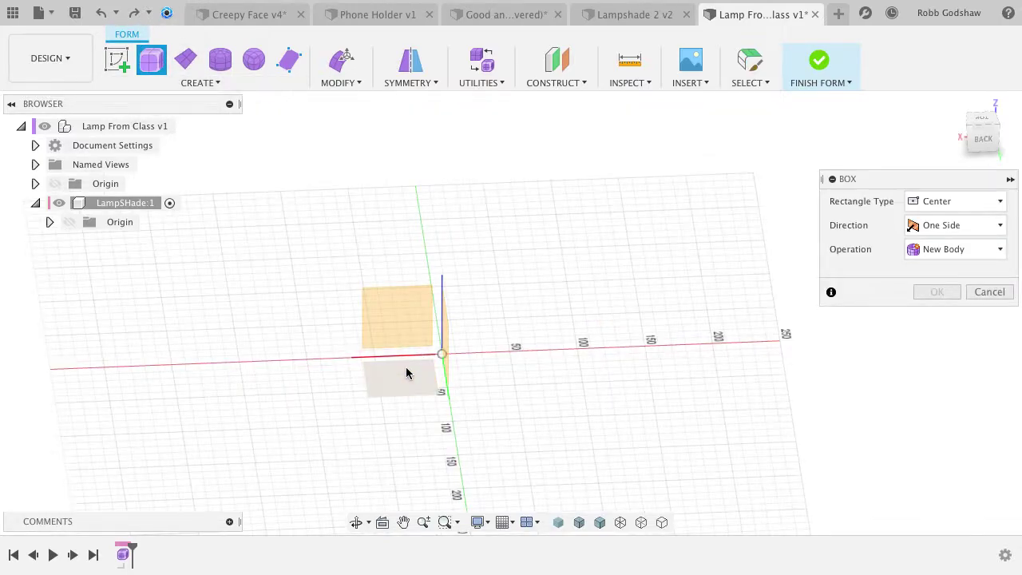
{"action": "left_click", "coordinate": [405, 372]}
{"action": "left_click", "coordinate": [444, 355]}
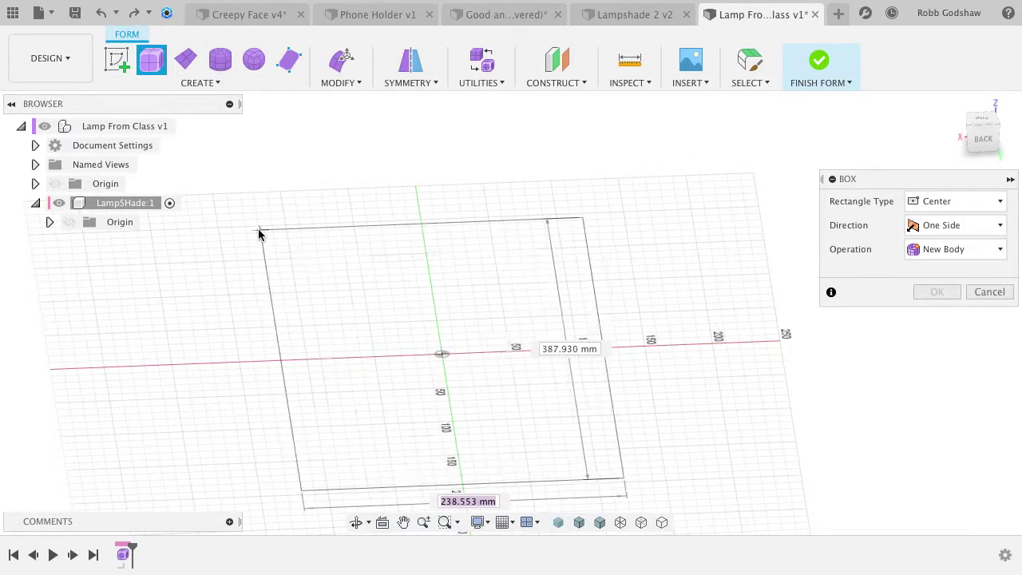
{"action": "left_click", "coordinate": [210, 250]}
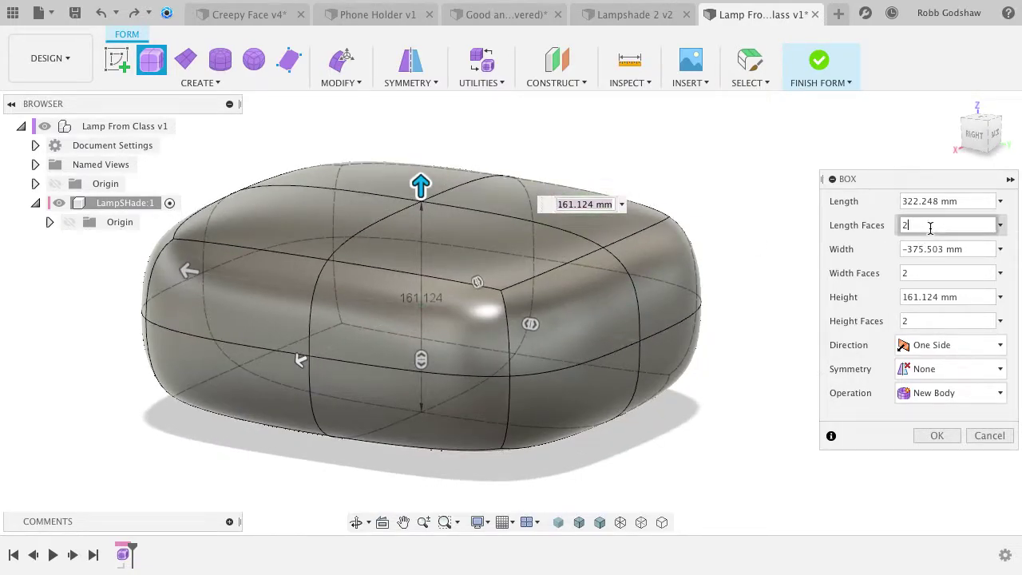
{"action": "left_click", "coordinate": [932, 272]}
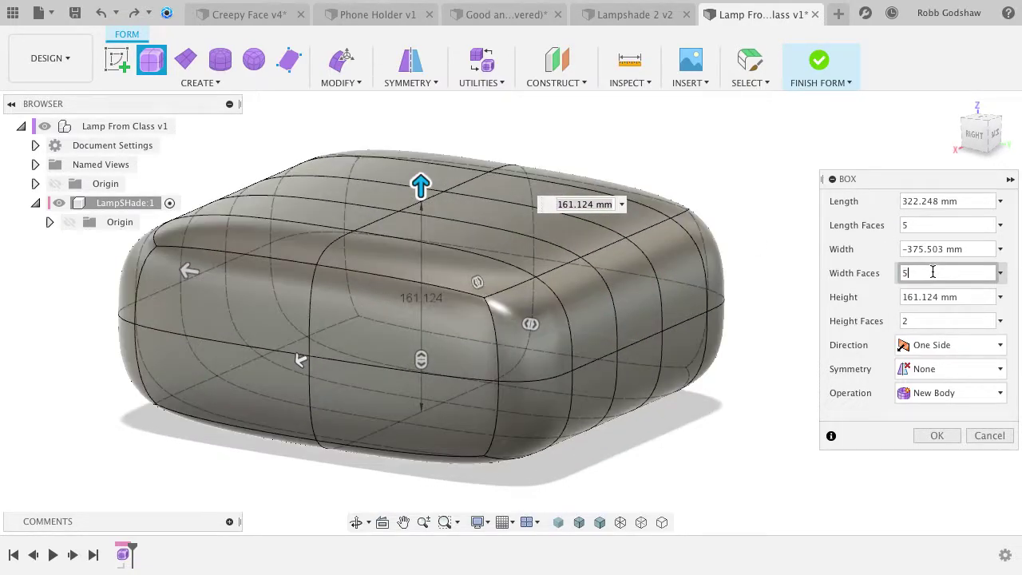
{"action": "left_click", "coordinate": [939, 217]}
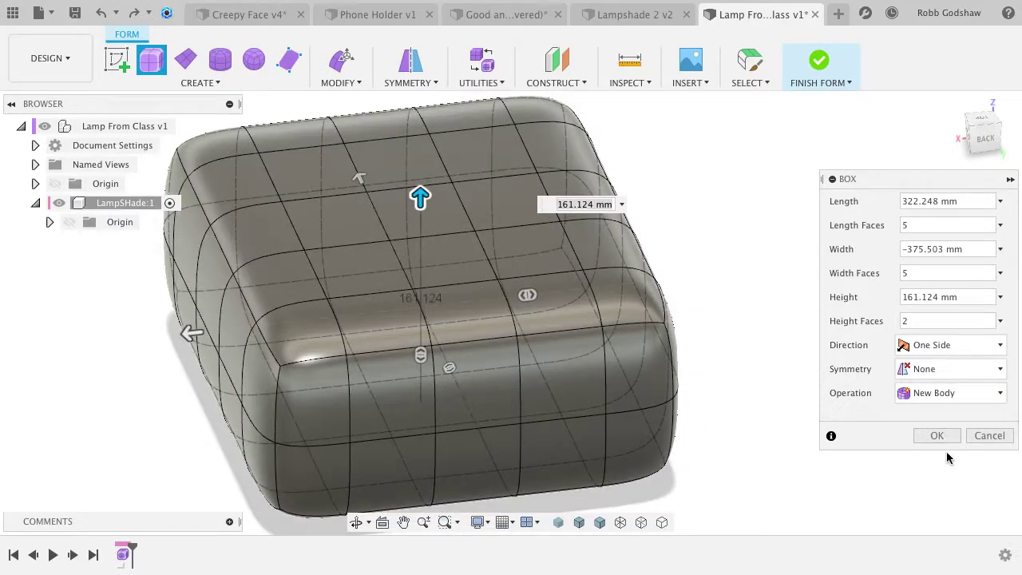
{"action": "left_click", "coordinate": [937, 436]}
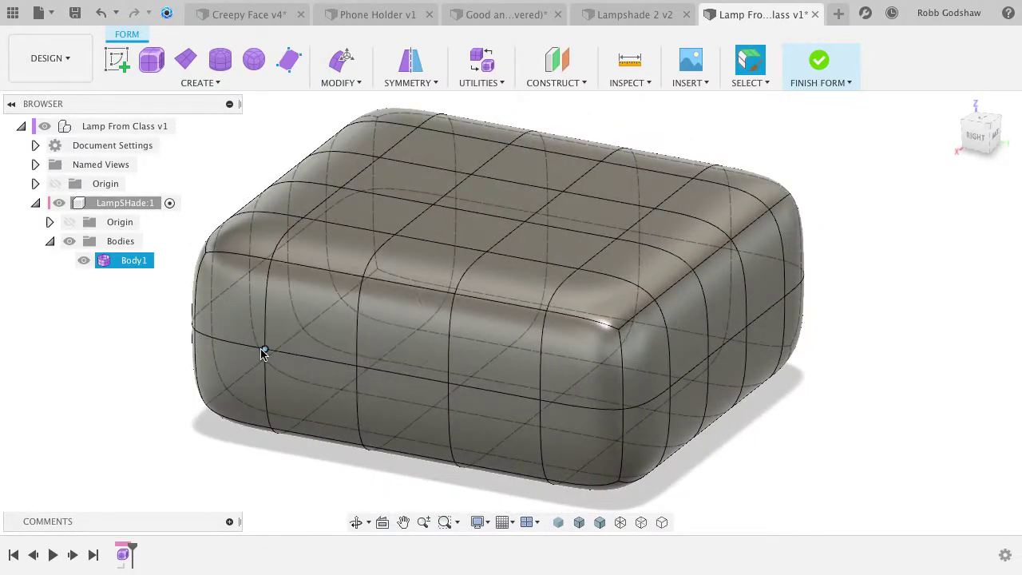
{"action": "key", "text": "super+z"}
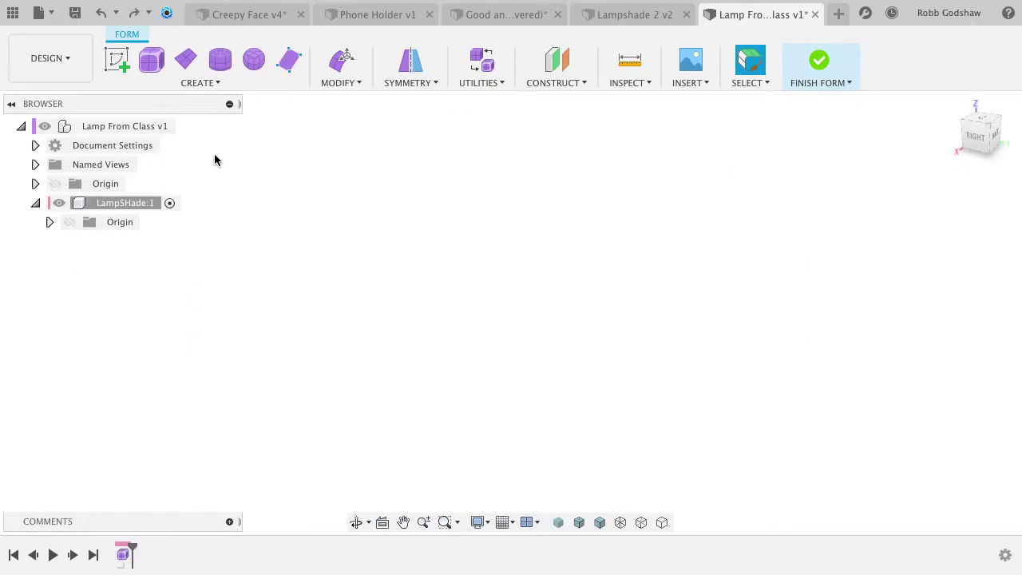
Create an origin-centered T-Spline box about 283 × 387 × 142 mm with 6 length, 6 width and 4 height faces.
{"action": "left_click", "coordinate": [152, 60]}
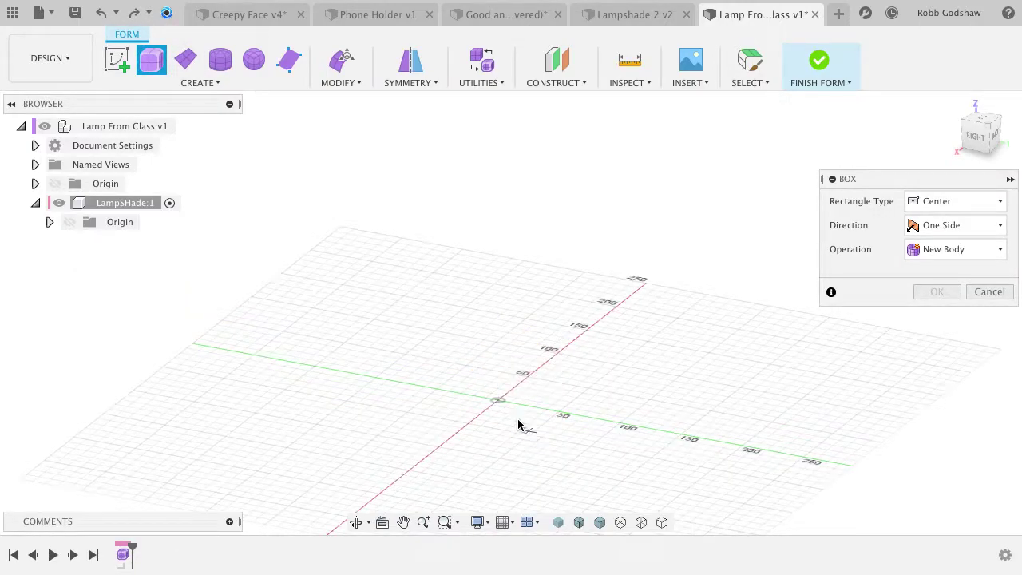
{"action": "left_click", "coordinate": [495, 401]}
{"action": "left_click", "coordinate": [650, 513]}
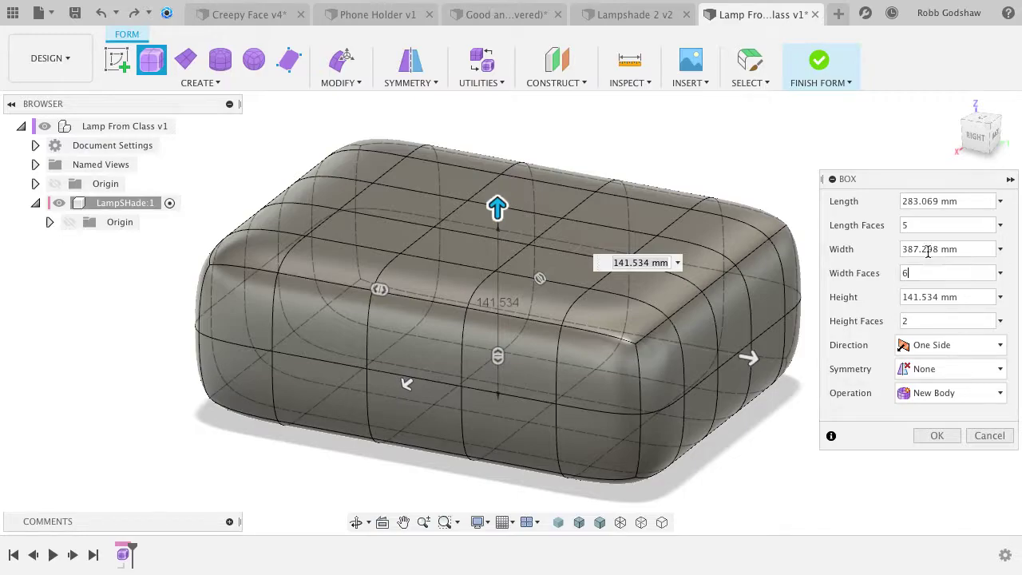
{"action": "left_click", "coordinate": [918, 225]}
{"action": "left_click", "coordinate": [933, 322]}
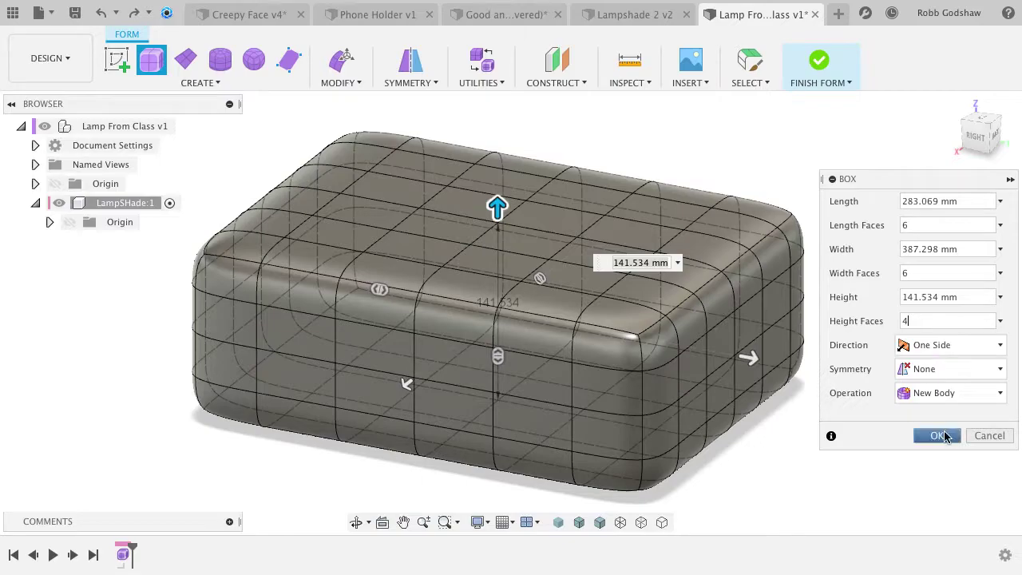
{"action": "left_click", "coordinate": [937, 436]}
Set the visual style to Shaded with Visible Edges Only.
{"action": "scroll", "coordinate": [706, 321], "scroll_direction": "right", "scroll_amount": 5, "text": "shift"}
{"action": "scroll", "coordinate": [707, 321], "scroll_direction": "left", "scroll_amount": 3, "text": "shift"}
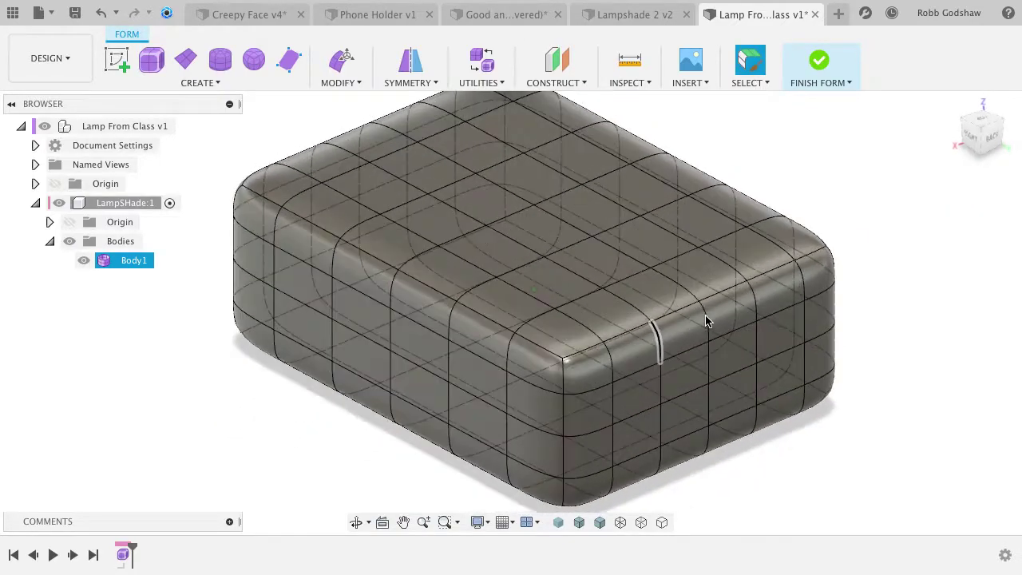
{"action": "left_click", "coordinate": [478, 522]}
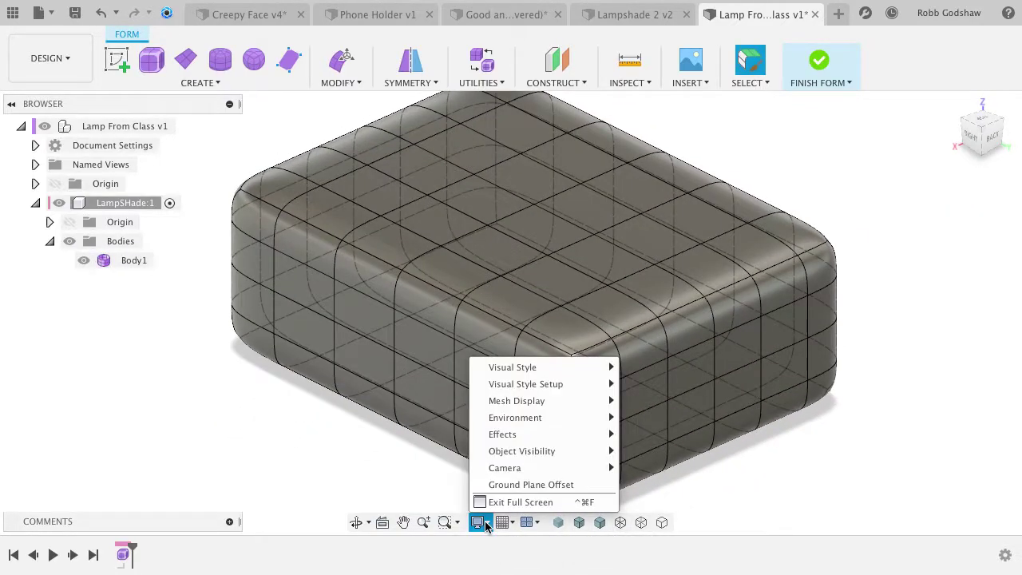
{"action": "mouse_move", "coordinate": [601, 369]}
{"action": "left_click", "coordinate": [652, 402]}
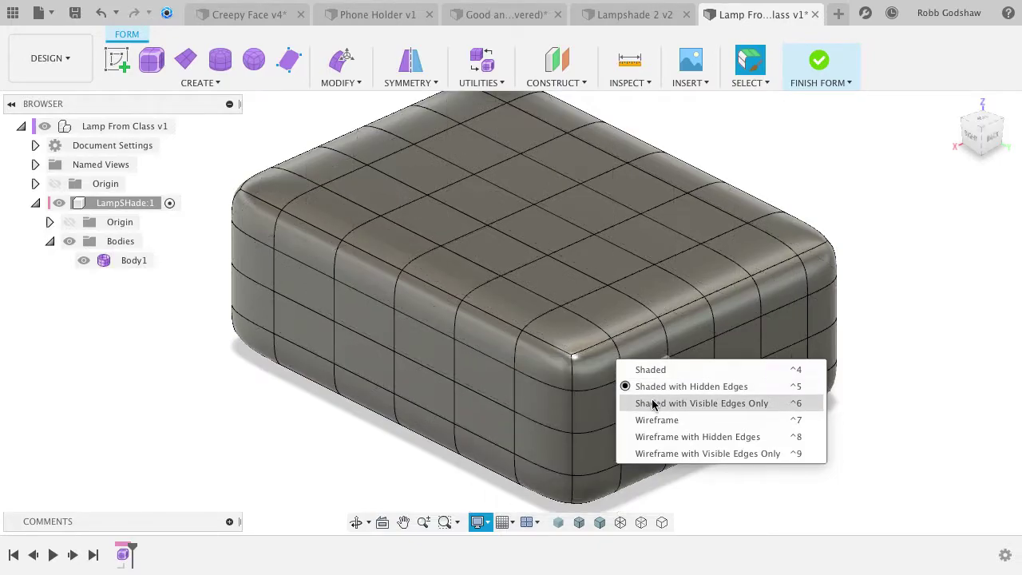
Apply Mirror - Internal symmetry across the box's middle using two matching faces on opposite halves of its long side.
{"action": "scroll", "coordinate": [883, 285], "scroll_direction": "right", "scroll_amount": 3, "text": "shift"}
{"action": "scroll", "coordinate": [883, 285], "scroll_direction": "left", "scroll_amount": 3, "text": "shift"}
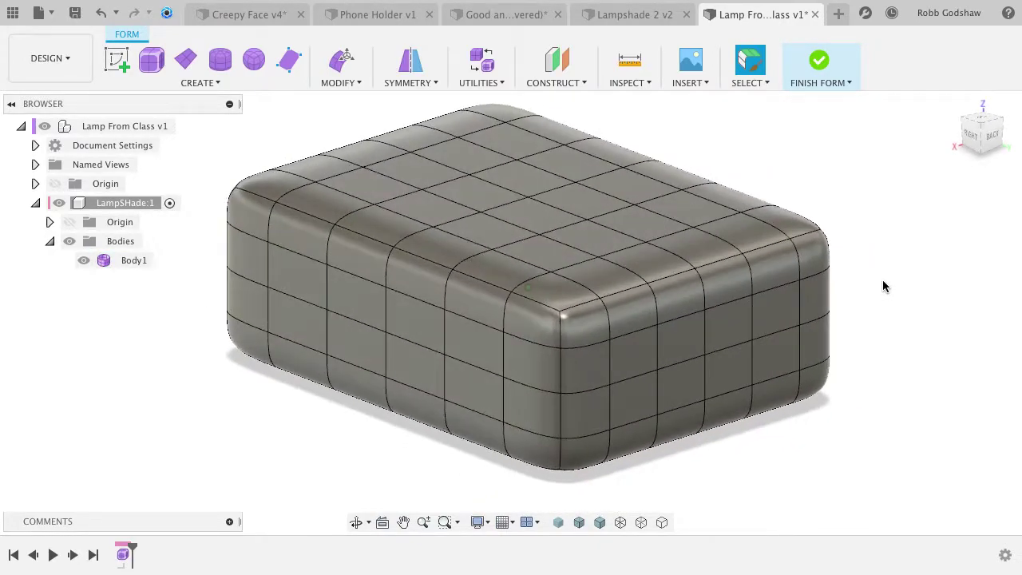
{"action": "left_click", "coordinate": [415, 85]}
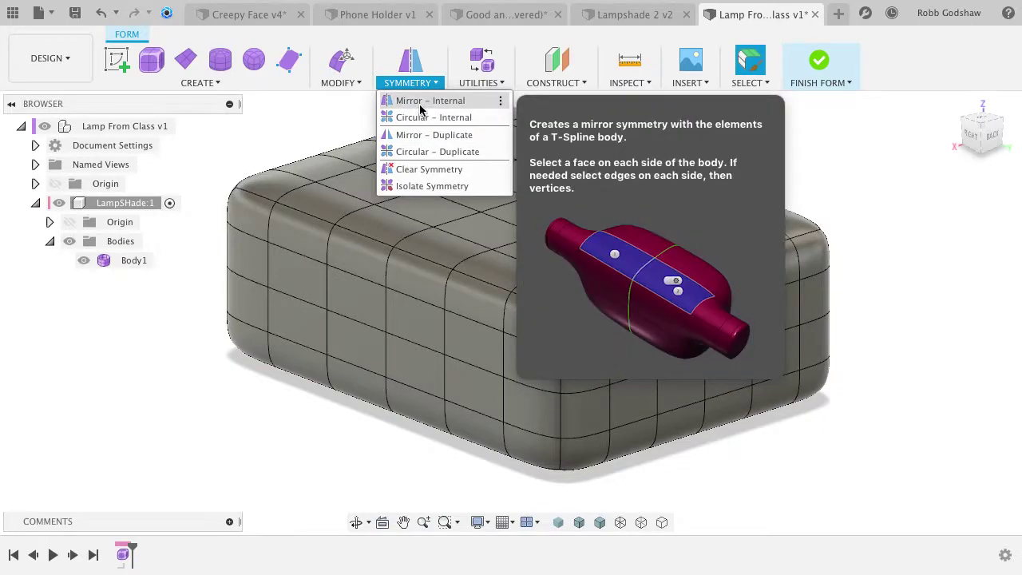
{"action": "left_click", "coordinate": [420, 101]}
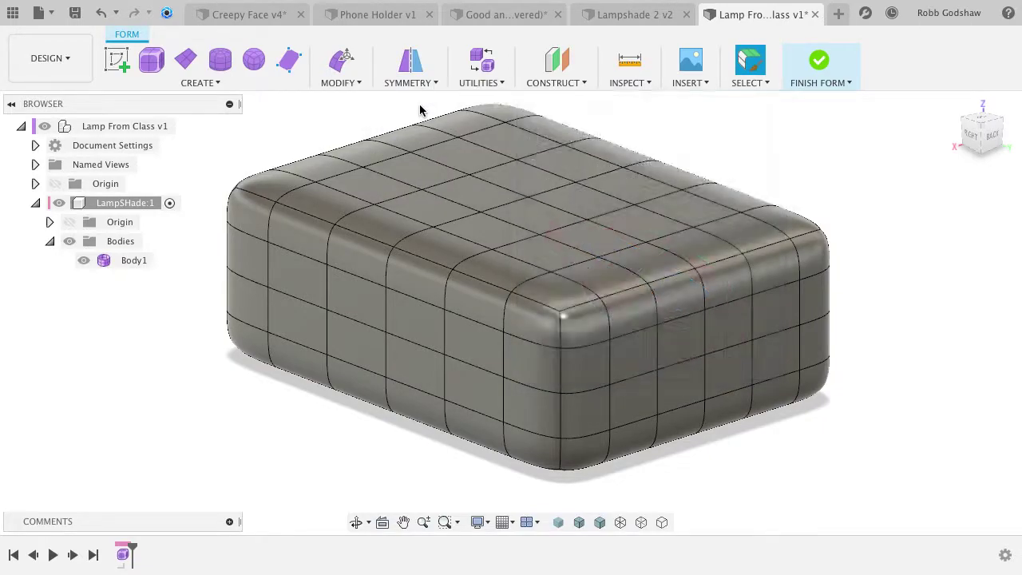
{"action": "left_click", "coordinate": [291, 288]}
{"action": "left_click", "coordinate": [485, 335]}
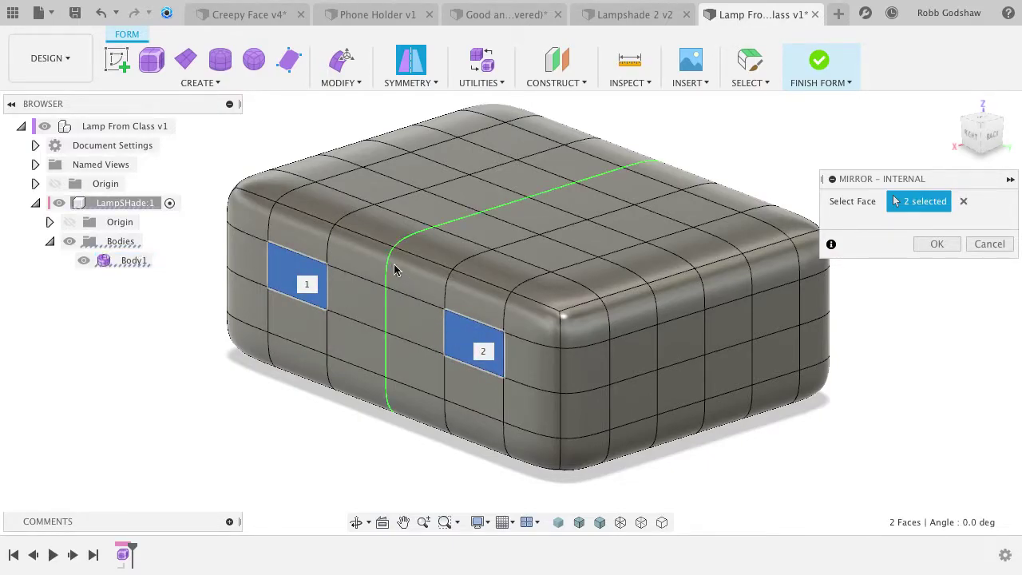
{"action": "left_click", "coordinate": [934, 244]}
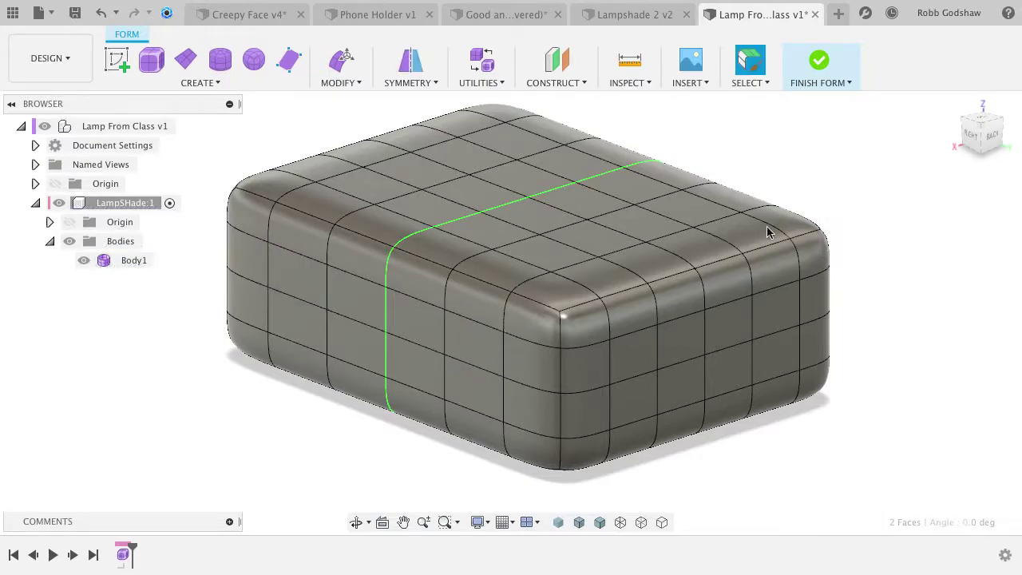
Use Edit Form to push one mirrored face on the long side inward and stretch it vertically.
{"action": "left_click", "coordinate": [342, 62]}
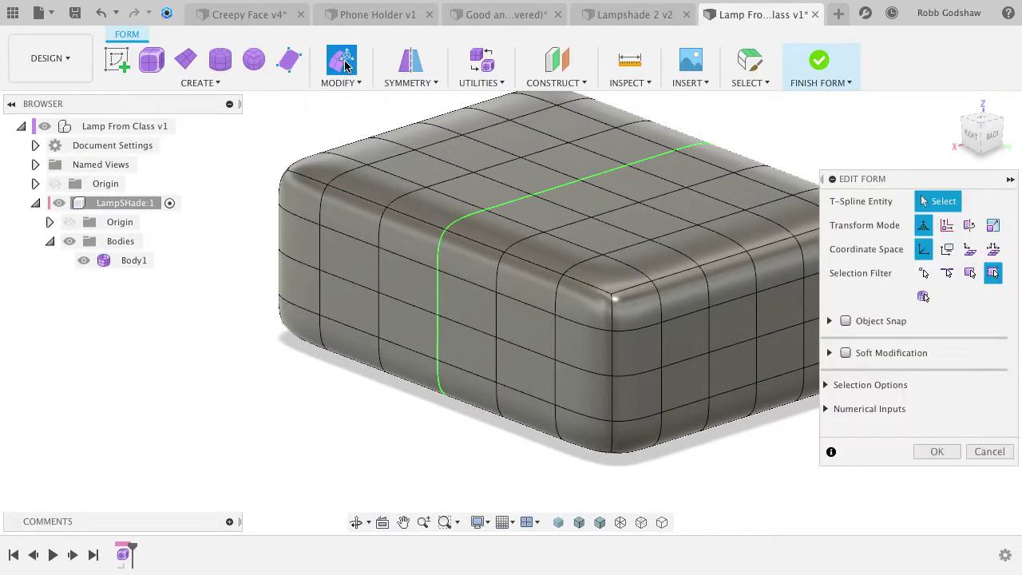
{"action": "left_click", "coordinate": [533, 323]}
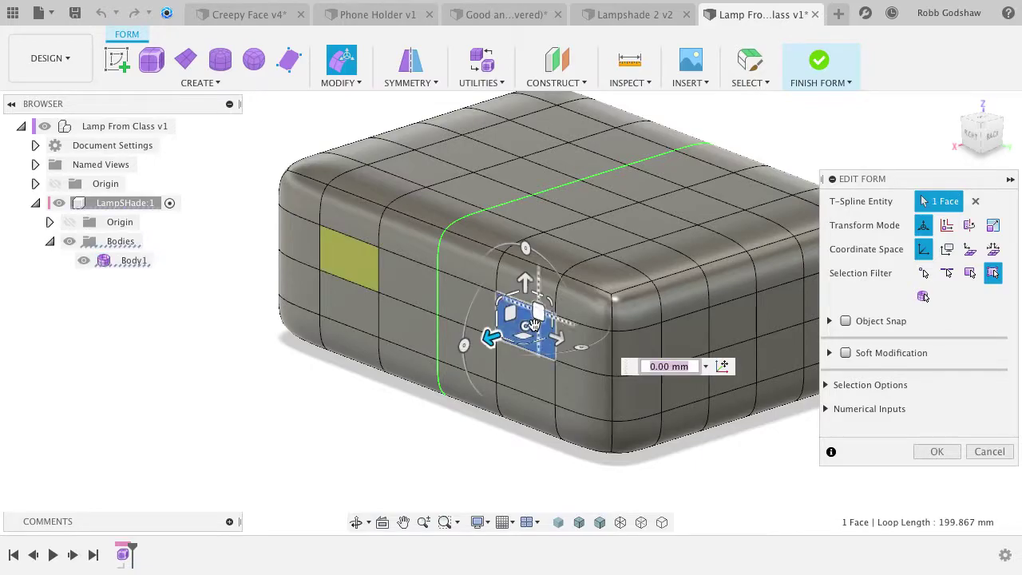
{"action": "left_click_drag", "start_coordinate": [495, 337], "coordinate": [546, 339]}
{"action": "left_click_drag", "start_coordinate": [553, 281], "coordinate": [609, 4]}
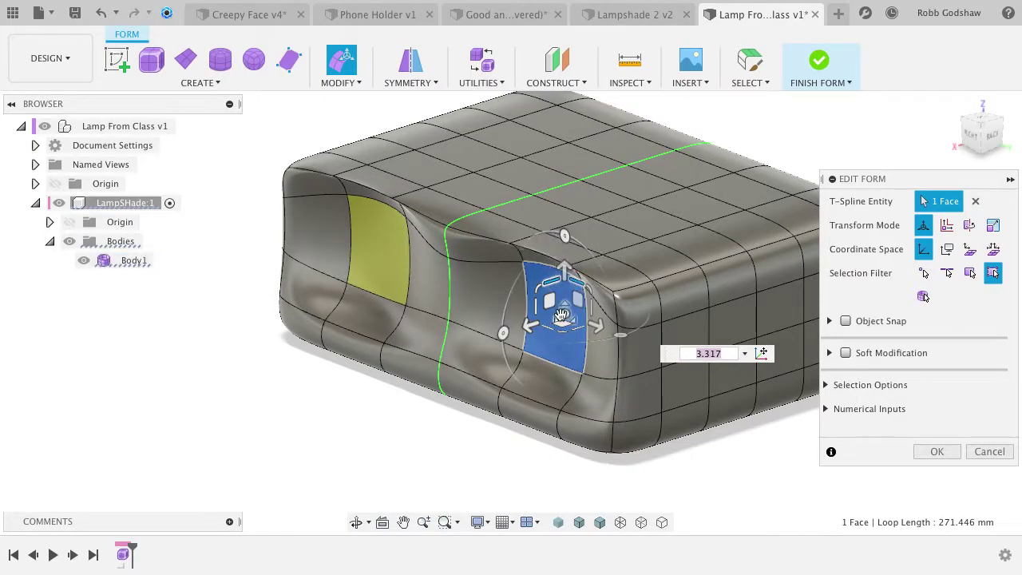
Scale the selected side face uniformly with Edit Form, trying factors of 0.327 and 0.813.
{"action": "mouse_move", "coordinate": [591, 287]}
{"action": "left_mouse_down"}
{"action": "mouse_move", "coordinate": [504, 361]}
{"action": "mouse_move", "coordinate": [589, 290]}
{"action": "mouse_move", "coordinate": [578, 294]}
{"action": "left_mouse_up"}
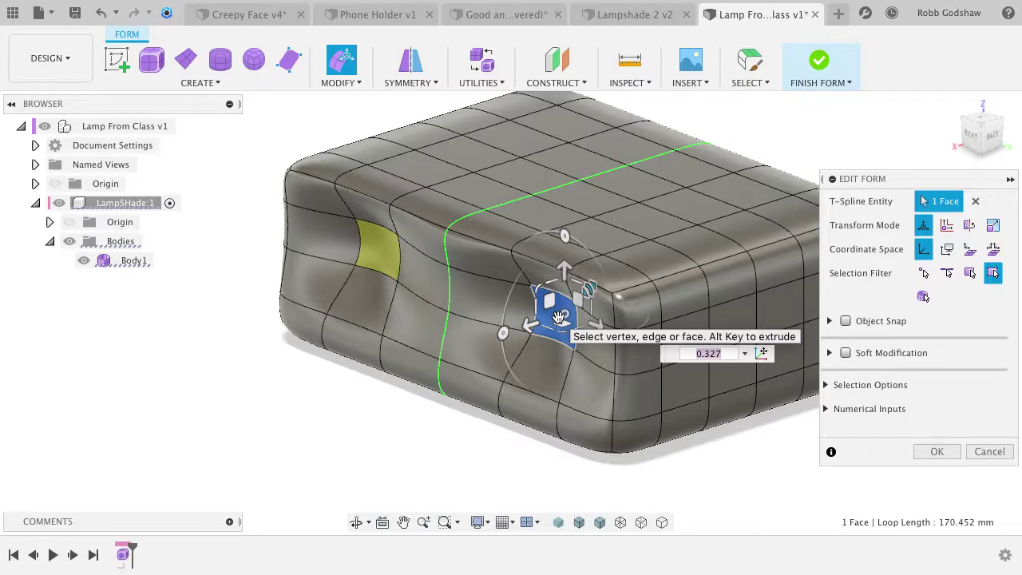
{"action": "mouse_move", "coordinate": [561, 320]}
{"action": "middle_mouse_down", "text": "shift"}
{"action": "mouse_move", "coordinate": [543, 311]}
{"action": "mouse_move", "coordinate": [554, 309]}
{"action": "middle_mouse_up", "text": "shift"}
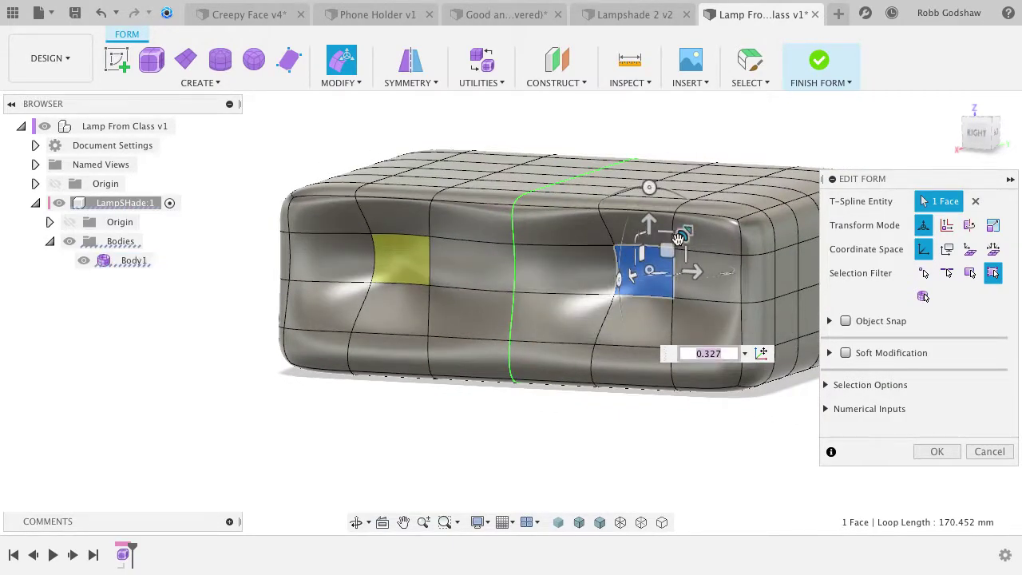
{"action": "left_click_drag", "start_coordinate": [685, 241], "coordinate": [768, 201]}
{"action": "middle_click_drag", "start_coordinate": [663, 291], "coordinate": [615, 311], "text": "shift"}
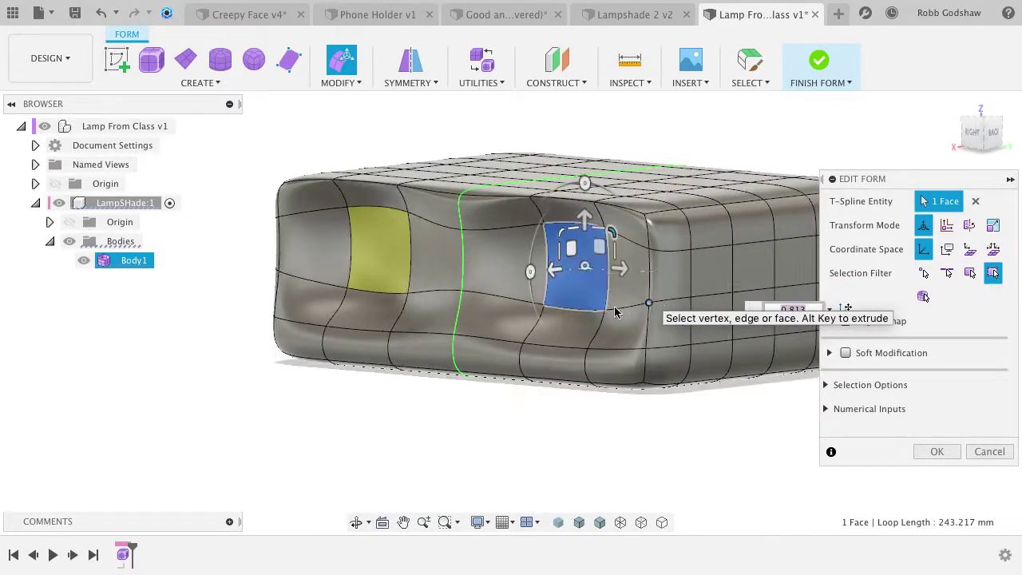
Pull the lower vertex on the symmetry line outward about 252 mm from the long side and accept the form edit.
{"action": "left_click", "coordinate": [453, 336]}
{"action": "left_click_drag", "start_coordinate": [387, 345], "coordinate": [209, 389]}
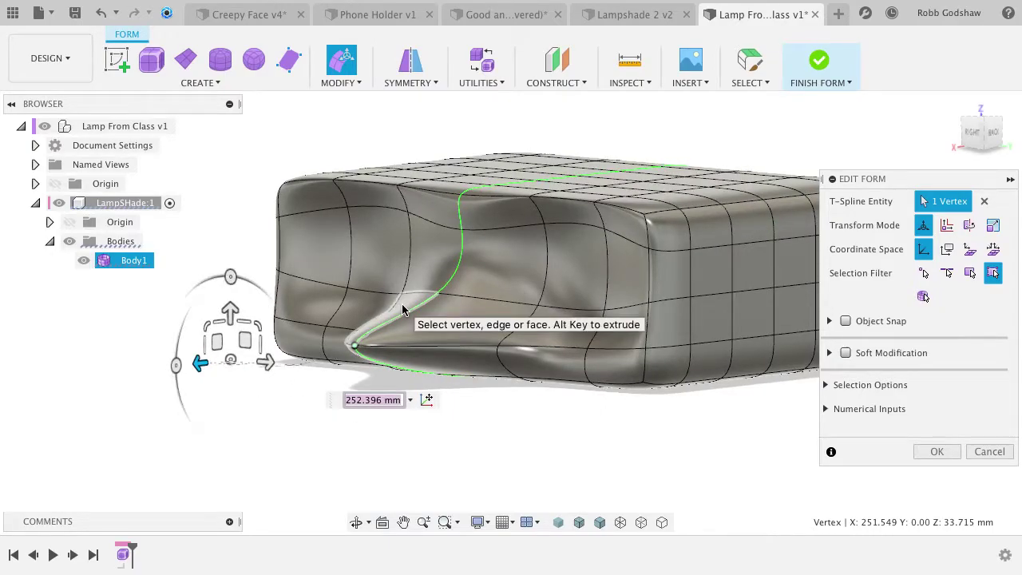
{"action": "scroll", "coordinate": [533, 416], "scroll_direction": "down", "scroll_amount": 2}
{"action": "scroll", "coordinate": [533, 415], "scroll_direction": "right", "scroll_amount": 5, "text": "shift"}
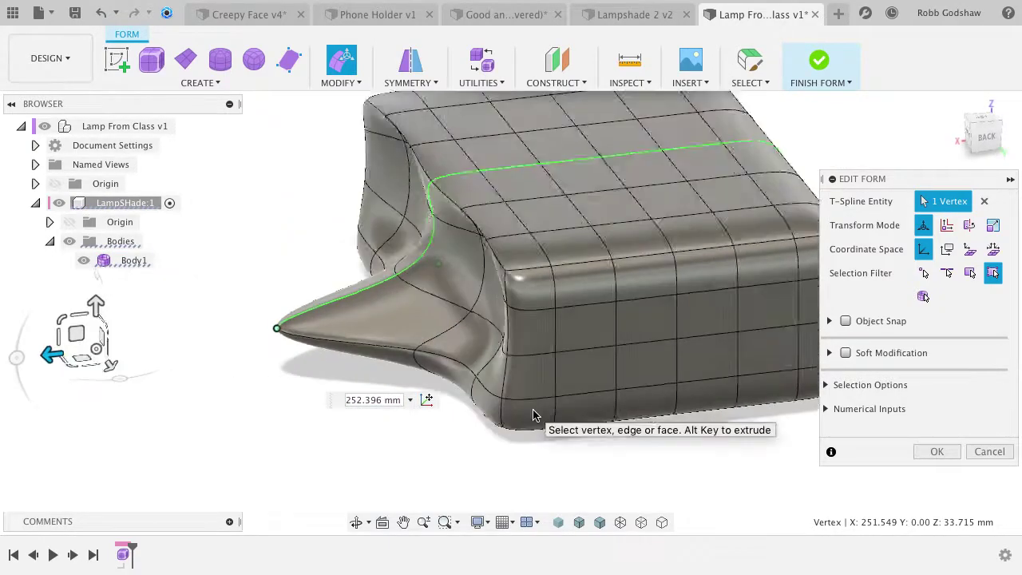
{"action": "scroll", "coordinate": [533, 415], "scroll_direction": "left", "scroll_amount": 6, "text": "shift"}
{"action": "scroll", "coordinate": [533, 415], "scroll_direction": "right", "scroll_amount": 3, "text": "shift"}
{"action": "scroll", "coordinate": [569, 336], "scroll_direction": "right", "scroll_amount": 2}
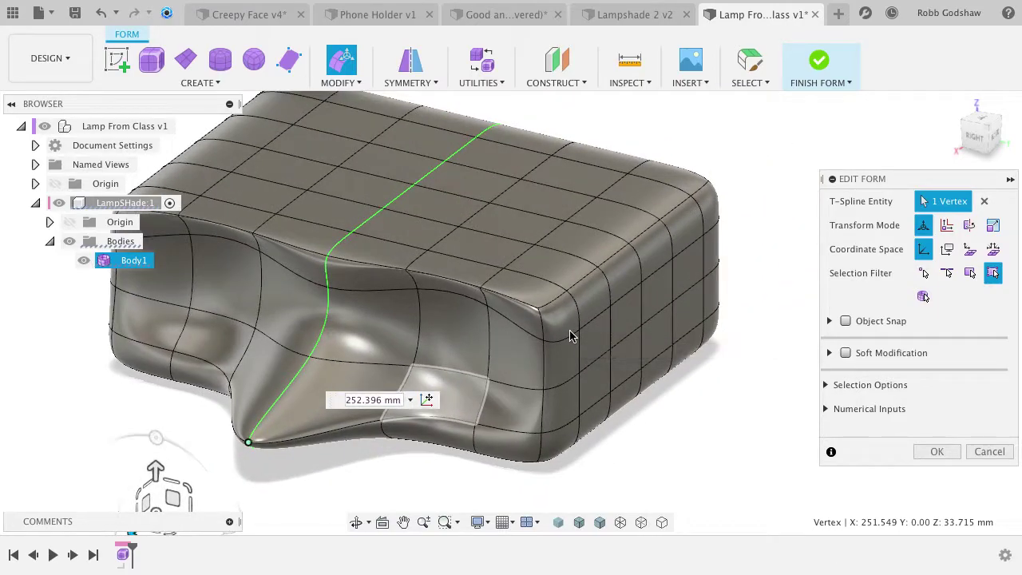
{"action": "scroll", "coordinate": [570, 336], "scroll_direction": "right", "scroll_amount": 5, "text": "shift"}
{"action": "left_click", "coordinate": [955, 451]}
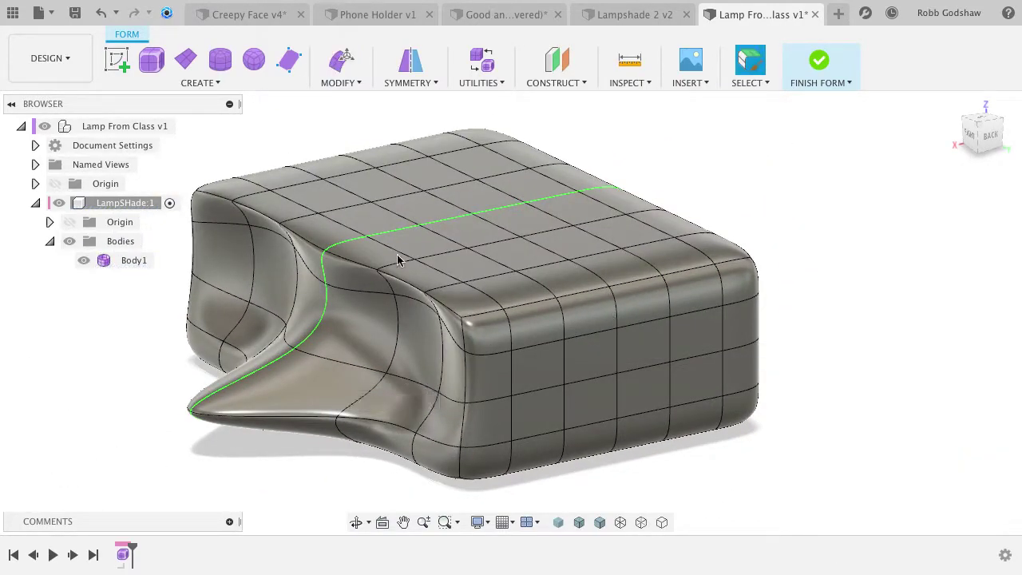
Undo the vertex pull and side-face edits back to the plain mirrored box.
{"action": "scroll", "coordinate": [242, 226], "scroll_direction": "left", "scroll_amount": 8, "text": "shift"}
{"action": "key", "text": "super+z"}
{"action": "key", "text": "super+z"}
{"action": "key", "text": "super+z"}
{"action": "key", "text": "super+z"}
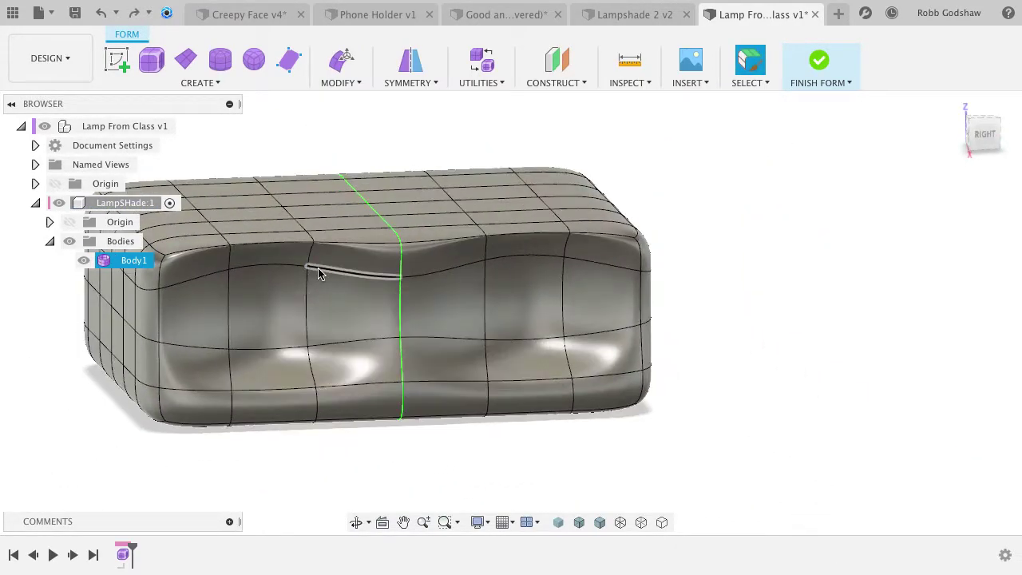
{"action": "key", "text": "super+z"}
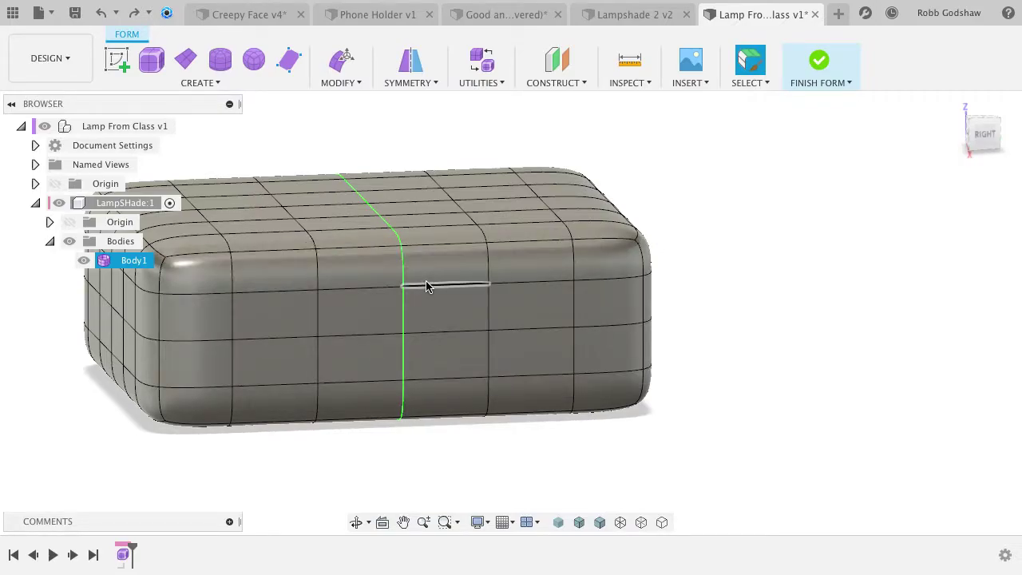
{"action": "key", "text": "super+z"}
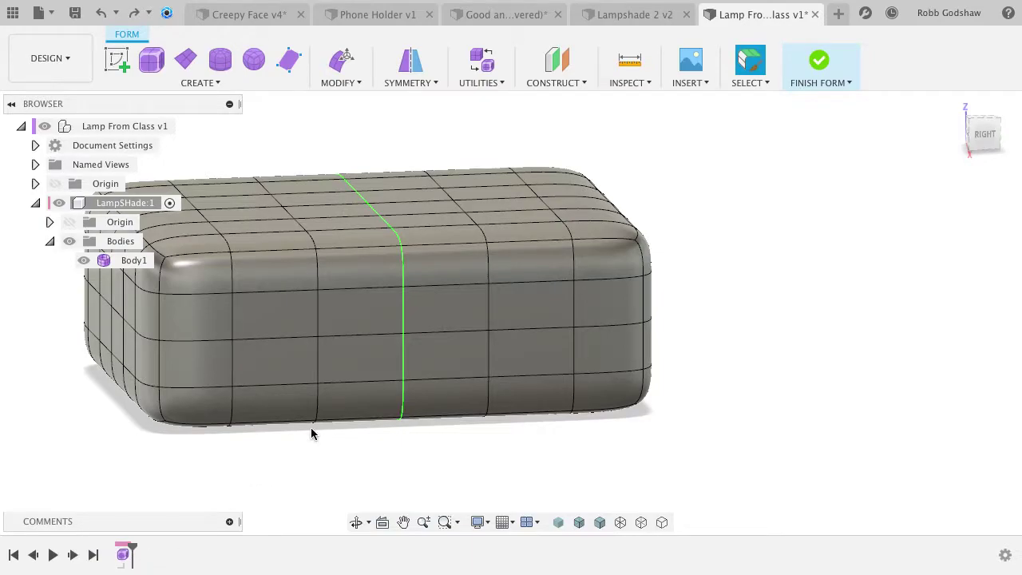
With Edit Form, select two stacked faces on the long side, clear them, then try selecting two stacked vertical edges.
{"action": "scroll", "coordinate": [310, 428], "scroll_direction": "right", "scroll_amount": 5, "text": "shift"}
{"action": "scroll", "coordinate": [310, 433], "scroll_direction": "right", "scroll_amount": 5, "text": "shift"}
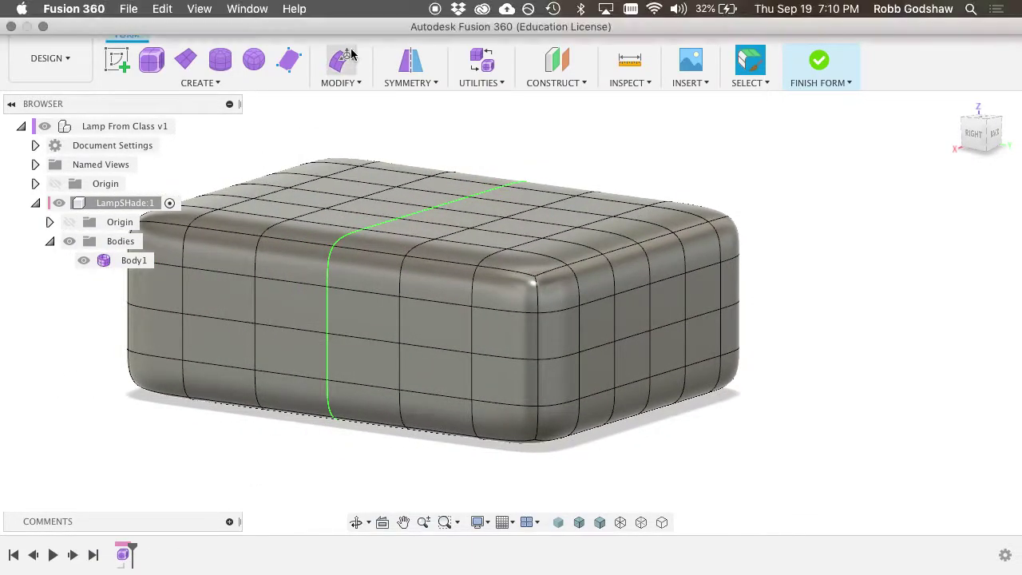
{"action": "left_click", "coordinate": [343, 61]}
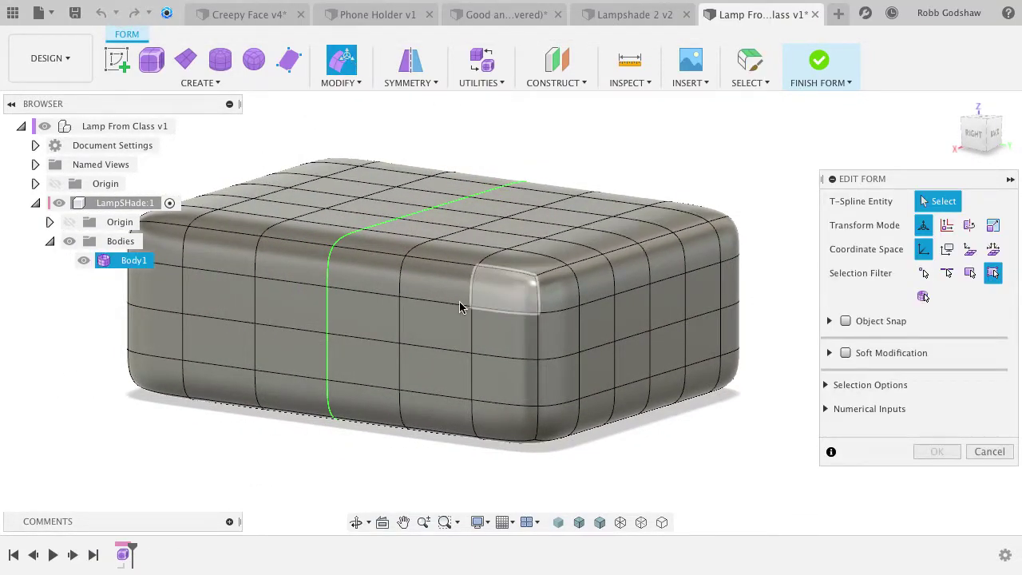
{"action": "left_click", "coordinate": [432, 337]}
{"action": "left_click", "coordinate": [438, 374], "text": "shift"}
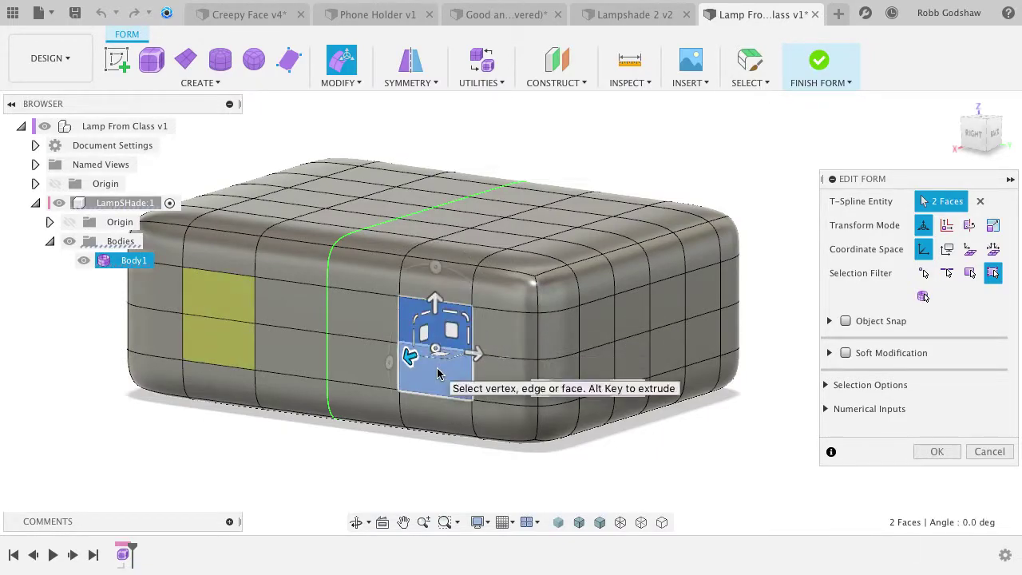
{"action": "left_click", "coordinate": [463, 497]}
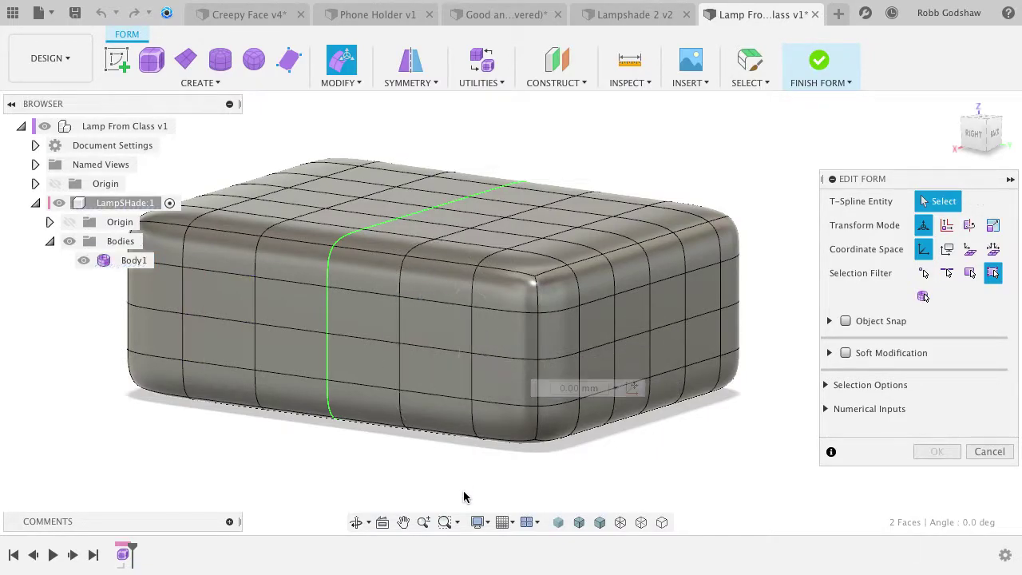
{"action": "left_click", "coordinate": [399, 327]}
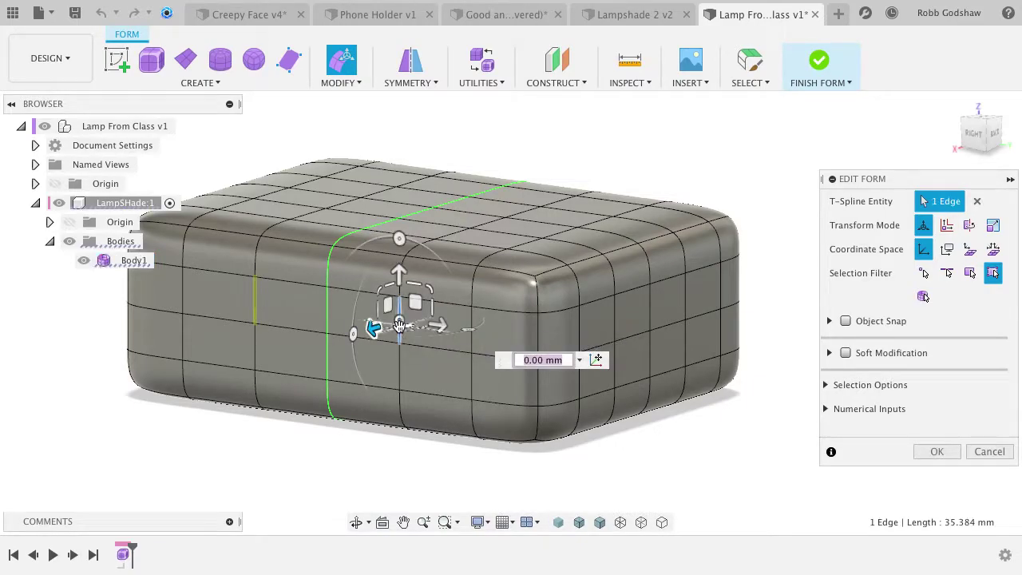
{"action": "left_click", "coordinate": [401, 382], "text": "shift"}
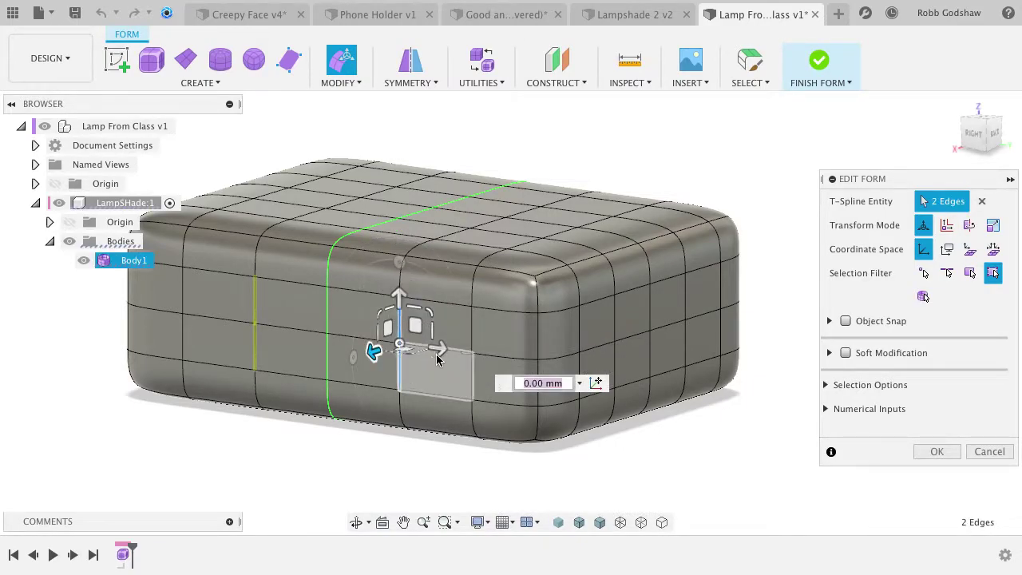
{"action": "left_click", "coordinate": [490, 474]}
Select the three vertically stacked vertices near the long side's corner and try moving them together, about 37 mm outward.
{"action": "left_click", "coordinate": [472, 309]}
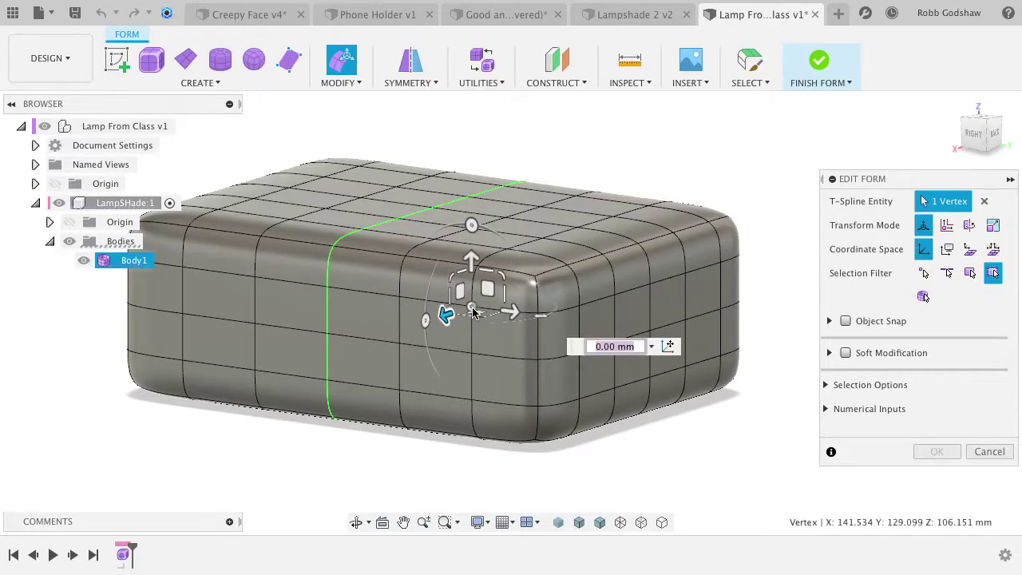
{"action": "left_click", "coordinate": [471, 356], "text": "shift"}
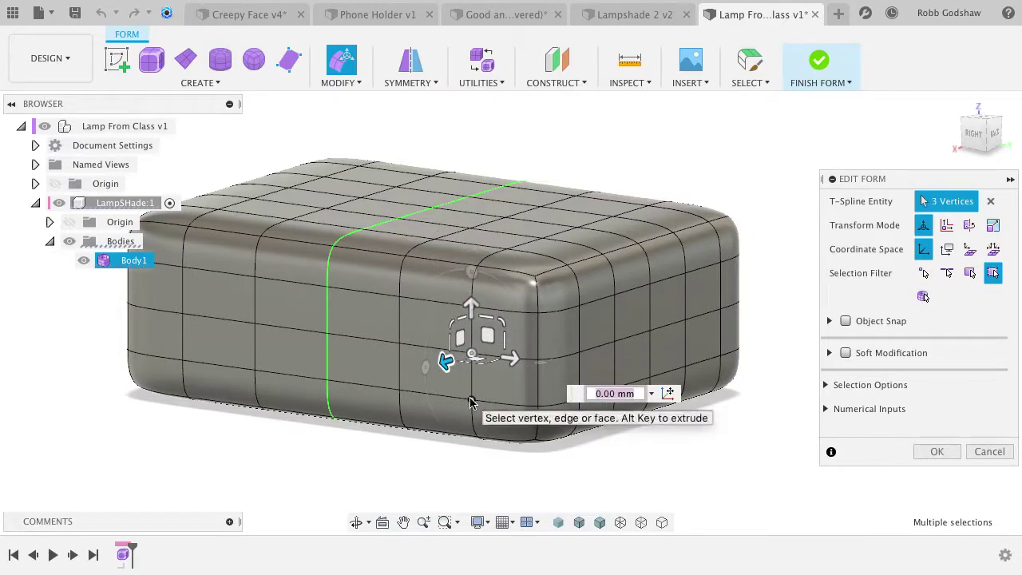
{"action": "left_click", "coordinate": [472, 402], "text": "shift"}
{"action": "middle_click_drag", "start_coordinate": [471, 401], "coordinate": [615, 419], "text": "shift"}
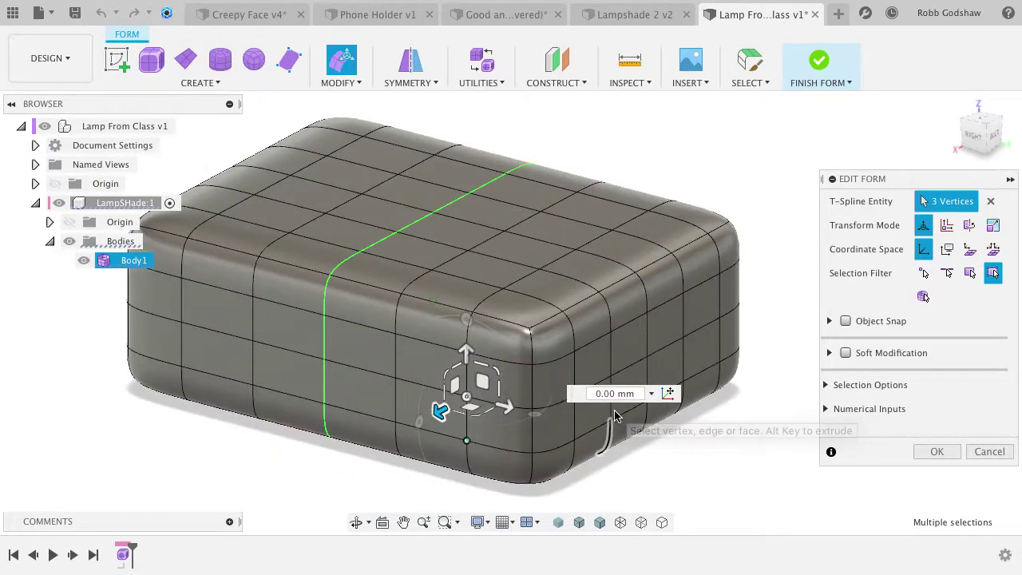
{"action": "left_click_drag", "start_coordinate": [438, 412], "coordinate": [422, 418]}
{"action": "left_click_drag", "start_coordinate": [345, 461], "coordinate": [414, 420]}
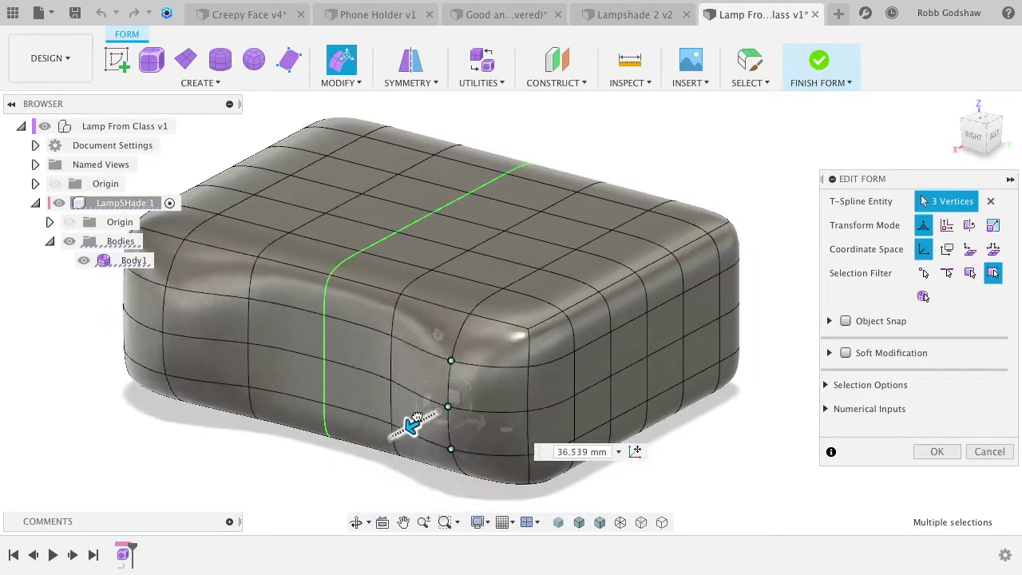
{"action": "left_click_drag", "start_coordinate": [504, 349], "coordinate": [291, 405]}
{"action": "left_click_drag", "start_coordinate": [328, 361], "coordinate": [487, 345]}
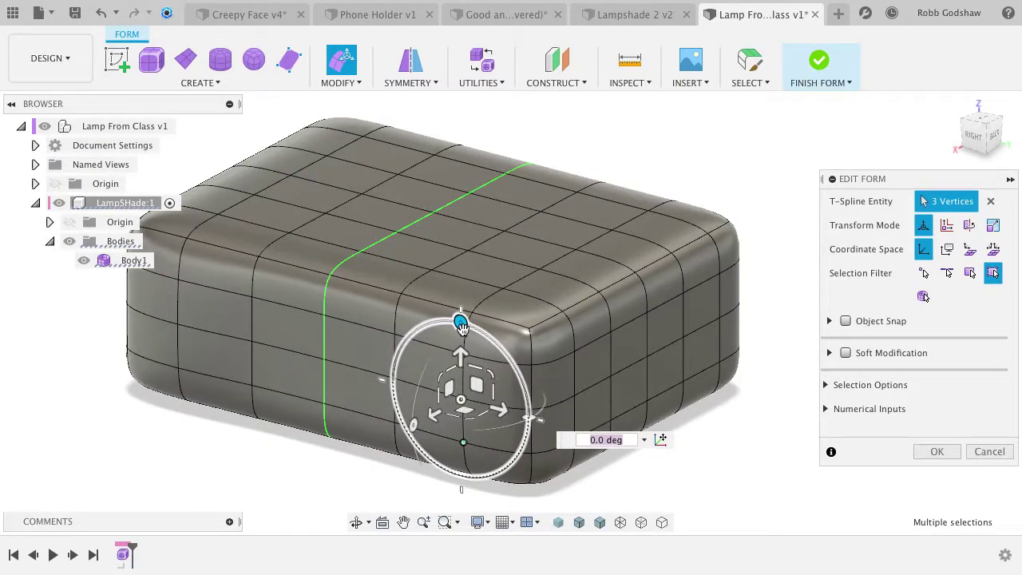
Scale the three selected vertices in the YZ plane by a factor of about 2.07 and clear the selection.
{"action": "scroll", "coordinate": [474, 390], "scroll_direction": "right", "scroll_amount": 5, "text": "shift"}
{"action": "left_click_drag", "start_coordinate": [367, 372], "coordinate": [414, 328]}
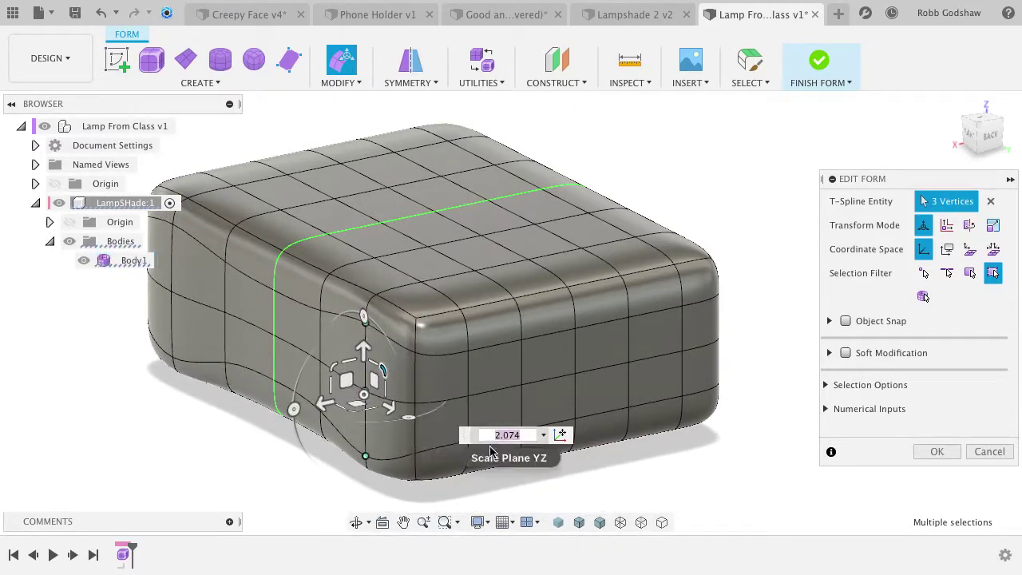
{"action": "left_click", "coordinate": [674, 459]}
Pull one mirrored face on the long side outward about 119 mm and shift it sideways about -6.6 mm.
{"action": "middle_click_drag", "start_coordinate": [299, 368], "coordinate": [370, 344]}
{"action": "left_click", "coordinate": [392, 334]}
{"action": "left_click_drag", "start_coordinate": [389, 329], "coordinate": [227, 356]}
{"action": "middle_click_drag", "start_coordinate": [228, 356], "coordinate": [234, 351], "text": "shift"}
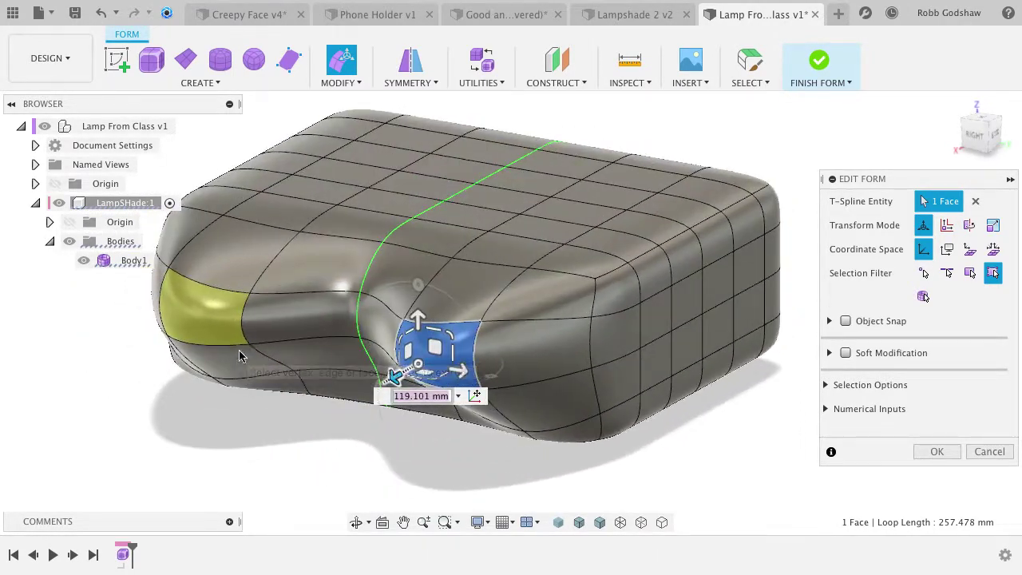
{"action": "left_click_drag", "start_coordinate": [463, 370], "coordinate": [458, 306]}
{"action": "middle_click_drag", "start_coordinate": [458, 307], "coordinate": [459, 309], "text": "shift"}
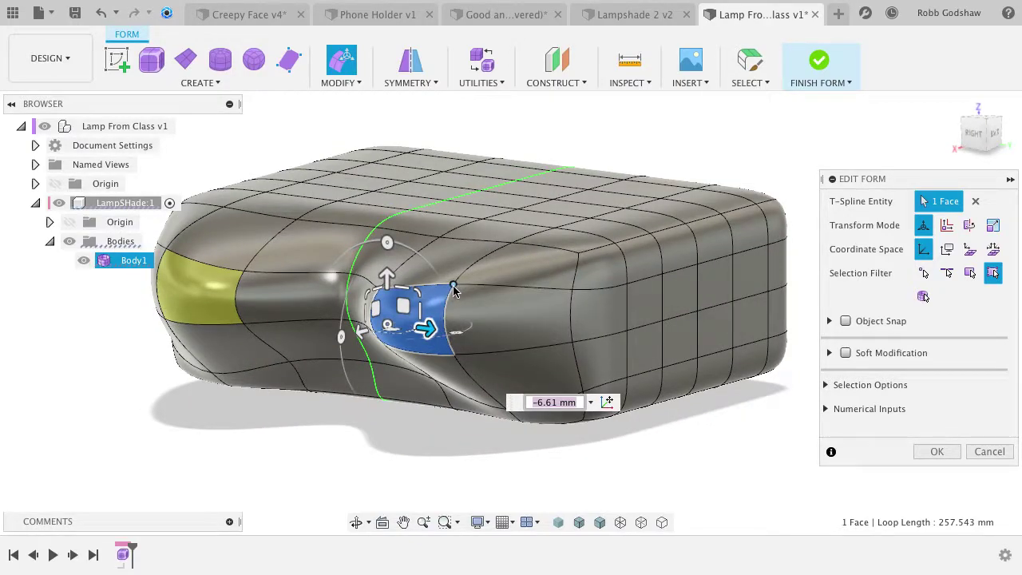
{"action": "left_click", "coordinate": [454, 288]}
{"action": "left_click", "coordinate": [407, 323]}
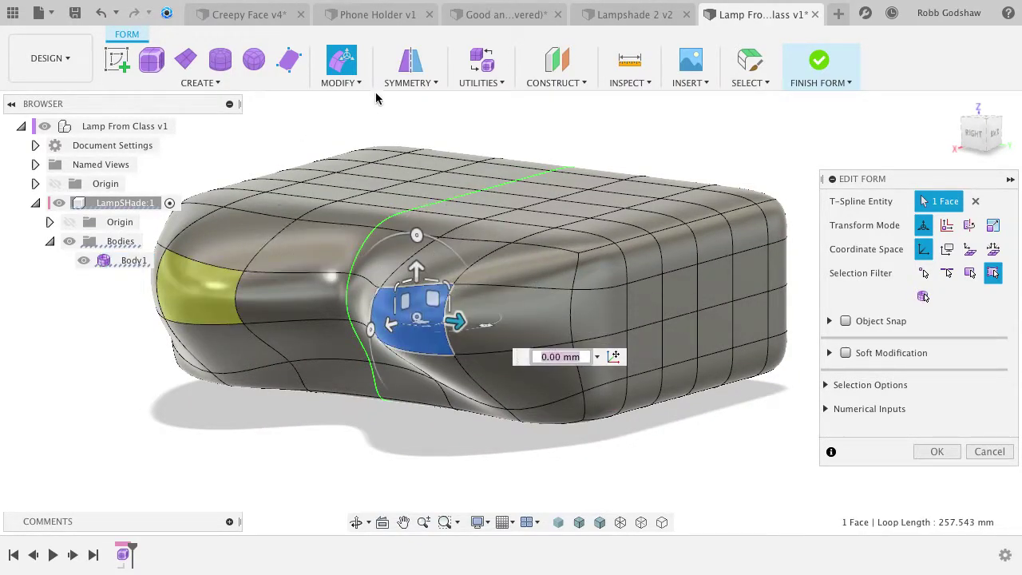
{"action": "left_click", "coordinate": [553, 460]}
{"action": "middle_click_drag", "start_coordinate": [443, 408], "coordinate": [443, 408], "text": "shift"}
Undo the face moves and the vertex scaling on the long side.
{"action": "key", "text": "super+z"}
{"action": "key", "text": "super+z"}
{"action": "key", "text": "super+z"}
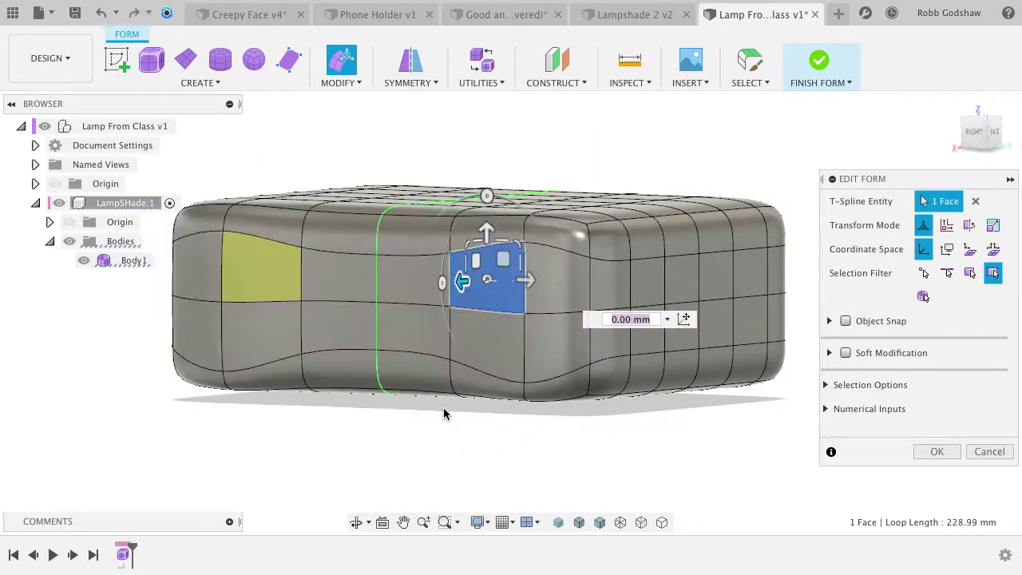
{"action": "middle_click_drag", "start_coordinate": [444, 413], "coordinate": [416, 326], "text": "shift"}
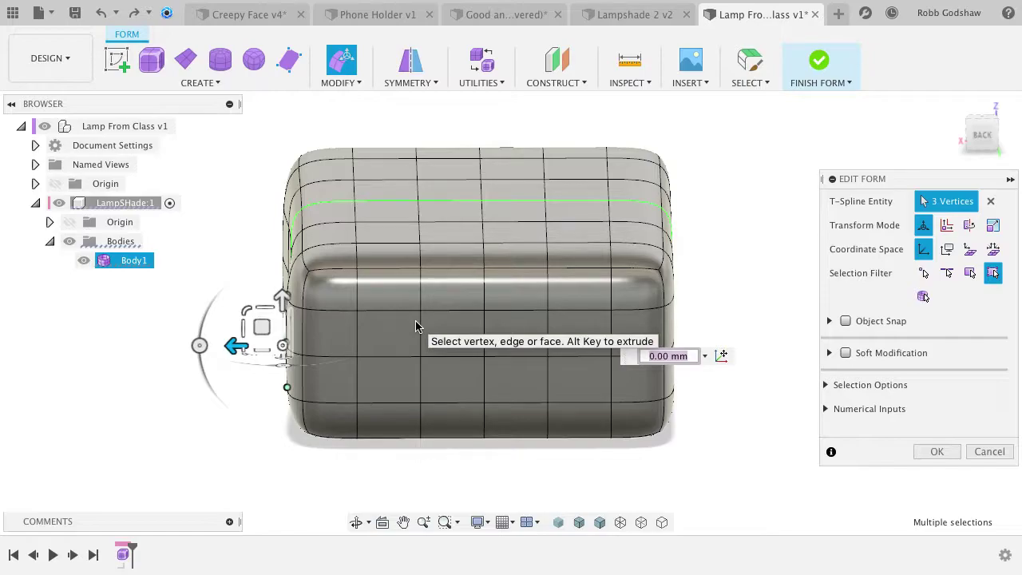
{"action": "middle_click_drag", "start_coordinate": [415, 326], "coordinate": [403, 326], "text": "shift"}
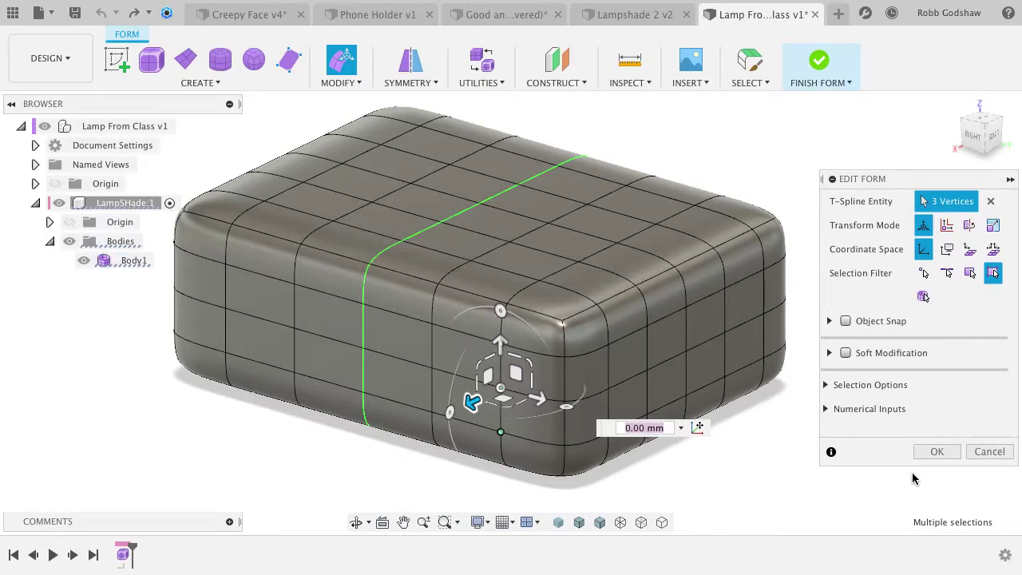
Cancel Edit Form and undo back past the creation of the mirrored T-Spline box.
{"action": "left_click", "coordinate": [991, 449]}
{"action": "key", "text": "super+z"}
{"action": "key", "text": "super+z"}
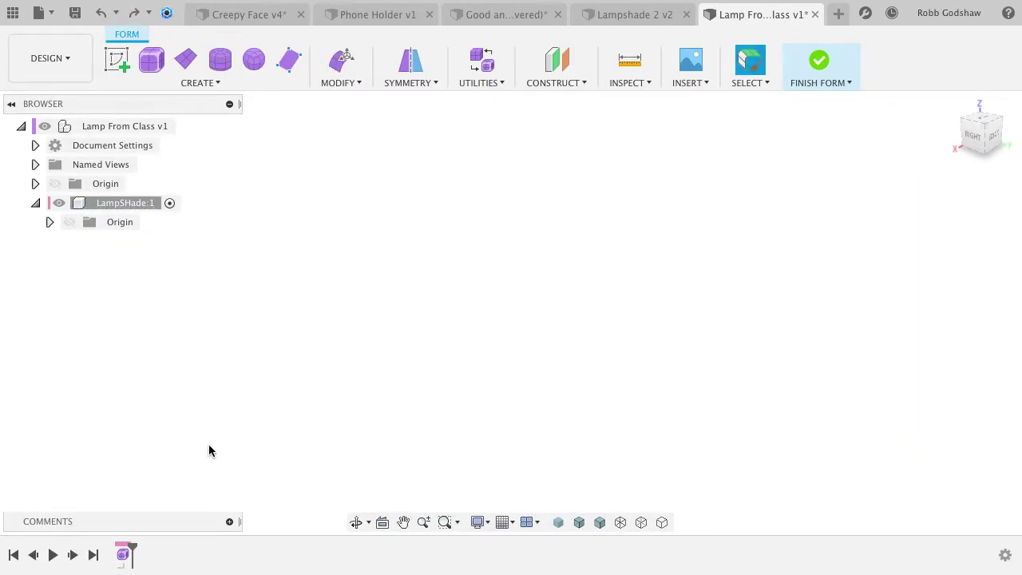
Switch to Chrome, search Google for "oringina" in a new tab, and open an Orangina bottle product page.
{"action": "key", "text": "ctrl+Right"}
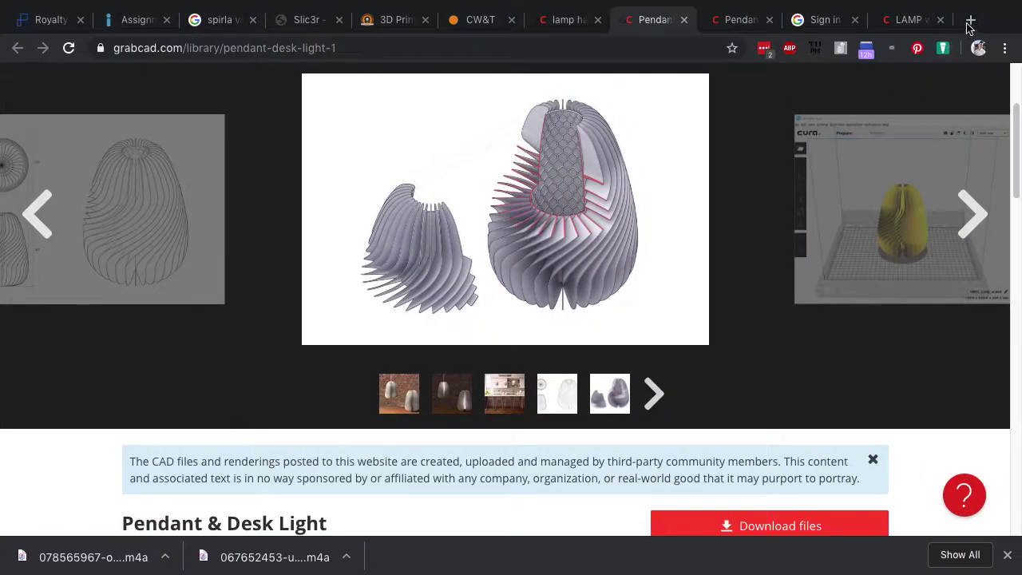
{"action": "left_click", "coordinate": [969, 20]}
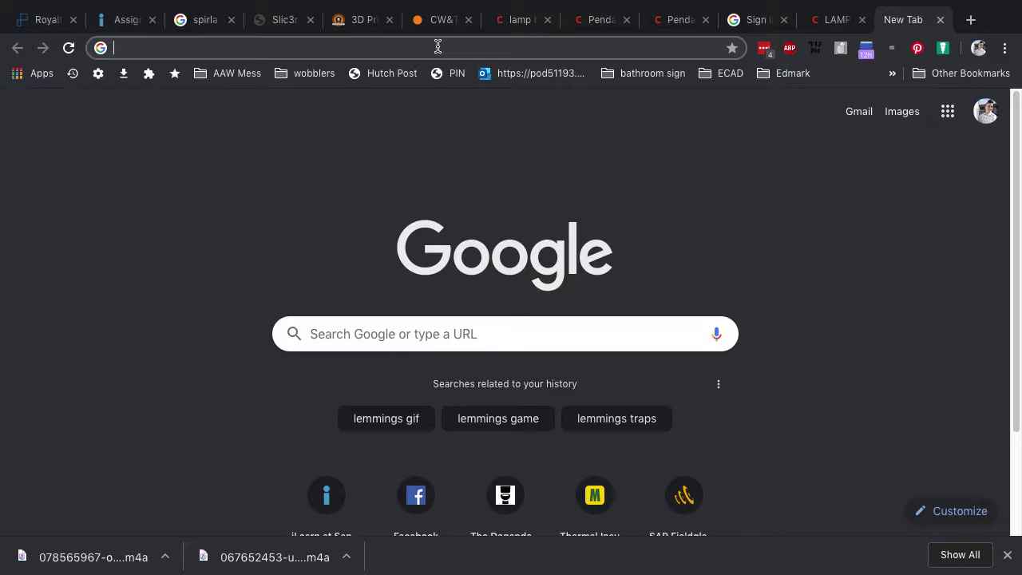
{"action": "type", "text": "or"}
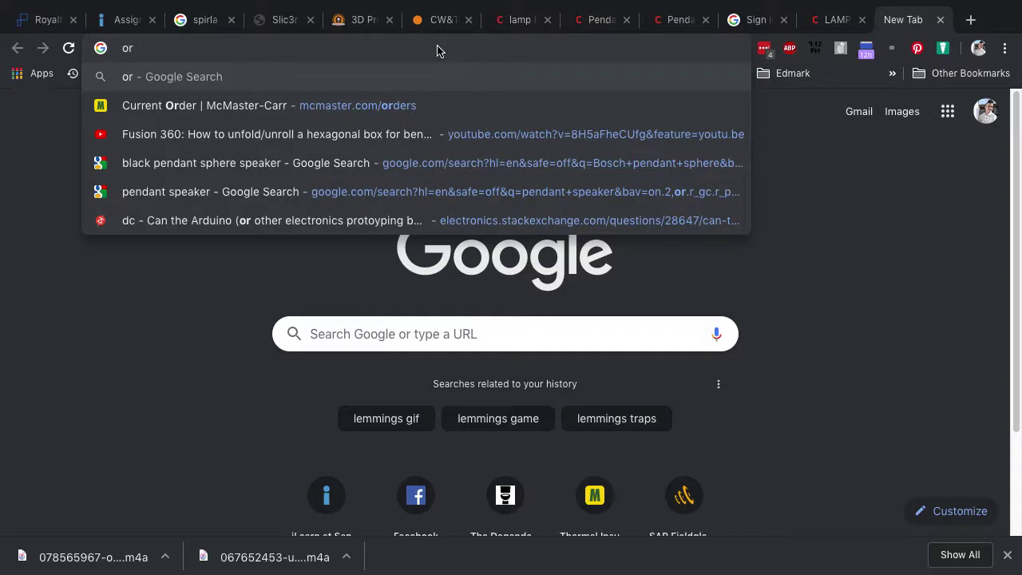
{"action": "type", "text": "ingina"}
{"action": "key", "text": "Return"}
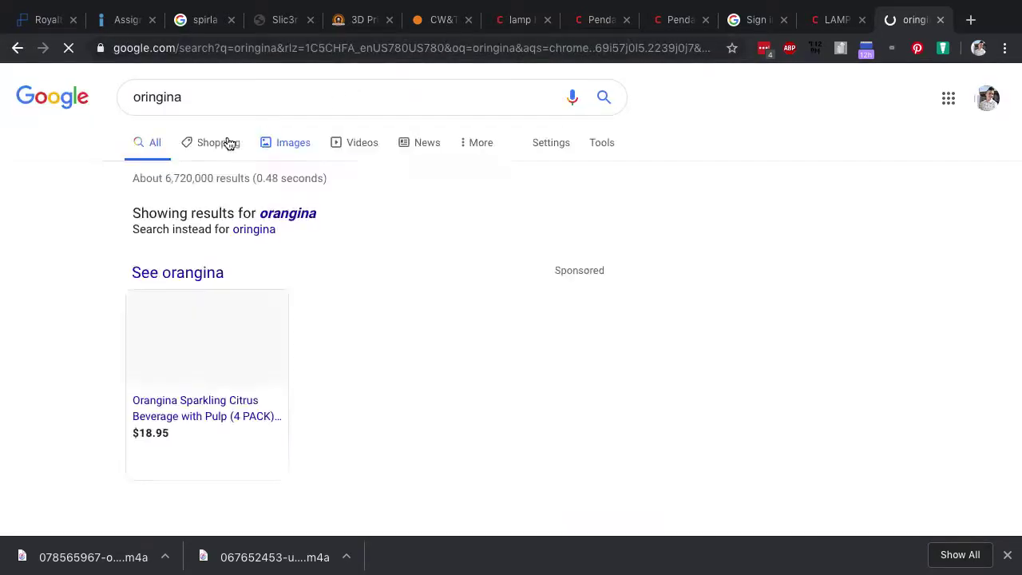
{"action": "scroll", "coordinate": [291, 194], "scroll_direction": "down", "scroll_amount": 1}
{"action": "left_click", "coordinate": [361, 247]}
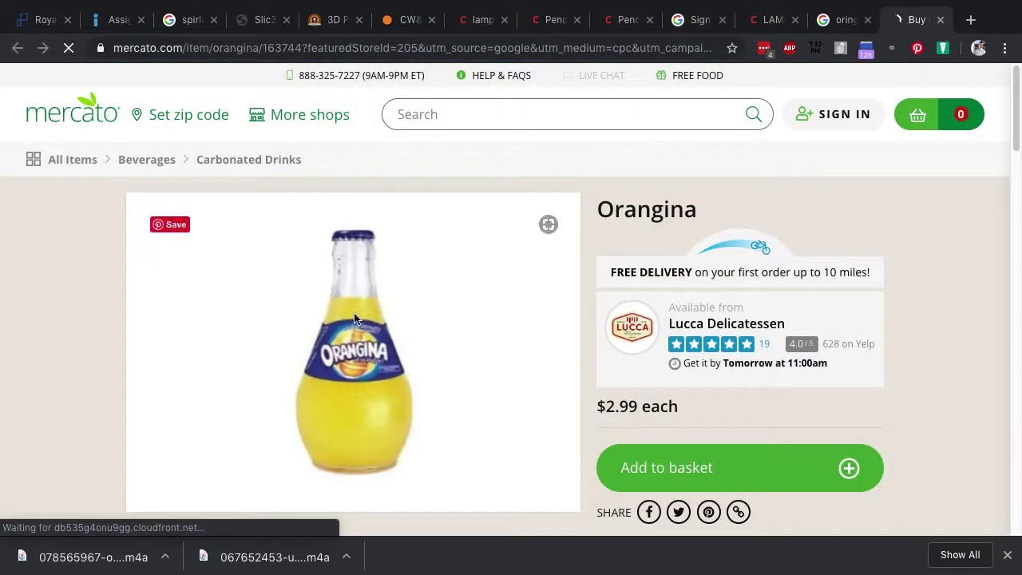
Save the image from the Orangina product page to the Downloads folder under the name Orangina.
{"action": "right_click", "coordinate": [355, 317]}
{"action": "left_click", "coordinate": [63, 377]}
{"action": "scroll", "coordinate": [281, 401], "scroll_direction": "down", "scroll_amount": 2}
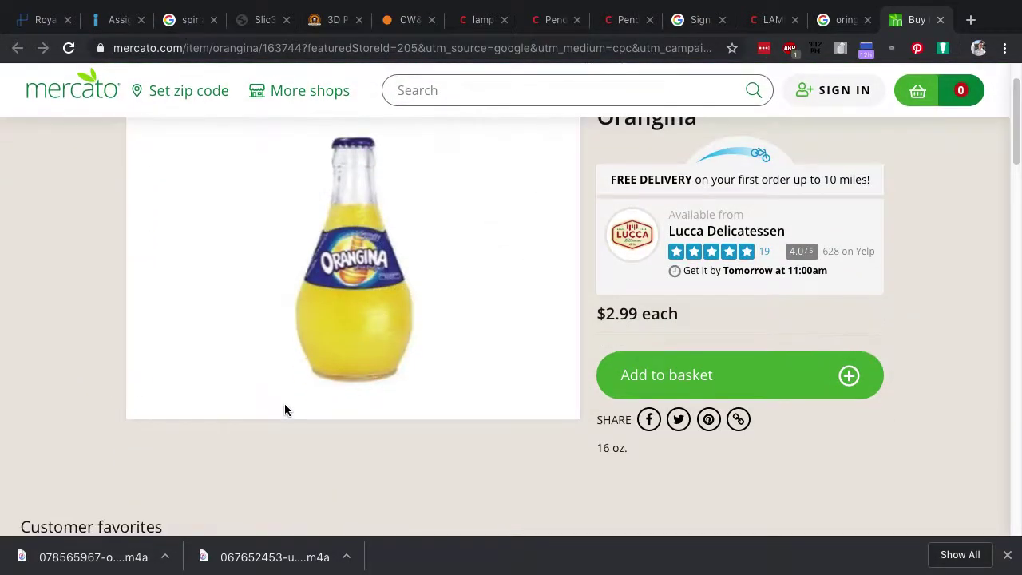
{"action": "right_click", "coordinate": [328, 344]}
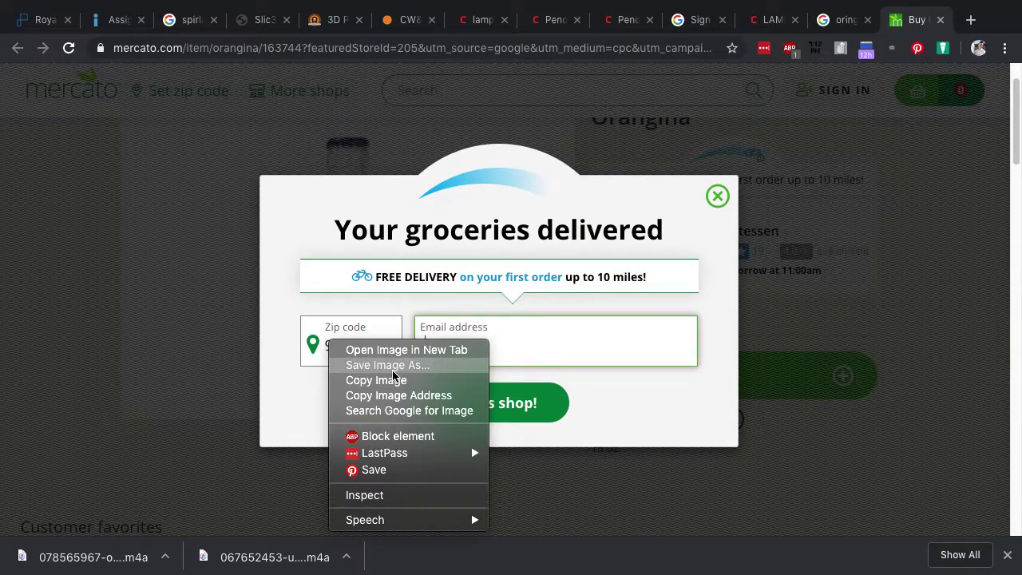
{"action": "left_click", "coordinate": [391, 367]}
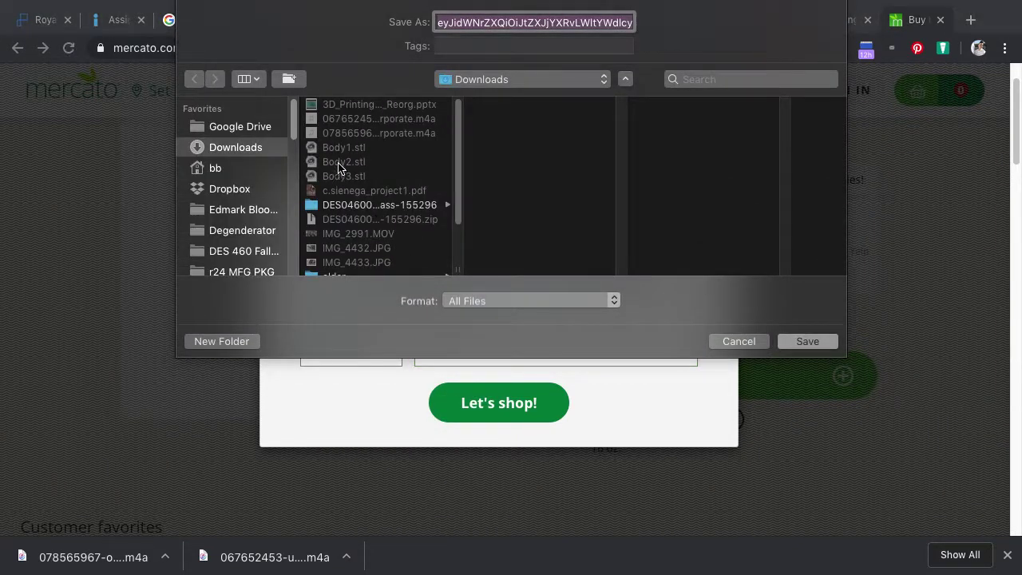
{"action": "type", "text": "Orangina"}
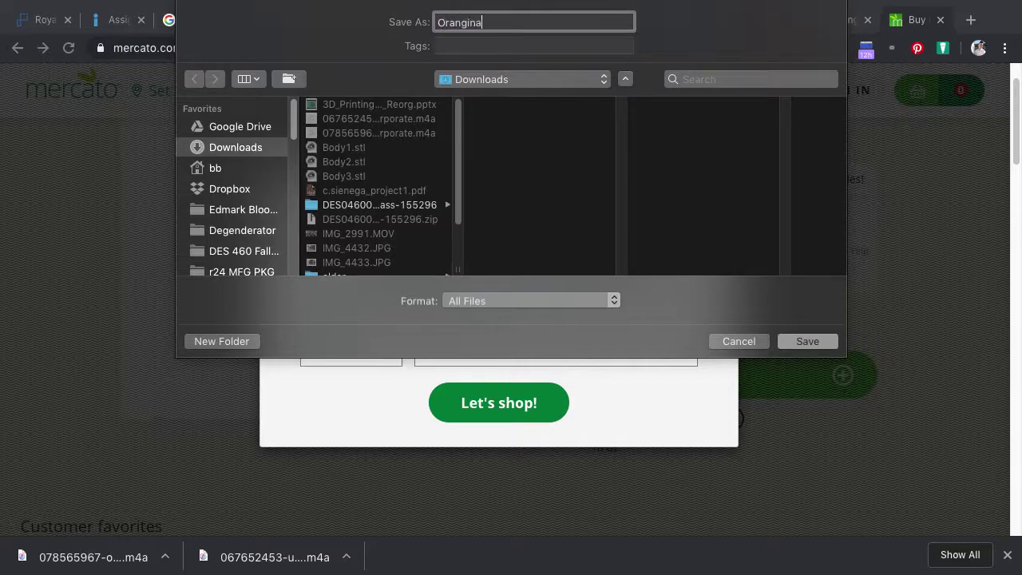
{"action": "key", "text": "Return"}
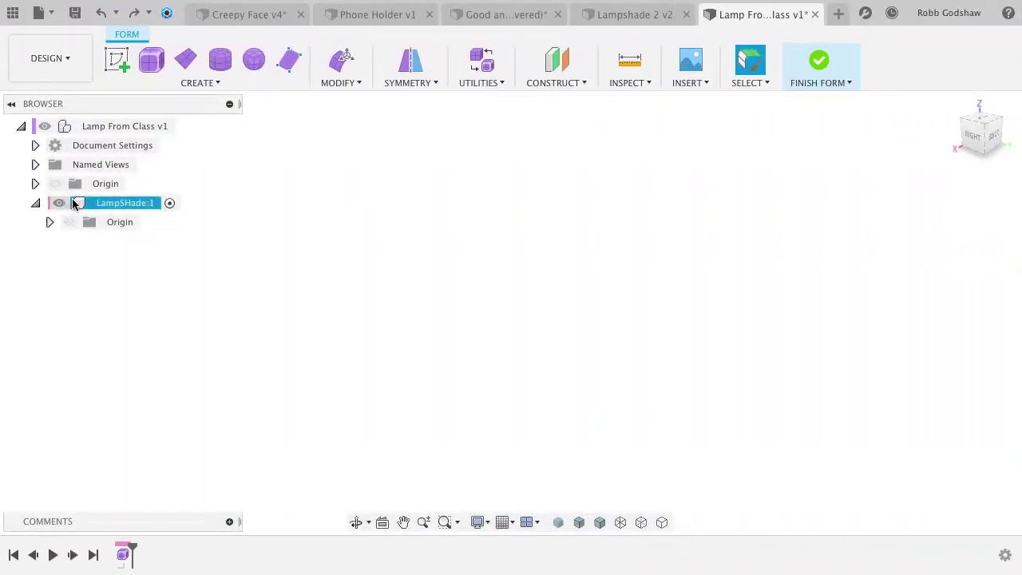
Back in Fusion 360, start a canvas on the YZ plane and browse the Downloads folder for its image.
{"action": "left_click", "coordinate": [706, 84]}
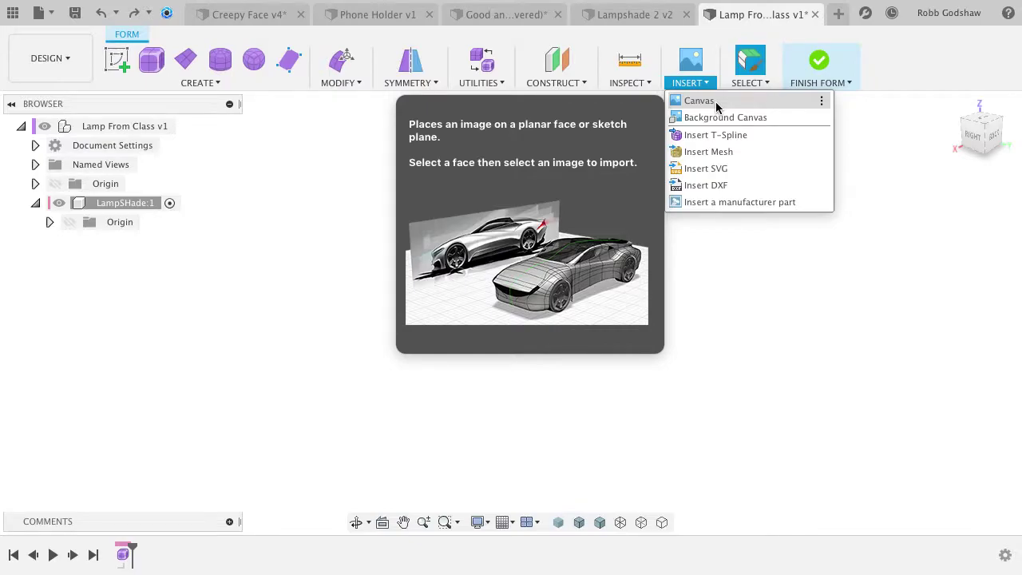
{"action": "left_click", "coordinate": [699, 101]}
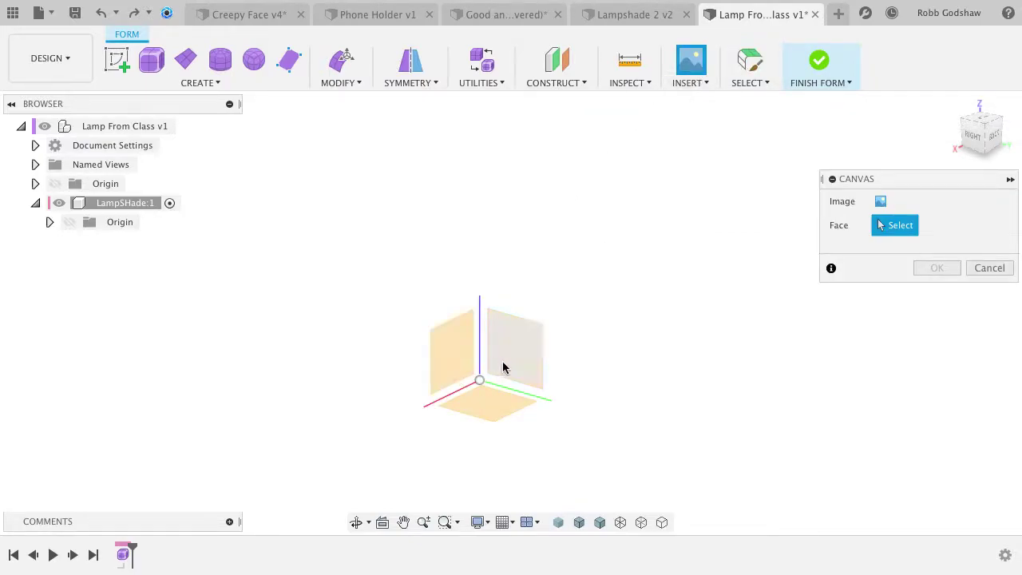
{"action": "left_click", "coordinate": [503, 368]}
{"action": "left_click", "coordinate": [881, 202]}
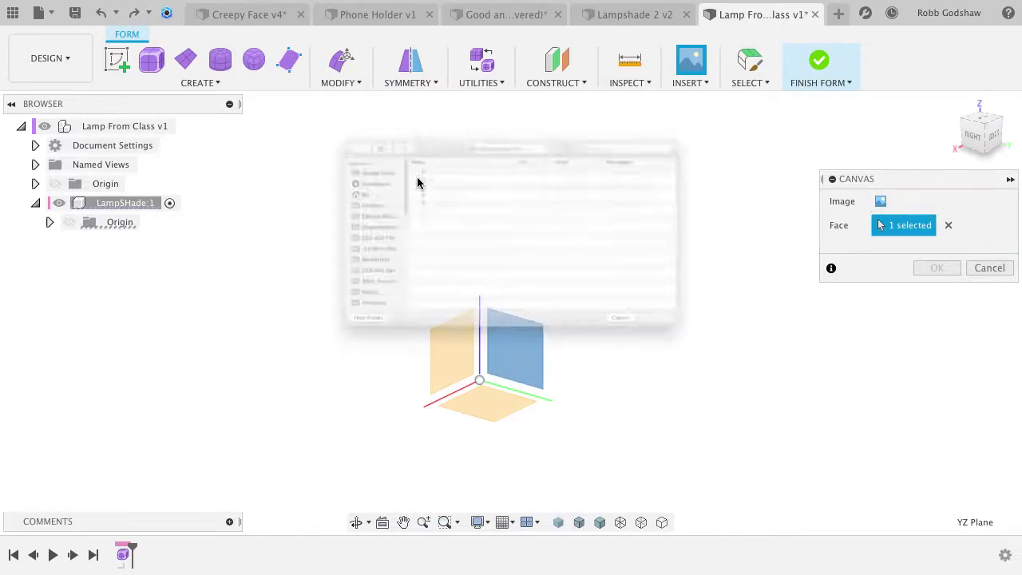
{"action": "left_click", "coordinate": [251, 139]}
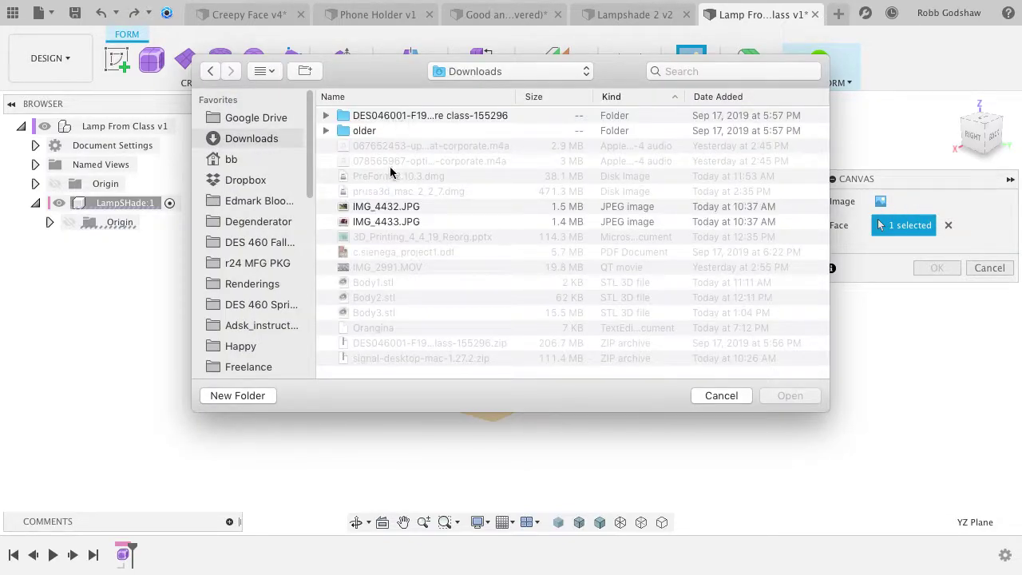
Switch to Finder, rename the Orangina file in Downloads to Orangina.jpg with the added extension, and preview it.
{"action": "scroll", "coordinate": [387, 197], "scroll_direction": "down", "scroll_amount": 1}
{"action": "scroll", "coordinate": [386, 197], "scroll_direction": "up", "scroll_amount": 2}
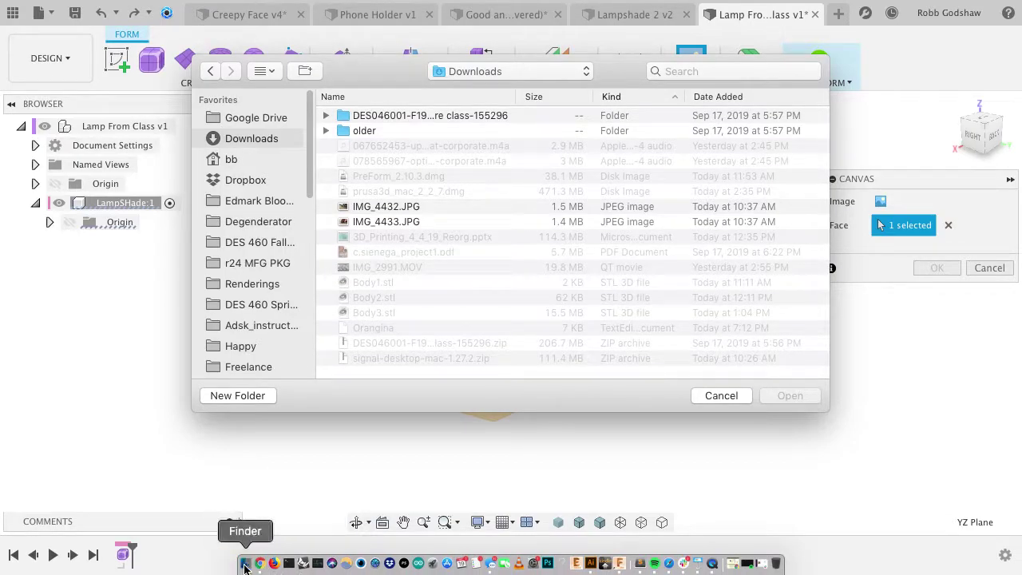
{"action": "left_click", "coordinate": [240, 555]}
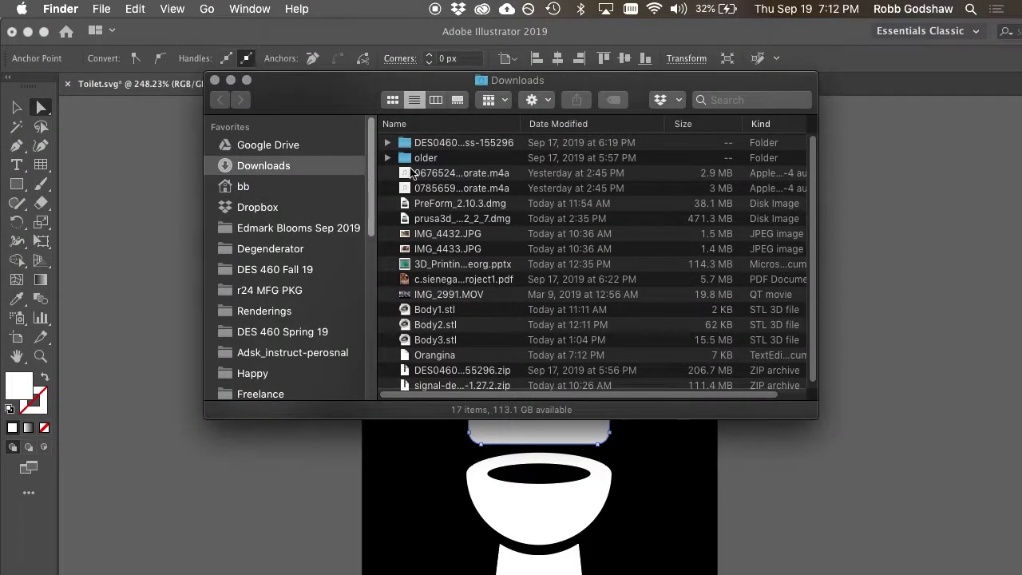
{"action": "scroll", "coordinate": [444, 238], "scroll_direction": "down", "scroll_amount": 1}
{"action": "left_click", "coordinate": [454, 351]}
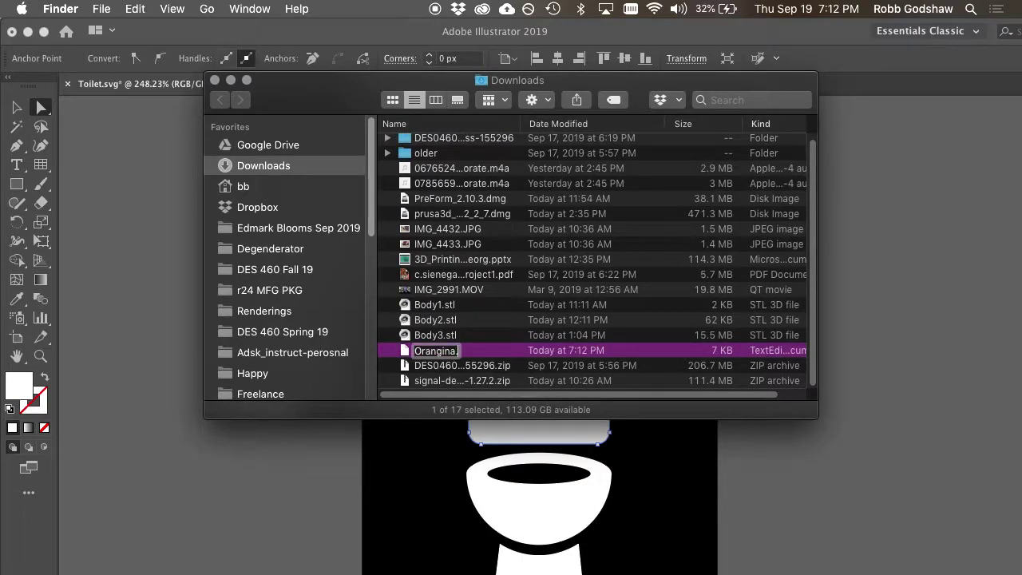
{"action": "key", "text": "Return"}
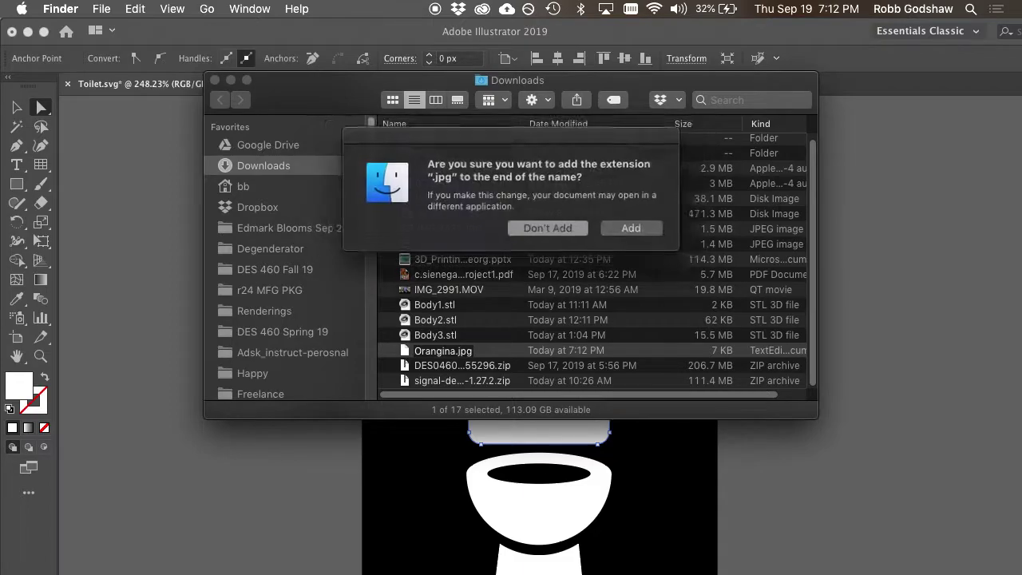
{"action": "left_click", "coordinate": [637, 231]}
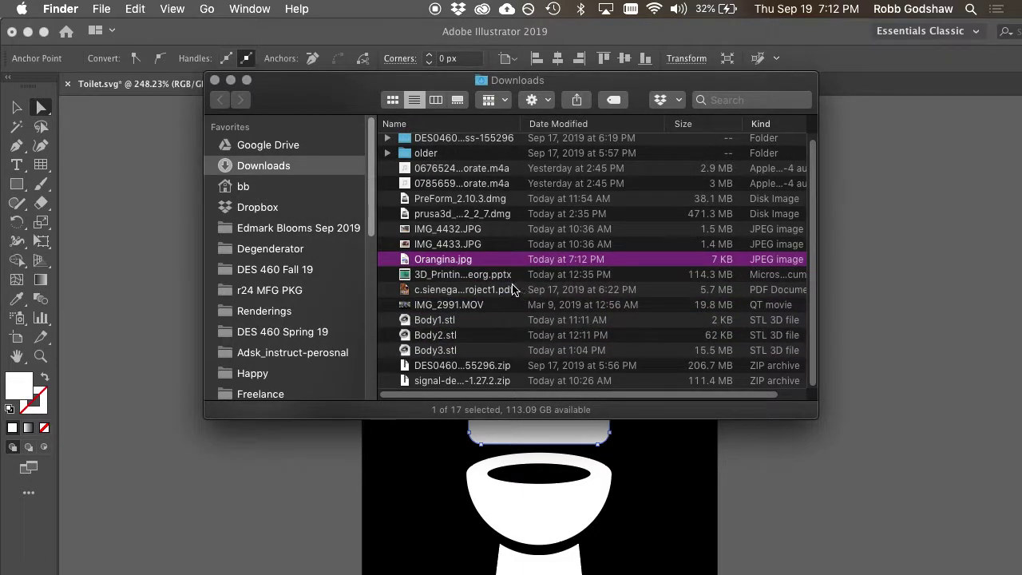
{"action": "key", "text": "space"}
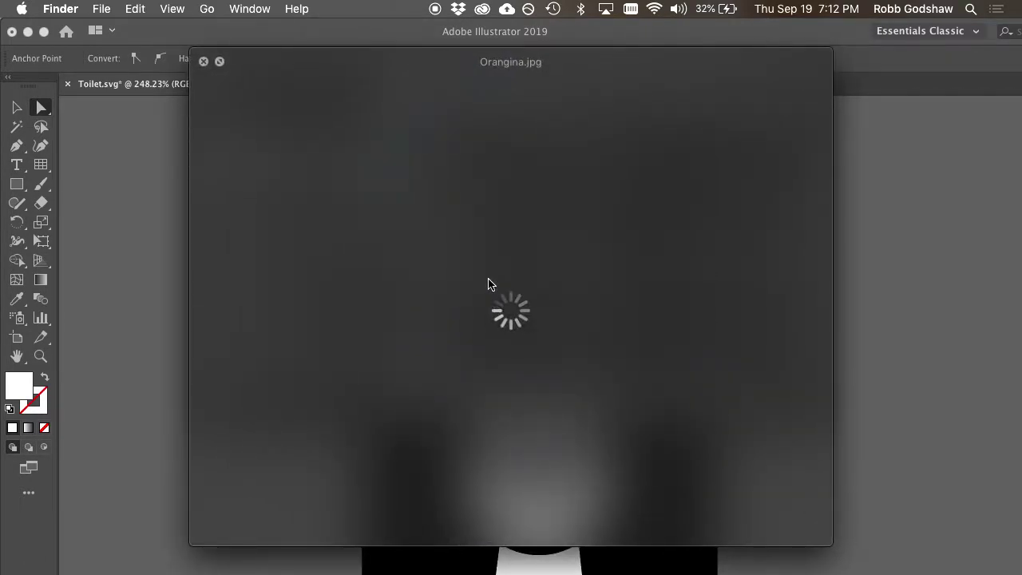
{"action": "key", "text": "space"}
Switch to Chrome, dismiss the grocery delivery pop-up, and browse Google's Orangina image results for another bottle picture.
{"action": "key", "text": "ctrl+Right"}
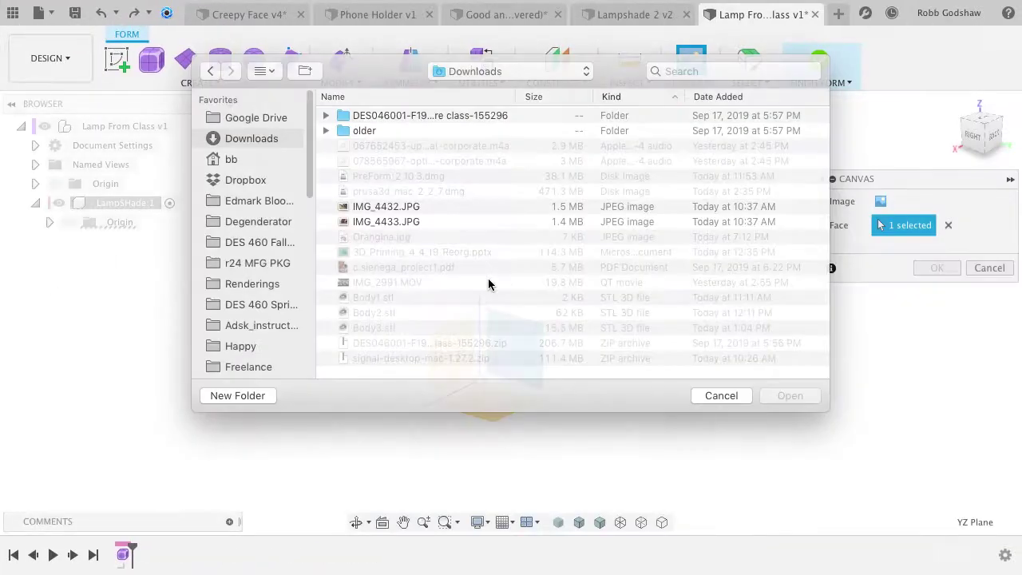
{"action": "key", "text": "ctrl+Right"}
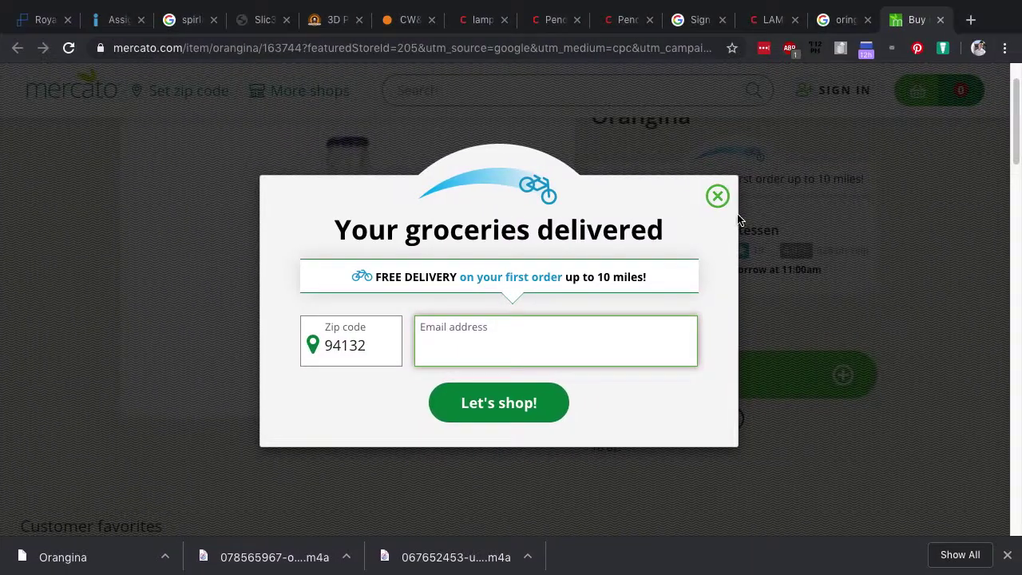
{"action": "left_click", "coordinate": [716, 194]}
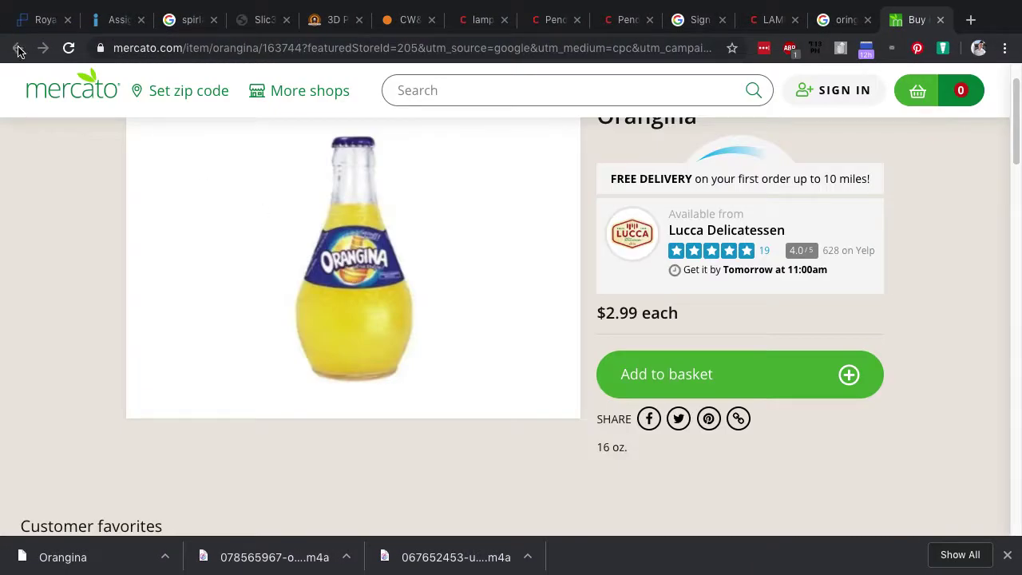
{"action": "key", "text": "super+Left"}
{"action": "left_click", "coordinate": [281, 86]}
{"action": "scroll", "coordinate": [349, 256], "scroll_direction": "down", "scroll_amount": 5}
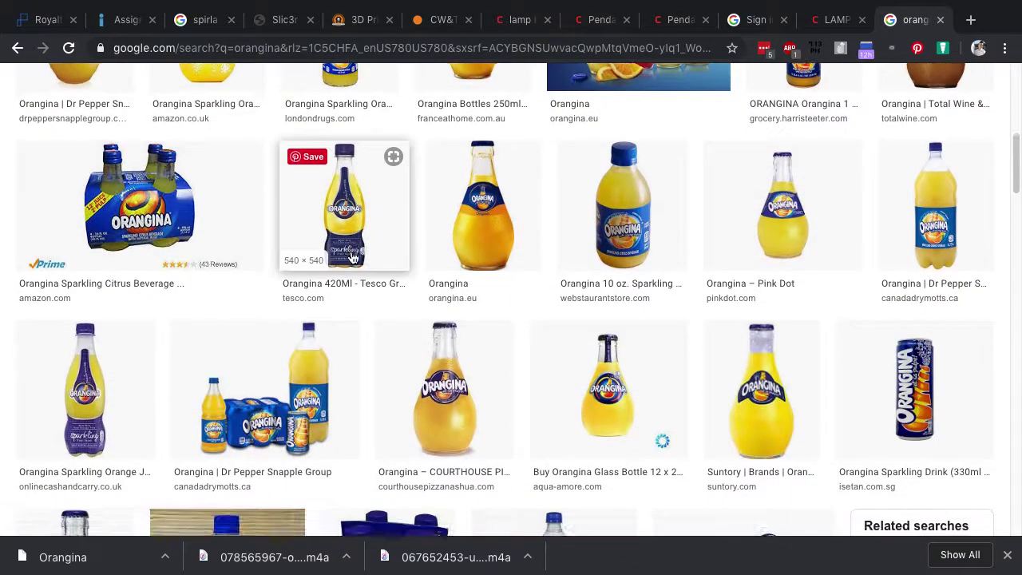
{"action": "scroll", "coordinate": [352, 257], "scroll_direction": "up", "scroll_amount": 2}
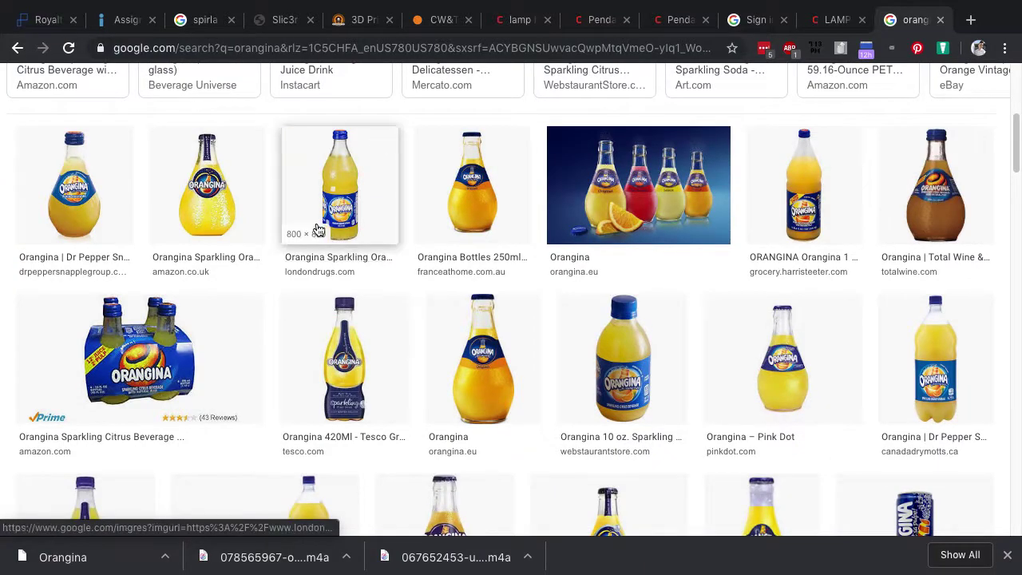
Save the amazon.co.uk Orangina glass bottle image to the Downloads folder as oringina2.jpg.
{"action": "left_click", "coordinate": [237, 201]}
{"action": "right_click", "coordinate": [664, 257]}
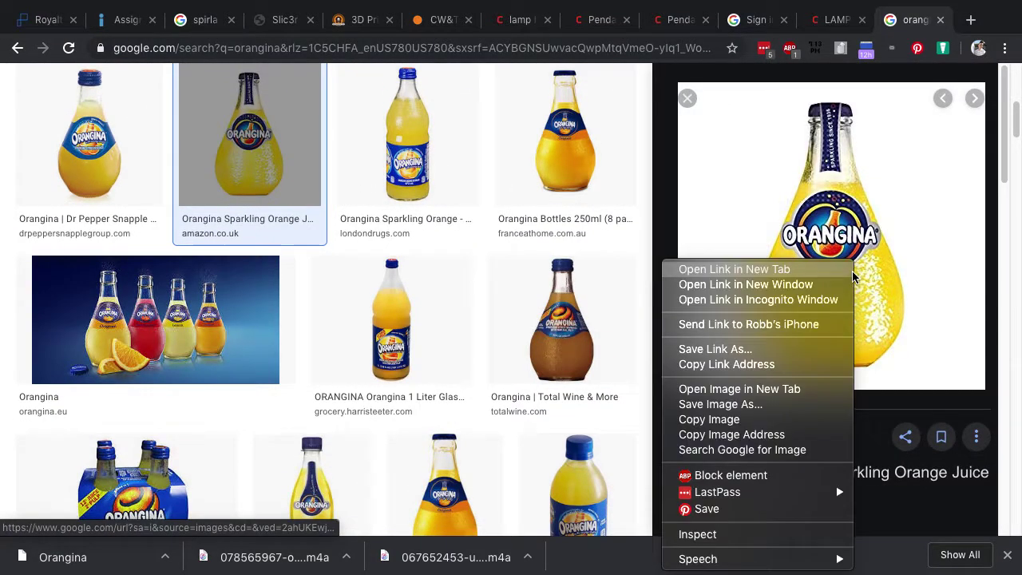
{"action": "left_click", "coordinate": [784, 405]}
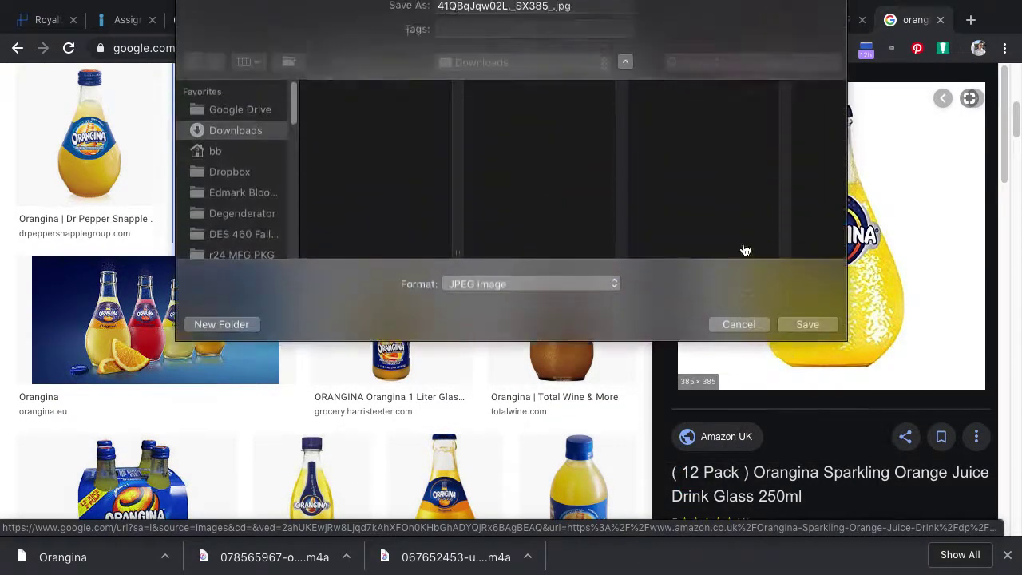
{"action": "type", "text": "oringina"}
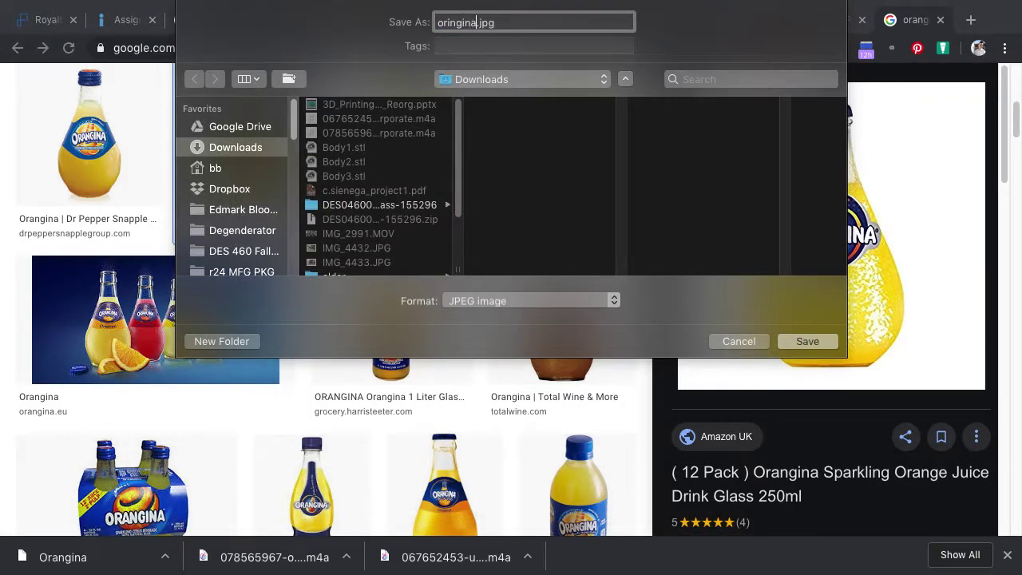
{"action": "key", "text": "Return"}
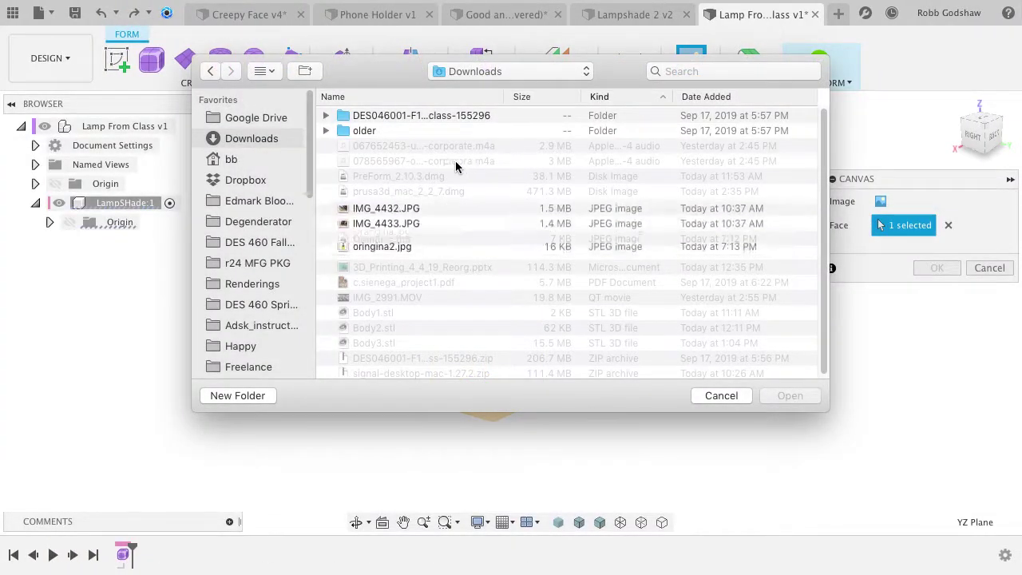
Back in Fusion 360, insert oringina2.jpg as the canvas on the YZ plane with 50 canvas opacity.
{"action": "left_click", "coordinate": [409, 253]}
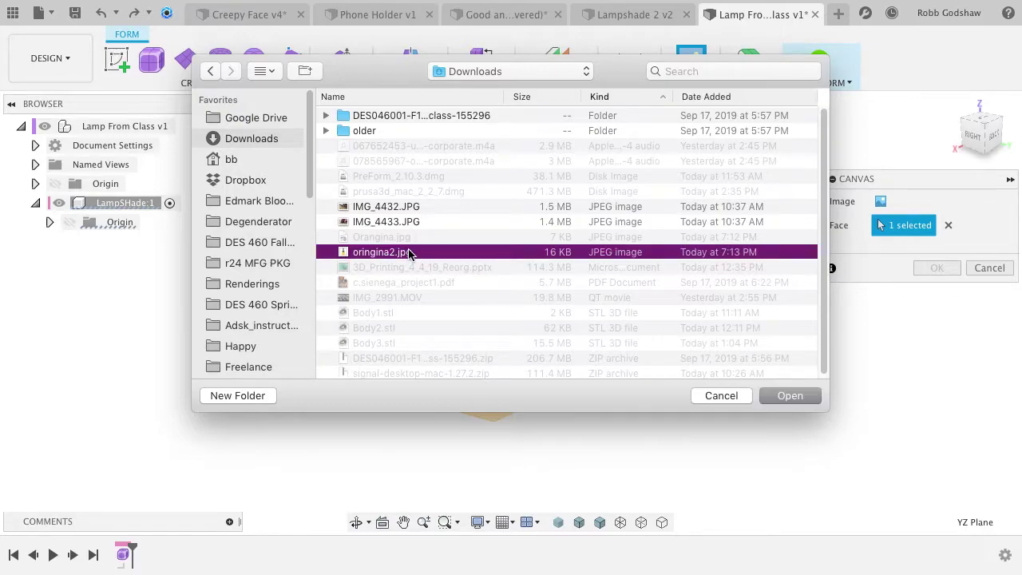
{"action": "left_click", "coordinate": [784, 401]}
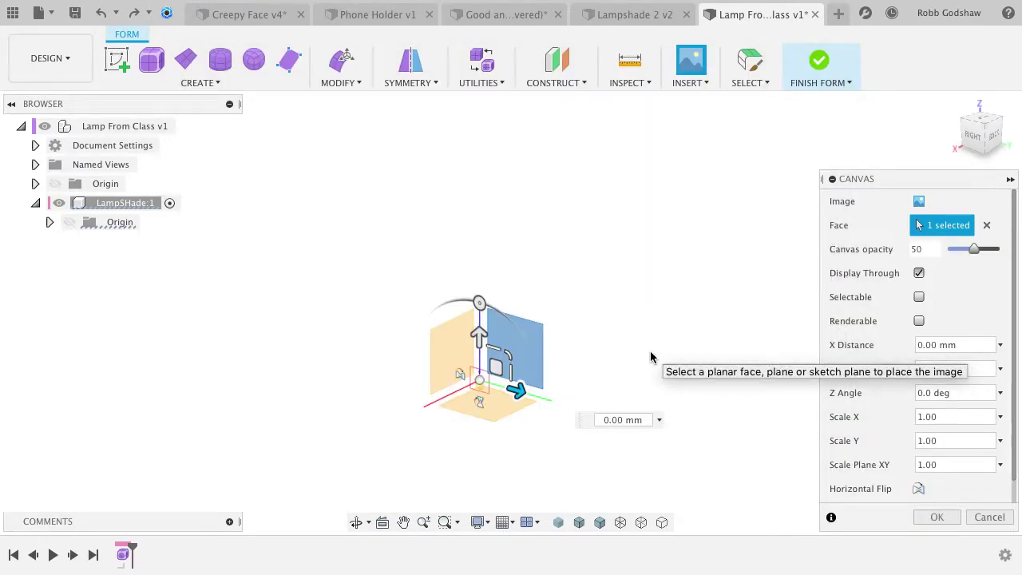
{"action": "left_click", "coordinate": [934, 517]}
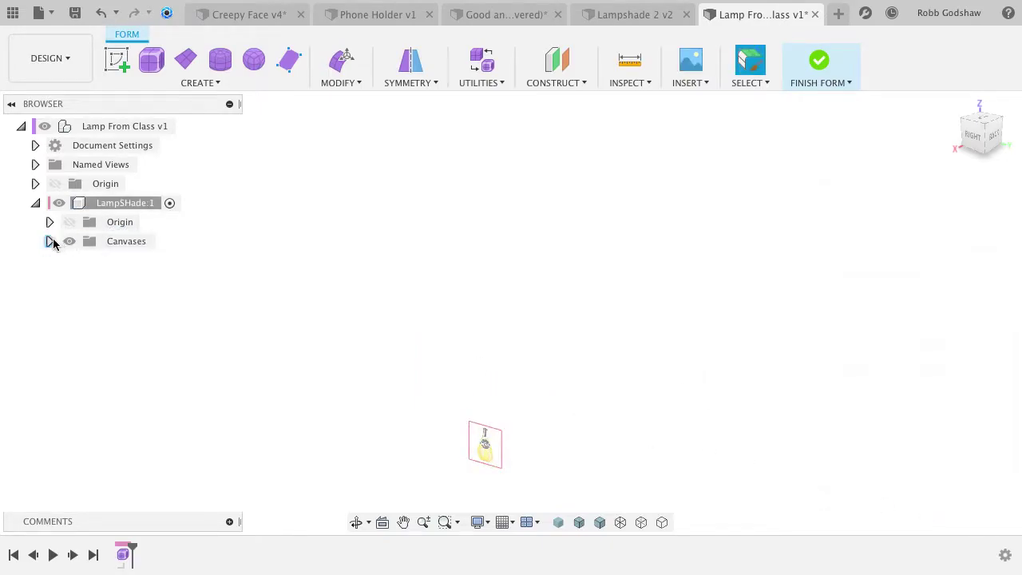
Calibrate the oringina2 canvas in the right view, setting the distance from the bottle's base to the top of its cap to 120 mm.
{"action": "left_click", "coordinate": [52, 243]}
{"action": "right_click", "coordinate": [110, 256]}
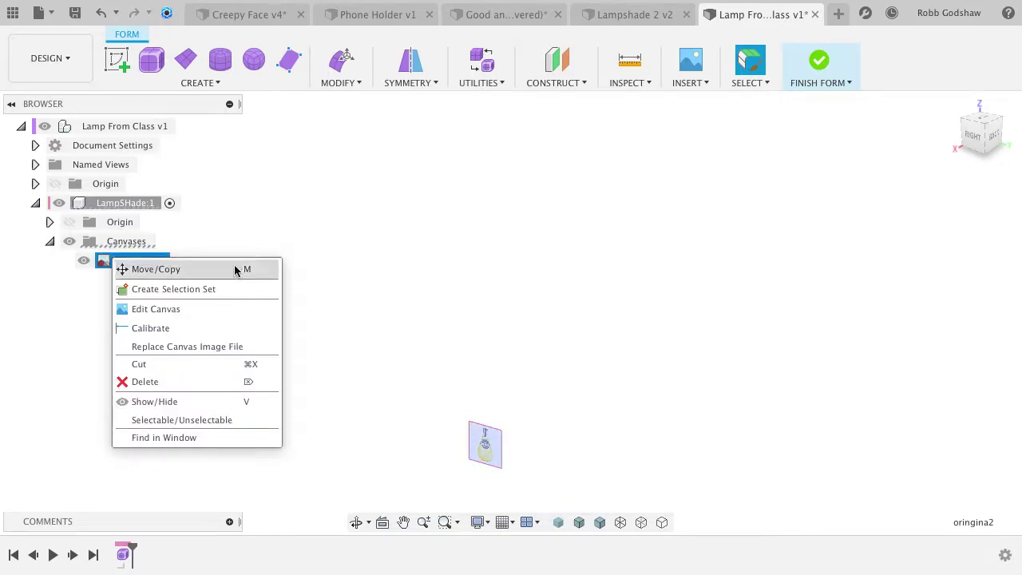
{"action": "left_click", "coordinate": [236, 267]}
{"action": "left_click", "coordinate": [973, 136]}
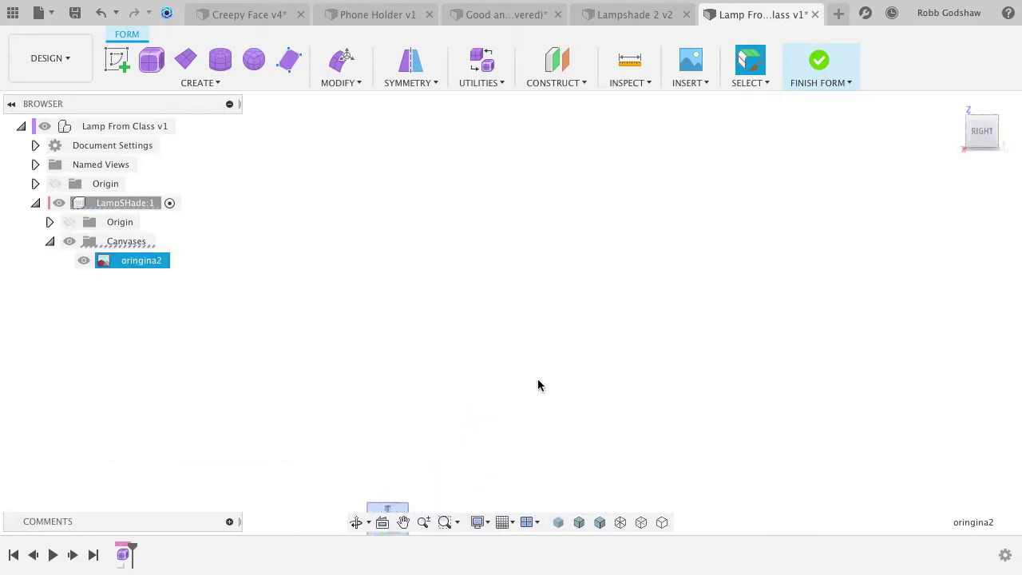
{"action": "scroll", "coordinate": [522, 380], "scroll_direction": "up", "scroll_amount": 5}
{"action": "scroll", "coordinate": [523, 380], "scroll_direction": "down", "scroll_amount": 5}
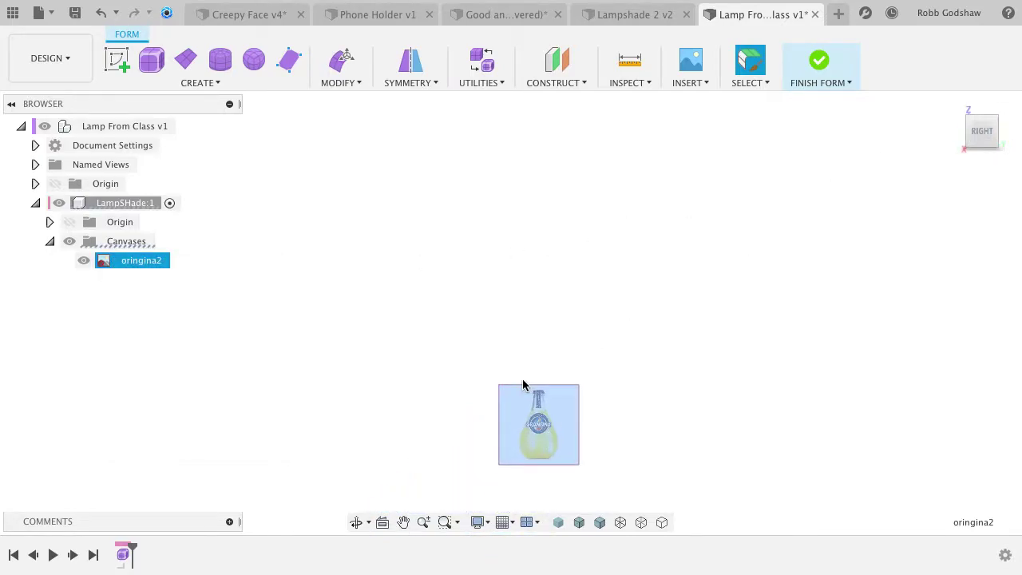
{"action": "scroll", "coordinate": [522, 380], "scroll_direction": "up", "scroll_amount": 5}
{"action": "scroll", "coordinate": [522, 380], "scroll_direction": "down", "scroll_amount": 5}
{"action": "scroll", "coordinate": [522, 380], "scroll_direction": "up", "scroll_amount": 4}
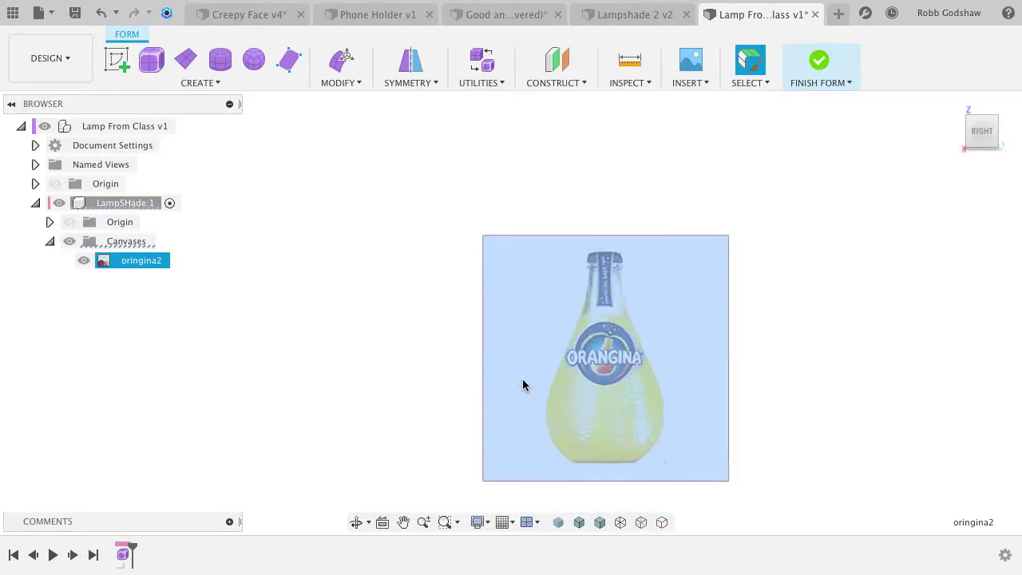
{"action": "scroll", "coordinate": [522, 380], "scroll_direction": "right", "scroll_amount": 2}
{"action": "scroll", "coordinate": [522, 383], "scroll_direction": "up", "scroll_amount": 5}
{"action": "scroll", "coordinate": [522, 383], "scroll_direction": "right", "scroll_amount": 2}
{"action": "scroll", "coordinate": [511, 382], "scroll_direction": "down", "scroll_amount": 4}
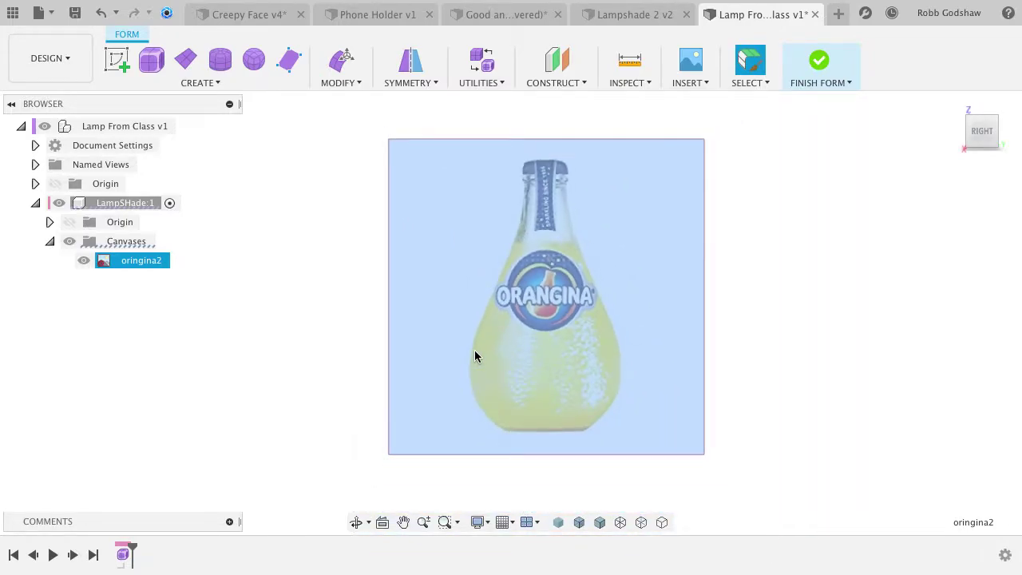
{"action": "right_click", "coordinate": [112, 269]}
{"action": "left_click", "coordinate": [199, 338]}
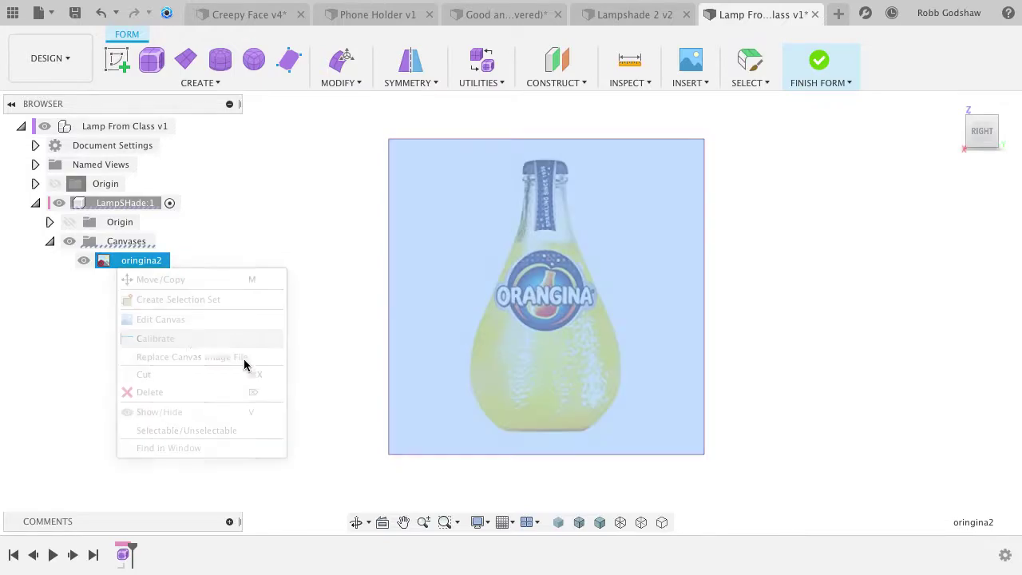
{"action": "left_click", "coordinate": [540, 430]}
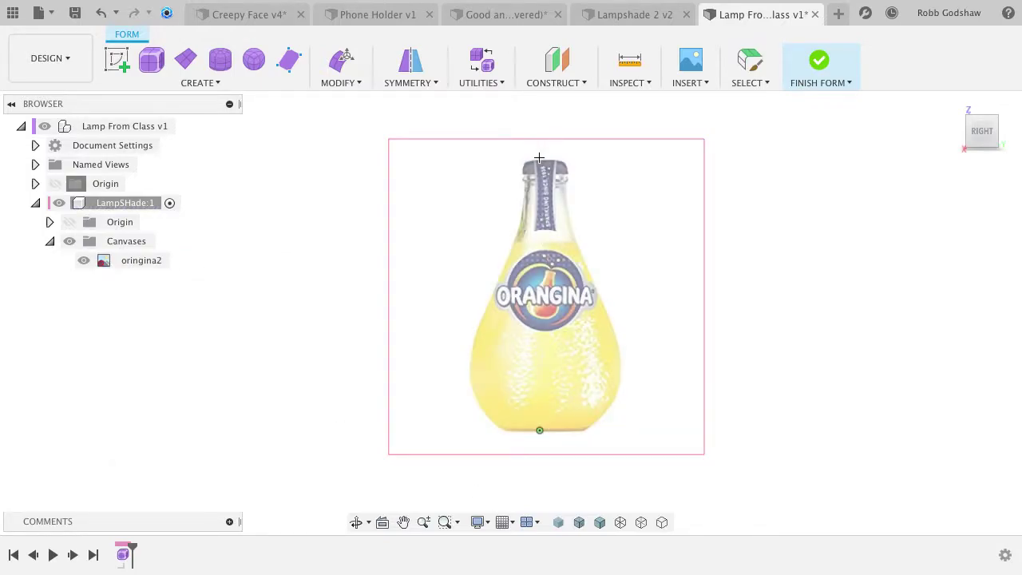
{"action": "left_click", "coordinate": [535, 162]}
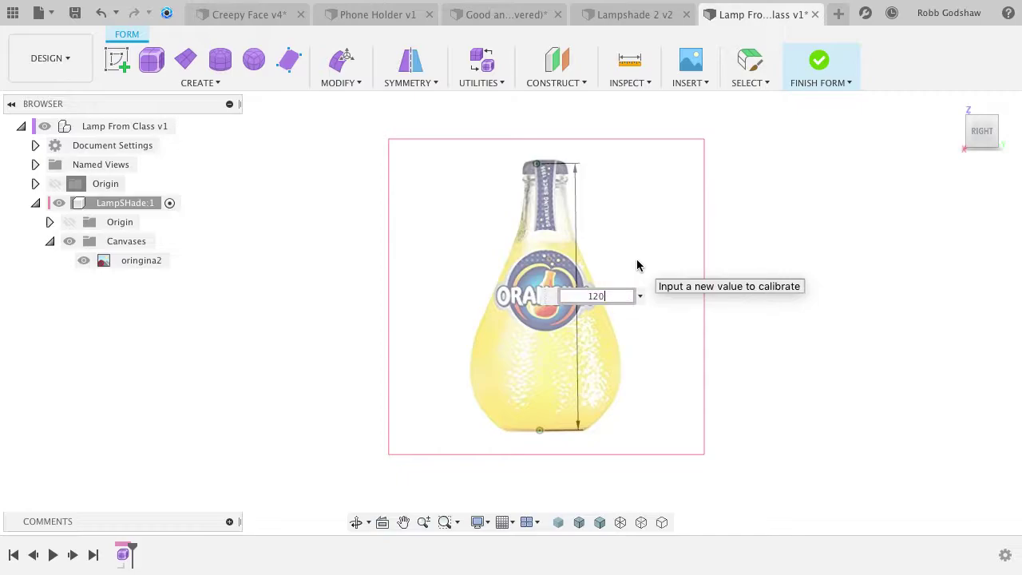
{"action": "key", "text": "Return"}
Start a new sketch on the YZ plane over the bottle canvas.
{"action": "scroll", "coordinate": [639, 267], "scroll_direction": "down", "scroll_amount": 5}
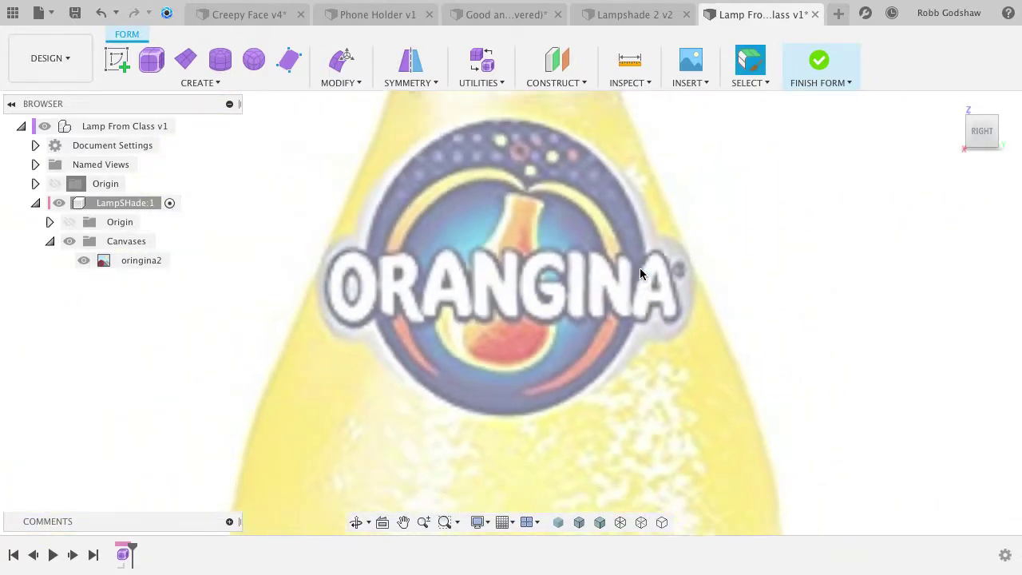
{"action": "scroll", "coordinate": [639, 274], "scroll_direction": "down", "scroll_amount": 8}
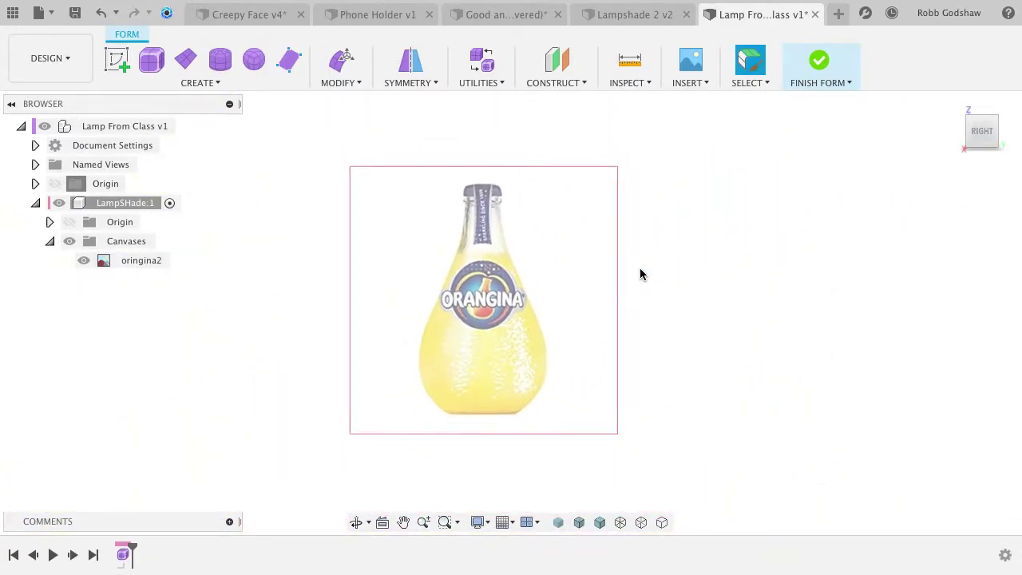
{"action": "scroll", "coordinate": [640, 274], "scroll_direction": "down", "scroll_amount": 1}
{"action": "middle_click_drag", "start_coordinate": [531, 282], "coordinate": [562, 275]}
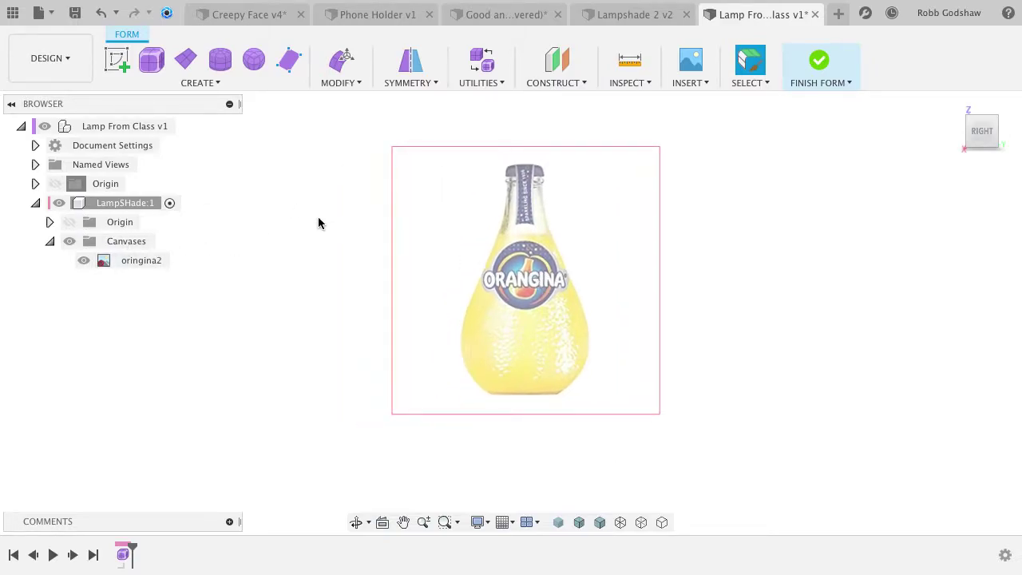
{"action": "scroll", "coordinate": [319, 218], "scroll_direction": "right", "scroll_amount": 3}
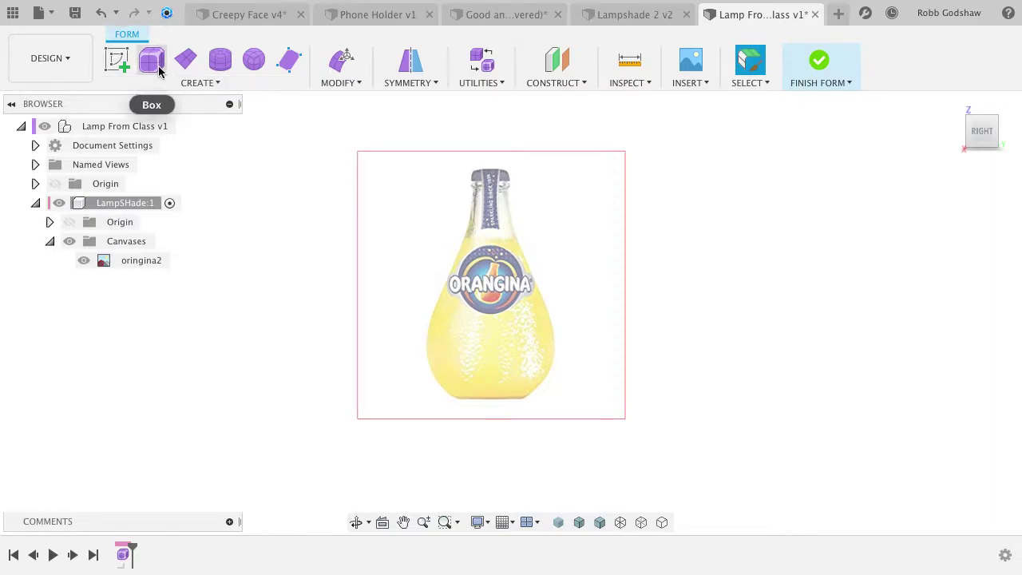
{"action": "left_click", "coordinate": [114, 63]}
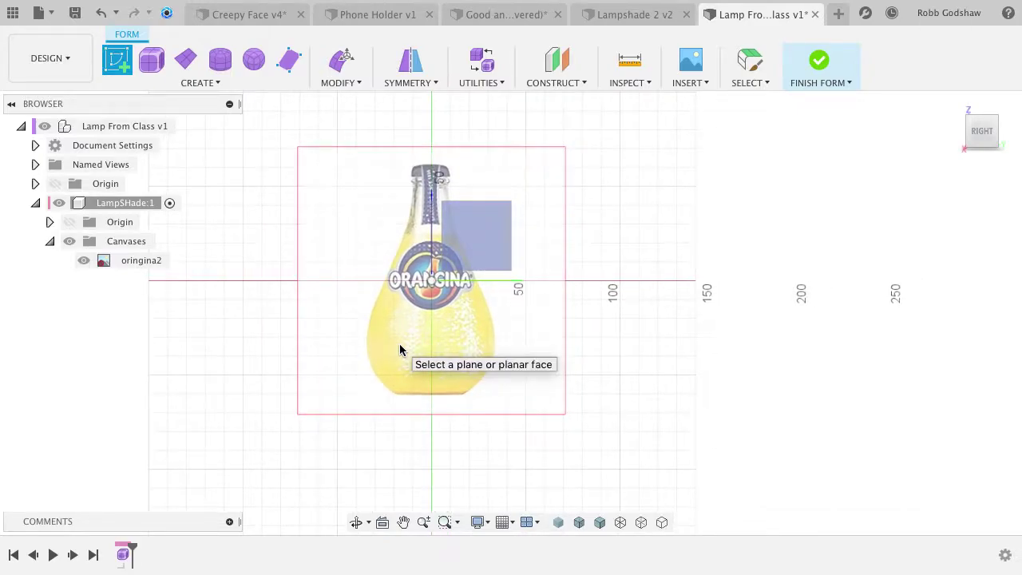
{"action": "left_click", "coordinate": [501, 234]}
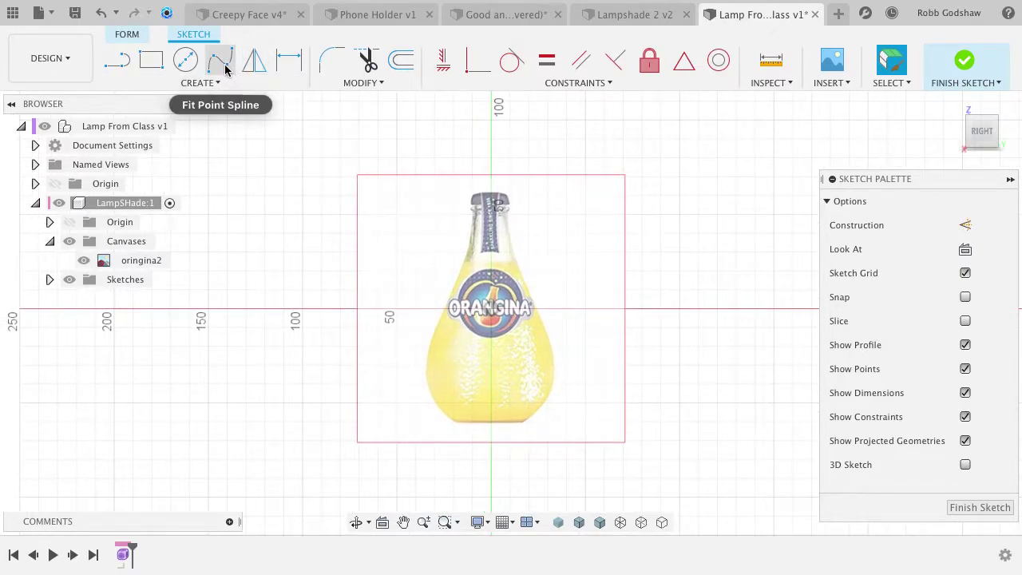
Draw connected lines from the origin up the bottle's centre axis to the cap top, across half the cap, and down to just below it.
{"action": "left_click", "coordinate": [123, 59]}
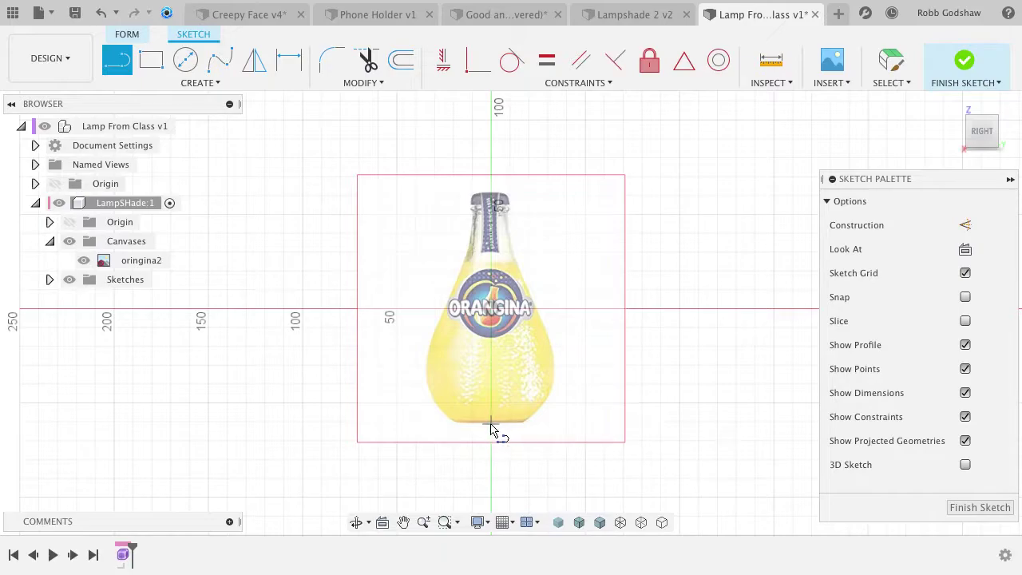
{"action": "left_click", "coordinate": [492, 308]}
{"action": "left_click", "coordinate": [492, 194]}
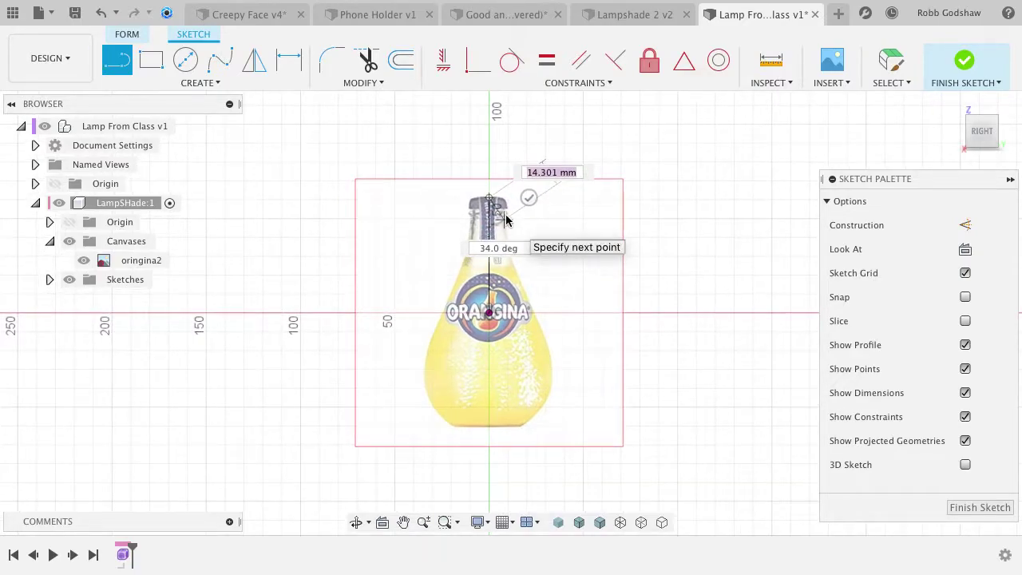
{"action": "middle_click_drag", "start_coordinate": [554, 239], "coordinate": [551, 248], "text": "shift"}
{"action": "left_click", "coordinate": [982, 130]}
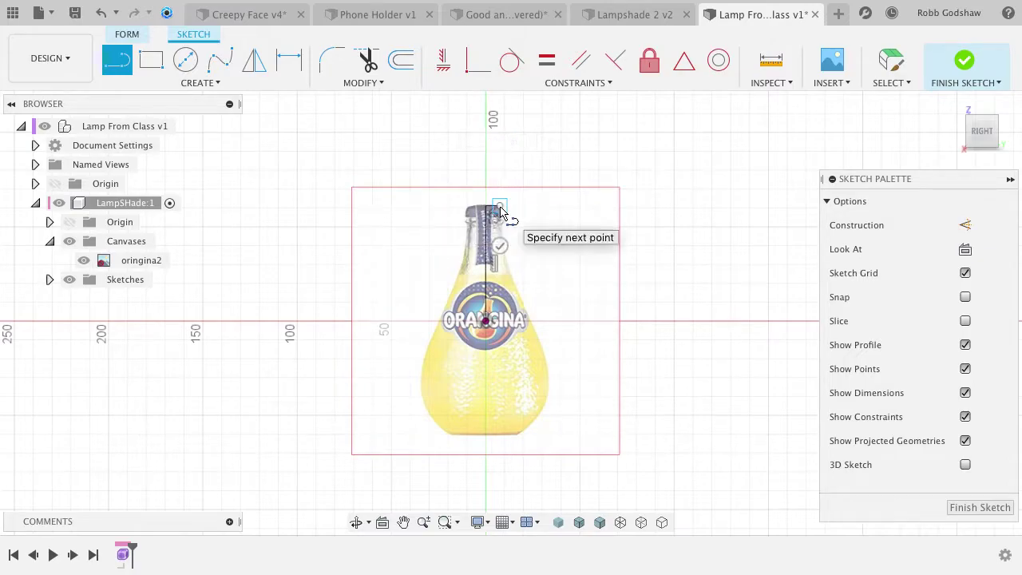
{"action": "scroll", "coordinate": [501, 229], "scroll_direction": "up", "scroll_amount": 2}
{"action": "scroll", "coordinate": [501, 228], "scroll_direction": "up", "scroll_amount": 4}
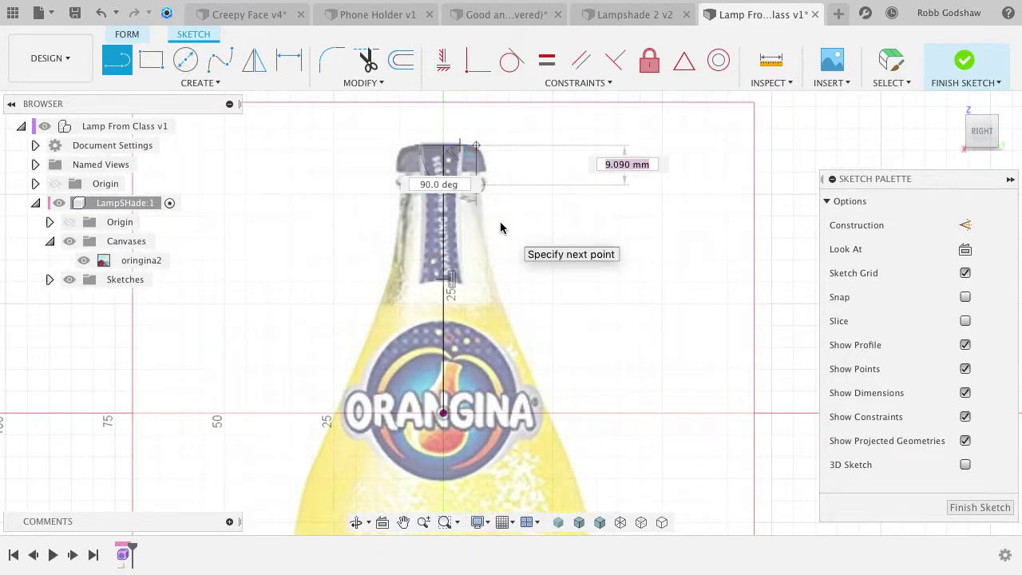
{"action": "scroll", "coordinate": [501, 228], "scroll_direction": "up", "scroll_amount": 2}
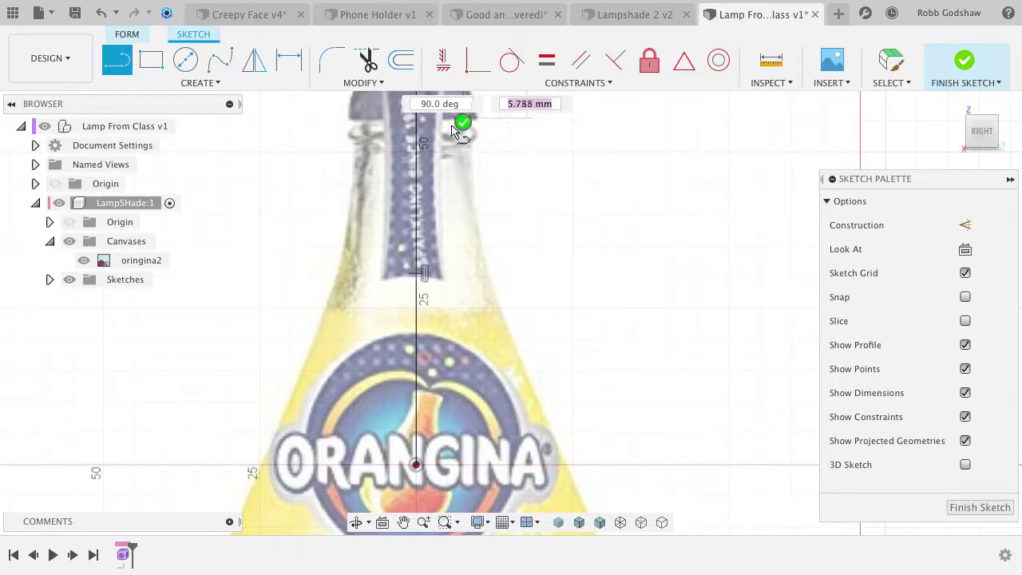
{"action": "left_click", "coordinate": [461, 144]}
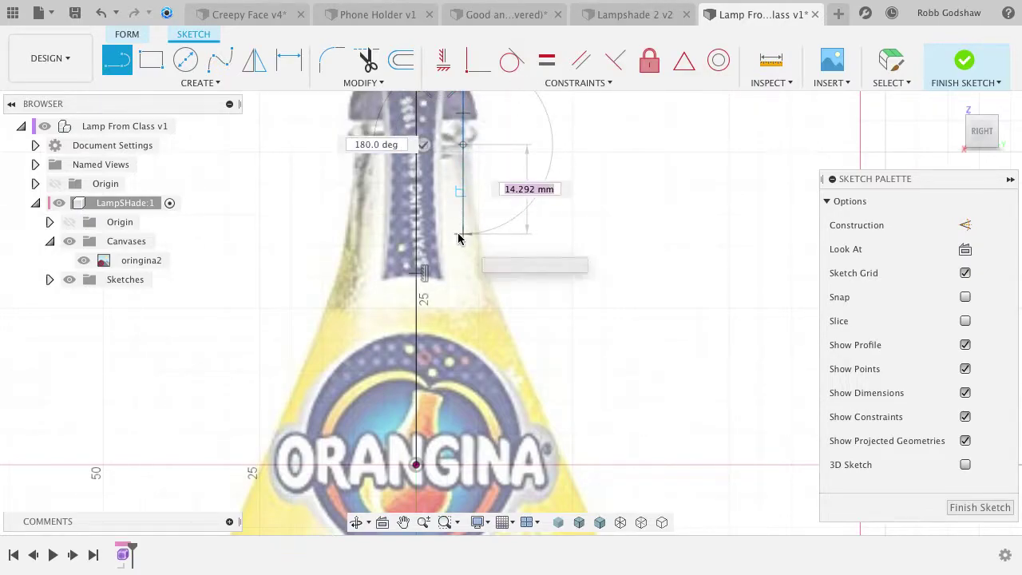
{"action": "key", "text": "Escape"}
Draw a five-point Fit Point Spline from the neck line's lower end along the bottle's outline to the corner of its base.
{"action": "scroll", "coordinate": [288, 125], "scroll_direction": "down", "scroll_amount": 5}
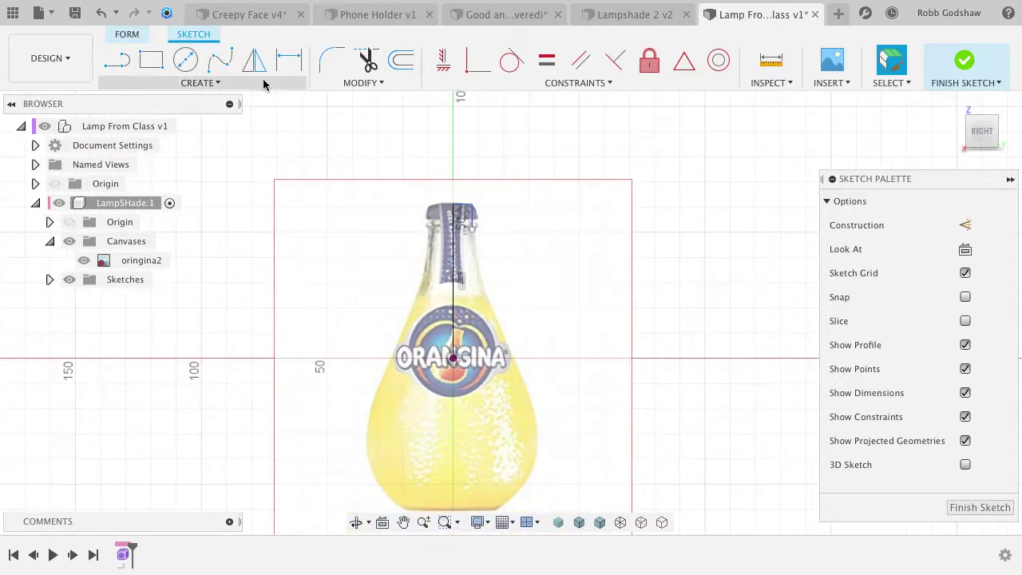
{"action": "left_click", "coordinate": [220, 61]}
{"action": "left_click", "coordinate": [472, 229]}
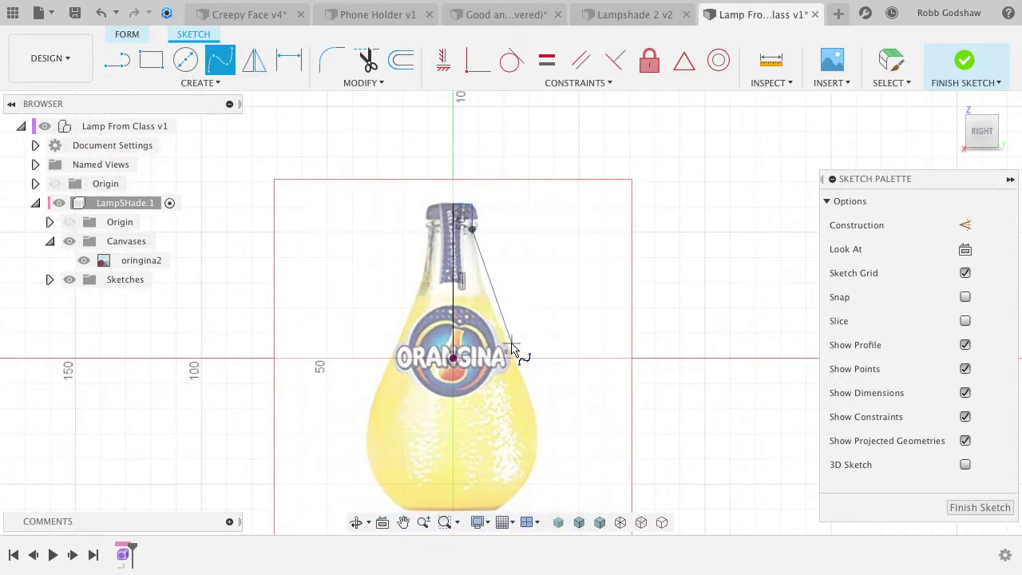
{"action": "left_click", "coordinate": [481, 287]}
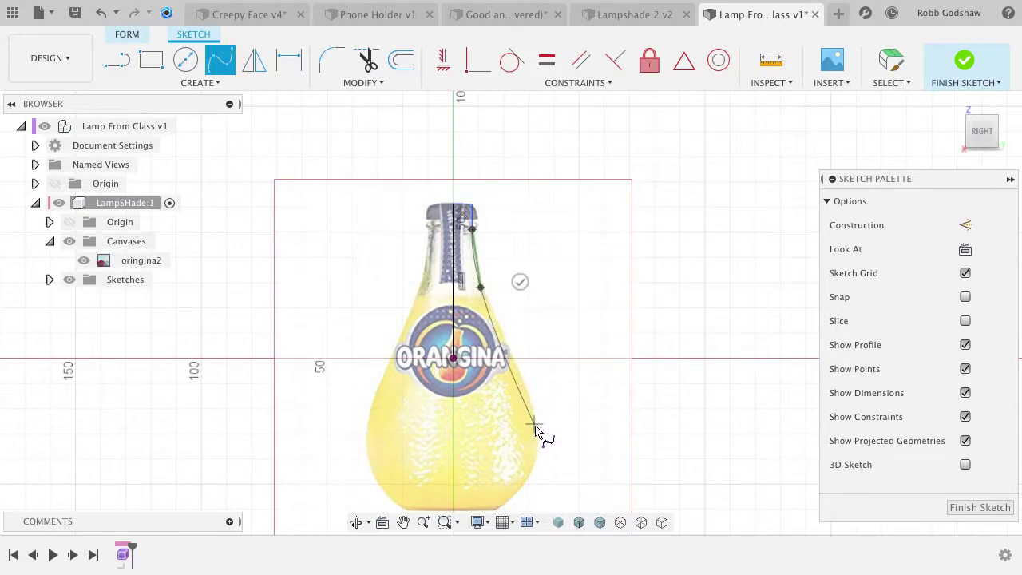
{"action": "left_click", "coordinate": [517, 369]}
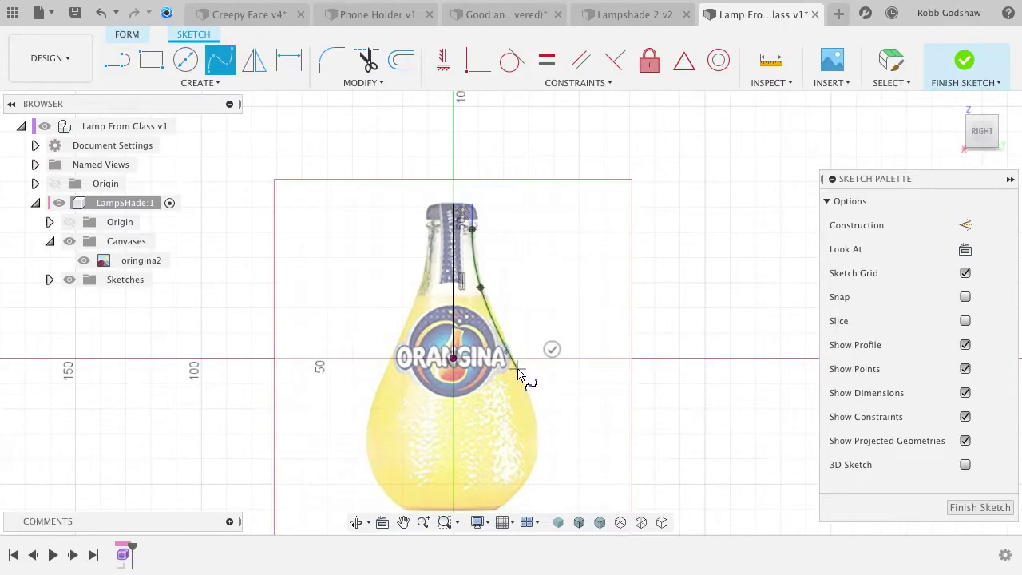
{"action": "left_click", "coordinate": [536, 444]}
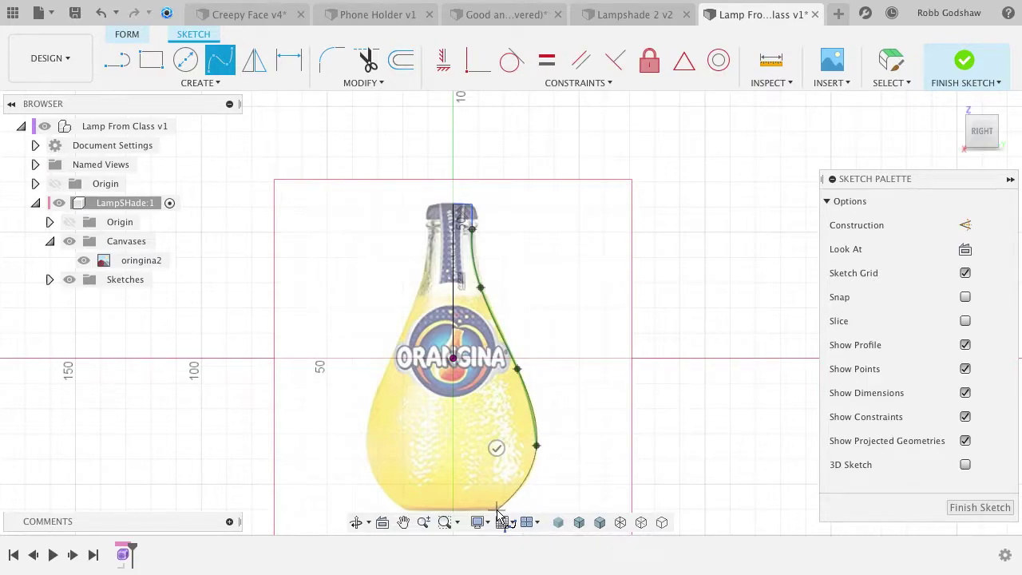
{"action": "left_click", "coordinate": [496, 510]}
{"action": "left_click", "coordinate": [471, 479]}
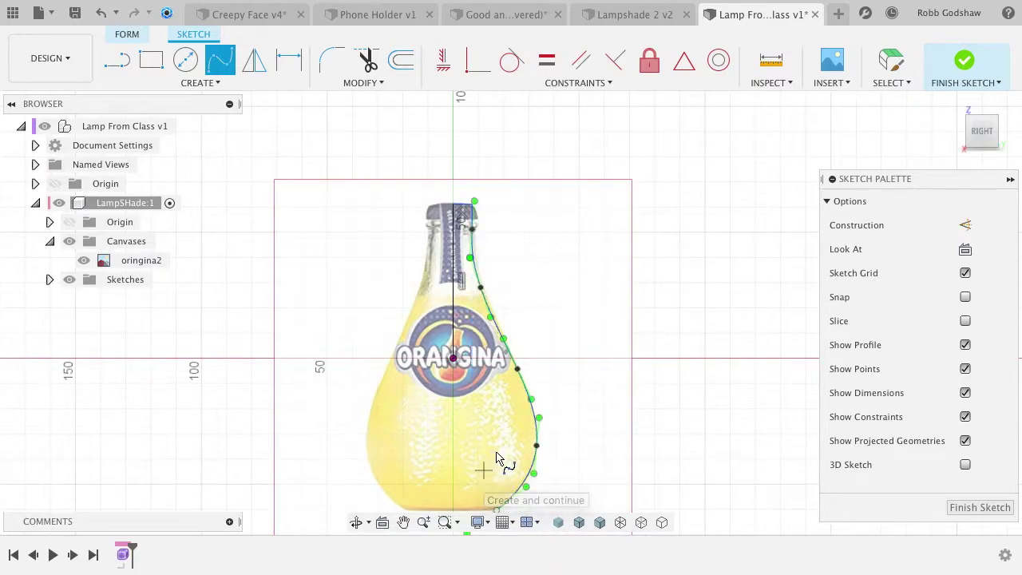
Close the half-bottle profile with lines from the origin down to the base and across to the spline's end, and finish the sketch.
{"action": "scroll", "coordinate": [444, 453], "scroll_direction": "down", "scroll_amount": 5}
{"action": "key", "text": "l"}
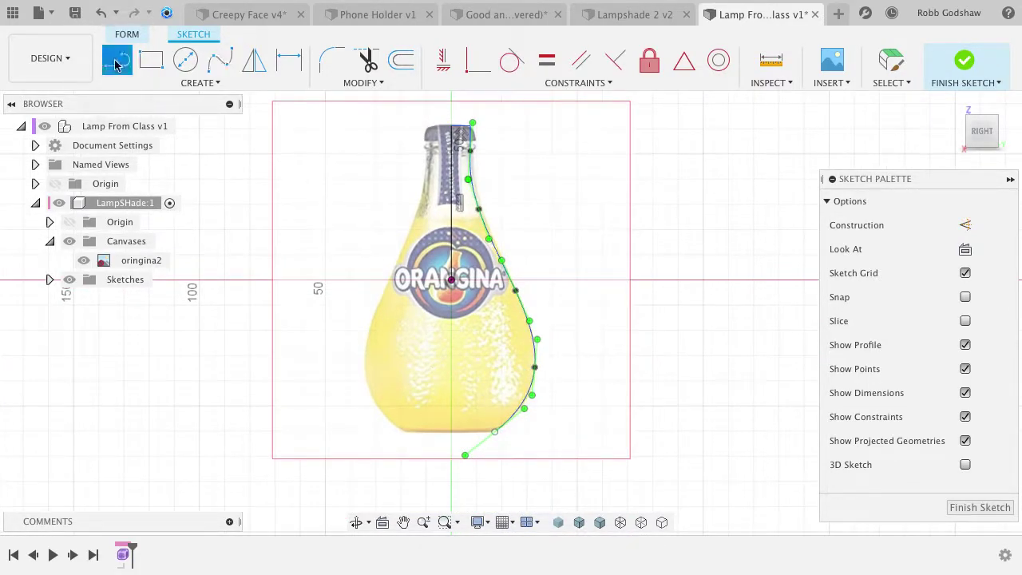
{"action": "left_click", "coordinate": [452, 280]}
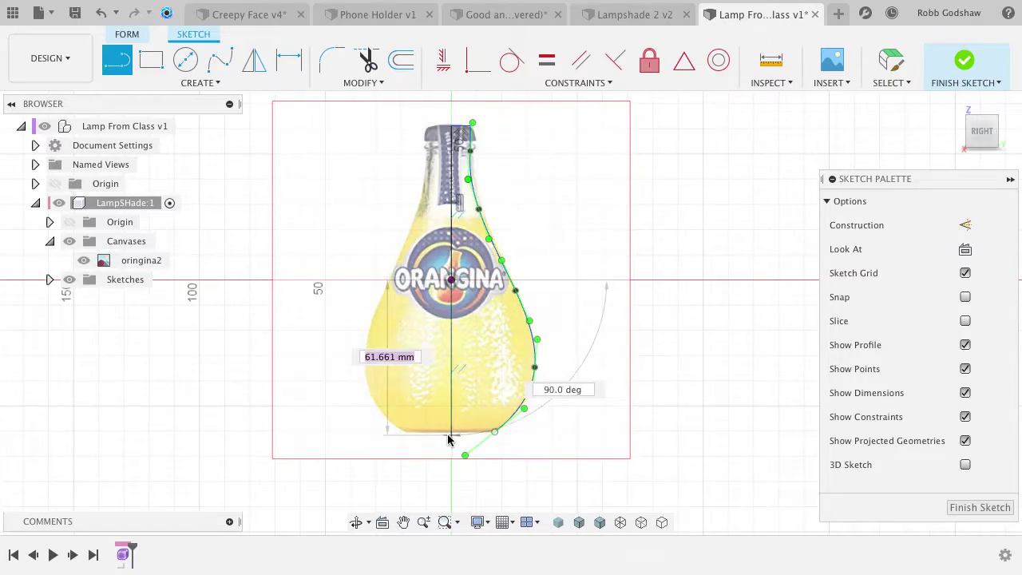
{"action": "left_click", "coordinate": [451, 431]}
{"action": "double_click", "coordinate": [494, 432]}
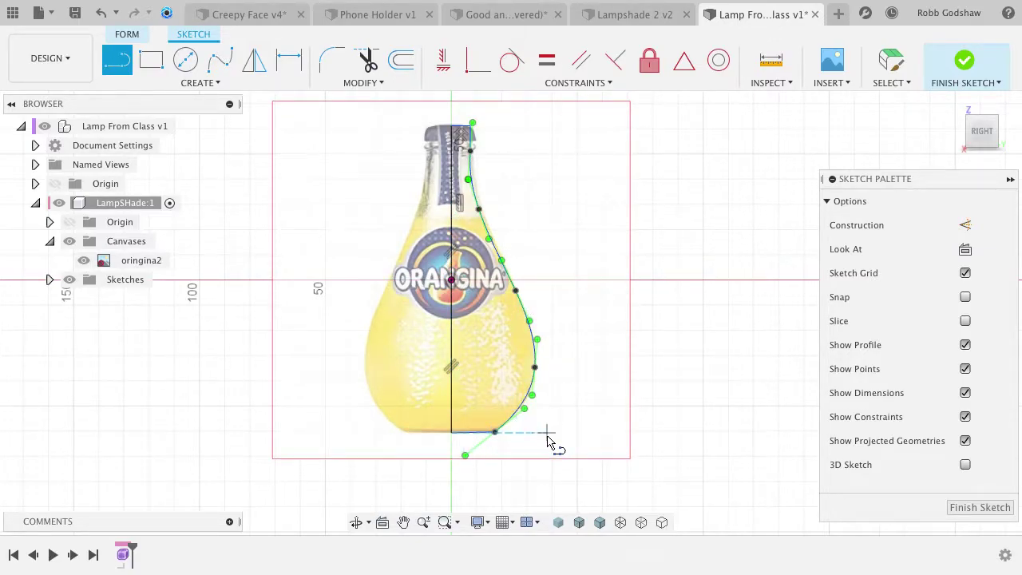
{"action": "scroll", "coordinate": [544, 429], "scroll_direction": "right", "scroll_amount": 3, "text": "shift"}
{"action": "scroll", "coordinate": [545, 429], "scroll_direction": "left", "scroll_amount": 5, "text": "shift"}
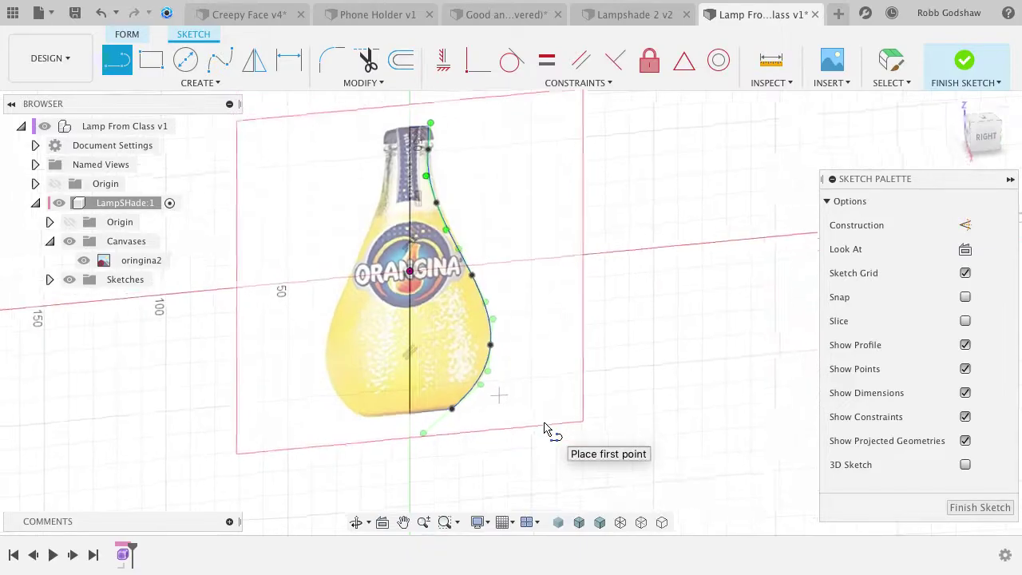
{"action": "scroll", "coordinate": [545, 428], "scroll_direction": "right", "scroll_amount": 5, "text": "shift"}
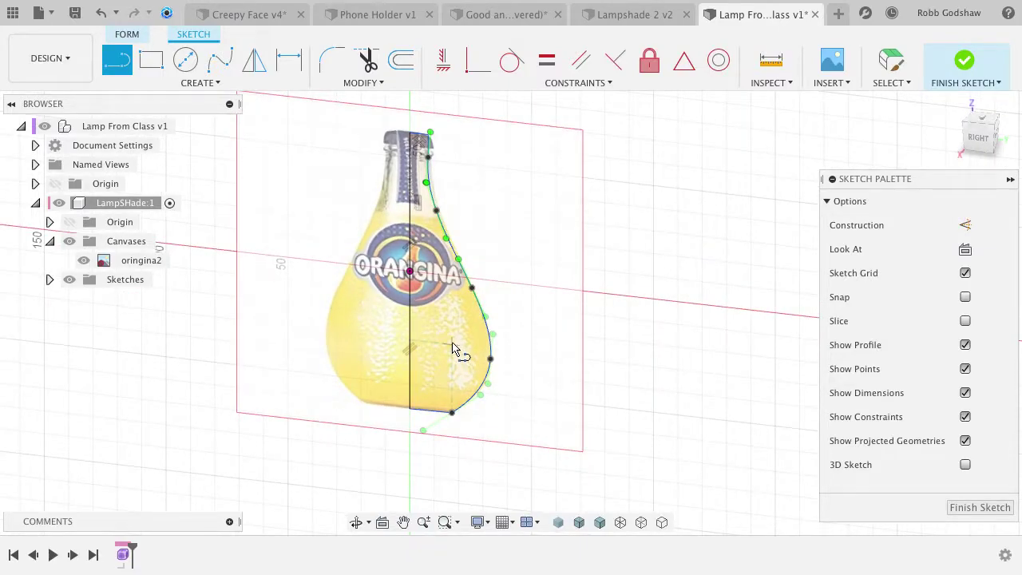
{"action": "left_click", "coordinate": [963, 62]}
Set up a full Revolve of the half-bottle profile about its vertical centre line as a new body, with 10 faces along its height.
{"action": "left_click", "coordinate": [199, 83]}
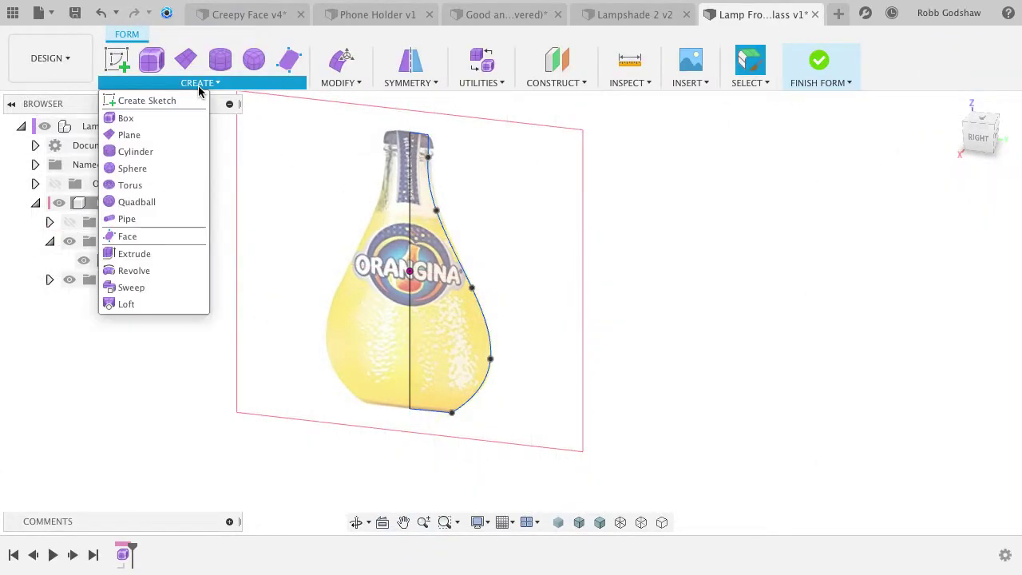
{"action": "left_click", "coordinate": [158, 274]}
{"action": "left_click", "coordinate": [447, 314]}
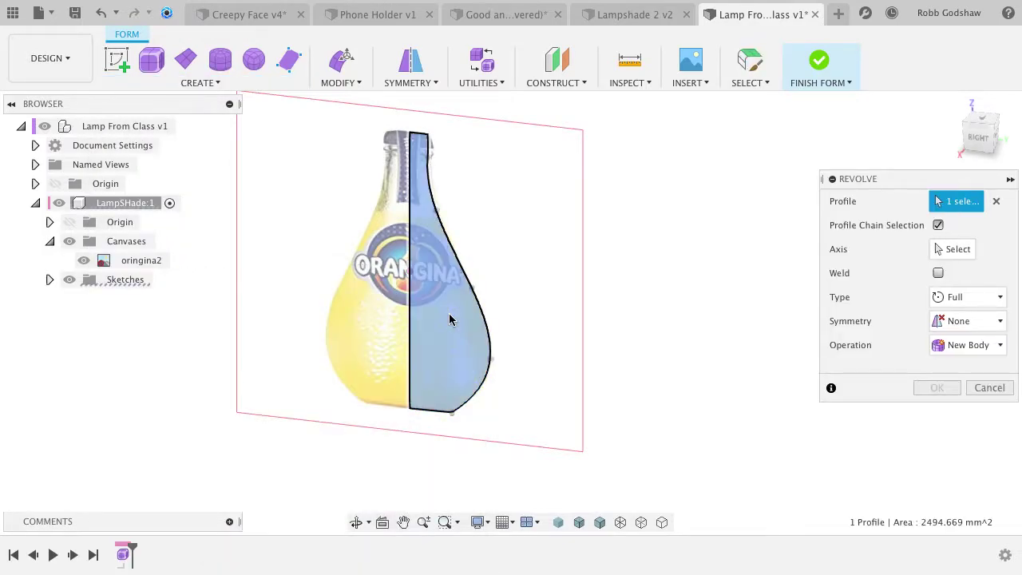
{"action": "left_click", "coordinate": [950, 249]}
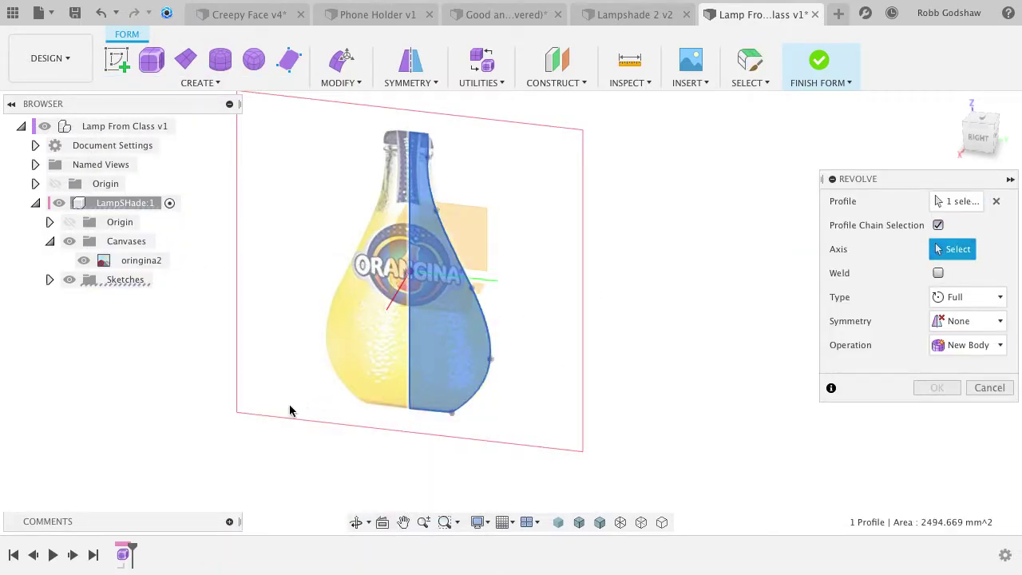
{"action": "left_click", "coordinate": [409, 356]}
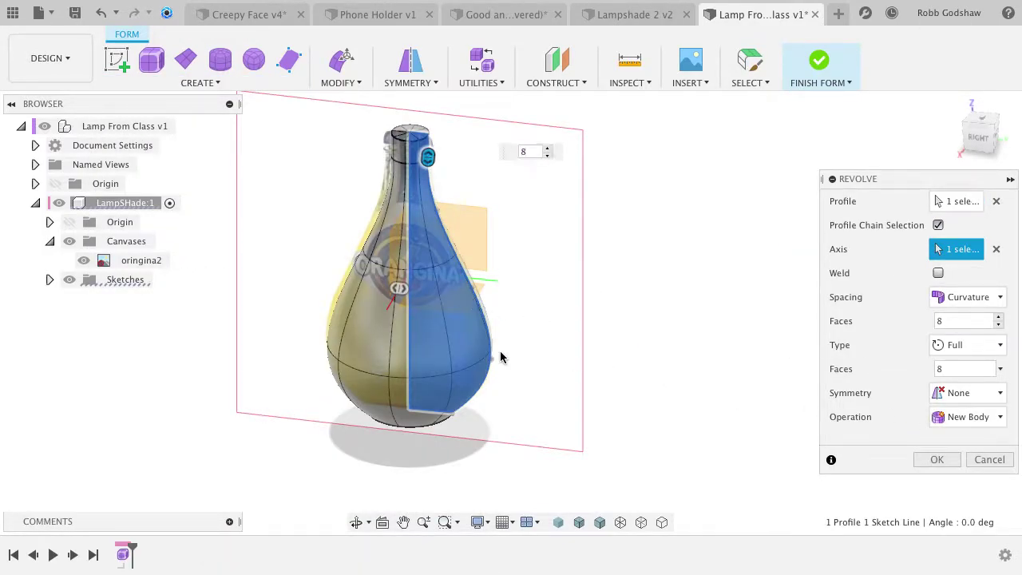
{"action": "scroll", "coordinate": [501, 357], "scroll_direction": "left", "scroll_amount": 10, "text": "shift"}
{"action": "scroll", "coordinate": [501, 357], "scroll_direction": "right", "scroll_amount": 10, "text": "shift"}
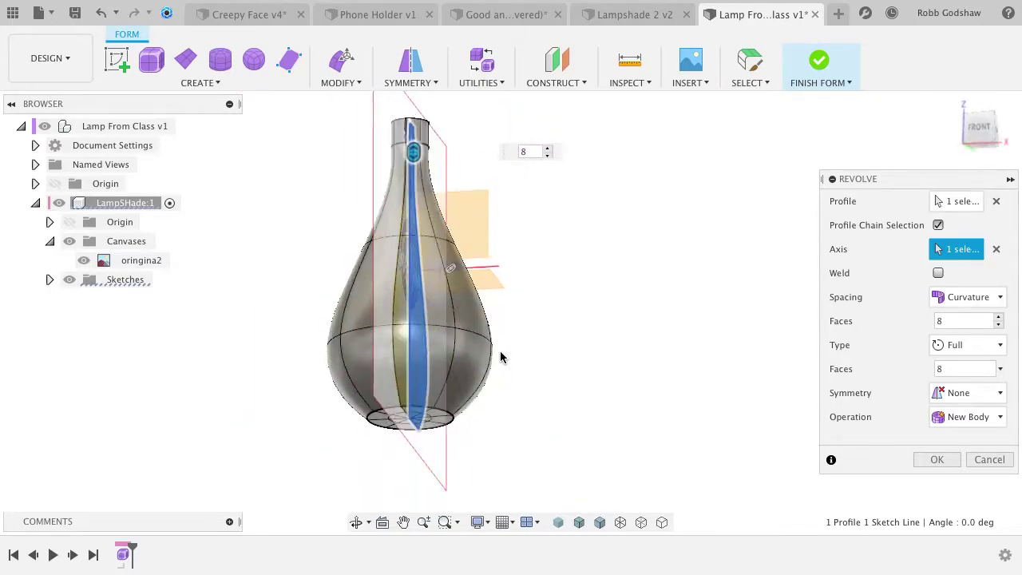
{"action": "scroll", "coordinate": [501, 357], "scroll_direction": "up", "scroll_amount": 10, "text": "shift"}
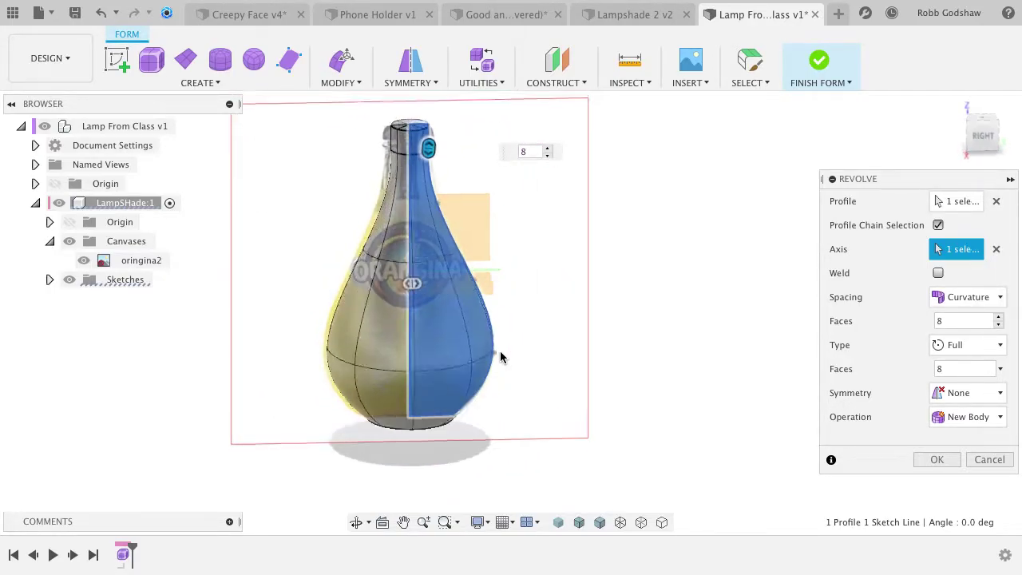
{"action": "left_click", "coordinate": [998, 324]}
{"action": "left_click", "coordinate": [998, 318]}
{"action": "double_click", "coordinate": [998, 318]}
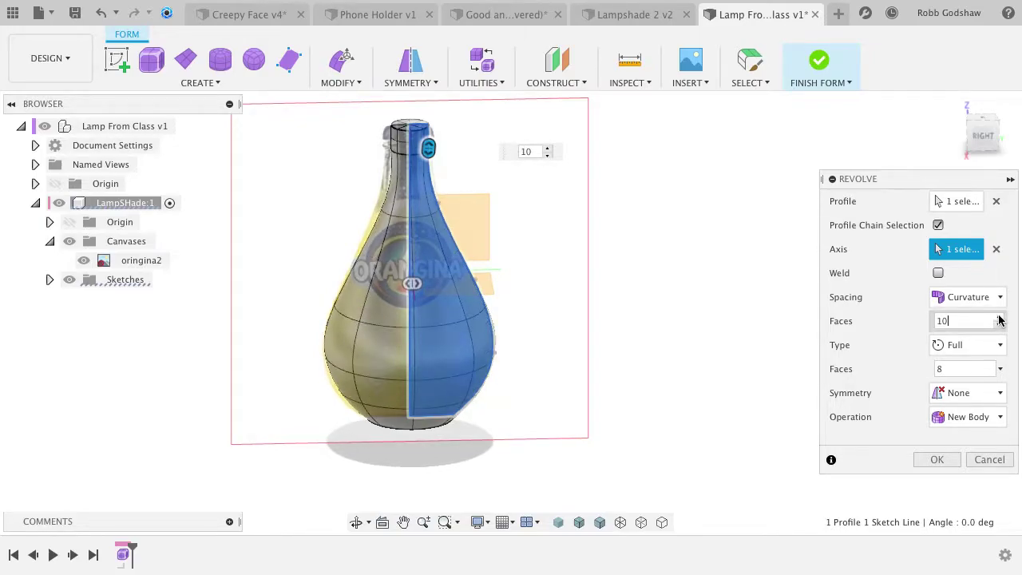
Try 3 faces around the revolve's circumference and inspect the resulting shape from above.
{"action": "left_click", "coordinate": [1000, 369]}
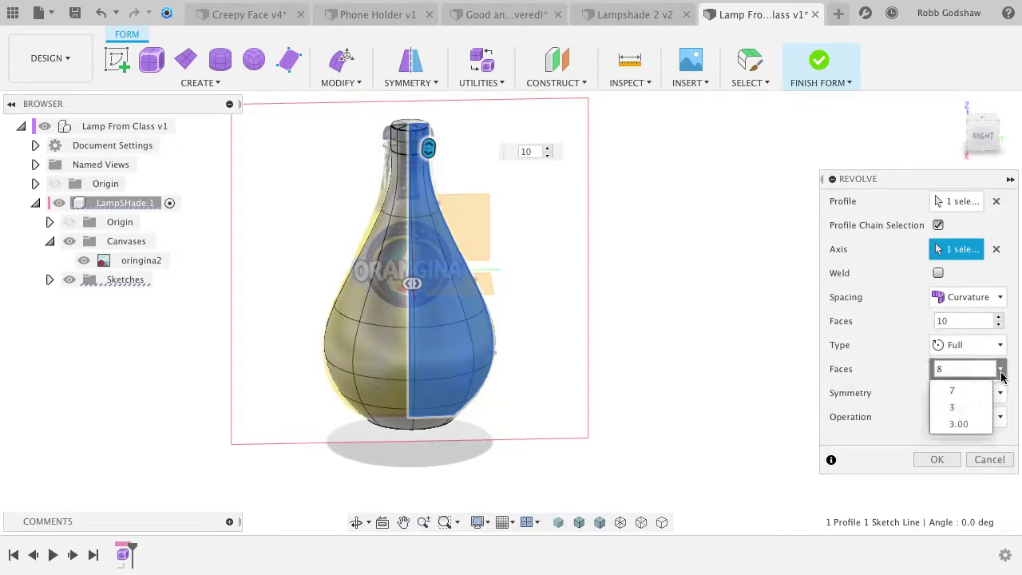
{"action": "left_click", "coordinate": [973, 368]}
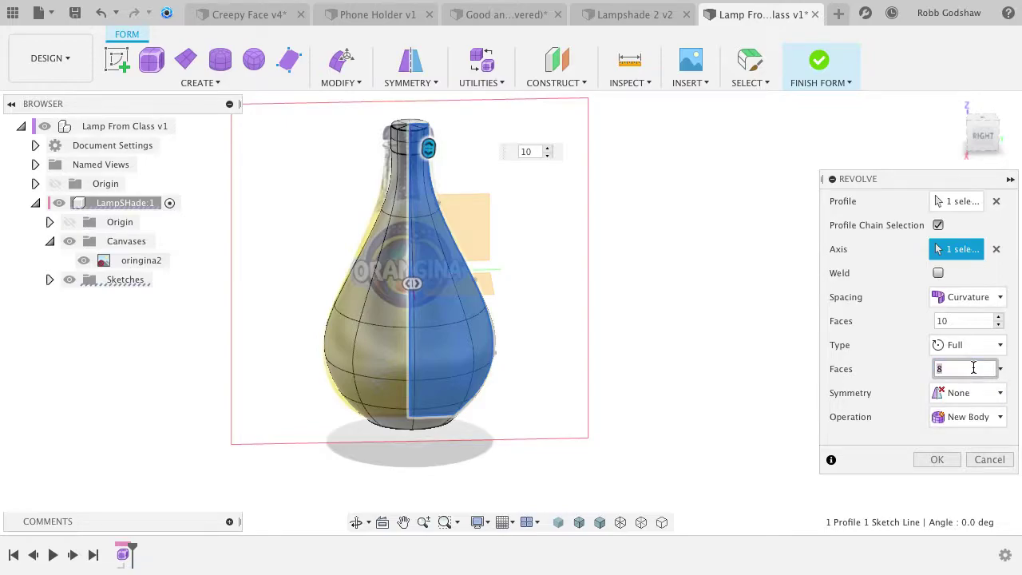
{"action": "type", "text": "3"}
{"action": "left_click", "coordinate": [973, 368]}
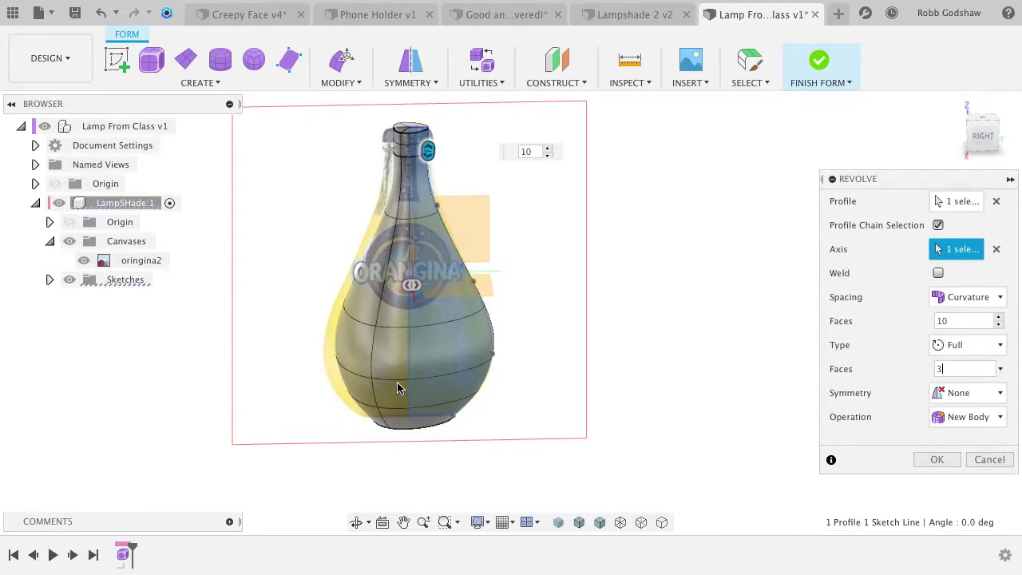
{"action": "middle_click_drag", "start_coordinate": [394, 439], "coordinate": [398, 389], "text": "shift"}
{"action": "scroll", "coordinate": [397, 389], "scroll_direction": "up", "scroll_amount": 5, "text": "shift"}
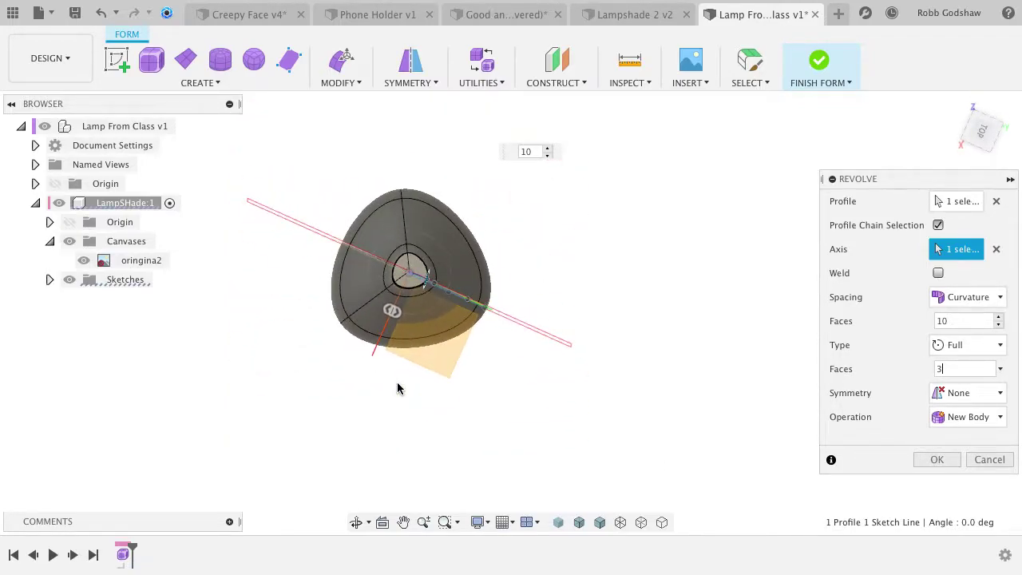
{"action": "scroll", "coordinate": [398, 389], "scroll_direction": "down", "scroll_amount": 8, "text": "shift"}
Complete the revolve with 6 faces around its circumference and hide the oringina2 canvas.
{"action": "middle_click_drag", "start_coordinate": [398, 389], "coordinate": [540, 368], "text": "shift"}
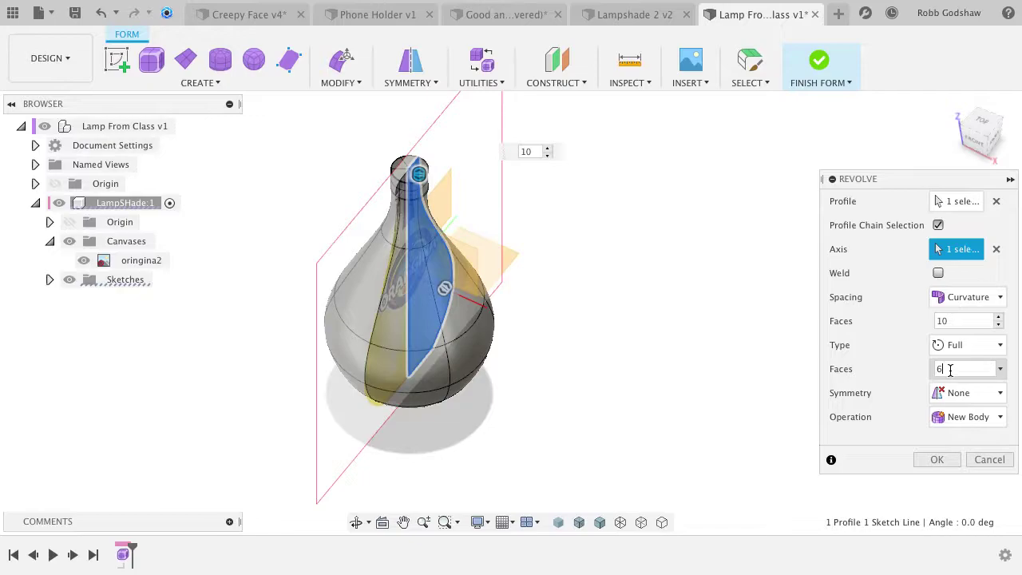
{"action": "key", "text": "Return"}
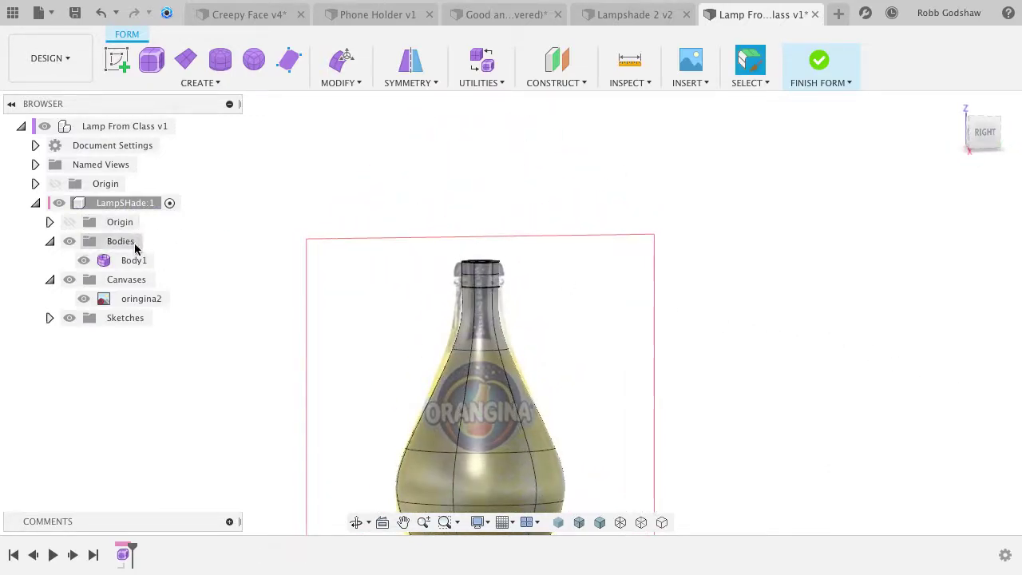
{"action": "left_click", "coordinate": [84, 298]}
{"action": "key", "text": "F6"}
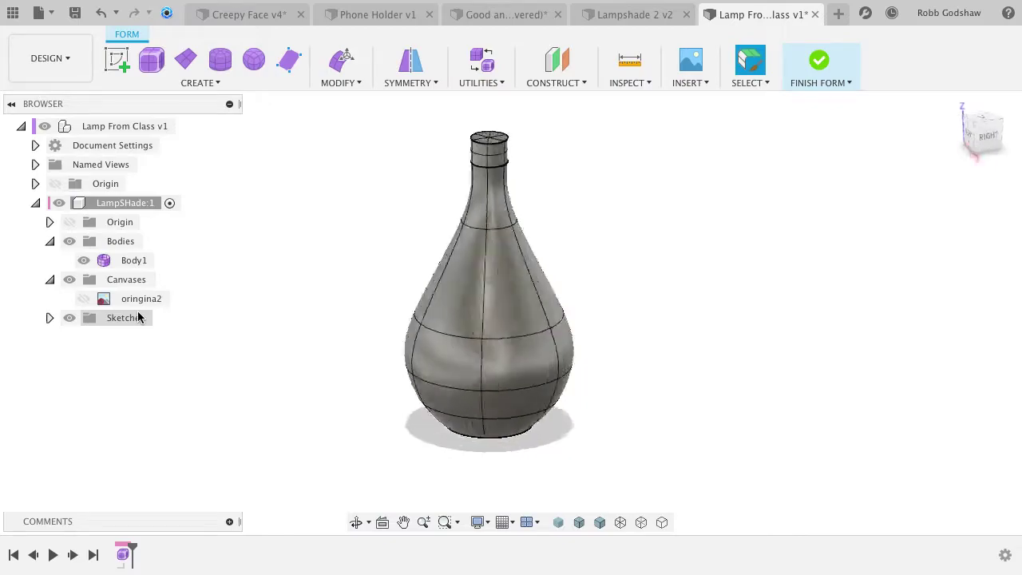
{"action": "left_click", "coordinate": [347, 82]}
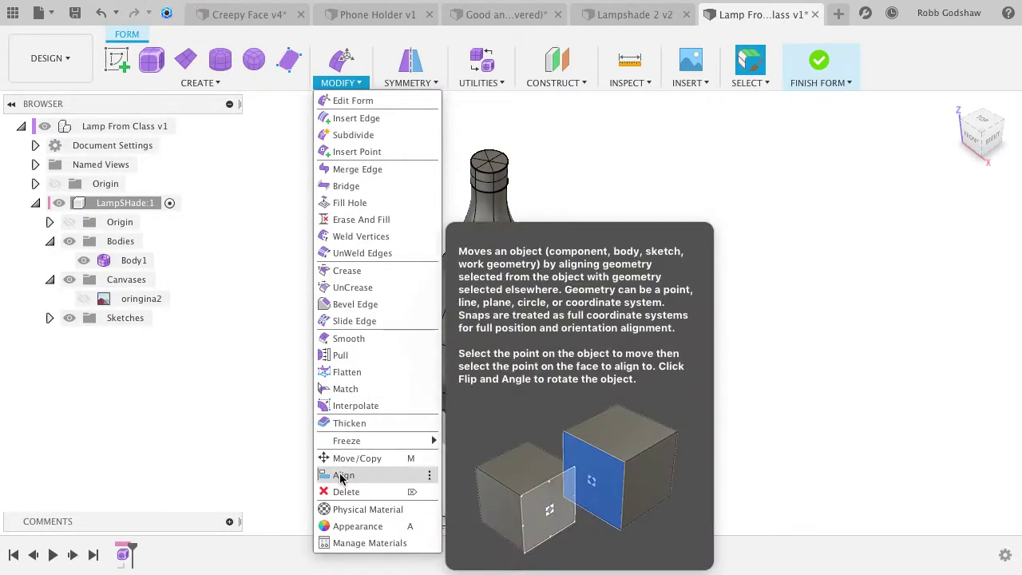
{"action": "left_click", "coordinate": [577, 259]}
{"action": "scroll", "coordinate": [577, 261], "scroll_direction": "right", "scroll_amount": 10, "text": "shift"}
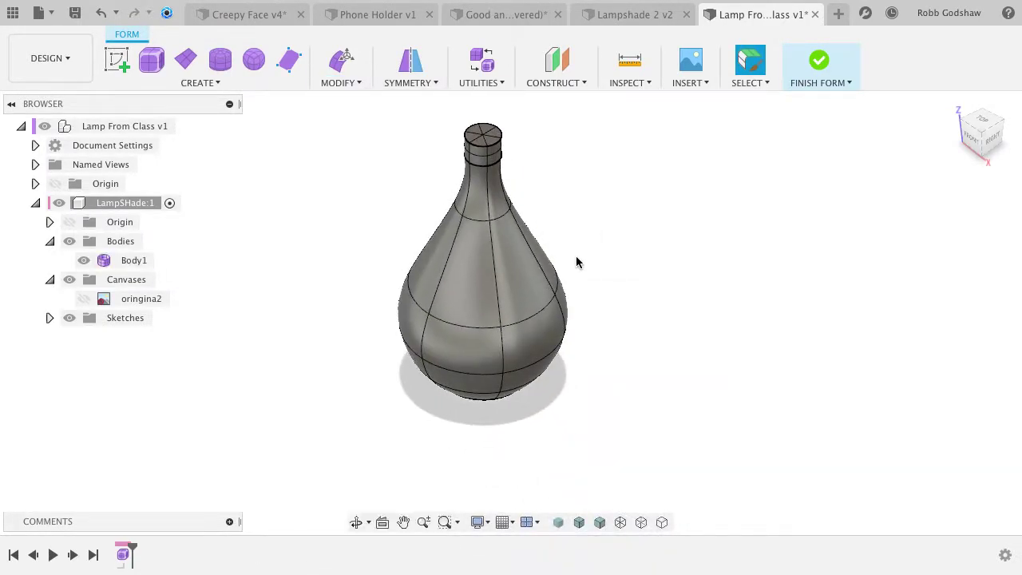
{"action": "scroll", "coordinate": [576, 261], "scroll_direction": "left", "scroll_amount": 10, "text": "shift"}
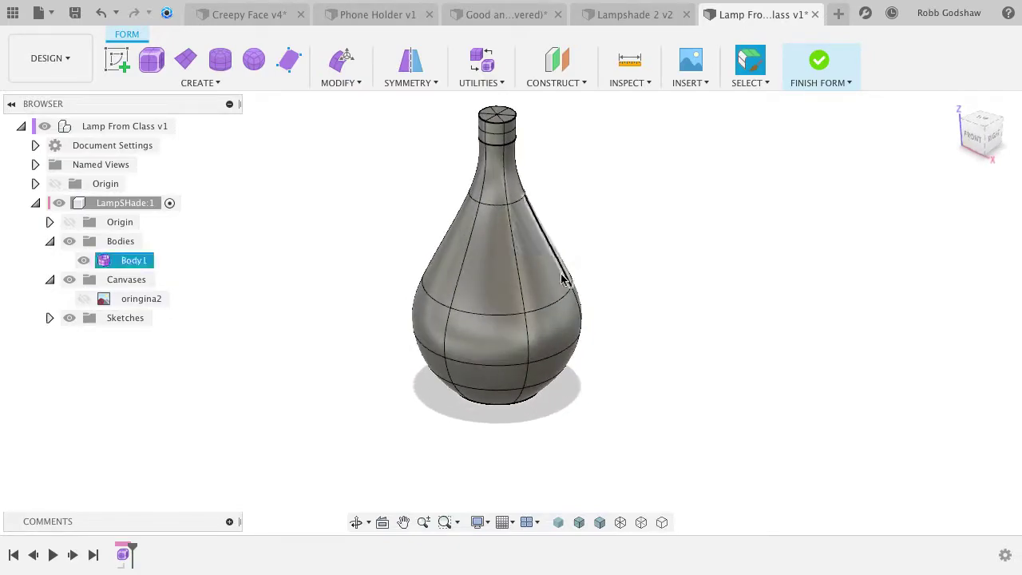
Start editing the bottle's T-Spline form and select the complete ring of six edges at the base of its neck.
{"action": "left_click", "coordinate": [343, 61]}
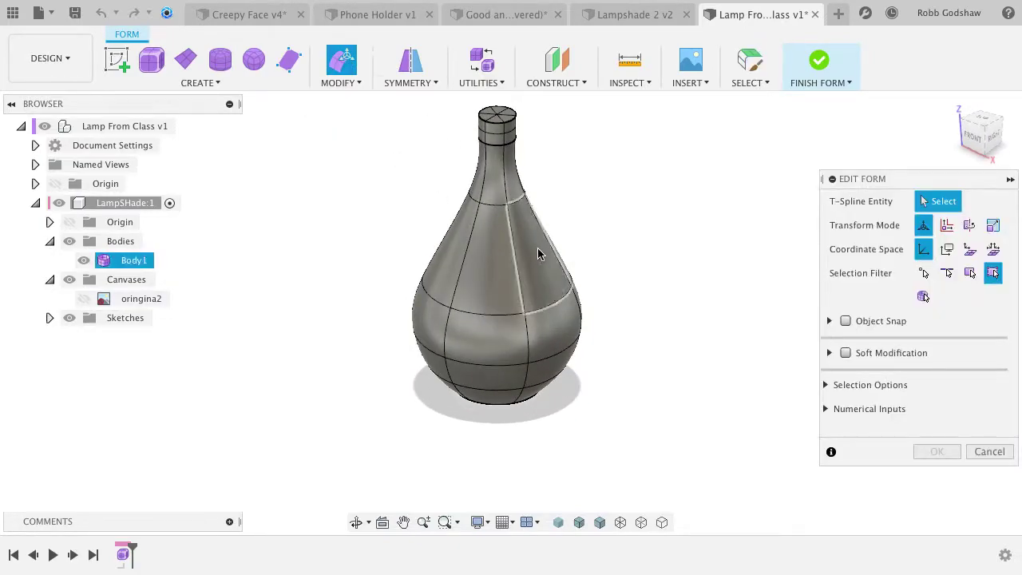
{"action": "scroll", "coordinate": [604, 292], "scroll_direction": "down", "scroll_amount": 5, "text": "shift"}
{"action": "scroll", "coordinate": [605, 293], "scroll_direction": "down", "scroll_amount": 5, "text": "shift"}
{"action": "scroll", "coordinate": [605, 292], "scroll_direction": "up", "scroll_amount": 7, "text": "shift"}
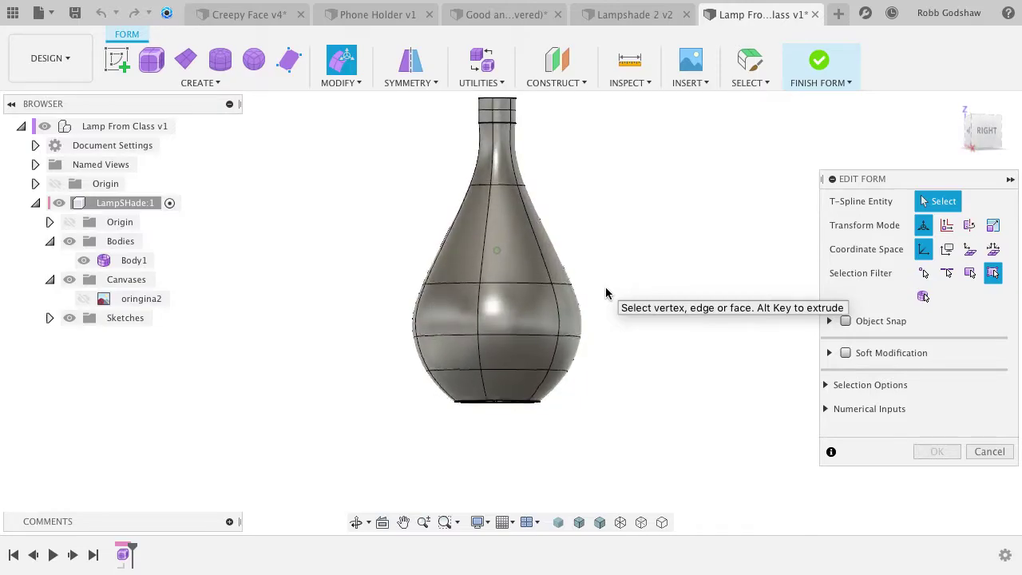
{"action": "scroll", "coordinate": [605, 292], "scroll_direction": "right", "scroll_amount": 10, "text": "shift"}
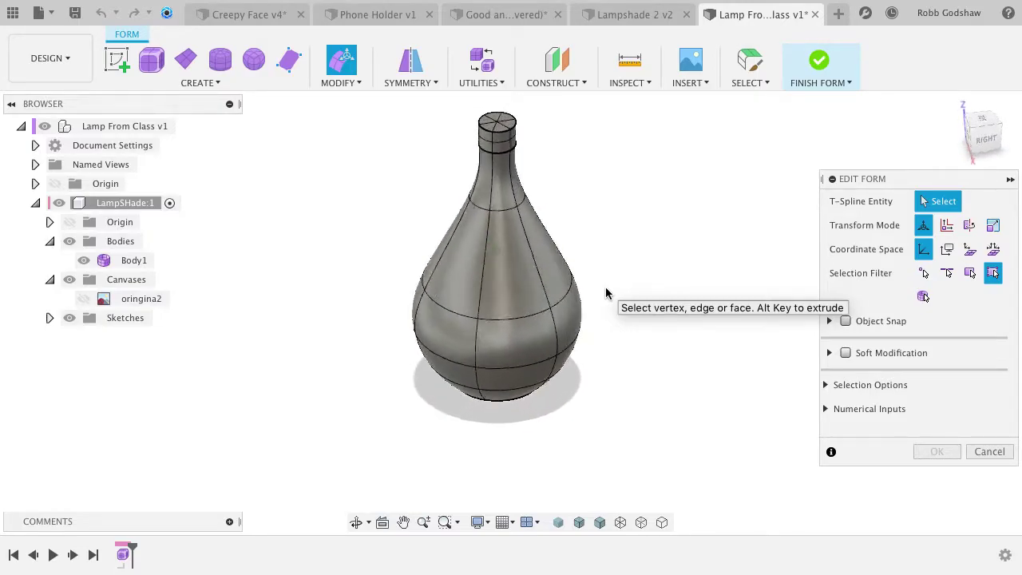
{"action": "scroll", "coordinate": [605, 293], "scroll_direction": "left", "scroll_amount": 8, "text": "shift"}
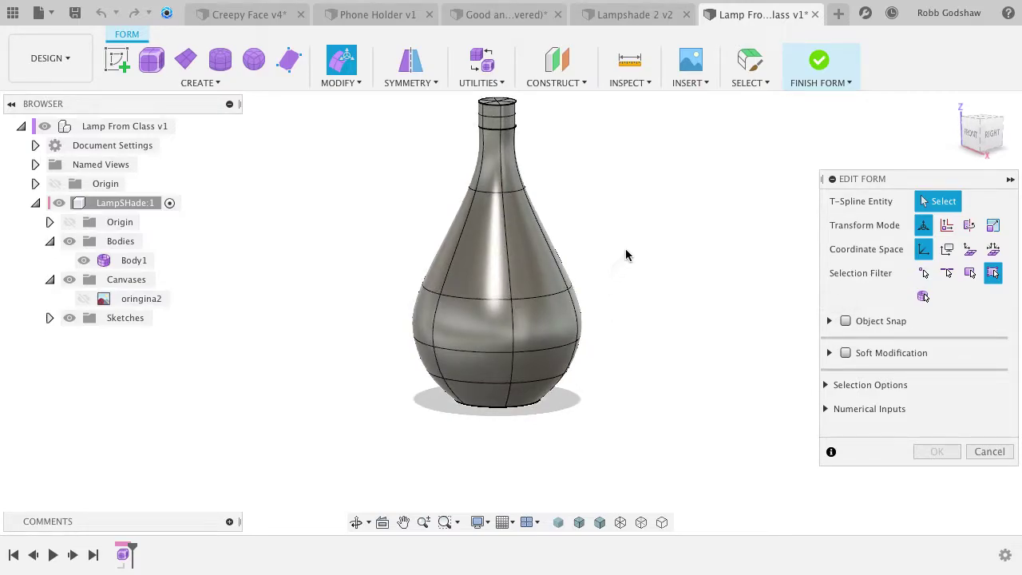
{"action": "left_click", "coordinate": [518, 198]}
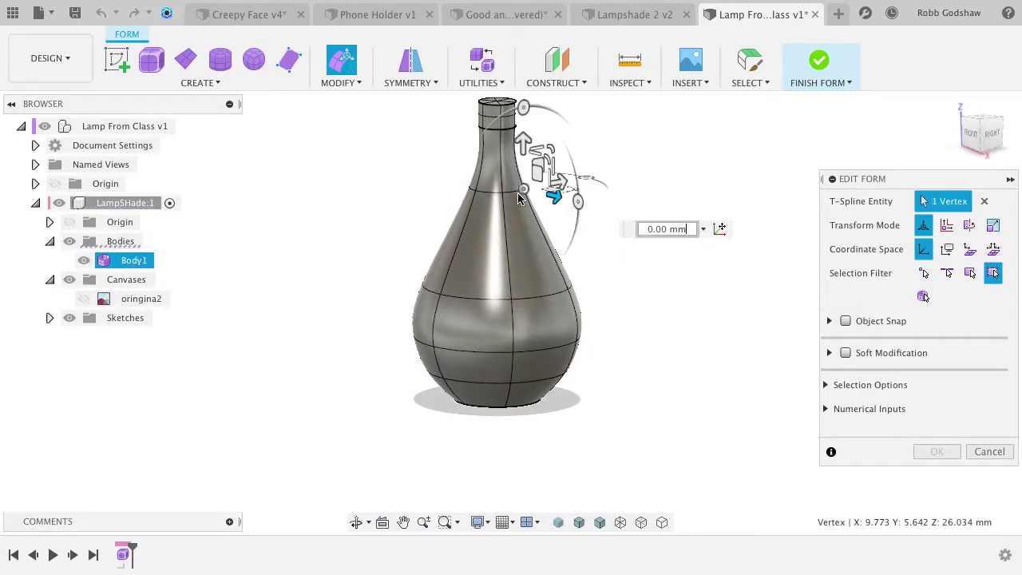
{"action": "left_click", "coordinate": [616, 175]}
{"action": "scroll", "coordinate": [515, 177], "scroll_direction": "up", "scroll_amount": 2}
{"action": "scroll", "coordinate": [514, 171], "scroll_direction": "up", "scroll_amount": 3}
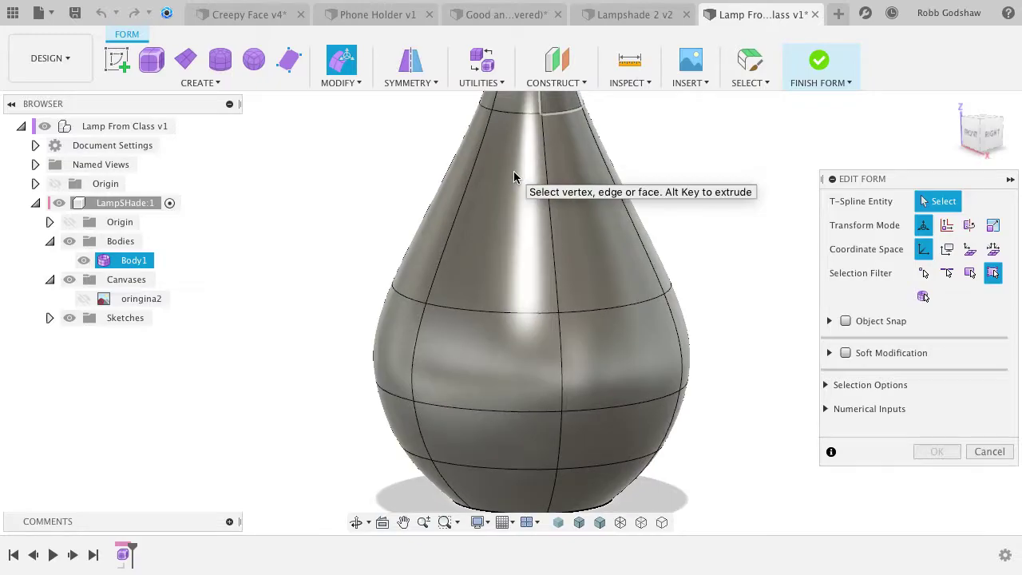
{"action": "left_click", "coordinate": [472, 223]}
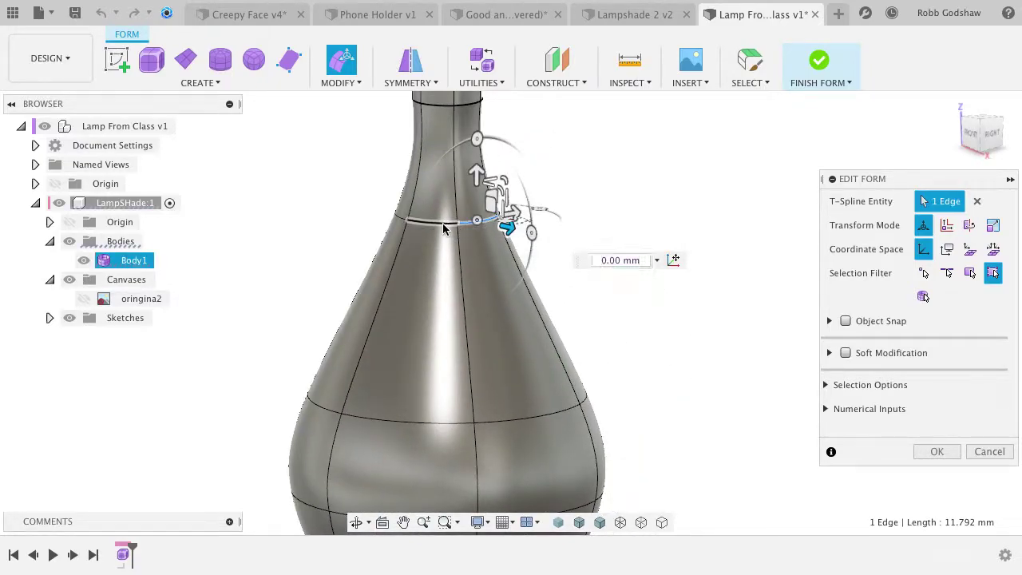
{"action": "double_click", "coordinate": [442, 223]}
{"action": "scroll", "coordinate": [565, 283], "scroll_direction": "up", "scroll_amount": 10, "text": "shift"}
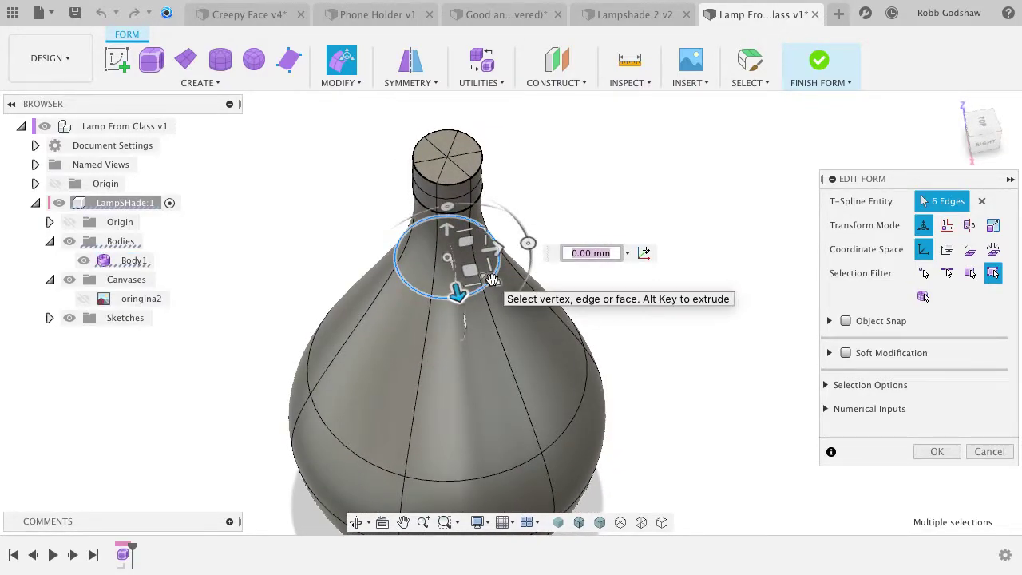
Scale the selected edge ring evenly outward to widen the bottle's shoulder.
{"action": "left_click_drag", "start_coordinate": [492, 279], "coordinate": [556, 298]}
{"action": "scroll", "coordinate": [691, 329], "scroll_direction": "down", "scroll_amount": 10, "text": "shift"}
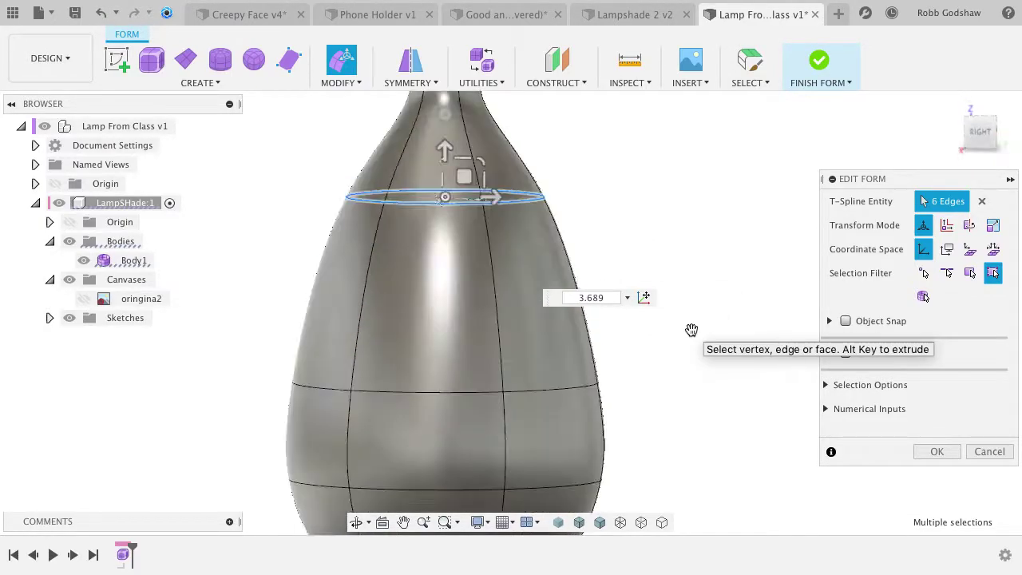
{"action": "scroll", "coordinate": [691, 328], "scroll_direction": "down", "scroll_amount": 5}
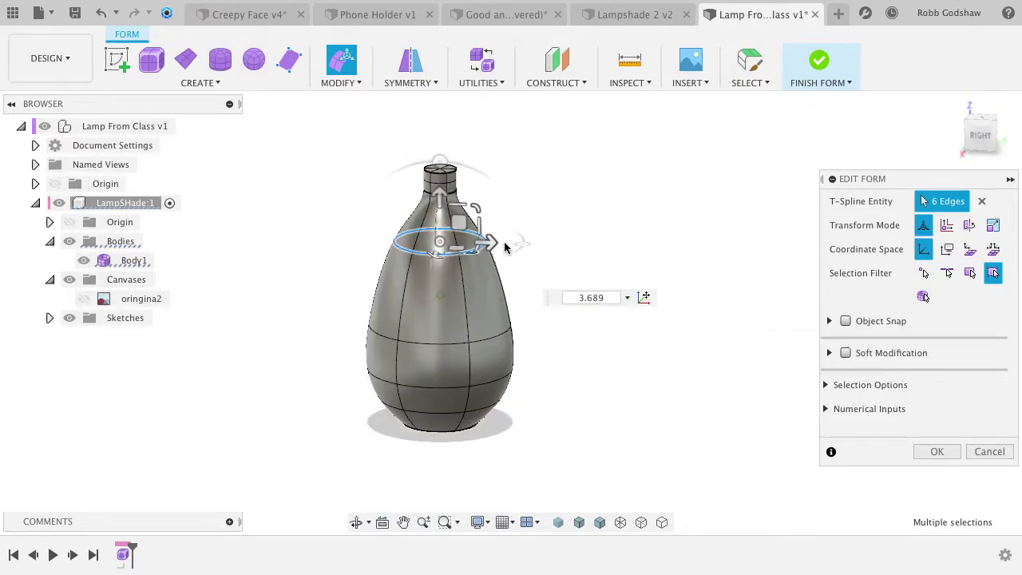
{"action": "scroll", "coordinate": [505, 247], "scroll_direction": "up", "scroll_amount": 5, "text": "shift"}
{"action": "left_click_drag", "start_coordinate": [471, 278], "coordinate": [477, 257]}
Move the shoulder edge ring down along the vertical axis by about 14 mm.
{"action": "middle_click_drag", "start_coordinate": [478, 257], "coordinate": [479, 241], "text": "shift"}
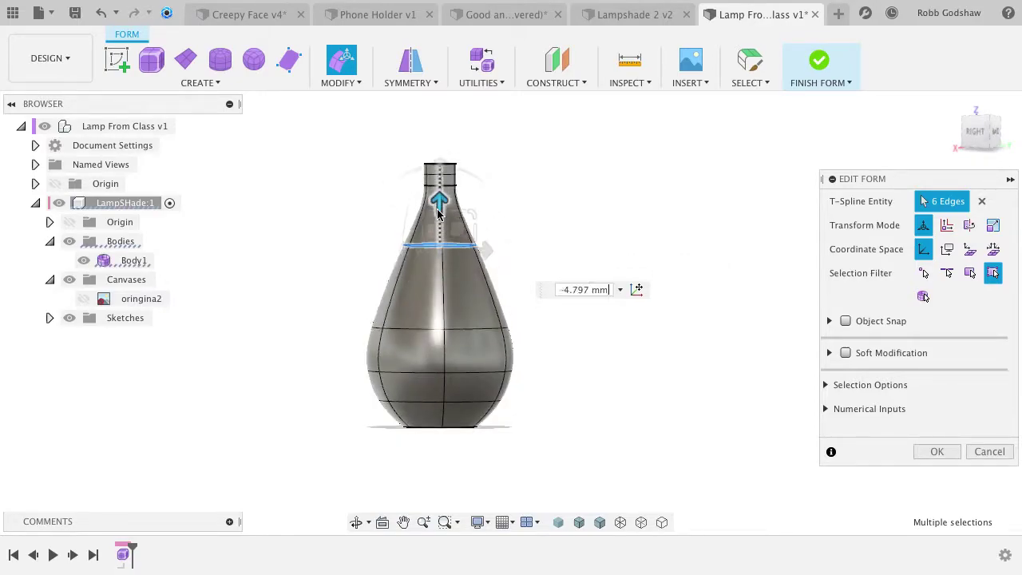
{"action": "left_click_drag", "start_coordinate": [437, 213], "coordinate": [441, 277]}
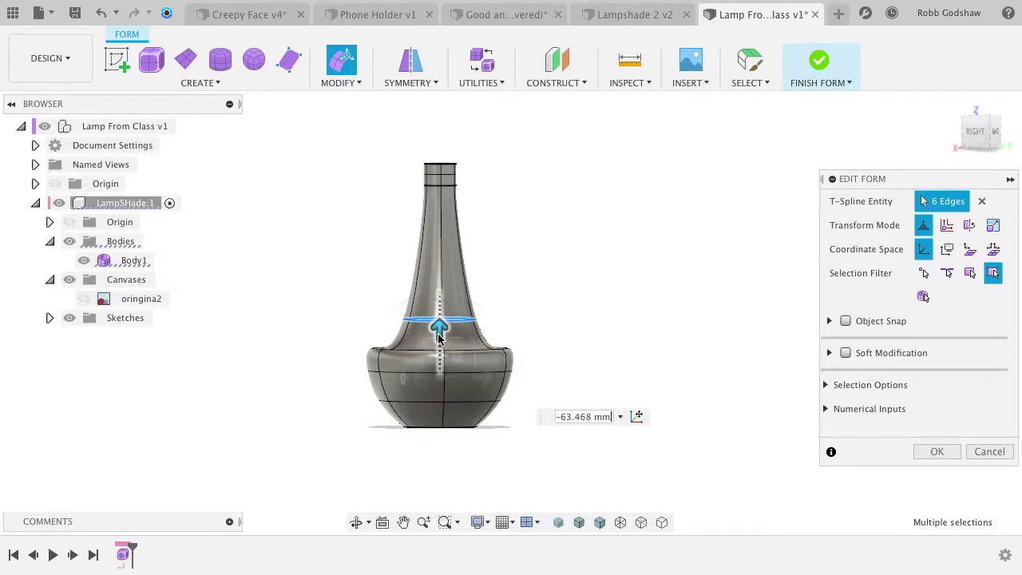
{"action": "left_click_drag", "start_coordinate": [441, 326], "coordinate": [462, 226]}
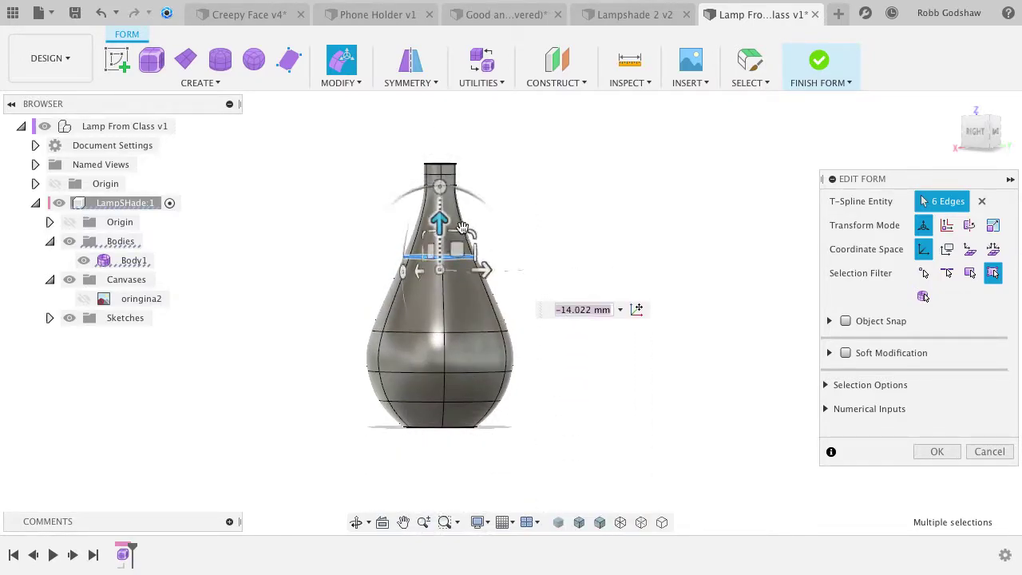
Tilt the shoulder edge ring so that one side of the bottle is higher than the other.
{"action": "scroll", "coordinate": [463, 228], "scroll_direction": "up", "scroll_amount": 5, "text": "shift"}
{"action": "scroll", "coordinate": [462, 228], "scroll_direction": "left", "scroll_amount": 2, "text": "shift"}
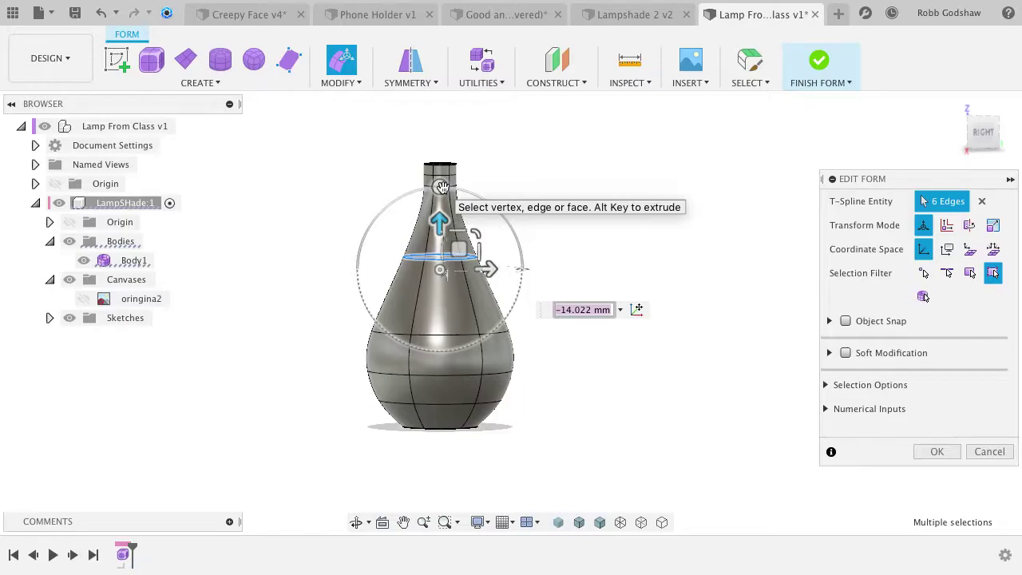
{"action": "left_click_drag", "start_coordinate": [443, 188], "coordinate": [517, 240]}
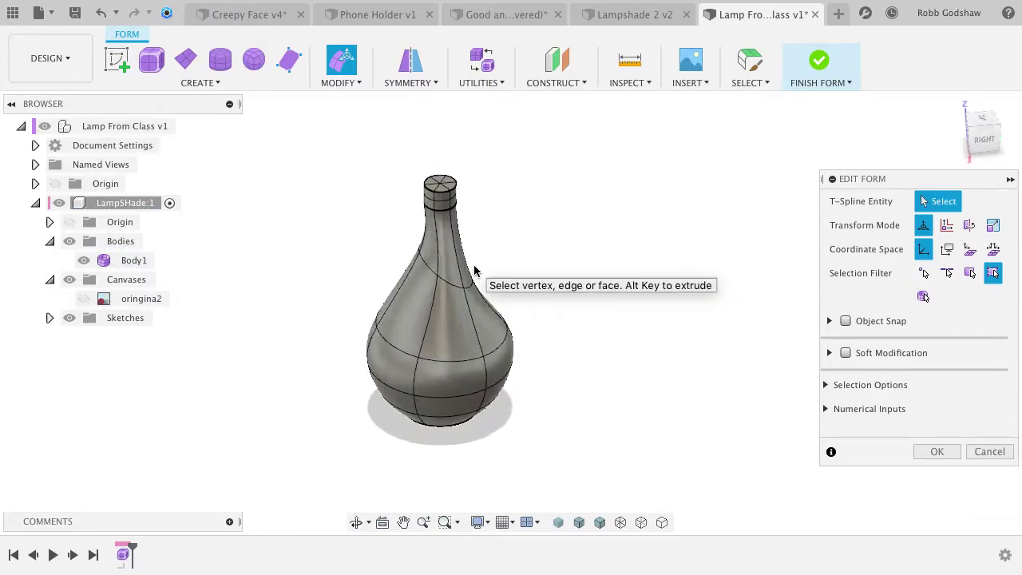
Move the vertex on the raised side of the tilted ring about 23.67 mm outward along the Y axis, and deselect it.
{"action": "left_click", "coordinate": [418, 260]}
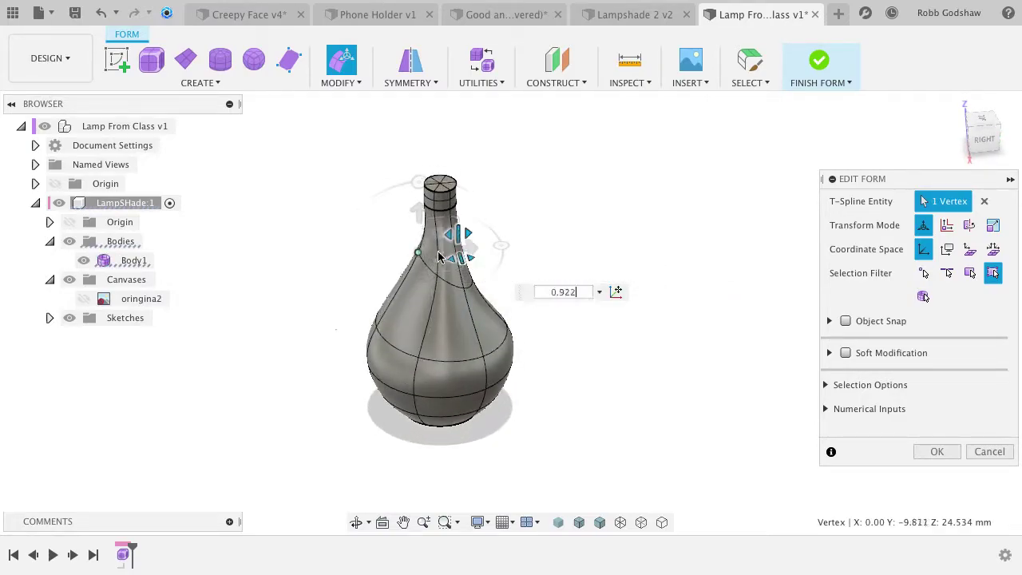
{"action": "left_click_drag", "start_coordinate": [469, 248], "coordinate": [423, 253]}
{"action": "scroll", "coordinate": [527, 254], "scroll_direction": "down", "scroll_amount": 5, "text": "shift"}
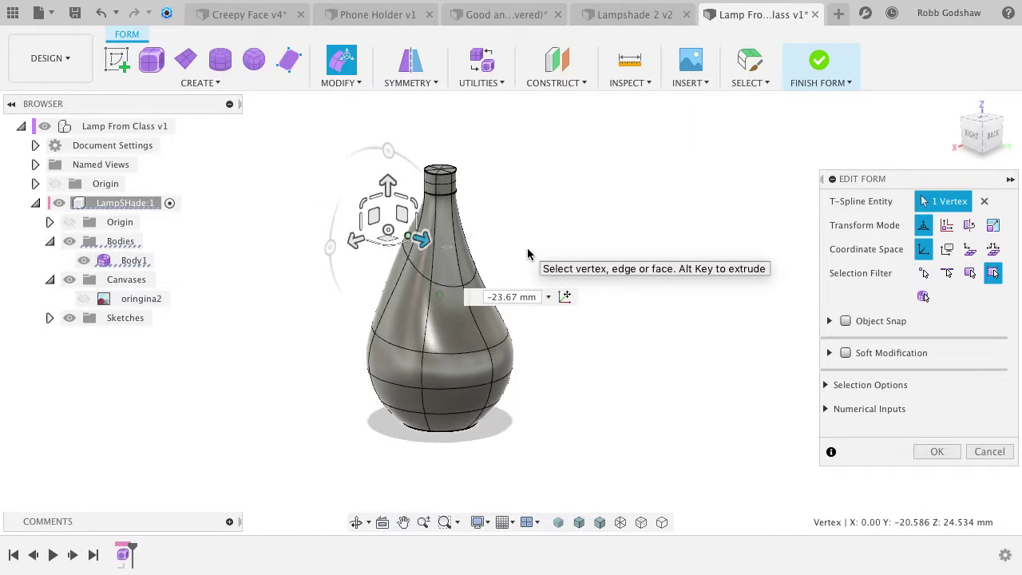
{"action": "left_click", "coordinate": [424, 267]}
{"action": "scroll", "coordinate": [424, 271], "scroll_direction": "left", "scroll_amount": 10, "text": "shift"}
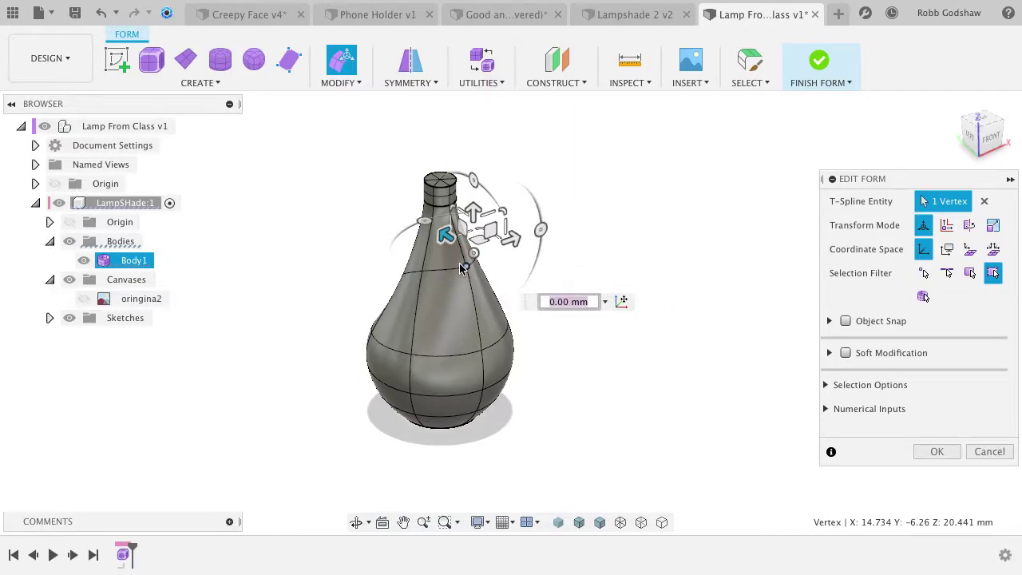
{"action": "scroll", "coordinate": [459, 268], "scroll_direction": "left", "scroll_amount": 15, "text": "shift"}
{"action": "left_click", "coordinate": [579, 285]}
{"action": "scroll", "coordinate": [580, 285], "scroll_direction": "left", "scroll_amount": 15, "text": "shift"}
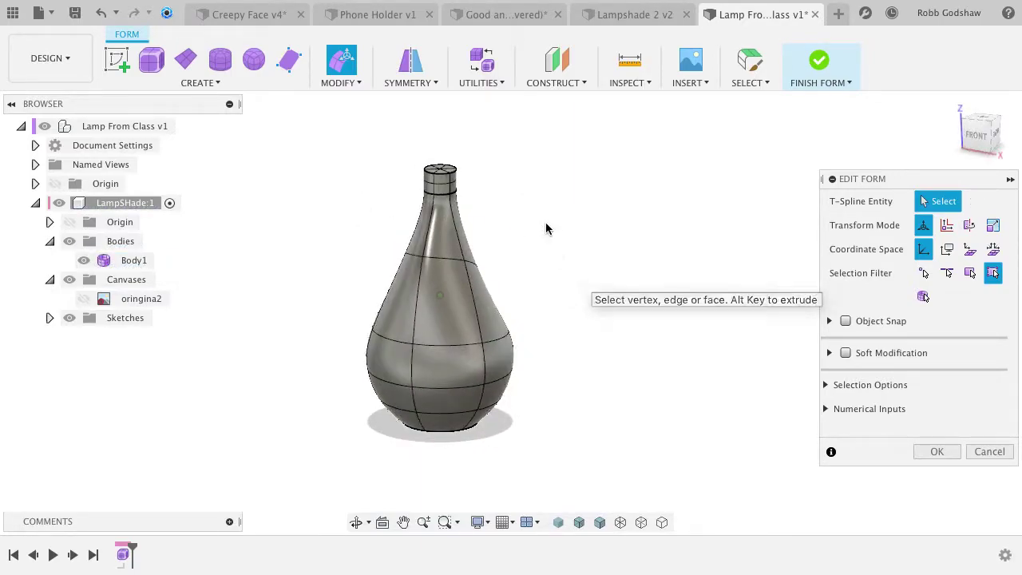
Apply an internal mirror symmetry to the body using two adjacent faces below the tilted ring.
{"action": "left_click", "coordinate": [415, 80]}
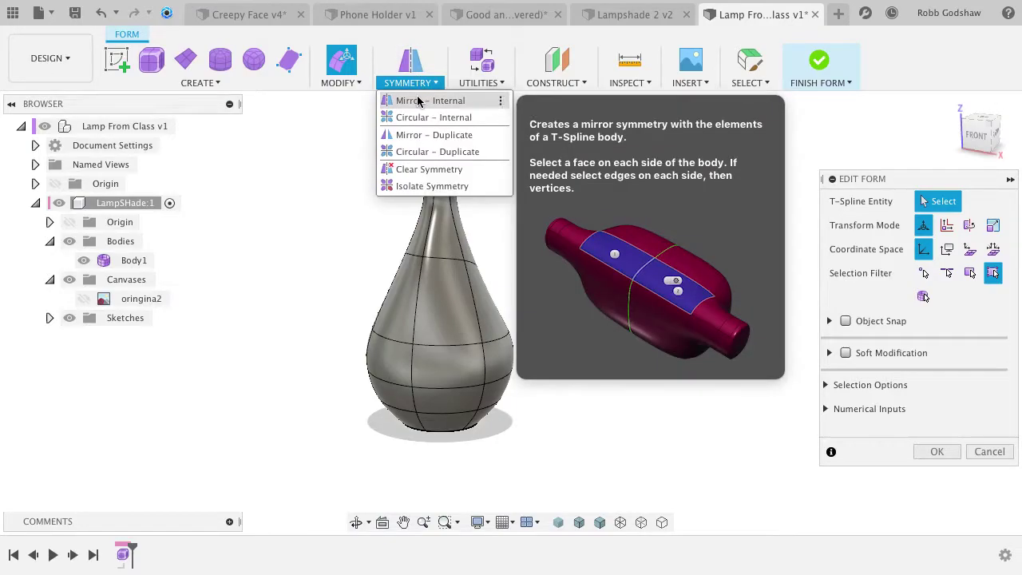
{"action": "left_click", "coordinate": [417, 101]}
{"action": "left_click", "coordinate": [455, 305]}
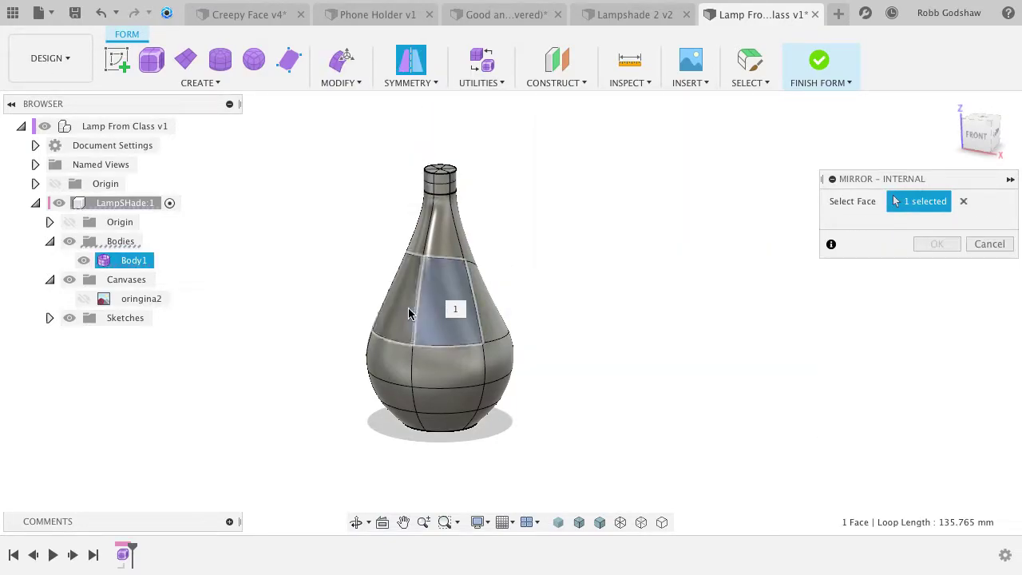
{"action": "left_click", "coordinate": [936, 243]}
{"action": "middle_click_drag", "start_coordinate": [445, 296], "coordinate": [540, 285], "text": "shift"}
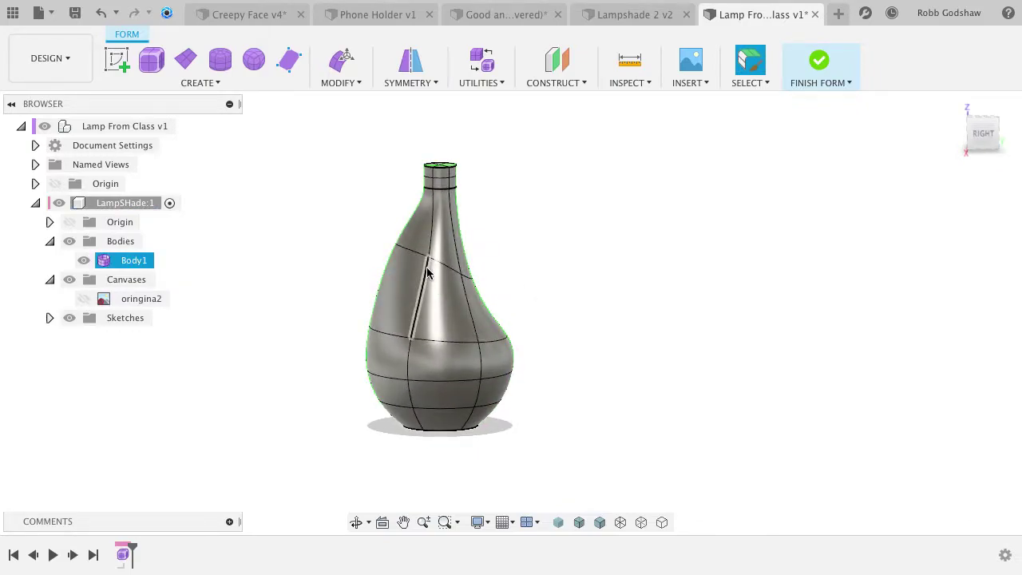
Pull the raised ring vertex on the symmetry line about 52.94 mm further outward and 24.206 mm up.
{"action": "scroll", "coordinate": [457, 239], "scroll_direction": "up", "scroll_amount": 4}
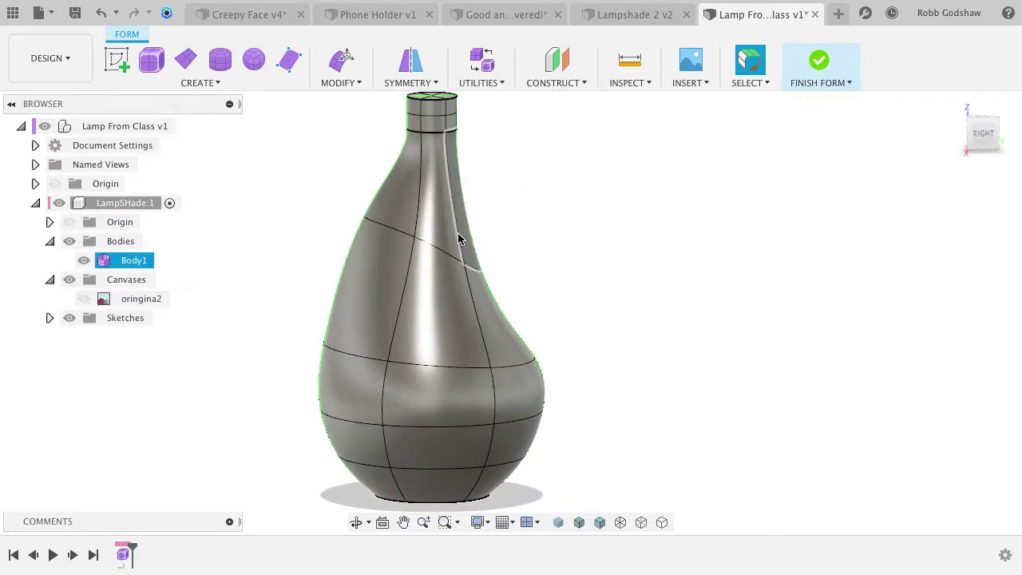
{"action": "scroll", "coordinate": [437, 236], "scroll_direction": "left", "scroll_amount": 10, "text": "shift"}
{"action": "scroll", "coordinate": [437, 230], "scroll_direction": "left", "scroll_amount": 10, "text": "shift"}
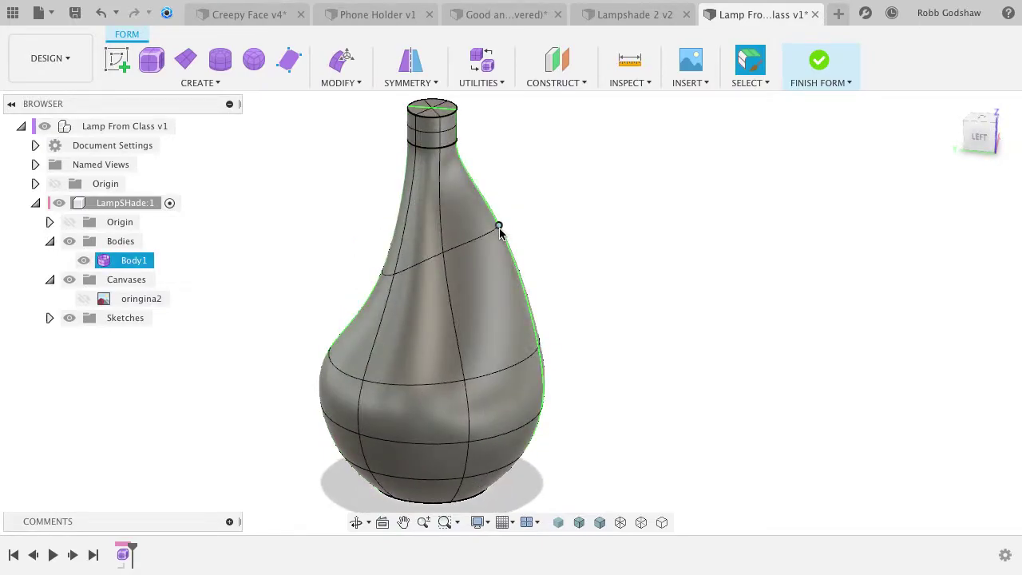
{"action": "left_click", "coordinate": [341, 68]}
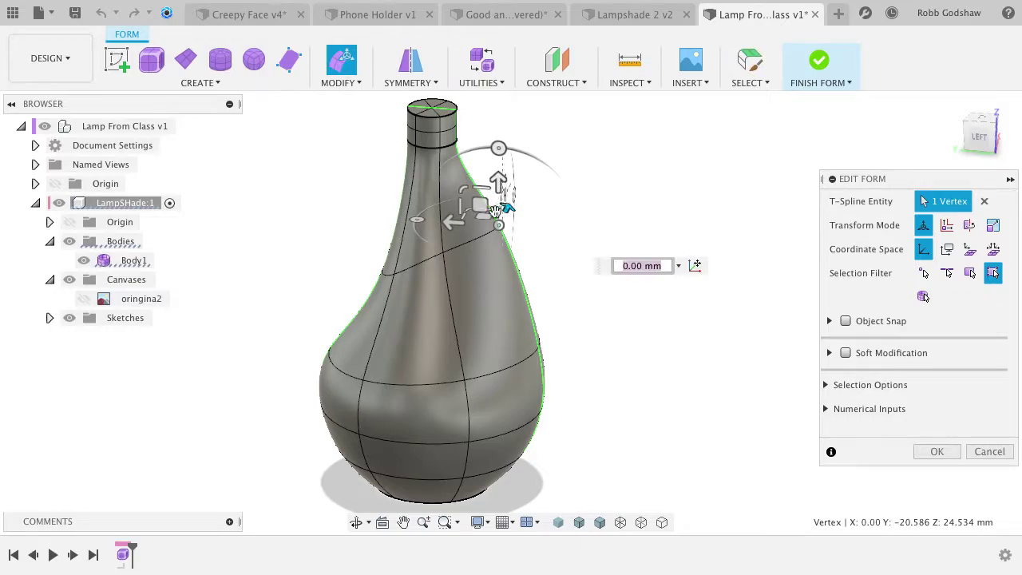
{"action": "left_click_drag", "start_coordinate": [480, 206], "coordinate": [653, 143]}
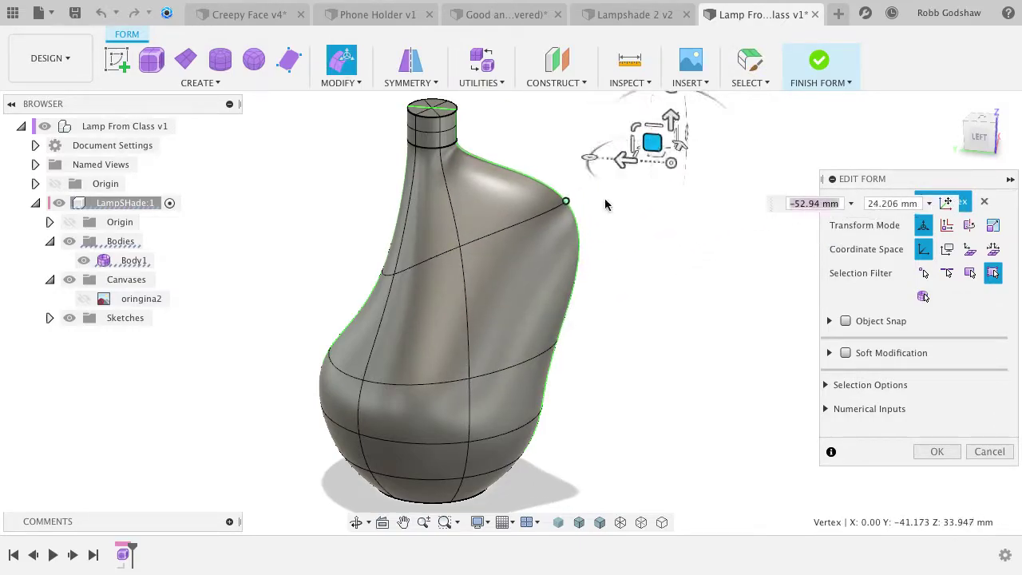
{"action": "scroll", "coordinate": [587, 225], "scroll_direction": "right", "scroll_amount": 10, "text": "shift"}
{"action": "scroll", "coordinate": [587, 228], "scroll_direction": "right", "scroll_amount": 10, "text": "shift"}
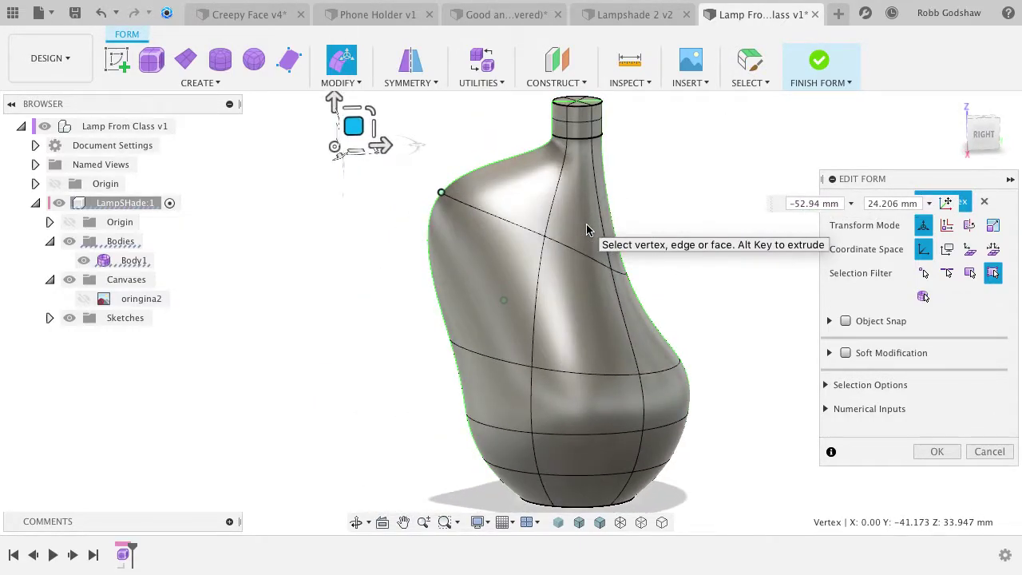
{"action": "scroll", "coordinate": [587, 230], "scroll_direction": "right", "scroll_amount": 3, "text": "shift"}
{"action": "left_click", "coordinate": [357, 83]}
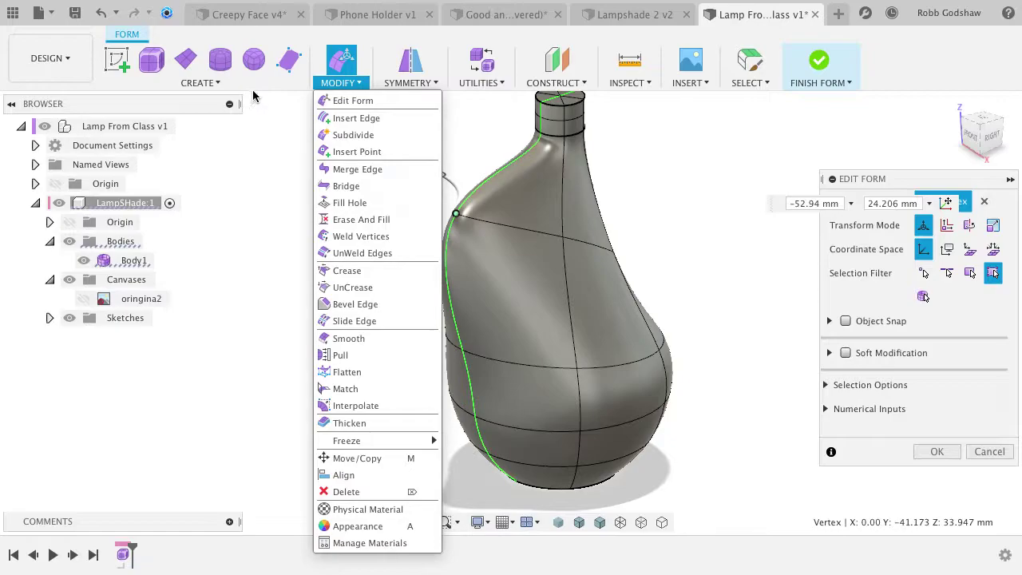
{"action": "left_click", "coordinate": [352, 134]}
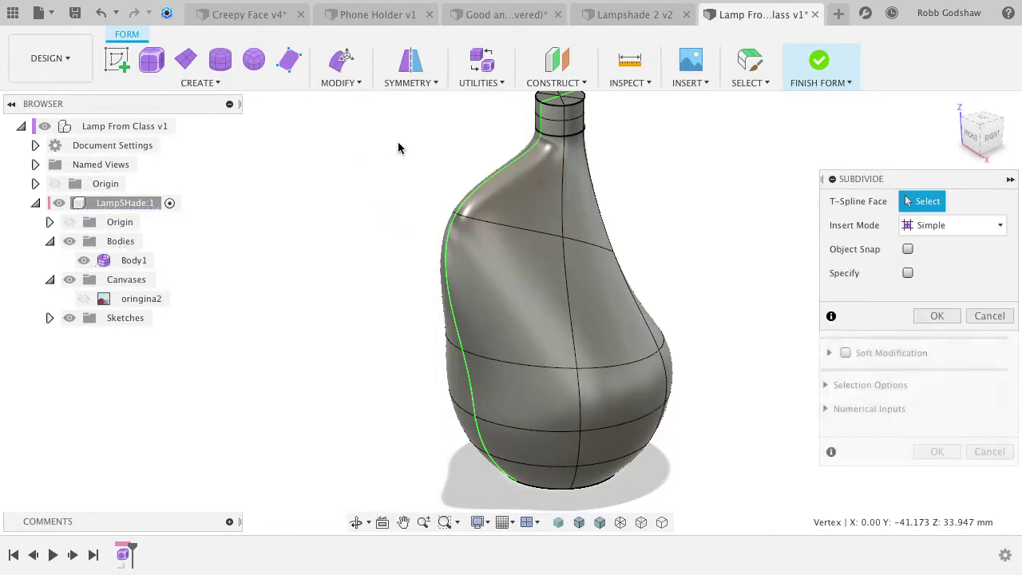
{"action": "left_click", "coordinate": [535, 269]}
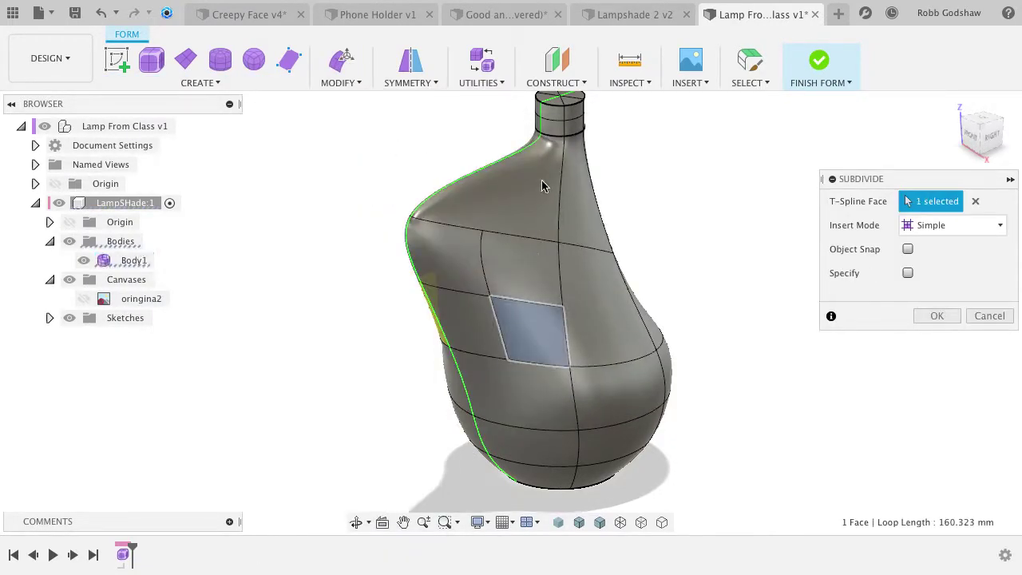
{"action": "left_click", "coordinate": [988, 316]}
Subdivide the large face beside the symmetry line below the bulge, using the Simple insert mode.
{"action": "left_click", "coordinate": [503, 266]}
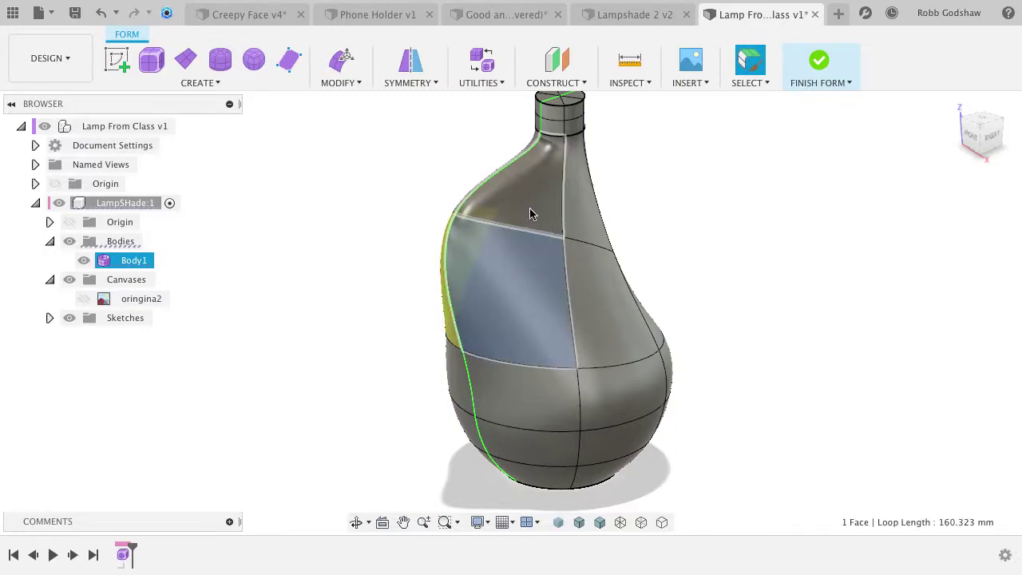
{"action": "left_click", "coordinate": [335, 87]}
{"action": "left_click", "coordinate": [354, 133]}
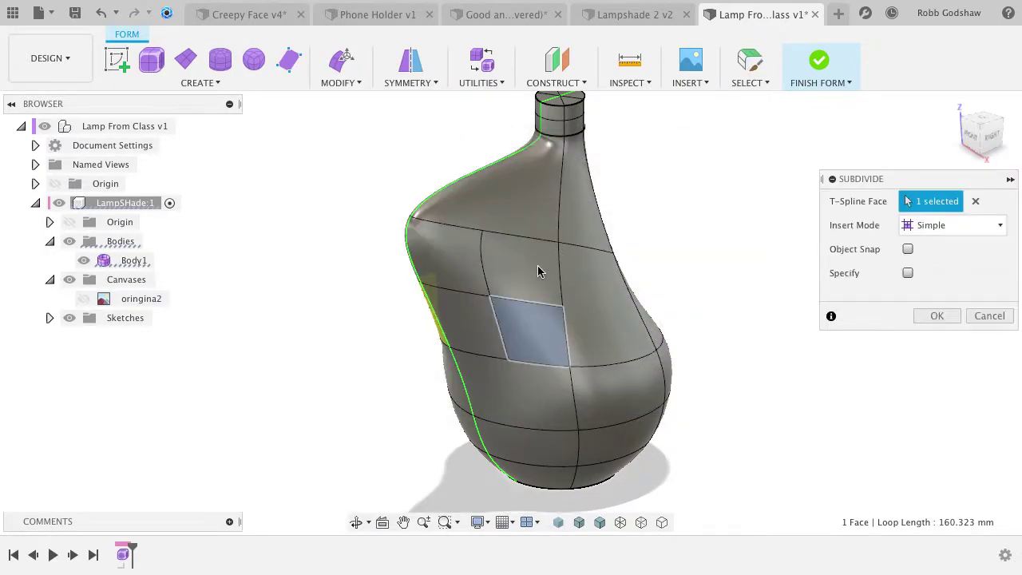
{"action": "left_click", "coordinate": [937, 316]}
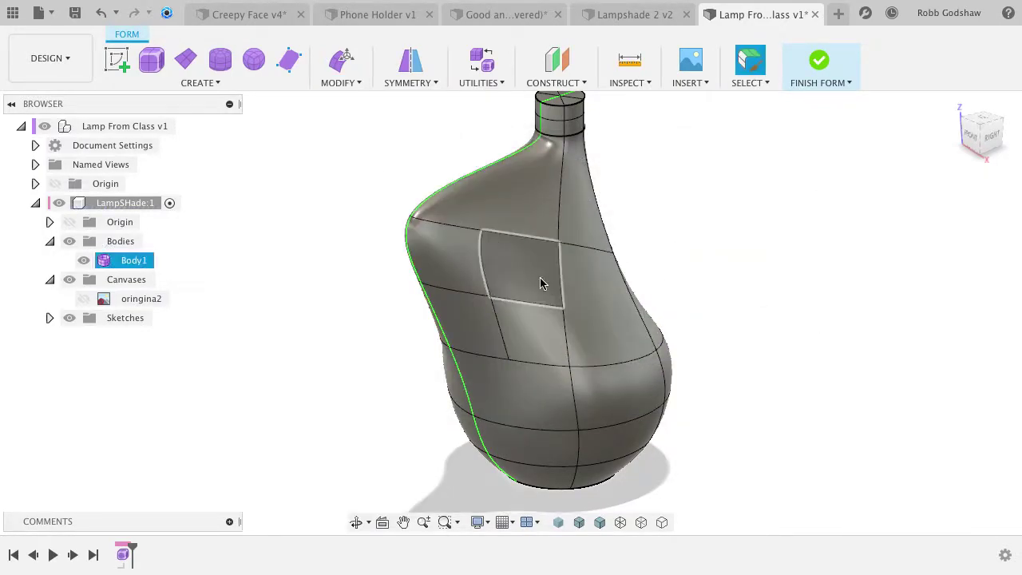
Delete the subdivided face's upper quarter farthest from the symmetry line to open a hole through both mirrored sides.
{"action": "key", "text": "Delete"}
{"action": "scroll", "coordinate": [590, 263], "scroll_direction": "right", "scroll_amount": 10, "text": "shift"}
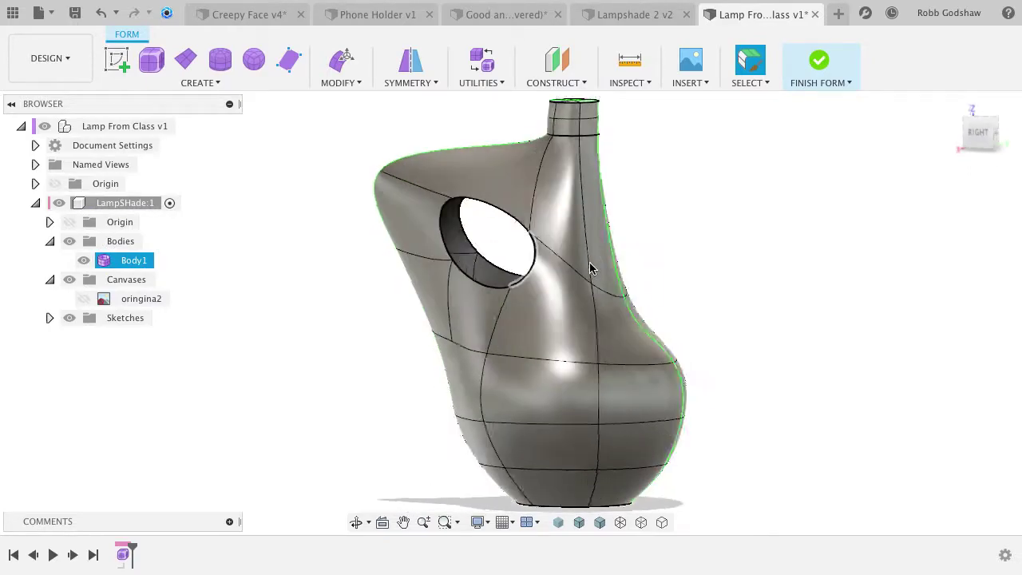
{"action": "scroll", "coordinate": [589, 263], "scroll_direction": "right", "scroll_amount": 10, "text": "shift"}
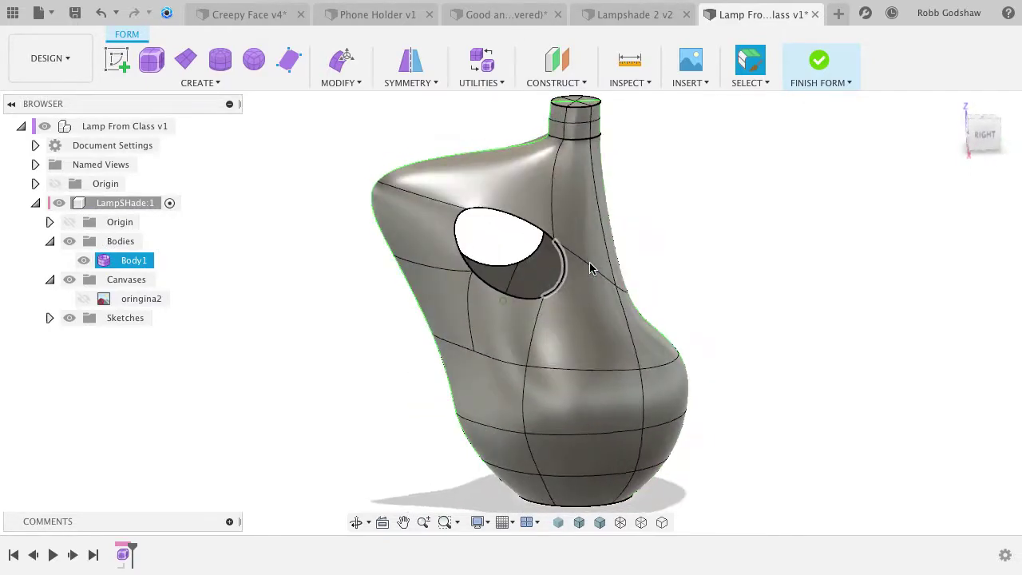
Bridge the boundary edges of the two mirrored holes with 3 faces and 0 twists to form a tunnel through the body.
{"action": "left_click", "coordinate": [352, 83]}
{"action": "left_click", "coordinate": [352, 183]}
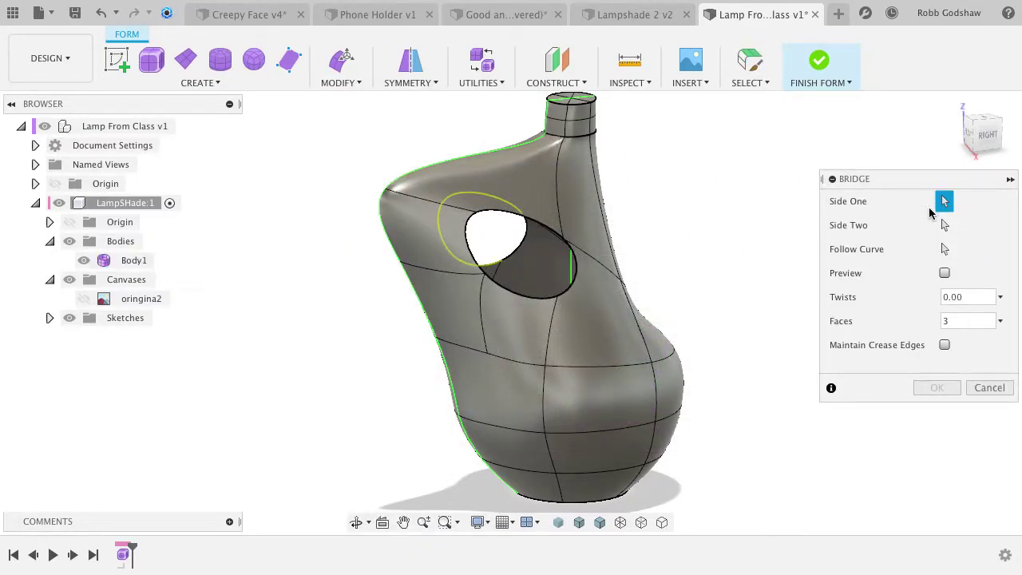
{"action": "left_click", "coordinate": [572, 281]}
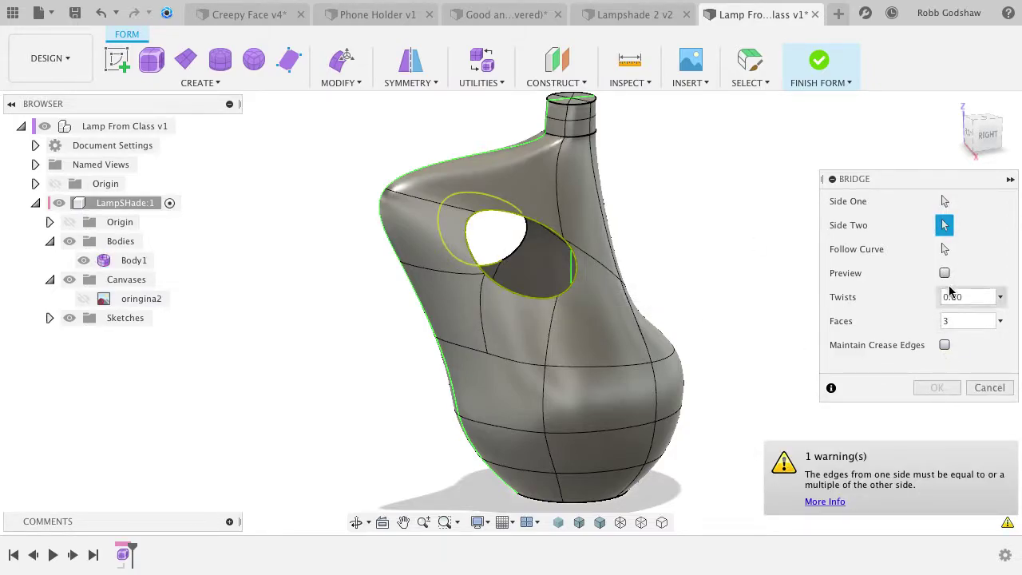
{"action": "left_click", "coordinate": [945, 274]}
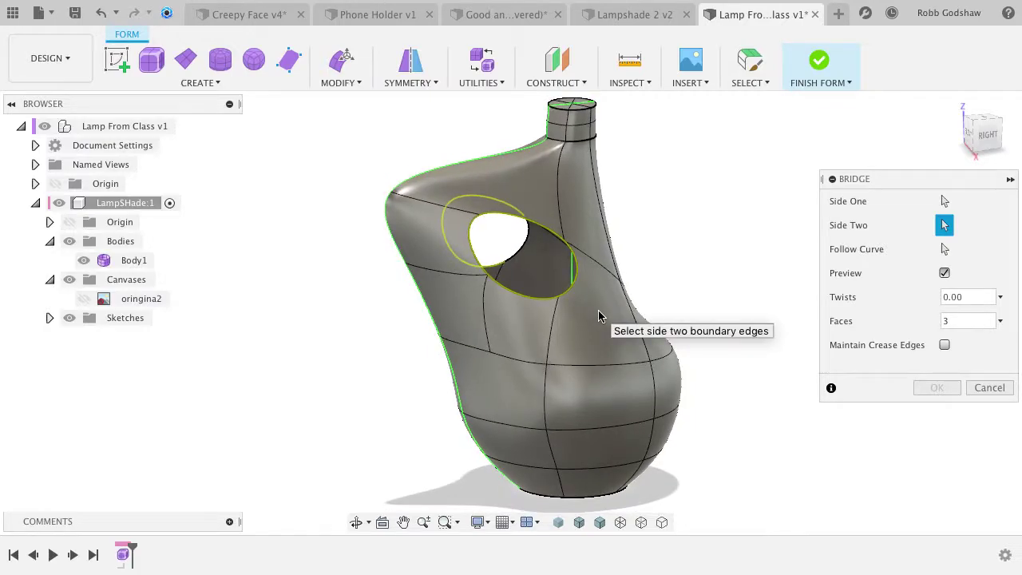
{"action": "scroll", "coordinate": [598, 310], "scroll_direction": "right", "scroll_amount": 5, "text": "shift"}
{"action": "scroll", "coordinate": [598, 310], "scroll_direction": "left", "scroll_amount": 10, "text": "shift"}
{"action": "scroll", "coordinate": [598, 310], "scroll_direction": "left", "scroll_amount": 5, "text": "shift"}
{"action": "scroll", "coordinate": [598, 309], "scroll_direction": "right", "scroll_amount": 3, "text": "shift"}
{"action": "scroll", "coordinate": [598, 309], "scroll_direction": "left", "scroll_amount": 3, "text": "shift"}
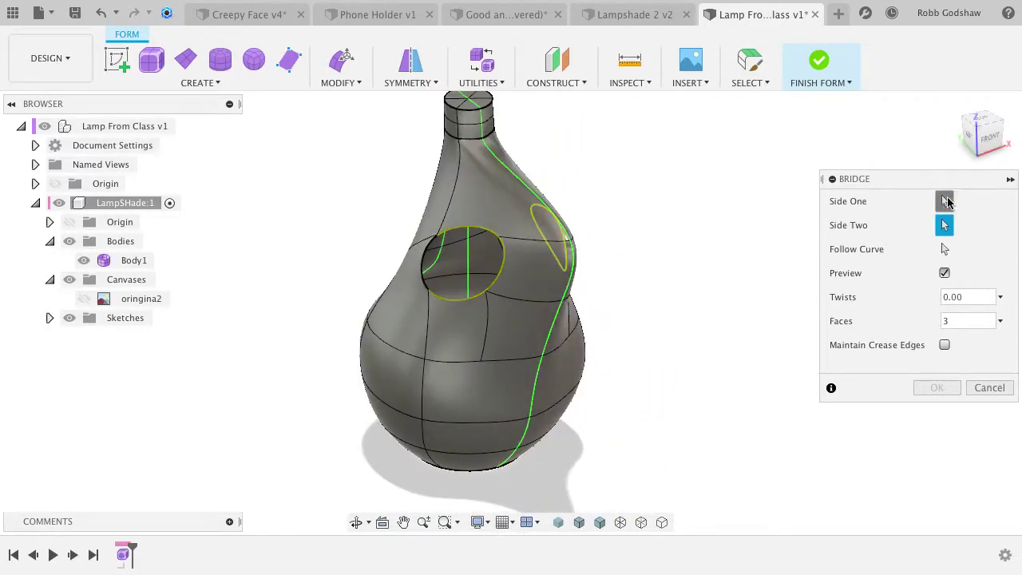
{"action": "left_click", "coordinate": [423, 272]}
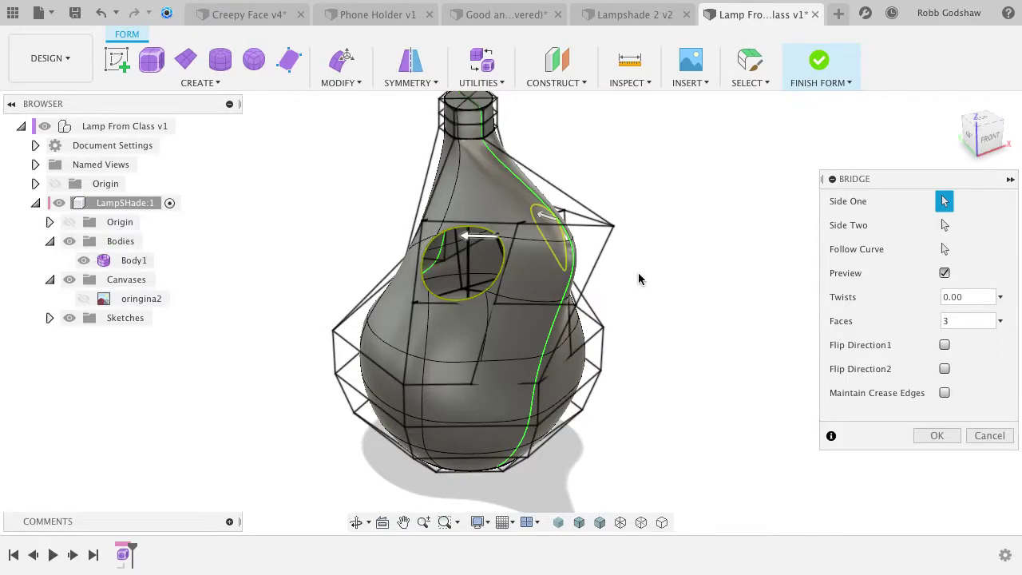
{"action": "scroll", "coordinate": [634, 272], "scroll_direction": "right", "scroll_amount": 8, "text": "shift"}
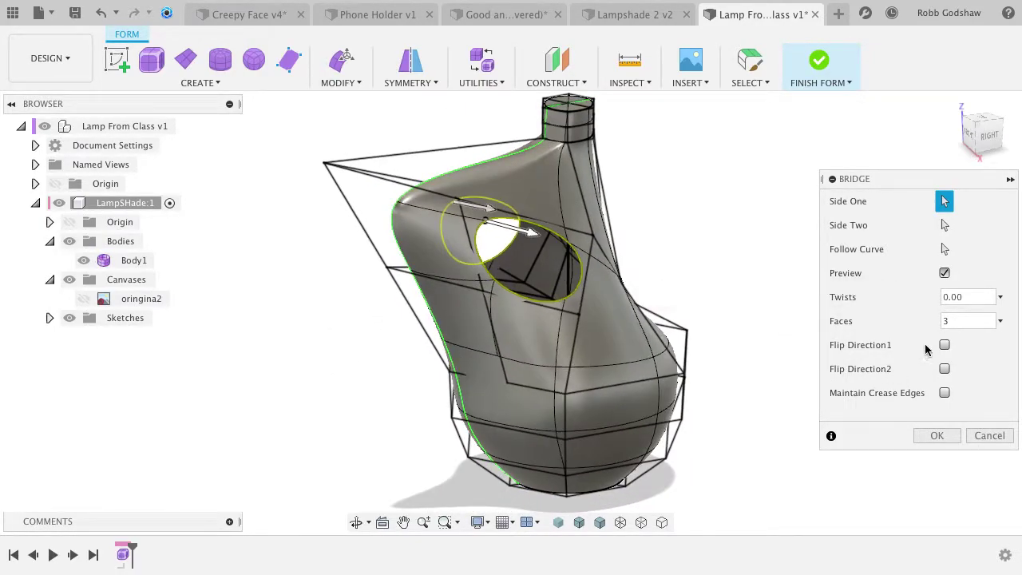
{"action": "left_click", "coordinate": [937, 437]}
{"action": "left_click", "coordinate": [612, 294]}
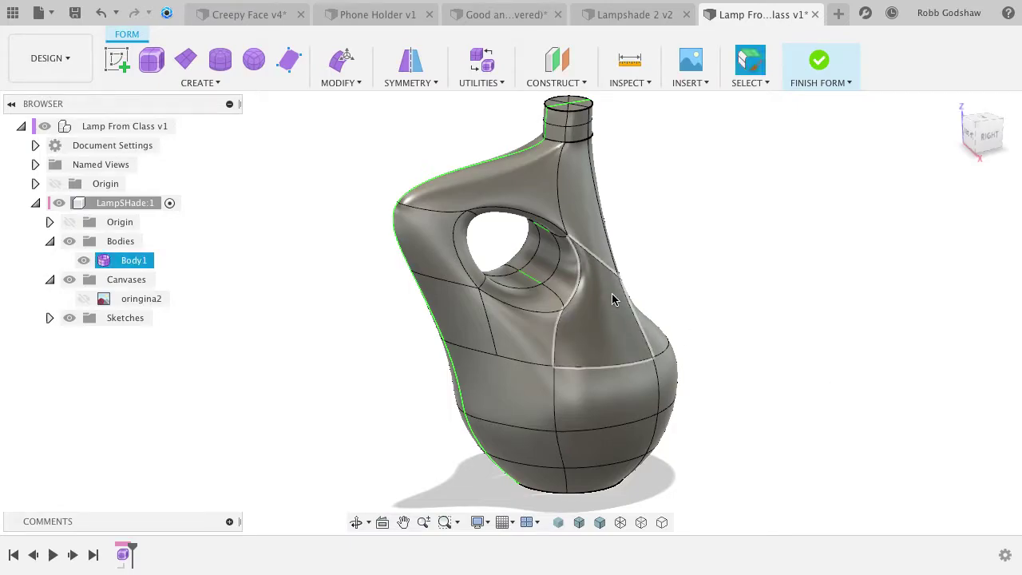
{"action": "scroll", "coordinate": [613, 297], "scroll_direction": "right", "scroll_amount": 6, "text": "shift"}
{"action": "scroll", "coordinate": [612, 297], "scroll_direction": "left", "scroll_amount": 6, "text": "shift"}
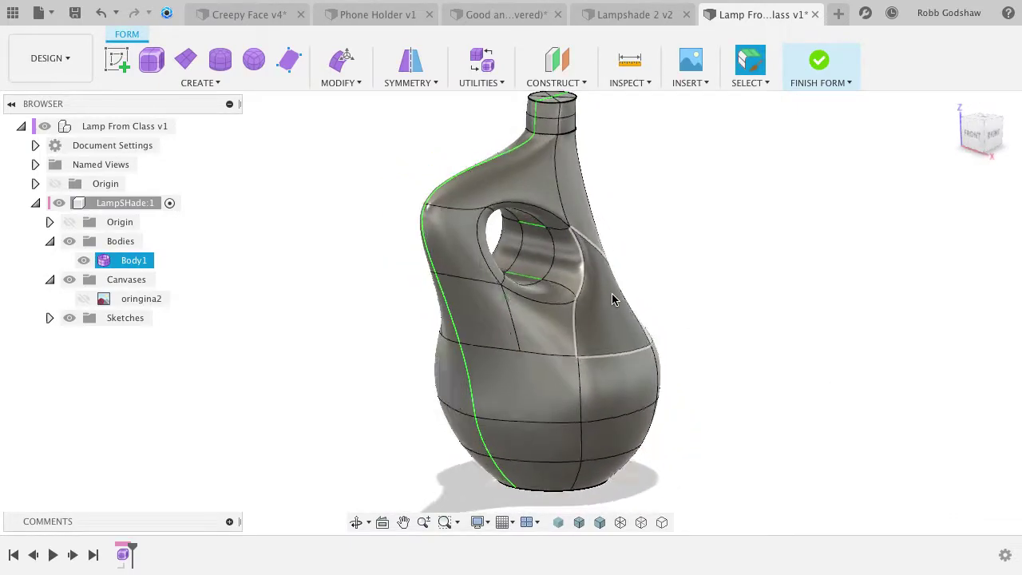
{"action": "scroll", "coordinate": [612, 298], "scroll_direction": "left", "scroll_amount": 3, "text": "shift"}
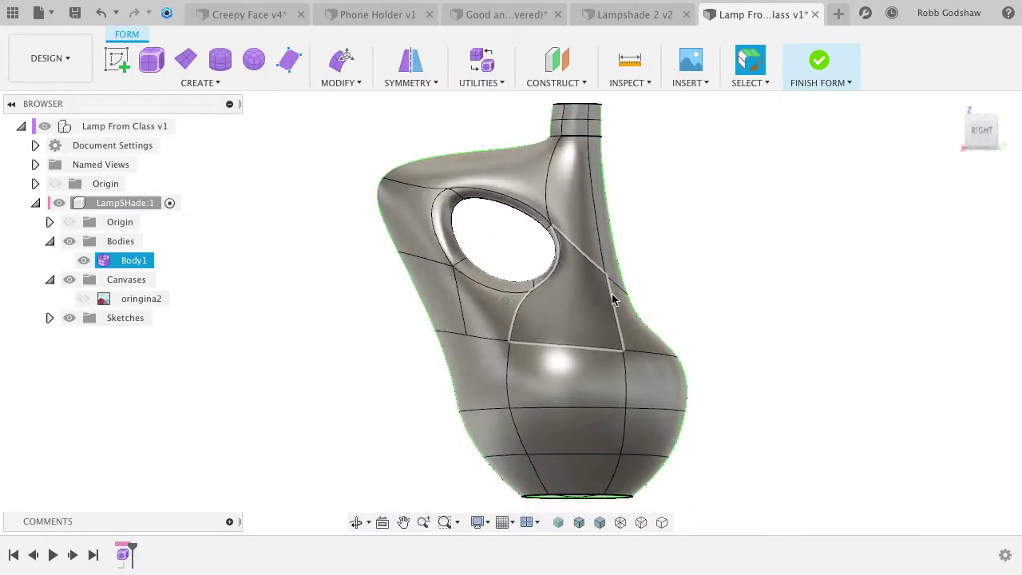
Move the outermost handle vertex on the symmetry line 34.523 mm toward the neck and 7.812 mm up.
{"action": "left_click", "coordinate": [342, 62]}
{"action": "left_click", "coordinate": [390, 198]}
{"action": "left_click_drag", "start_coordinate": [417, 177], "coordinate": [524, 142]}
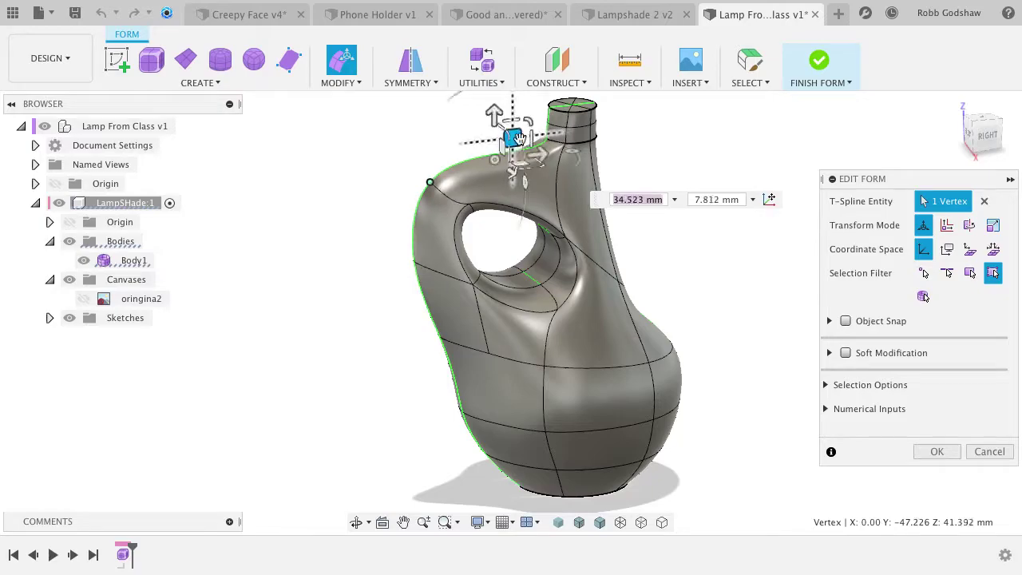
{"action": "left_click", "coordinate": [507, 240]}
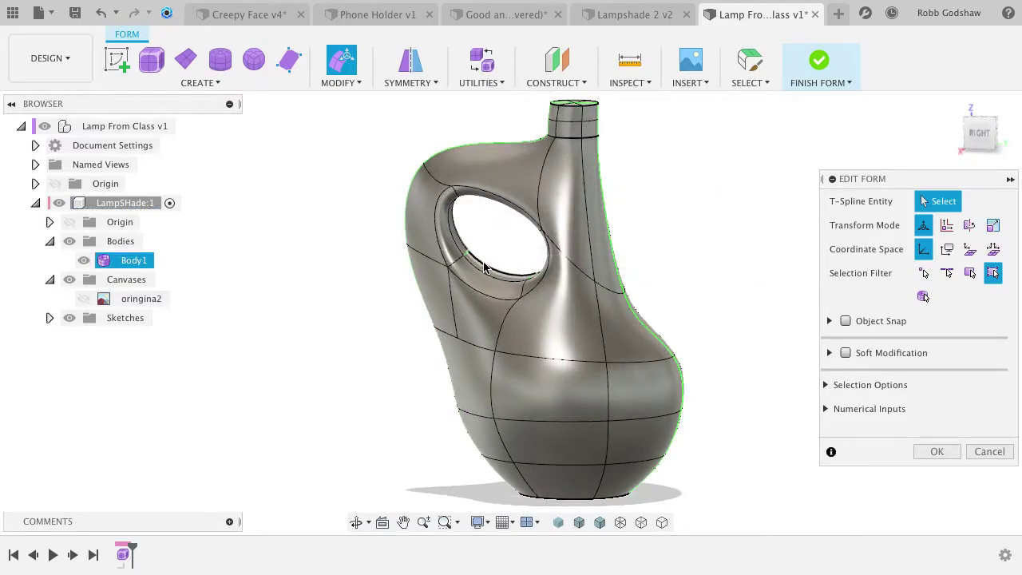
Lower the tunnel's bottom inner face together with the two faces below it by 25.137 mm.
{"action": "scroll", "coordinate": [484, 274], "scroll_direction": "up", "scroll_amount": 5}
{"action": "middle_click_drag", "start_coordinate": [485, 274], "coordinate": [434, 91], "text": "shift"}
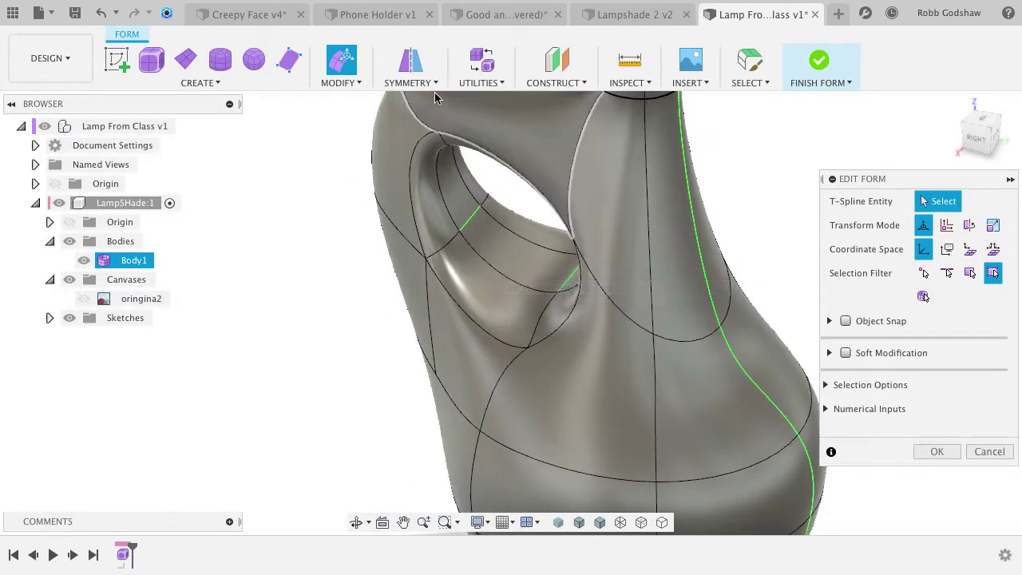
{"action": "left_click", "coordinate": [531, 269]}
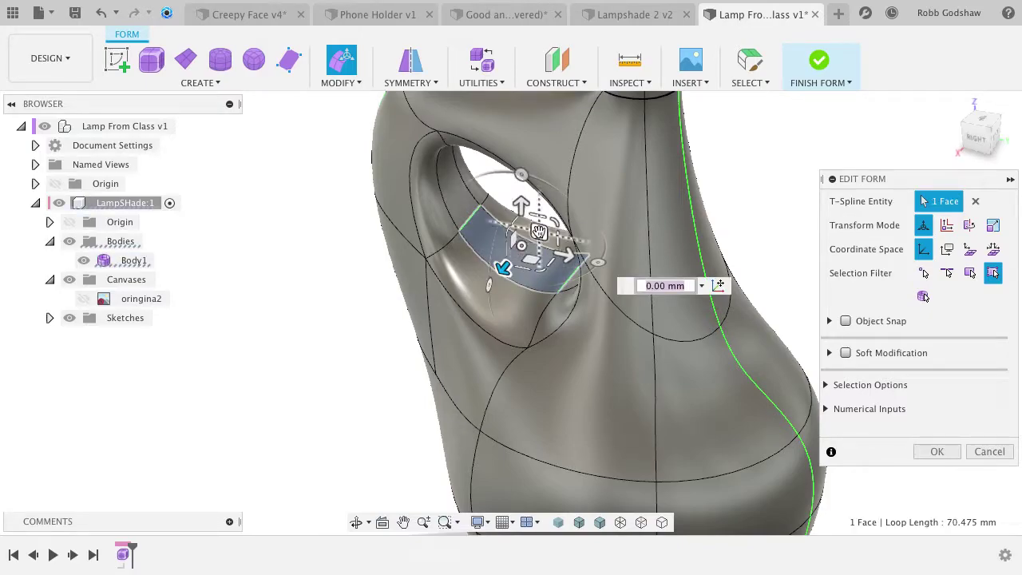
{"action": "mouse_move", "coordinate": [523, 207]}
{"action": "left_mouse_down"}
{"action": "mouse_move", "coordinate": [522, 311]}
{"action": "mouse_move", "coordinate": [520, 213]}
{"action": "left_mouse_up"}
{"action": "left_click", "coordinate": [466, 327], "text": "shift"}
{"action": "left_click", "coordinate": [479, 379], "text": "shift"}
{"action": "left_click_drag", "start_coordinate": [491, 259], "coordinate": [483, 385]}
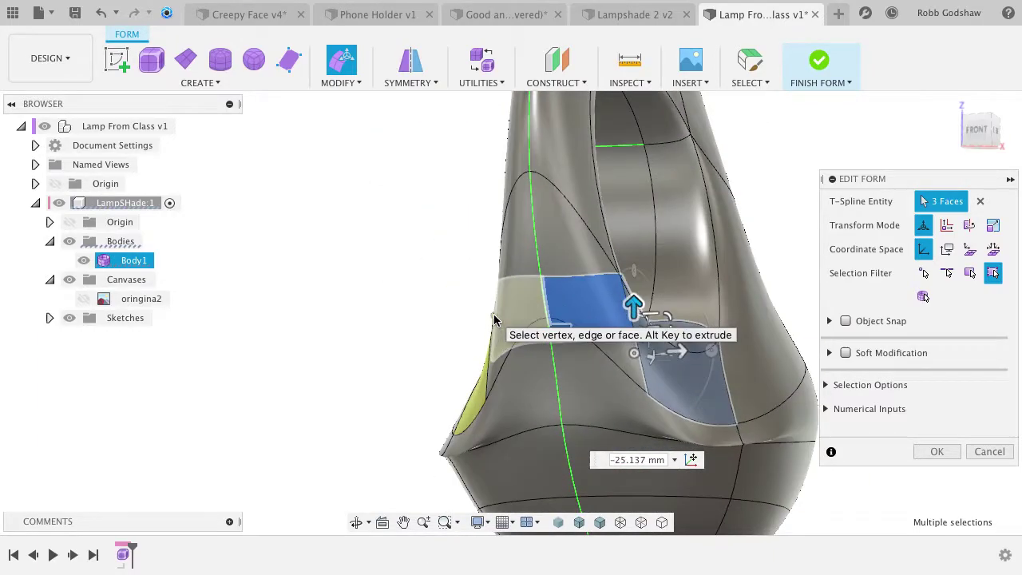
{"action": "scroll", "coordinate": [493, 313], "scroll_direction": "down", "scroll_amount": 5}
{"action": "left_click", "coordinate": [674, 247]}
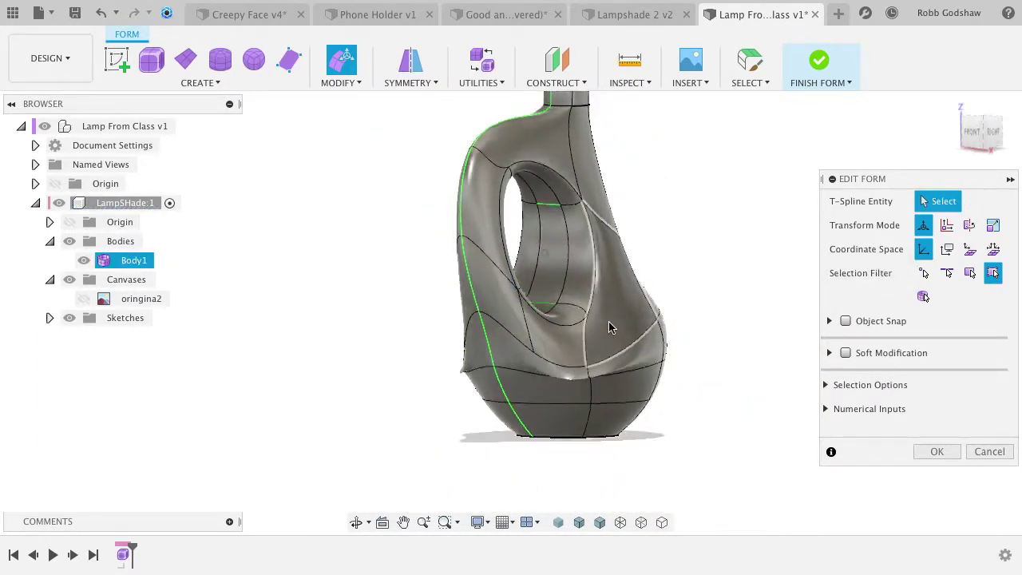
Smooth the six faces around the distorted area below the handle opening using the Smooth command.
{"action": "middle_click_drag", "start_coordinate": [608, 321], "coordinate": [577, 374], "text": "shift"}
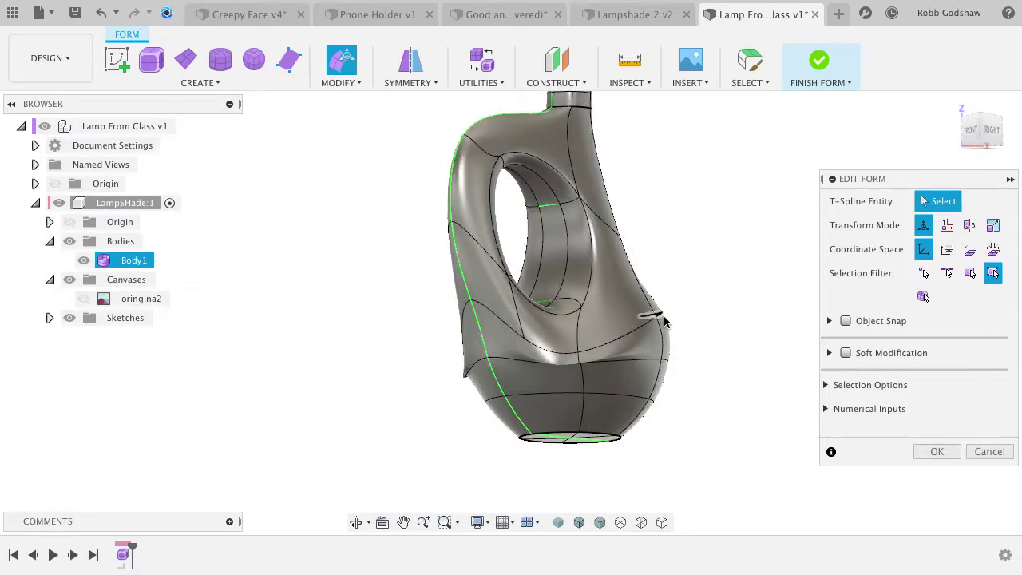
{"action": "left_click", "coordinate": [560, 336]}
{"action": "left_click", "coordinate": [537, 359], "text": "shift"}
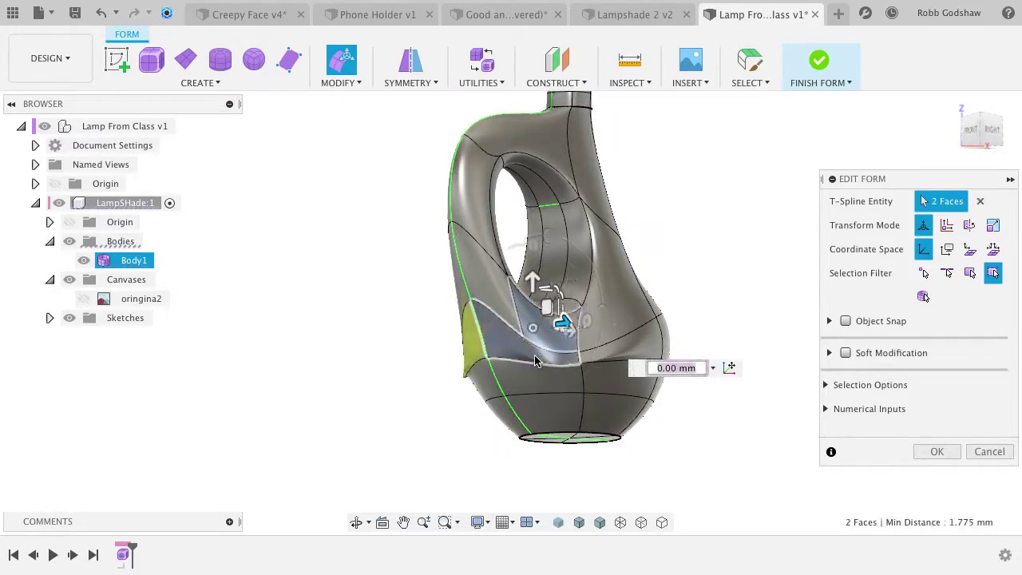
{"action": "left_click", "coordinate": [575, 373], "text": "shift"}
{"action": "left_click", "coordinate": [616, 358], "text": "shift"}
{"action": "left_click", "coordinate": [616, 334], "text": "shift"}
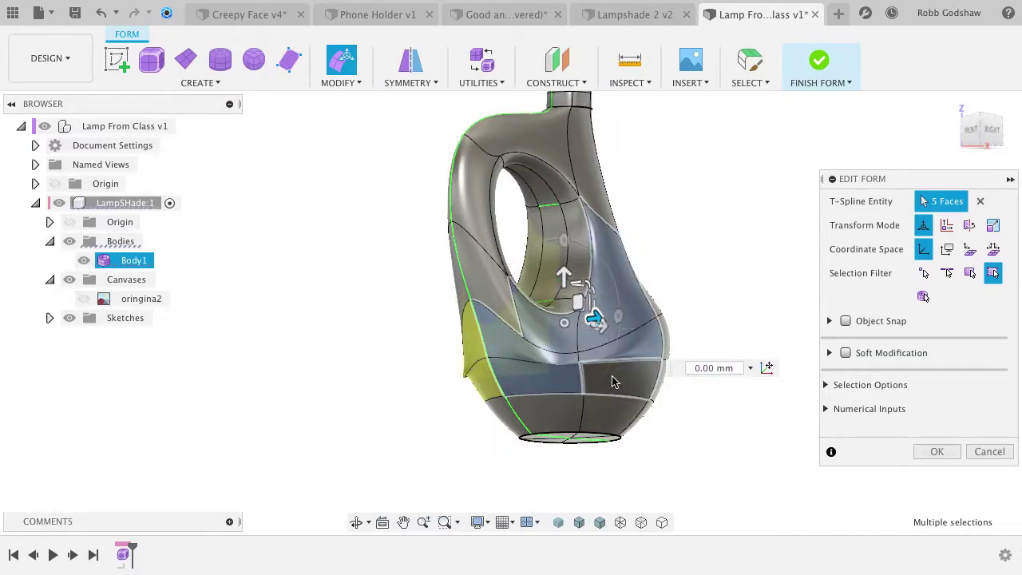
{"action": "left_click", "coordinate": [612, 379], "text": "shift"}
{"action": "left_click", "coordinate": [349, 83]}
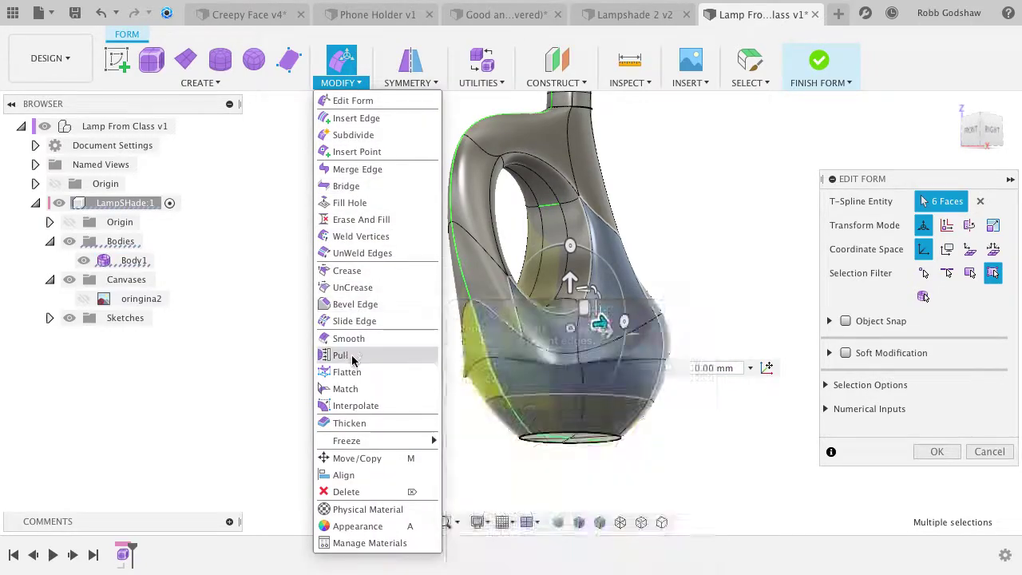
{"action": "left_click", "coordinate": [342, 339]}
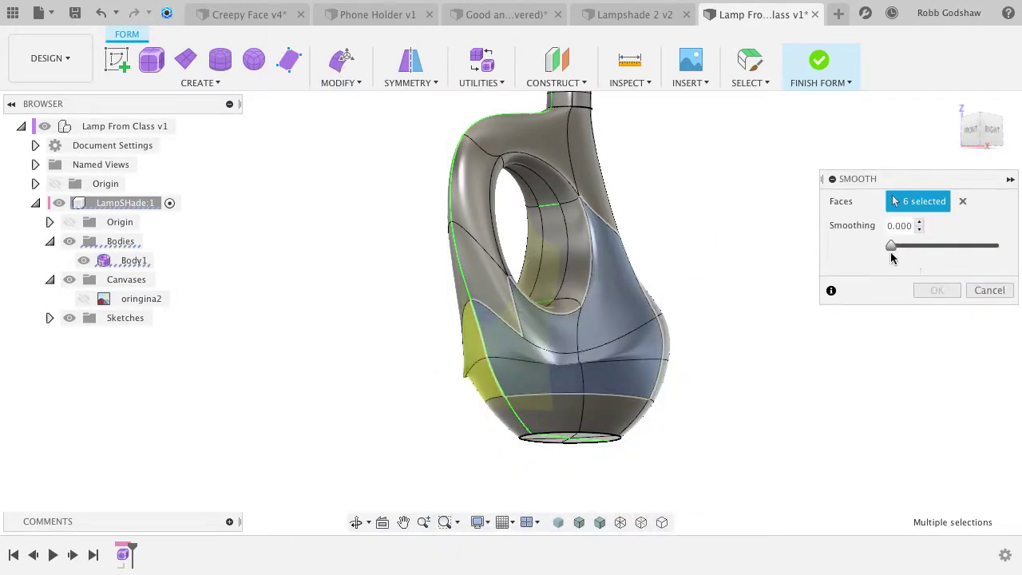
{"action": "left_click_drag", "start_coordinate": [951, 248], "coordinate": [983, 275]}
{"action": "left_click", "coordinate": [938, 290]}
{"action": "middle_click_drag", "start_coordinate": [643, 347], "coordinate": [698, 342], "text": "shift"}
{"action": "scroll", "coordinate": [698, 341], "scroll_direction": "left", "scroll_amount": 10, "text": "shift"}
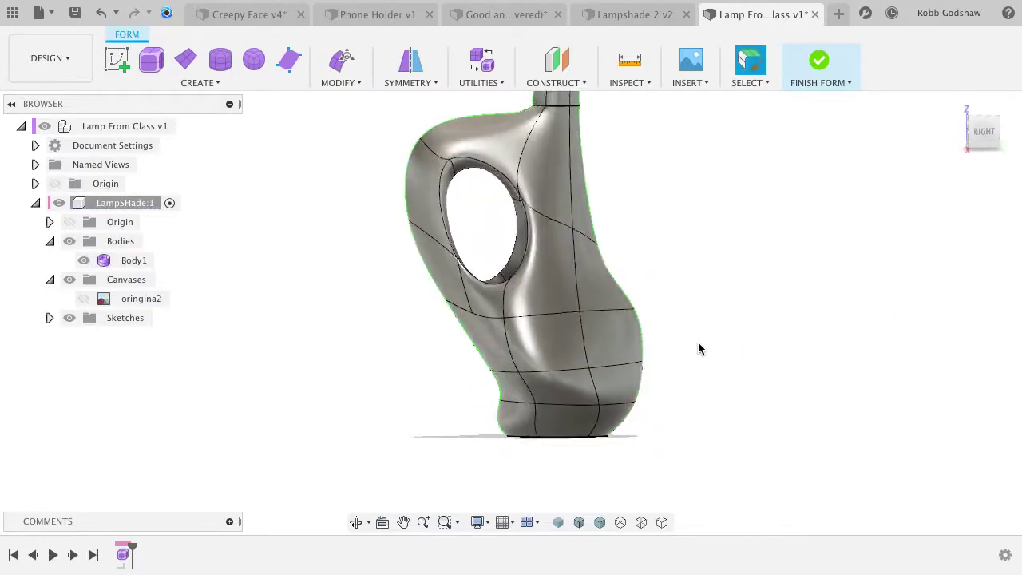
Pull the symmetry-line edge near the base on the handle side 13.27 mm outward.
{"action": "scroll", "coordinate": [698, 348], "scroll_direction": "left", "scroll_amount": 6, "text": "shift"}
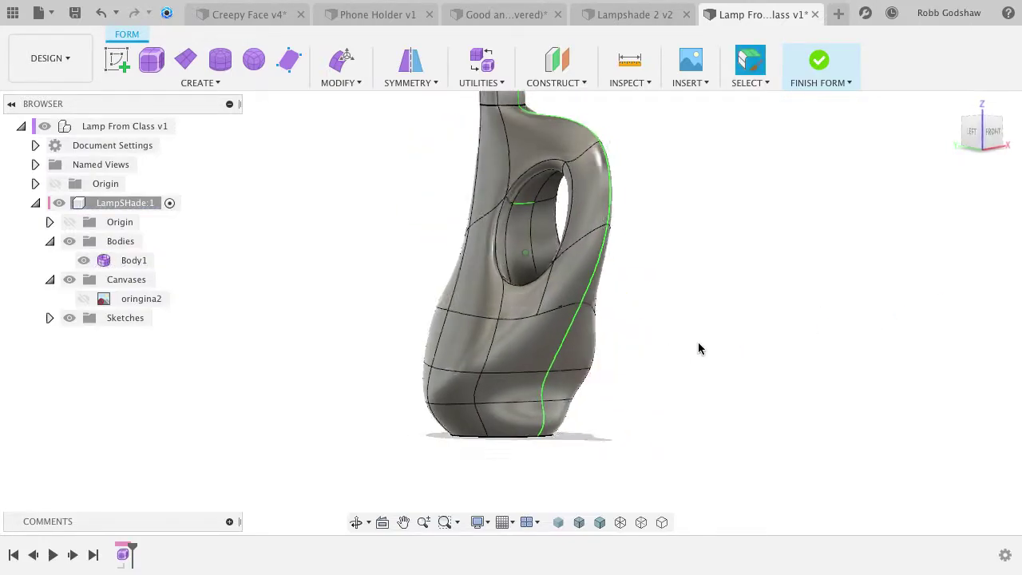
{"action": "scroll", "coordinate": [529, 393], "scroll_direction": "left", "scroll_amount": 6, "text": "shift"}
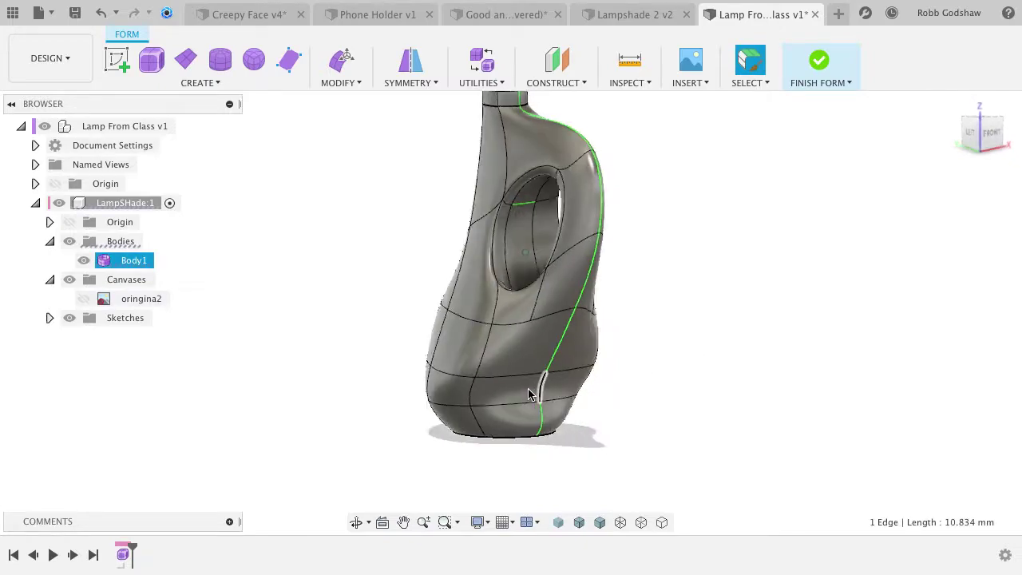
{"action": "left_click", "coordinate": [341, 63]}
{"action": "left_click_drag", "start_coordinate": [504, 375], "coordinate": [547, 397]}
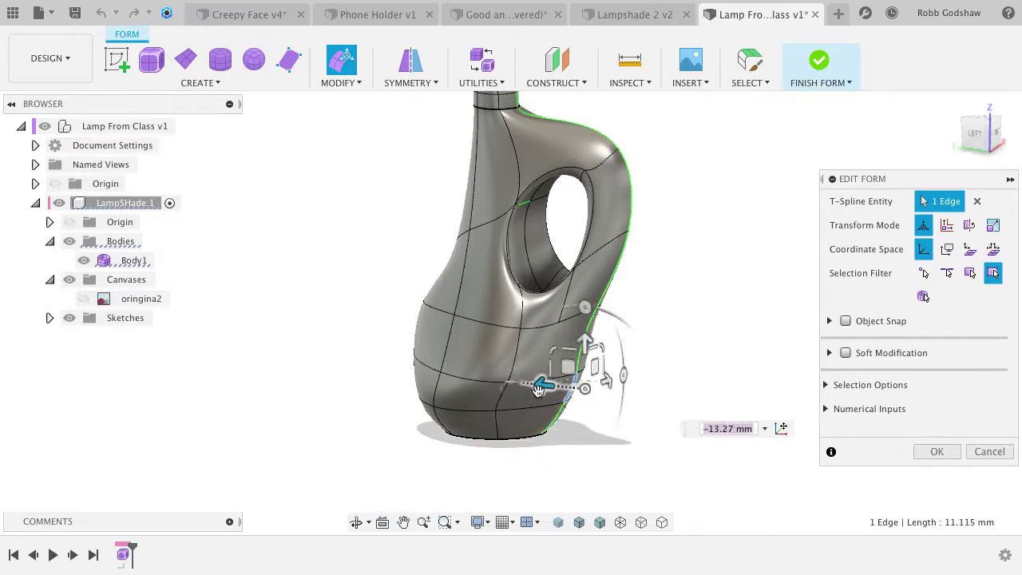
{"action": "left_click", "coordinate": [698, 341]}
Pull the symmetry-line vertex at the back of the waist slightly outward and upward.
{"action": "scroll", "coordinate": [697, 341], "scroll_direction": "right", "scroll_amount": 12, "text": "shift"}
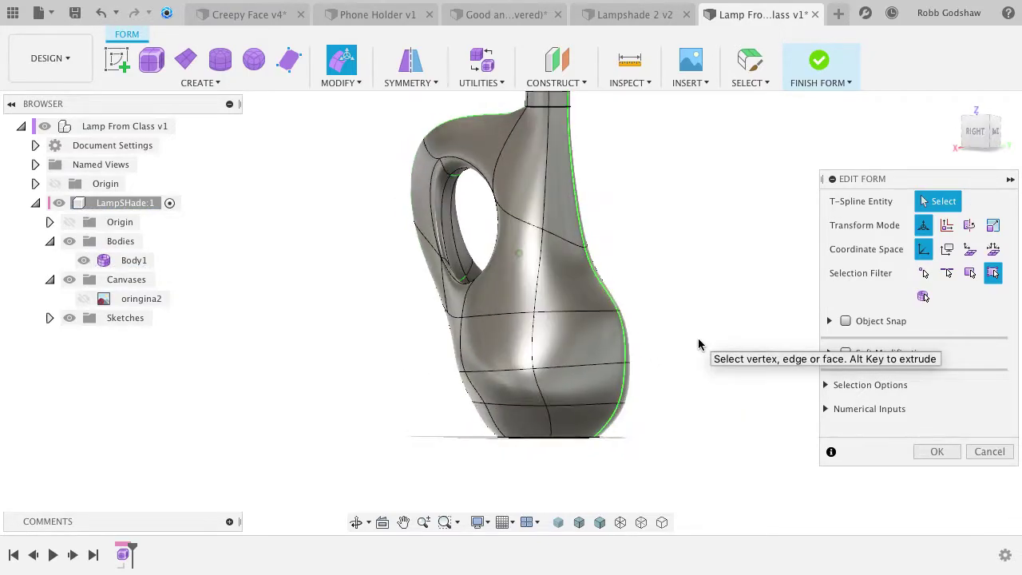
{"action": "left_click", "coordinate": [583, 253]}
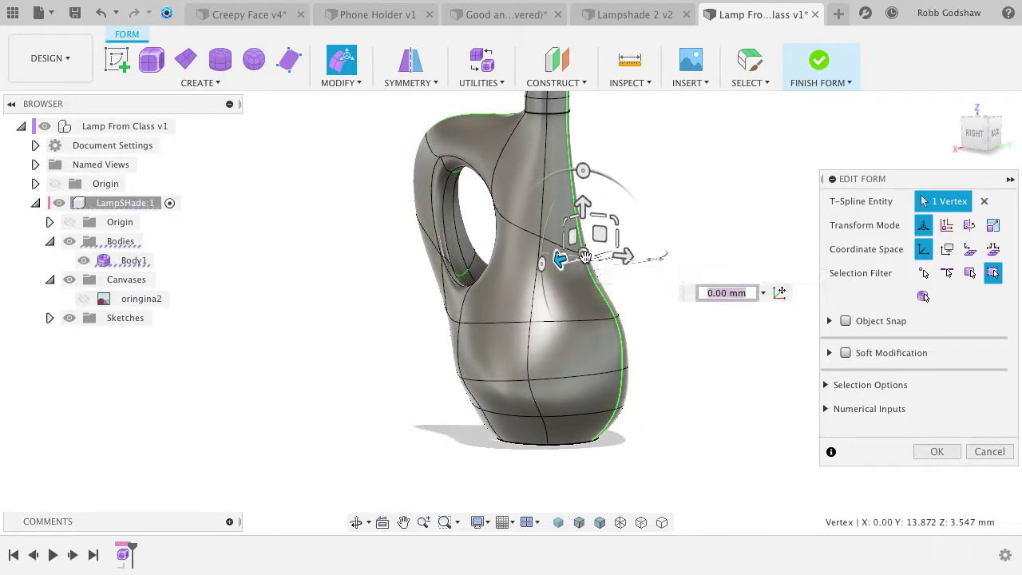
{"action": "mouse_move", "coordinate": [612, 218]}
{"action": "left_mouse_down"}
{"action": "mouse_move", "coordinate": [607, 234]}
{"action": "mouse_move", "coordinate": [666, 218]}
{"action": "mouse_move", "coordinate": [619, 213]}
{"action": "left_mouse_up"}
{"action": "scroll", "coordinate": [651, 299], "scroll_direction": "left", "scroll_amount": 5, "text": "shift"}
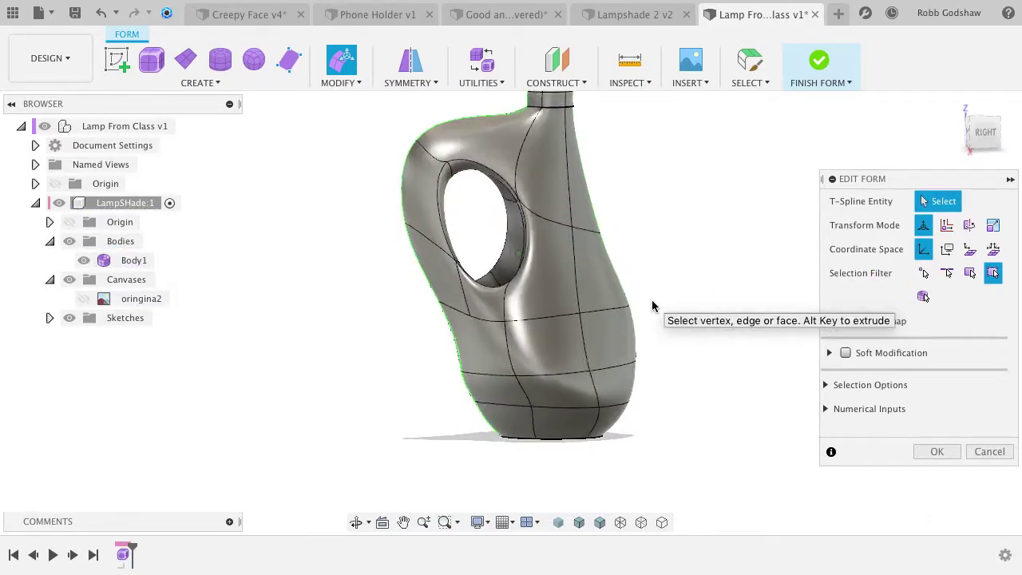
Move the side face below the handle opening 5.441 mm toward the handle and 4.528 mm up.
{"action": "left_click", "coordinate": [537, 333]}
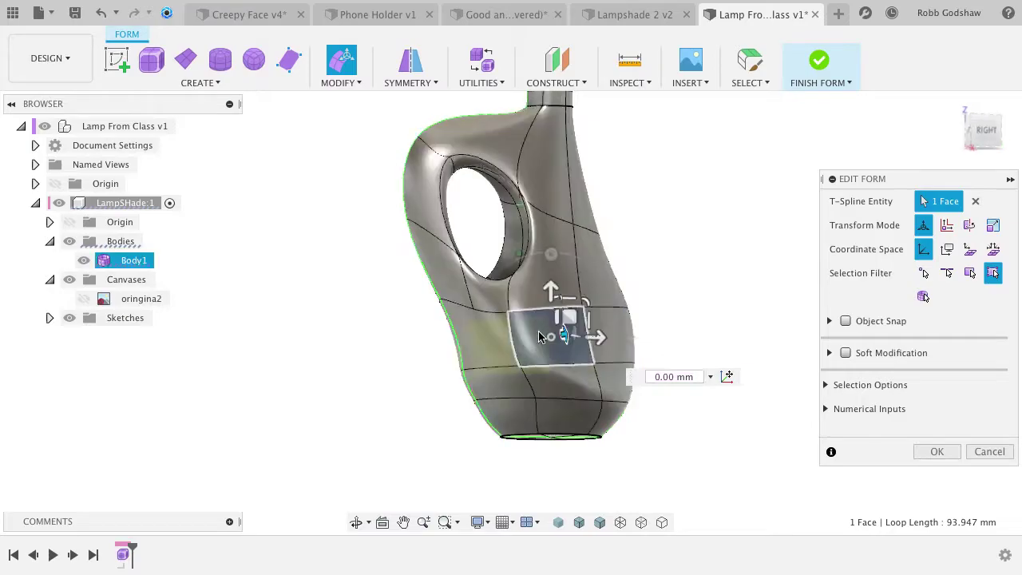
{"action": "scroll", "coordinate": [539, 336], "scroll_direction": "left", "scroll_amount": 5, "text": "shift"}
{"action": "left_click_drag", "start_coordinate": [607, 317], "coordinate": [590, 301]}
{"action": "scroll", "coordinate": [661, 301], "scroll_direction": "left", "scroll_amount": 15, "text": "shift"}
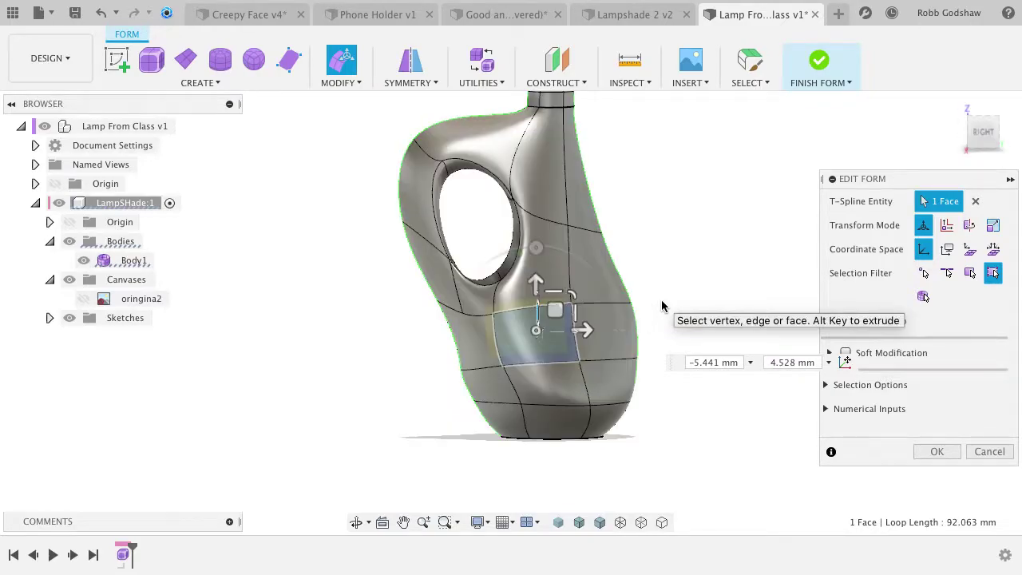
{"action": "scroll", "coordinate": [661, 300], "scroll_direction": "left", "scroll_amount": 5, "text": "shift"}
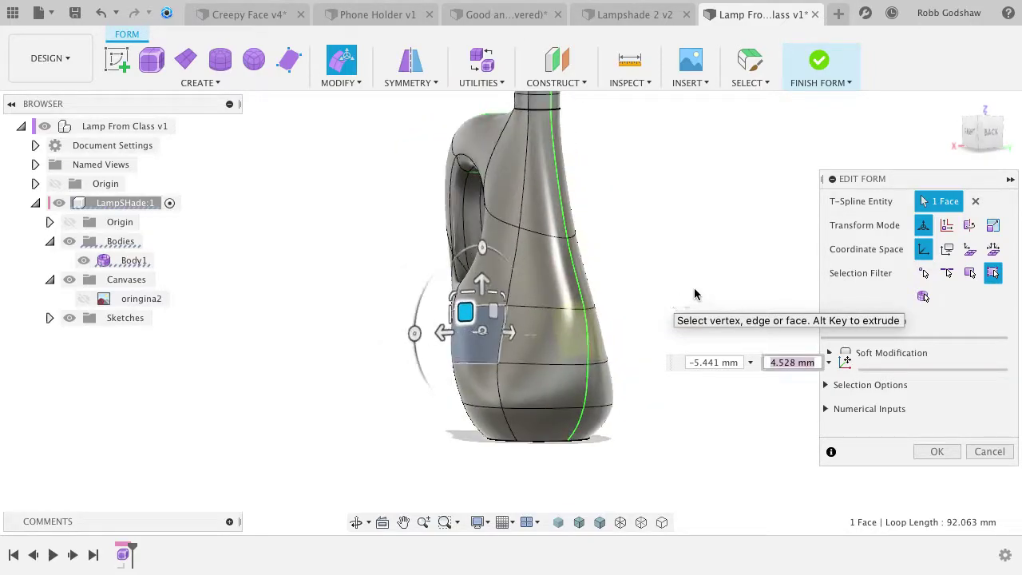
Raise the back symmetry-line vertex at the shoulder 16.857 mm and move it 14.965 mm outward to fill out the back.
{"action": "left_click", "coordinate": [565, 236]}
{"action": "scroll", "coordinate": [575, 222], "scroll_direction": "left", "scroll_amount": 5, "text": "shift"}
{"action": "left_click_drag", "start_coordinate": [619, 214], "coordinate": [658, 164]}
{"action": "scroll", "coordinate": [662, 217], "scroll_direction": "right", "scroll_amount": 5, "text": "shift"}
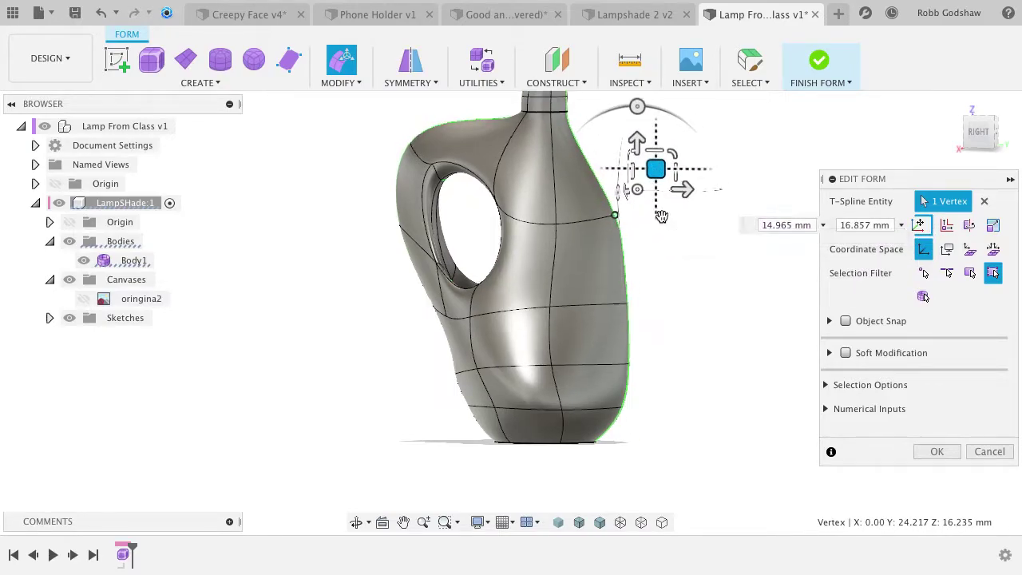
{"action": "scroll", "coordinate": [662, 217], "scroll_direction": "left", "scroll_amount": 5, "text": "shift"}
{"action": "scroll", "coordinate": [662, 217], "scroll_direction": "right", "scroll_amount": 2, "text": "shift"}
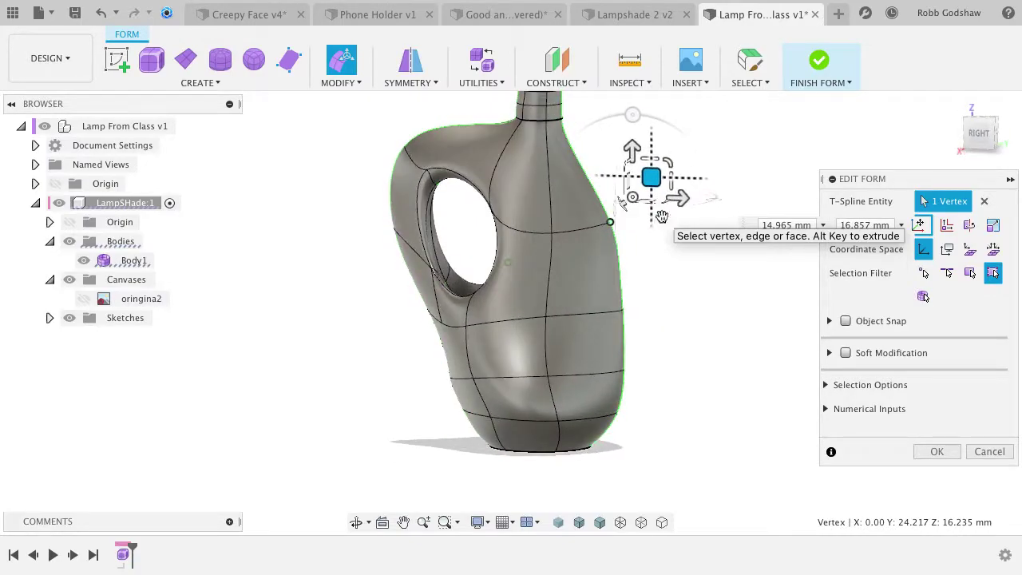
Examine the handle opening and surrounding faces from several angles, including from above and close up.
{"action": "scroll", "coordinate": [662, 217], "scroll_direction": "up", "scroll_amount": 3}
{"action": "mouse_move", "coordinate": [632, 177]}
{"action": "left_mouse_down"}
{"action": "mouse_move", "coordinate": [632, 112]}
{"action": "mouse_move", "coordinate": [636, 182]}
{"action": "left_mouse_up"}
{"action": "scroll", "coordinate": [513, 353], "scroll_direction": "left", "scroll_amount": 5, "text": "shift"}
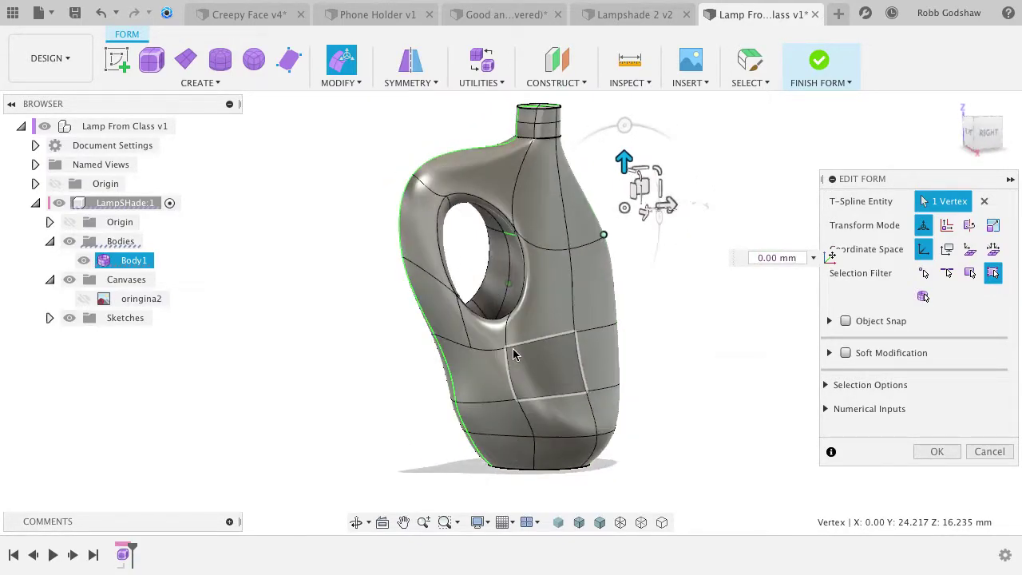
{"action": "scroll", "coordinate": [513, 354], "scroll_direction": "up", "scroll_amount": 5, "text": "shift"}
{"action": "scroll", "coordinate": [513, 354], "scroll_direction": "right", "scroll_amount": 5, "text": "shift"}
{"action": "scroll", "coordinate": [514, 354], "scroll_direction": "right", "scroll_amount": 5, "text": "shift"}
{"action": "scroll", "coordinate": [513, 353], "scroll_direction": "left", "scroll_amount": 10, "text": "shift"}
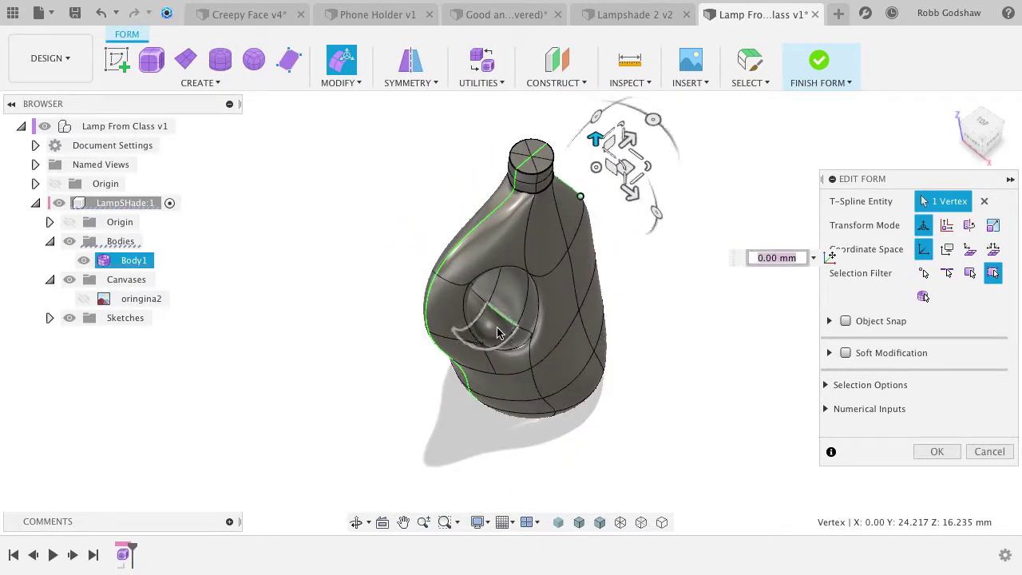
{"action": "scroll", "coordinate": [497, 333], "scroll_direction": "down", "scroll_amount": 5, "text": "shift"}
{"action": "scroll", "coordinate": [497, 333], "scroll_direction": "right", "scroll_amount": 5, "text": "shift"}
{"action": "scroll", "coordinate": [497, 332], "scroll_direction": "up", "scroll_amount": 5}
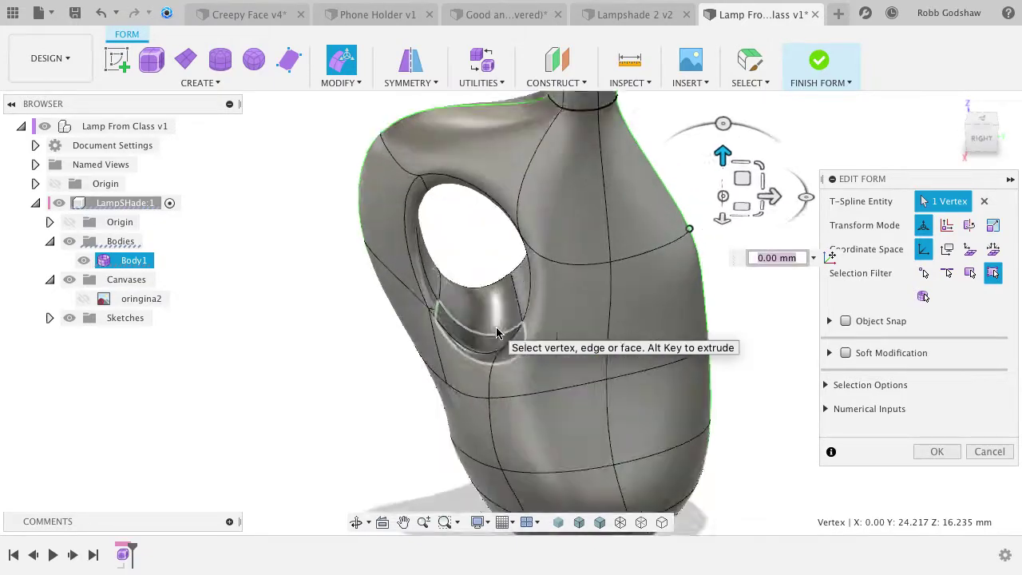
Raise the face at the lower rim of the handle opening 13.833 mm.
{"action": "left_click", "coordinate": [489, 356]}
{"action": "scroll", "coordinate": [503, 276], "scroll_direction": "right", "scroll_amount": 5, "text": "shift"}
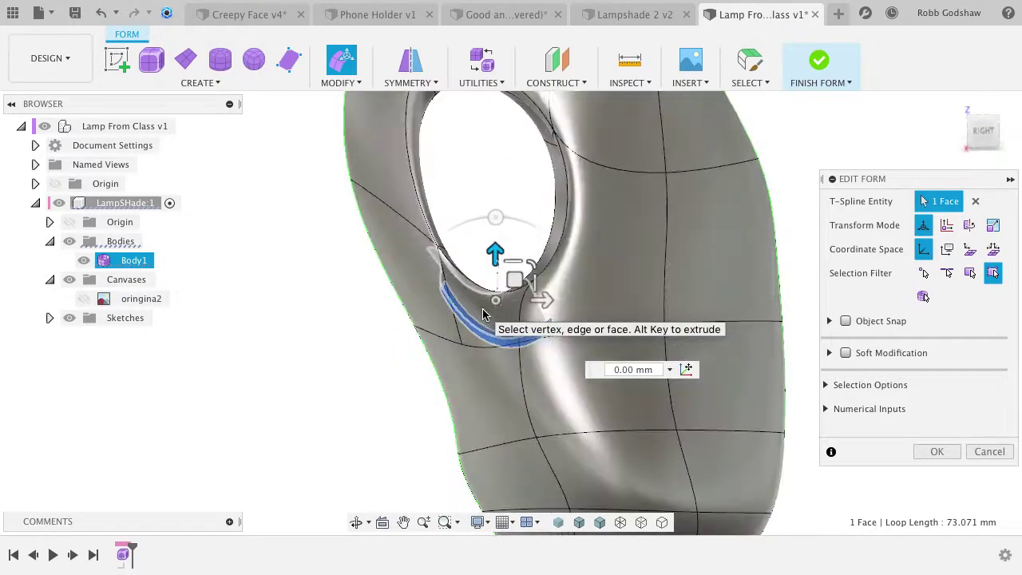
{"action": "left_click_drag", "start_coordinate": [506, 272], "coordinate": [505, 201]}
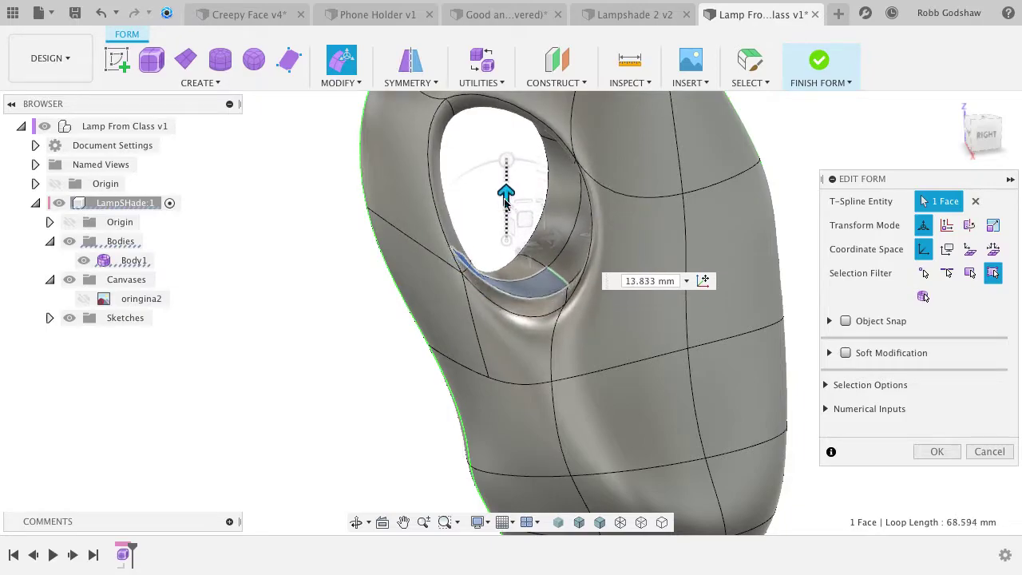
Smooth the three faces at and just below the lower rim of the handle opening with a smoothing value of 0.831.
{"action": "left_click", "coordinate": [515, 312], "text": "shift"}
{"action": "left_click", "coordinate": [515, 306], "text": "shift"}
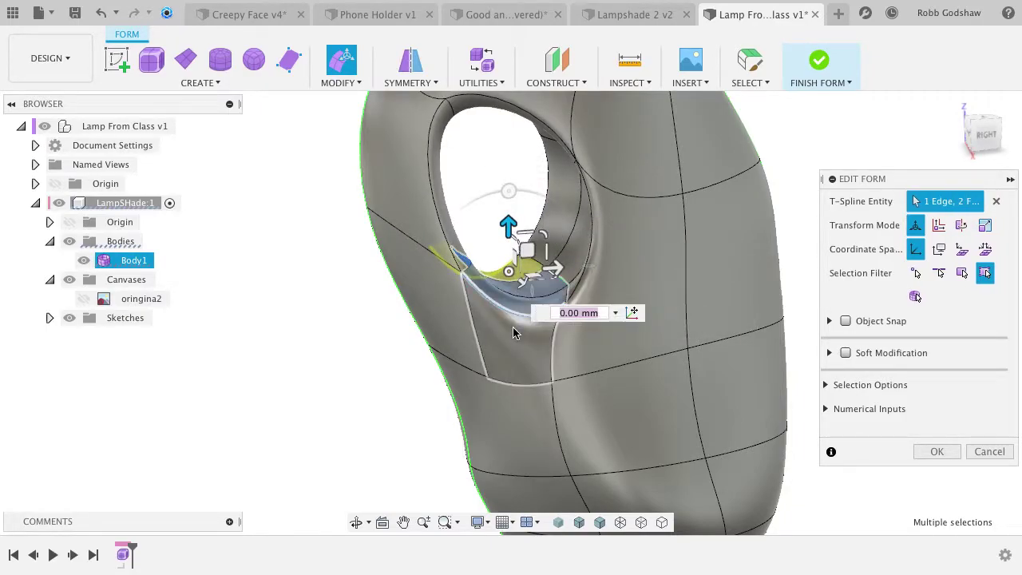
{"action": "left_click", "coordinate": [513, 332], "text": "shift"}
{"action": "left_click", "coordinate": [341, 80]}
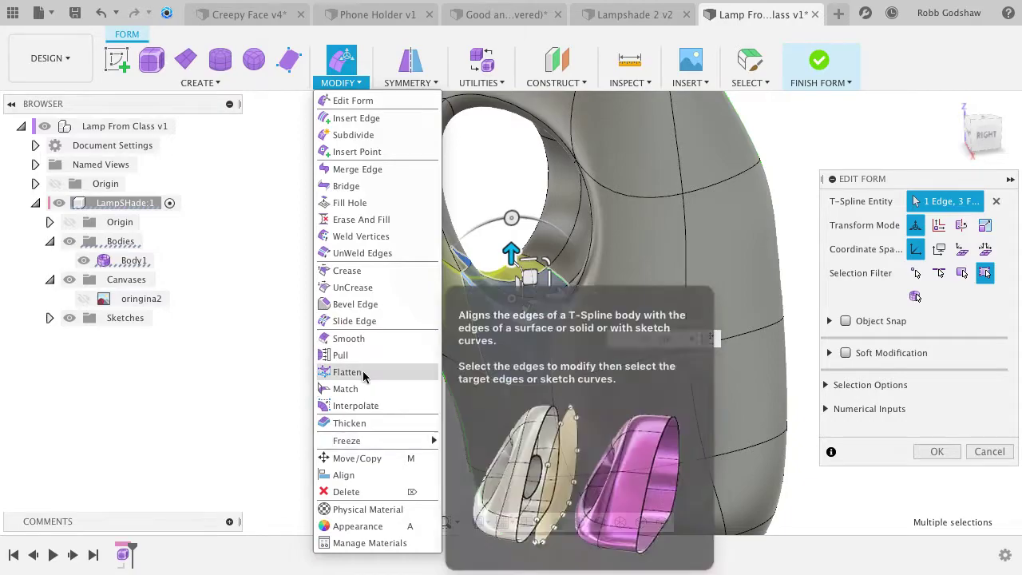
{"action": "left_click", "coordinate": [358, 338]}
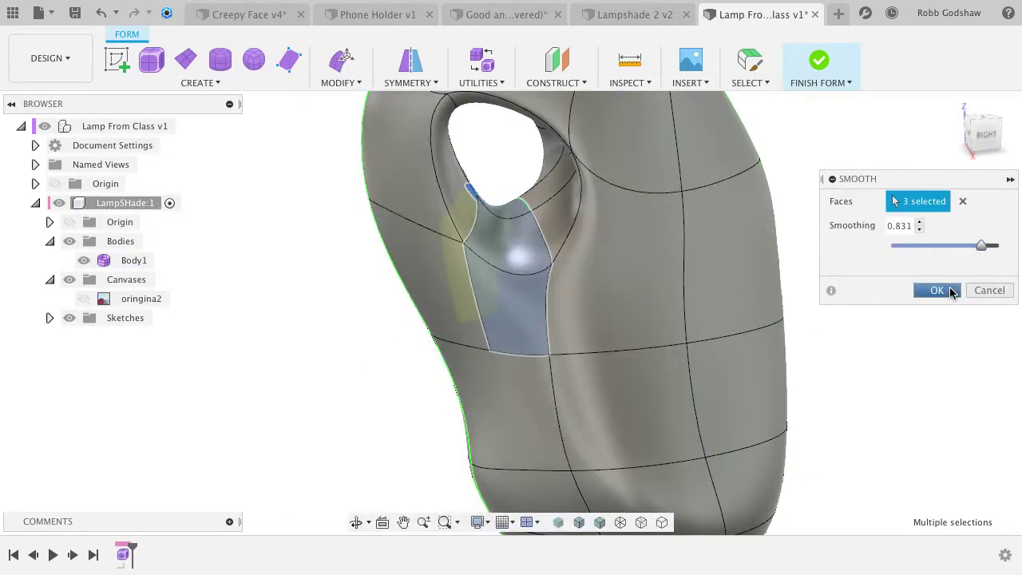
{"action": "left_click", "coordinate": [938, 290]}
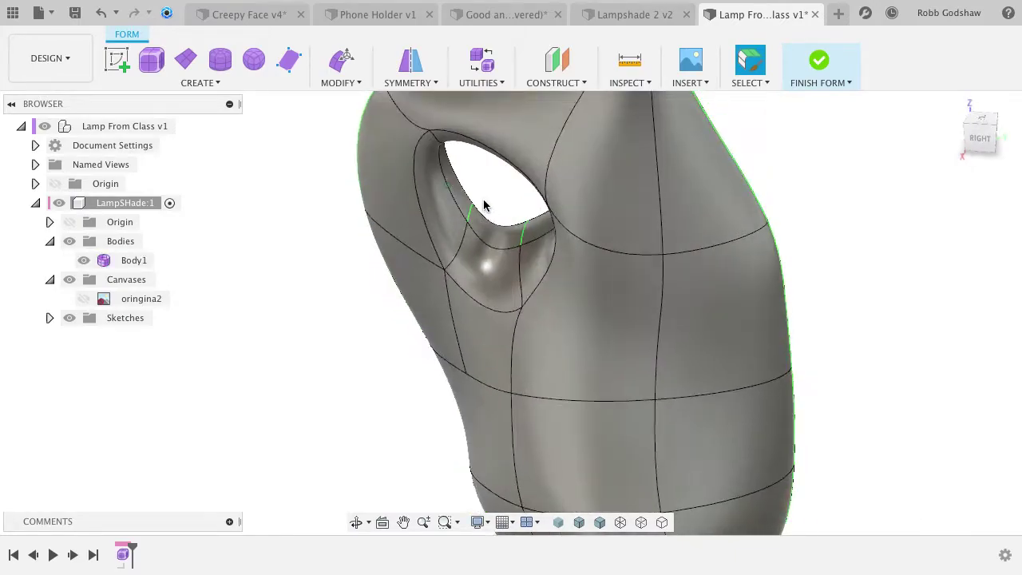
Lower the short edge inside the bottom of the handle opening 4.833 mm, and pull it further down together with the adjoining edge.
{"action": "scroll", "coordinate": [483, 206], "scroll_direction": "up", "scroll_amount": 2, "text": "shift"}
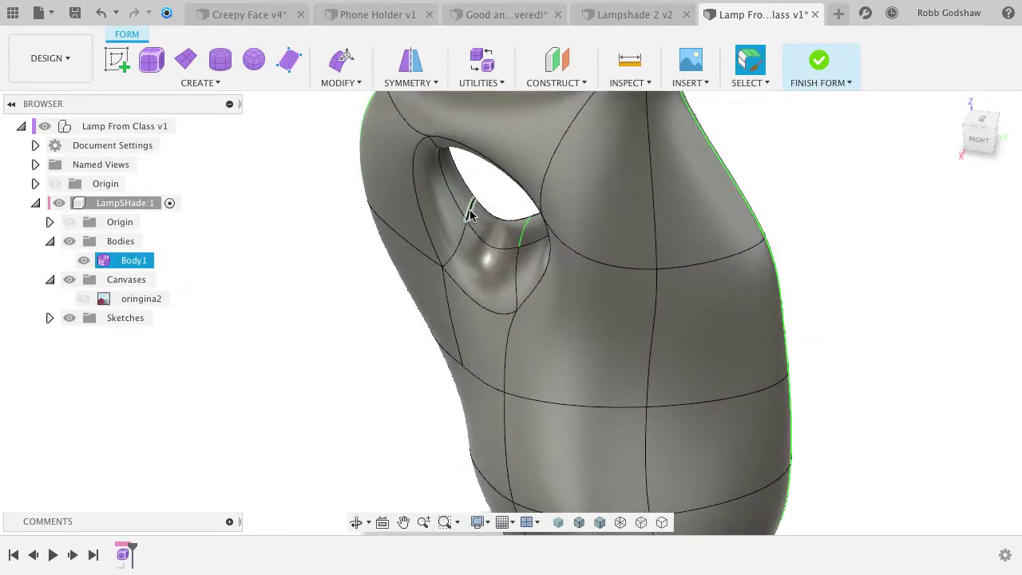
{"action": "left_click", "coordinate": [349, 62]}
{"action": "mouse_move", "coordinate": [469, 184]}
{"action": "left_mouse_down"}
{"action": "mouse_move", "coordinate": [465, 172]}
{"action": "mouse_move", "coordinate": [464, 297]}
{"action": "mouse_move", "coordinate": [470, 192]}
{"action": "left_mouse_up"}
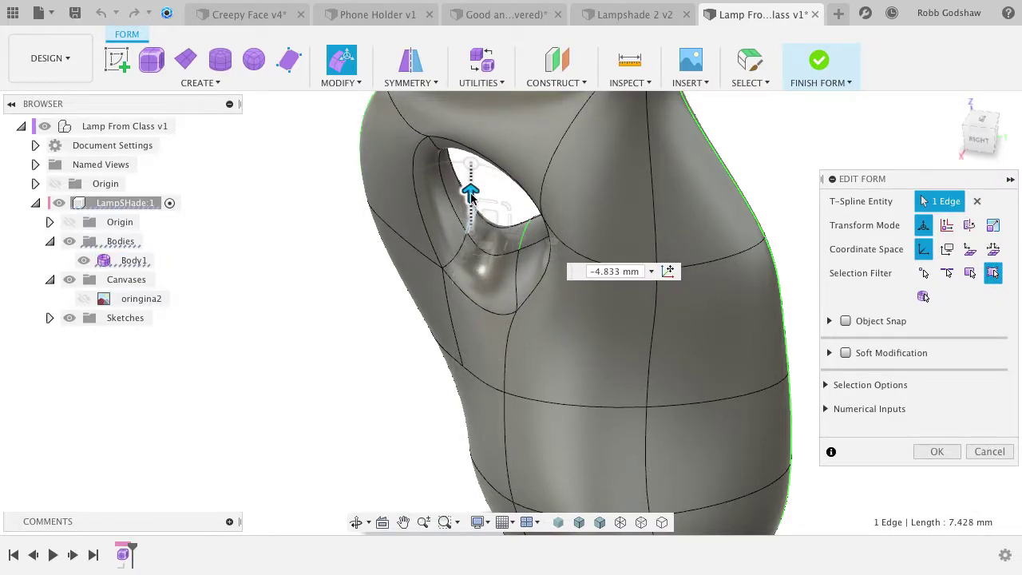
{"action": "left_click", "coordinate": [452, 266], "text": "shift"}
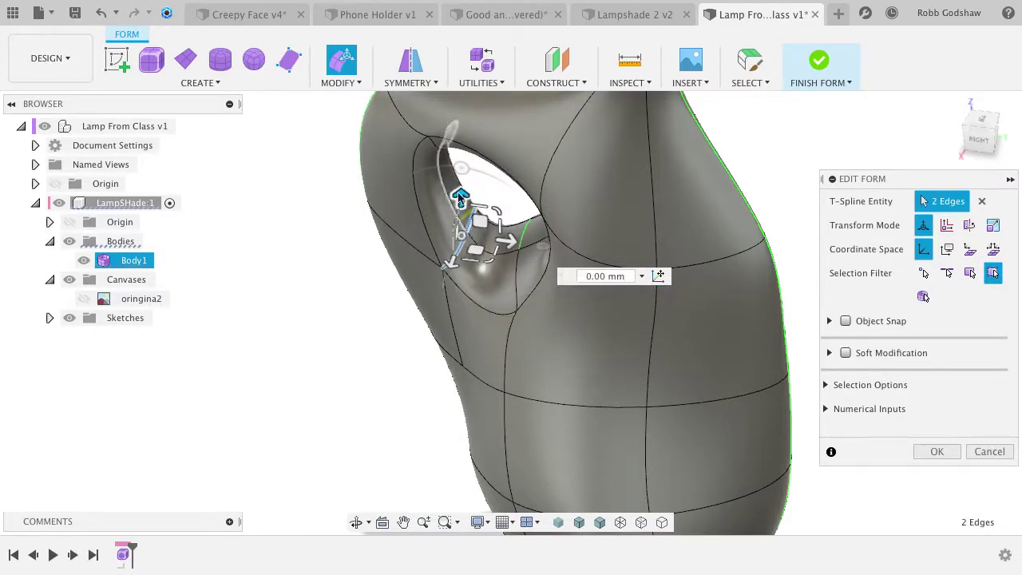
{"action": "left_click_drag", "start_coordinate": [460, 197], "coordinate": [460, 264]}
{"action": "left_click", "coordinate": [375, 343]}
Examine the whole bottle from all sides, checking the shape of the handle opening, body and base.
{"action": "scroll", "coordinate": [375, 343], "scroll_direction": "down", "scroll_amount": 5, "text": "shift"}
{"action": "scroll", "coordinate": [375, 343], "scroll_direction": "down", "scroll_amount": 5}
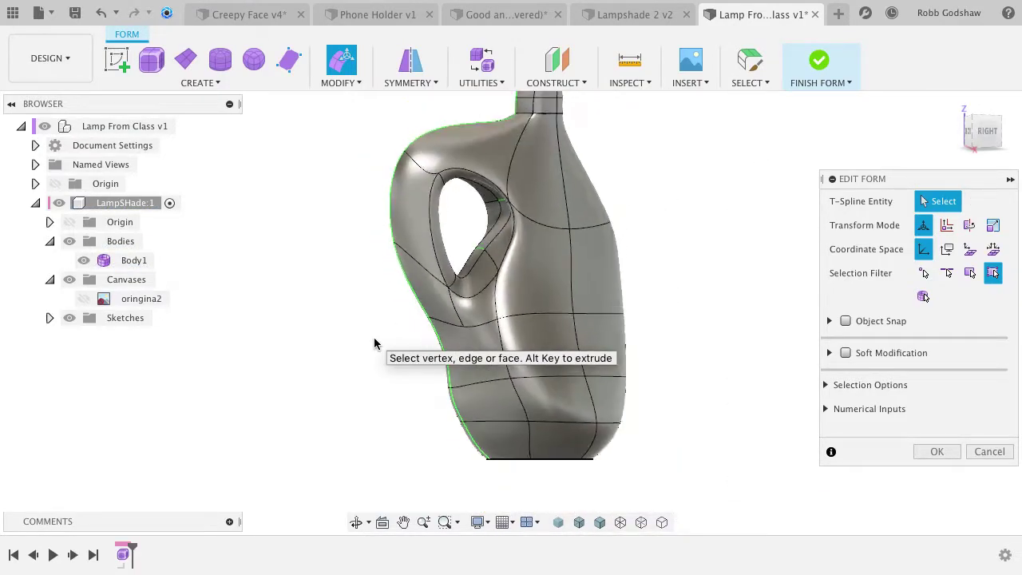
{"action": "scroll", "coordinate": [373, 343], "scroll_direction": "right", "scroll_amount": 10, "text": "shift"}
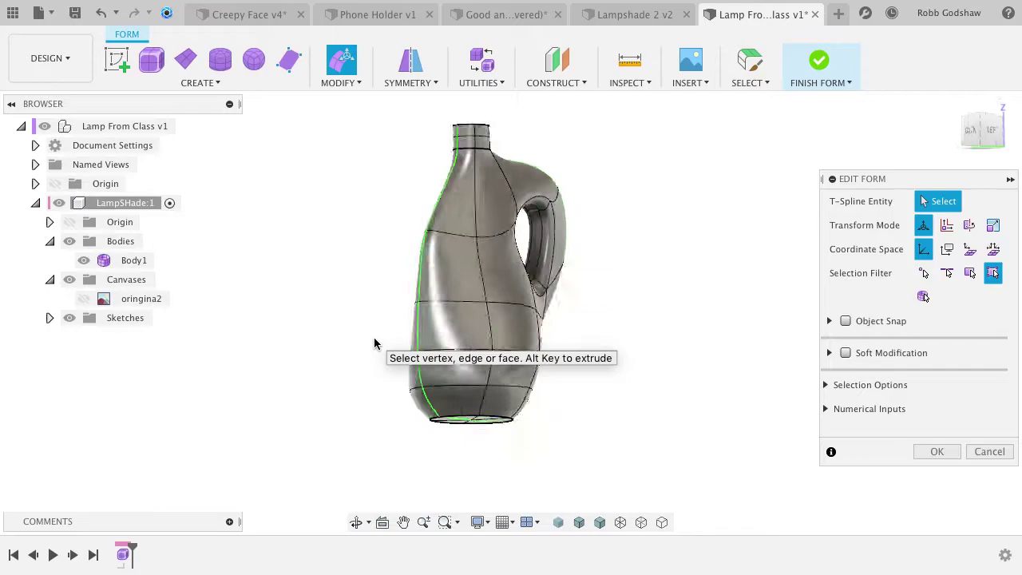
{"action": "scroll", "coordinate": [374, 344], "scroll_direction": "left", "scroll_amount": 5, "text": "shift"}
{"action": "scroll", "coordinate": [374, 343], "scroll_direction": "right", "scroll_amount": 3, "text": "shift"}
{"action": "scroll", "coordinate": [395, 321], "scroll_direction": "right", "scroll_amount": 10, "text": "shift"}
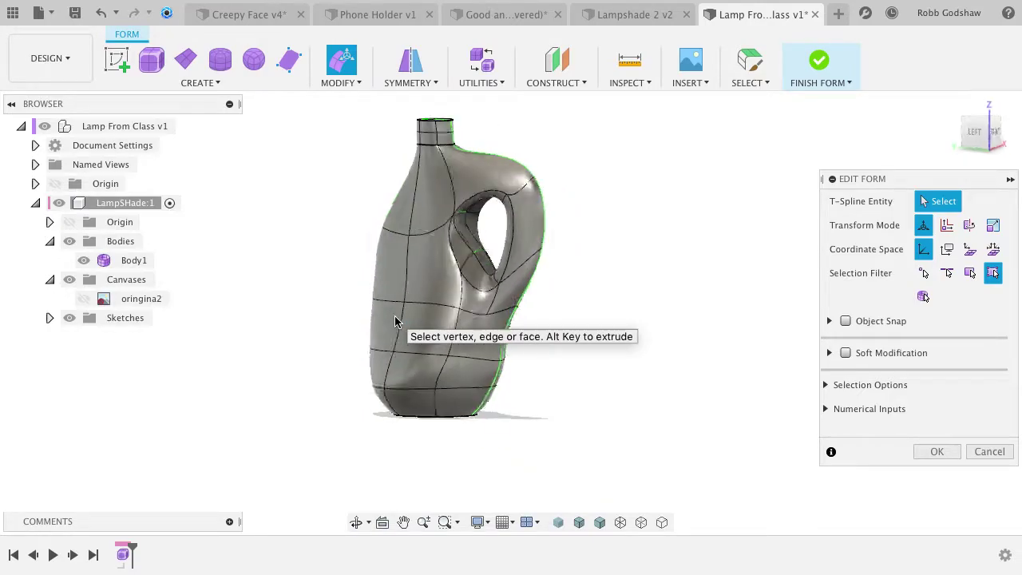
{"action": "scroll", "coordinate": [395, 322], "scroll_direction": "right", "scroll_amount": 10, "text": "shift"}
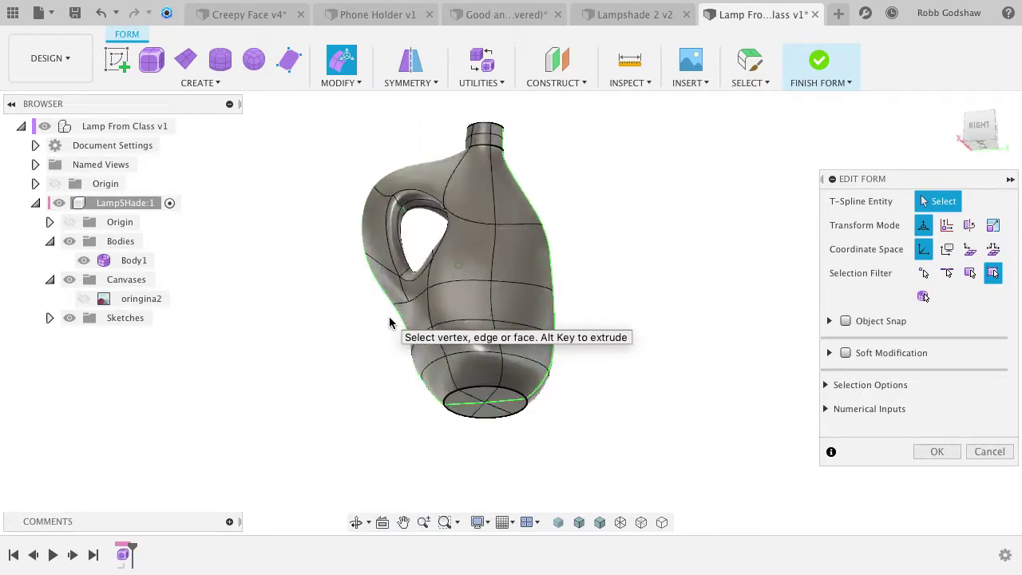
{"action": "scroll", "coordinate": [389, 322], "scroll_direction": "right", "scroll_amount": 10, "text": "shift"}
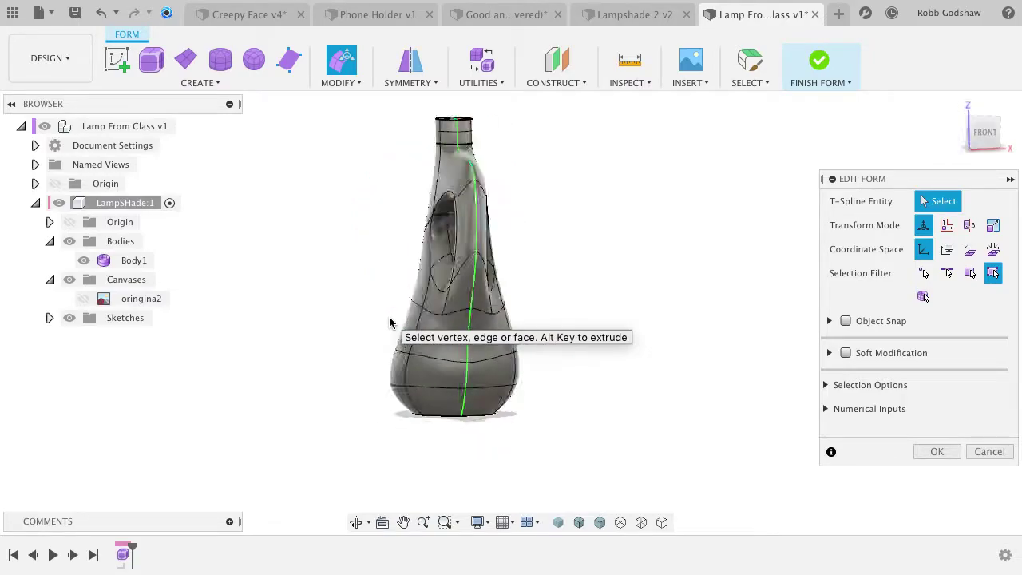
{"action": "scroll", "coordinate": [388, 321], "scroll_direction": "right", "scroll_amount": 10, "text": "shift"}
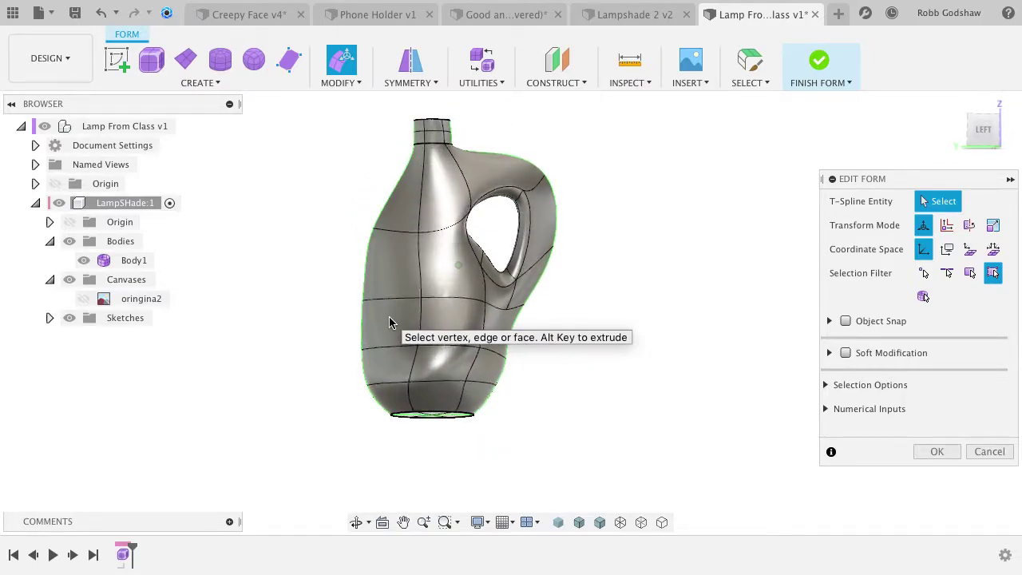
{"action": "scroll", "coordinate": [389, 322], "scroll_direction": "right", "scroll_amount": 10, "text": "shift"}
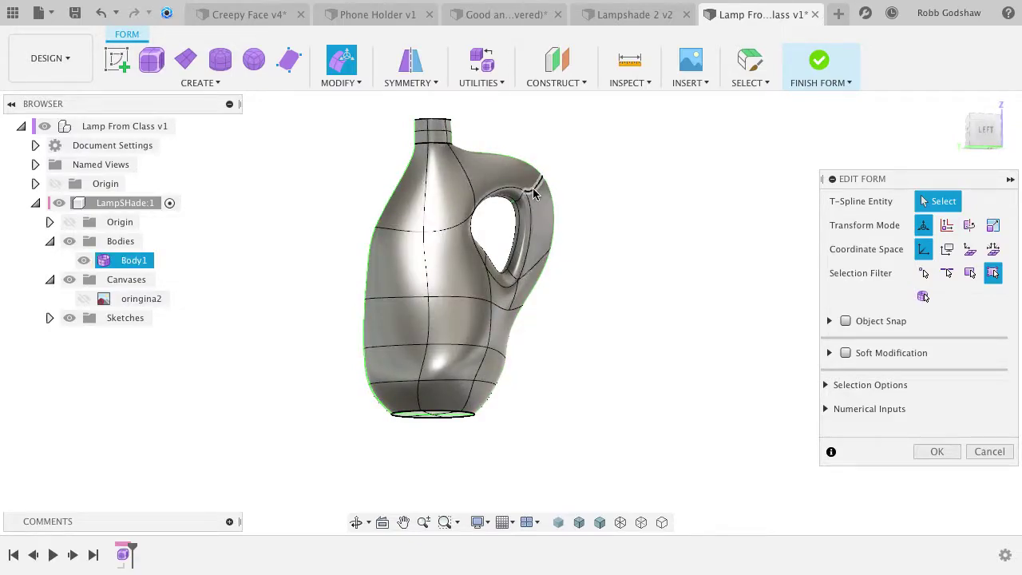
Rotate the lowest symmetry-line edge on the handle side by -27.3 degrees and move it 14.468 mm outward to widen the base.
{"action": "scroll", "coordinate": [510, 380], "scroll_direction": "down", "scroll_amount": 1}
{"action": "scroll", "coordinate": [510, 380], "scroll_direction": "right", "scroll_amount": 5, "text": "shift"}
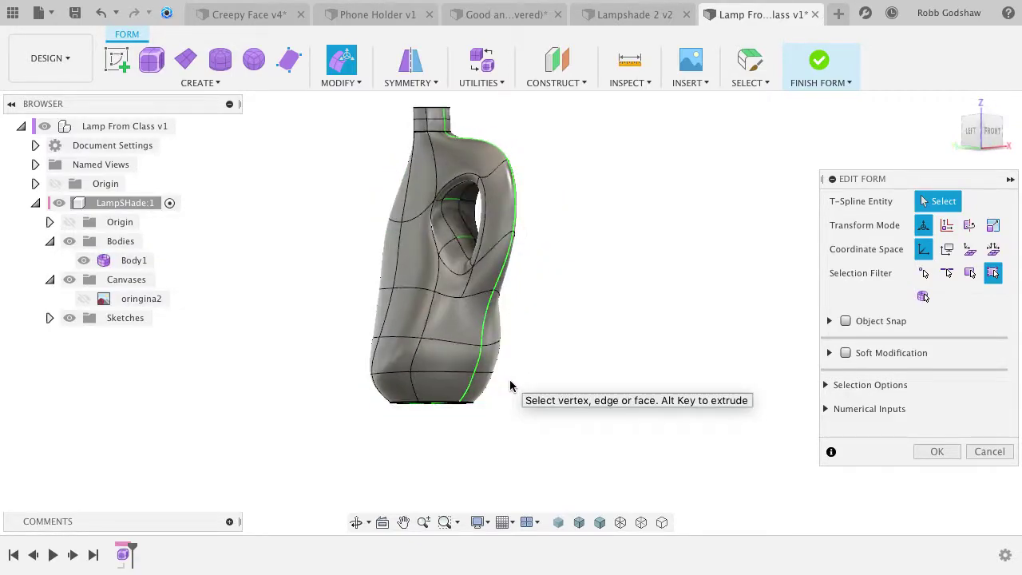
{"action": "left_click", "coordinate": [471, 396]}
{"action": "scroll", "coordinate": [481, 393], "scroll_direction": "left", "scroll_amount": 5, "text": "shift"}
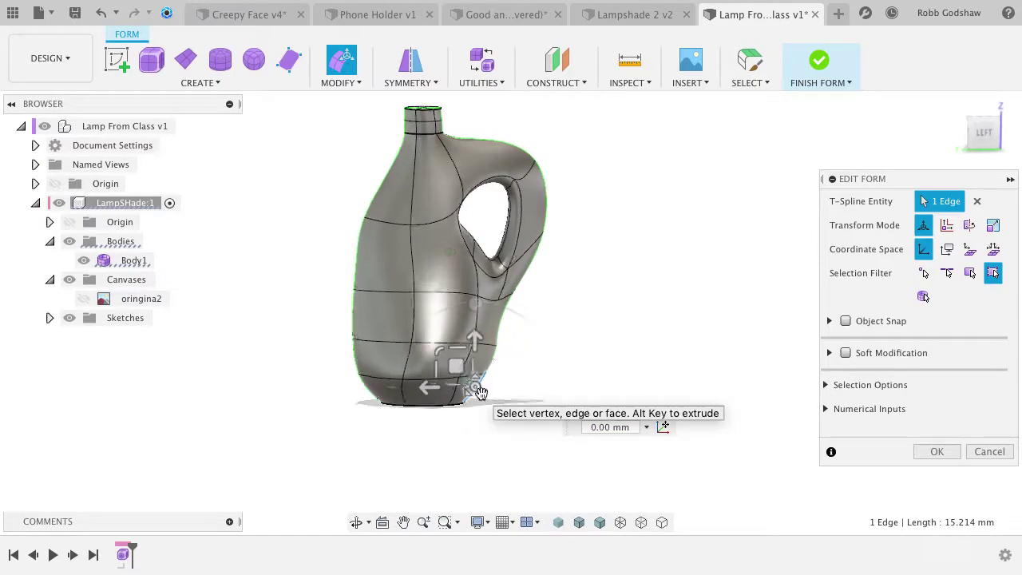
{"action": "scroll", "coordinate": [452, 358], "scroll_direction": "left", "scroll_amount": 2, "text": "shift"}
{"action": "left_click_drag", "start_coordinate": [479, 305], "coordinate": [453, 308]}
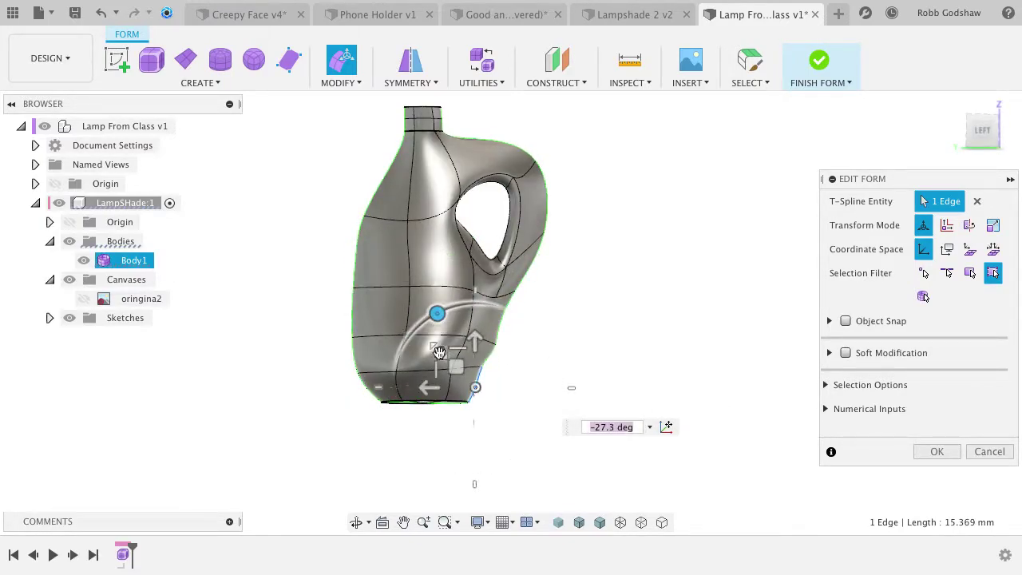
{"action": "left_click_drag", "start_coordinate": [431, 388], "coordinate": [467, 397]}
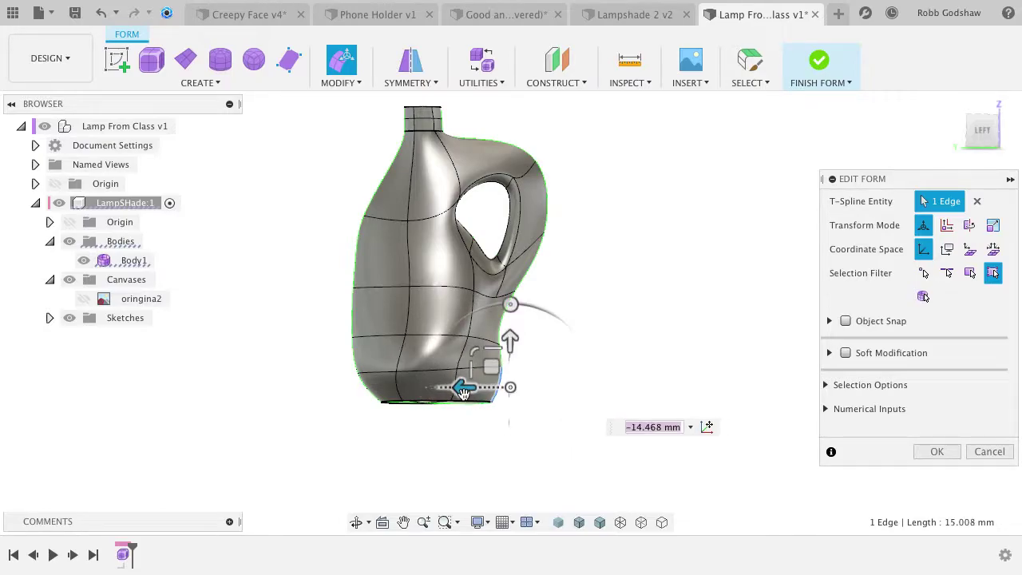
{"action": "scroll", "coordinate": [463, 392], "scroll_direction": "right", "scroll_amount": 5, "text": "shift"}
{"action": "left_click", "coordinate": [621, 342]}
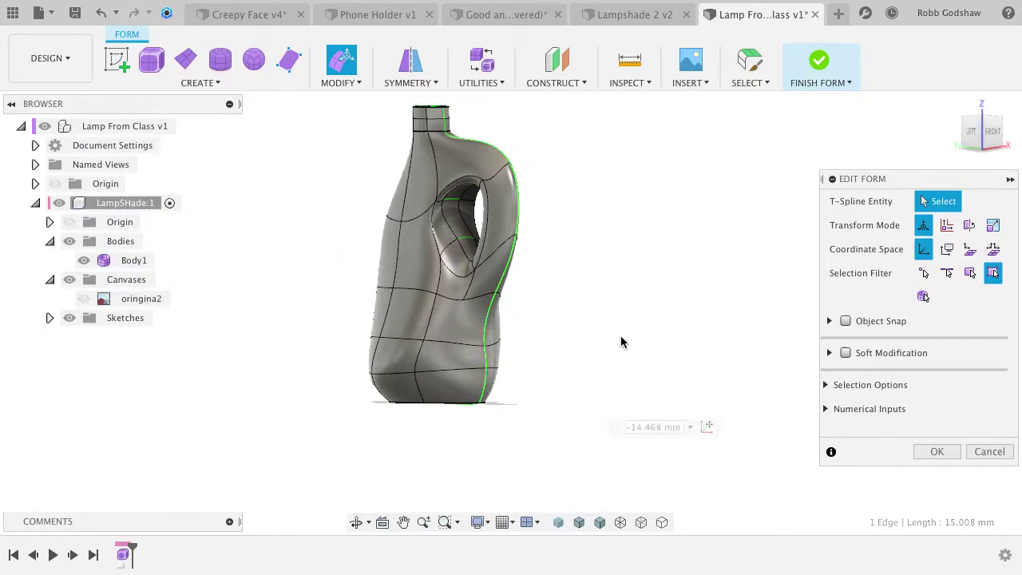
{"action": "left_click", "coordinate": [485, 334]}
{"action": "left_click", "coordinate": [485, 366], "text": "shift"}
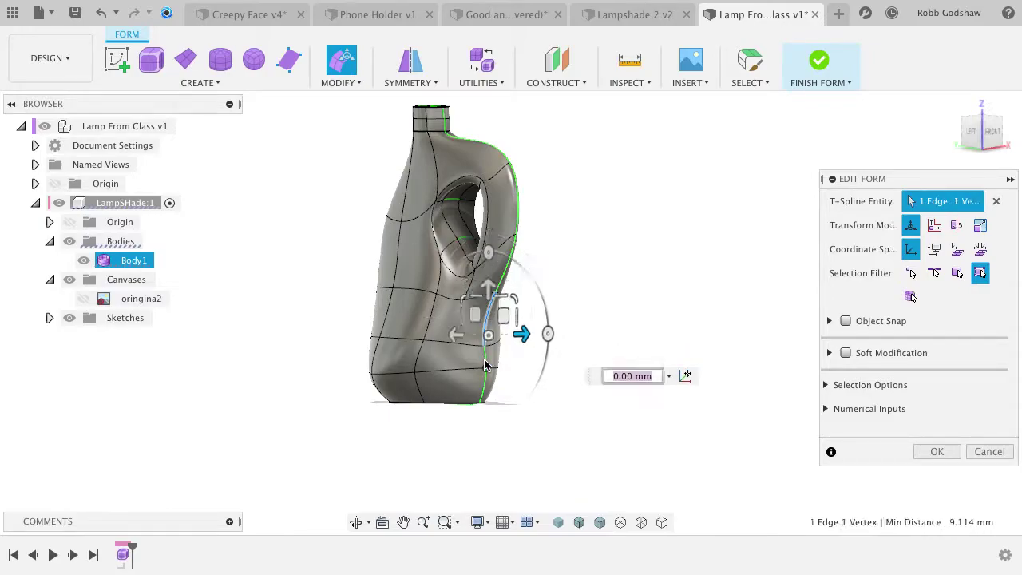
{"action": "left_click", "coordinate": [485, 355], "text": "shift"}
{"action": "left_click", "coordinate": [485, 388], "text": "shift"}
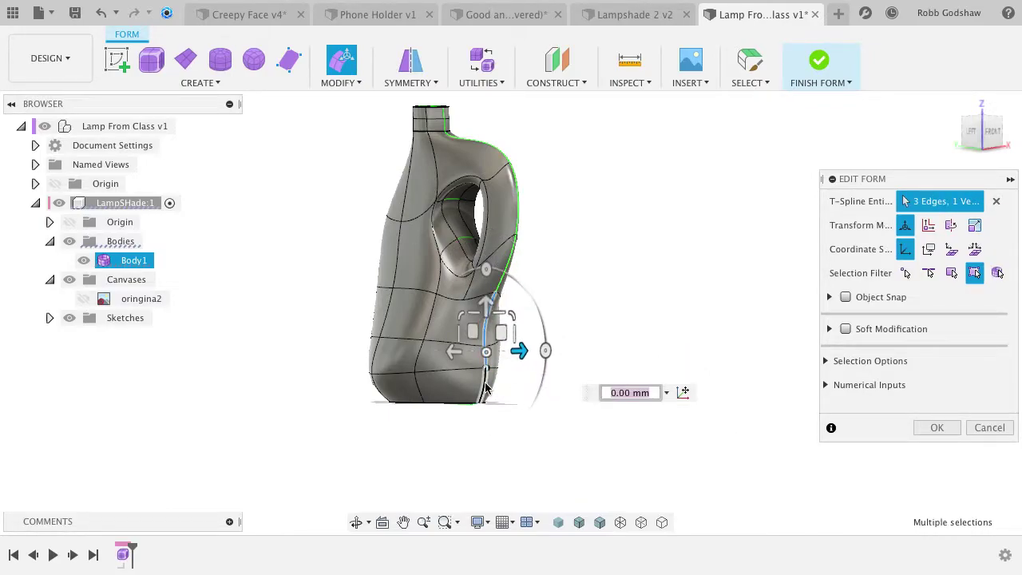
{"action": "left_click", "coordinate": [340, 79]}
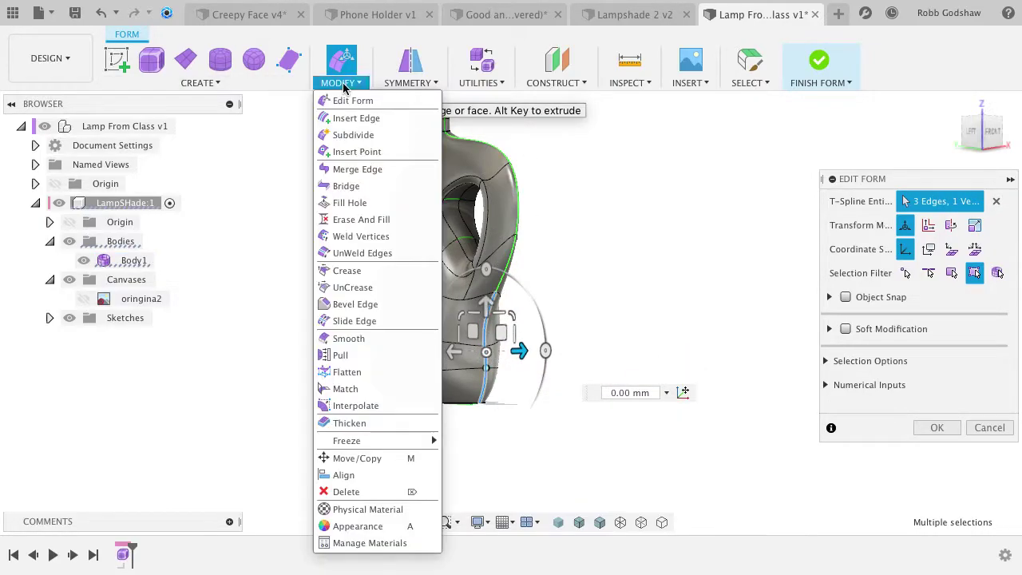
{"action": "left_click", "coordinate": [352, 338]}
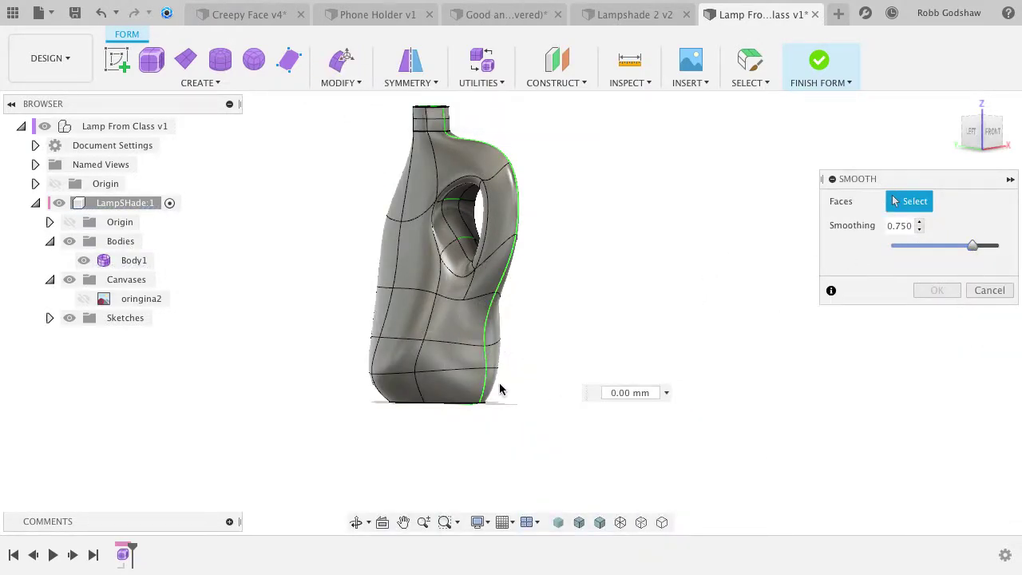
{"action": "left_click", "coordinate": [488, 337]}
{"action": "left_click", "coordinate": [467, 384]}
{"action": "scroll", "coordinate": [527, 387], "scroll_direction": "left", "scroll_amount": 10, "text": "shift"}
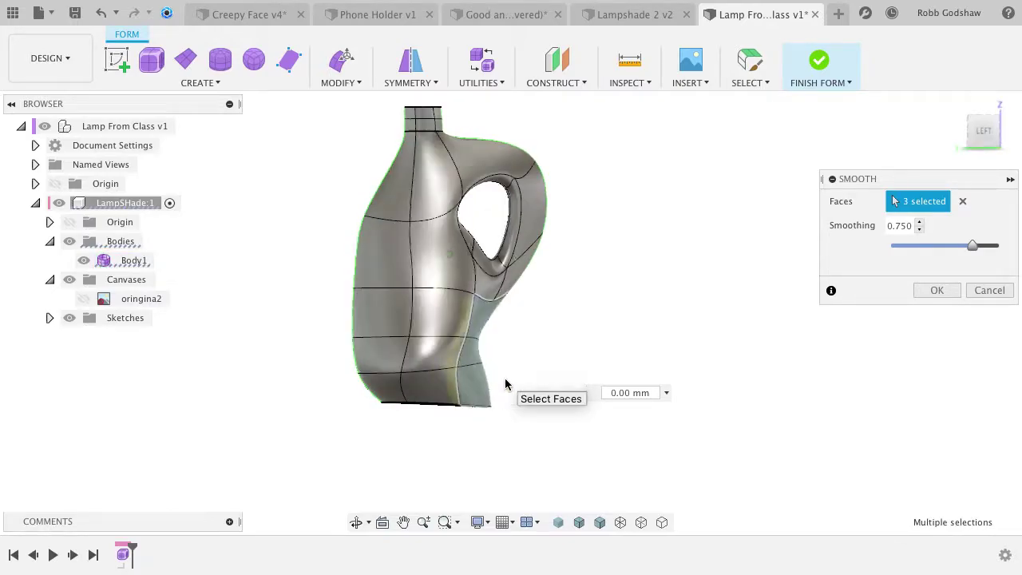
{"action": "left_click", "coordinate": [985, 296]}
Move the symmetry-line vertex below the handle, near the base, 7.561 mm outward and finish editing the form's shape.
{"action": "scroll", "coordinate": [581, 372], "scroll_direction": "right", "scroll_amount": 10, "text": "shift"}
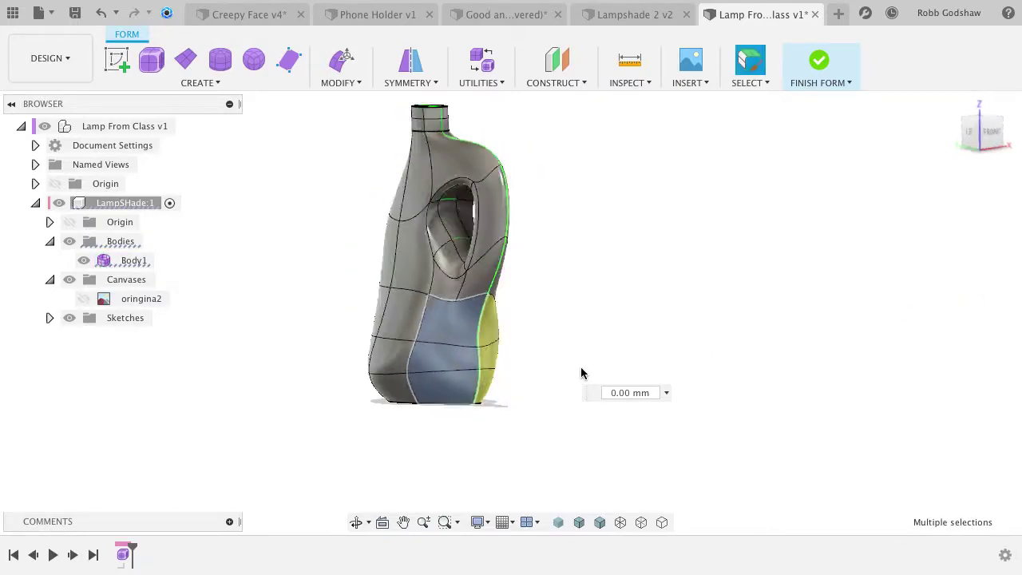
{"action": "left_click", "coordinate": [354, 73]}
{"action": "scroll", "coordinate": [504, 348], "scroll_direction": "left", "scroll_amount": 10, "text": "shift"}
{"action": "mouse_move", "coordinate": [454, 345]}
{"action": "left_mouse_down"}
{"action": "mouse_move", "coordinate": [478, 346]}
{"action": "mouse_move", "coordinate": [462, 341]}
{"action": "left_mouse_up"}
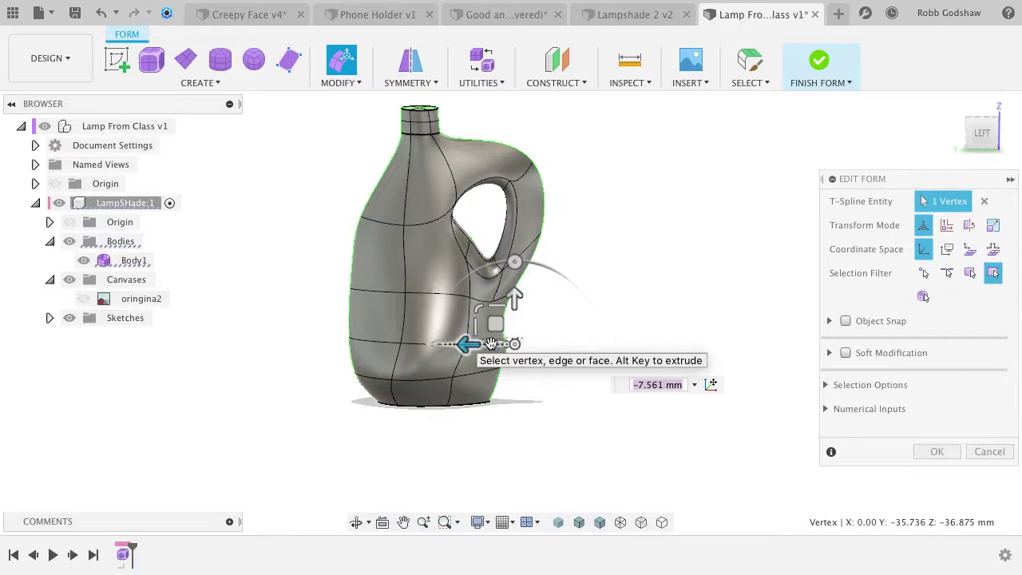
{"action": "key", "text": "Return"}
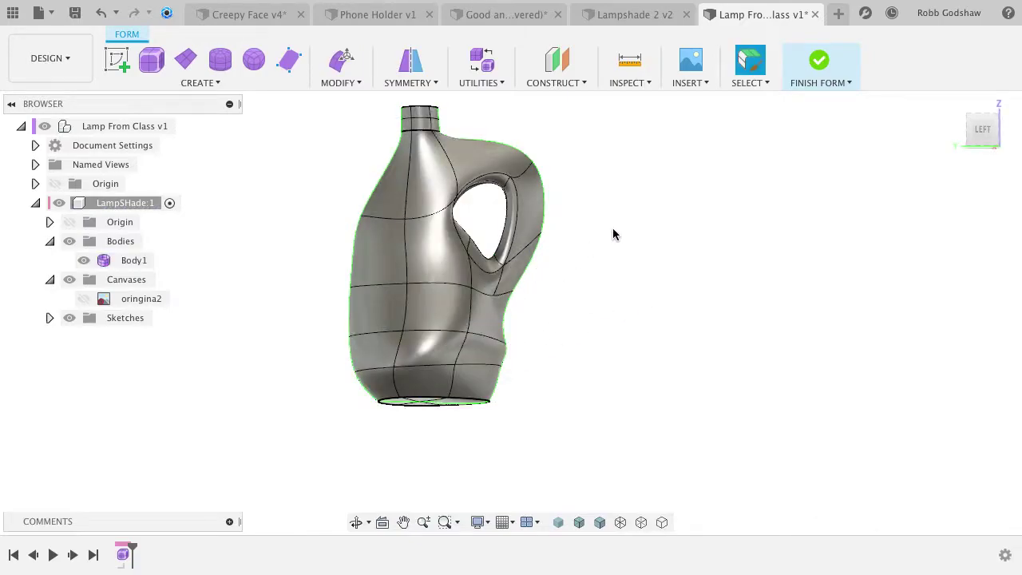
Inspect the sculpted bottle and finish the form to convert it into a solid body.
{"action": "scroll", "coordinate": [614, 234], "scroll_direction": "right", "scroll_amount": 5, "text": "shift"}
{"action": "scroll", "coordinate": [614, 234], "scroll_direction": "left", "scroll_amount": 5, "text": "shift"}
{"action": "scroll", "coordinate": [691, 237], "scroll_direction": "right", "scroll_amount": 5, "text": "shift"}
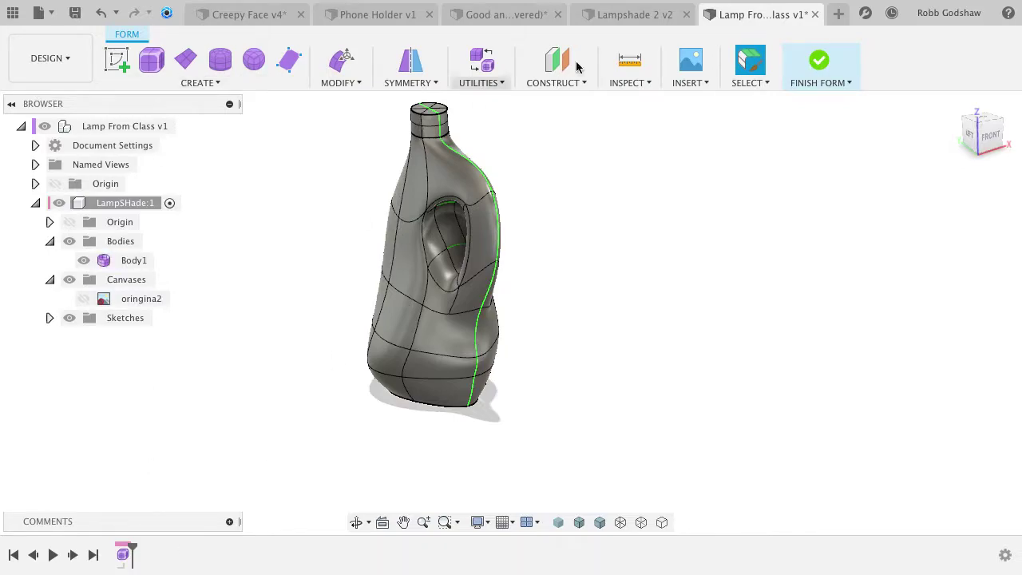
{"action": "left_click", "coordinate": [817, 65]}
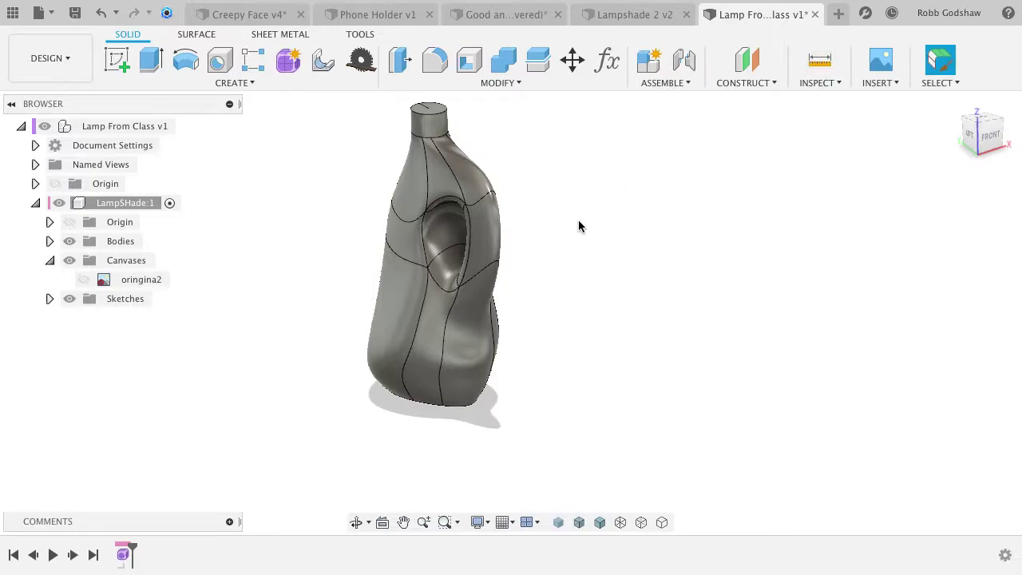
View the solid bottle from several sides, reopen its form for editing and finish the form.
{"action": "scroll", "coordinate": [578, 220], "scroll_direction": "left", "scroll_amount": 5, "text": "shift"}
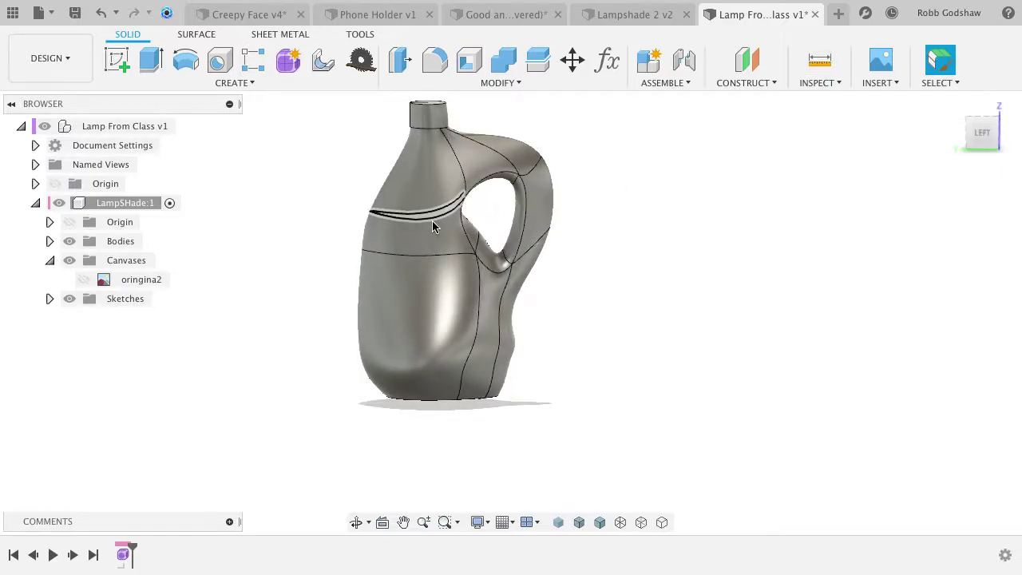
{"action": "scroll", "coordinate": [553, 186], "scroll_direction": "left", "scroll_amount": 10, "text": "shift"}
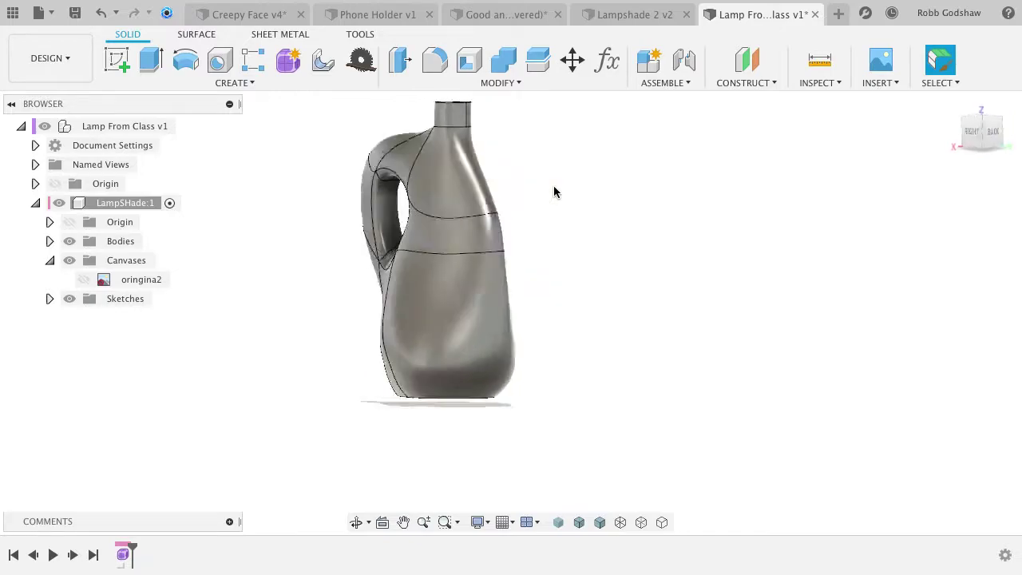
{"action": "scroll", "coordinate": [554, 191], "scroll_direction": "left", "scroll_amount": 10, "text": "shift"}
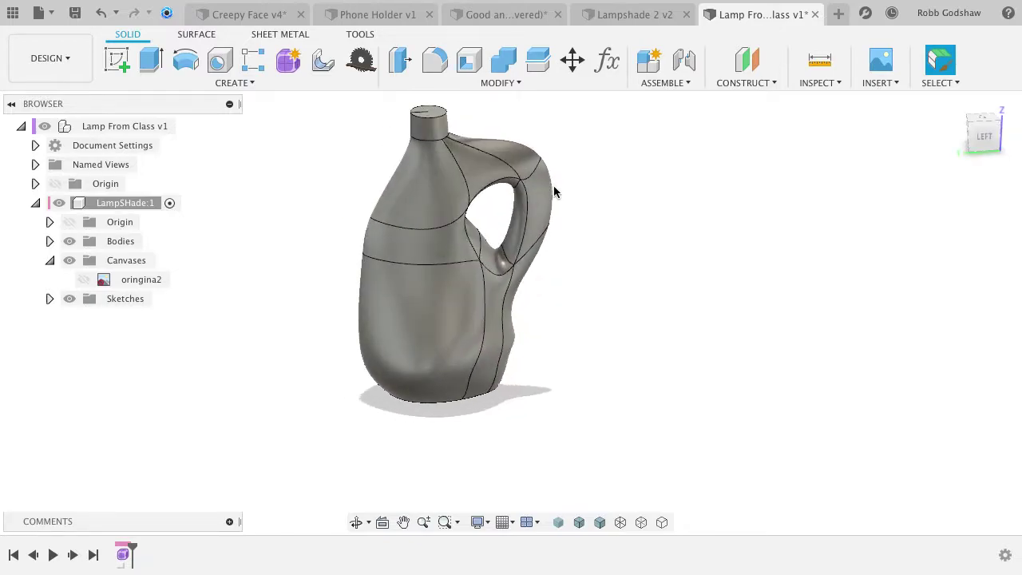
{"action": "right_click", "coordinate": [121, 559]}
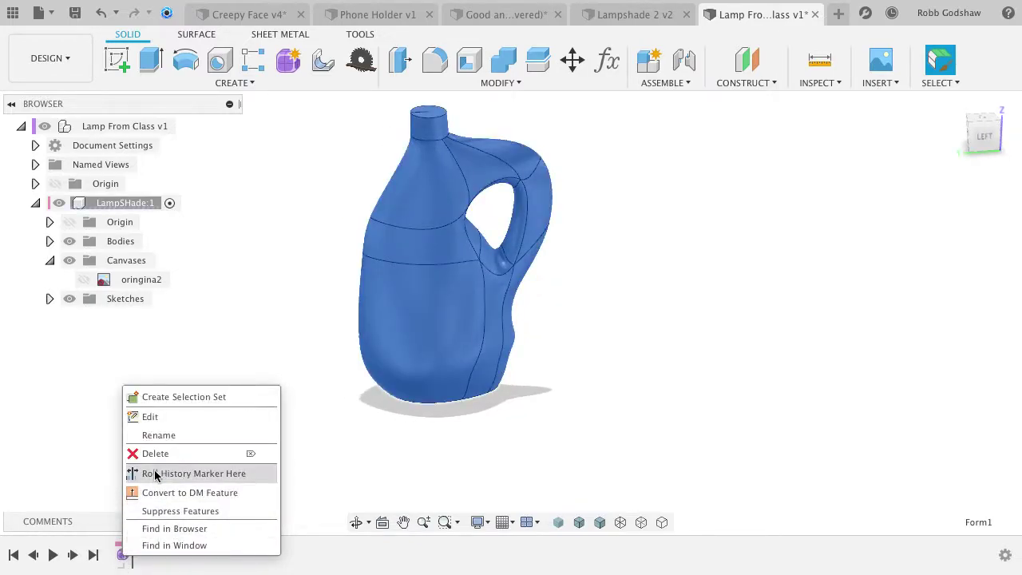
{"action": "left_click", "coordinate": [181, 423]}
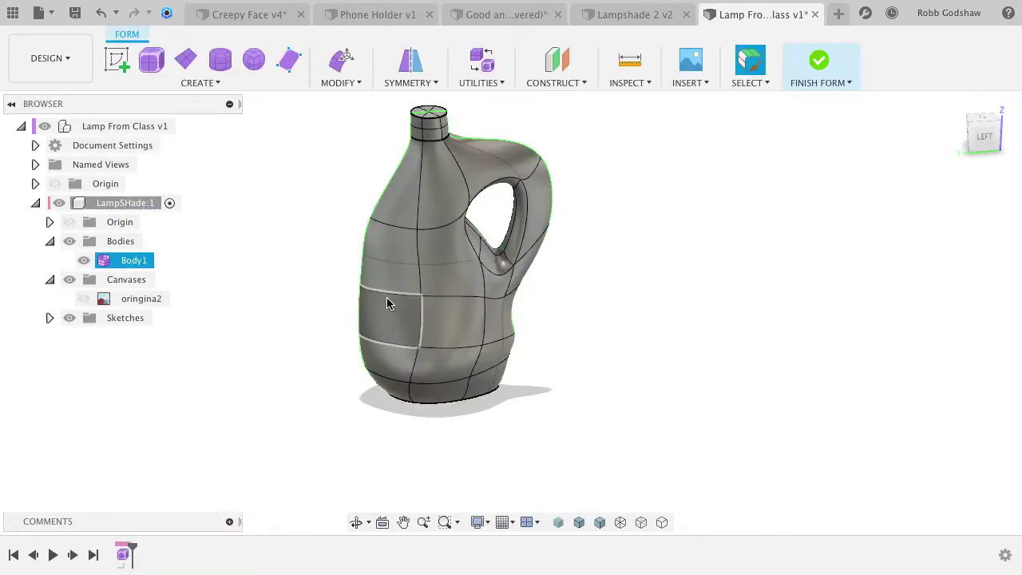
{"action": "left_click", "coordinate": [823, 70]}
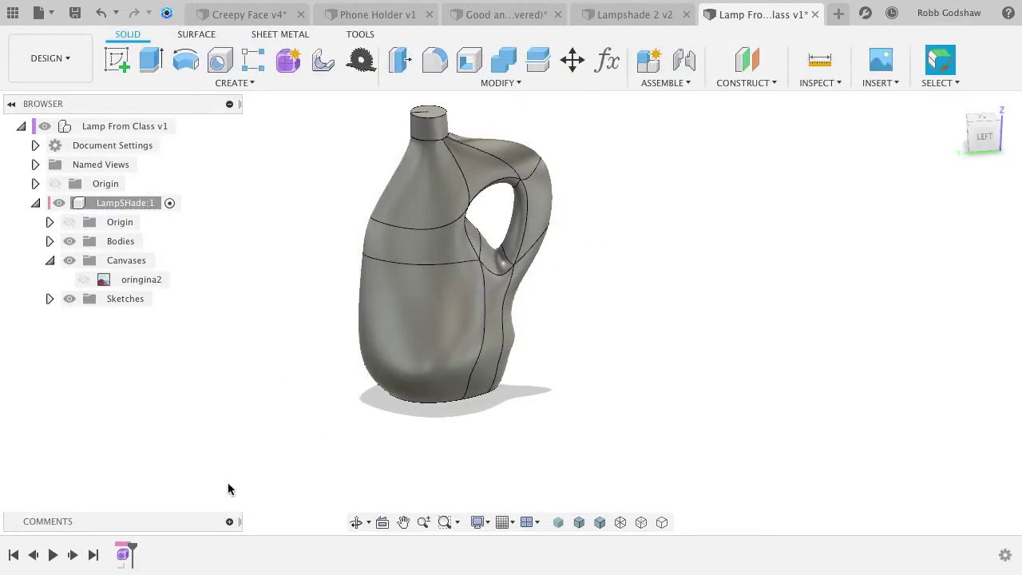
Examine the solid bottle's large lower body face and its overall shape from the back and handle sides.
{"action": "left_click", "coordinate": [432, 310]}
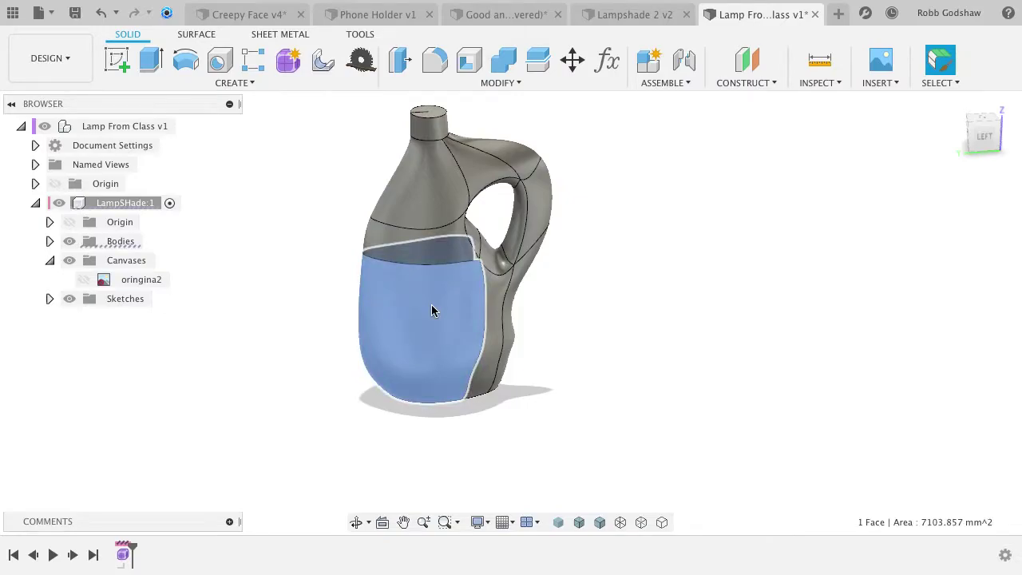
{"action": "scroll", "coordinate": [431, 310], "scroll_direction": "left", "scroll_amount": 5}
{"action": "scroll", "coordinate": [431, 311], "scroll_direction": "left", "scroll_amount": 5, "text": "shift"}
{"action": "scroll", "coordinate": [431, 310], "scroll_direction": "right", "scroll_amount": 5, "text": "shift"}
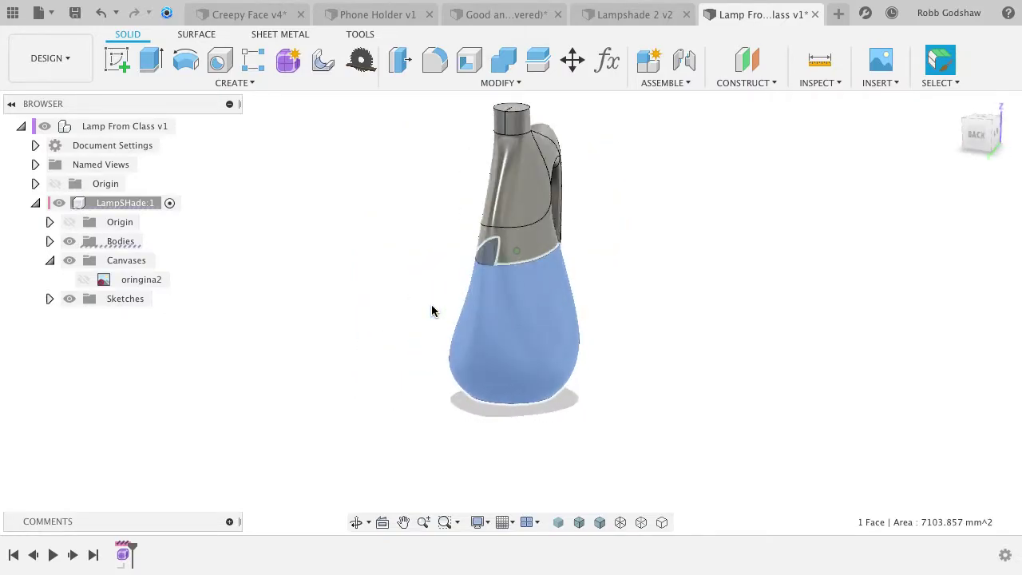
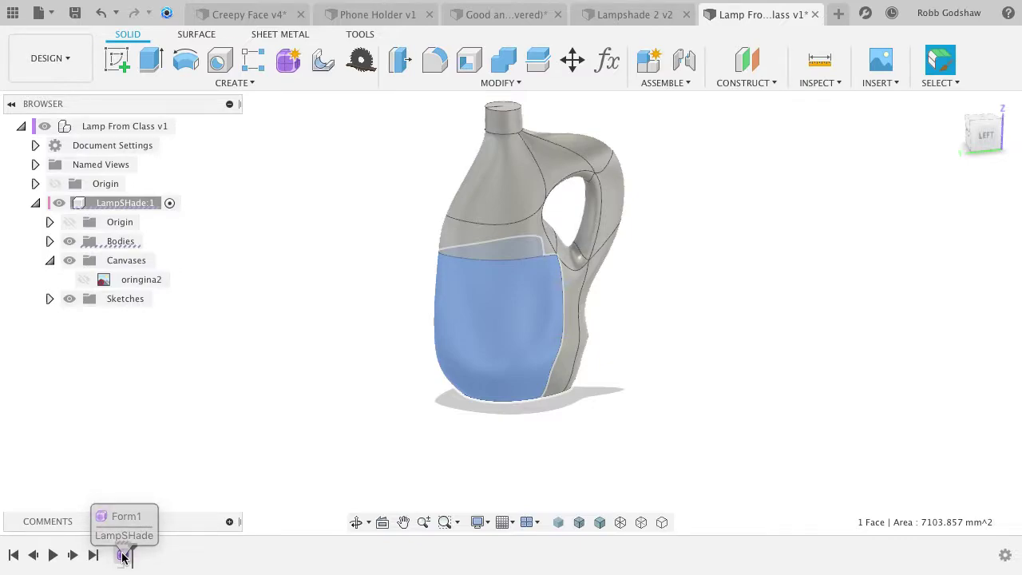
{"action": "left_click", "coordinate": [695, 175]}
{"action": "scroll", "coordinate": [647, 186], "scroll_direction": "right", "scroll_amount": 5, "text": "shift"}
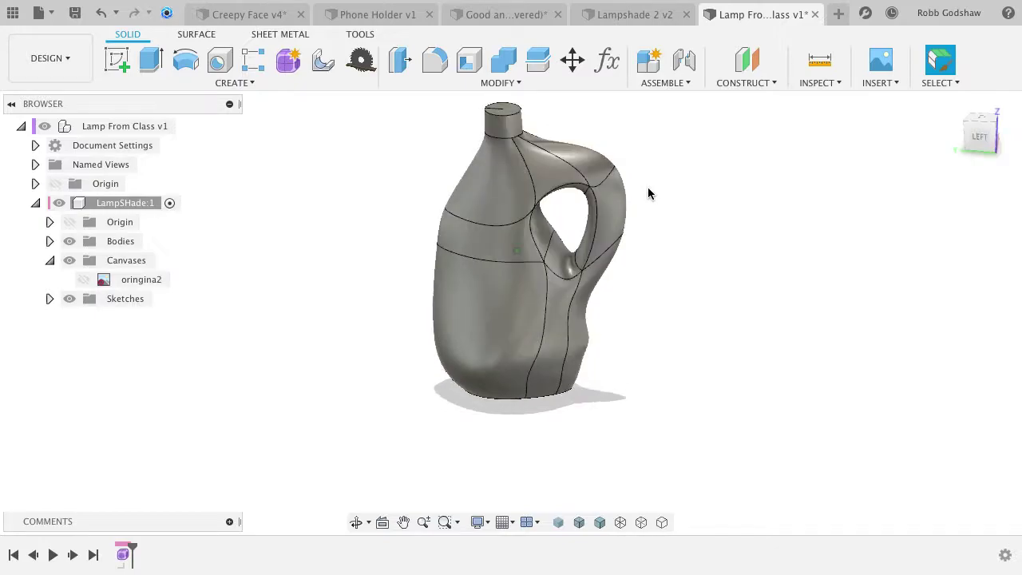
{"action": "scroll", "coordinate": [648, 193], "scroll_direction": "left", "scroll_amount": 5, "text": "shift"}
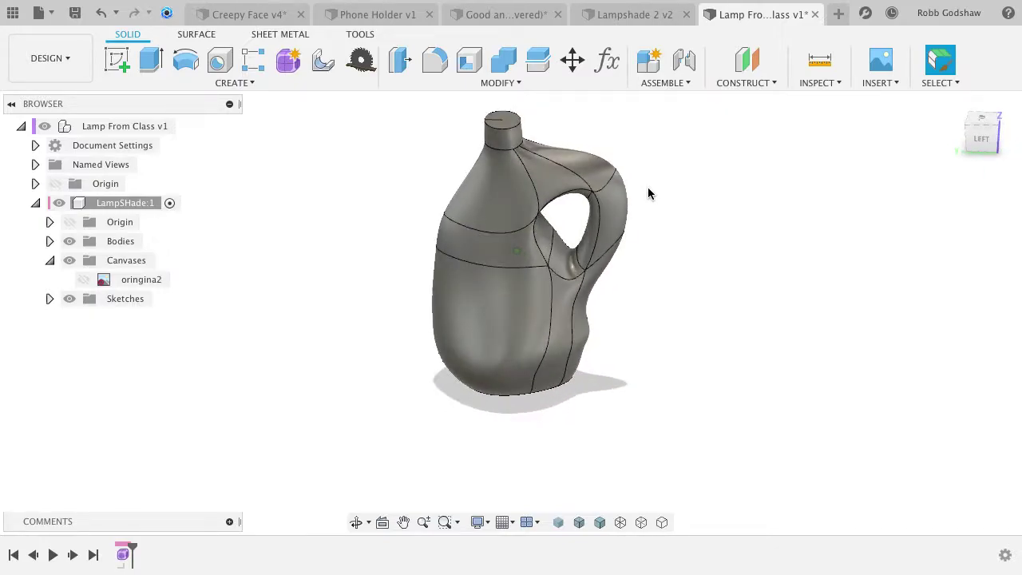
{"action": "scroll", "coordinate": [647, 192], "scroll_direction": "up", "scroll_amount": 3}
{"action": "scroll", "coordinate": [647, 187], "scroll_direction": "down", "scroll_amount": 2}
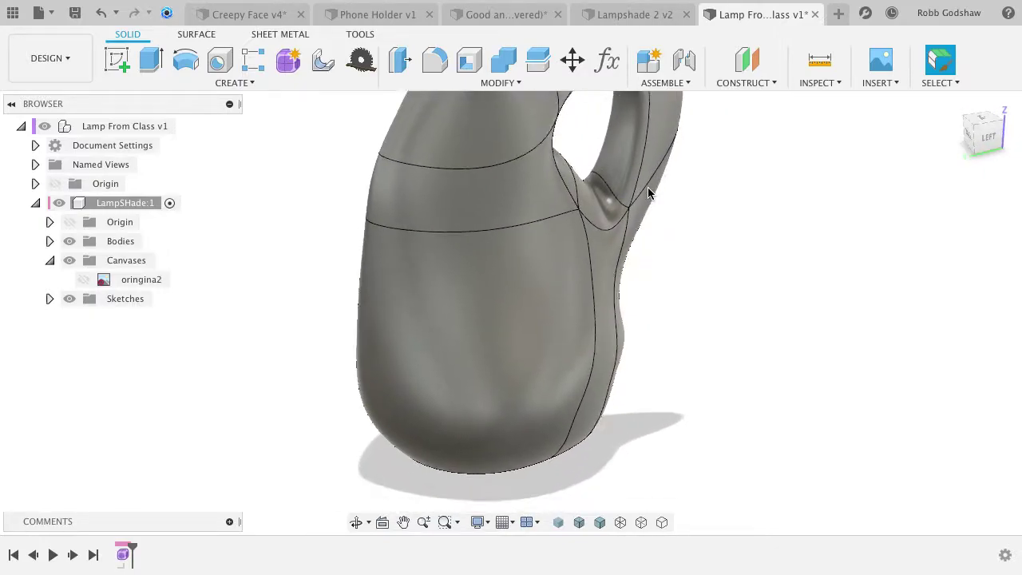
{"action": "left_click", "coordinate": [216, 67]}
{"action": "left_click", "coordinate": [555, 320]}
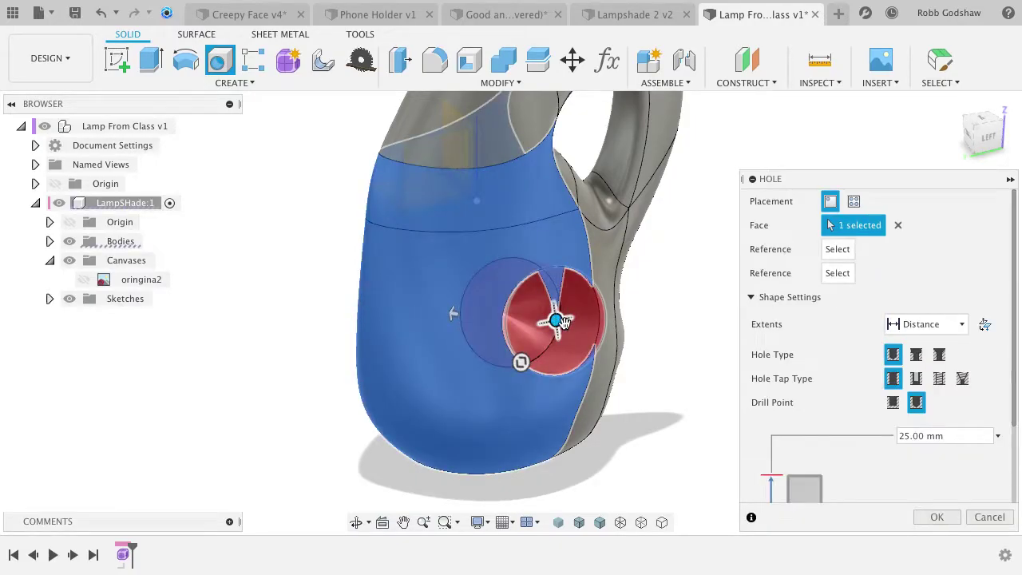
{"action": "left_click_drag", "start_coordinate": [556, 320], "coordinate": [493, 375]}
{"action": "scroll", "coordinate": [529, 371], "scroll_direction": "right", "scroll_amount": 5, "text": "shift"}
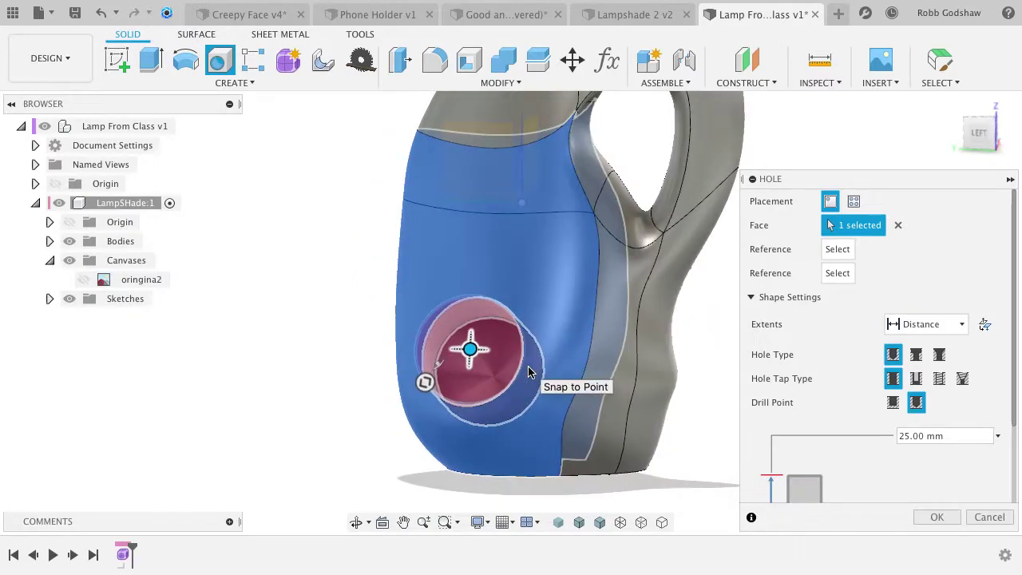
{"action": "scroll", "coordinate": [530, 372], "scroll_direction": "left", "scroll_amount": 10, "text": "shift"}
{"action": "scroll", "coordinate": [530, 372], "scroll_direction": "left", "scroll_amount": 2, "text": "shift"}
{"action": "left_click_drag", "start_coordinate": [402, 393], "coordinate": [260, 426]}
{"action": "scroll", "coordinate": [634, 373], "scroll_direction": "right", "scroll_amount": 2, "text": "shift"}
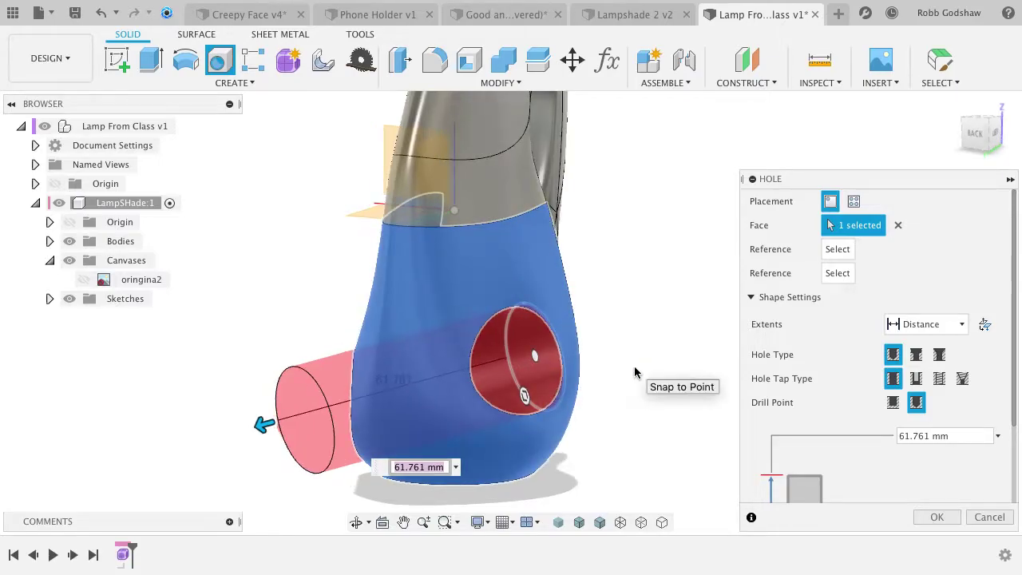
{"action": "left_click", "coordinate": [995, 515]}
Fillet the top edge of the bottle's neck with a constant radius of 2 mm.
{"action": "scroll", "coordinate": [668, 180], "scroll_direction": "up", "scroll_amount": 8}
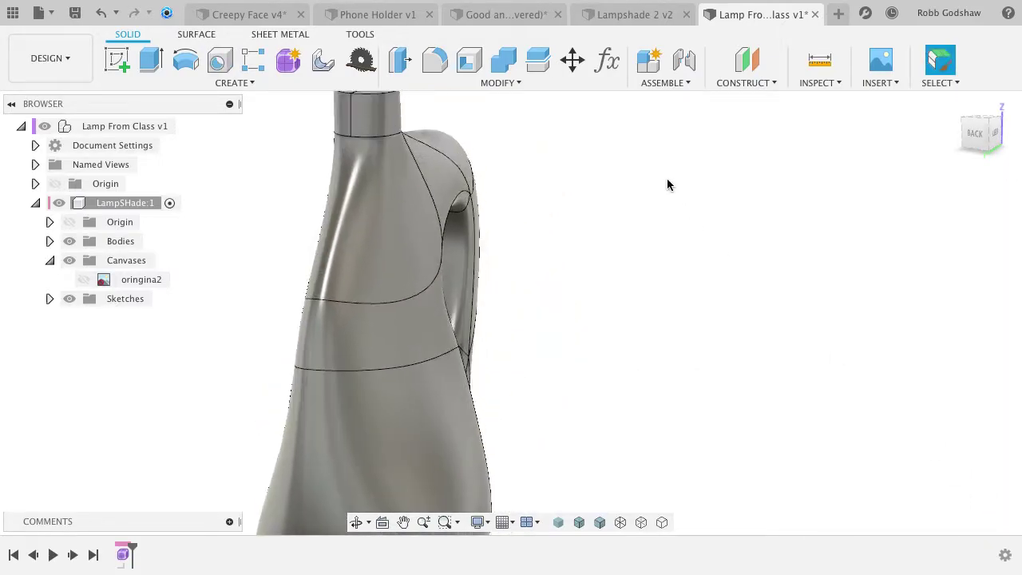
{"action": "scroll", "coordinate": [667, 184], "scroll_direction": "right", "scroll_amount": 5, "text": "shift"}
{"action": "key", "text": "f"}
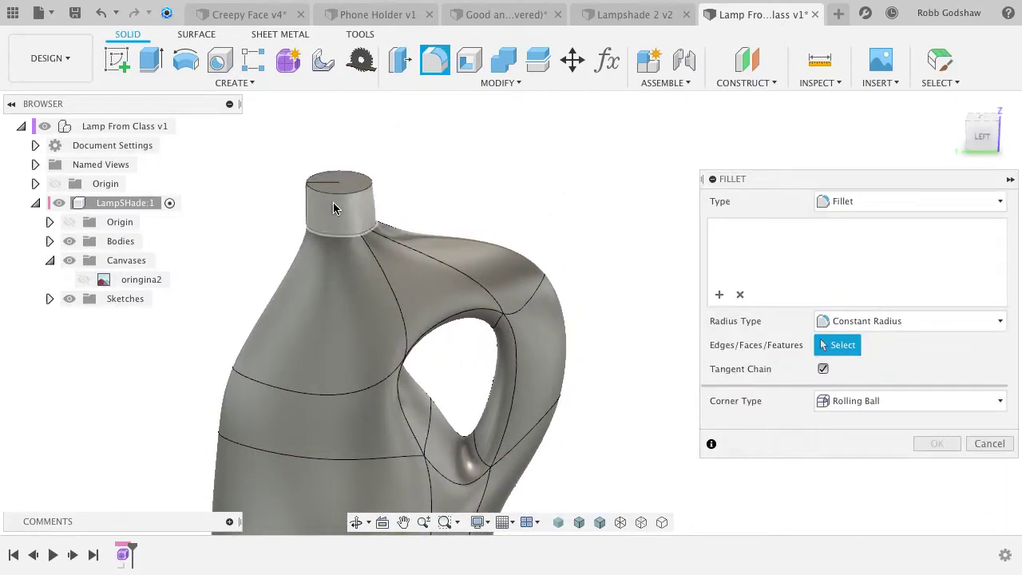
{"action": "left_click", "coordinate": [338, 201]}
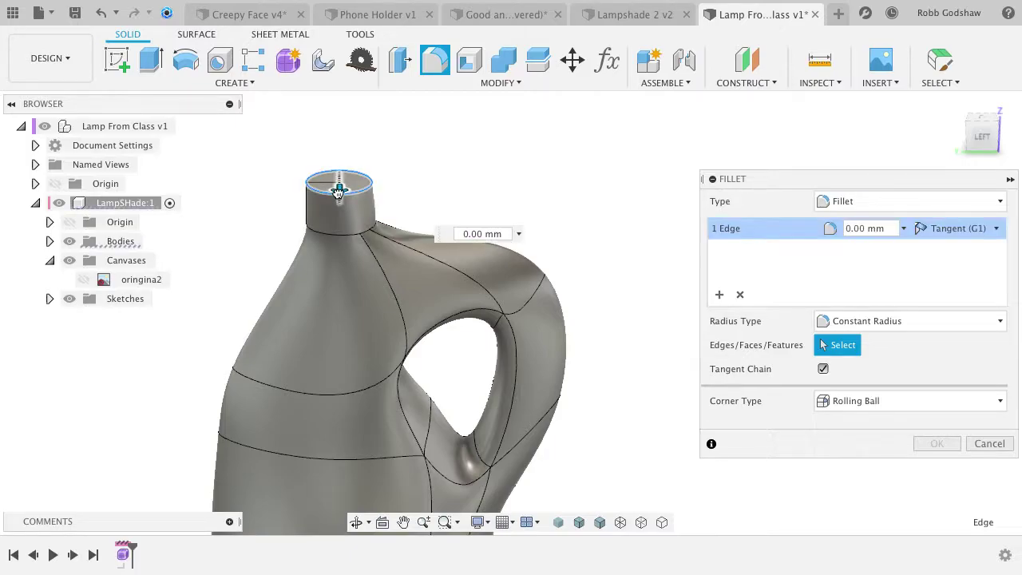
{"action": "left_click_drag", "start_coordinate": [338, 197], "coordinate": [338, 194]}
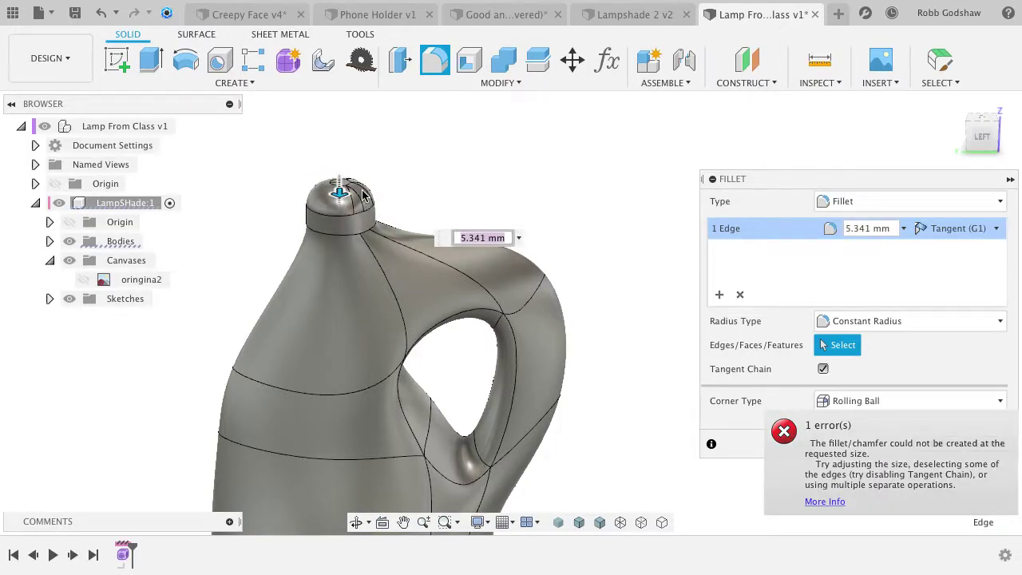
{"action": "scroll", "coordinate": [363, 195], "scroll_direction": "right", "scroll_amount": 4, "text": "shift"}
{"action": "scroll", "coordinate": [362, 196], "scroll_direction": "right", "scroll_amount": 3, "text": "shift"}
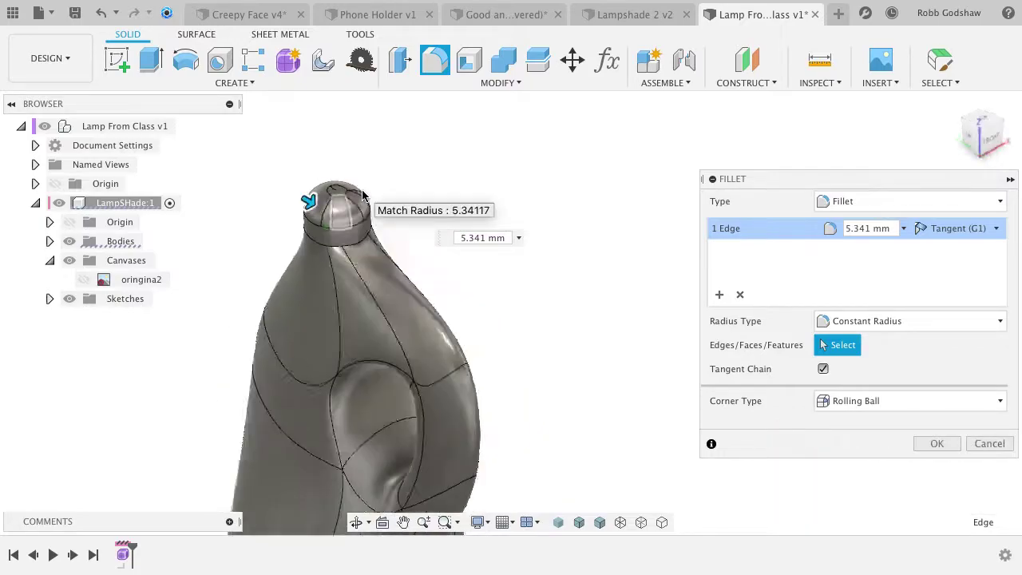
{"action": "scroll", "coordinate": [362, 196], "scroll_direction": "right", "scroll_amount": 3, "text": "shift"}
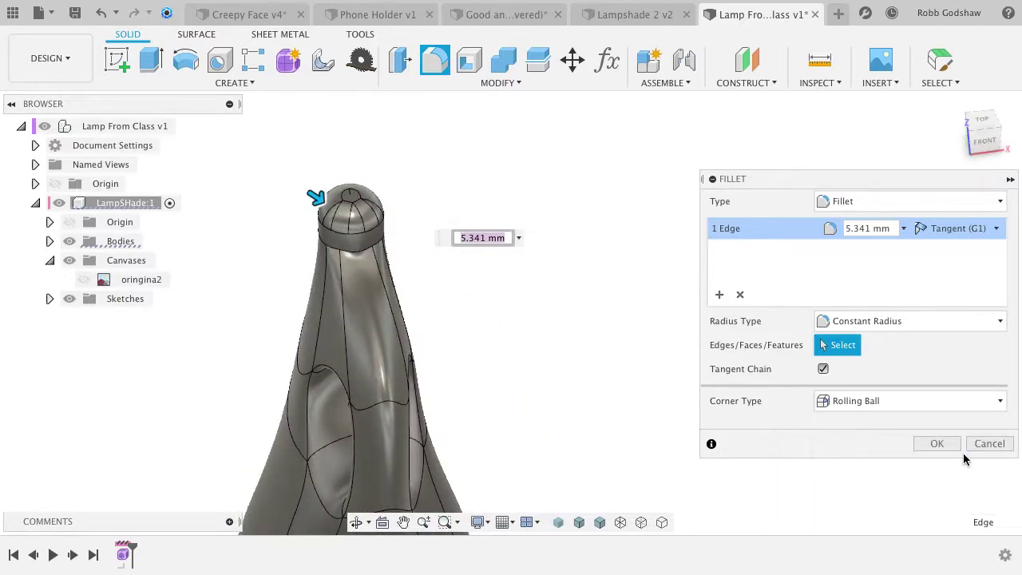
{"action": "key", "text": "Return"}
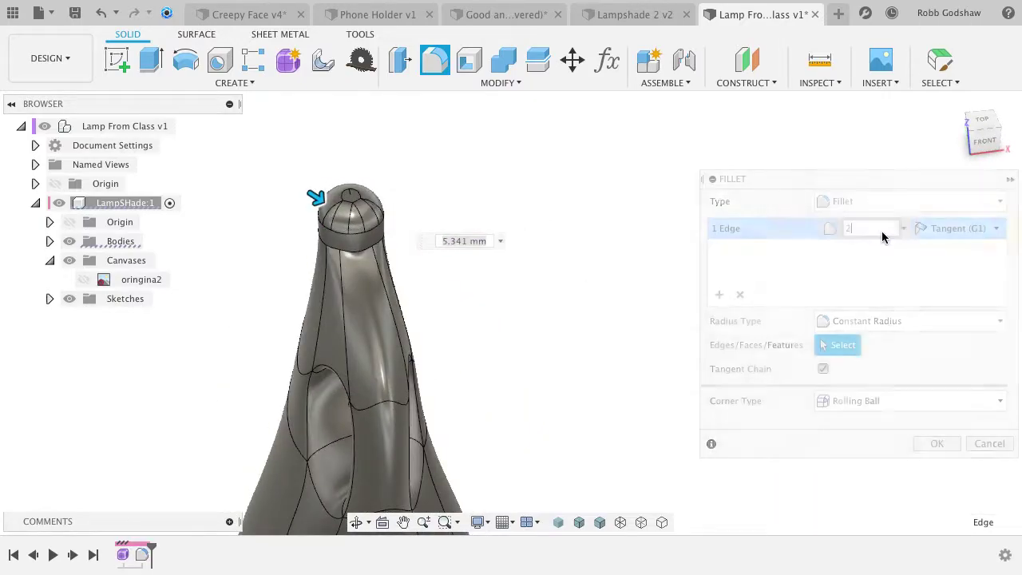
{"action": "scroll", "coordinate": [449, 355], "scroll_direction": "left", "scroll_amount": 5, "text": "shift"}
{"action": "scroll", "coordinate": [443, 355], "scroll_direction": "down", "scroll_amount": 2}
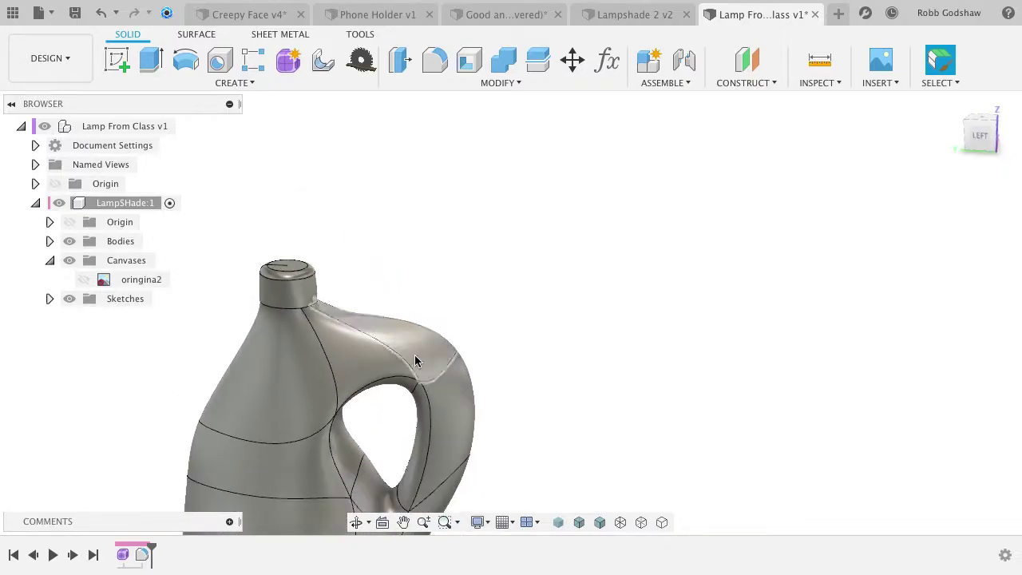
{"action": "scroll", "coordinate": [290, 333], "scroll_direction": "left", "scroll_amount": 3, "text": "shift"}
{"action": "scroll", "coordinate": [290, 333], "scroll_direction": "right", "scroll_amount": 3, "text": "shift"}
{"action": "scroll", "coordinate": [290, 333], "scroll_direction": "left", "scroll_amount": 3, "text": "shift"}
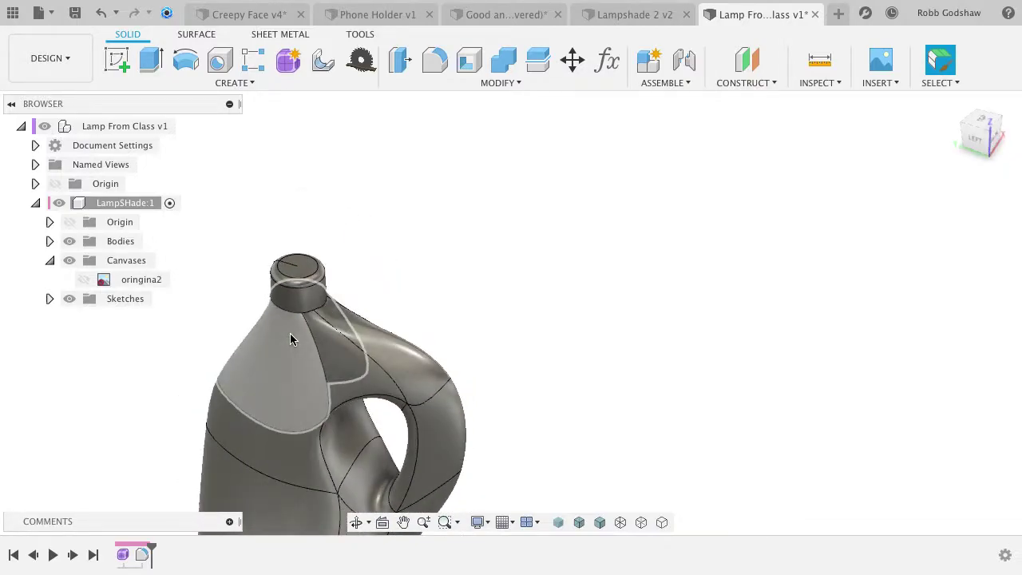
{"action": "key", "text": "s"}
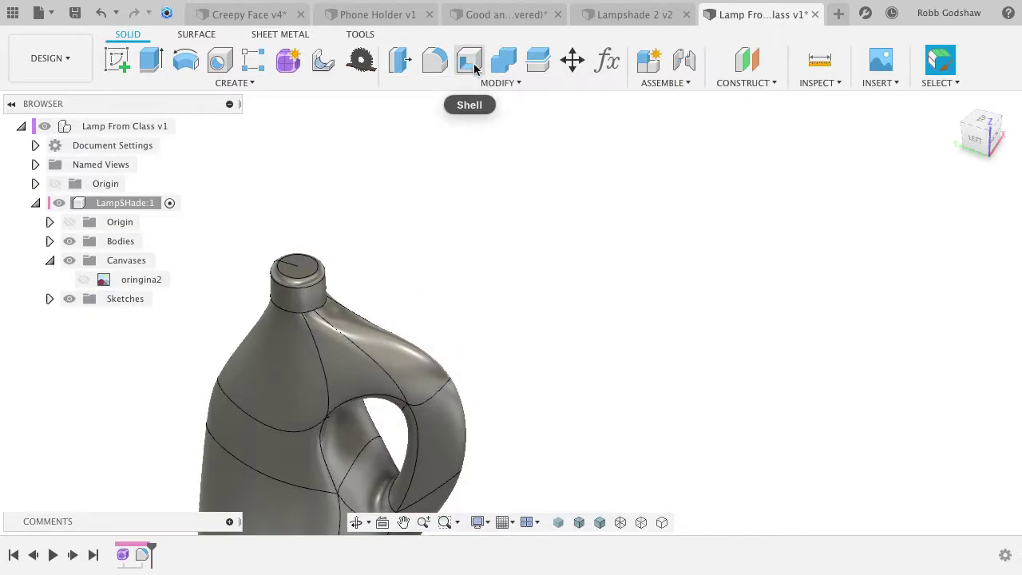
{"action": "left_click", "coordinate": [500, 83]}
{"action": "left_click", "coordinate": [432, 153]}
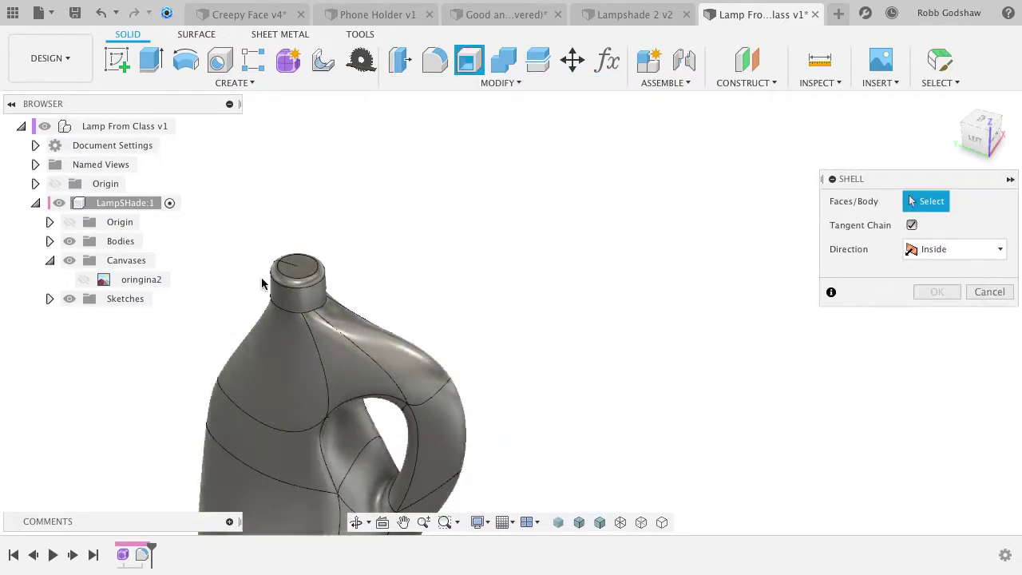
{"action": "left_click", "coordinate": [987, 292]}
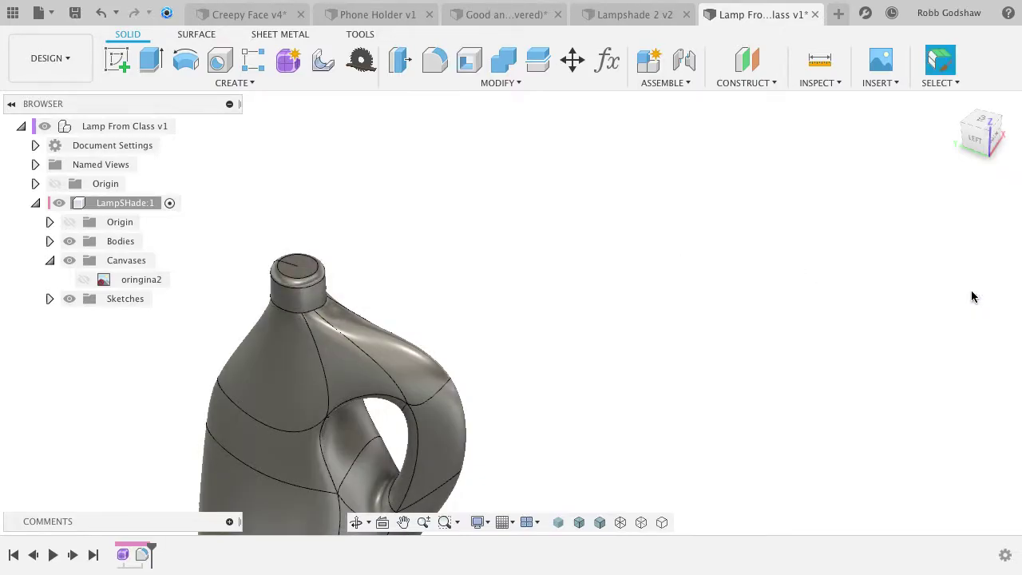
Delete the fillet on the bottle's neck.
{"action": "right_click", "coordinate": [142, 558]}
{"action": "left_click", "coordinate": [171, 449]}
Set up an inside shell of the bottle with 1 mm thickness, removing the neck's top face.
{"action": "left_click", "coordinate": [470, 60]}
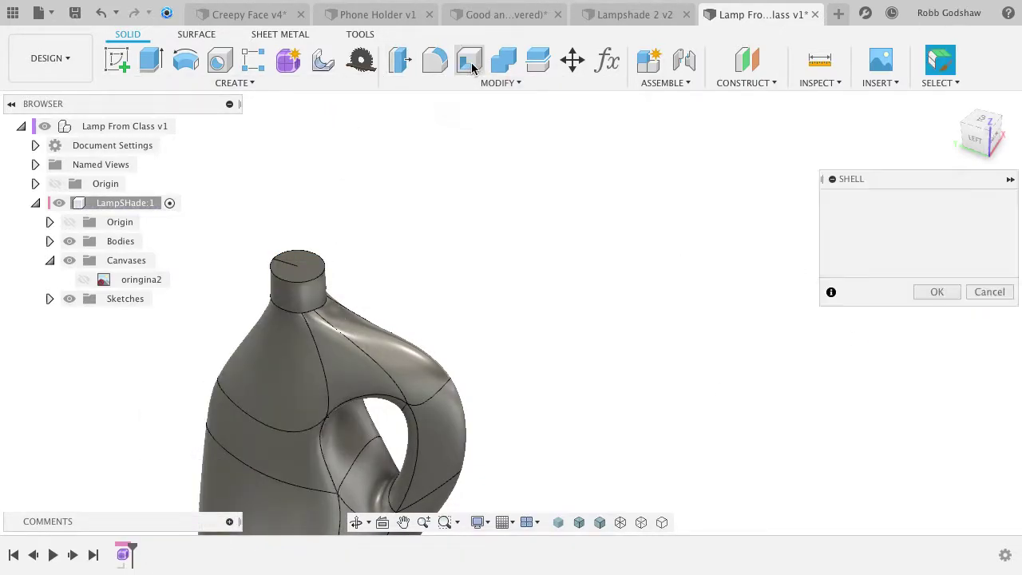
{"action": "left_click", "coordinate": [304, 264]}
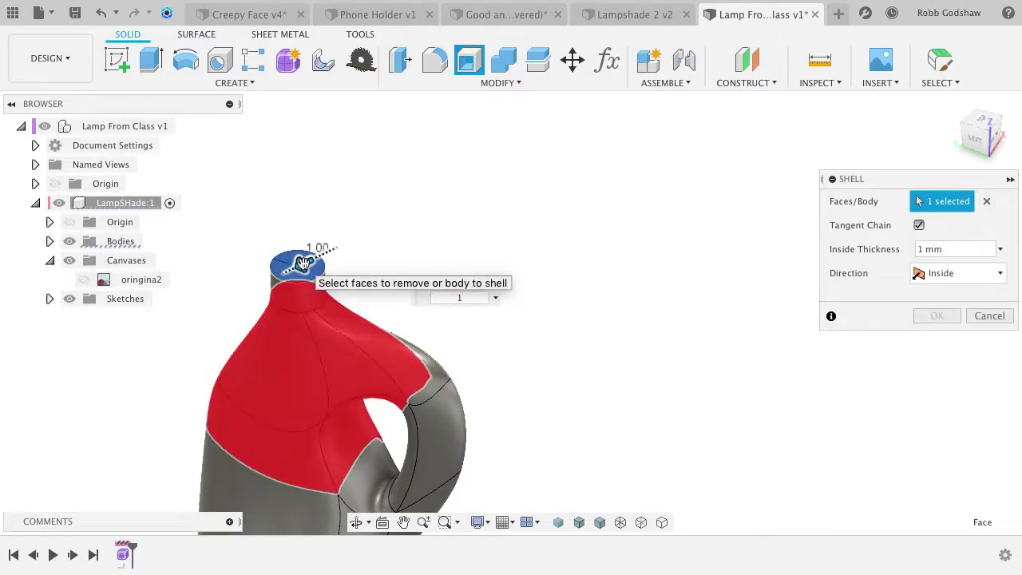
{"action": "scroll", "coordinate": [618, 316], "scroll_direction": "left", "scroll_amount": 5}
{"action": "scroll", "coordinate": [617, 316], "scroll_direction": "down", "scroll_amount": 2}
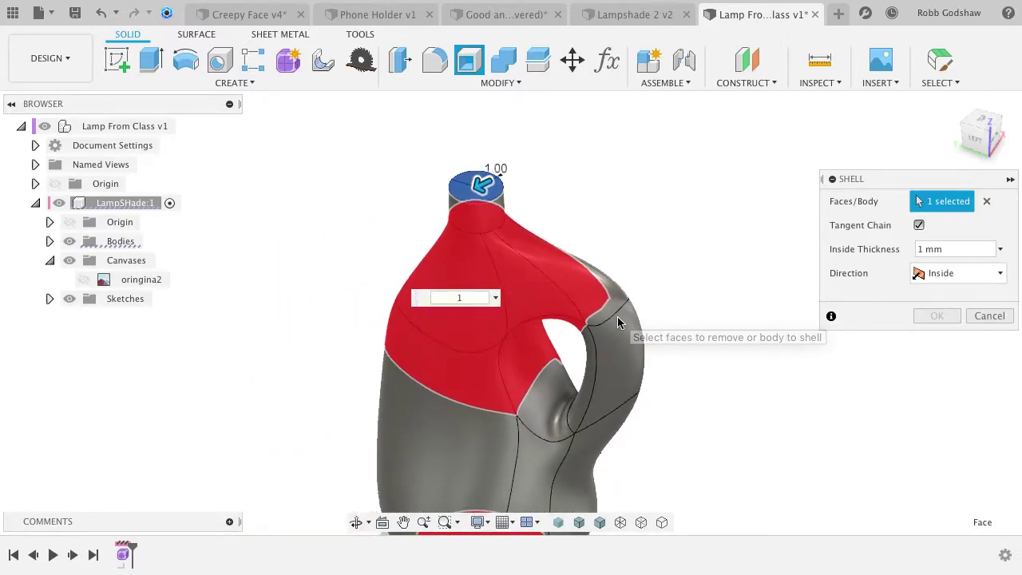
Try to shell the bottle inward with a 10 mm thickness, opening it at the neck's top face.
{"action": "scroll", "coordinate": [617, 317], "scroll_direction": "down", "scroll_amount": 2, "text": "shift"}
{"action": "scroll", "coordinate": [617, 317], "scroll_direction": "up", "scroll_amount": 4, "text": "shift"}
{"action": "scroll", "coordinate": [617, 317], "scroll_direction": "down", "scroll_amount": 1, "text": "shift"}
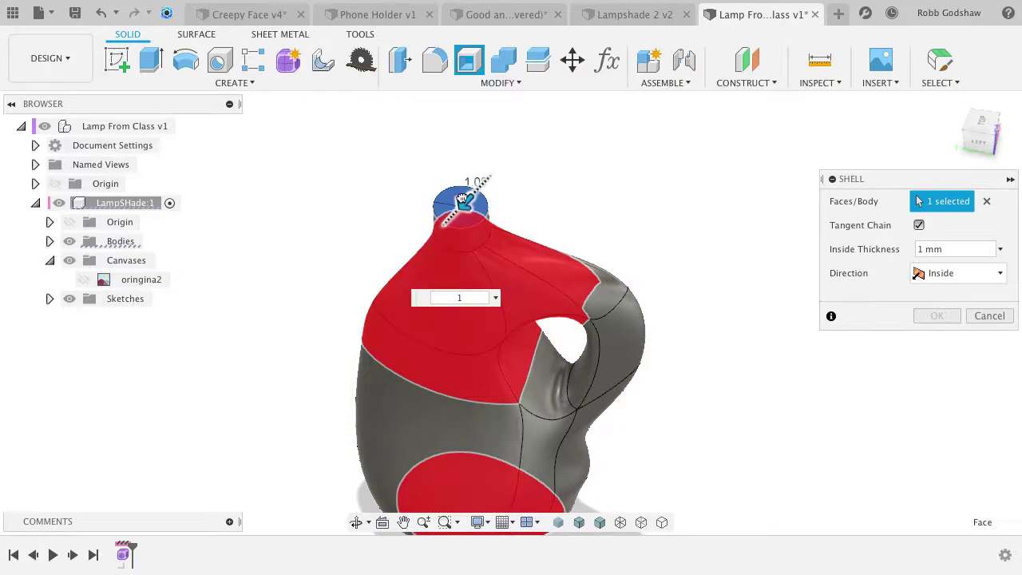
{"action": "left_click_drag", "start_coordinate": [461, 199], "coordinate": [465, 197]}
{"action": "left_click", "coordinate": [973, 253]}
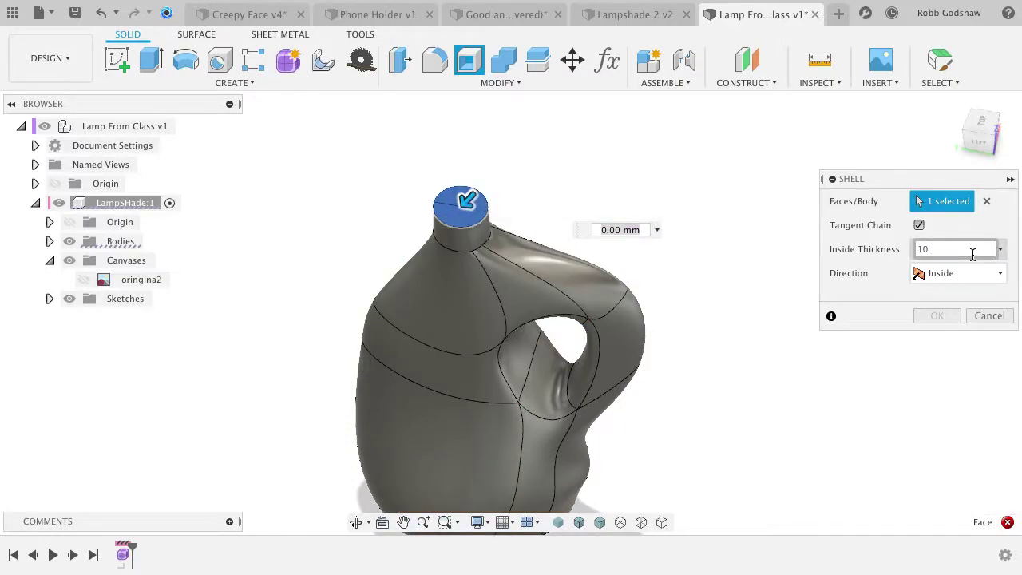
{"action": "type", "text": "10"}
{"action": "key", "text": "Return"}
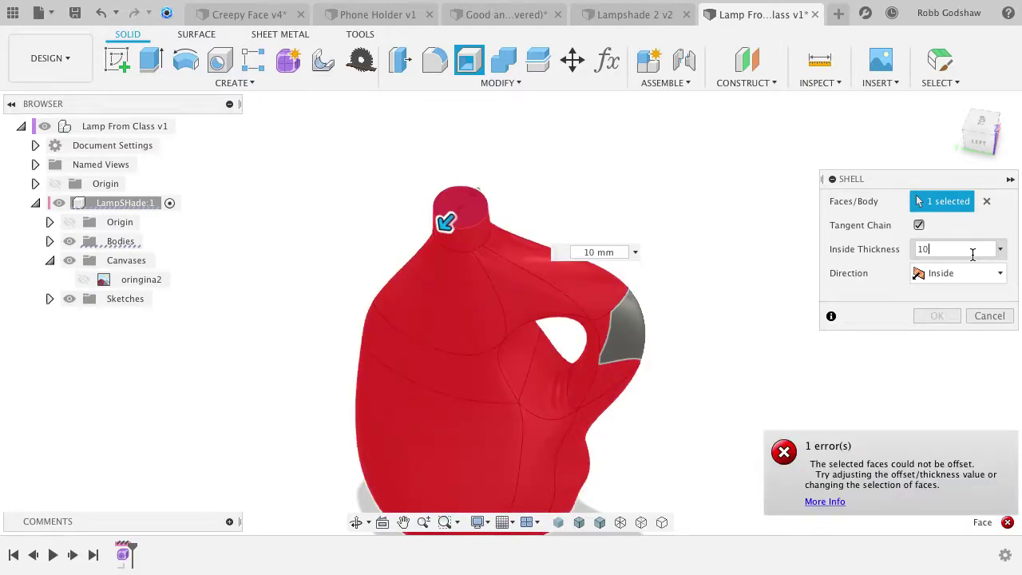
Shell the bottle toward the outside with a 2 mm thickness, leaving the neck's top face open.
{"action": "left_click", "coordinate": [972, 272]}
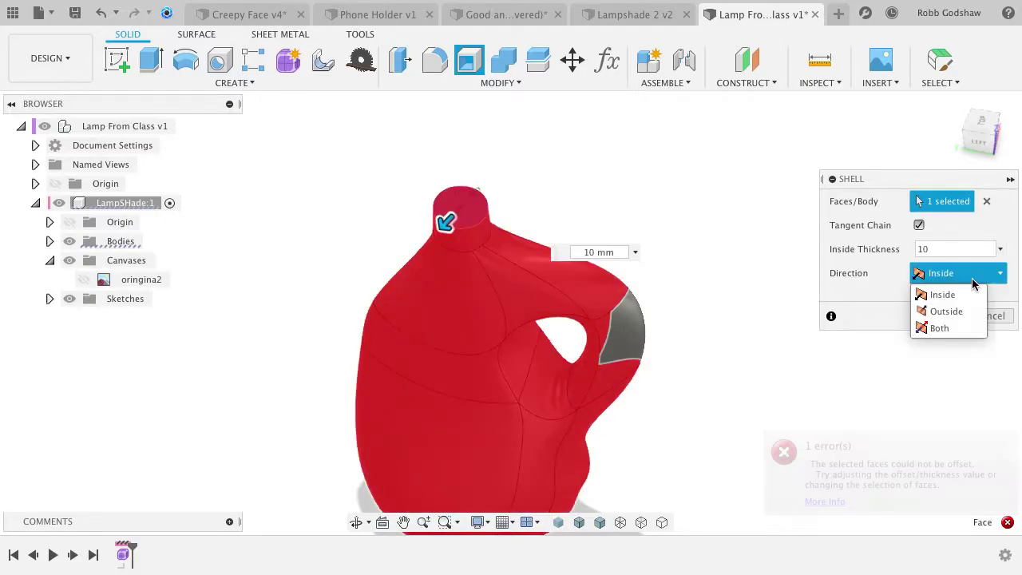
{"action": "left_click", "coordinate": [961, 308]}
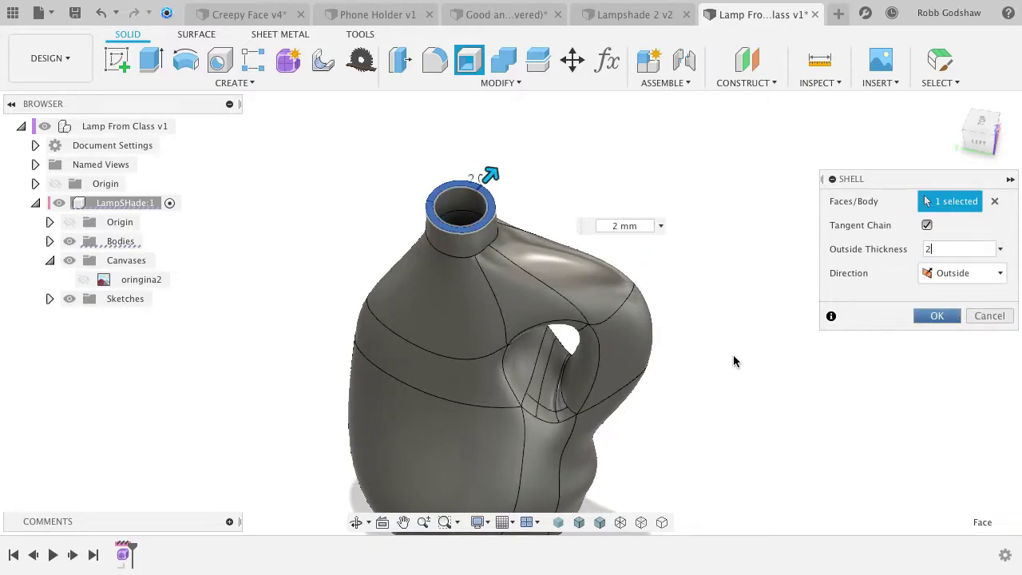
{"action": "key", "text": "Return"}
Examine the shelled bottle around the handle opening and the open neck.
{"action": "scroll", "coordinate": [544, 397], "scroll_direction": "down", "scroll_amount": 5, "text": "shift"}
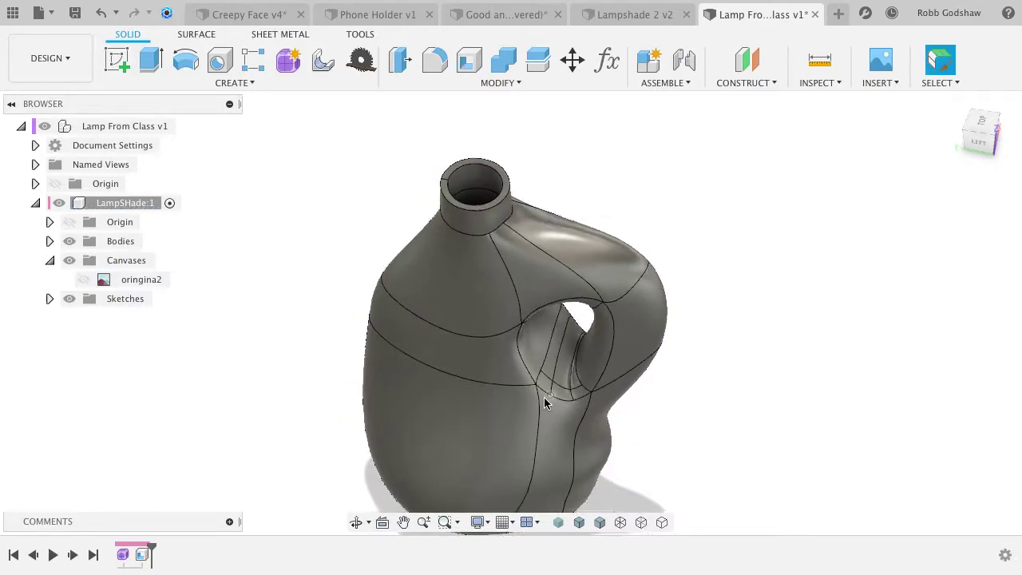
{"action": "scroll", "coordinate": [543, 397], "scroll_direction": "up", "scroll_amount": 8}
{"action": "scroll", "coordinate": [731, 436], "scroll_direction": "left", "scroll_amount": 8, "text": "shift"}
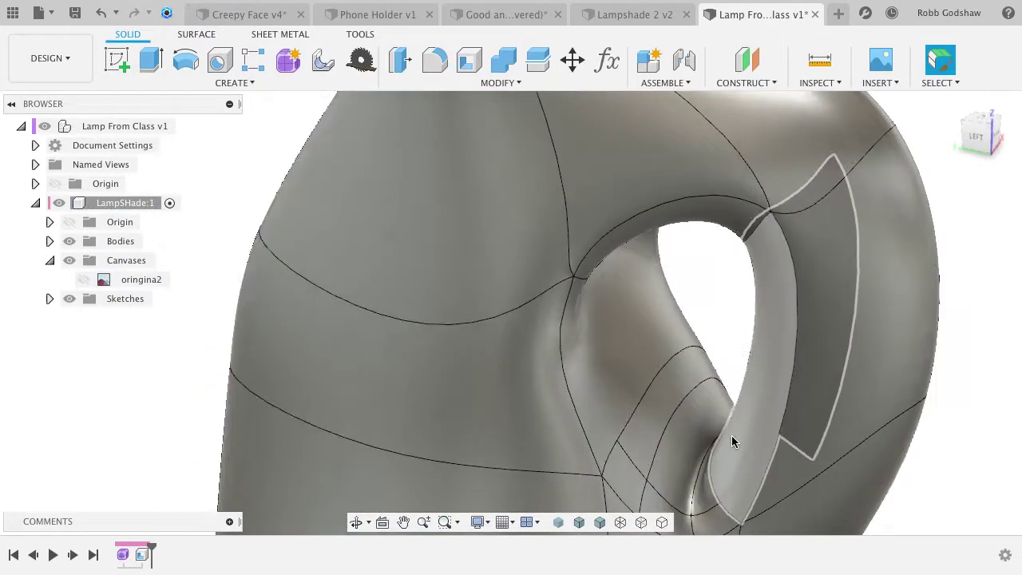
{"action": "scroll", "coordinate": [713, 451], "scroll_direction": "left", "scroll_amount": 5, "text": "shift"}
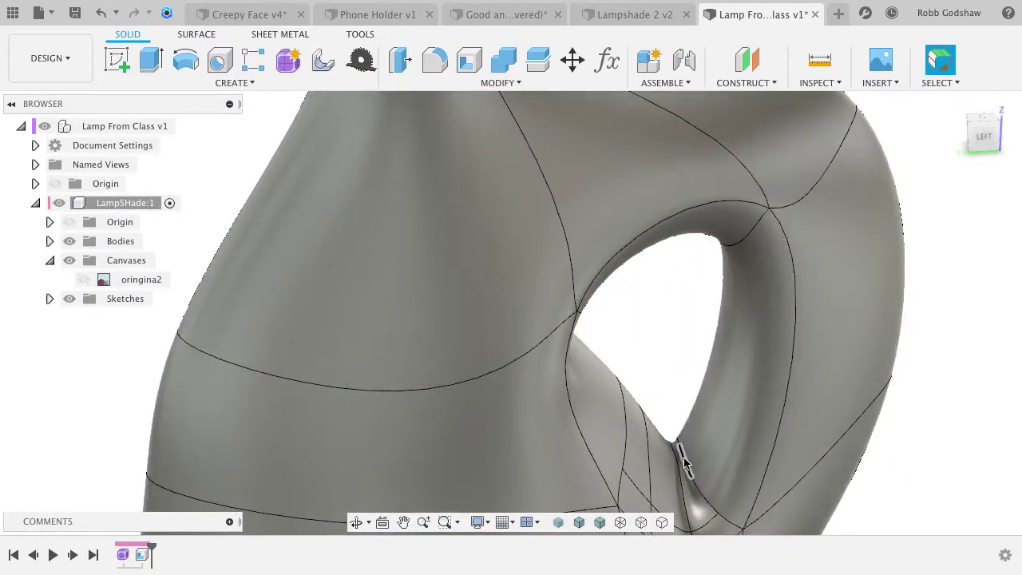
{"action": "scroll", "coordinate": [684, 460], "scroll_direction": "down", "scroll_amount": 10}
{"action": "scroll", "coordinate": [684, 459], "scroll_direction": "up", "scroll_amount": 10, "text": "shift"}
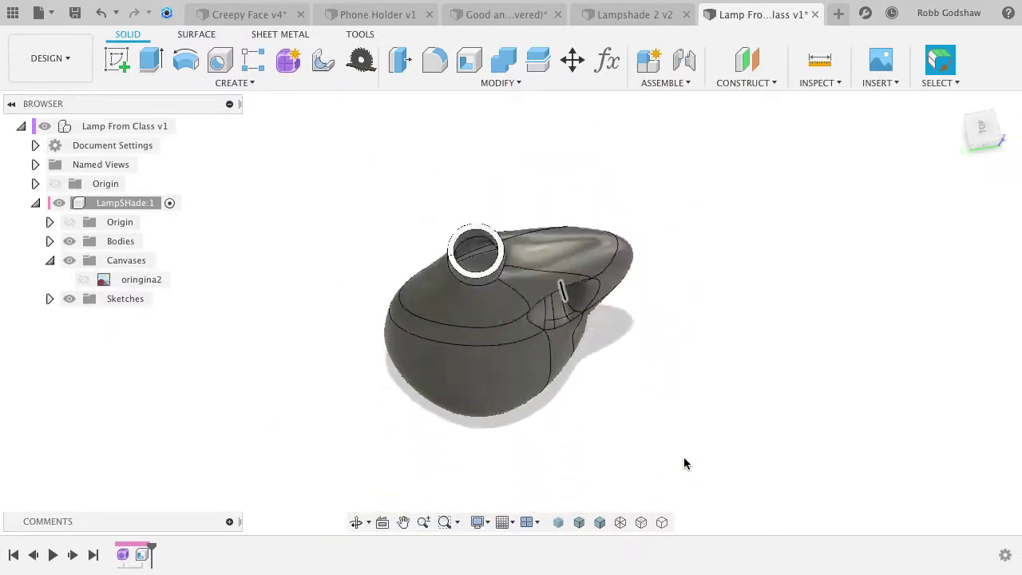
{"action": "scroll", "coordinate": [685, 458], "scroll_direction": "down", "scroll_amount": 10, "text": "shift"}
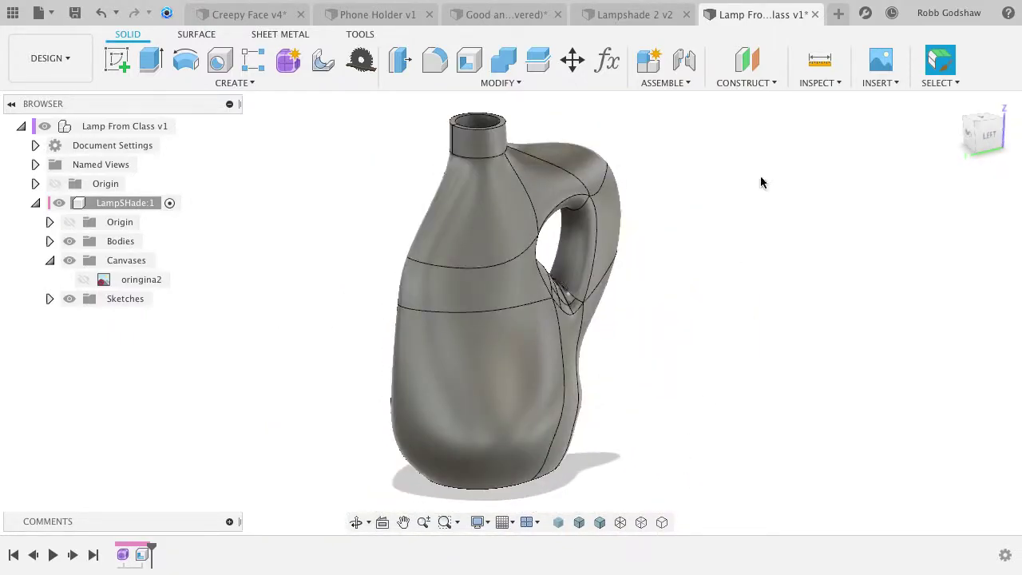
Inspect the bottle's wall with a section analysis on the XY plane, raising the cut to about 47.3 mm.
{"action": "left_click", "coordinate": [822, 83]}
{"action": "left_click", "coordinate": [828, 235]}
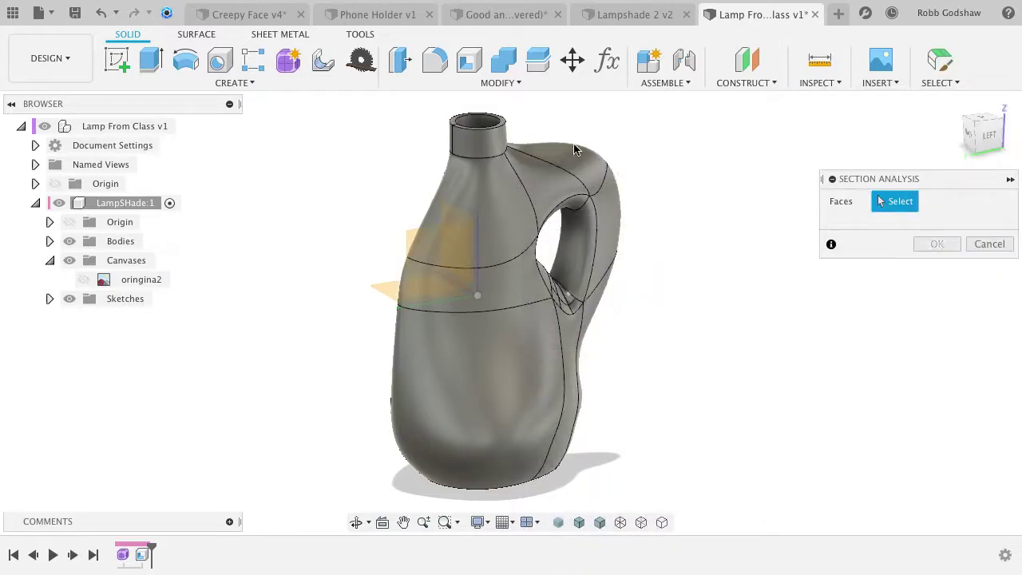
{"action": "left_click", "coordinate": [402, 296]}
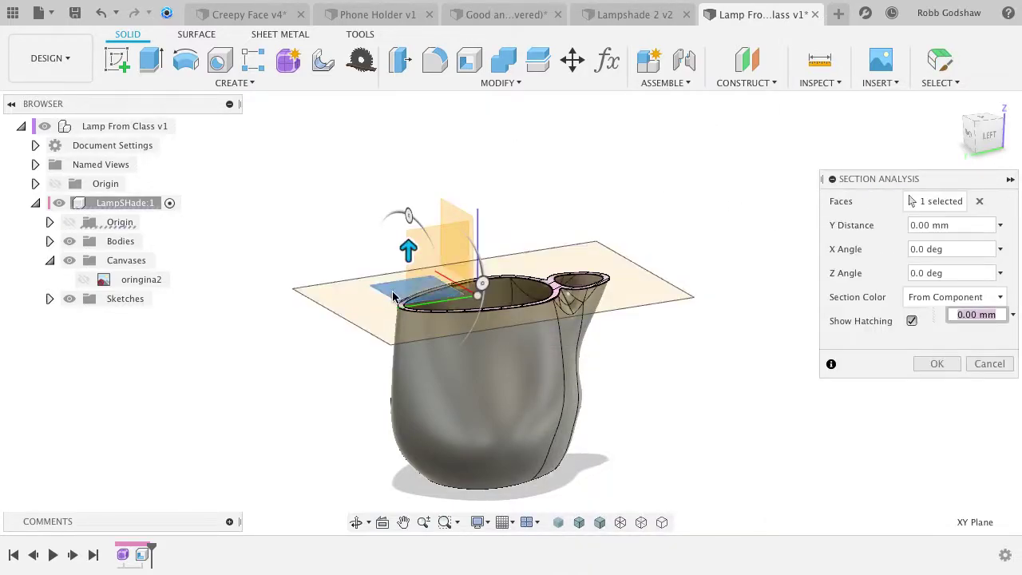
{"action": "left_click_drag", "start_coordinate": [407, 245], "coordinate": [410, 113]}
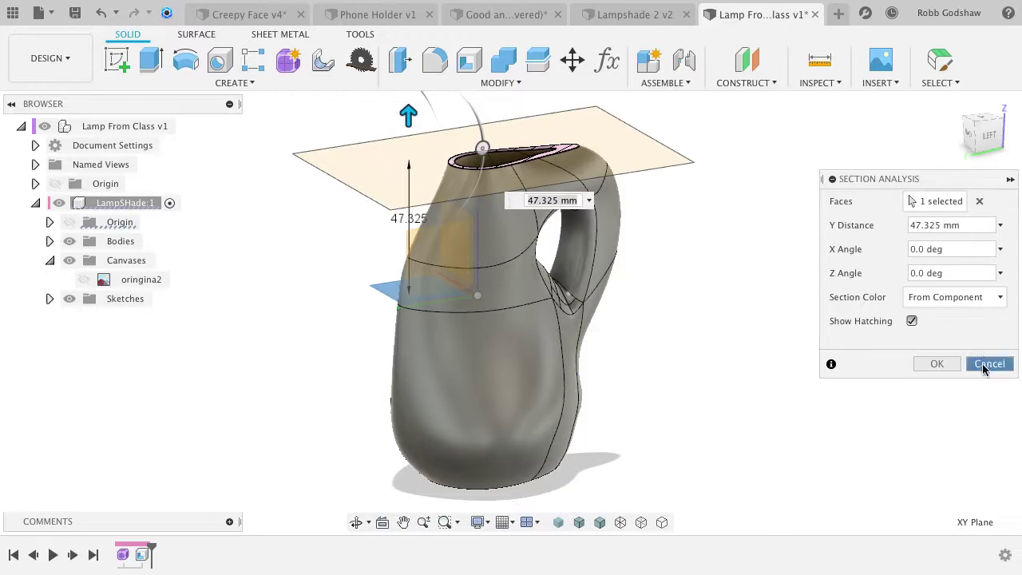
{"action": "left_click", "coordinate": [988, 363]}
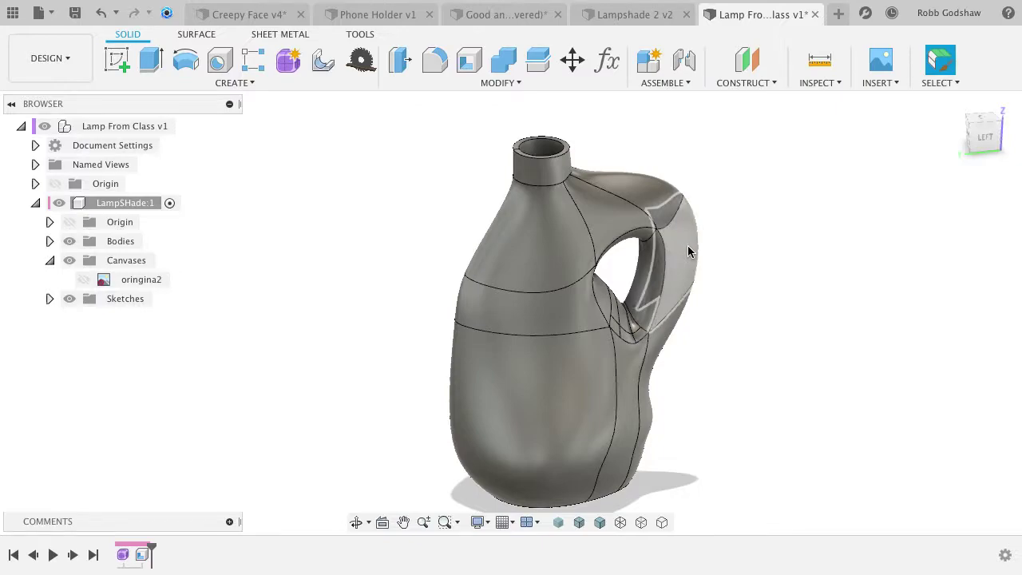
Examine the hollow bottle's body, neck and handle from several sides.
{"action": "scroll", "coordinate": [684, 282], "scroll_direction": "right", "scroll_amount": 10, "text": "shift"}
{"action": "scroll", "coordinate": [685, 282], "scroll_direction": "left", "scroll_amount": 10, "text": "shift"}
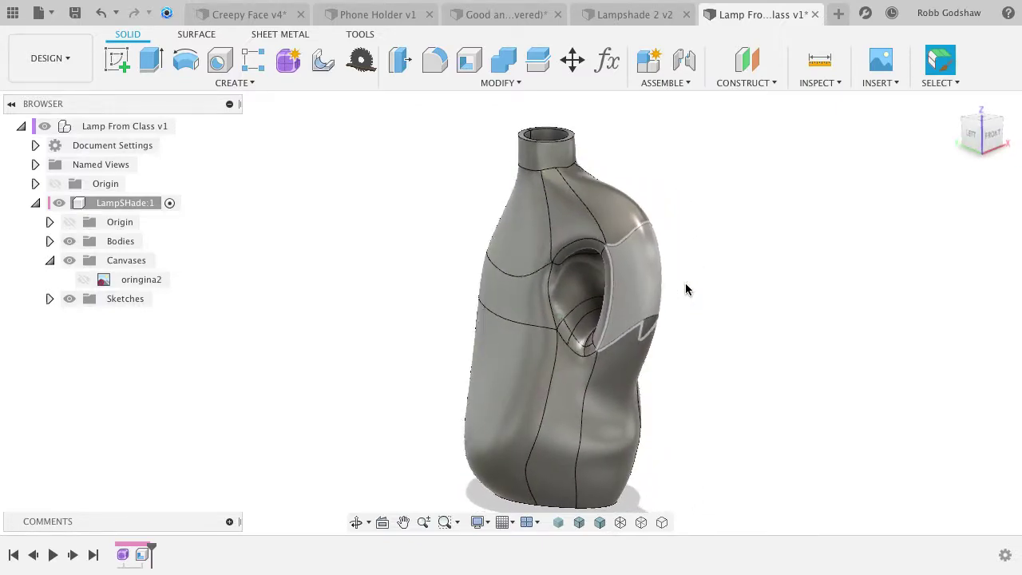
{"action": "scroll", "coordinate": [685, 282], "scroll_direction": "left", "scroll_amount": 8, "text": "shift"}
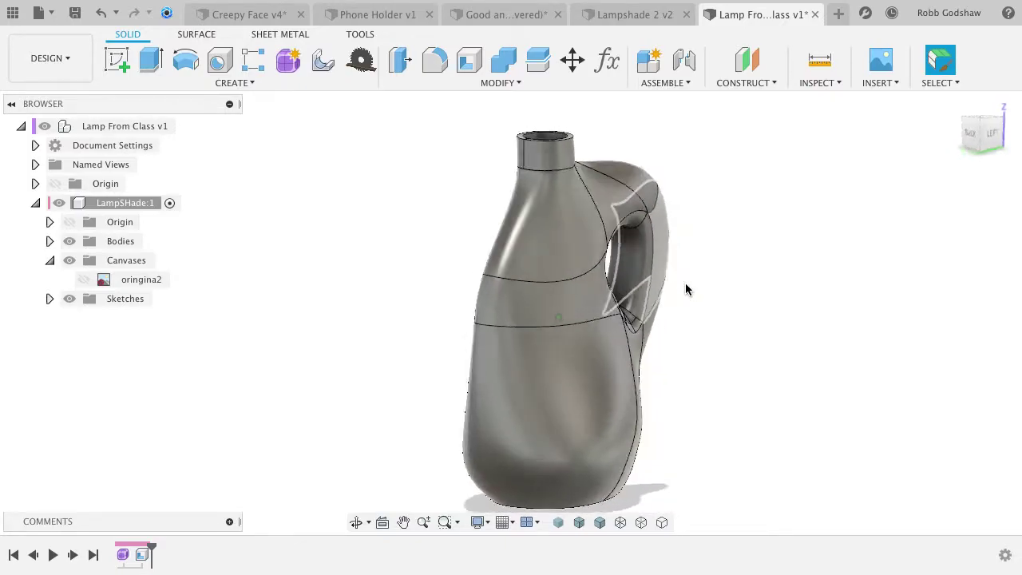
{"action": "scroll", "coordinate": [685, 282], "scroll_direction": "up", "scroll_amount": 4, "text": "shift"}
{"action": "scroll", "coordinate": [685, 283], "scroll_direction": "right", "scroll_amount": 4, "text": "shift"}
{"action": "scroll", "coordinate": [685, 282], "scroll_direction": "right", "scroll_amount": 1, "text": "shift"}
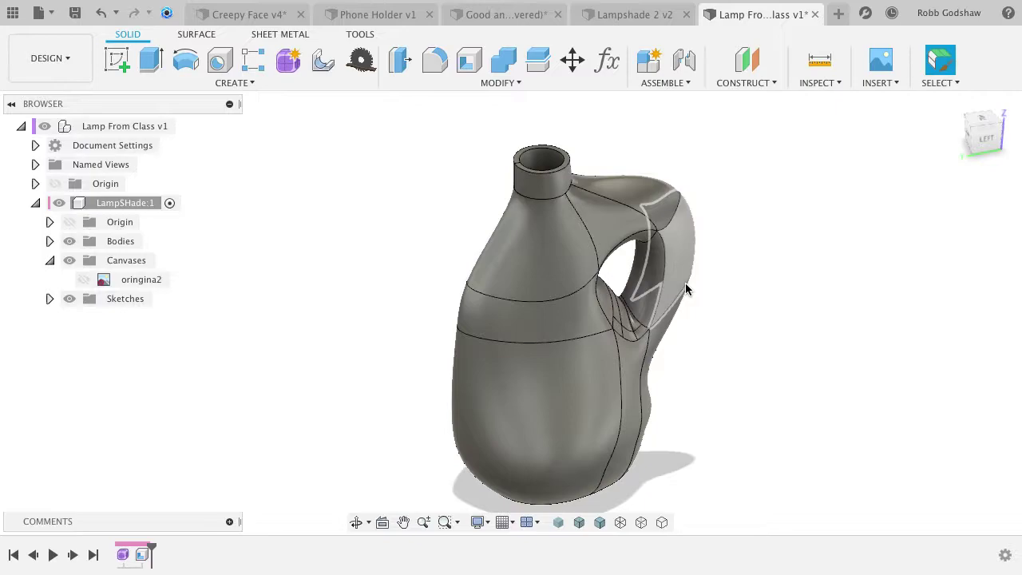
{"action": "scroll", "coordinate": [558, 235], "scroll_direction": "right", "scroll_amount": 3, "text": "shift"}
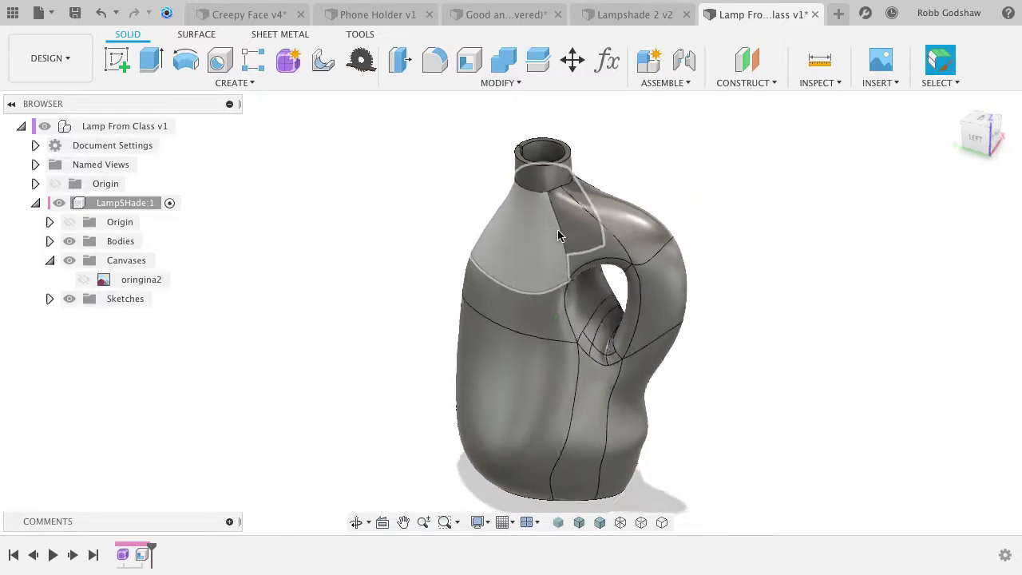
{"action": "scroll", "coordinate": [558, 235], "scroll_direction": "right", "scroll_amount": 1, "text": "shift"}
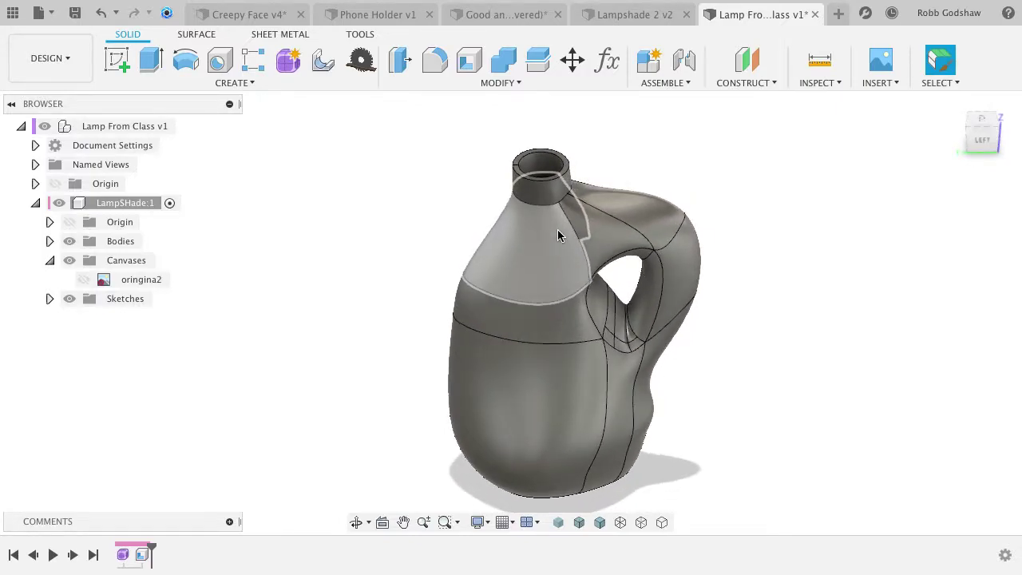
{"action": "scroll", "coordinate": [498, 257], "scroll_direction": "left", "scroll_amount": 5, "text": "shift"}
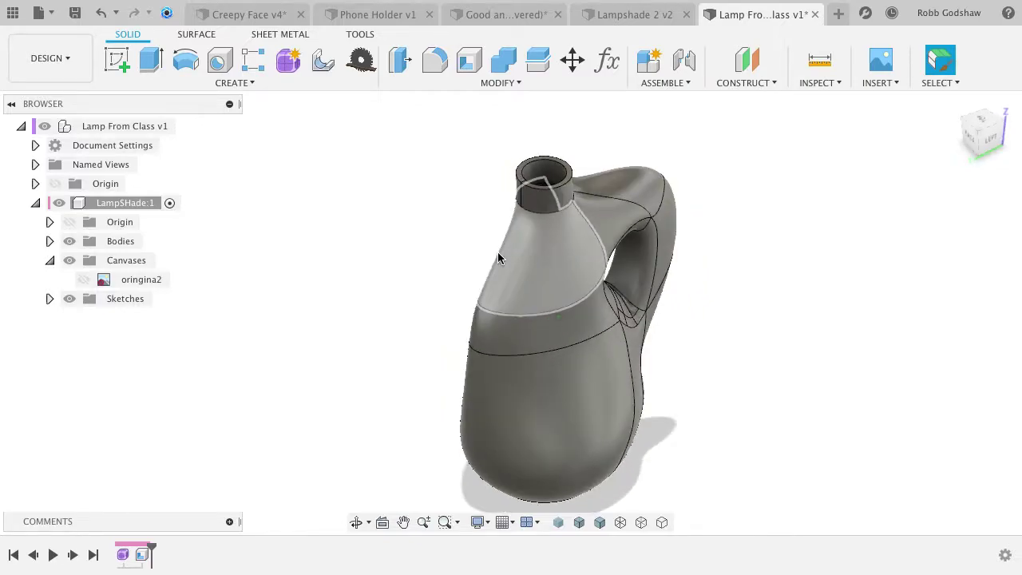
{"action": "scroll", "coordinate": [498, 257], "scroll_direction": "right", "scroll_amount": 5, "text": "shift"}
{"action": "scroll", "coordinate": [497, 257], "scroll_direction": "left", "scroll_amount": 5, "text": "shift"}
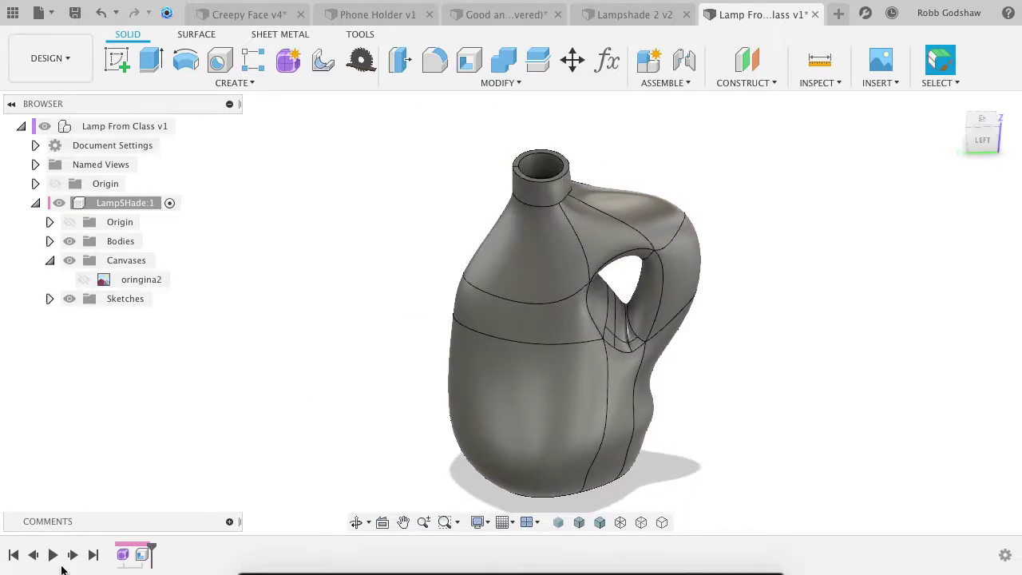
Open the bottle's original form feature for editing, with the handle opening in close view.
{"action": "right_click", "coordinate": [123, 554]}
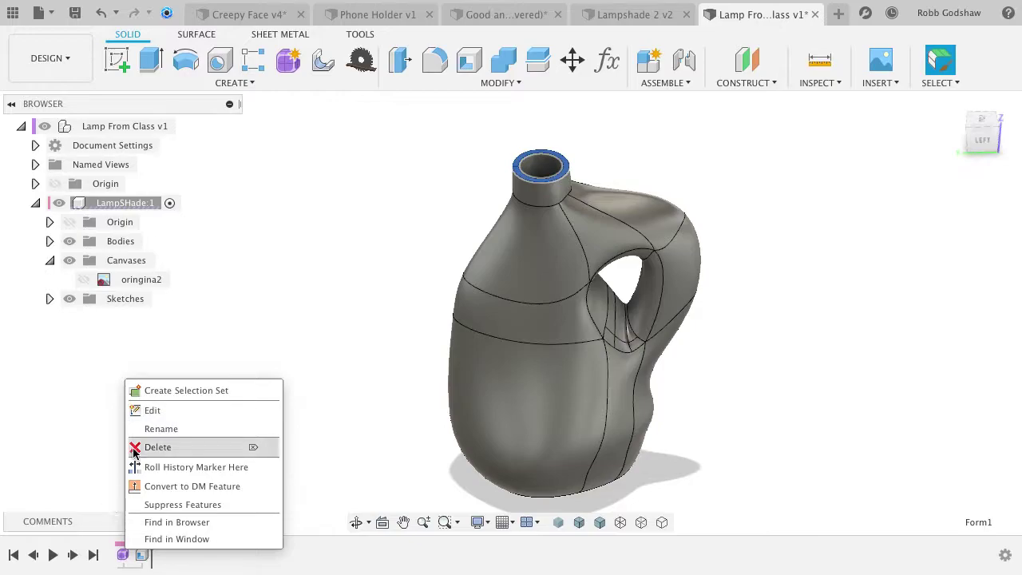
{"action": "left_click", "coordinate": [152, 410]}
{"action": "scroll", "coordinate": [556, 273], "scroll_direction": "left", "scroll_amount": 3, "text": "shift"}
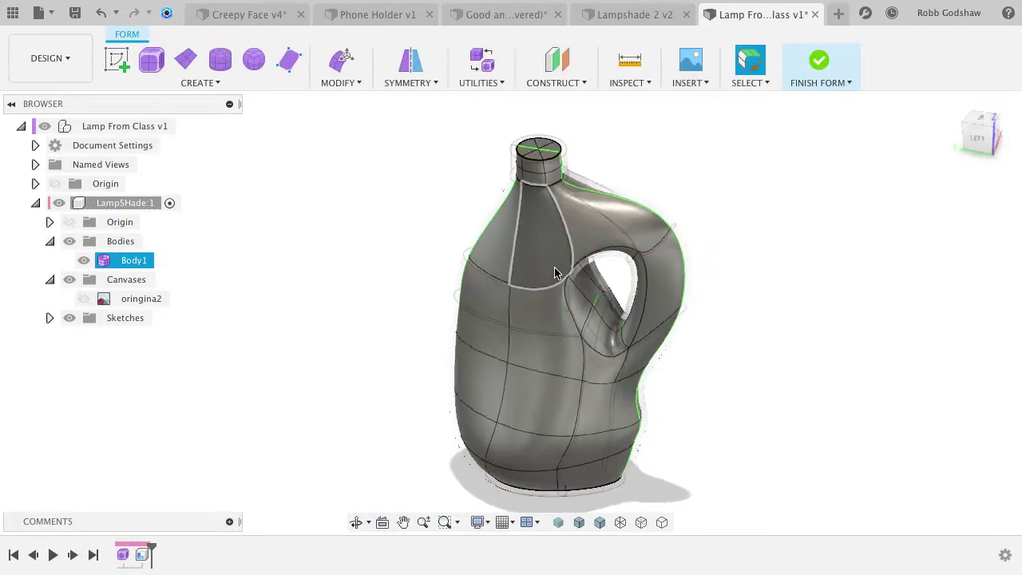
{"action": "scroll", "coordinate": [555, 273], "scroll_direction": "left", "scroll_amount": 3, "text": "shift"}
{"action": "scroll", "coordinate": [554, 270], "scroll_direction": "up", "scroll_amount": 6}
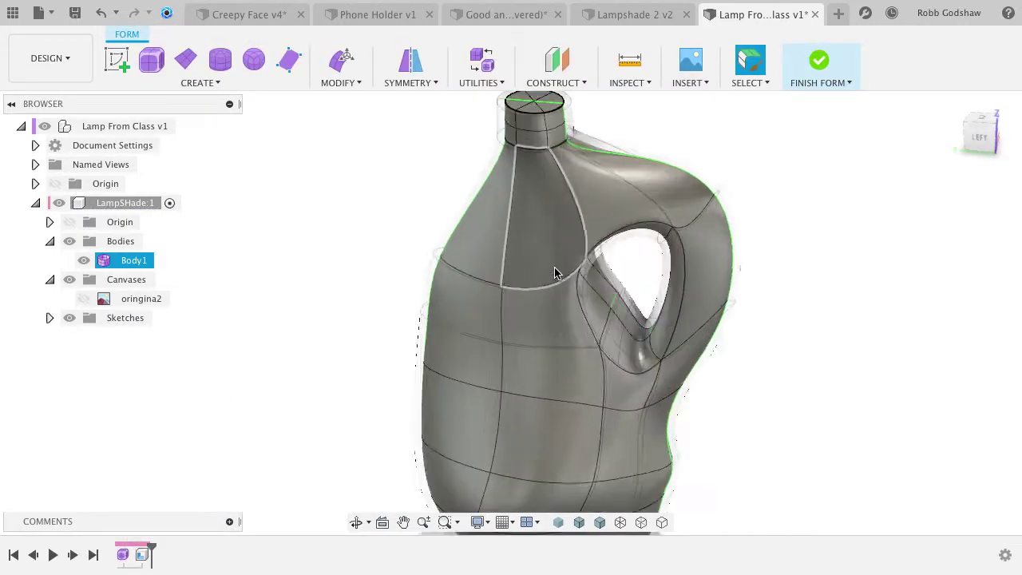
{"action": "scroll", "coordinate": [673, 254], "scroll_direction": "right", "scroll_amount": 2}
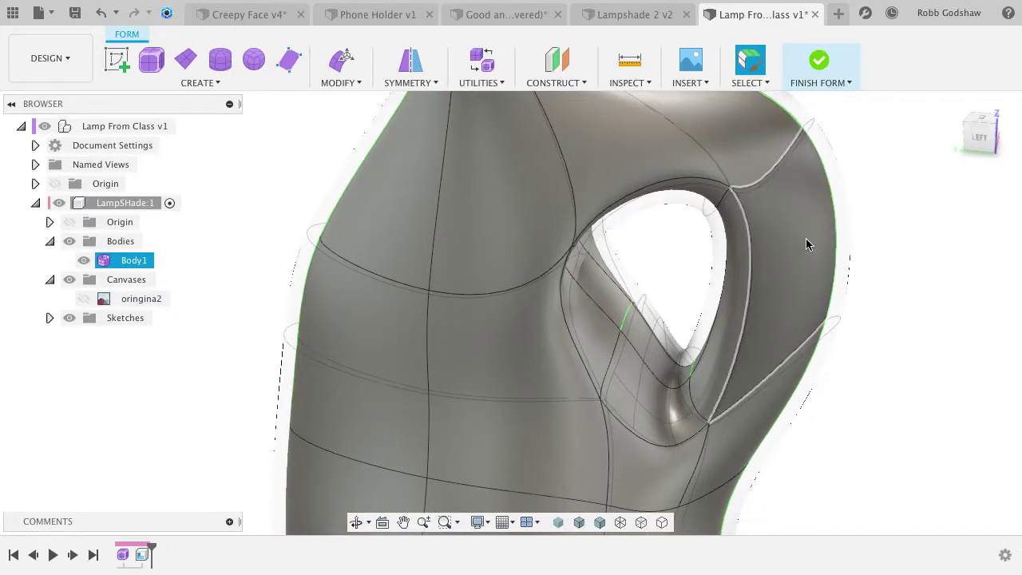
{"action": "scroll", "coordinate": [804, 249], "scroll_direction": "down", "scroll_amount": 3, "text": "shift"}
{"action": "scroll", "coordinate": [805, 252], "scroll_direction": "left", "scroll_amount": 5, "text": "shift"}
{"action": "scroll", "coordinate": [804, 251], "scroll_direction": "right", "scroll_amount": 5, "text": "shift"}
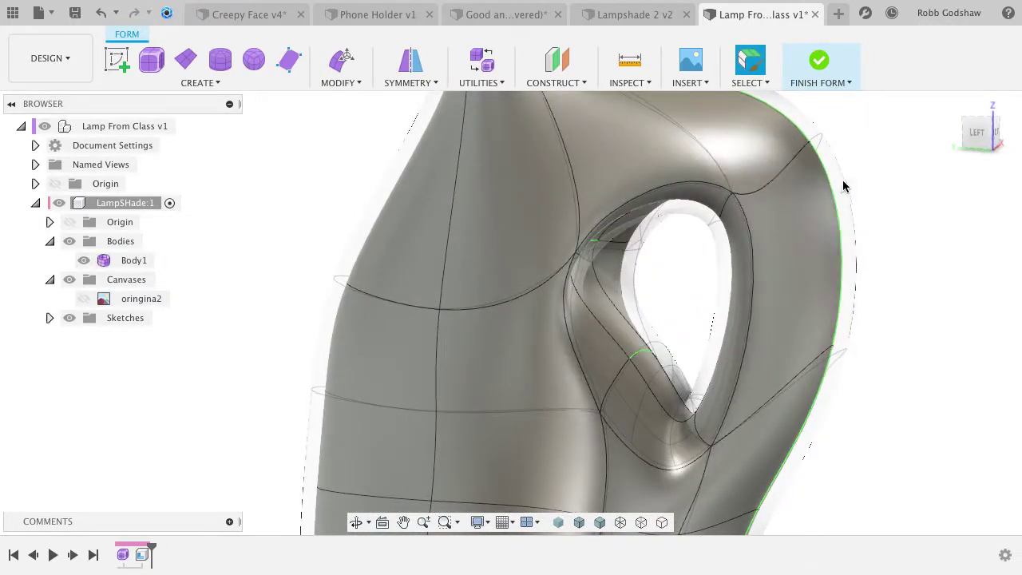
{"action": "scroll", "coordinate": [752, 225], "scroll_direction": "left", "scroll_amount": 1, "text": "shift"}
{"action": "scroll", "coordinate": [753, 225], "scroll_direction": "left", "scroll_amount": 2, "text": "shift"}
{"action": "scroll", "coordinate": [752, 224], "scroll_direction": "right", "scroll_amount": 5, "text": "shift"}
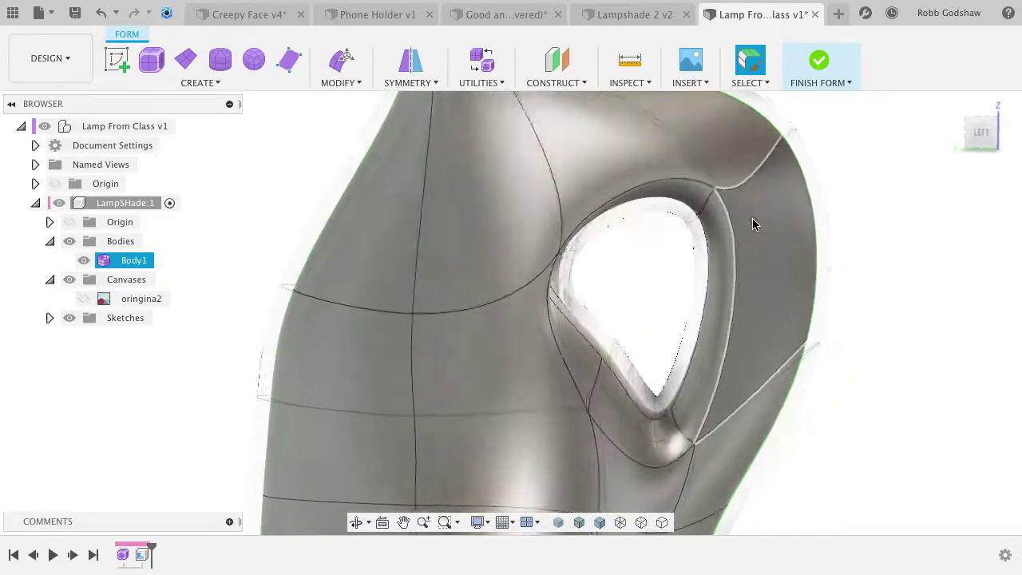
Try to move the inner face of the handle toward the bottle body by about 17.2 mm.
{"action": "left_click", "coordinate": [342, 60]}
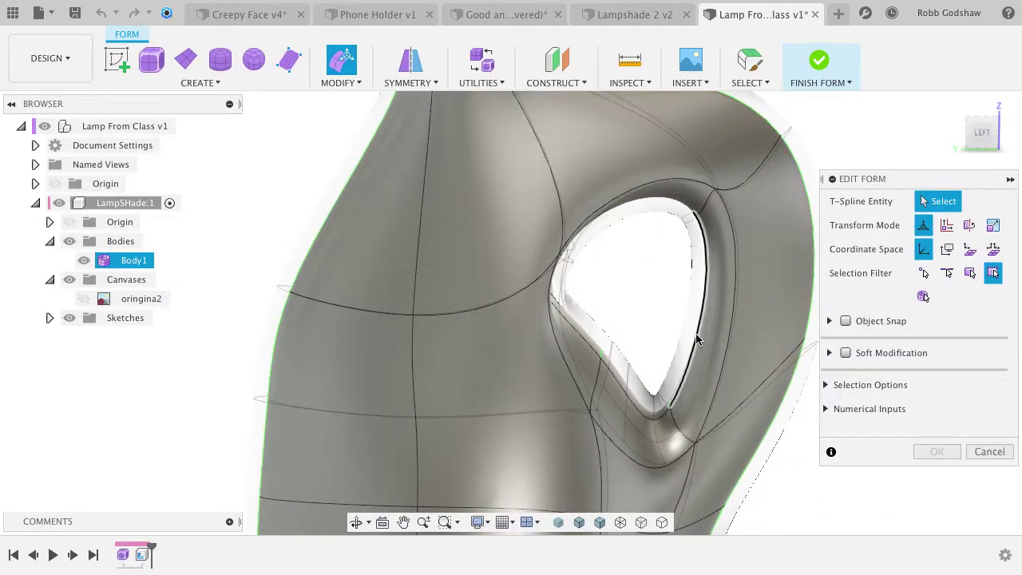
{"action": "left_click", "coordinate": [693, 385]}
{"action": "left_click_drag", "start_coordinate": [648, 315], "coordinate": [403, 328]}
{"action": "scroll", "coordinate": [525, 346], "scroll_direction": "right", "scroll_amount": 3}
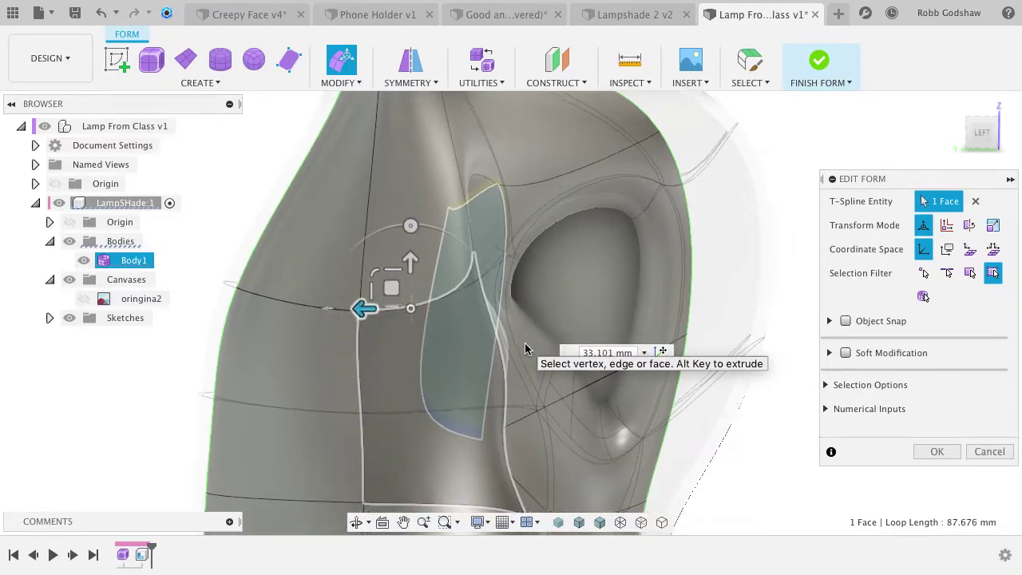
{"action": "scroll", "coordinate": [548, 344], "scroll_direction": "right", "scroll_amount": 10, "text": "shift"}
{"action": "scroll", "coordinate": [547, 345], "scroll_direction": "left", "scroll_amount": 10, "text": "shift"}
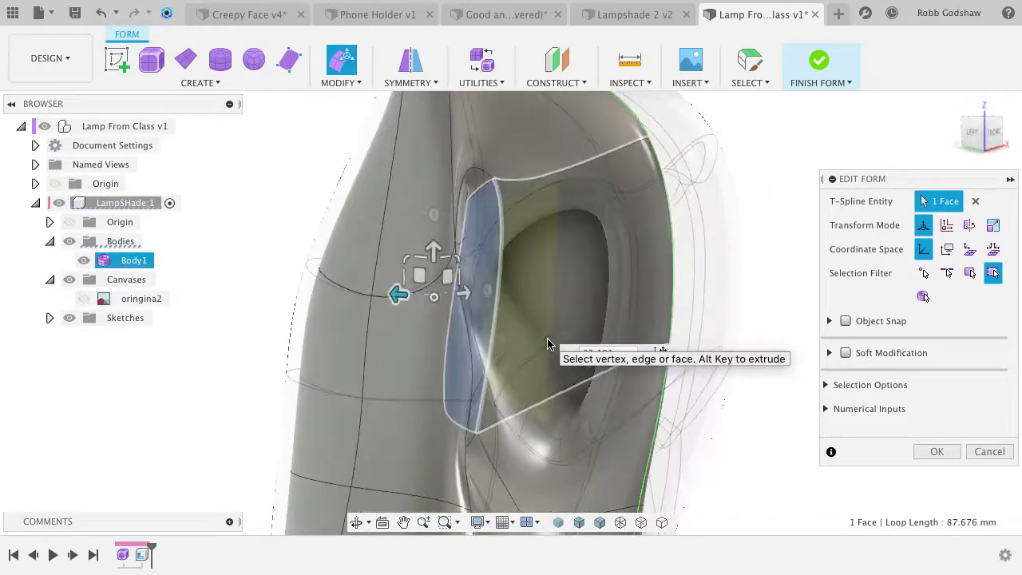
{"action": "scroll", "coordinate": [548, 344], "scroll_direction": "right", "scroll_amount": 6, "text": "shift"}
{"action": "scroll", "coordinate": [548, 344], "scroll_direction": "left", "scroll_amount": 6, "text": "shift"}
{"action": "left_click_drag", "start_coordinate": [367, 307], "coordinate": [463, 305]}
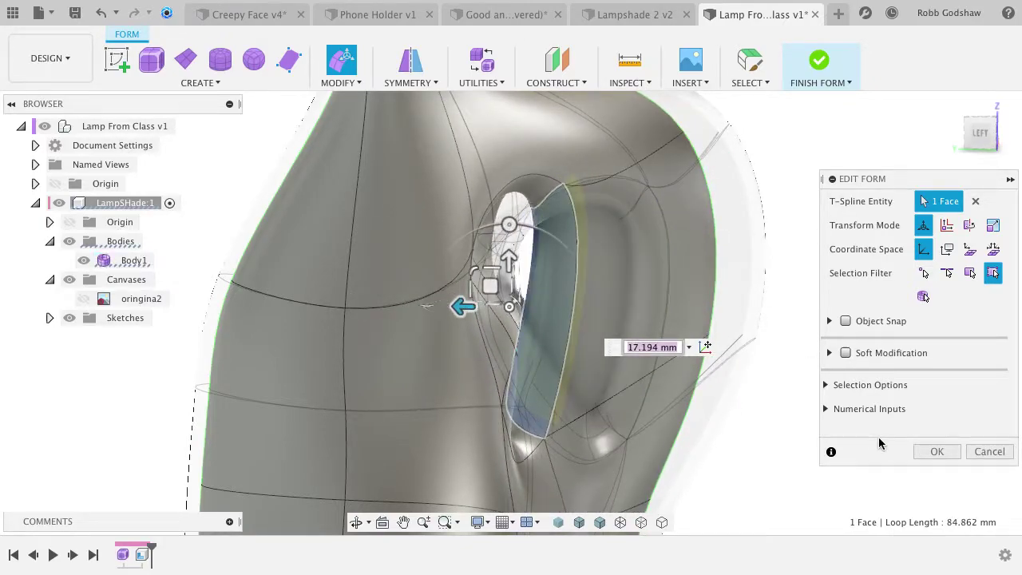
{"action": "left_click", "coordinate": [928, 452]}
Try to finish the form, and return to it to undo the handle face move.
{"action": "left_click", "coordinate": [814, 61]}
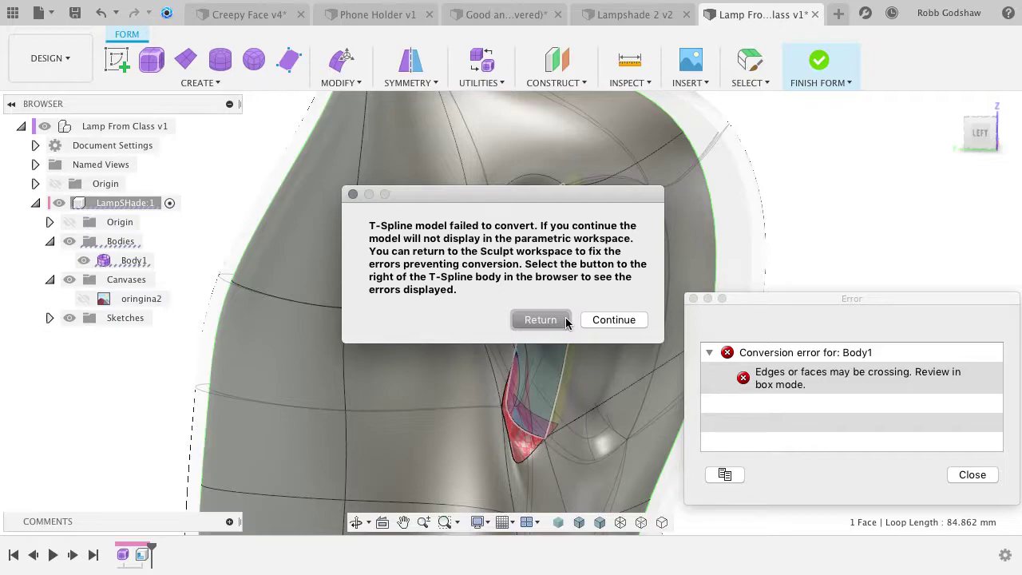
{"action": "left_click", "coordinate": [540, 319]}
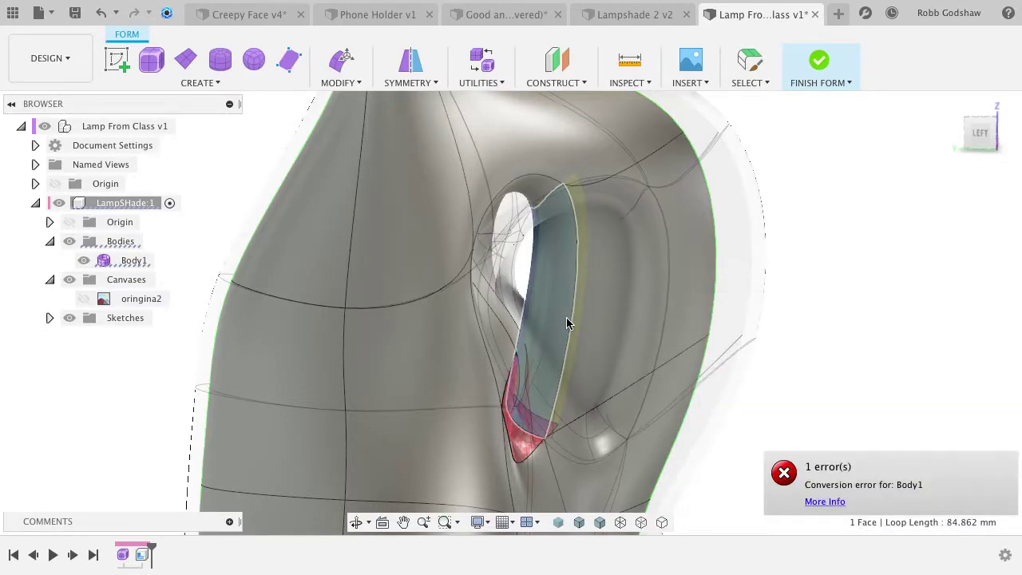
{"action": "left_click", "coordinate": [642, 323]}
{"action": "key", "text": "Delete"}
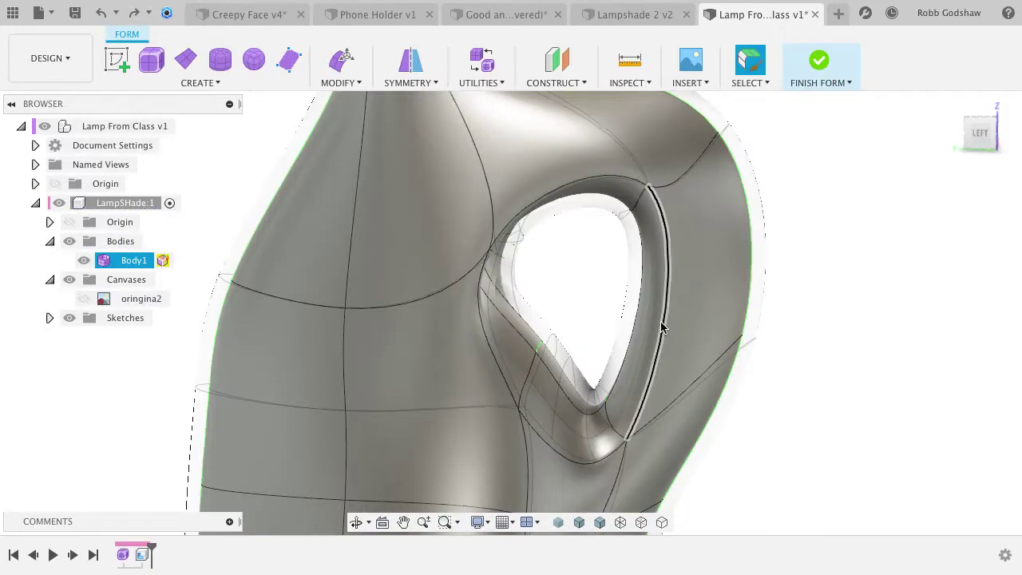
{"action": "left_click", "coordinate": [823, 247]}
{"action": "scroll", "coordinate": [814, 245], "scroll_direction": "right", "scroll_amount": 10, "text": "shift"}
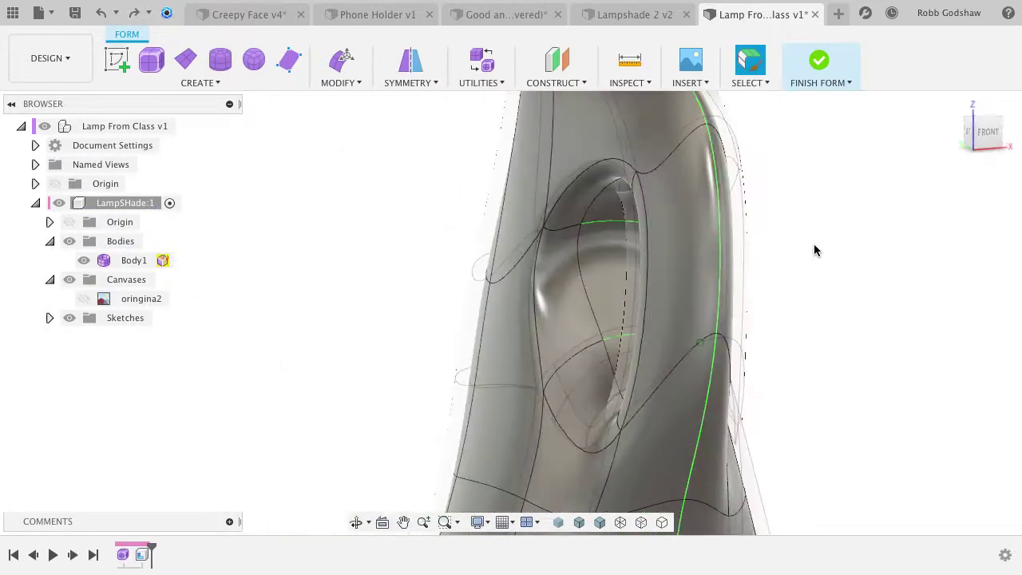
Crease the full loop of four edges around the outer rim of the handle opening.
{"action": "scroll", "coordinate": [814, 244], "scroll_direction": "left", "scroll_amount": 8, "text": "shift"}
{"action": "scroll", "coordinate": [815, 244], "scroll_direction": "left", "scroll_amount": 10, "text": "shift"}
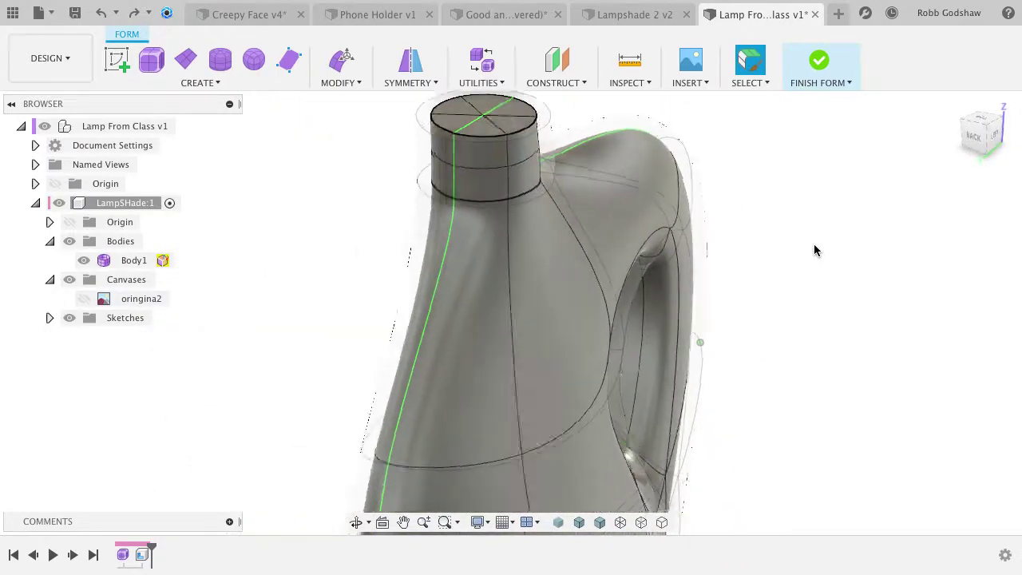
{"action": "scroll", "coordinate": [814, 245], "scroll_direction": "right", "scroll_amount": 12, "text": "shift"}
{"action": "scroll", "coordinate": [814, 244], "scroll_direction": "down", "scroll_amount": 10}
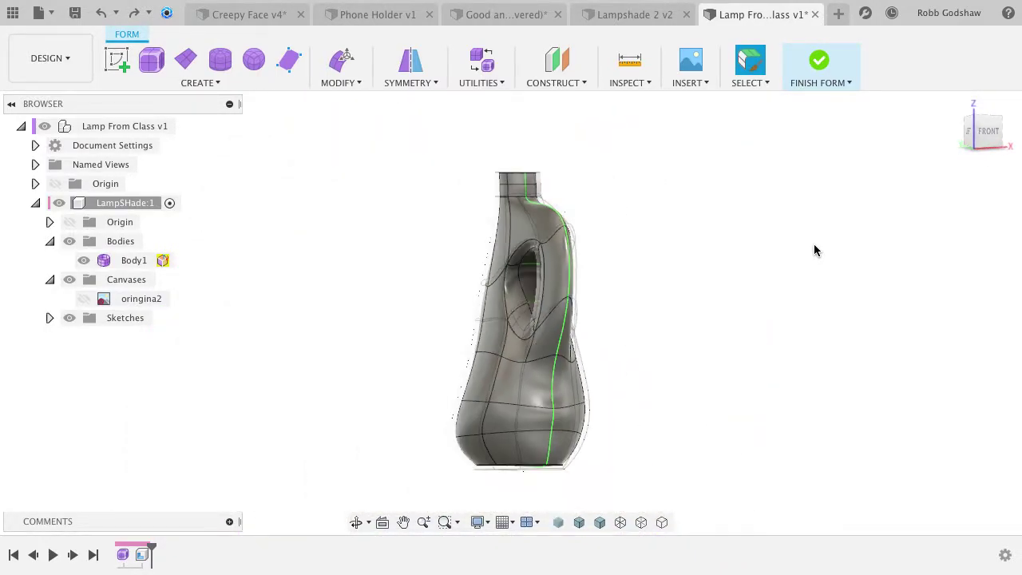
{"action": "scroll", "coordinate": [815, 244], "scroll_direction": "left", "scroll_amount": 10, "text": "shift"}
{"action": "scroll", "coordinate": [614, 256], "scroll_direction": "up", "scroll_amount": 3}
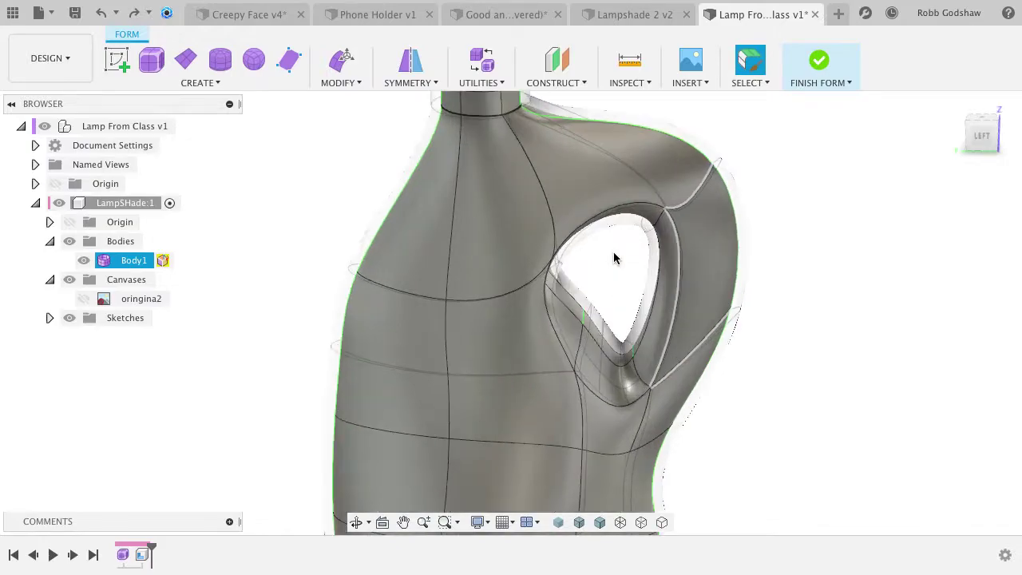
{"action": "left_click", "coordinate": [640, 209]}
{"action": "left_click", "coordinate": [677, 227], "text": "shift"}
{"action": "left_click", "coordinate": [616, 407], "text": "shift"}
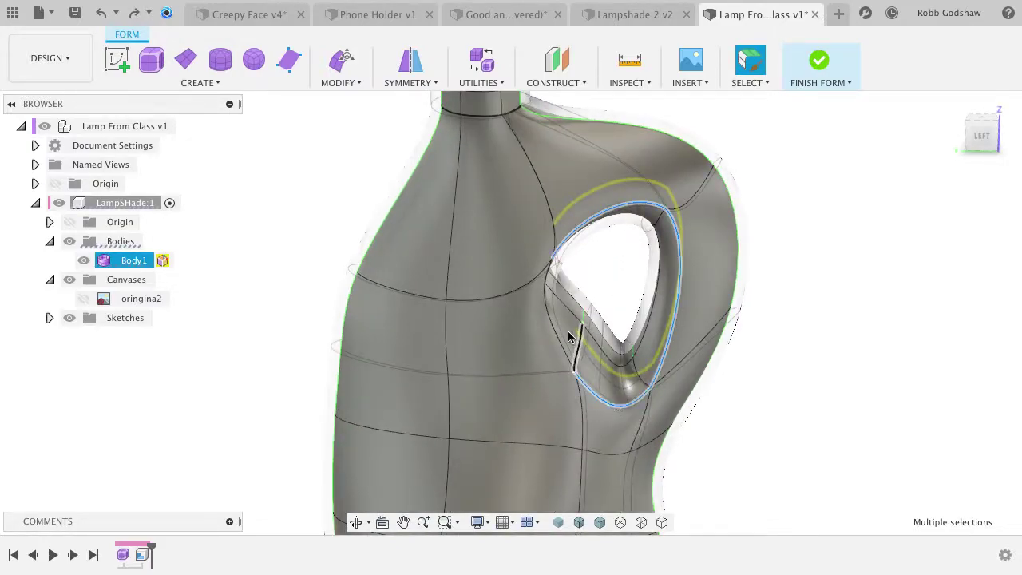
{"action": "left_click", "coordinate": [554, 326], "text": "shift"}
{"action": "left_click", "coordinate": [341, 83]}
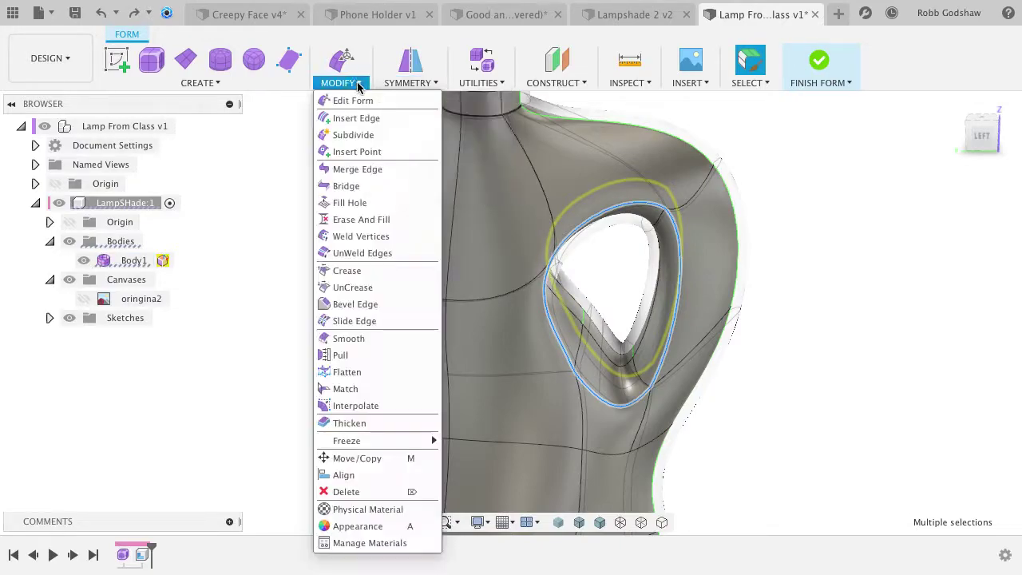
{"action": "left_click", "coordinate": [354, 270]}
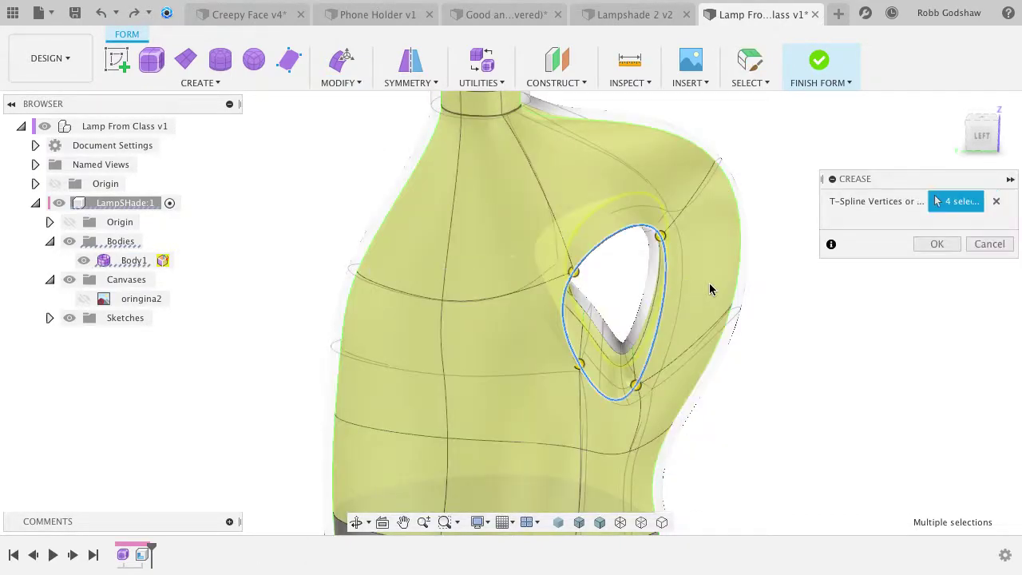
{"action": "left_click", "coordinate": [935, 246]}
Examine the creased handle opening from the front, from below and from the side.
{"action": "scroll", "coordinate": [838, 300], "scroll_direction": "right", "scroll_amount": 10, "text": "shift"}
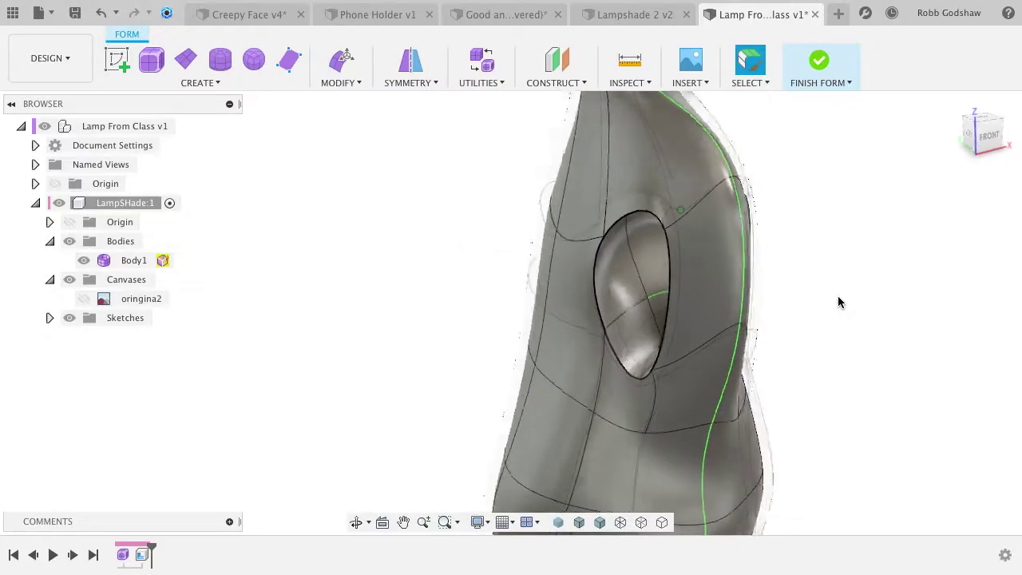
{"action": "scroll", "coordinate": [838, 302], "scroll_direction": "right", "scroll_amount": 5, "text": "shift"}
{"action": "scroll", "coordinate": [838, 302], "scroll_direction": "left", "scroll_amount": 10, "text": "shift"}
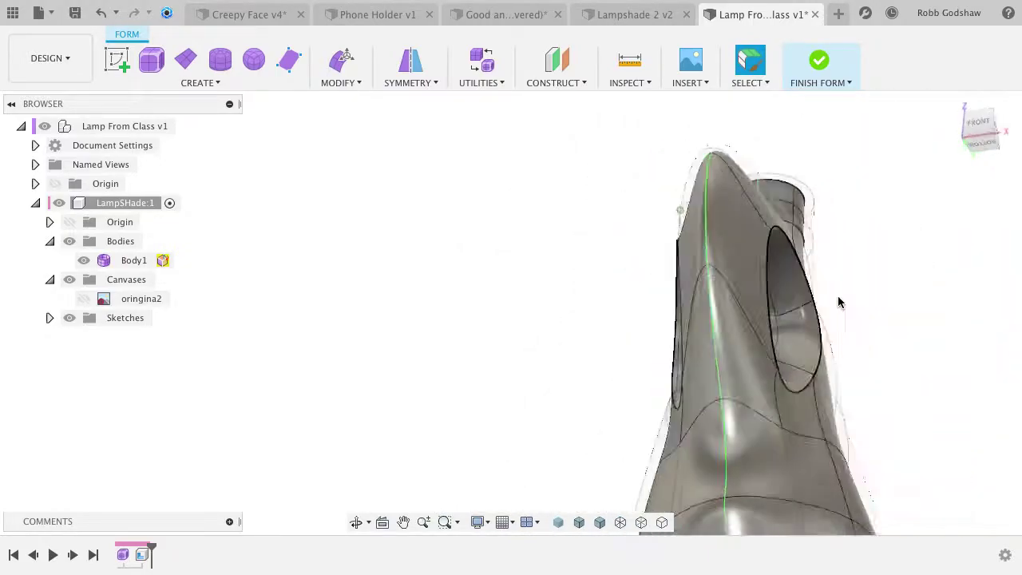
{"action": "scroll", "coordinate": [838, 302], "scroll_direction": "left", "scroll_amount": 4, "text": "shift"}
{"action": "scroll", "coordinate": [838, 301], "scroll_direction": "right", "scroll_amount": 6, "text": "shift"}
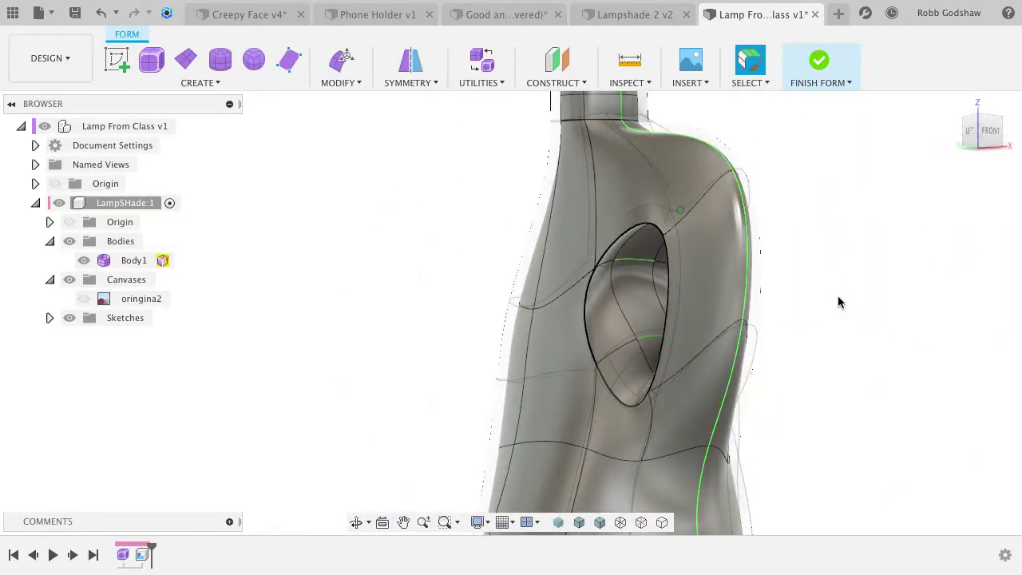
{"action": "scroll", "coordinate": [838, 301], "scroll_direction": "left", "scroll_amount": 6, "text": "shift"}
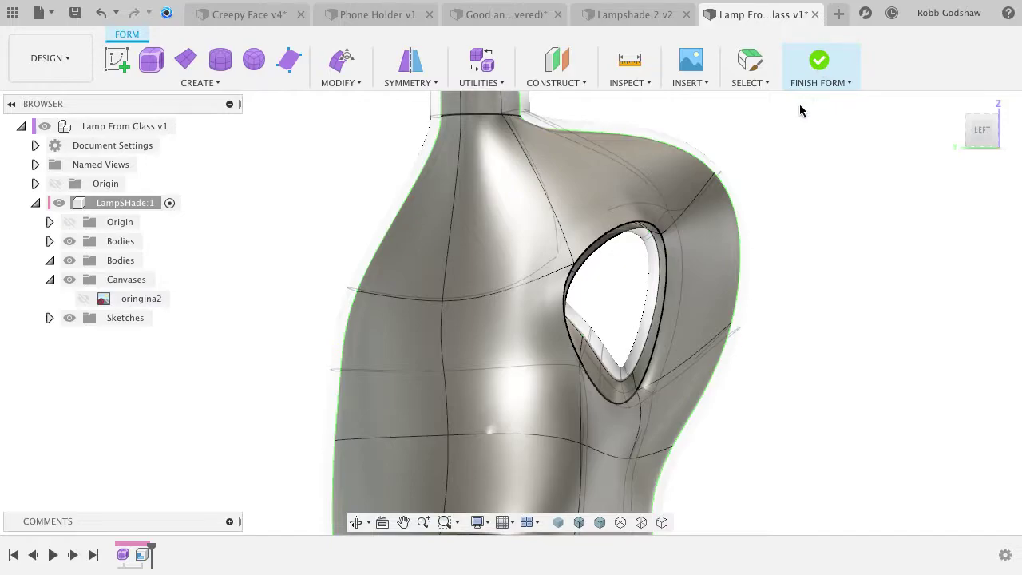
{"action": "key", "text": "ctrl+Left"}
{"action": "key", "text": "ctrl+Right"}
Finish the form and save the design with a version description beginning "End of both".
{"action": "key", "text": "super+s"}
{"action": "double_click", "coordinate": [531, 257]}
{"action": "key", "text": "super+a"}
{"action": "type", "text": "En"}
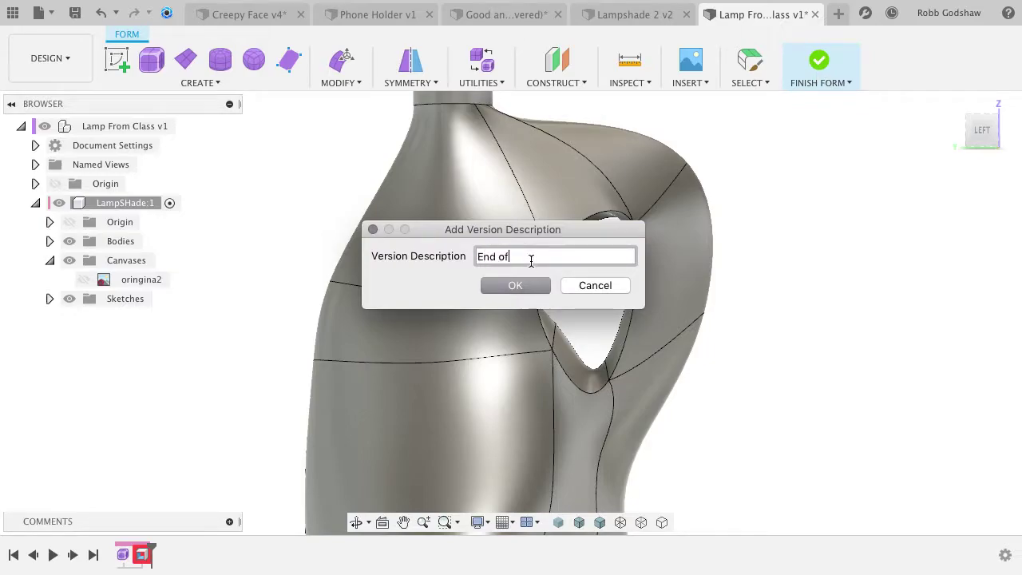
{"action": "type", "text": "d of both"}
{"action": "key", "text": "Return"}
{"action": "left_click", "coordinate": [818, 63]}
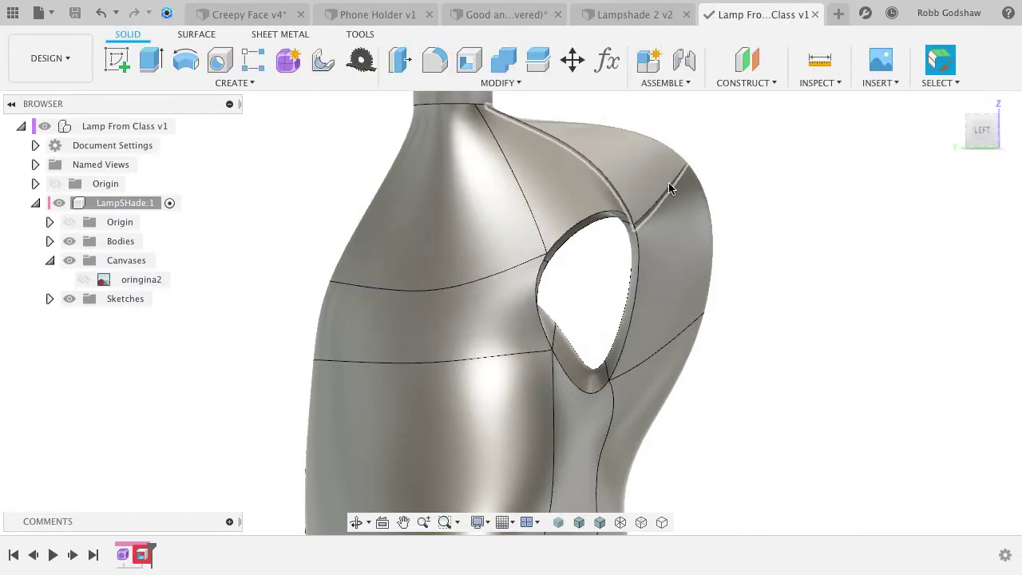
Start a new design and create an empty, activated component named LampShade3 in it.
{"action": "left_click", "coordinate": [647, 21]}
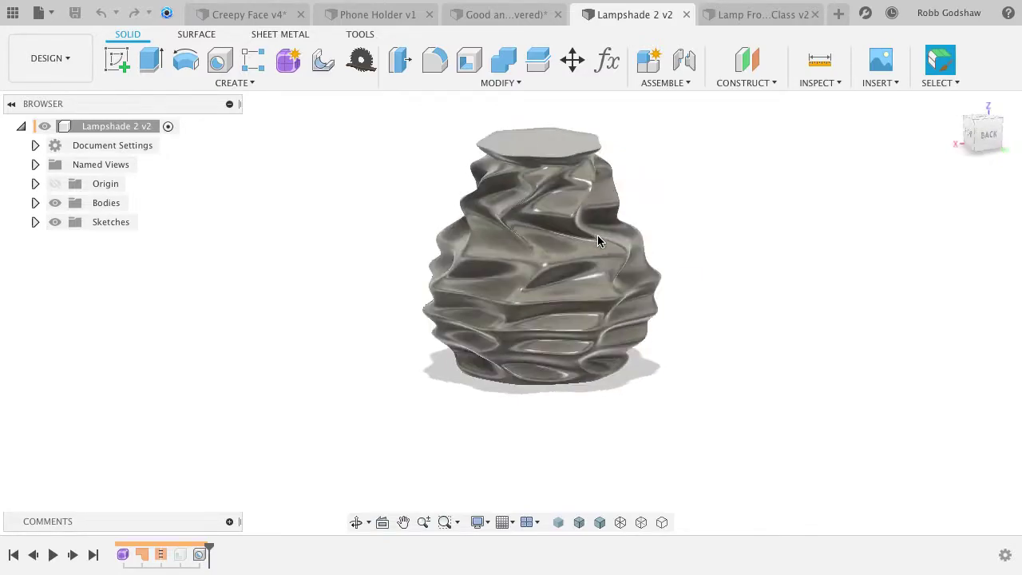
{"action": "left_click", "coordinate": [770, 15]}
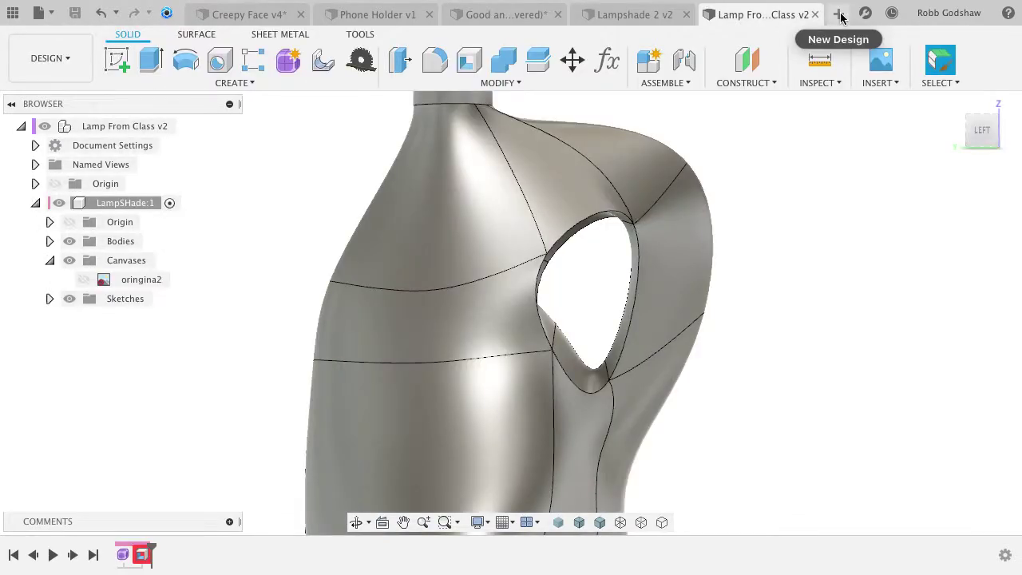
{"action": "left_click", "coordinate": [838, 15]}
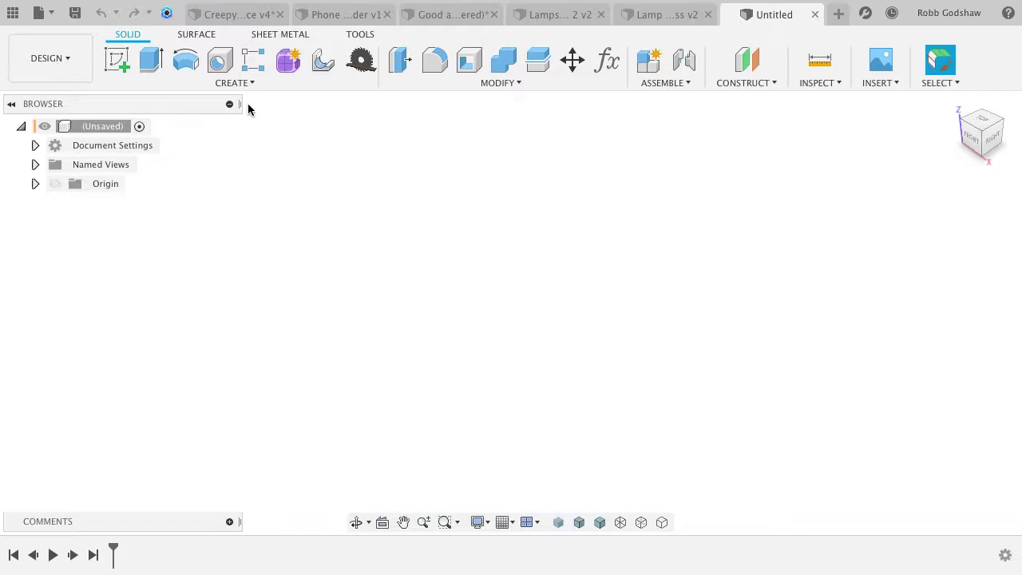
{"action": "left_click", "coordinate": [234, 82]}
{"action": "left_click", "coordinate": [151, 101]}
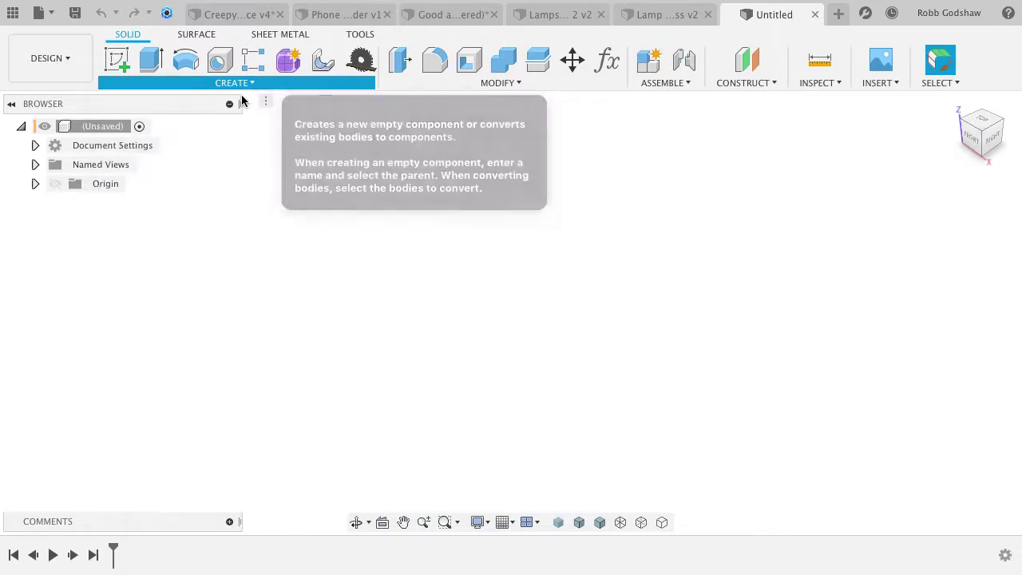
{"action": "left_click", "coordinate": [883, 249]}
{"action": "type", "text": "LampShade"}
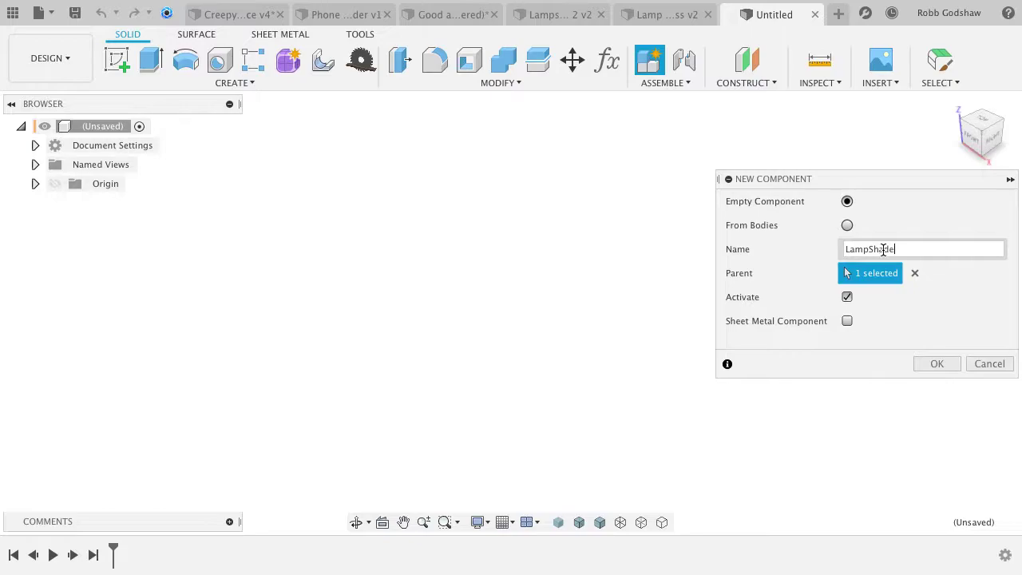
{"action": "type", "text": "3"}
{"action": "key", "text": "Return"}
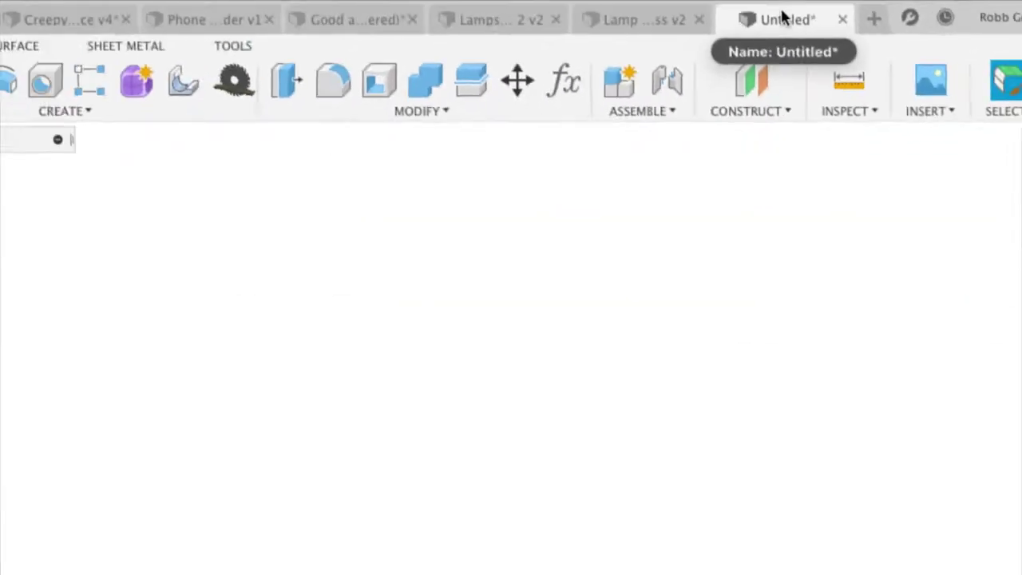
Save the new design as Lampshade3 in the 3. 3D printing folder and start a form in the component.
{"action": "key", "text": "super+s"}
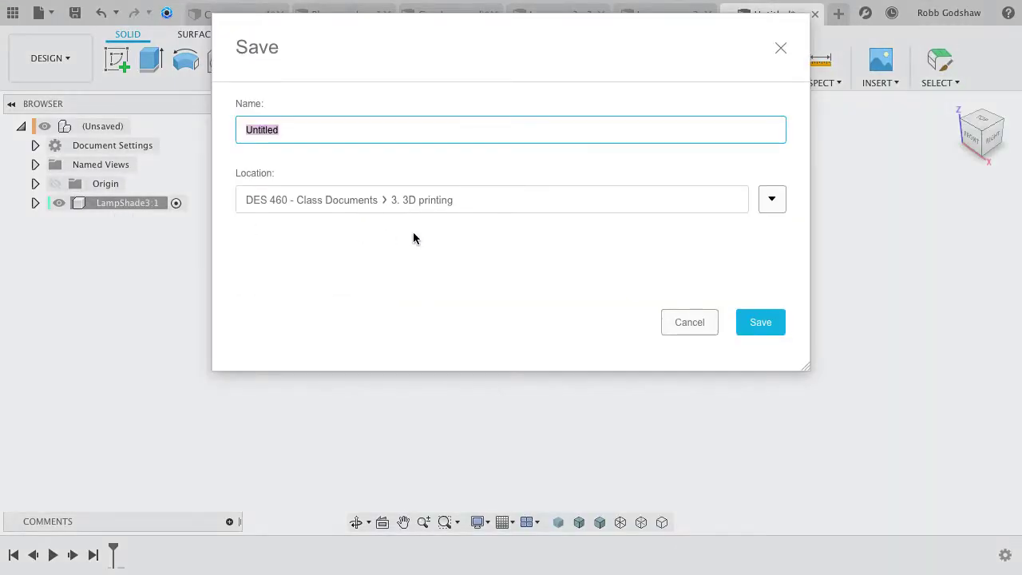
{"action": "type", "text": "Lamps"}
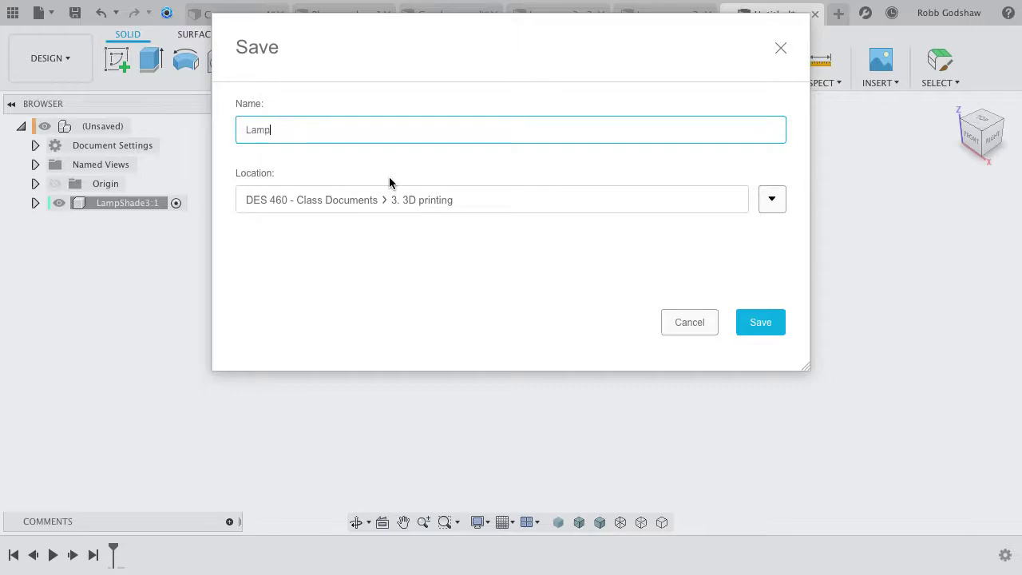
{"action": "type", "text": "Shade"}
{"action": "key", "text": "Return"}
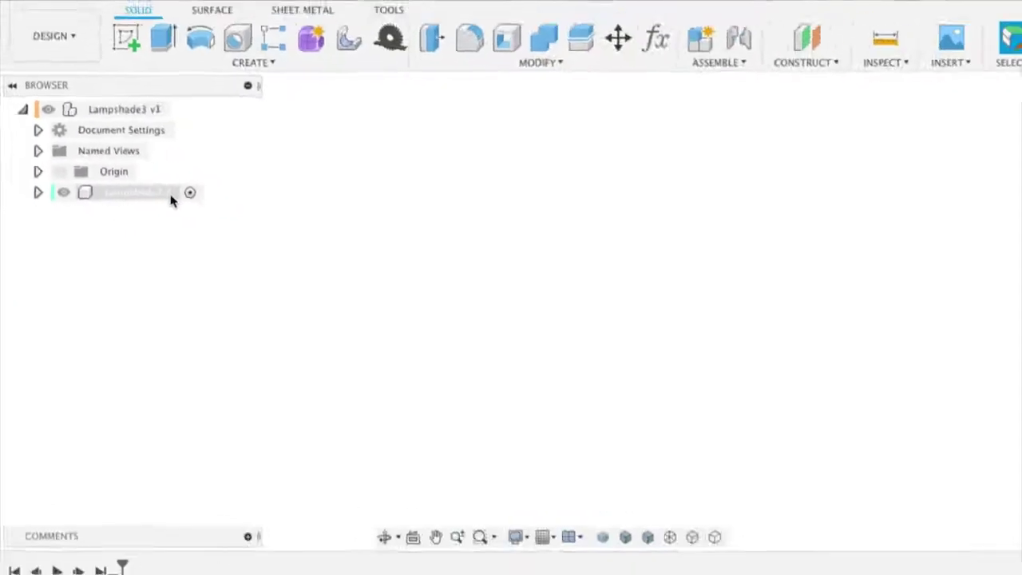
{"action": "left_click", "coordinate": [288, 62]}
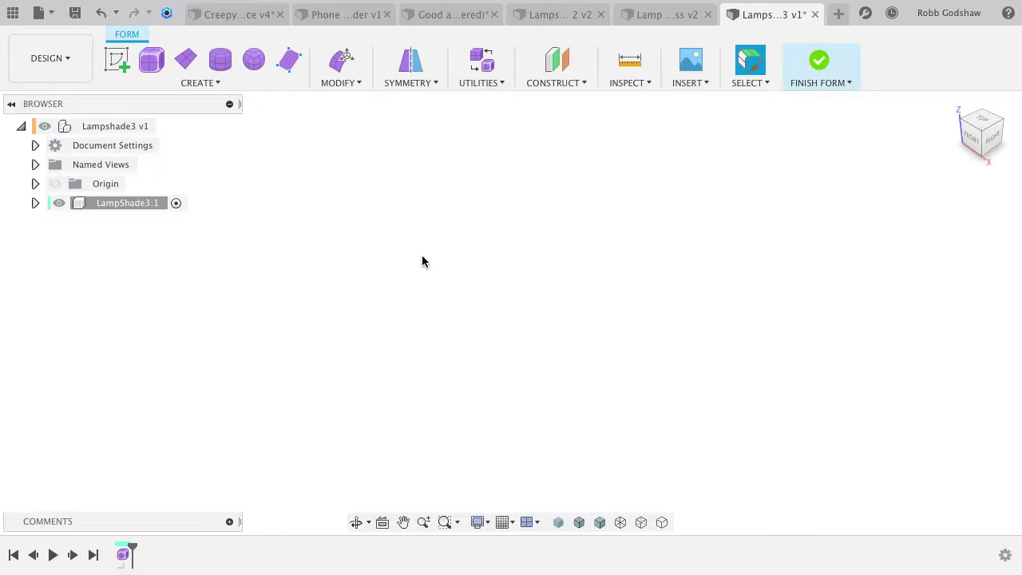
Switch to the web browser and review the LAMP wooden model on GrabCAD, including its file list and 3D preview.
{"action": "key", "text": "ctrl+Right"}
{"action": "left_click", "coordinate": [823, 20]}
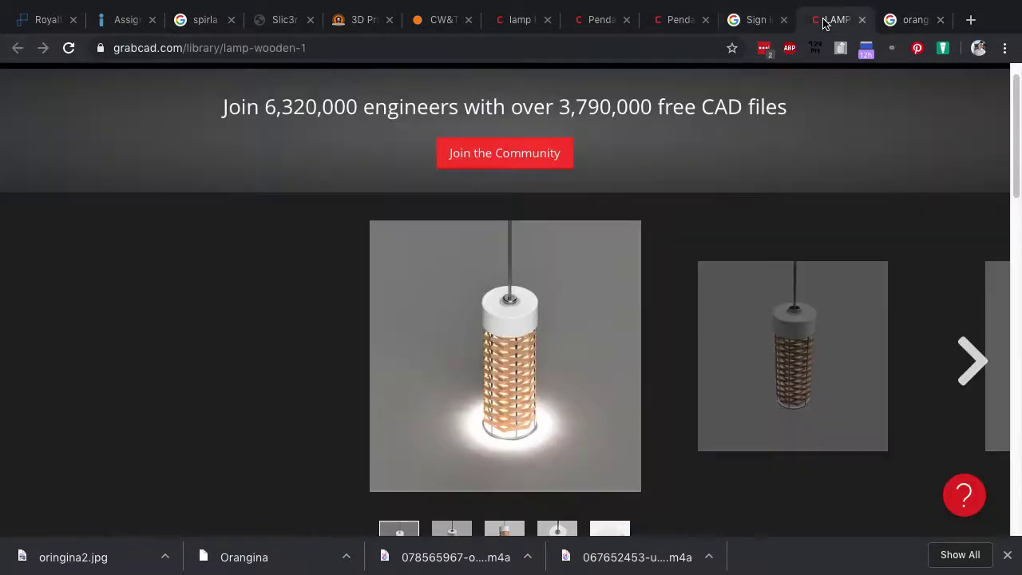
{"action": "scroll", "coordinate": [648, 210], "scroll_direction": "down", "scroll_amount": 6}
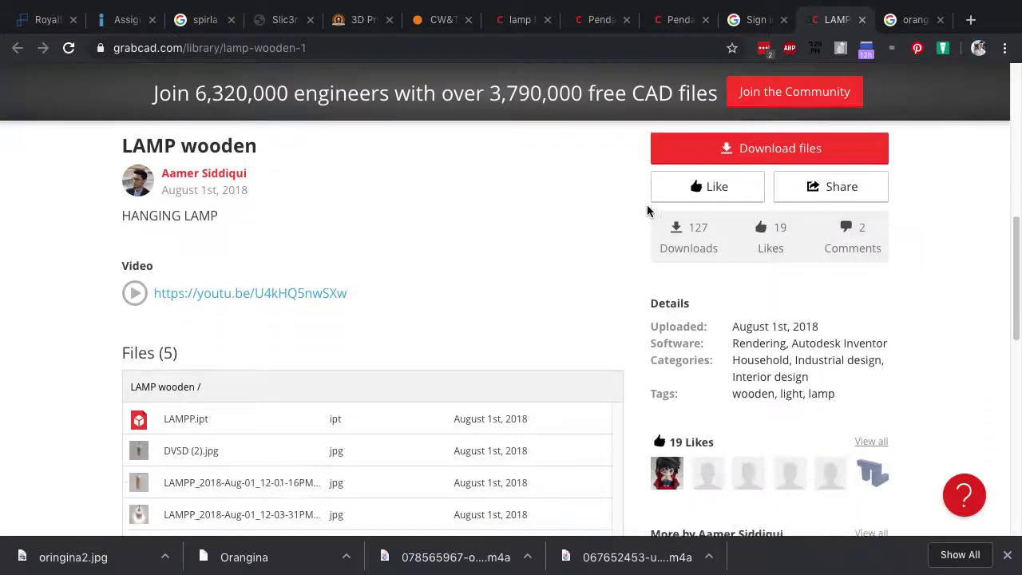
{"action": "scroll", "coordinate": [647, 210], "scroll_direction": "down", "scroll_amount": 4}
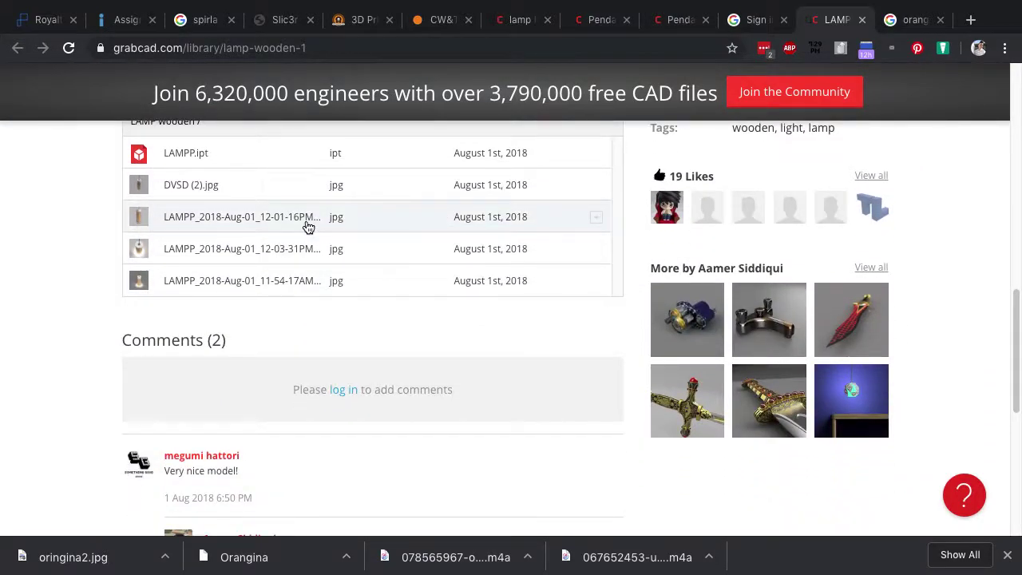
{"action": "left_click", "coordinate": [196, 156]}
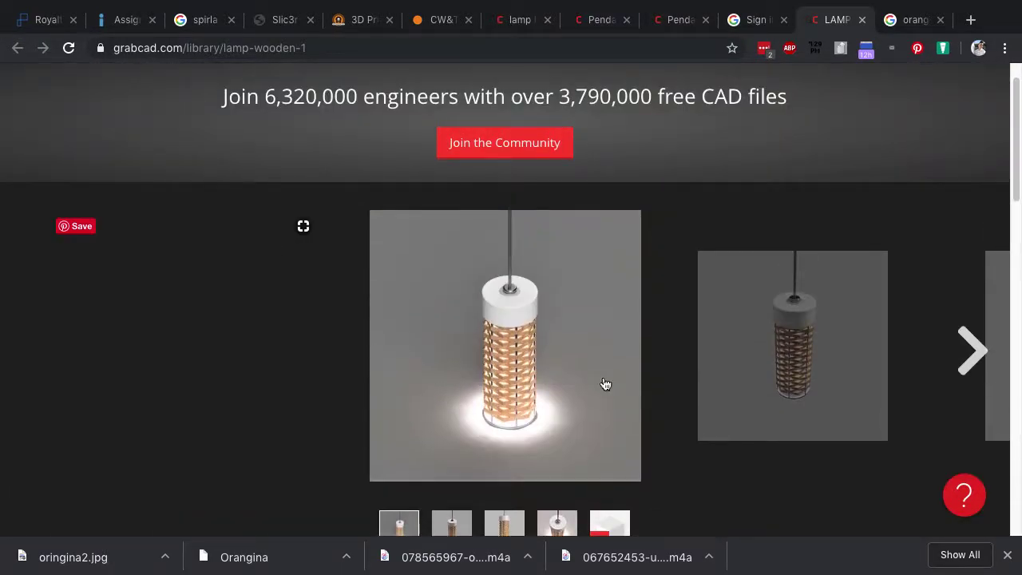
{"action": "scroll", "coordinate": [655, 463], "scroll_direction": "down", "scroll_amount": 2}
{"action": "left_click", "coordinate": [609, 374]}
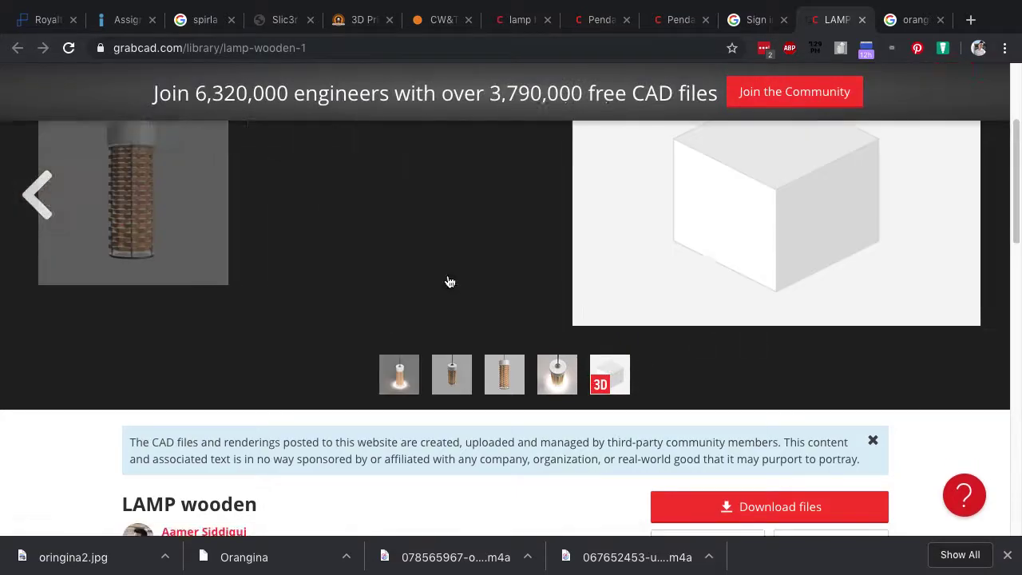
Switch to GrabCAD's plywood Pendant lamp page, check its file list and request the file download.
{"action": "left_click", "coordinate": [677, 20]}
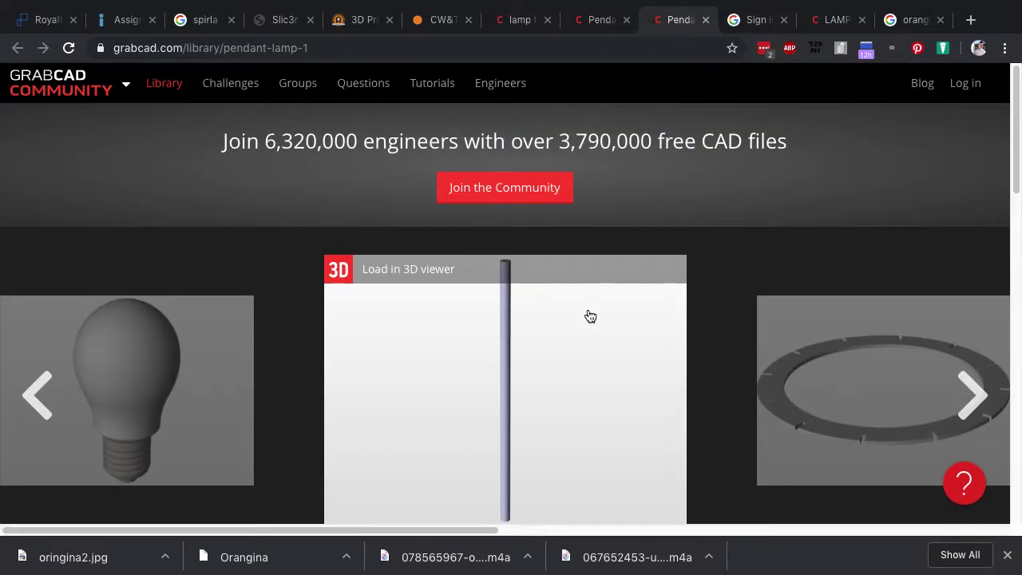
{"action": "scroll", "coordinate": [590, 315], "scroll_direction": "down", "scroll_amount": 5}
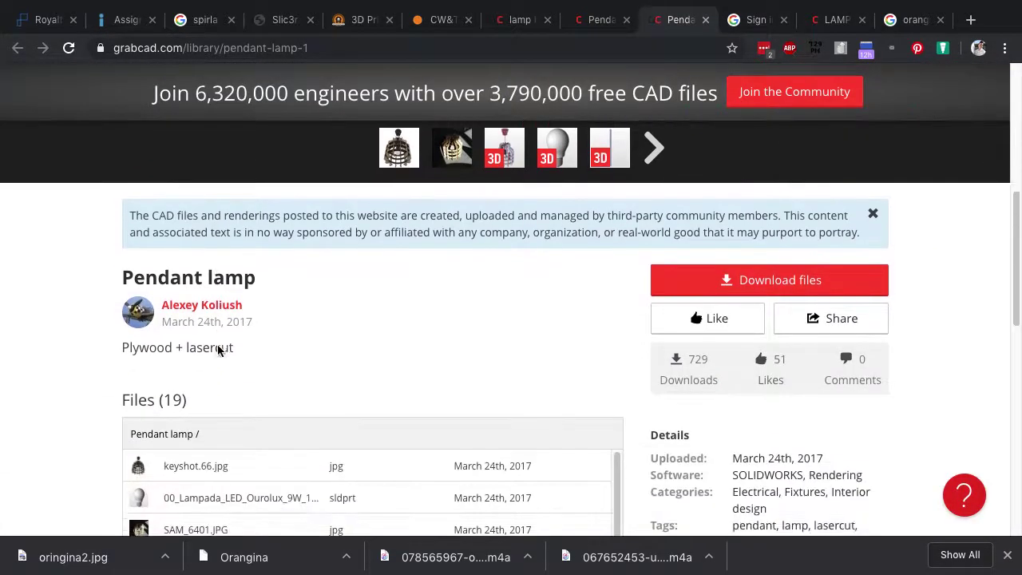
{"action": "scroll", "coordinate": [474, 399], "scroll_direction": "down", "scroll_amount": 3}
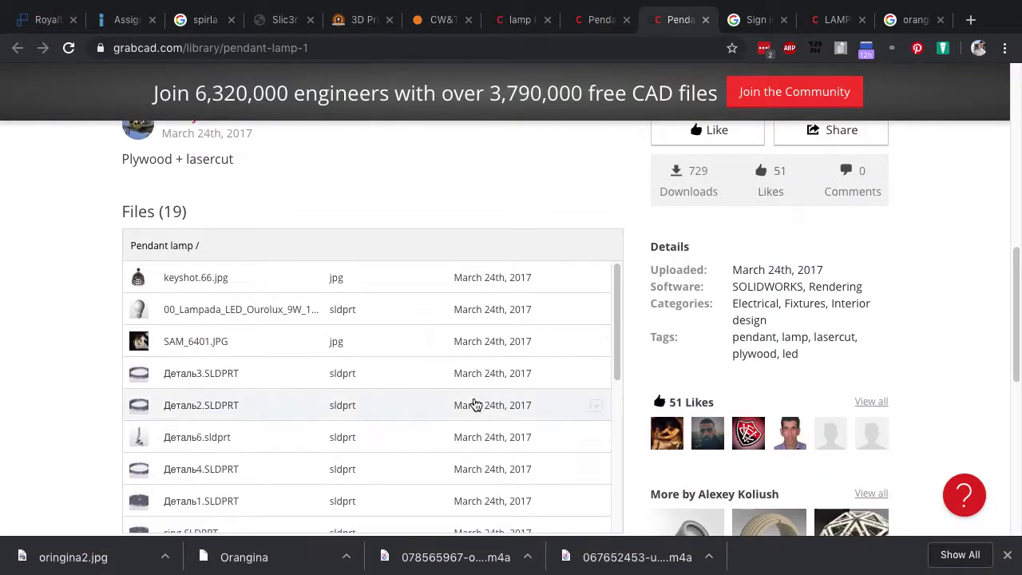
{"action": "scroll", "coordinate": [474, 405], "scroll_direction": "up", "scroll_amount": 1}
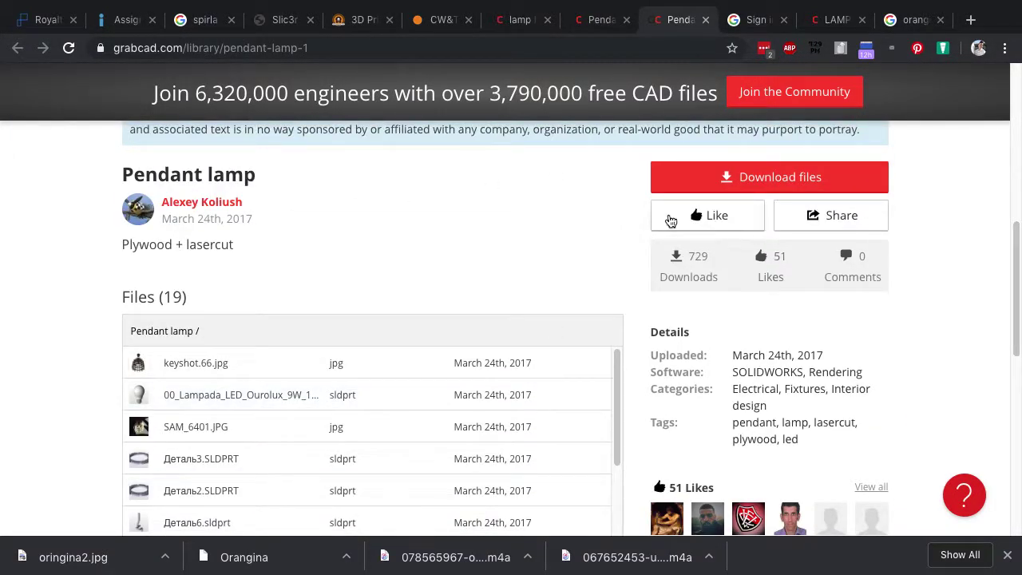
{"action": "left_click", "coordinate": [721, 176]}
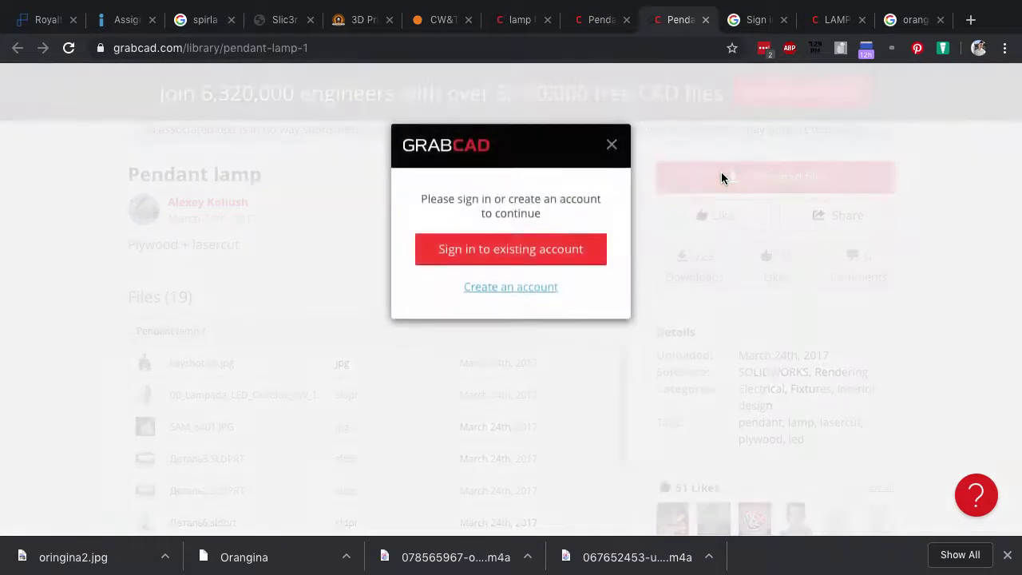
Sign in to GrabCAD with the first listed Google account to continue the download.
{"action": "left_click", "coordinate": [538, 262]}
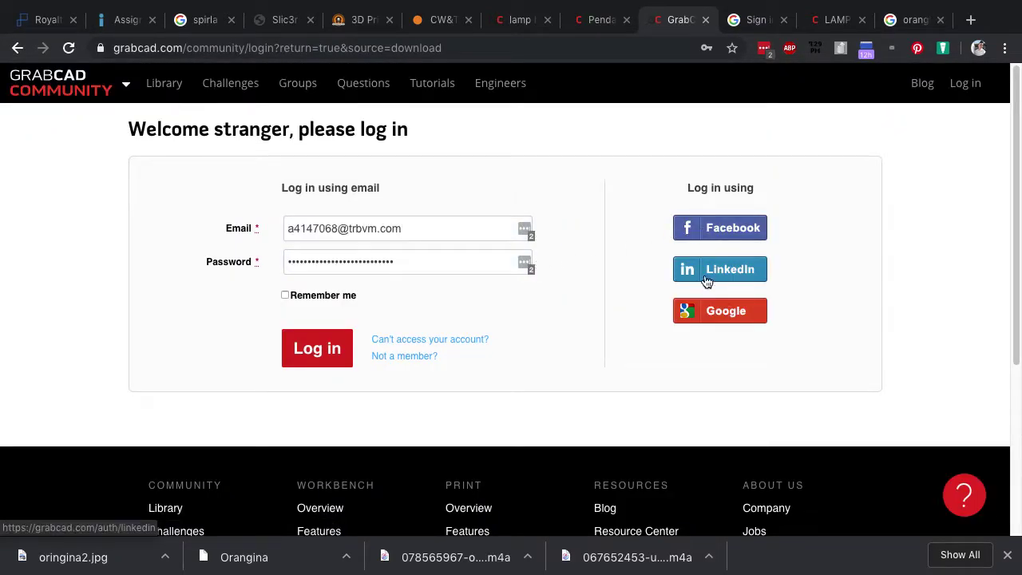
{"action": "left_click", "coordinate": [735, 312]}
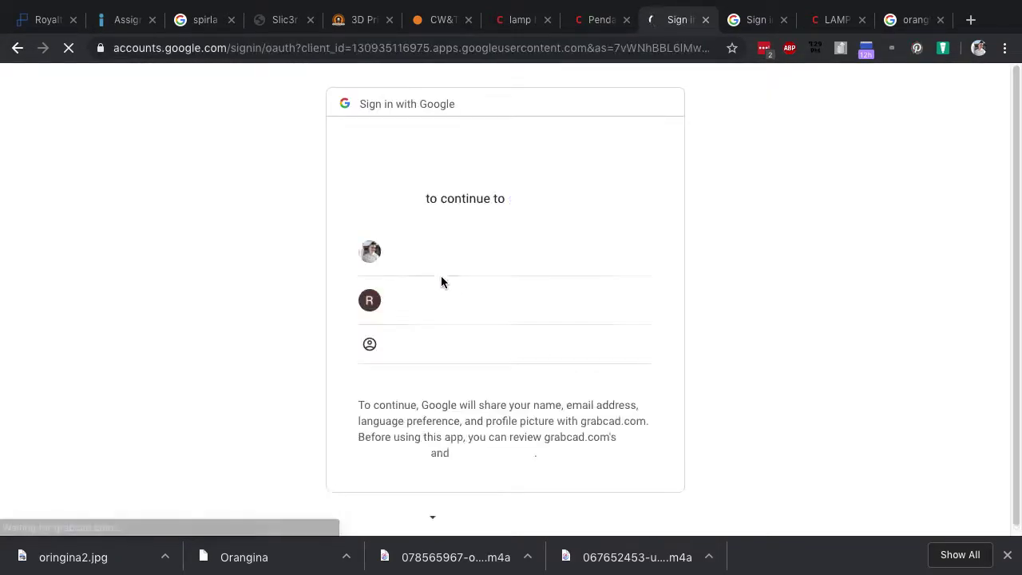
{"action": "left_click", "coordinate": [468, 254]}
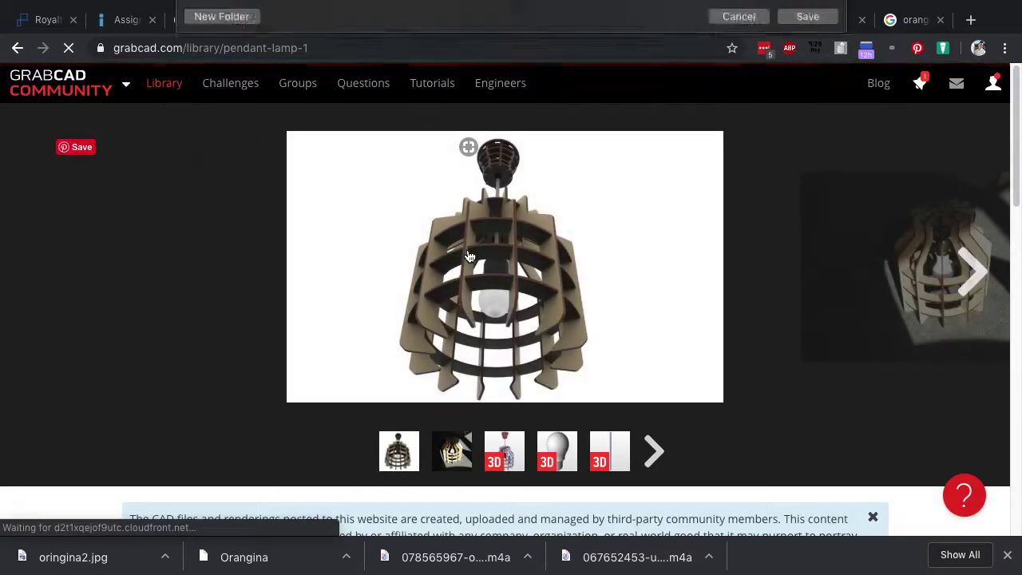
Save the pendant lamp download to the Downloads folder and look through the extracted SolidWorks files in Finder.
{"action": "key", "text": "Return"}
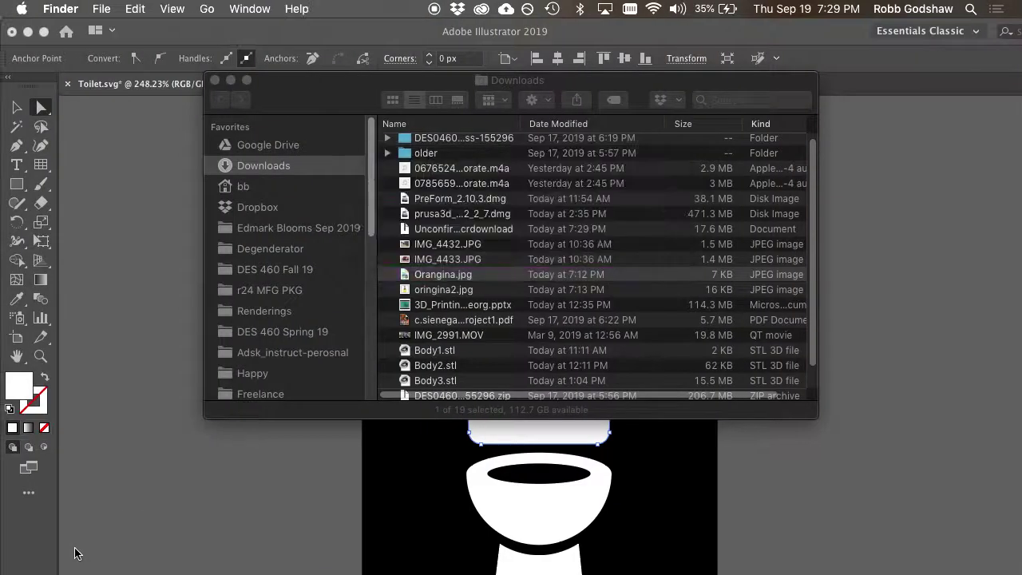
{"action": "left_click", "coordinate": [387, 168]}
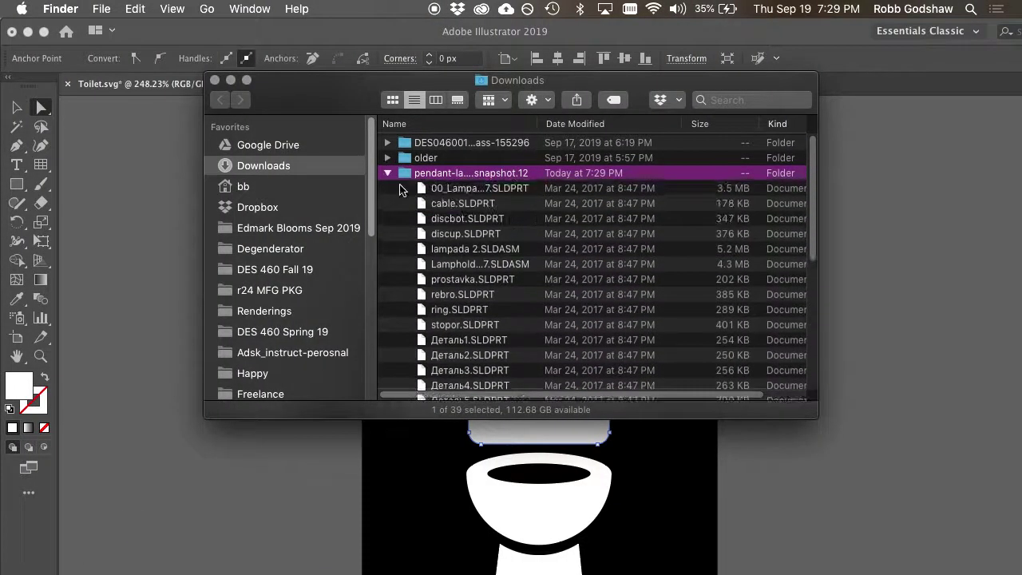
{"action": "scroll", "coordinate": [435, 198], "scroll_direction": "down", "scroll_amount": 5}
{"action": "scroll", "coordinate": [439, 220], "scroll_direction": "up", "scroll_amount": 5}
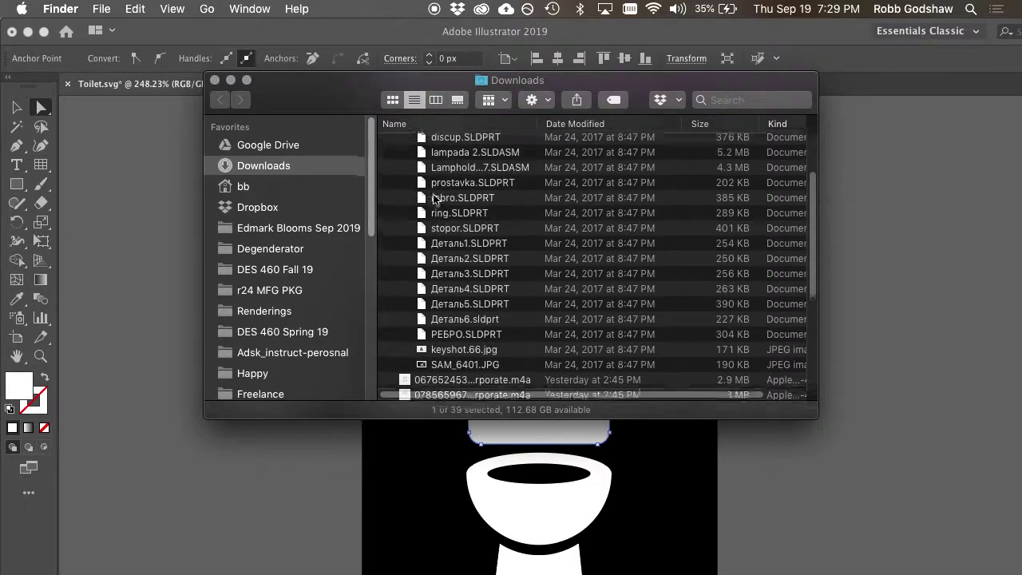
{"action": "left_click", "coordinate": [462, 308]}
{"action": "scroll", "coordinate": [451, 318], "scroll_direction": "down", "scroll_amount": 10}
{"action": "scroll", "coordinate": [451, 318], "scroll_direction": "up", "scroll_amount": 8}
Switch to Fusion 360, create a folder named OEM in the 3. 3D printing project folder and open it.
{"action": "key", "text": "ctrl+Up"}
{"action": "mouse_move", "coordinate": [449, 4]}
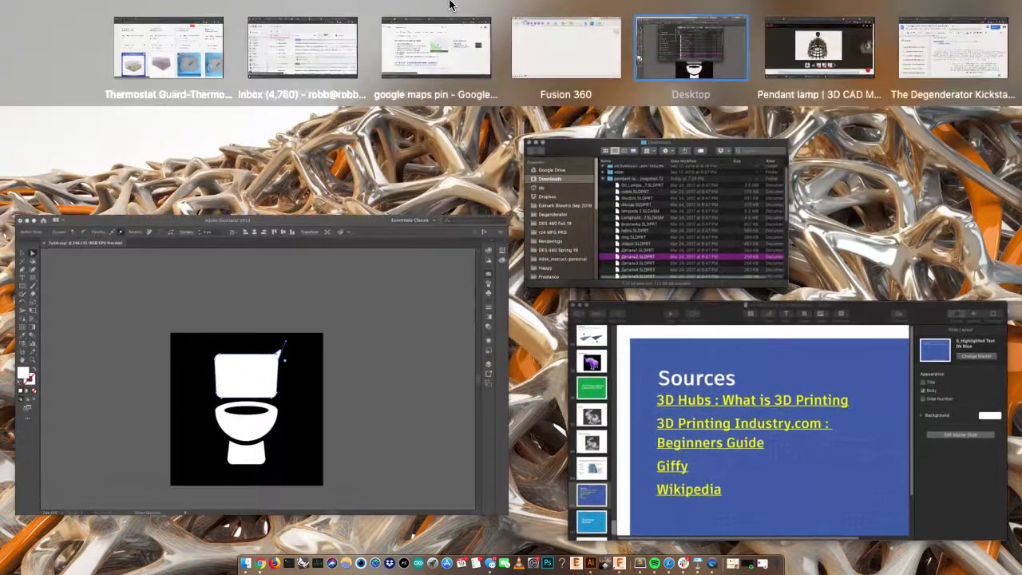
{"action": "left_click", "coordinate": [555, 56]}
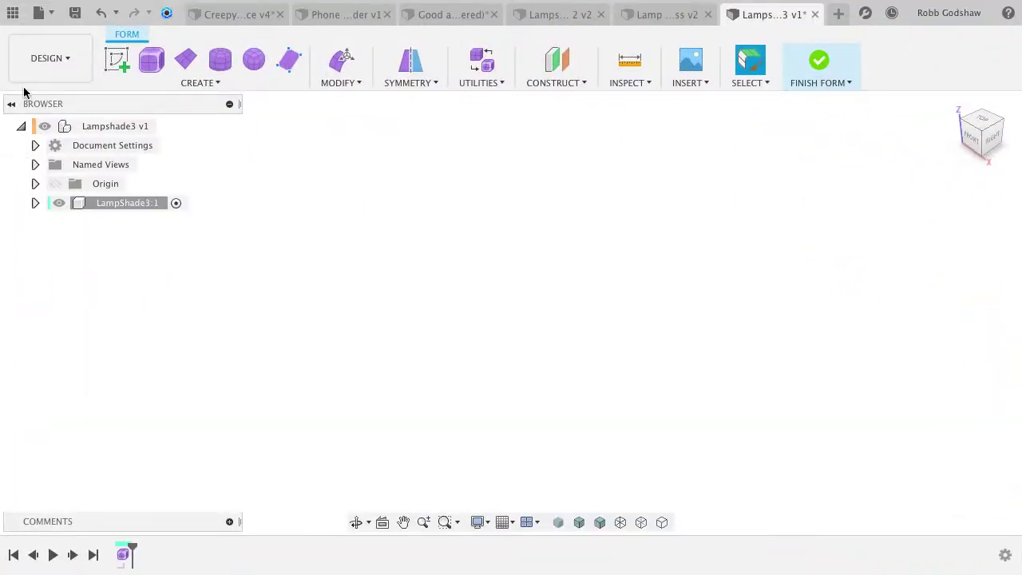
{"action": "left_click", "coordinate": [13, 12]}
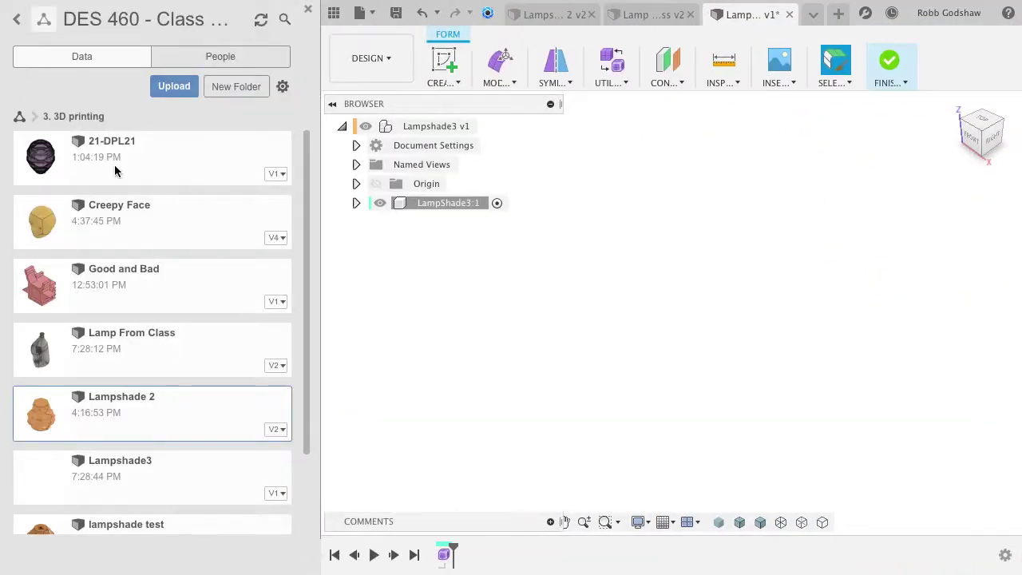
{"action": "left_click", "coordinate": [221, 86]}
{"action": "type", "text": "OEM"}
{"action": "key", "text": "Return"}
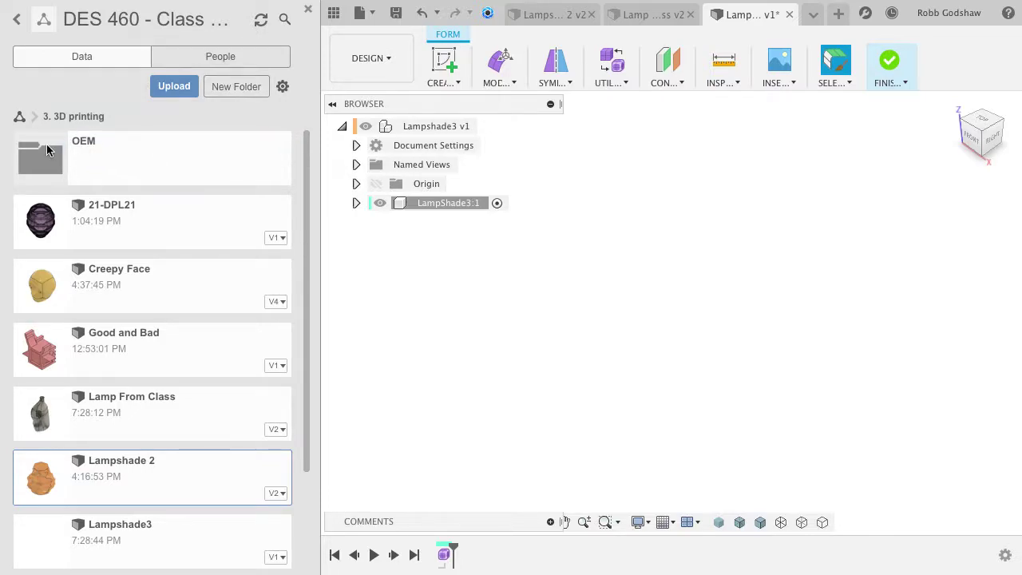
{"action": "double_click", "coordinate": [50, 150]}
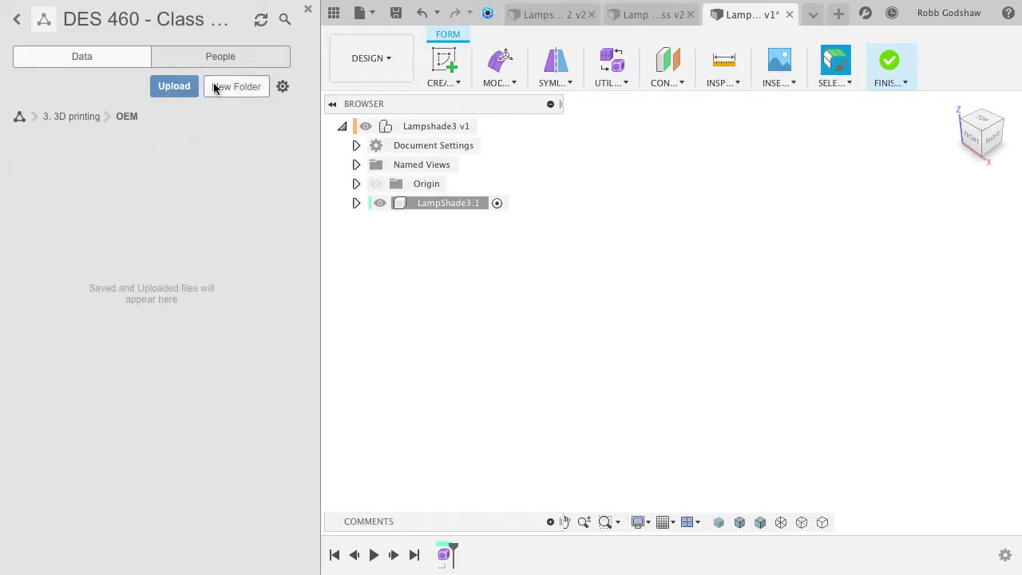
Upload all SLDPRT and SLDASM files from the pendant-lamp-1 snapshot folder to OEM, with lampada 2 as the top-level assembly.
{"action": "left_click", "coordinate": [171, 91]}
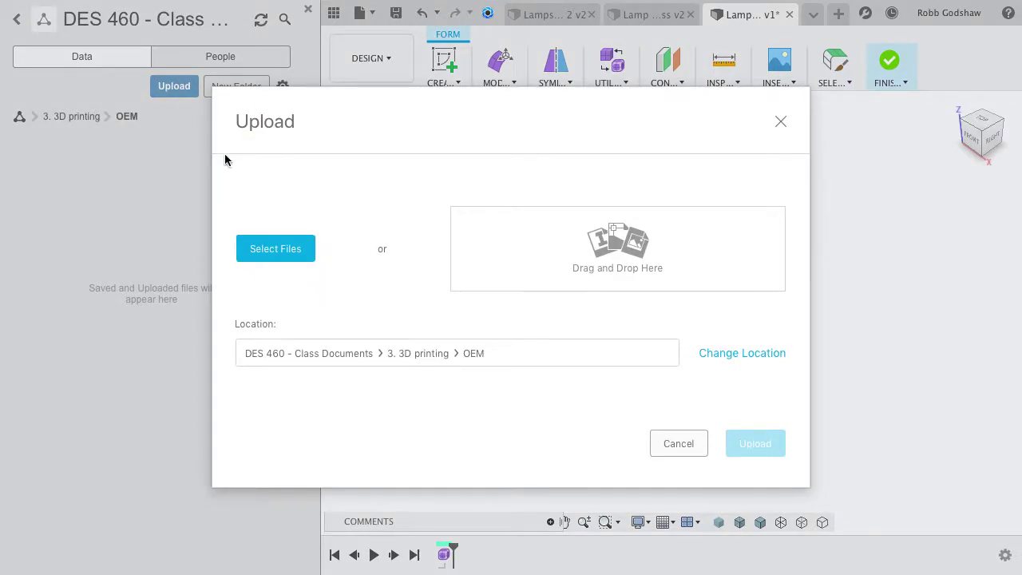
{"action": "left_click", "coordinate": [261, 240]}
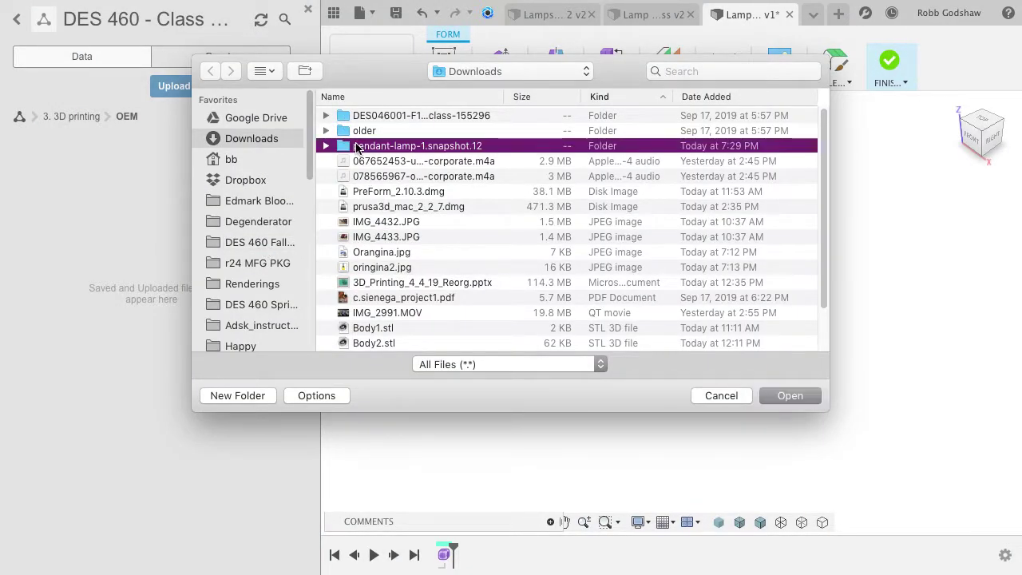
{"action": "double_click", "coordinate": [356, 146]}
{"action": "left_click", "coordinate": [401, 117]}
{"action": "scroll", "coordinate": [401, 120], "scroll_direction": "down", "scroll_amount": 3}
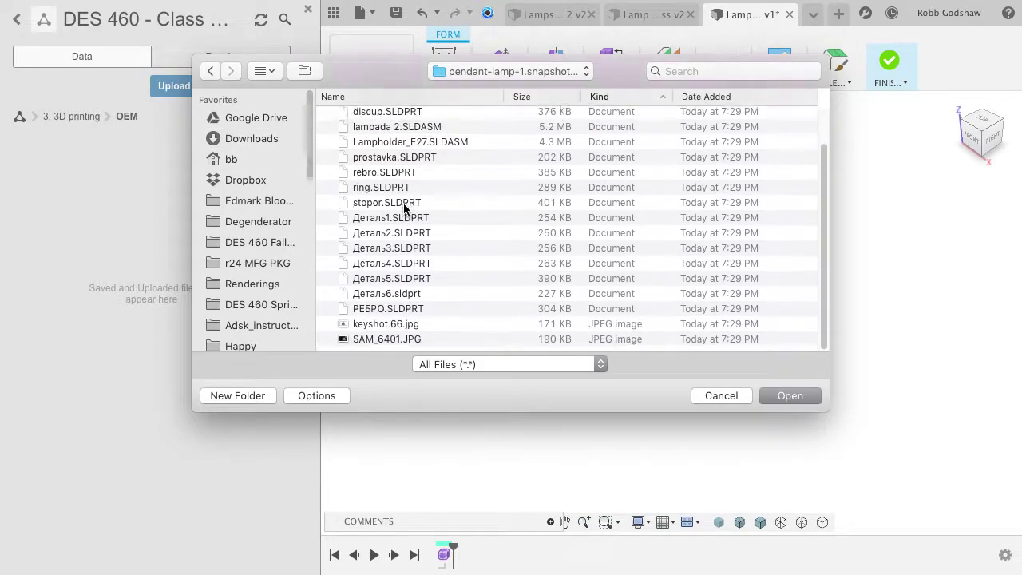
{"action": "left_click", "coordinate": [401, 314], "text": "shift"}
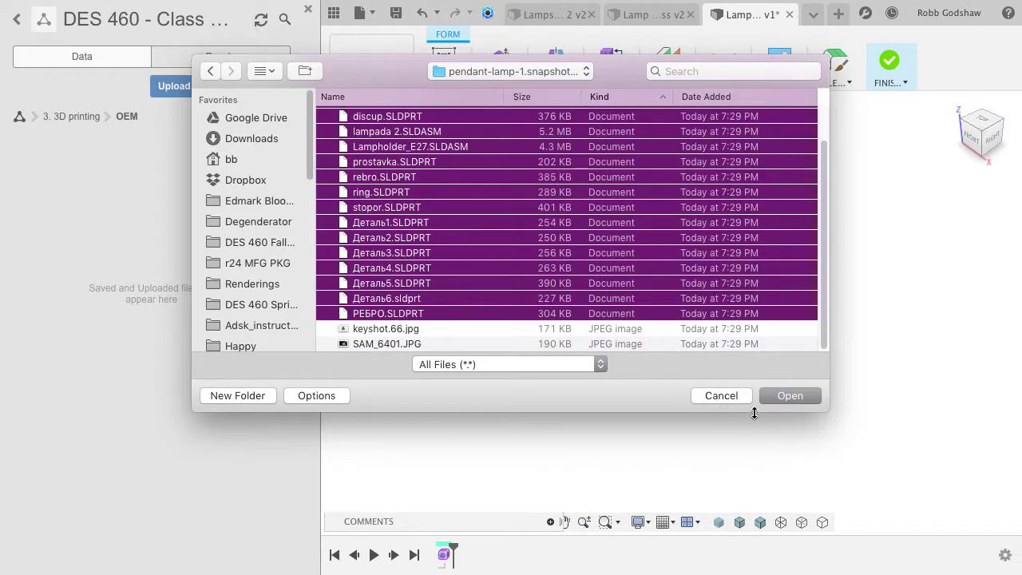
{"action": "left_click", "coordinate": [788, 396]}
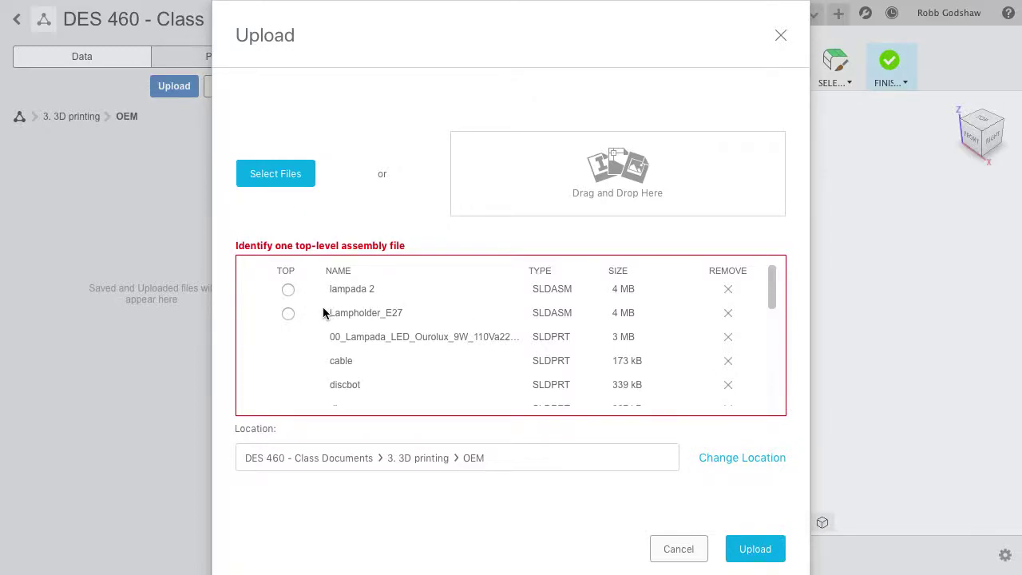
{"action": "left_click", "coordinate": [288, 290]}
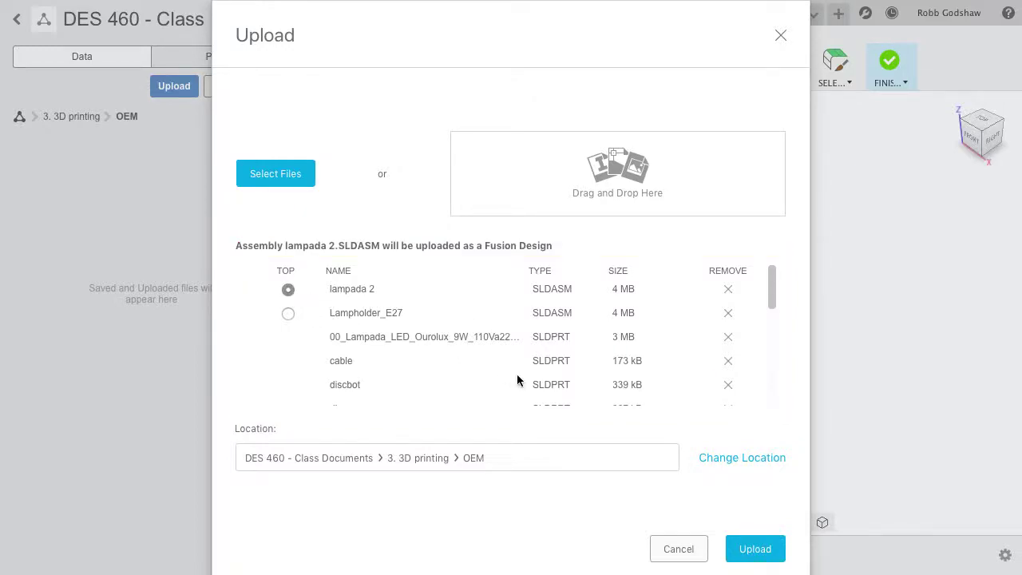
{"action": "left_click", "coordinate": [753, 548]}
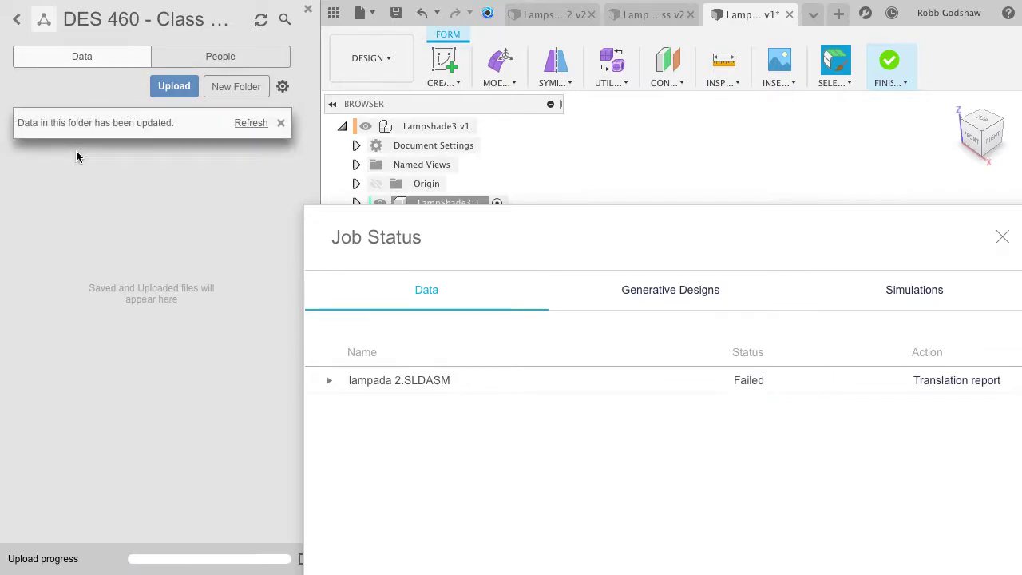
Refresh the OEM folder, close the job status and check the GrabCAD pendant lamp page in the browser.
{"action": "left_click", "coordinate": [252, 123]}
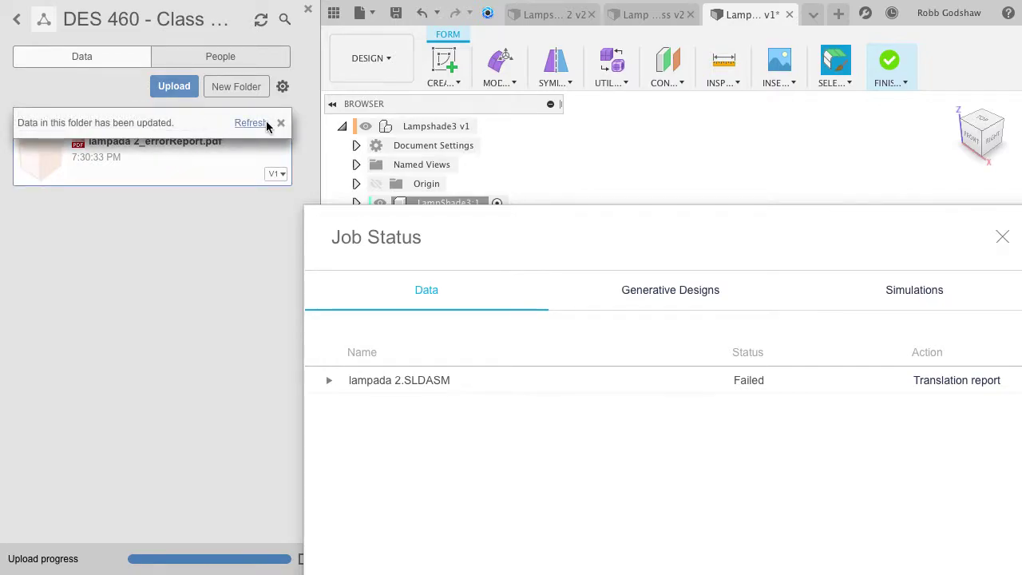
{"action": "left_click", "coordinate": [252, 123]}
{"action": "left_click", "coordinate": [1002, 237]}
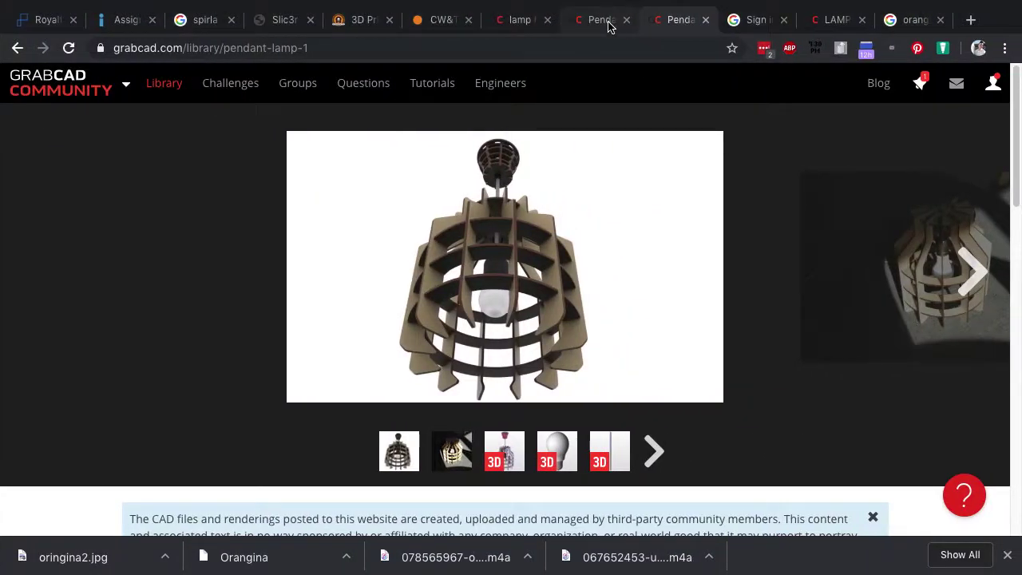
{"action": "left_click", "coordinate": [608, 27]}
{"action": "right_click", "coordinate": [602, 31]}
{"action": "key", "text": "ctrl+Left"}
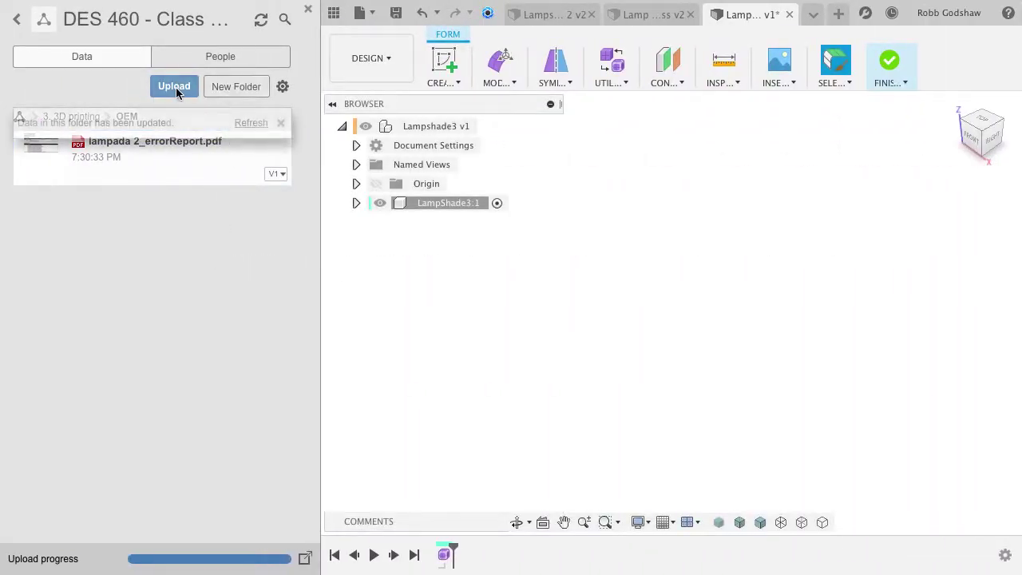
{"action": "left_click", "coordinate": [174, 86]}
{"action": "left_click", "coordinate": [248, 246]}
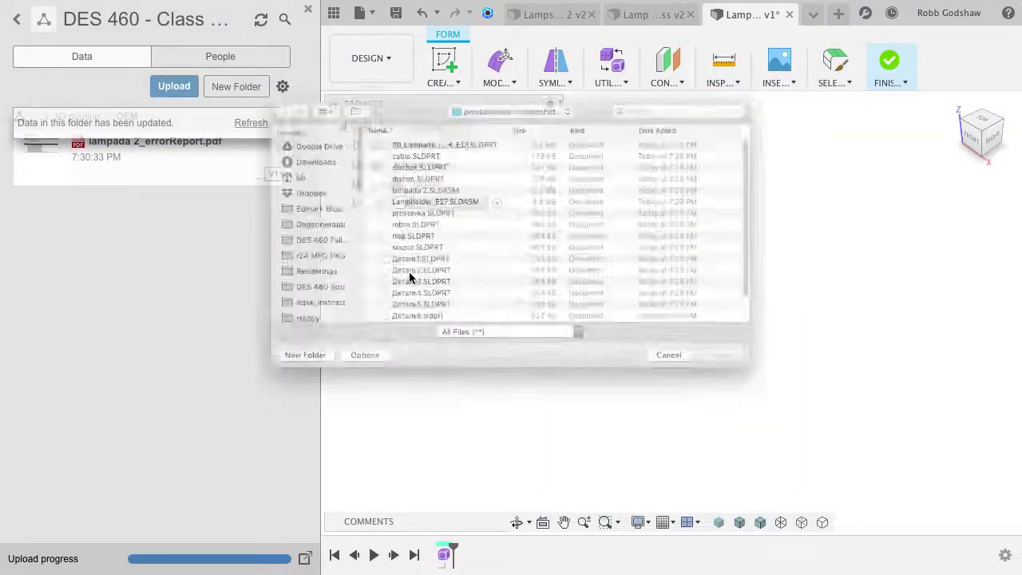
{"action": "scroll", "coordinate": [417, 268], "scroll_direction": "down", "scroll_amount": 2}
{"action": "scroll", "coordinate": [419, 270], "scroll_direction": "up", "scroll_amount": 2}
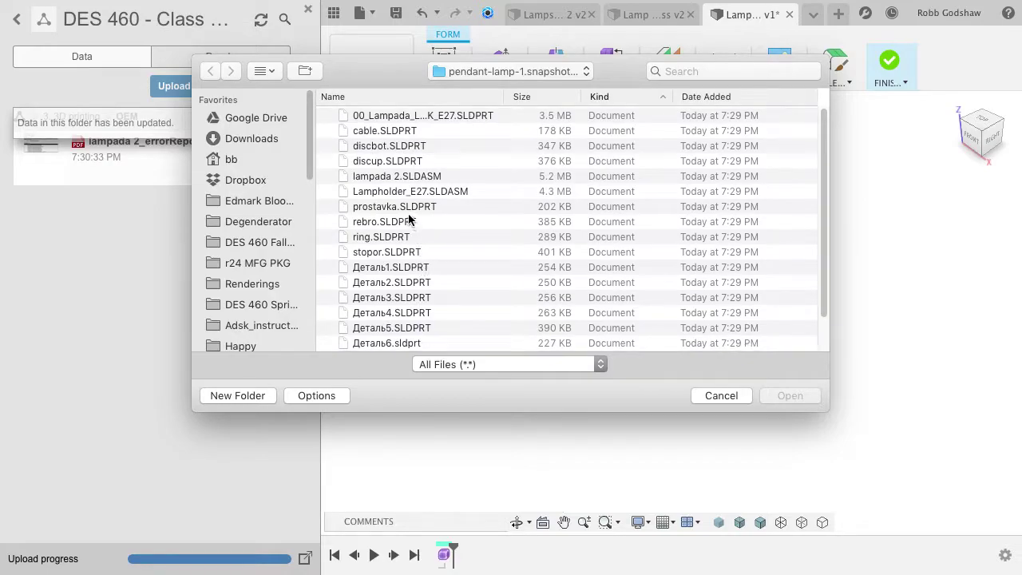
{"action": "left_click", "coordinate": [397, 193]}
{"action": "scroll", "coordinate": [392, 260], "scroll_direction": "down", "scroll_amount": 3}
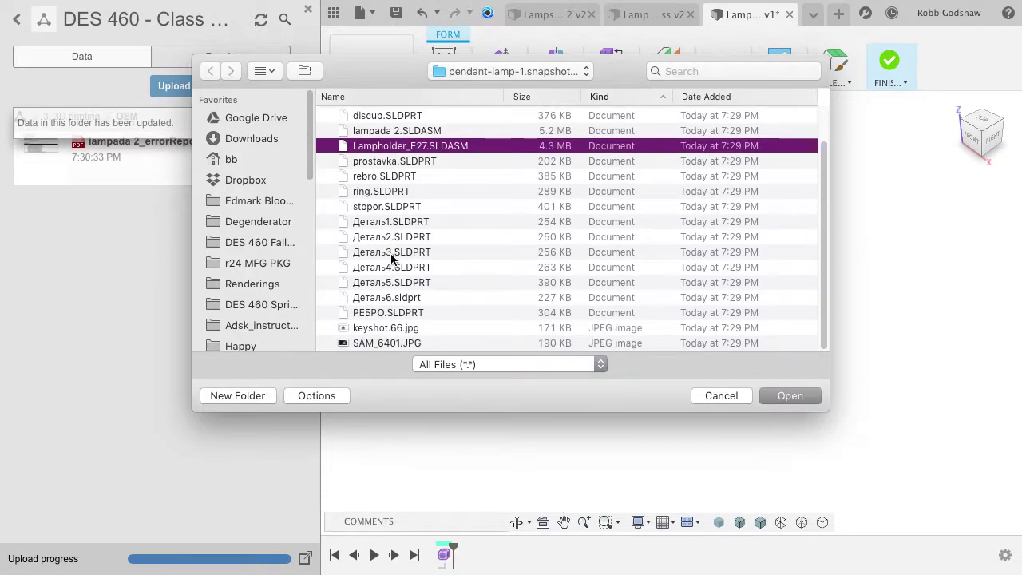
{"action": "left_click", "coordinate": [388, 209]}
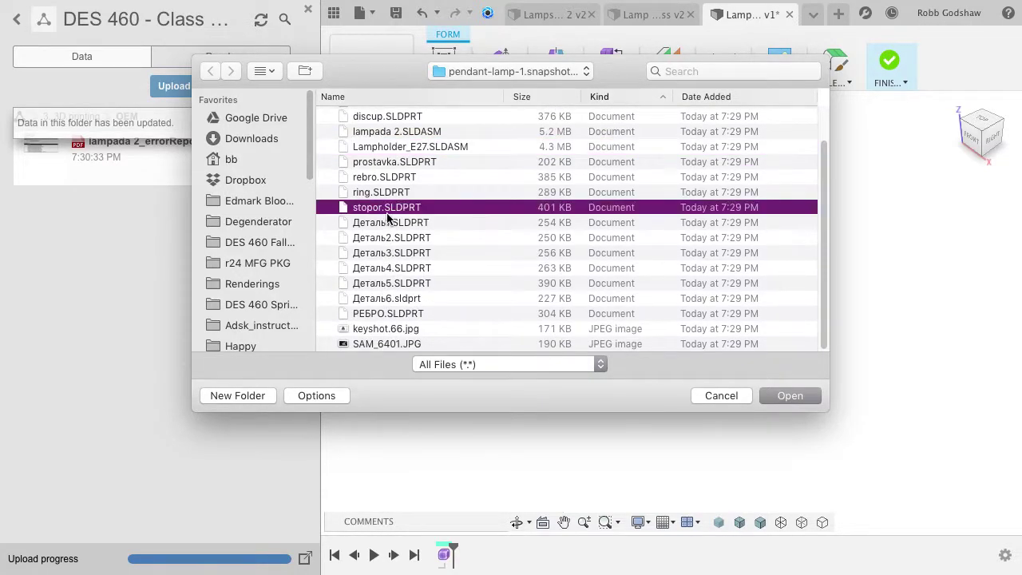
{"action": "key", "text": "Up"}
{"action": "key", "text": "Up"}
{"action": "key", "text": "Up"}
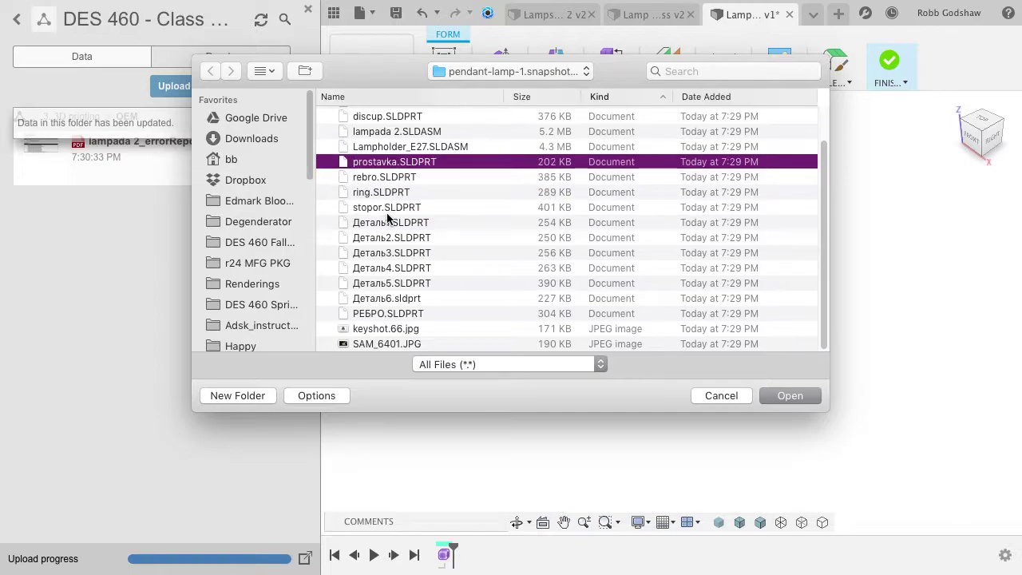
{"action": "key", "text": "Up"}
{"action": "key", "text": "Up"}
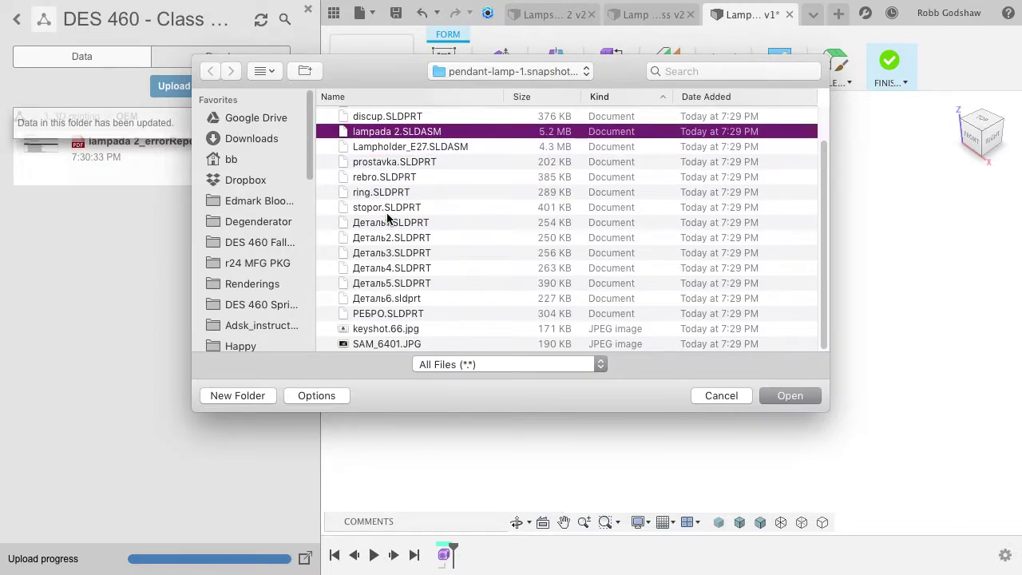
{"action": "left_click", "coordinate": [791, 395]}
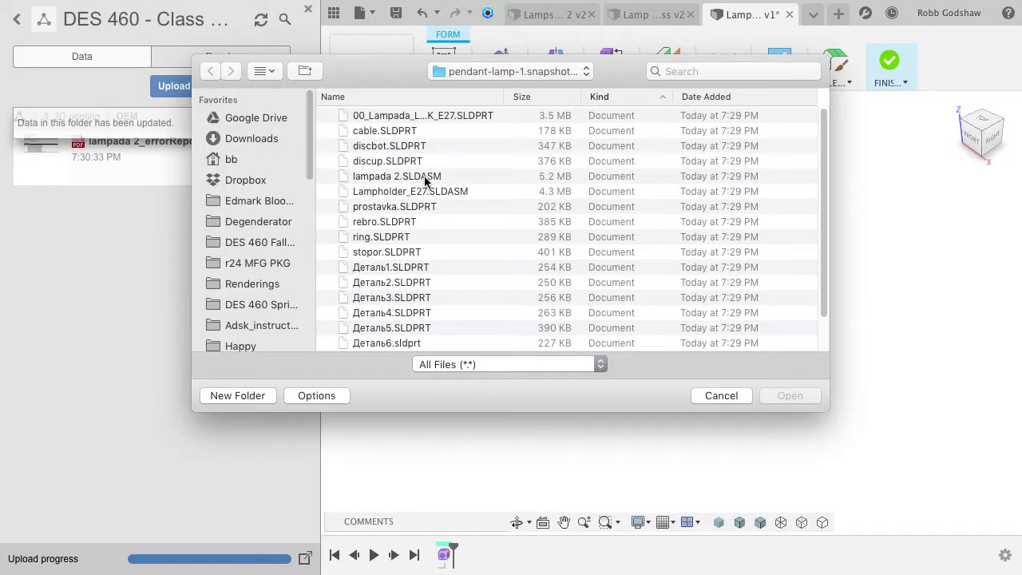
{"action": "left_click", "coordinate": [411, 191]}
{"action": "left_click", "coordinate": [793, 393]}
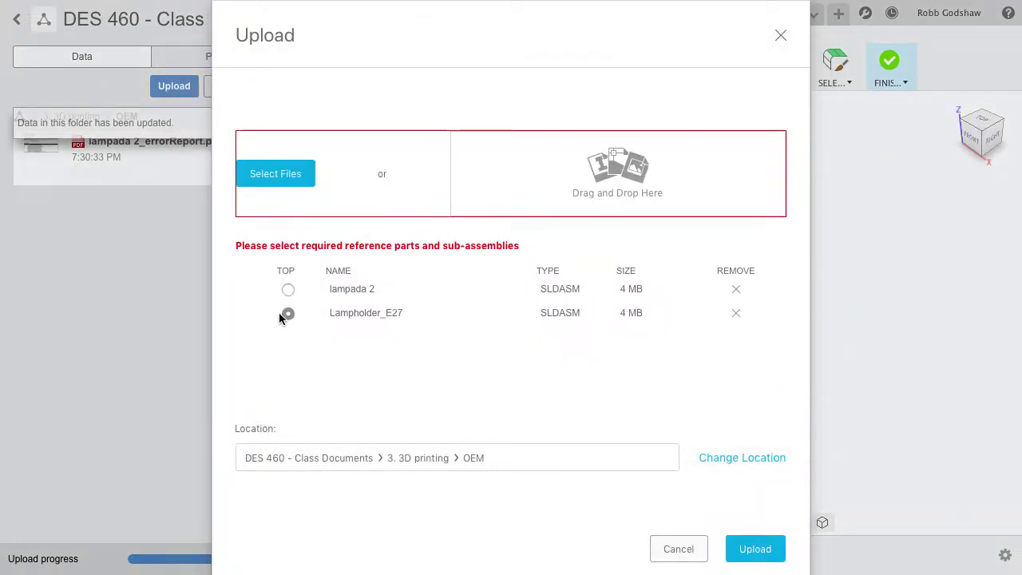
{"action": "left_click", "coordinate": [679, 549]}
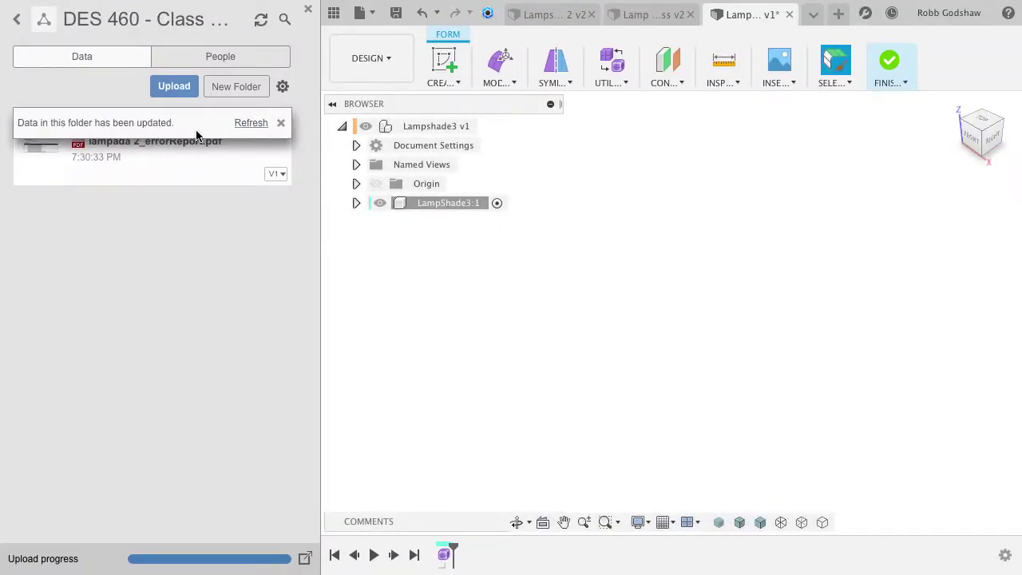
Close the data panel and discard the empty form to return to solid modeling in Lampshade3.
{"action": "left_click", "coordinate": [281, 124]}
{"action": "left_click", "coordinate": [295, 8]}
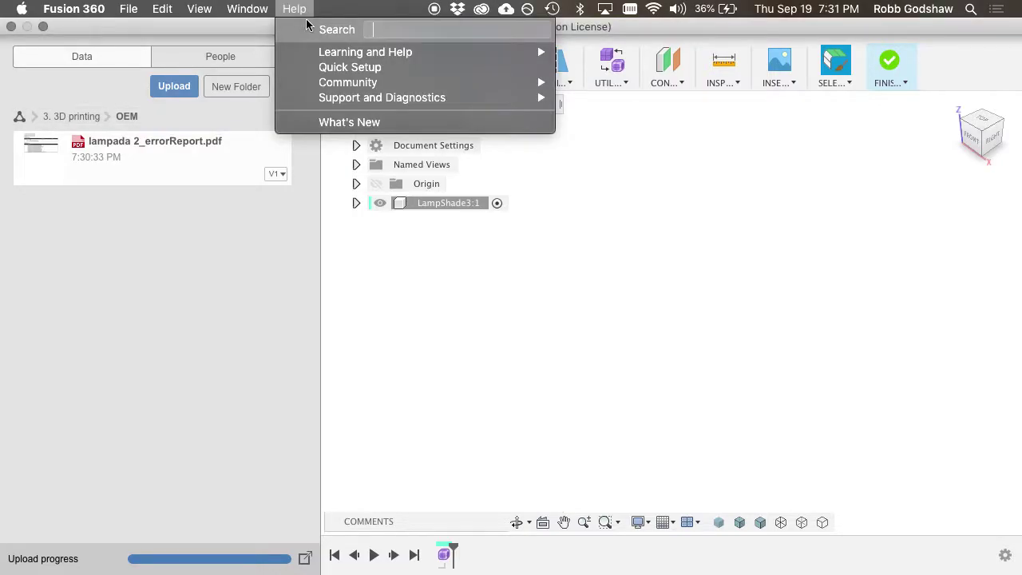
{"action": "left_click", "coordinate": [256, 232]}
{"action": "left_click", "coordinate": [306, 11]}
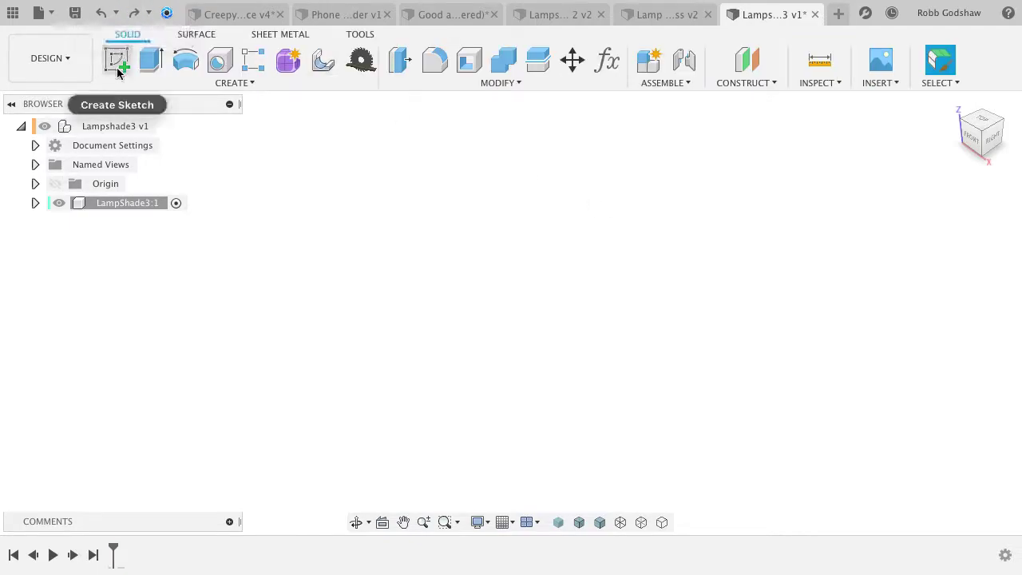
Activate the top-level Lampshade3 assembly and create an empty component named Lightbulb in it.
{"action": "left_click", "coordinate": [164, 128]}
{"action": "left_click", "coordinate": [215, 83]}
{"action": "left_click", "coordinate": [216, 100]}
{"action": "left_click", "coordinate": [893, 248]}
{"action": "type", "text": "Lightbulb"}
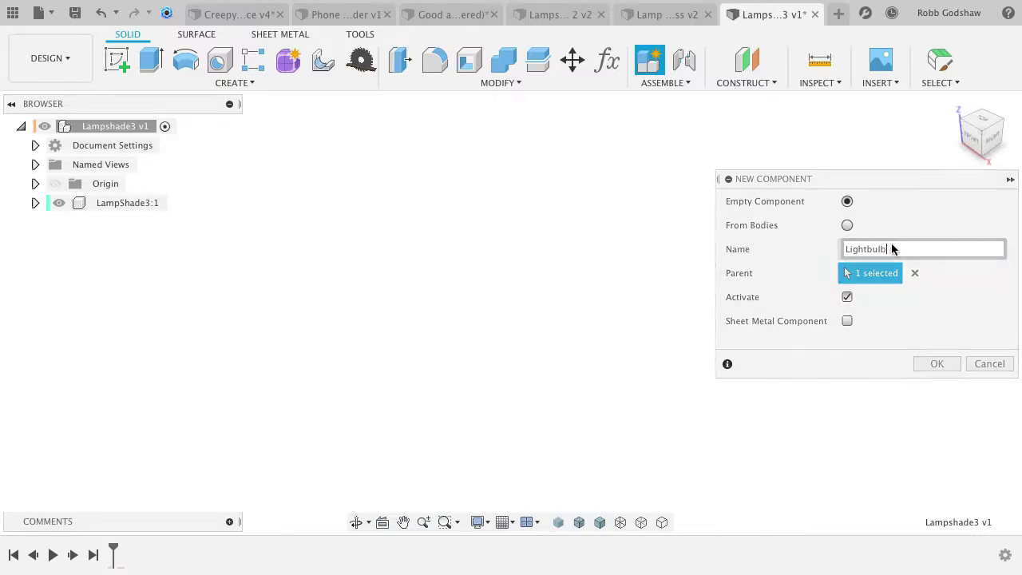
{"action": "key", "text": "Return"}
Start a sketch on the front plane of the Lightbulb component.
{"action": "left_click", "coordinate": [117, 60]}
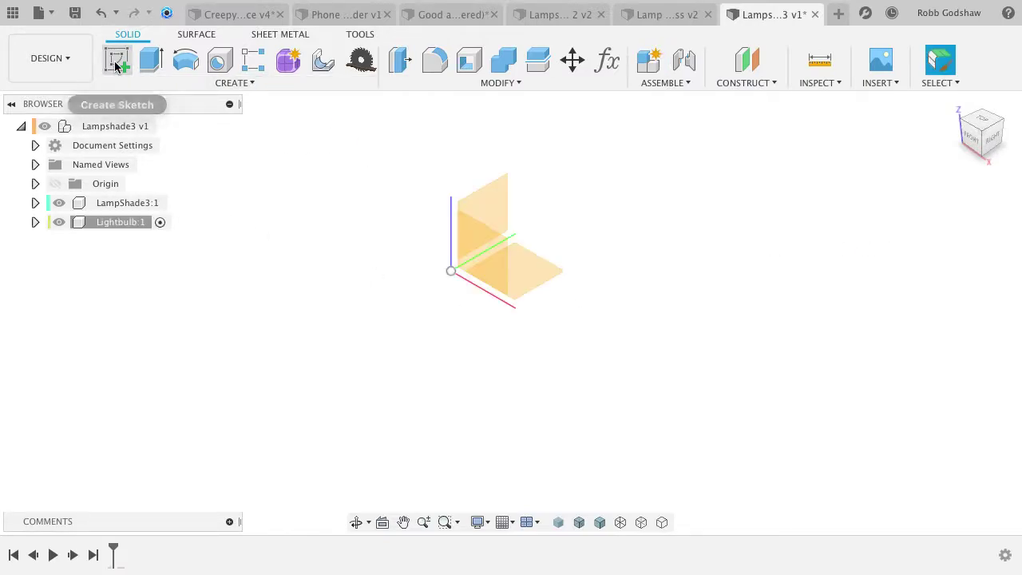
{"action": "left_click", "coordinate": [497, 274]}
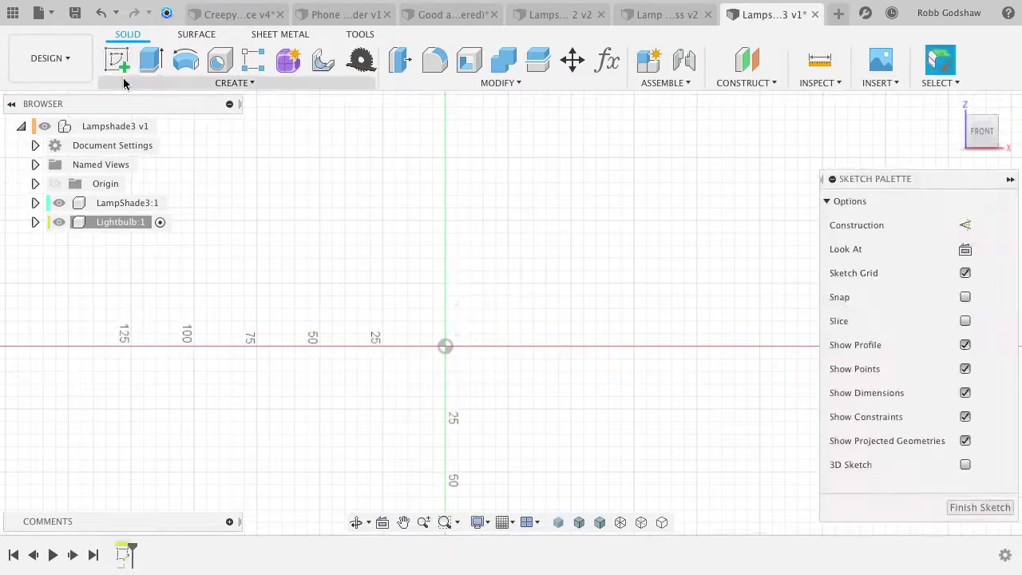
{"action": "left_click", "coordinate": [118, 61]}
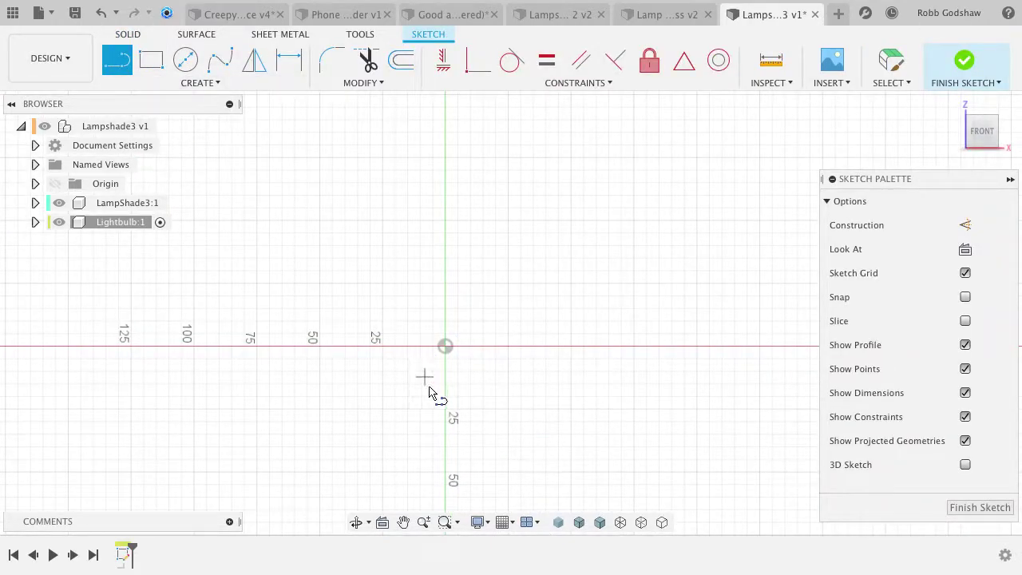
{"action": "left_click", "coordinate": [445, 418]}
{"action": "key", "text": "Escape"}
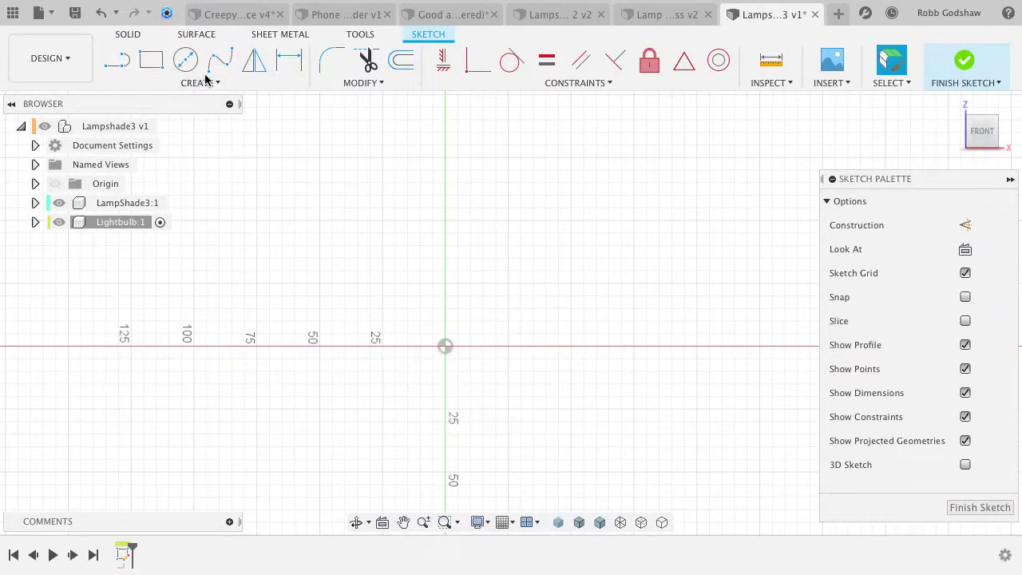
Draw a short slanted line outward and up from the origin, continued by a vertical line, as the outline of the bulb's base.
{"action": "left_click", "coordinate": [118, 59]}
{"action": "left_click", "coordinate": [445, 346]}
{"action": "left_click", "coordinate": [496, 318]}
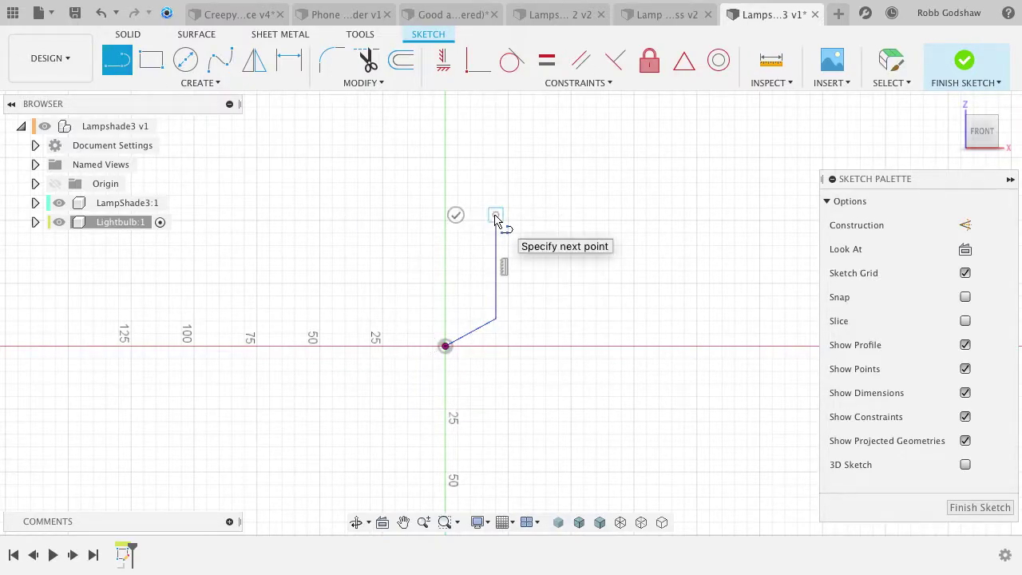
{"action": "left_click", "coordinate": [496, 217]}
{"action": "scroll", "coordinate": [496, 217], "scroll_direction": "down", "scroll_amount": 3}
{"action": "key", "text": "Escape"}
Draw a 150 mm vertical line up from the origin as the bulb's centerline.
{"action": "left_click", "coordinate": [119, 59]}
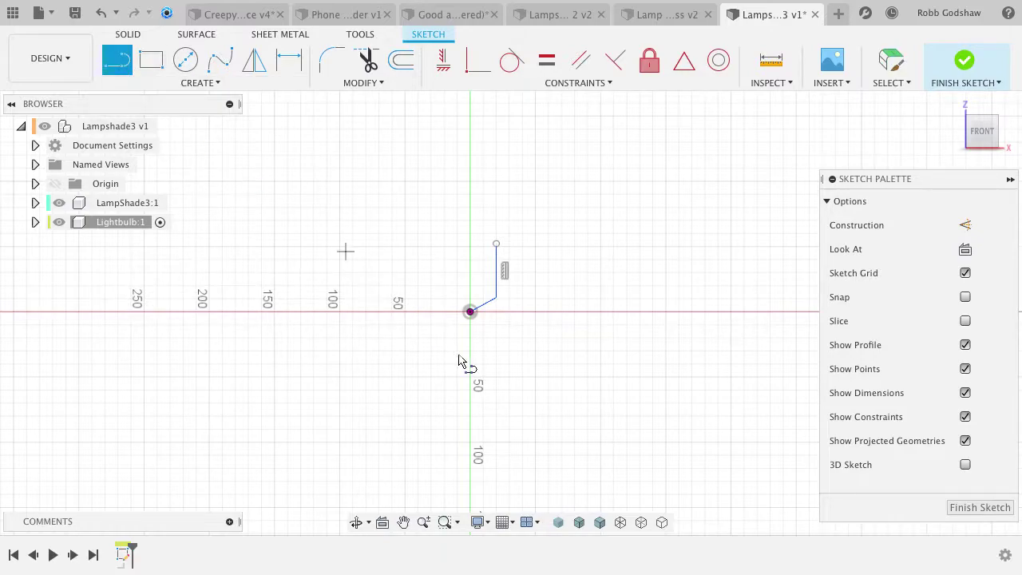
{"action": "left_click", "coordinate": [470, 313]}
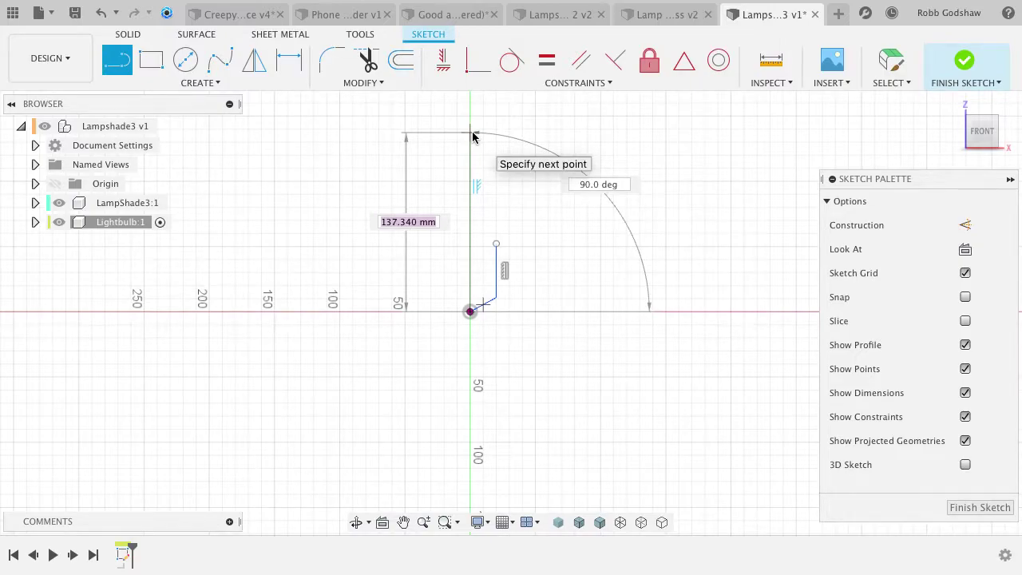
{"action": "type", "text": "150"}
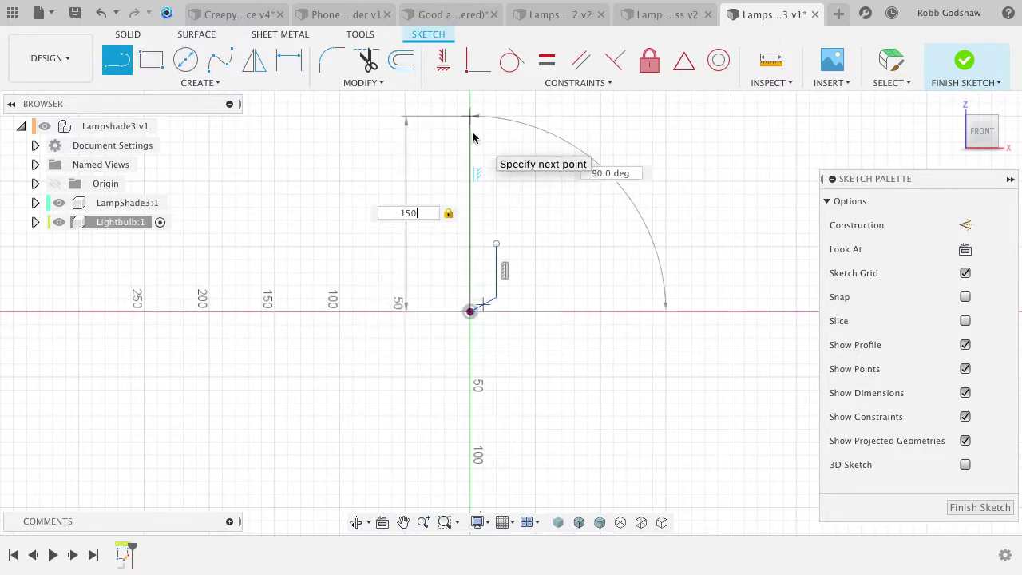
{"action": "key", "text": "Return"}
{"action": "key", "text": "Escape"}
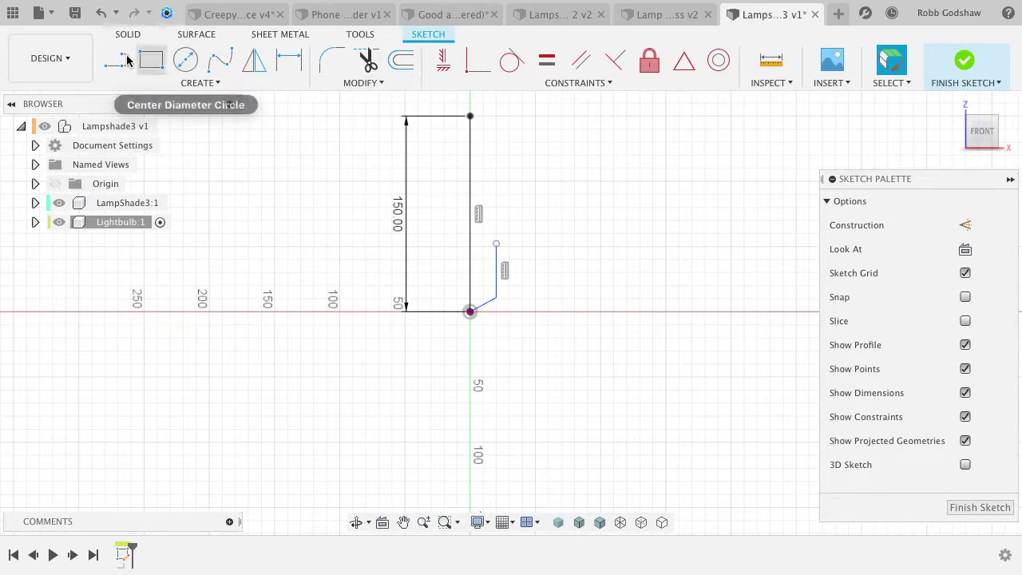
{"action": "left_click", "coordinate": [216, 69]}
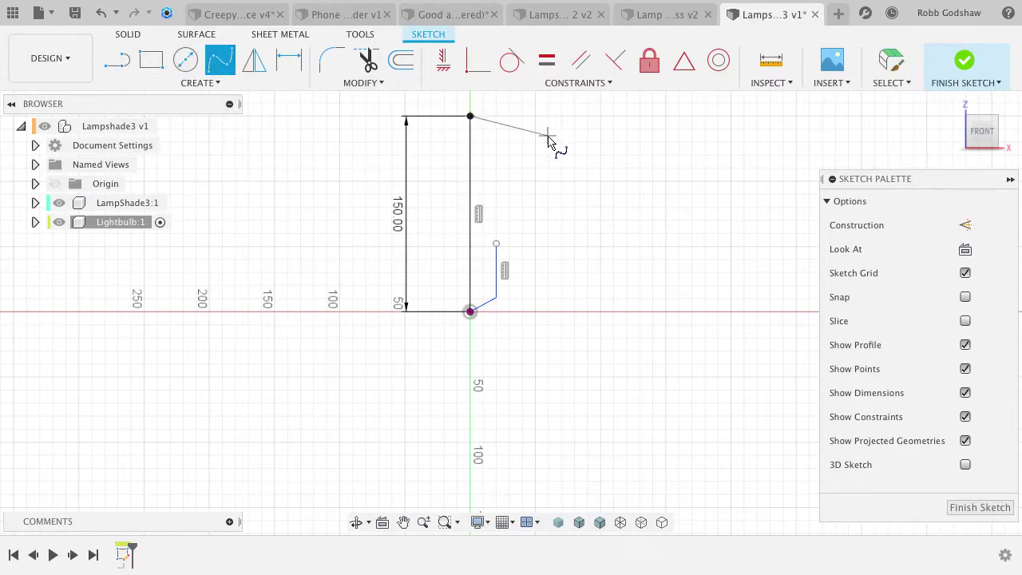
{"action": "left_click", "coordinate": [504, 117]}
{"action": "left_click", "coordinate": [530, 190]}
{"action": "key", "text": "Escape"}
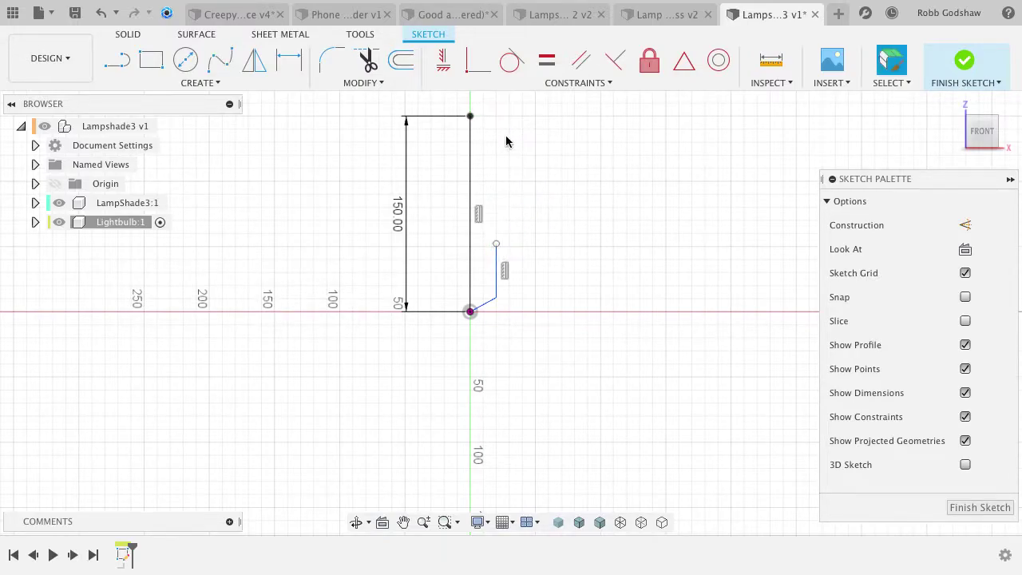
Draw a fit point spline from the centerline's upper end around to the upper end of the base's vertical line.
{"action": "left_click", "coordinate": [210, 69]}
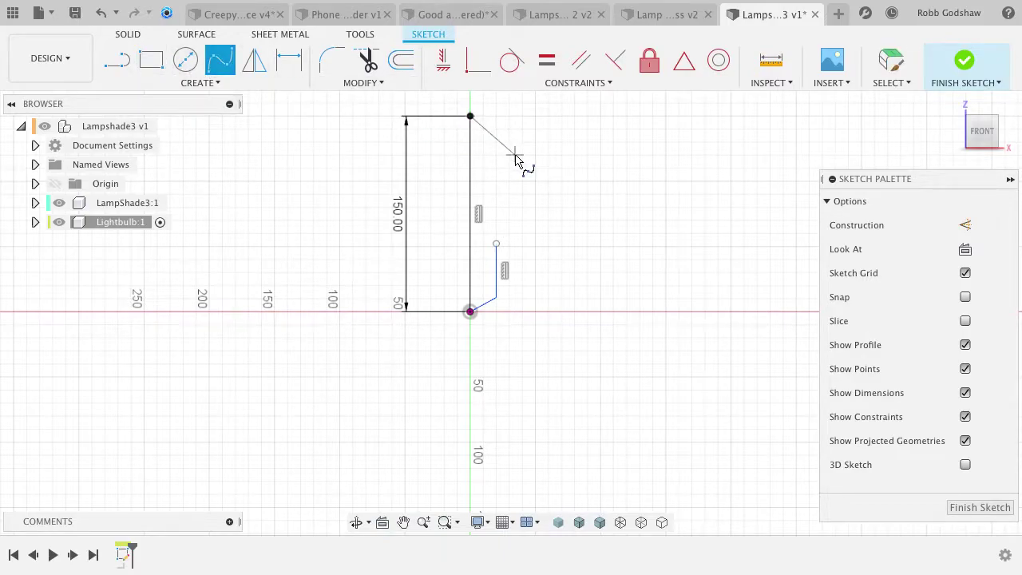
{"action": "left_click", "coordinate": [517, 214]}
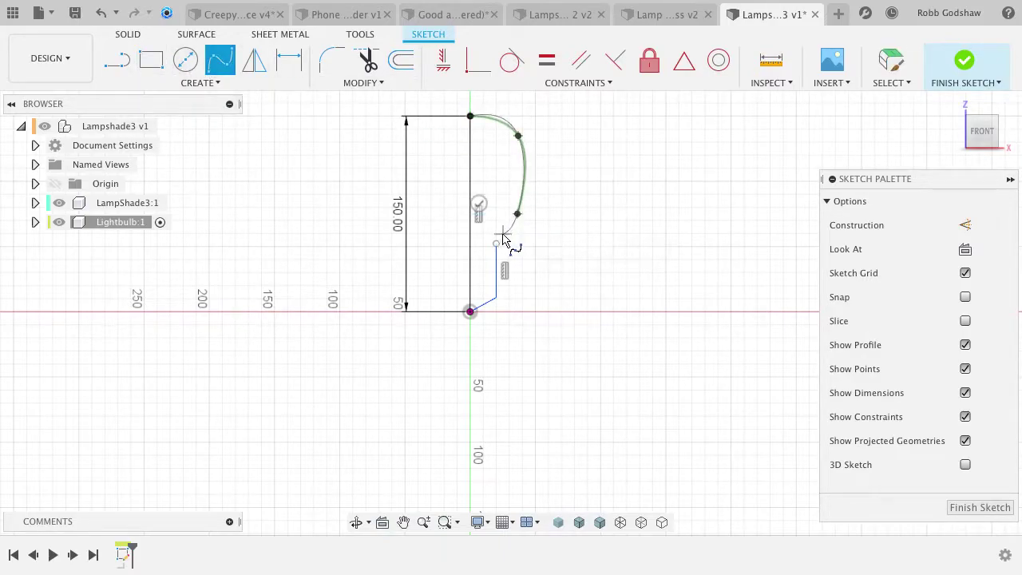
{"action": "left_click", "coordinate": [496, 243]}
{"action": "left_click", "coordinate": [479, 208]}
{"action": "key", "text": "Escape"}
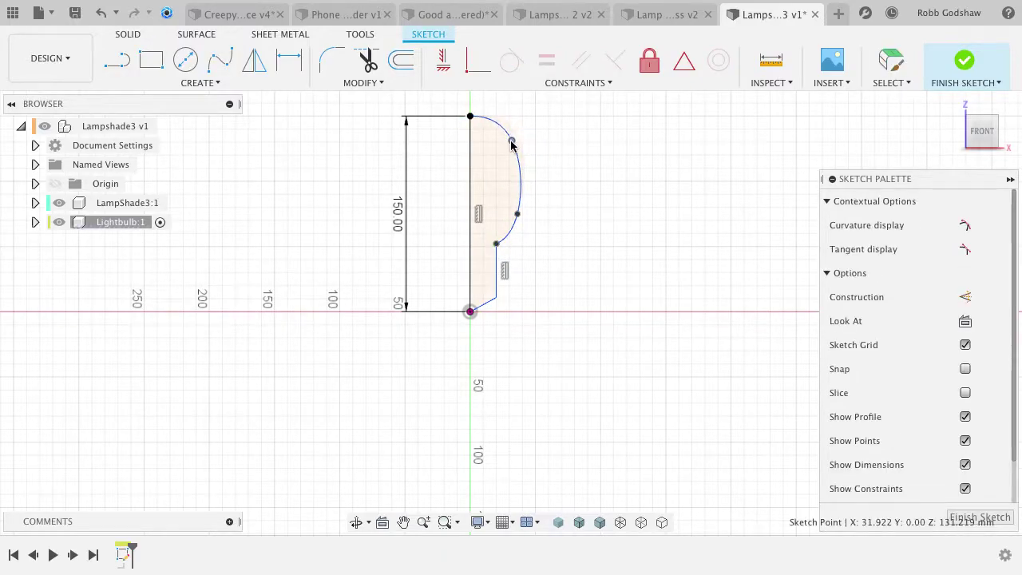
Reshape the bulb spline by making its lower end tangent handle vertical and moving the fit point above it to about X 36, Z 93 mm.
{"action": "left_click_drag", "start_coordinate": [517, 213], "coordinate": [529, 172]}
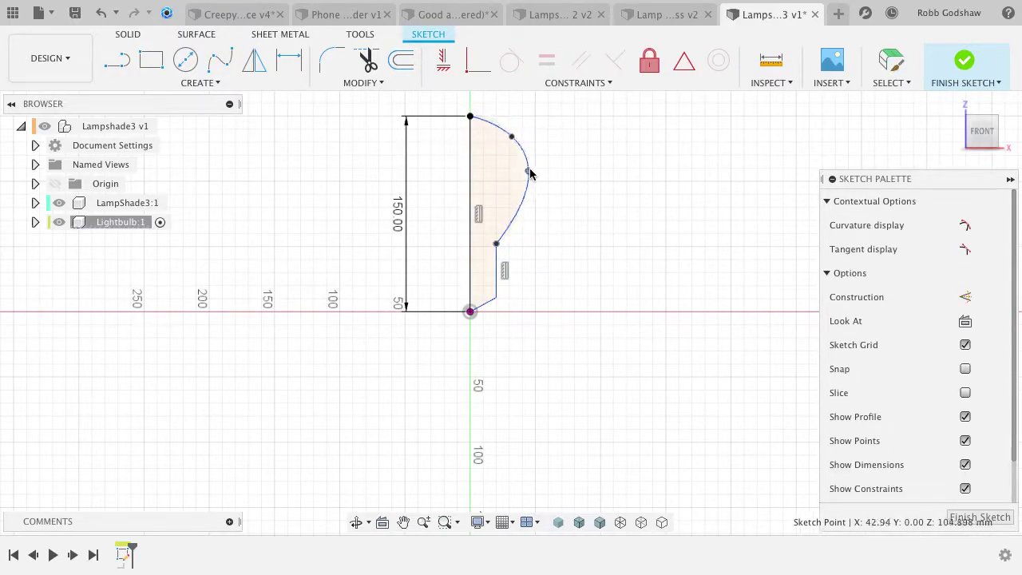
{"action": "left_click", "coordinate": [497, 242]}
{"action": "mouse_move", "coordinate": [509, 230]}
{"action": "left_mouse_down"}
{"action": "mouse_move", "coordinate": [494, 241]}
{"action": "mouse_move", "coordinate": [496, 227]}
{"action": "left_mouse_up"}
{"action": "left_click_drag", "start_coordinate": [529, 174], "coordinate": [517, 190]}
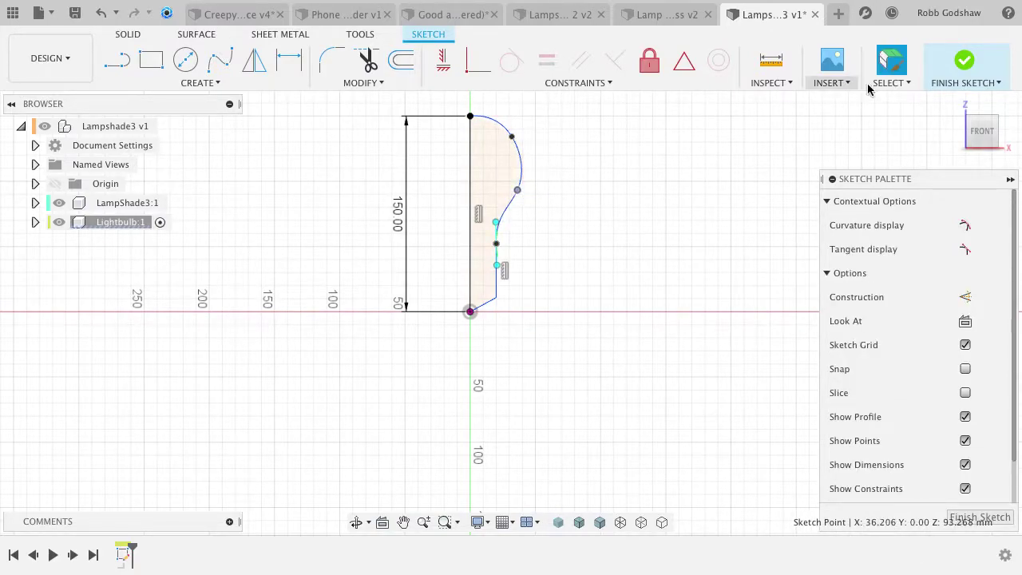
Finish the sketch and revolve the bulb profile around its vertical centerline as a new body.
{"action": "left_click", "coordinate": [964, 60]}
{"action": "type", "text": "s"}
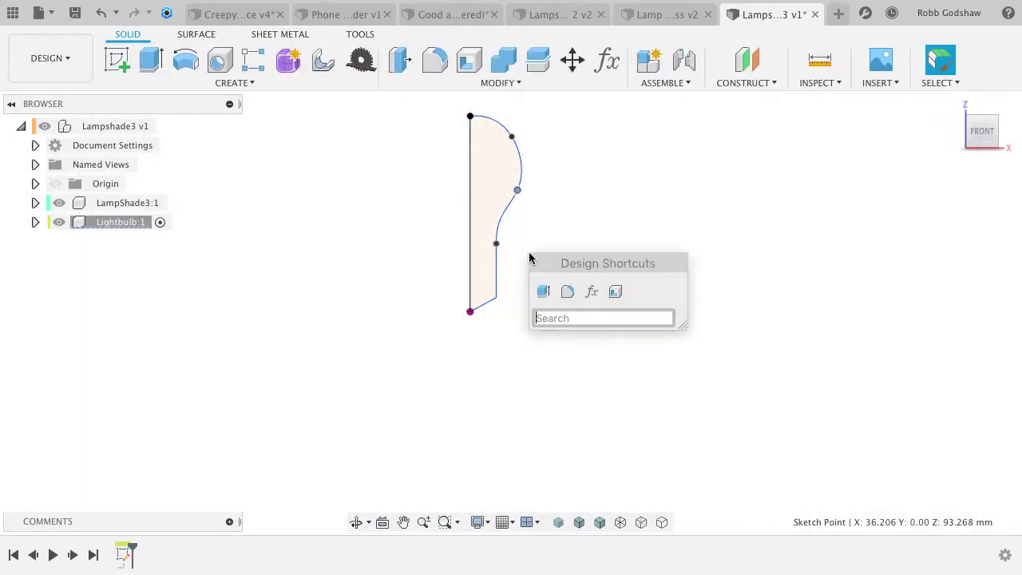
{"action": "type", "text": "rev"}
{"action": "key", "text": "Down"}
{"action": "key", "text": "Down"}
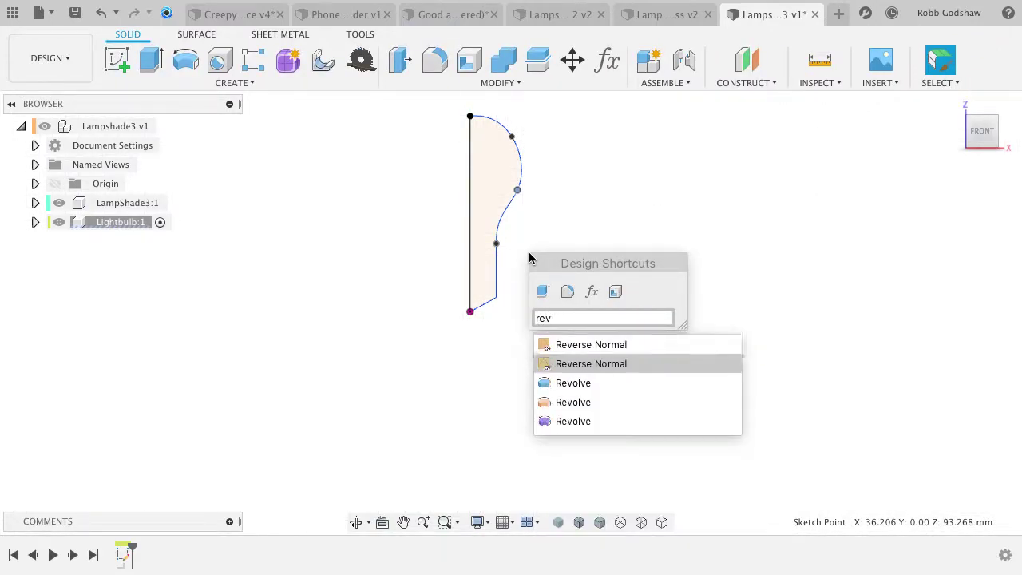
{"action": "key", "text": "Return"}
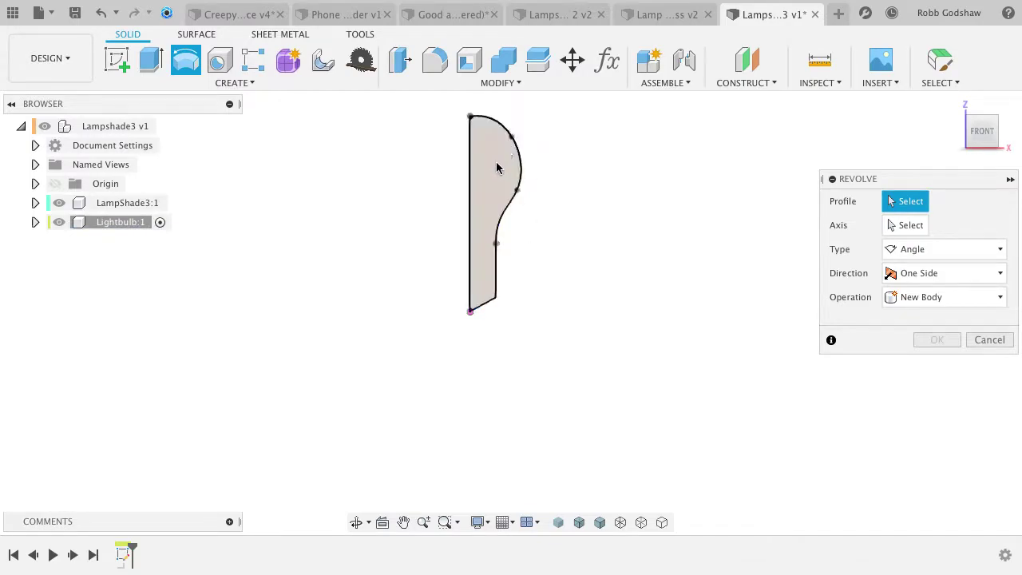
{"action": "left_click", "coordinate": [498, 209]}
{"action": "left_click", "coordinate": [249, 83]}
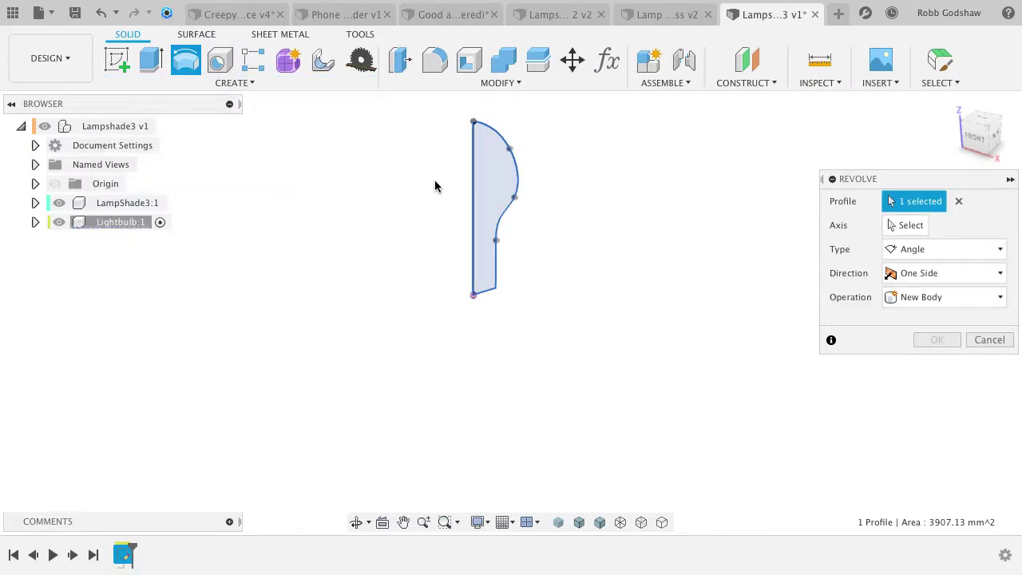
{"action": "left_click", "coordinate": [912, 226]}
{"action": "left_click", "coordinate": [474, 209]}
{"action": "key", "text": "Return"}
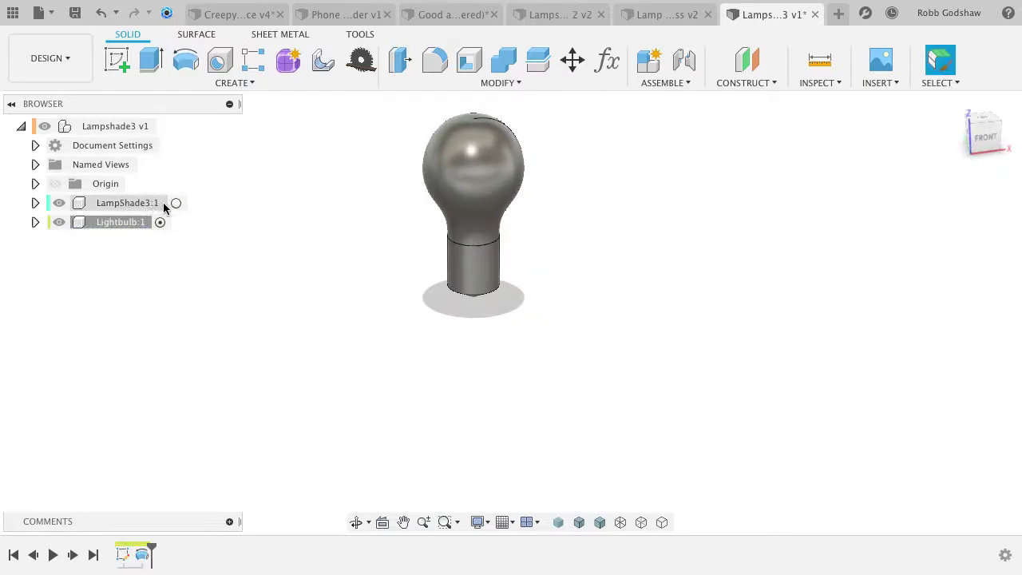
Activate the LampShade3 component and create a new form in it.
{"action": "left_click", "coordinate": [175, 203]}
{"action": "scroll", "coordinate": [411, 269], "scroll_direction": "down", "scroll_amount": 2, "text": "shift"}
{"action": "scroll", "coordinate": [411, 269], "scroll_direction": "up", "scroll_amount": 4}
{"action": "scroll", "coordinate": [411, 269], "scroll_direction": "left", "scroll_amount": 3}
{"action": "scroll", "coordinate": [411, 269], "scroll_direction": "left", "scroll_amount": 1, "text": "shift"}
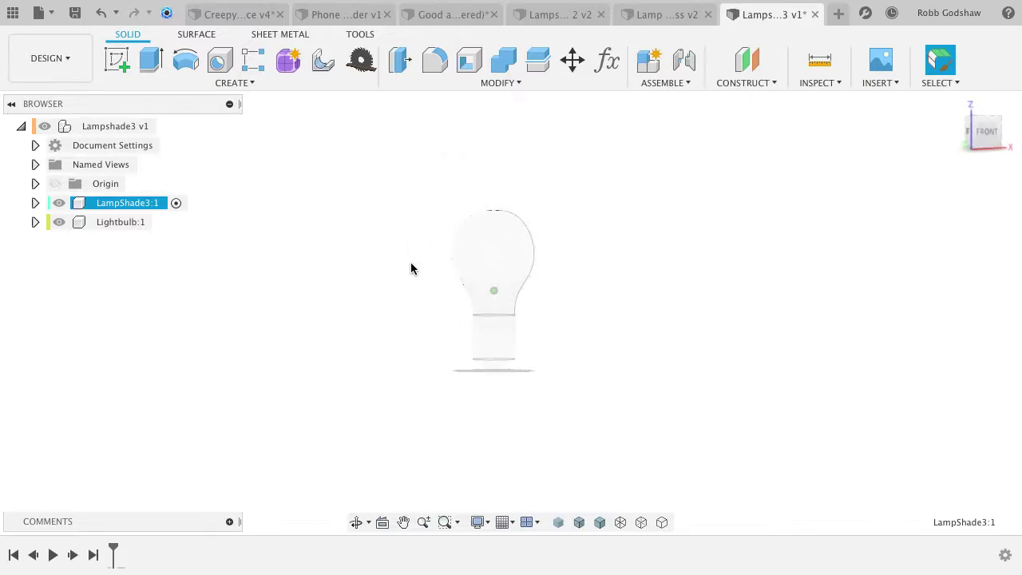
{"action": "left_click", "coordinate": [282, 71]}
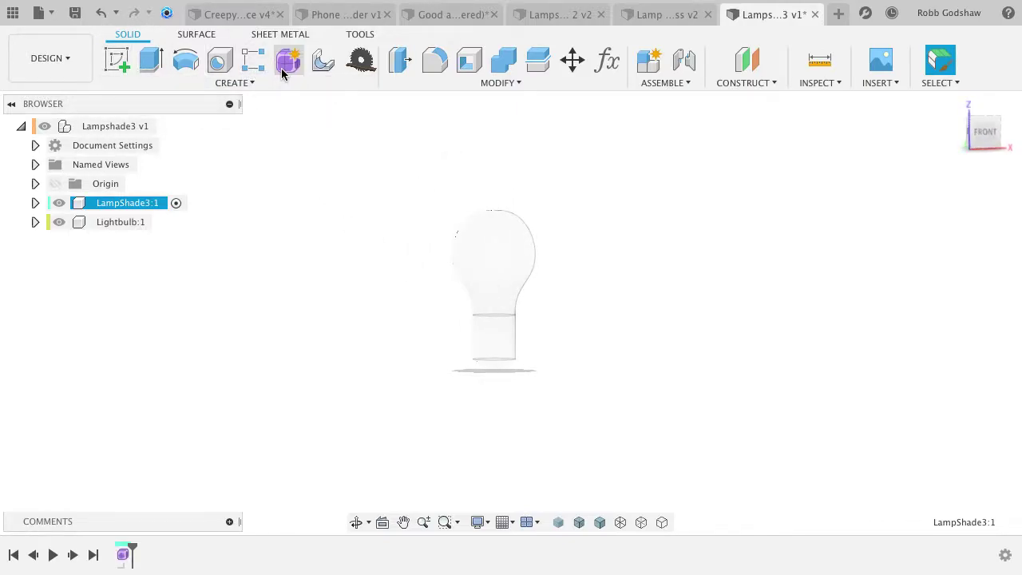
{"action": "scroll", "coordinate": [607, 292], "scroll_direction": "right", "scroll_amount": 3, "text": "shift"}
{"action": "scroll", "coordinate": [608, 291], "scroll_direction": "up", "scroll_amount": 1, "text": "shift"}
{"action": "scroll", "coordinate": [608, 292], "scroll_direction": "left", "scroll_amount": 3, "text": "shift"}
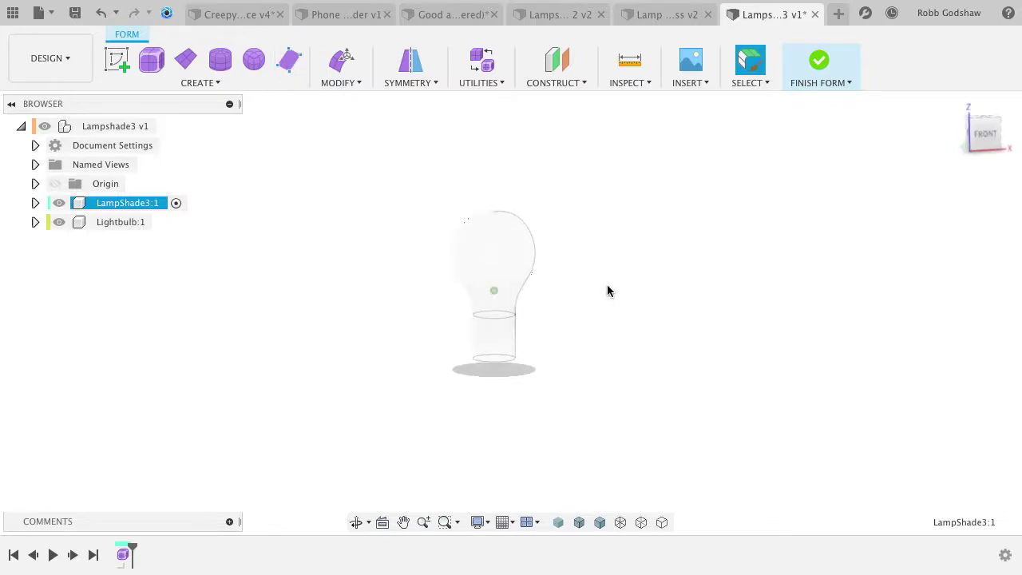
{"action": "scroll", "coordinate": [607, 292], "scroll_direction": "right", "scroll_amount": 2, "text": "shift"}
{"action": "scroll", "coordinate": [608, 292], "scroll_direction": "down", "scroll_amount": 2, "text": "shift"}
{"action": "scroll", "coordinate": [607, 292], "scroll_direction": "left", "scroll_amount": 4, "text": "shift"}
{"action": "scroll", "coordinate": [607, 291], "scroll_direction": "up", "scroll_amount": 2, "text": "shift"}
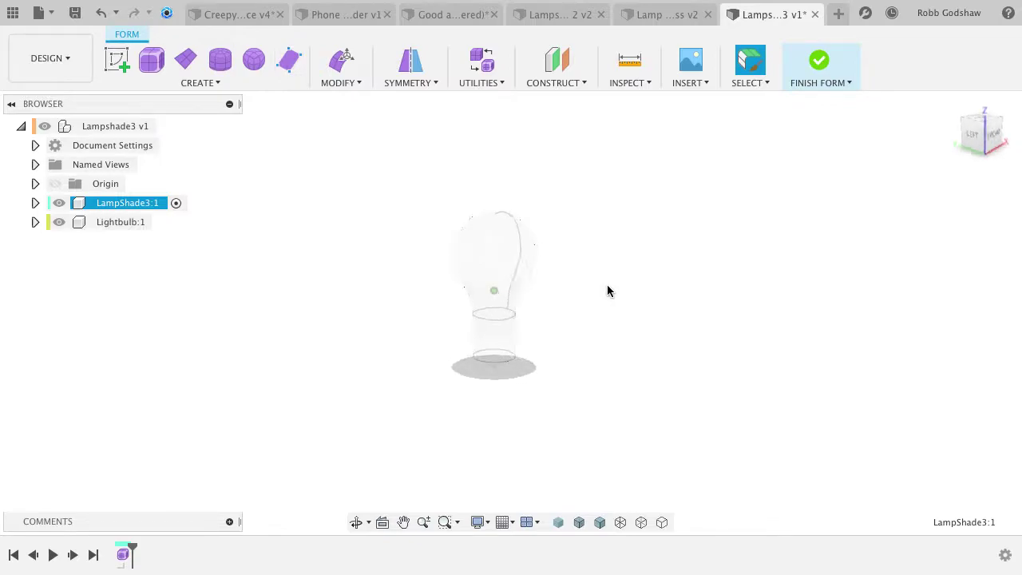
{"action": "scroll", "coordinate": [607, 285], "scroll_direction": "right", "scroll_amount": 3, "text": "shift"}
{"action": "scroll", "coordinate": [606, 285], "scroll_direction": "down", "scroll_amount": 3, "text": "shift"}
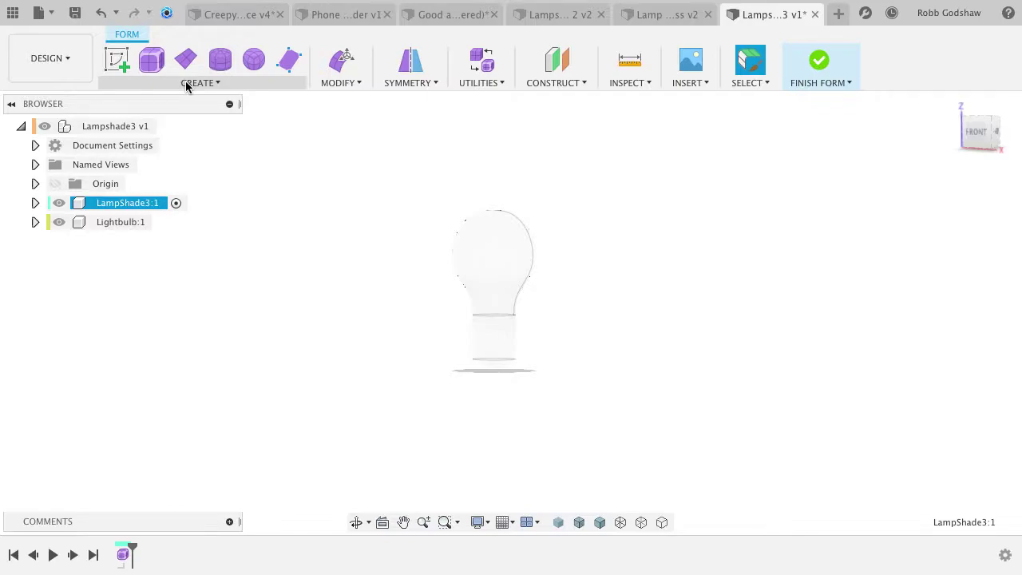
{"action": "left_click", "coordinate": [209, 83]}
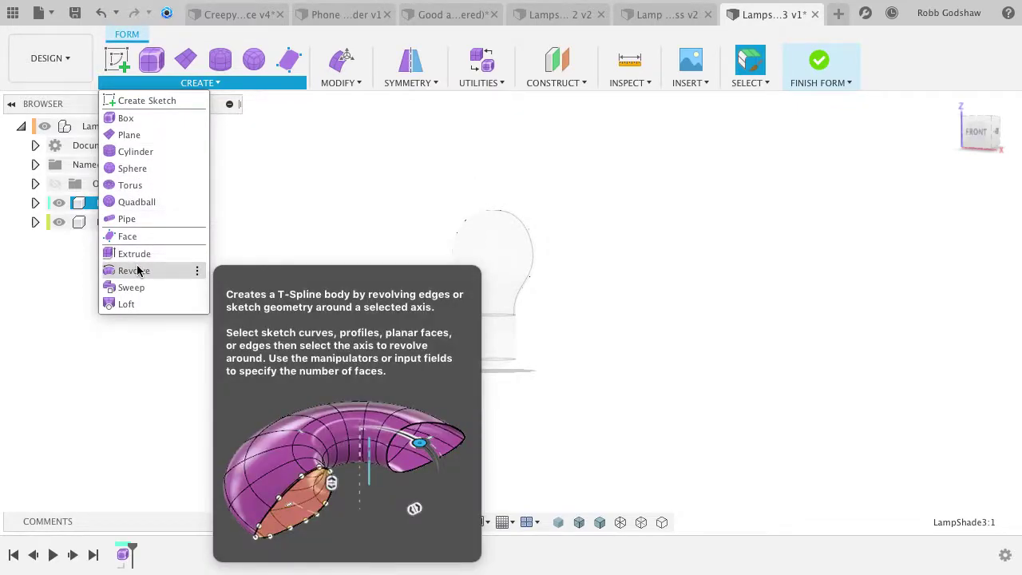
{"action": "left_click", "coordinate": [323, 192]}
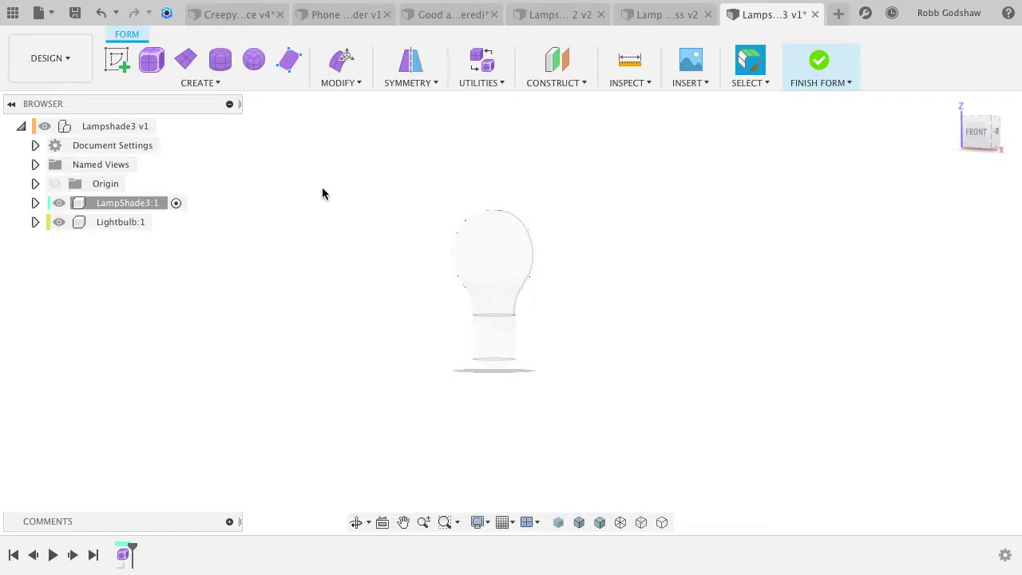
Start a sketch on the front plane within the form and draw a 300 mm vertical line up from the origin.
{"action": "left_click", "coordinate": [118, 61]}
{"action": "left_click", "coordinate": [540, 312]}
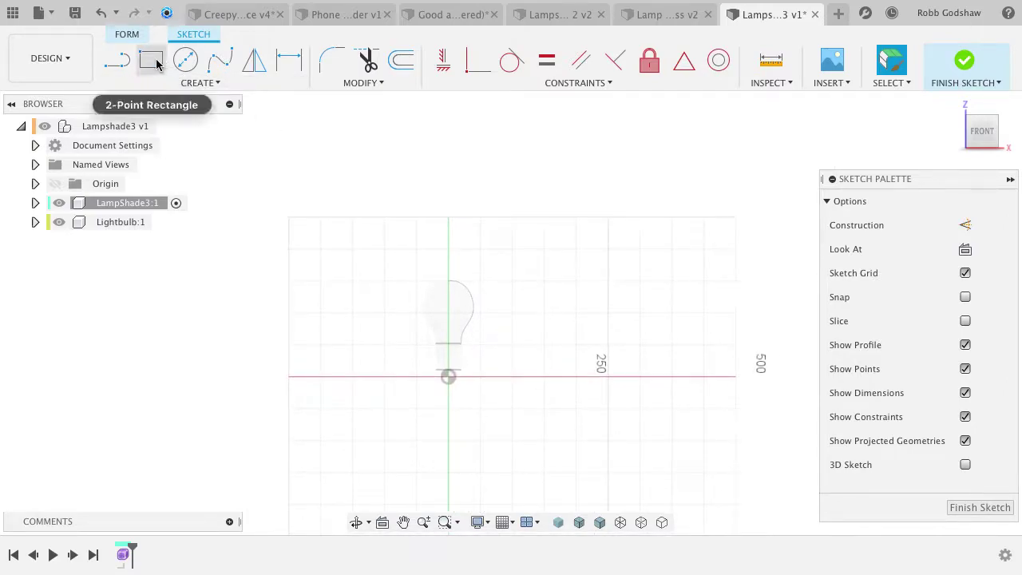
{"action": "left_click", "coordinate": [117, 60]}
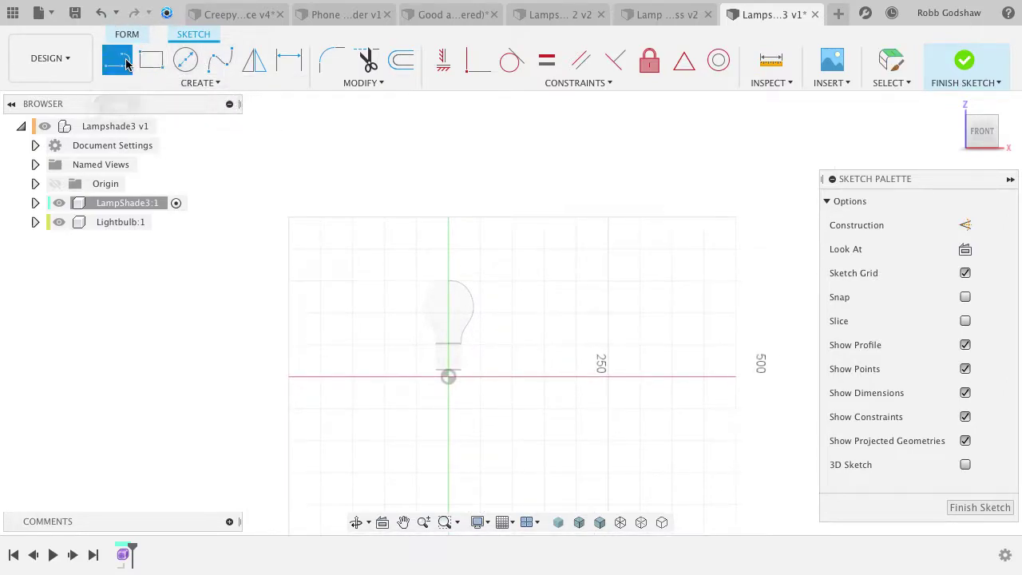
{"action": "left_click", "coordinate": [448, 376]}
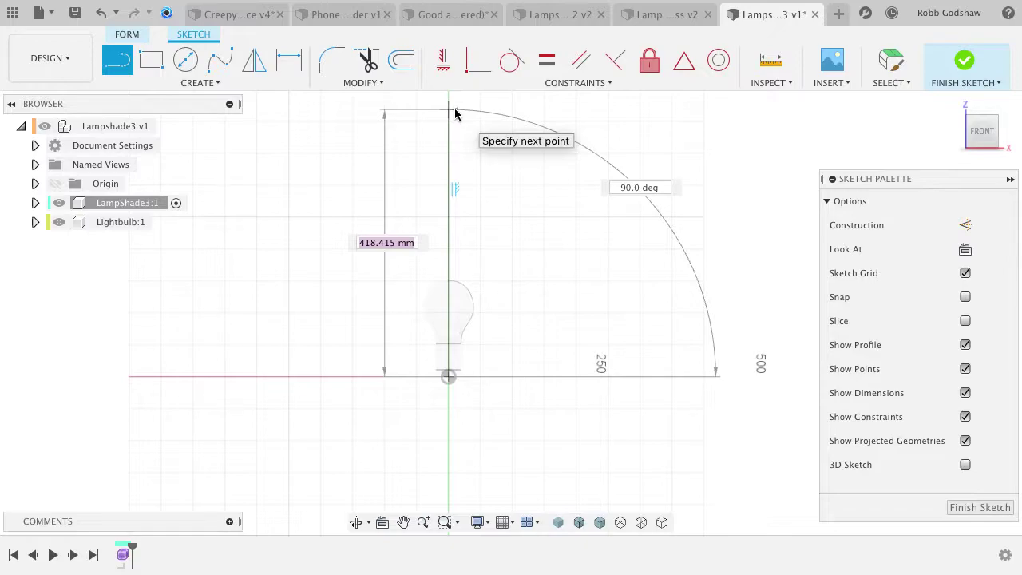
{"action": "type", "text": "3"}
{"action": "key", "text": "Tab"}
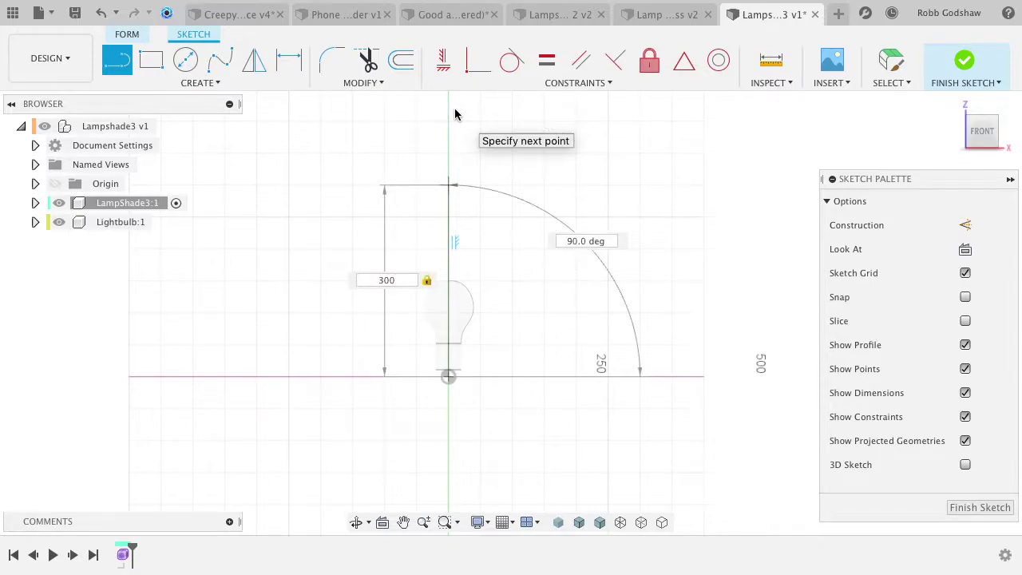
{"action": "key", "text": "Return"}
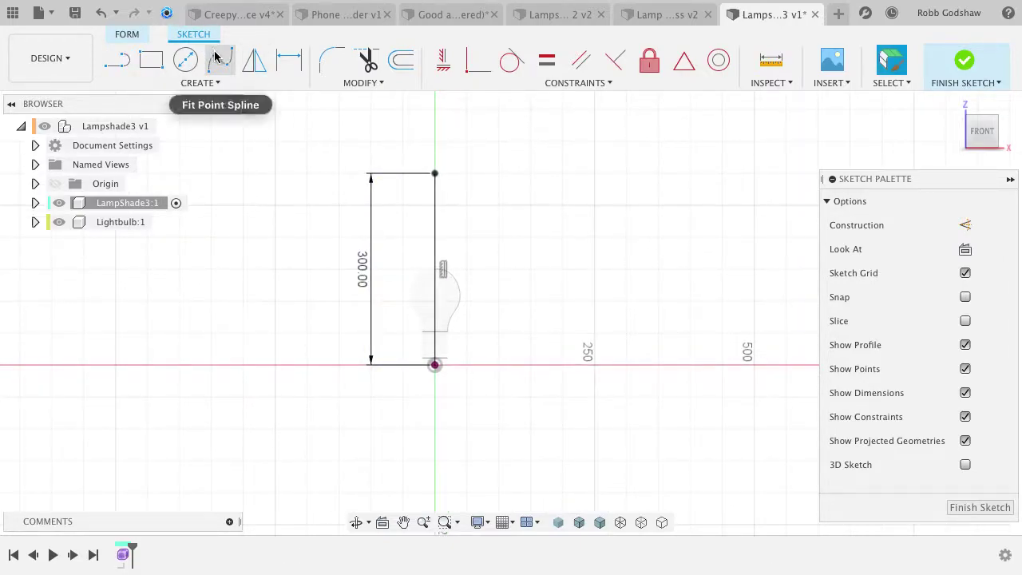
Draw a short horizontal base line from the origin outward, extending past the lightbulb's edge.
{"action": "left_click", "coordinate": [220, 59]}
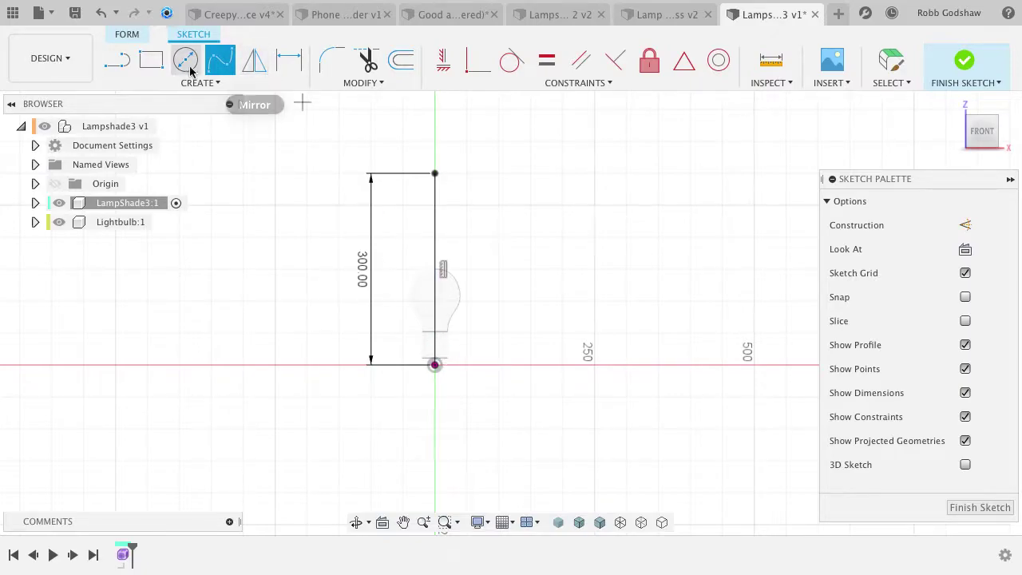
{"action": "left_click", "coordinate": [116, 60]}
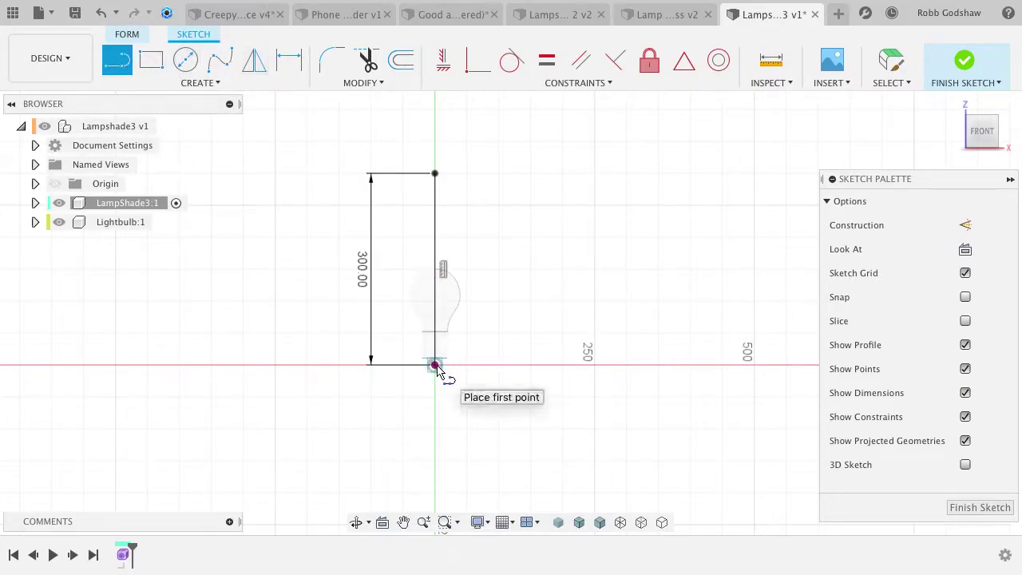
{"action": "left_click", "coordinate": [435, 365]}
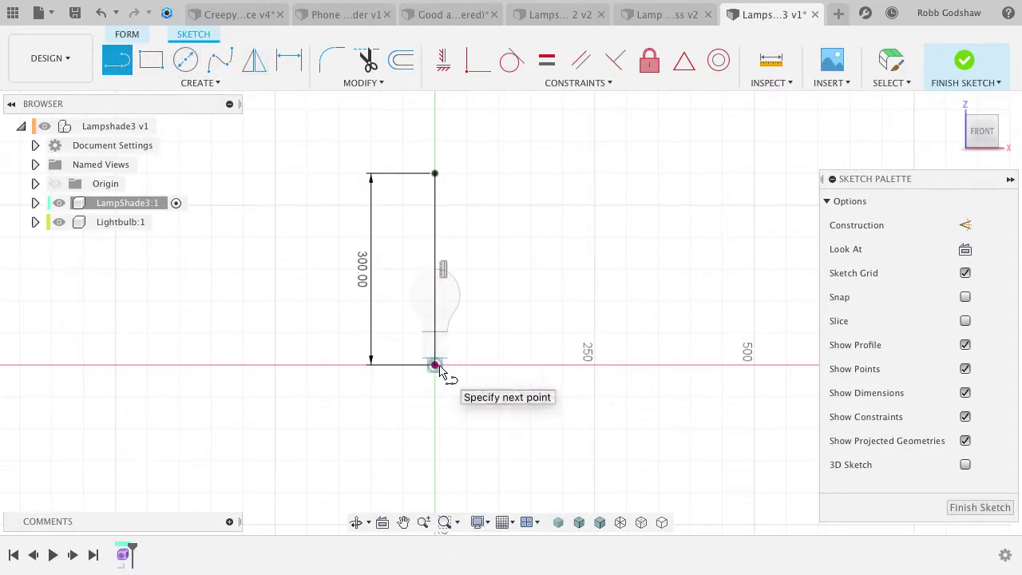
{"action": "left_click", "coordinate": [480, 365]}
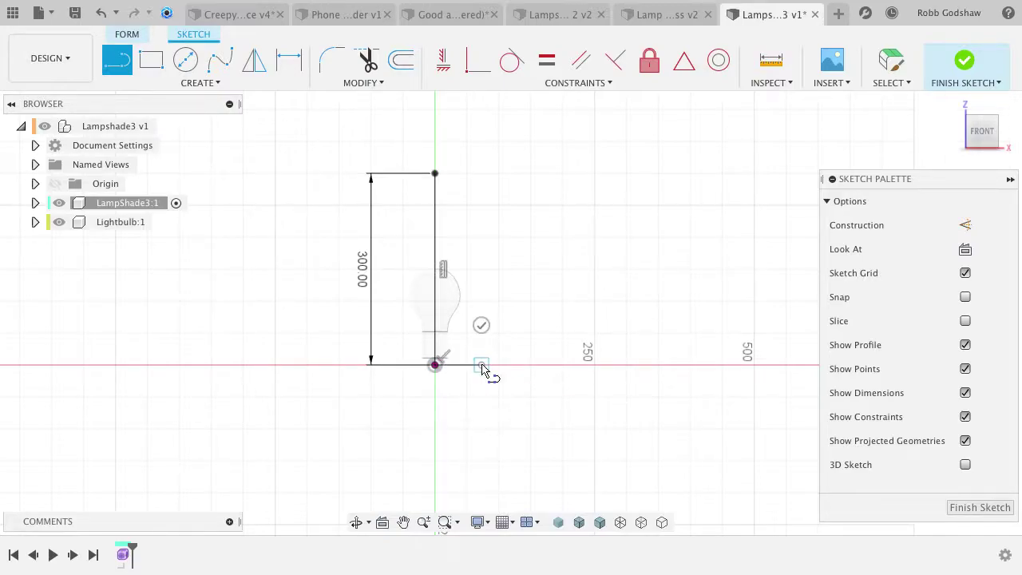
{"action": "key", "text": "Escape"}
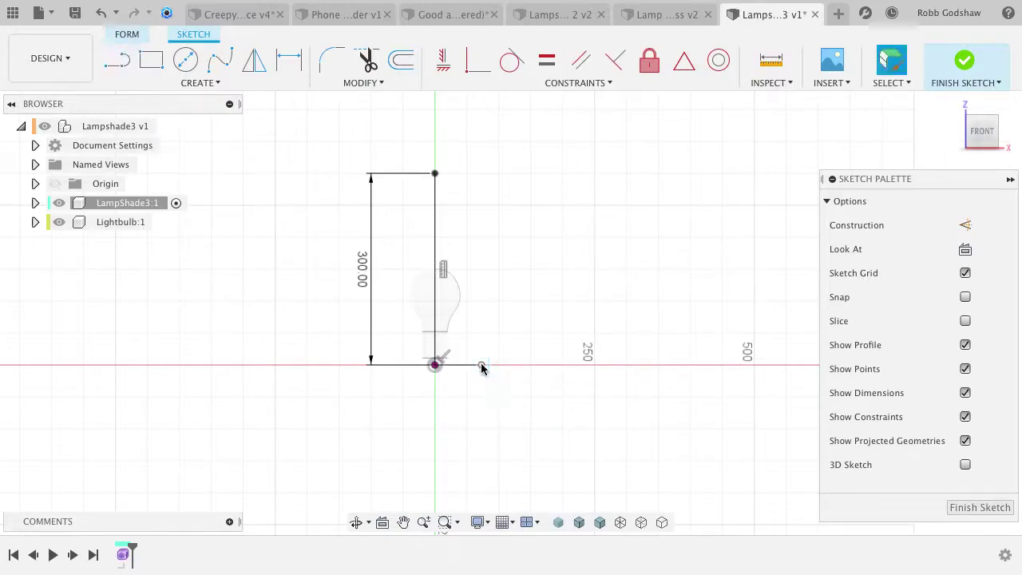
{"action": "left_click", "coordinate": [220, 59]}
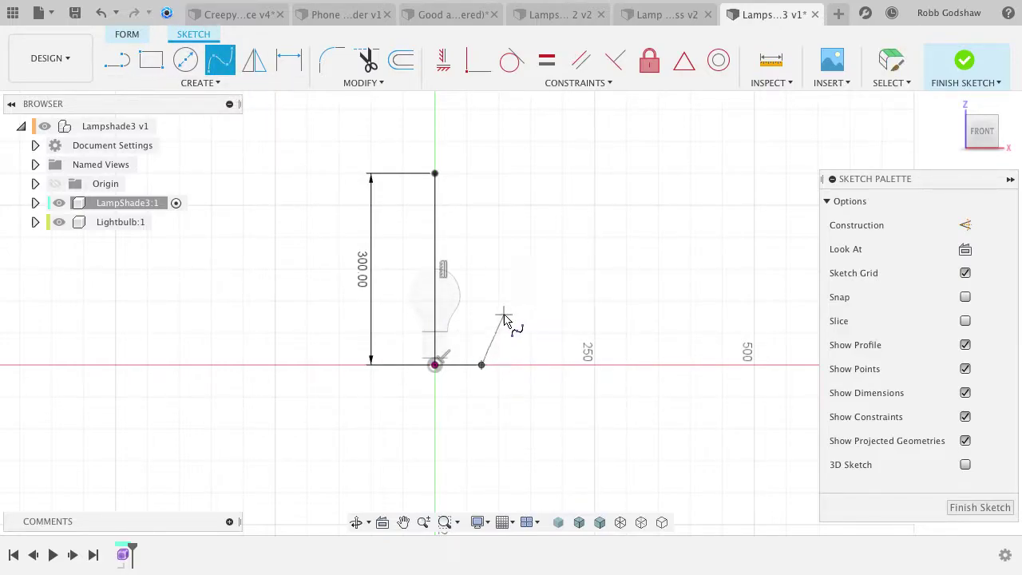
{"action": "left_click", "coordinate": [528, 201]}
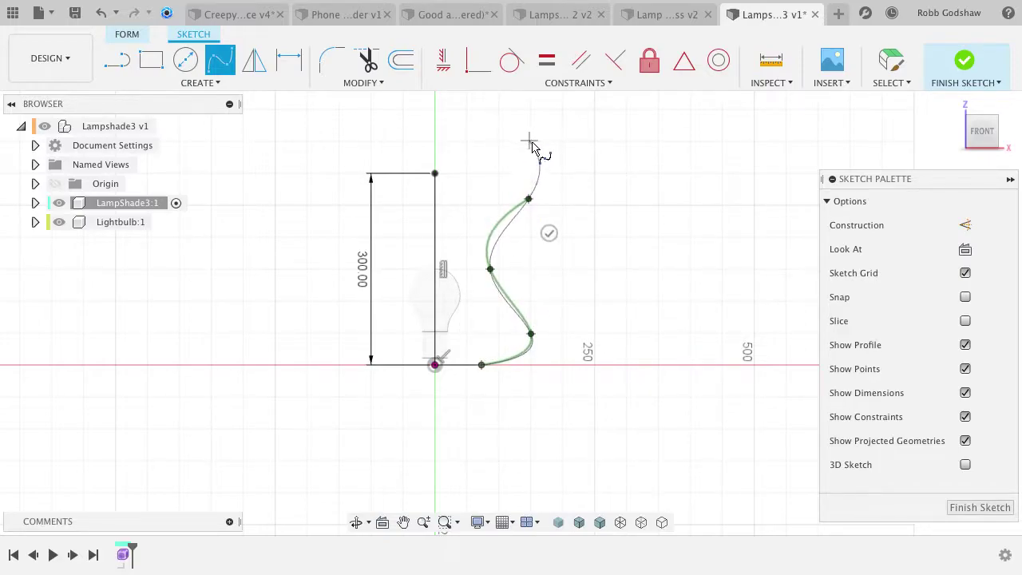
{"action": "left_click", "coordinate": [529, 175]}
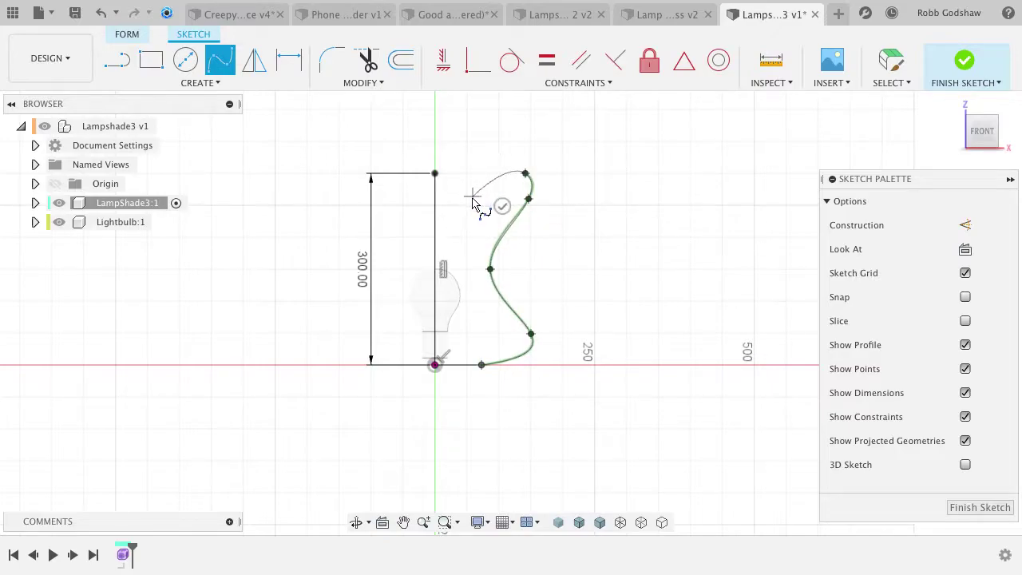
{"action": "key", "text": "Escape"}
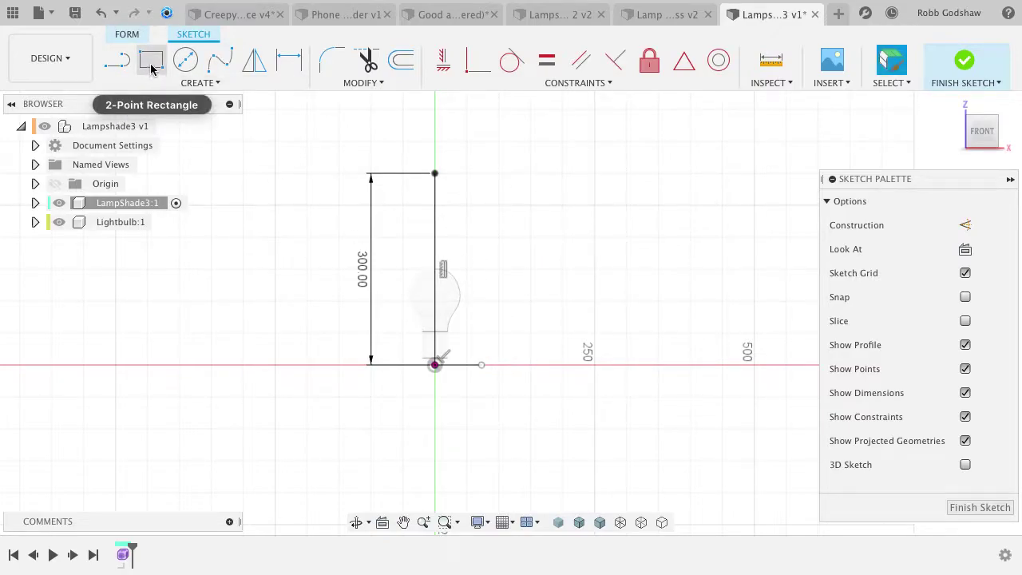
Draw a four-point fit point spline from the base line's outer end, bulging outward and rising to nearly the vertical line's height.
{"action": "left_click", "coordinate": [221, 59]}
{"action": "left_click", "coordinate": [482, 366]}
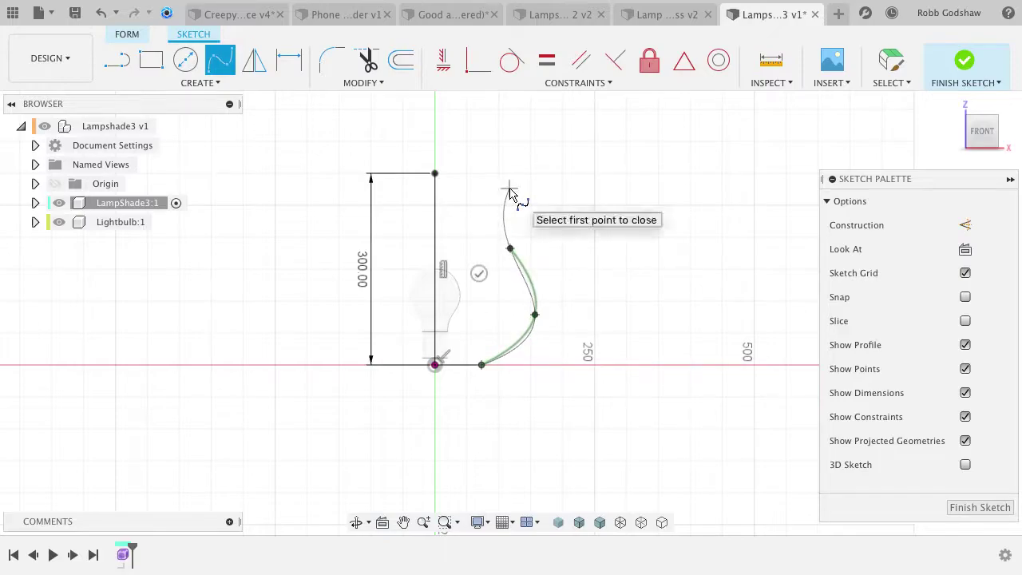
{"action": "left_click", "coordinate": [506, 176]}
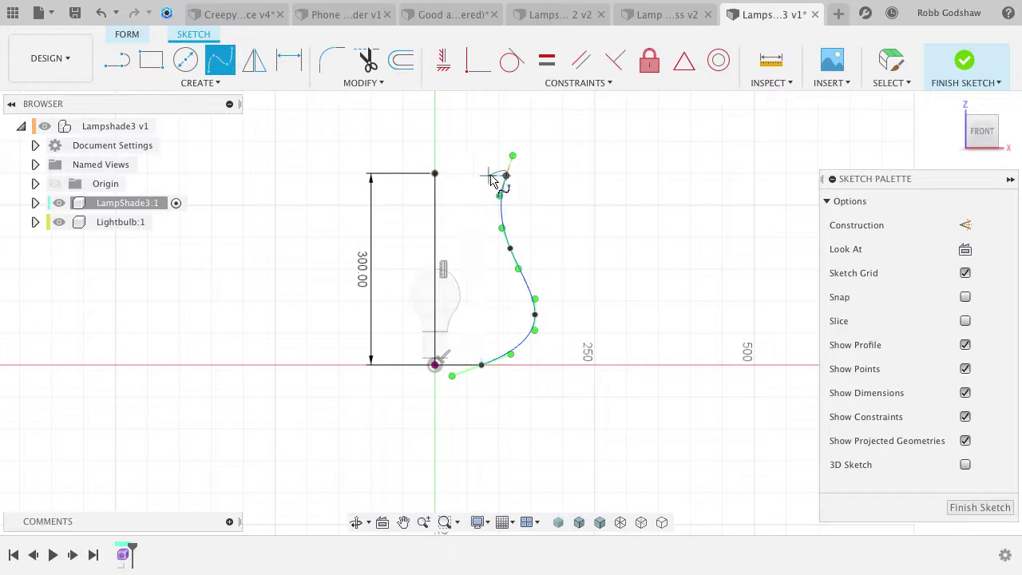
{"action": "double_click", "coordinate": [506, 175]}
Reshape the spline by moving its top end toward the centerline and adjusting its two middle fit points into a smooth outward bow.
{"action": "left_click_drag", "start_coordinate": [506, 176], "coordinate": [472, 177]}
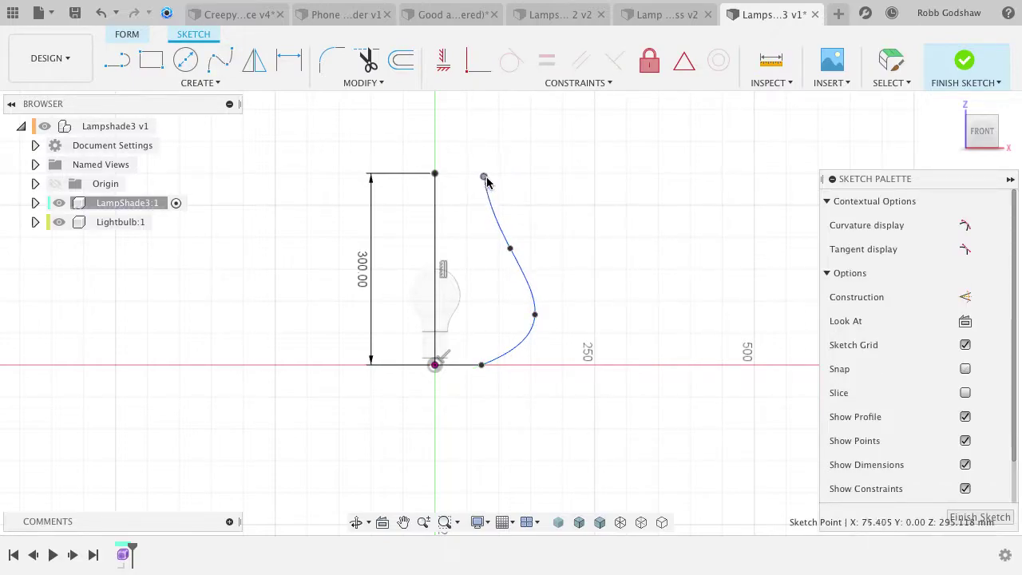
{"action": "left_click_drag", "start_coordinate": [511, 250], "coordinate": [501, 255]}
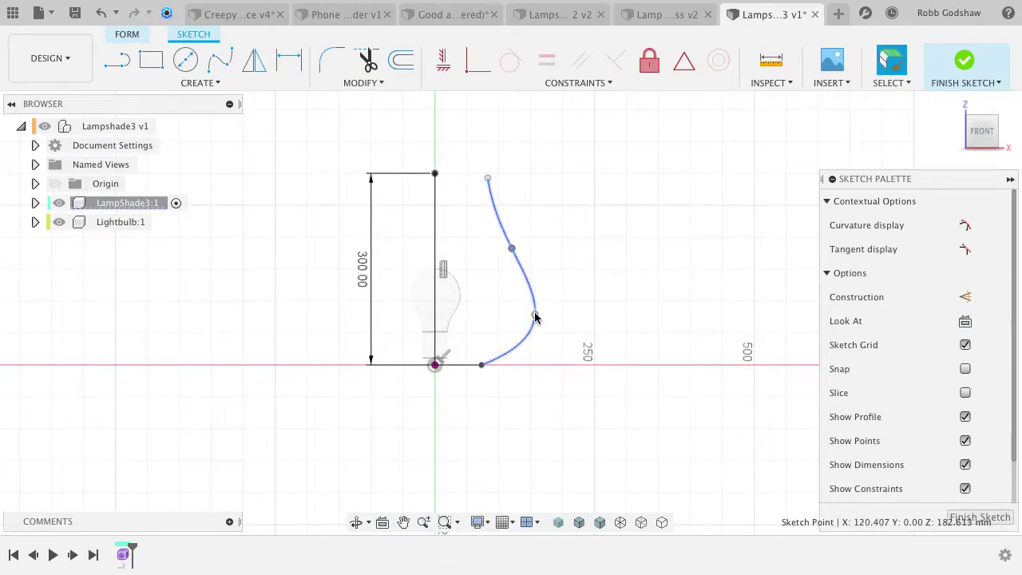
{"action": "left_click_drag", "start_coordinate": [535, 316], "coordinate": [521, 317]}
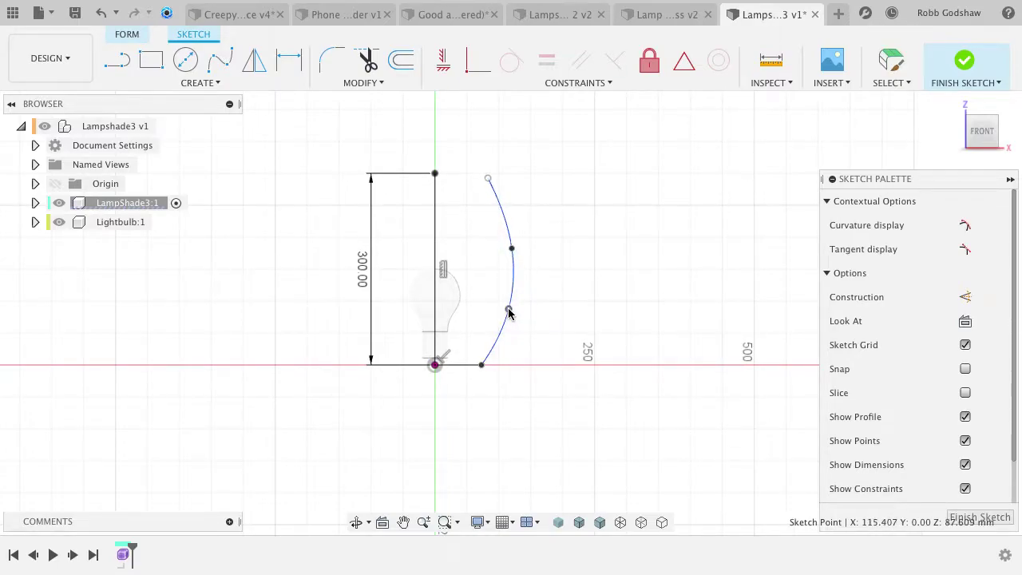
{"action": "left_click_drag", "start_coordinate": [511, 248], "coordinate": [511, 239]}
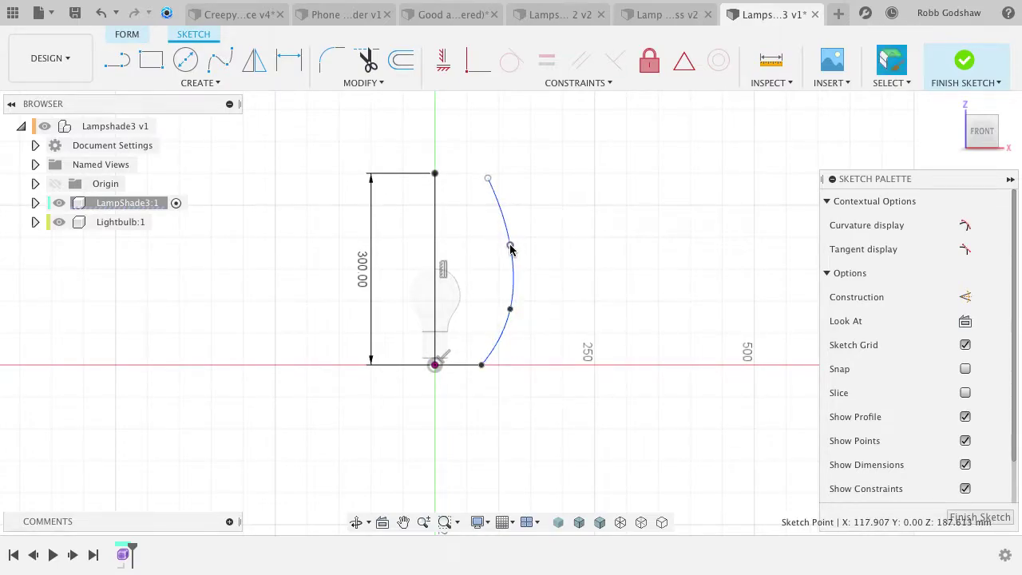
Delete the spline's upper middle fit point, move the remaining one to about X 115, Z 144 mm, and finish the sketch.
{"action": "key", "text": "Delete"}
{"action": "mouse_move", "coordinate": [510, 306]}
{"action": "left_mouse_down"}
{"action": "mouse_move", "coordinate": [510, 270]}
{"action": "mouse_move", "coordinate": [509, 292]}
{"action": "left_mouse_up"}
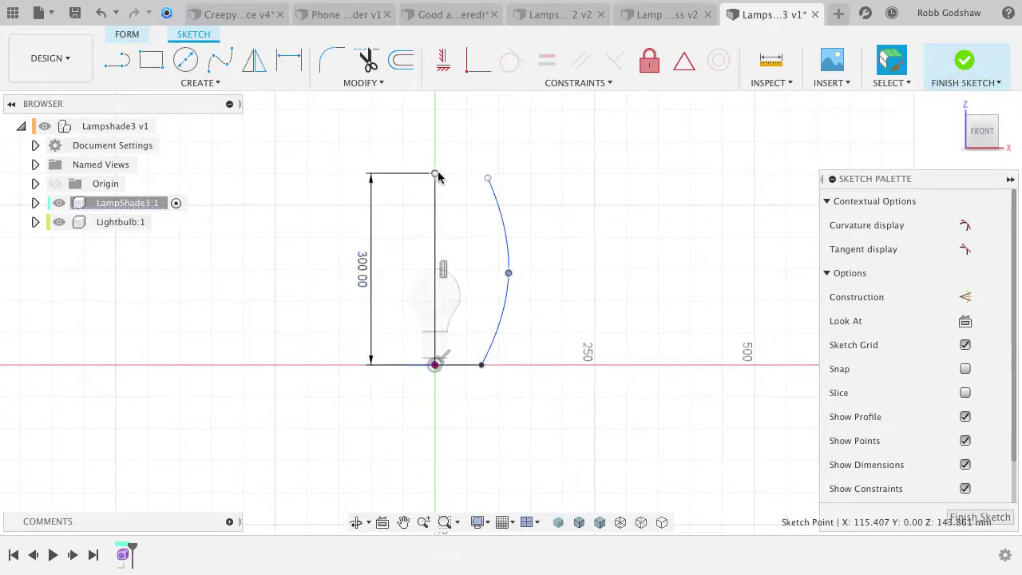
{"action": "scroll", "coordinate": [522, 259], "scroll_direction": "down", "scroll_amount": 2}
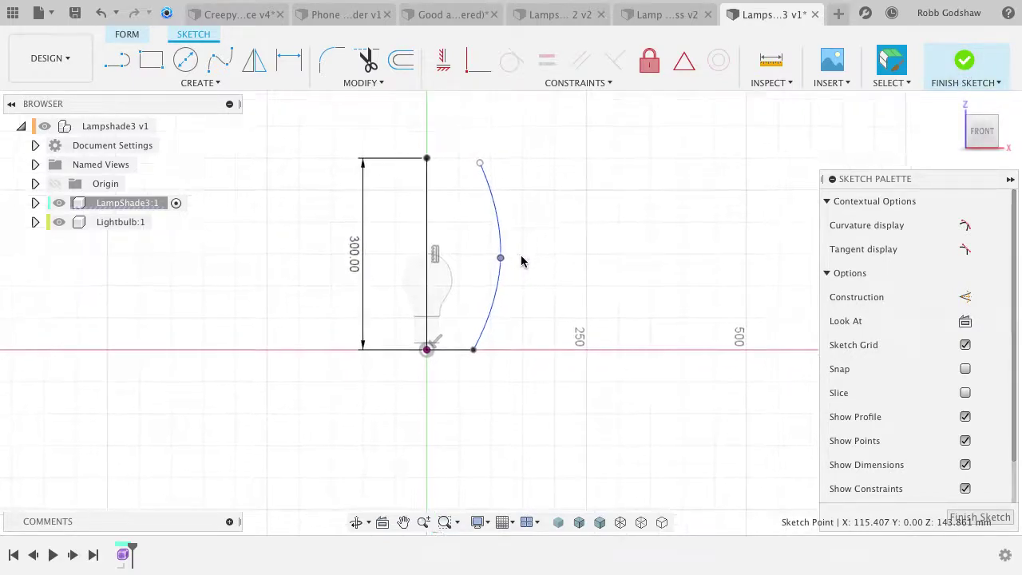
{"action": "scroll", "coordinate": [521, 260], "scroll_direction": "right", "scroll_amount": 2, "text": "shift"}
{"action": "scroll", "coordinate": [522, 261], "scroll_direction": "left", "scroll_amount": 2, "text": "shift"}
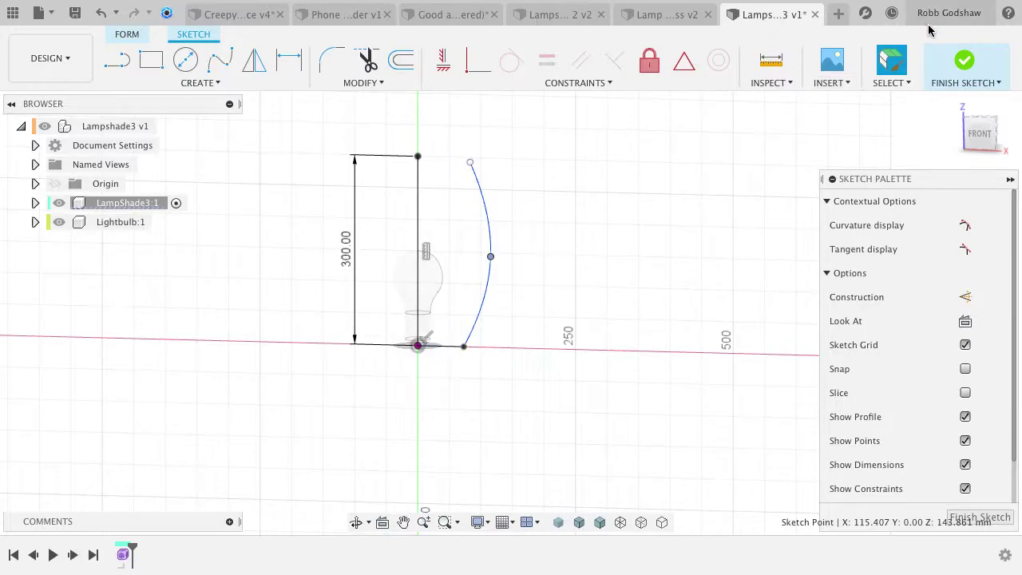
{"action": "left_click", "coordinate": [960, 56]}
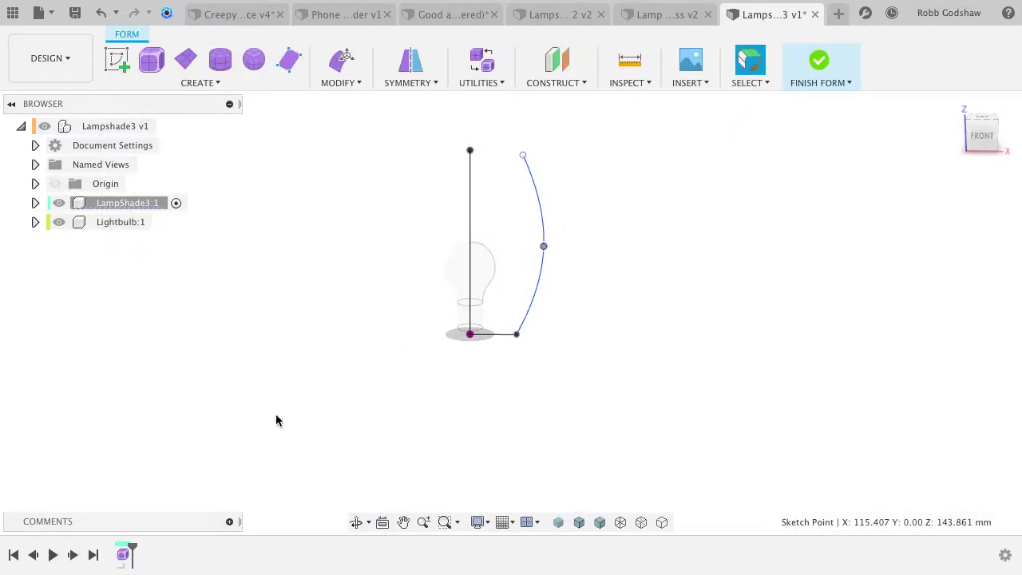
Reopen Sketch1 of LampShade3 and close the profile with a line from the spline's top end to the top of the vertical line.
{"action": "left_click", "coordinate": [36, 204]}
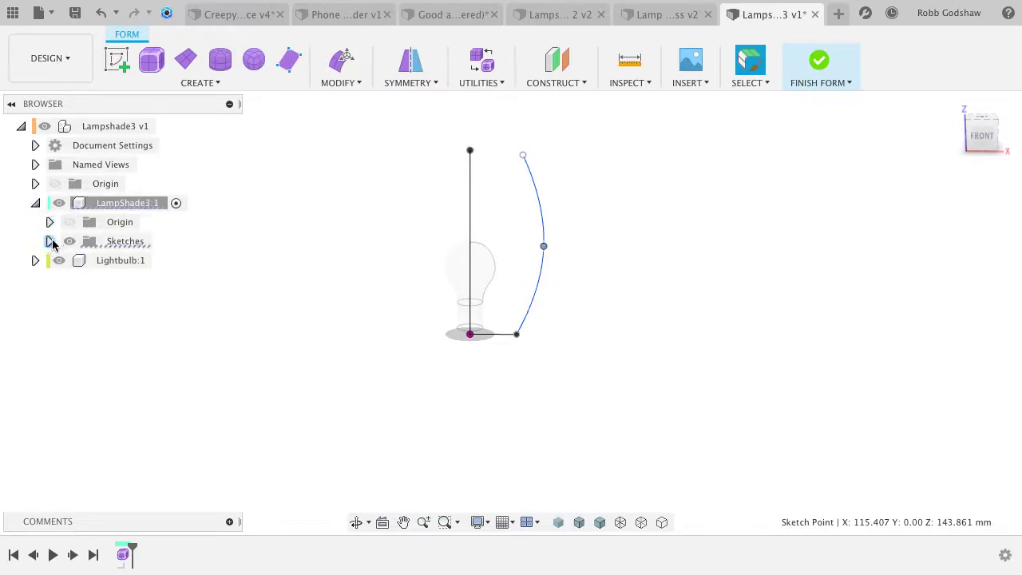
{"action": "left_click", "coordinate": [50, 241]}
{"action": "double_click", "coordinate": [123, 260]}
{"action": "left_click", "coordinate": [117, 60]}
{"action": "left_click", "coordinate": [523, 149]}
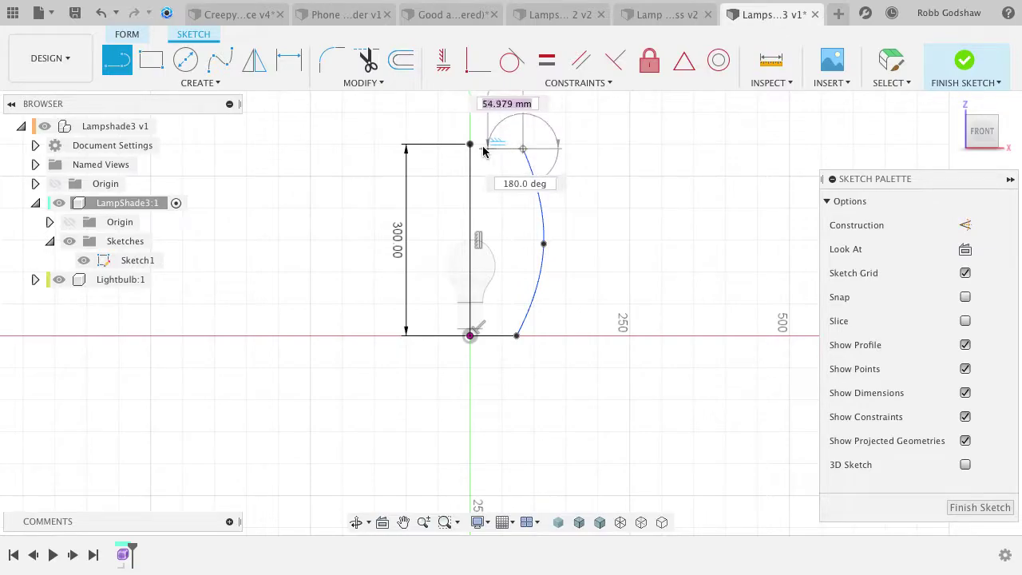
{"action": "left_click", "coordinate": [469, 144]}
{"action": "left_click", "coordinate": [942, 78]}
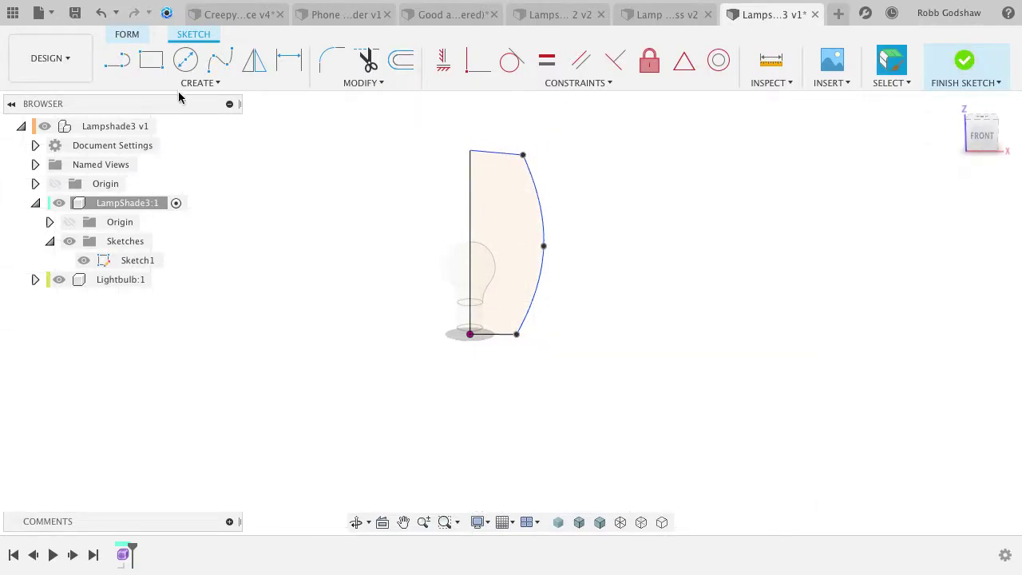
Start a full Revolve of the closed lampshade profile around the 300 mm vertical line, as a new form body.
{"action": "left_click", "coordinate": [176, 83]}
{"action": "left_click", "coordinate": [150, 273]}
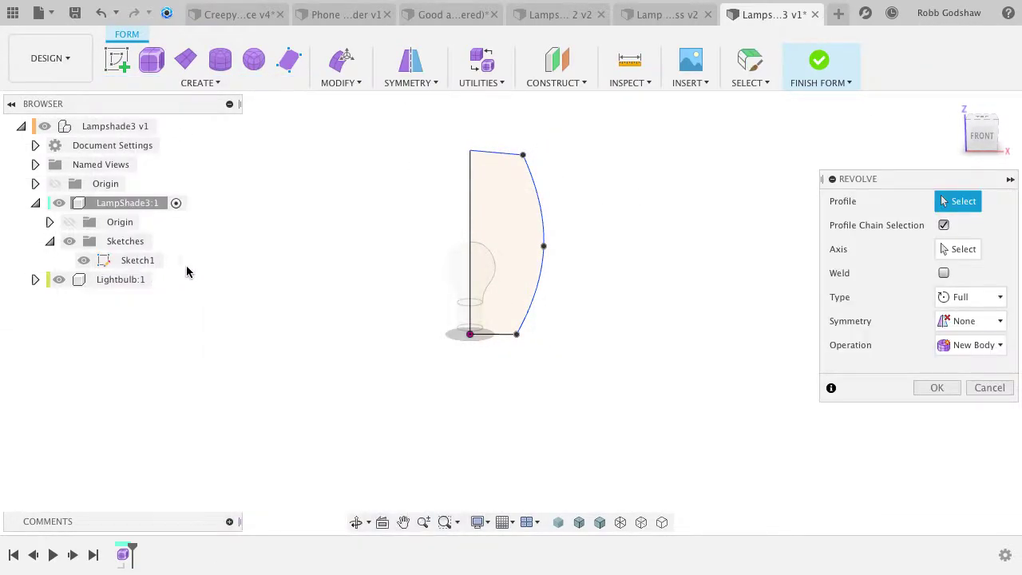
{"action": "left_click", "coordinate": [503, 214]}
{"action": "left_click", "coordinate": [914, 251]}
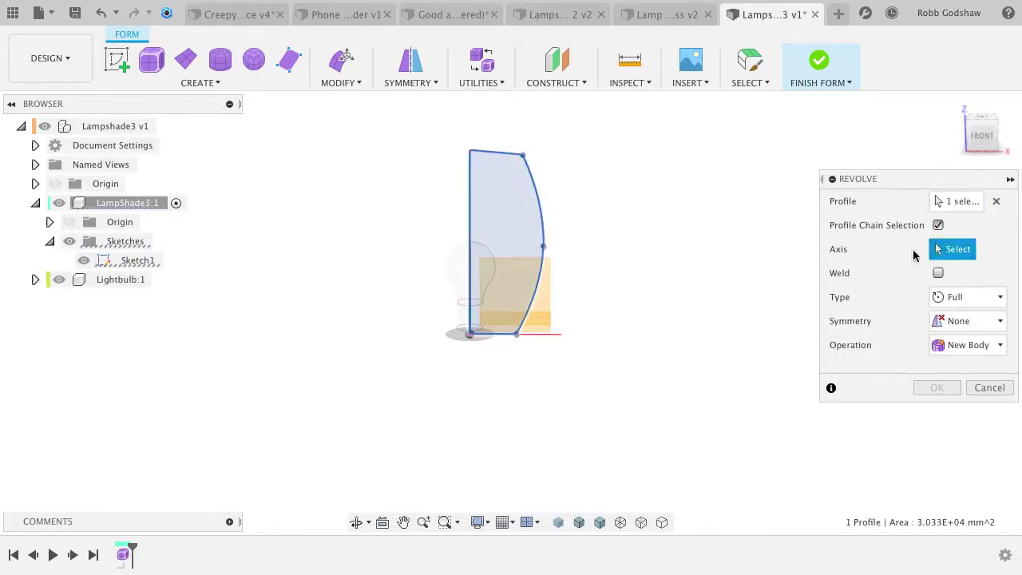
{"action": "left_click", "coordinate": [469, 229]}
Set the number of faces along the revolved profile to 11.
{"action": "scroll", "coordinate": [560, 251], "scroll_direction": "up", "scroll_amount": 2, "text": "shift"}
{"action": "scroll", "coordinate": [560, 251], "scroll_direction": "right", "scroll_amount": 5}
{"action": "scroll", "coordinate": [560, 252], "scroll_direction": "left", "scroll_amount": 10, "text": "shift"}
{"action": "scroll", "coordinate": [560, 252], "scroll_direction": "left", "scroll_amount": 5, "text": "shift"}
{"action": "scroll", "coordinate": [561, 252], "scroll_direction": "up", "scroll_amount": 5, "text": "shift"}
{"action": "scroll", "coordinate": [560, 251], "scroll_direction": "right", "scroll_amount": 8, "text": "shift"}
{"action": "scroll", "coordinate": [560, 251], "scroll_direction": "down", "scroll_amount": 3, "text": "shift"}
{"action": "scroll", "coordinate": [561, 252], "scroll_direction": "right", "scroll_amount": 8, "text": "shift"}
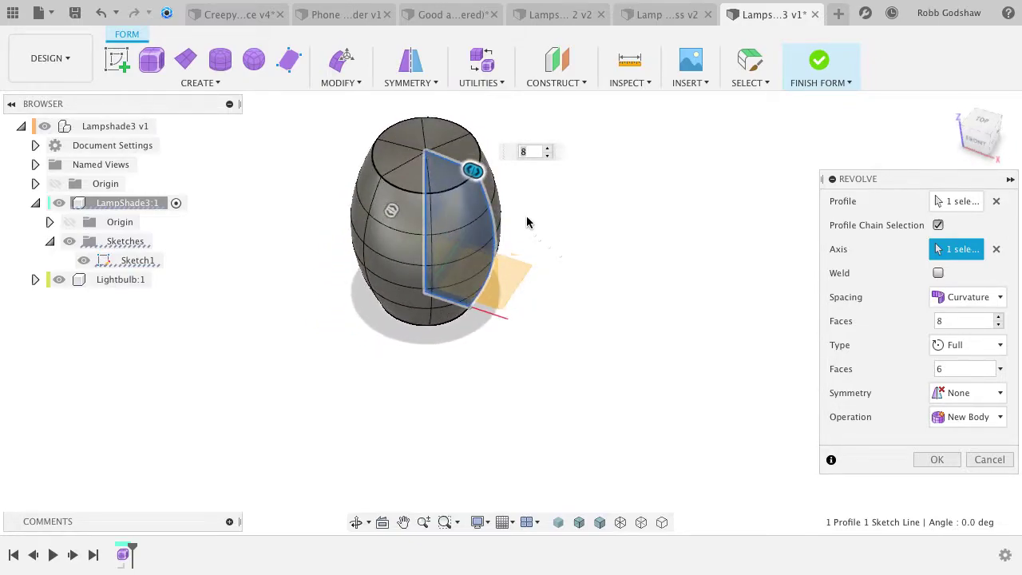
{"action": "left_click_drag", "start_coordinate": [471, 171], "coordinate": [489, 178]}
{"action": "left_click_drag", "start_coordinate": [523, 219], "coordinate": [518, 182]}
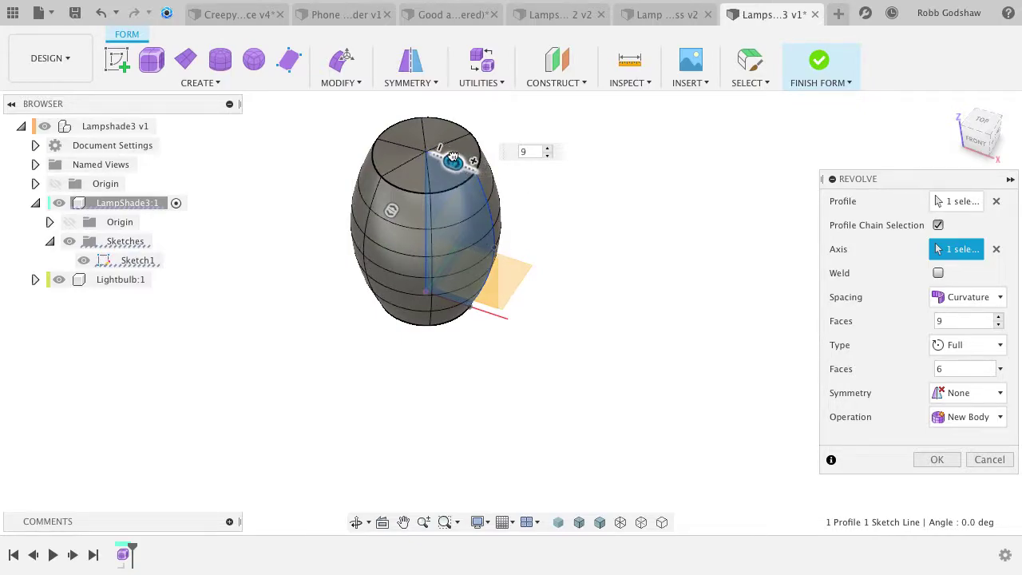
{"action": "left_click_drag", "start_coordinate": [444, 155], "coordinate": [476, 174]}
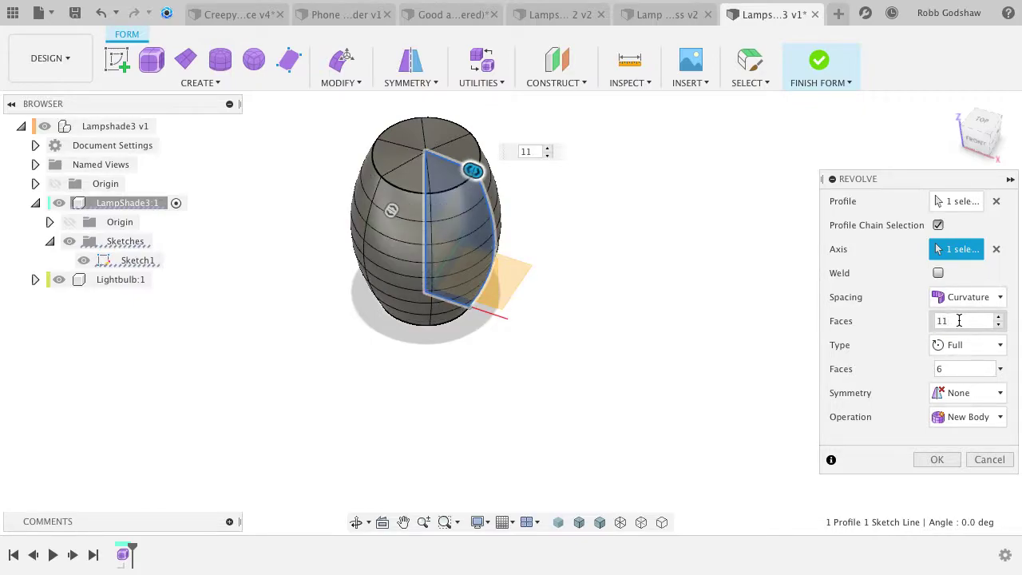
Set the number of faces around the full revolution to 9.
{"action": "scroll", "coordinate": [704, 328], "scroll_direction": "up", "scroll_amount": 2}
{"action": "scroll", "coordinate": [587, 325], "scroll_direction": "down", "scroll_amount": 2}
{"action": "scroll", "coordinate": [588, 325], "scroll_direction": "down", "scroll_amount": 5, "text": "shift"}
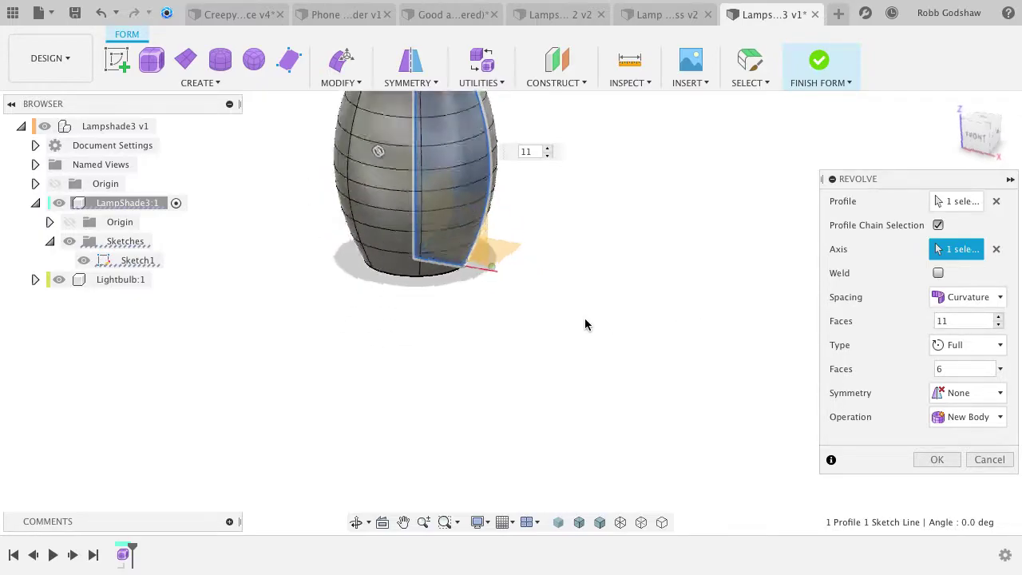
{"action": "scroll", "coordinate": [584, 319], "scroll_direction": "up", "scroll_amount": 5, "text": "shift"}
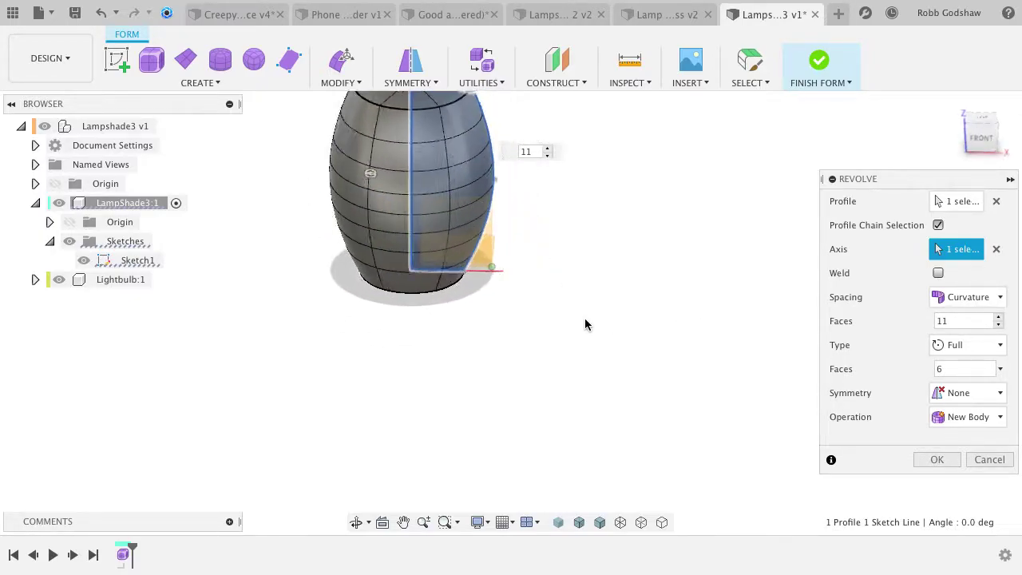
{"action": "scroll", "coordinate": [584, 323], "scroll_direction": "down", "scroll_amount": 5, "text": "shift"}
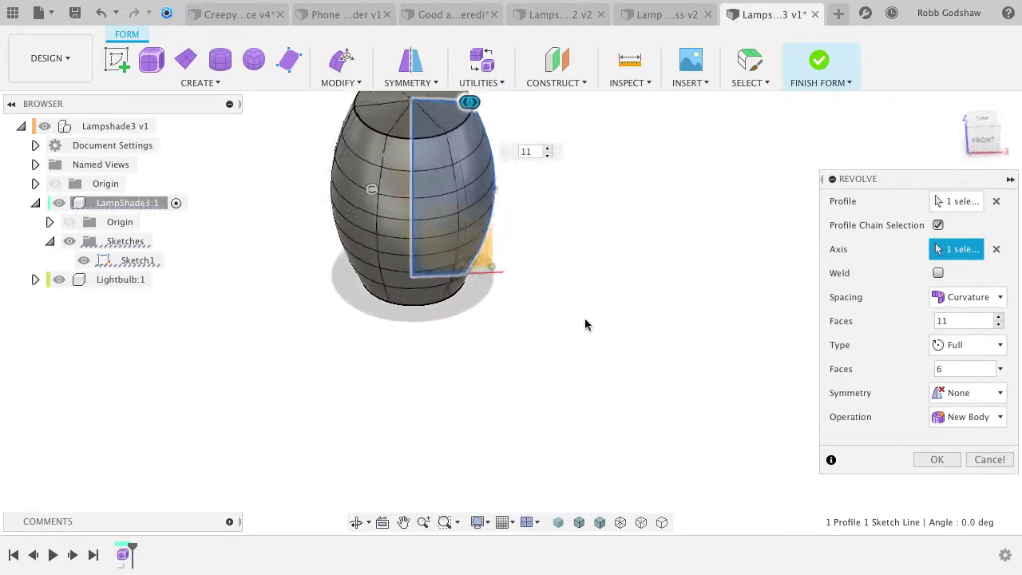
{"action": "left_click", "coordinate": [969, 368]}
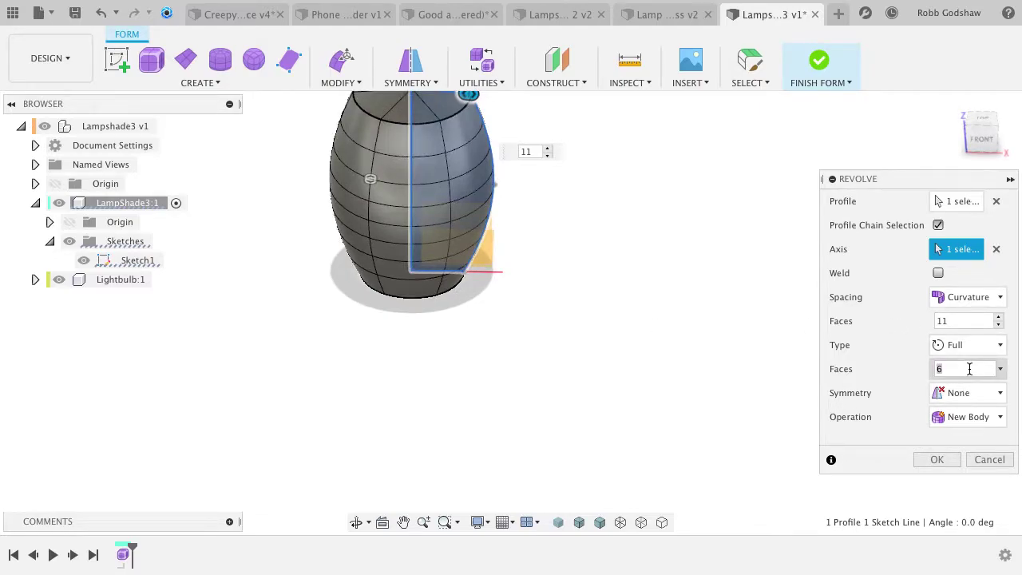
{"action": "scroll", "coordinate": [552, 322], "scroll_direction": "up", "scroll_amount": 2}
{"action": "scroll", "coordinate": [552, 322], "scroll_direction": "right", "scroll_amount": 5, "text": "shift"}
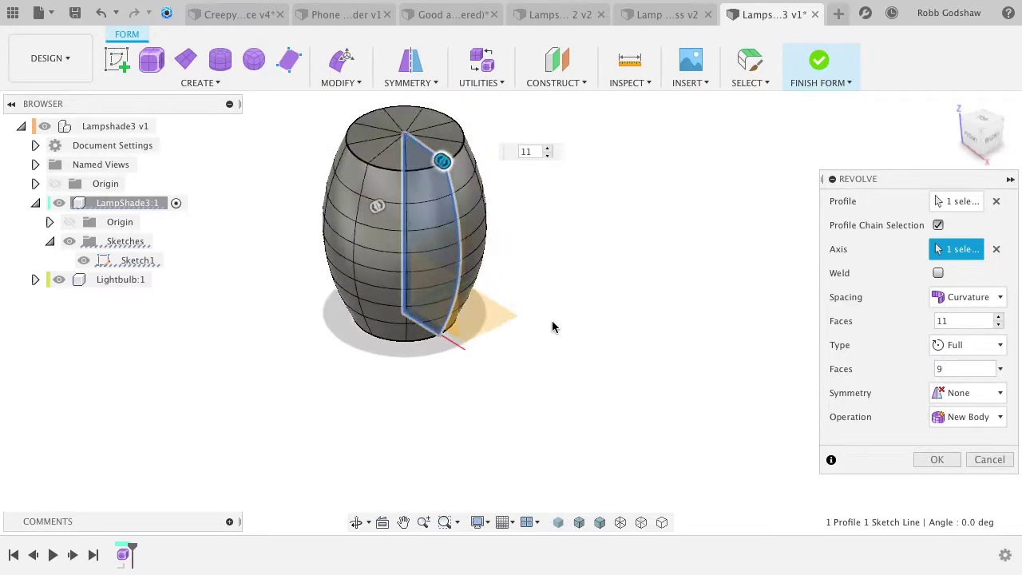
Examine the revolved lampshade preview's face divisions from the side and from above.
{"action": "scroll", "coordinate": [553, 322], "scroll_direction": "down", "scroll_amount": 4, "text": "shift"}
{"action": "scroll", "coordinate": [553, 322], "scroll_direction": "up", "scroll_amount": 5, "text": "shift"}
{"action": "scroll", "coordinate": [553, 322], "scroll_direction": "up", "scroll_amount": 3, "text": "shift"}
{"action": "scroll", "coordinate": [553, 321], "scroll_direction": "left", "scroll_amount": 3, "text": "shift"}
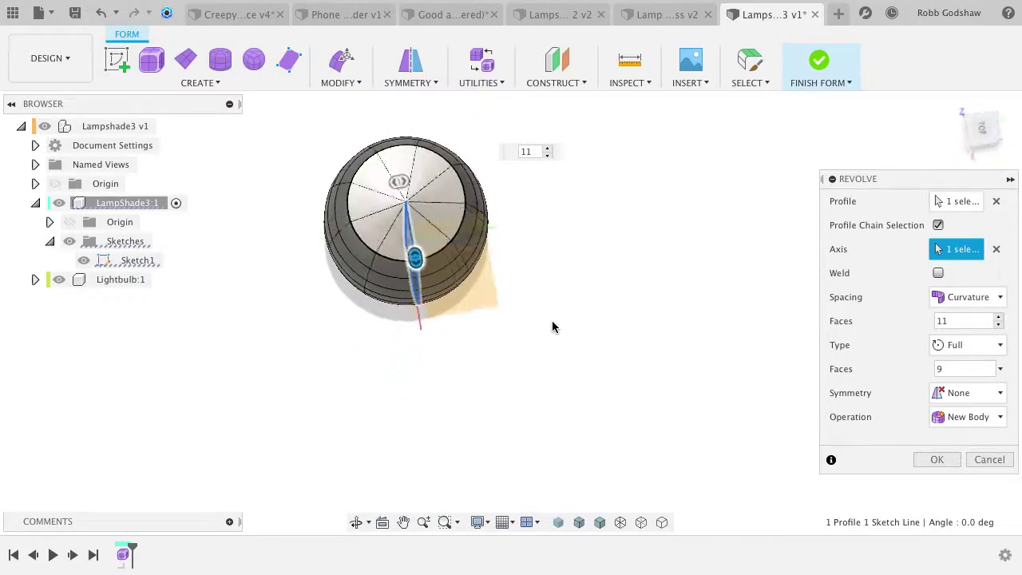
{"action": "scroll", "coordinate": [552, 322], "scroll_direction": "right", "scroll_amount": 4, "text": "shift"}
{"action": "scroll", "coordinate": [552, 322], "scroll_direction": "down", "scroll_amount": 1, "text": "shift"}
{"action": "scroll", "coordinate": [551, 326], "scroll_direction": "up", "scroll_amount": 5, "text": "shift"}
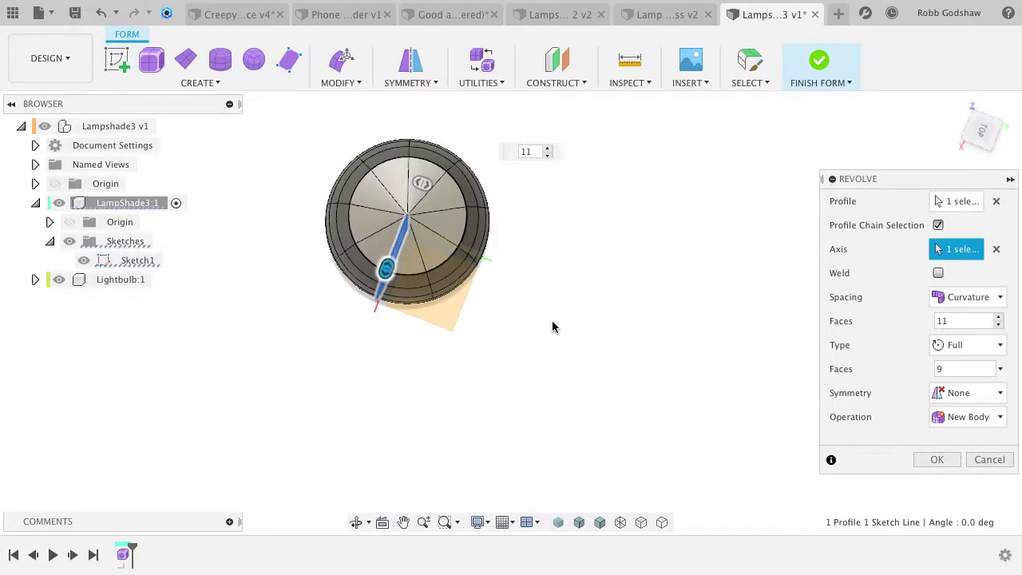
{"action": "scroll", "coordinate": [551, 326], "scroll_direction": "left", "scroll_amount": 5, "text": "shift"}
{"action": "scroll", "coordinate": [552, 326], "scroll_direction": "left", "scroll_amount": 2, "text": "shift"}
{"action": "scroll", "coordinate": [551, 327], "scroll_direction": "right", "scroll_amount": 4, "text": "shift"}
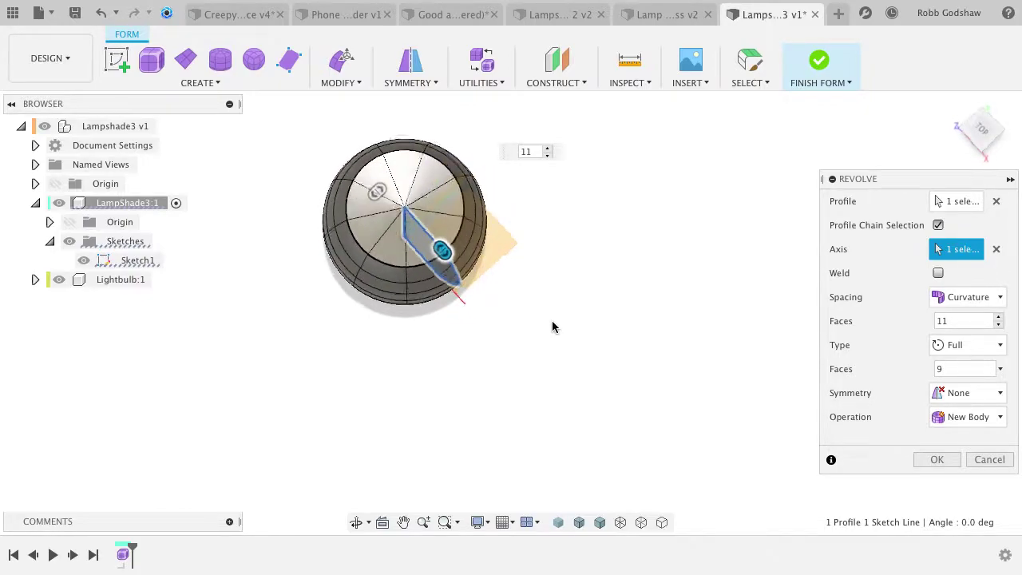
Confirm the full Revolve to create the lampshade as a new form body.
{"action": "scroll", "coordinate": [551, 327], "scroll_direction": "down", "scroll_amount": 6, "text": "shift"}
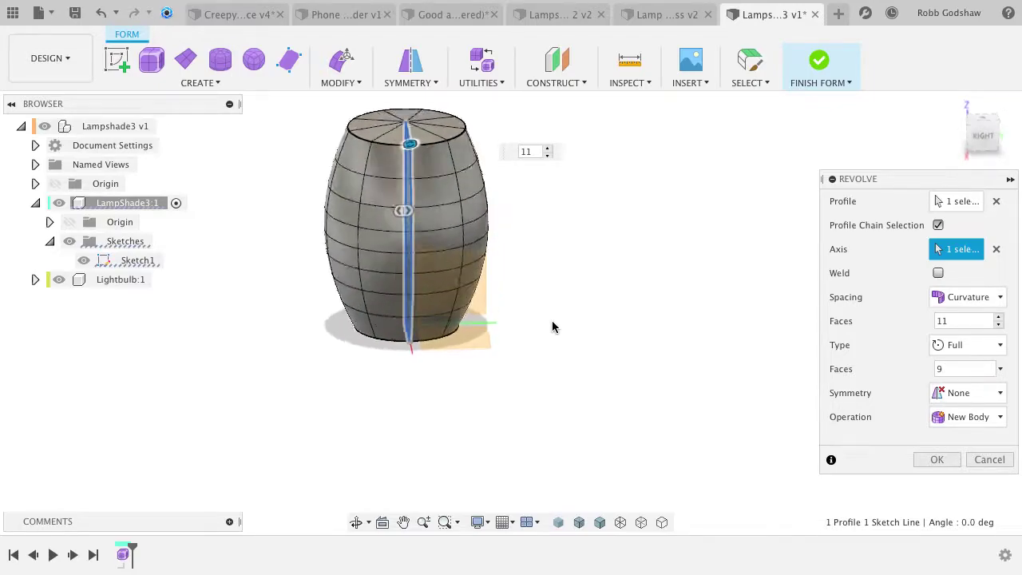
{"action": "left_click", "coordinate": [937, 460]}
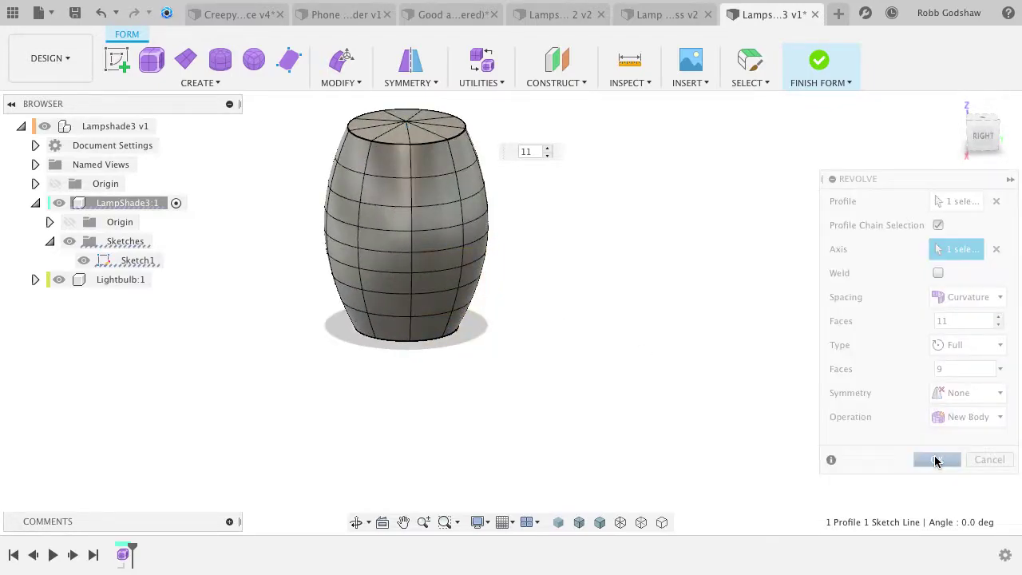
{"action": "scroll", "coordinate": [609, 301], "scroll_direction": "up", "scroll_amount": 3}
{"action": "scroll", "coordinate": [420, 272], "scroll_direction": "left", "scroll_amount": 5, "text": "shift"}
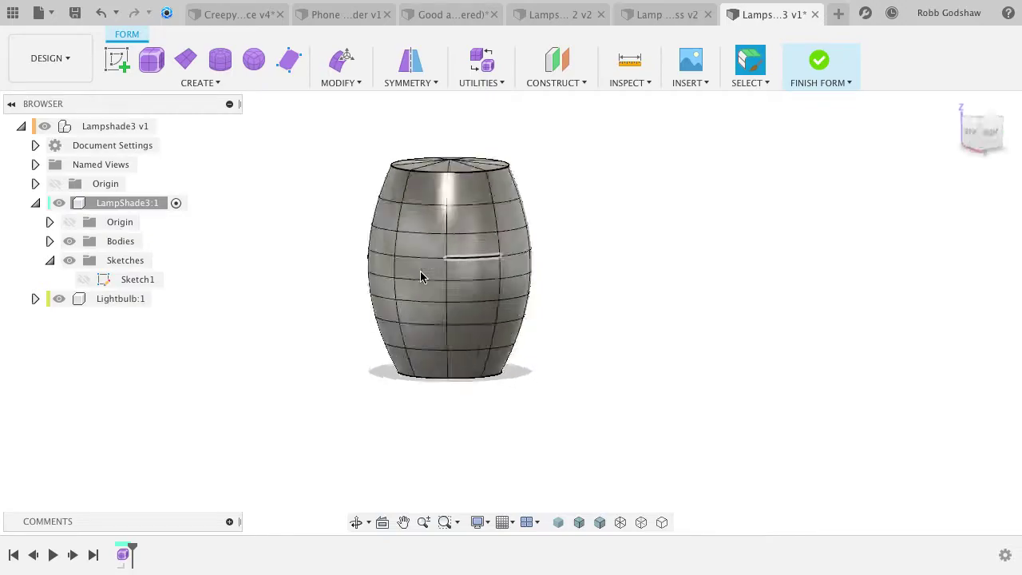
{"action": "scroll", "coordinate": [420, 271], "scroll_direction": "up", "scroll_amount": 5, "text": "shift"}
{"action": "scroll", "coordinate": [421, 276], "scroll_direction": "down", "scroll_amount": 5, "text": "shift"}
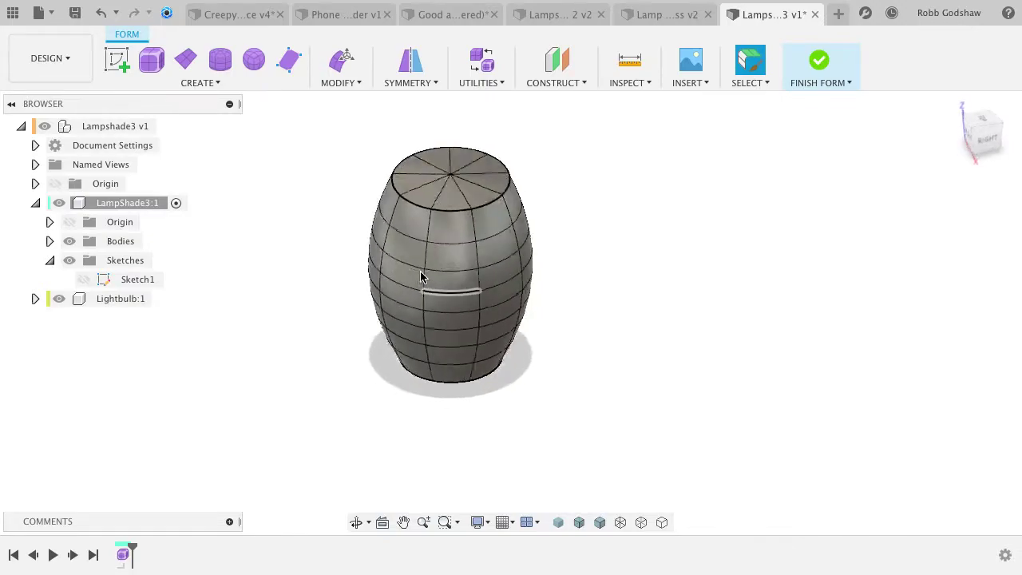
{"action": "scroll", "coordinate": [421, 277], "scroll_direction": "up", "scroll_amount": 5, "text": "shift"}
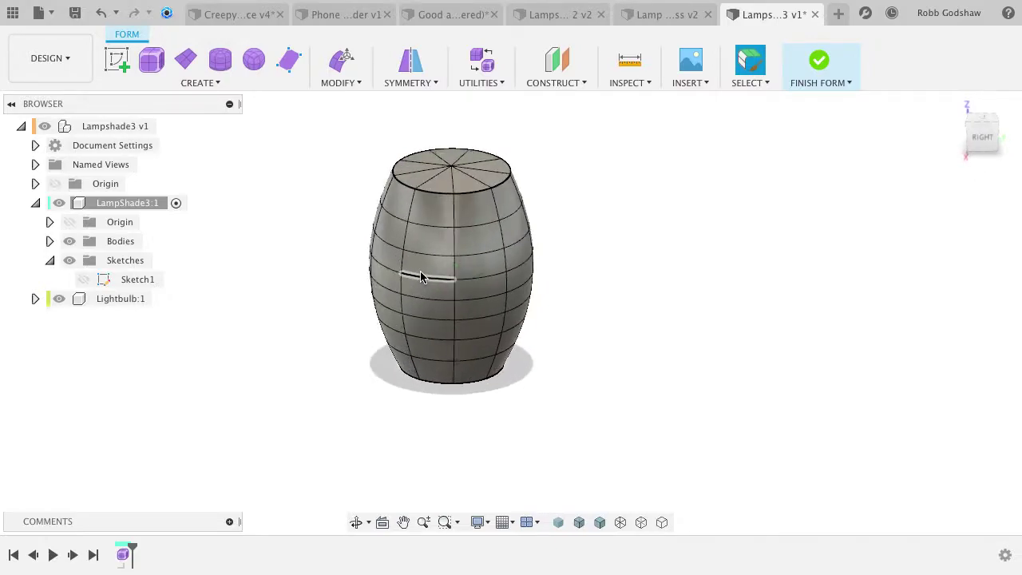
Look at the finished Lampshade 2 design for reference and return to the Lampshade3 document.
{"action": "left_click", "coordinate": [648, 18]}
{"action": "left_click", "coordinate": [576, 16]}
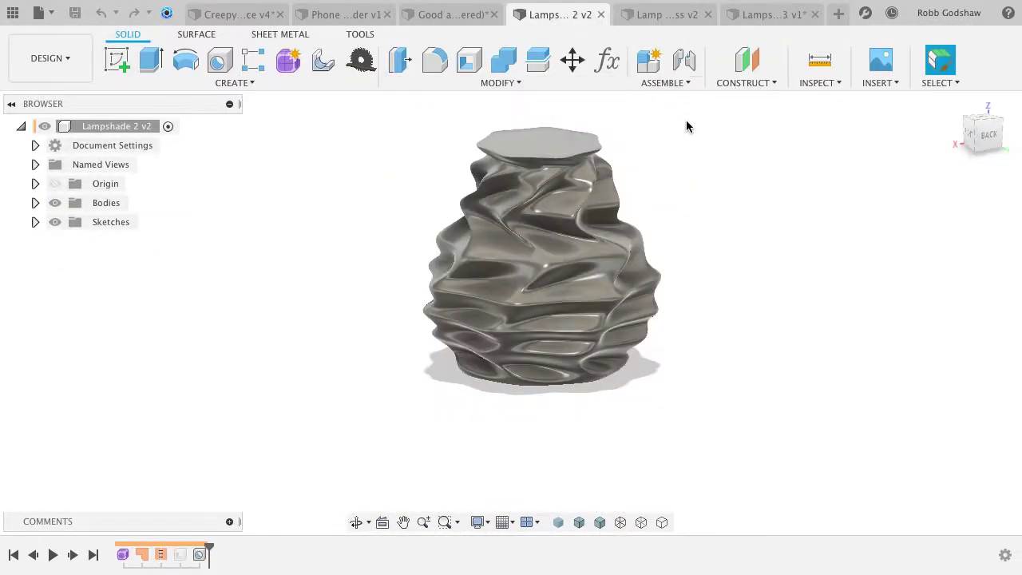
{"action": "left_click", "coordinate": [763, 16]}
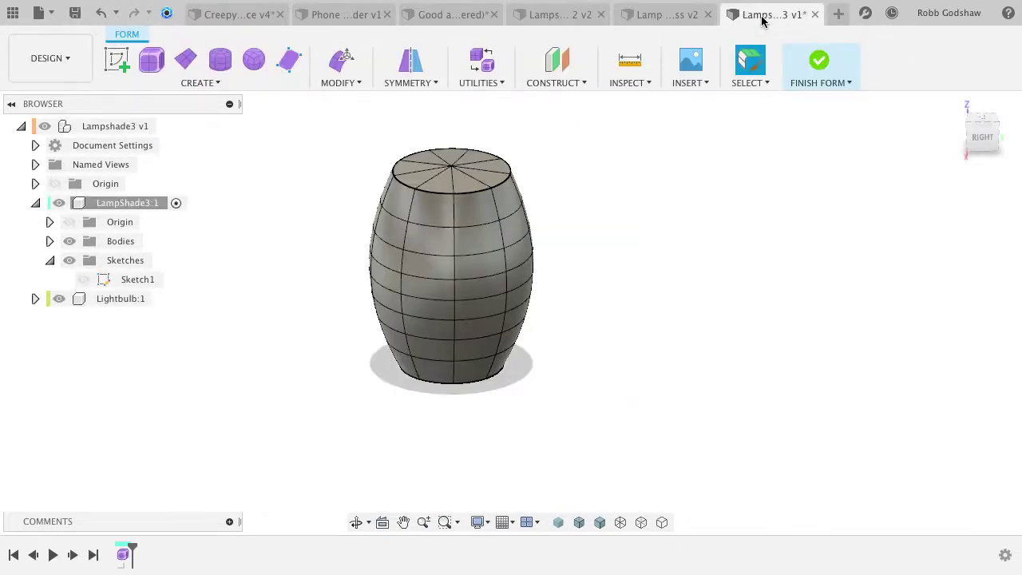
Try nine-fold Circular - Internal symmetry on the lampshade using two neighbouring side faces, and discard the selection.
{"action": "left_click", "coordinate": [411, 85]}
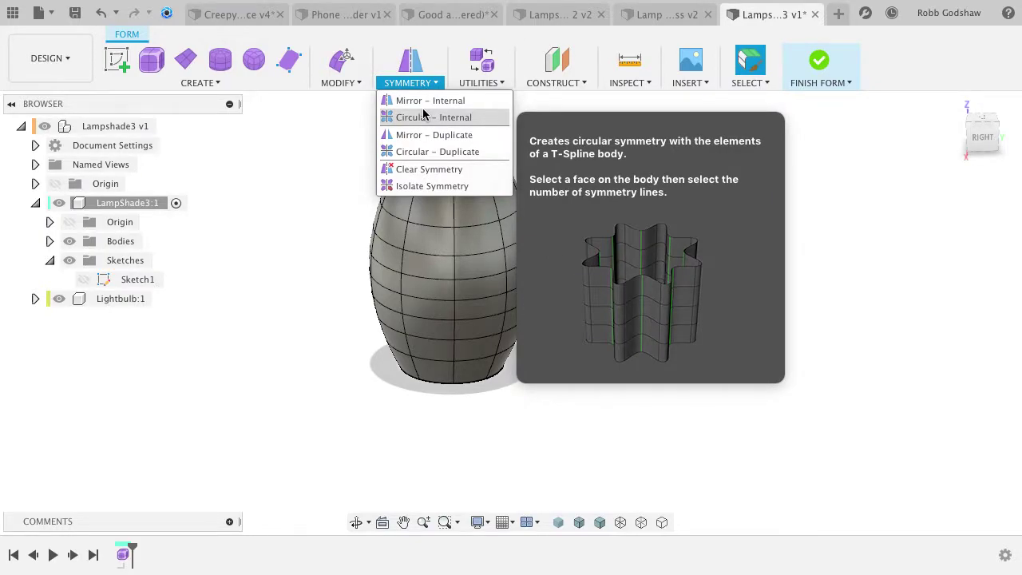
{"action": "left_click", "coordinate": [423, 116]}
{"action": "left_click", "coordinate": [440, 236]}
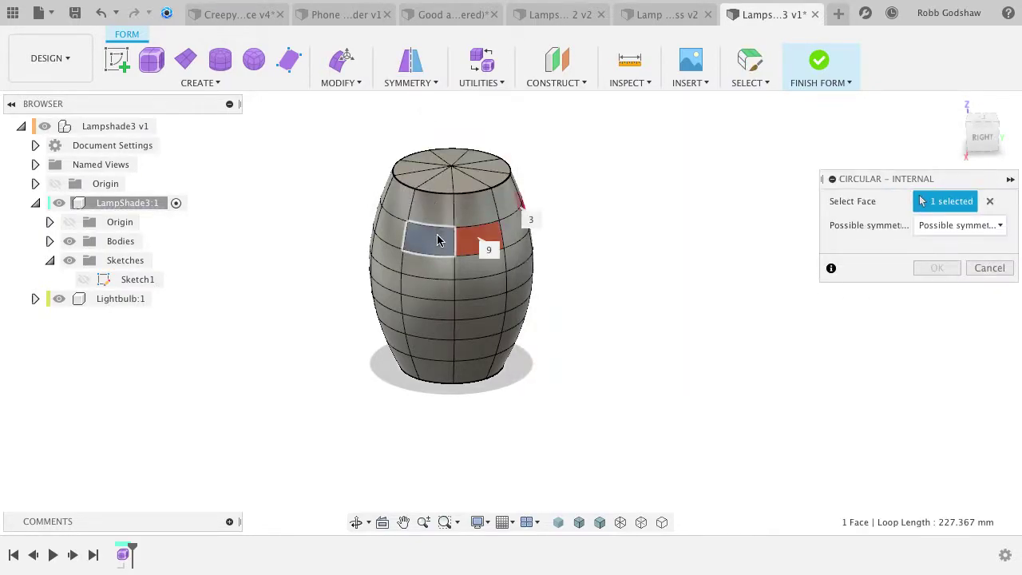
{"action": "scroll", "coordinate": [452, 243], "scroll_direction": "up", "scroll_amount": 1}
{"action": "scroll", "coordinate": [452, 243], "scroll_direction": "left", "scroll_amount": 3, "text": "shift"}
{"action": "scroll", "coordinate": [452, 243], "scroll_direction": "right", "scroll_amount": 5, "text": "shift"}
{"action": "scroll", "coordinate": [452, 243], "scroll_direction": "right", "scroll_amount": 2, "text": "shift"}
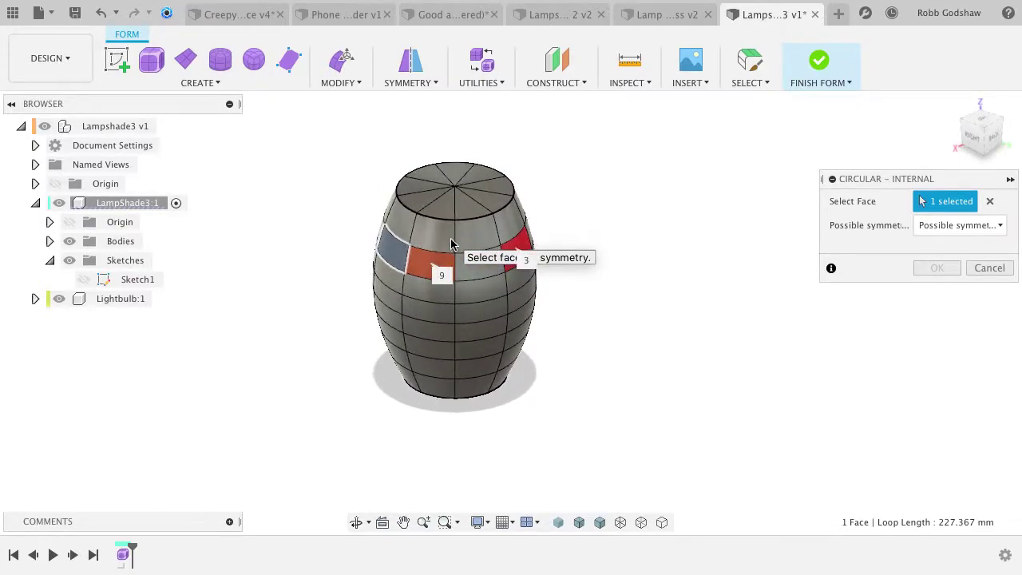
{"action": "left_click", "coordinate": [424, 267]}
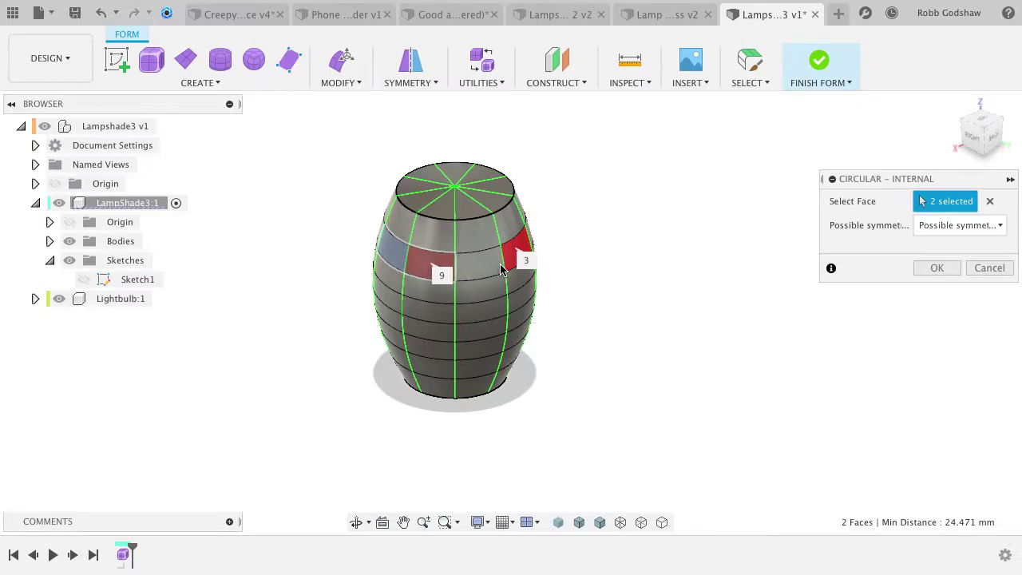
{"action": "scroll", "coordinate": [473, 270], "scroll_direction": "up", "scroll_amount": 3, "text": "shift"}
{"action": "scroll", "coordinate": [472, 269], "scroll_direction": "left", "scroll_amount": 4, "text": "shift"}
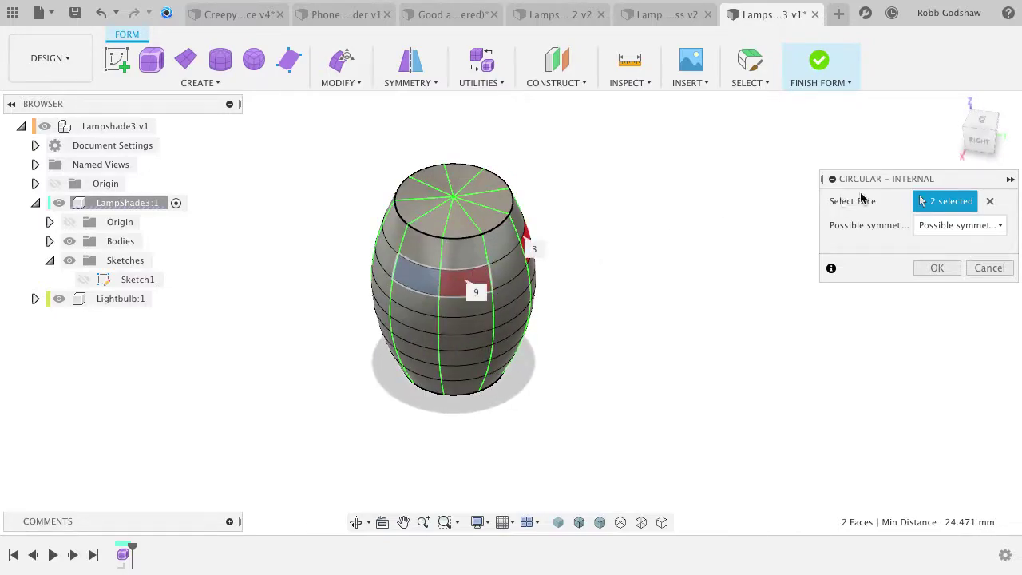
{"action": "left_click", "coordinate": [990, 202]}
{"action": "left_click", "coordinate": [410, 62]}
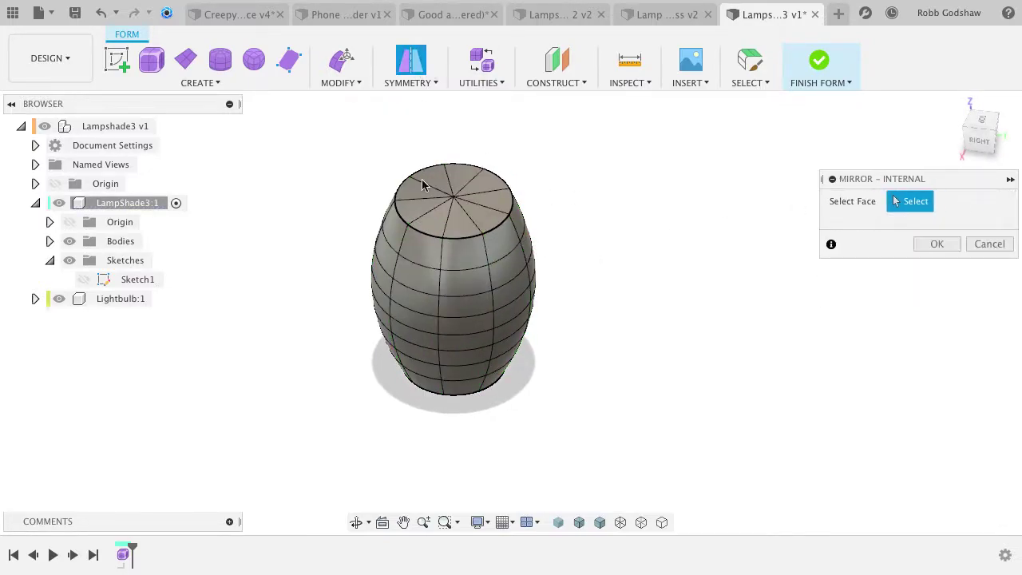
{"action": "left_click", "coordinate": [425, 283]}
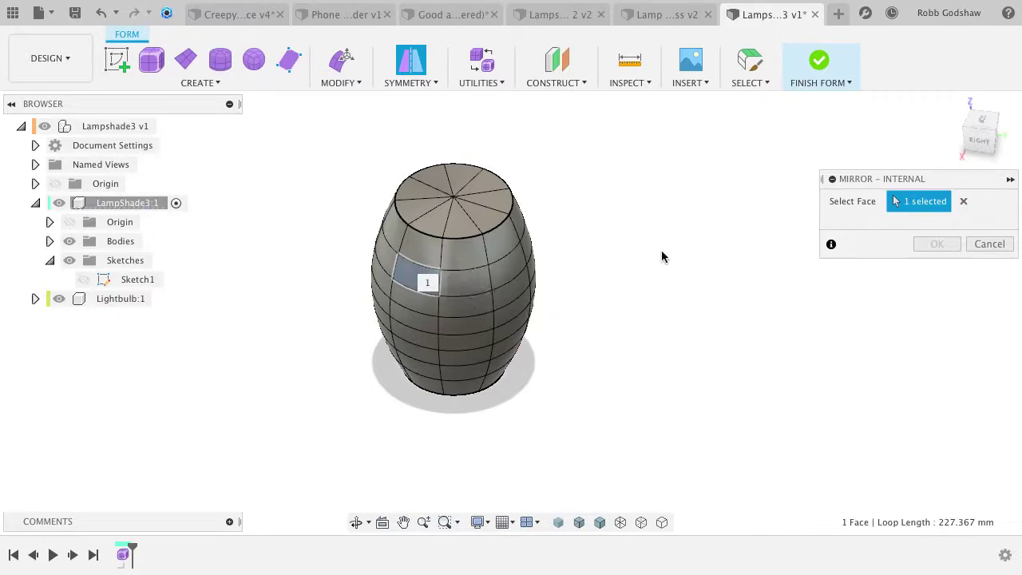
{"action": "scroll", "coordinate": [631, 290], "scroll_direction": "down", "scroll_amount": 3, "text": "shift"}
{"action": "left_click", "coordinate": [988, 243]}
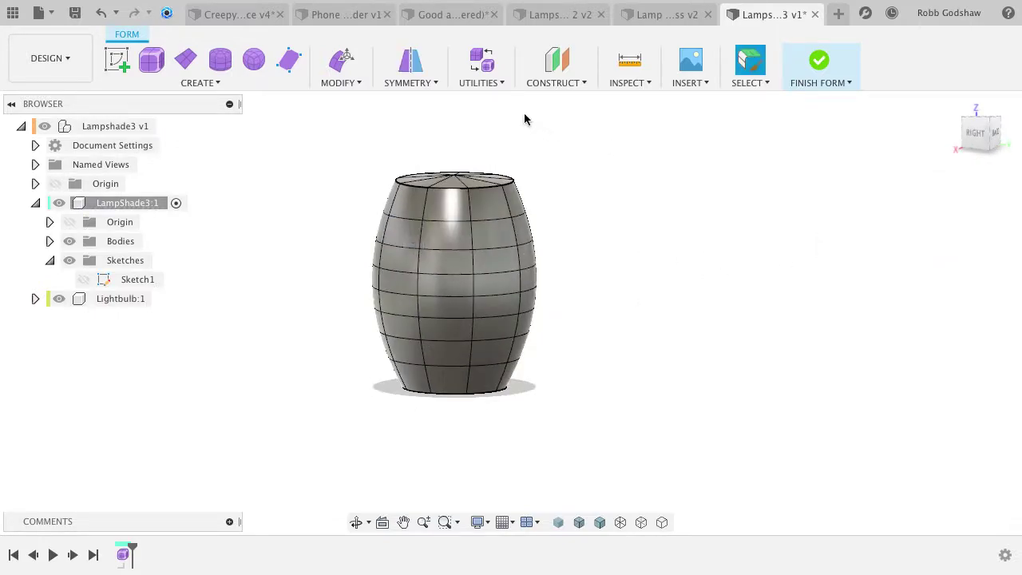
Try three-fold Circular - Internal symmetry by pairing a side face with the face marked 3, and clear the selection.
{"action": "left_click", "coordinate": [432, 80]}
{"action": "left_click", "coordinate": [422, 117]}
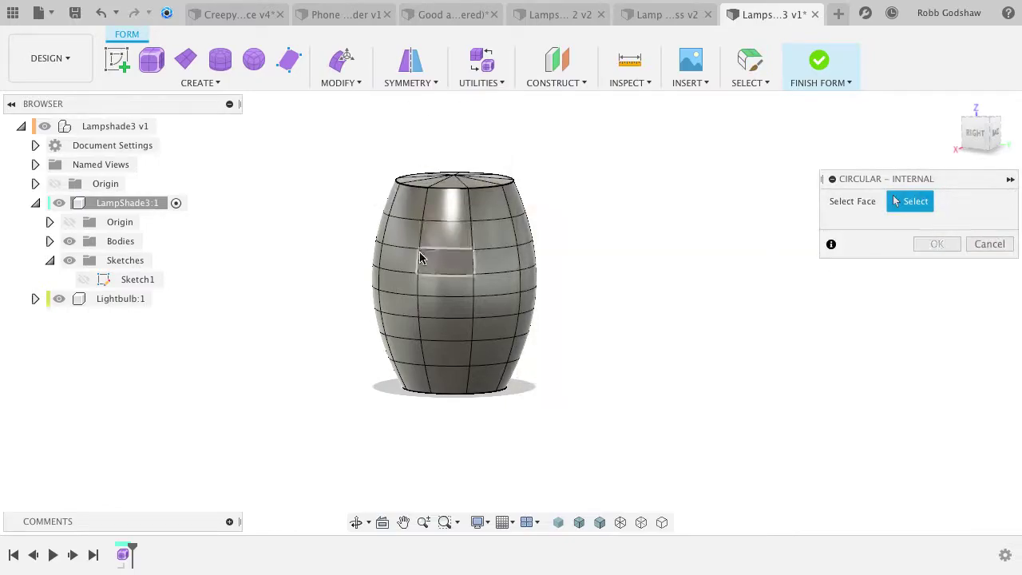
{"action": "left_click", "coordinate": [410, 267]}
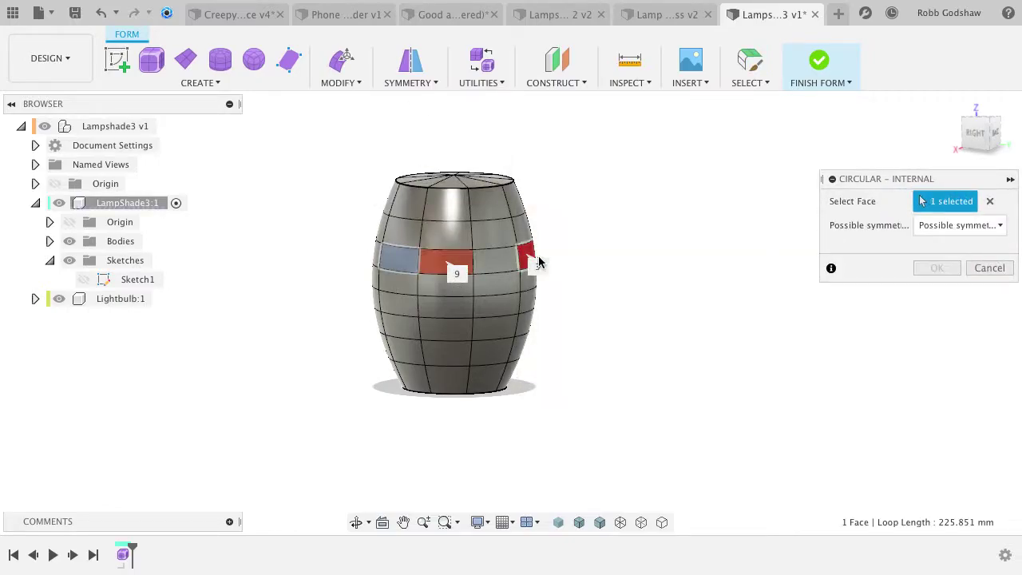
{"action": "scroll", "coordinate": [495, 252], "scroll_direction": "up", "scroll_amount": 4, "text": "shift"}
{"action": "scroll", "coordinate": [495, 252], "scroll_direction": "right", "scroll_amount": 3, "text": "shift"}
{"action": "scroll", "coordinate": [495, 252], "scroll_direction": "left", "scroll_amount": 5, "text": "shift"}
{"action": "scroll", "coordinate": [495, 253], "scroll_direction": "right", "scroll_amount": 2, "text": "shift"}
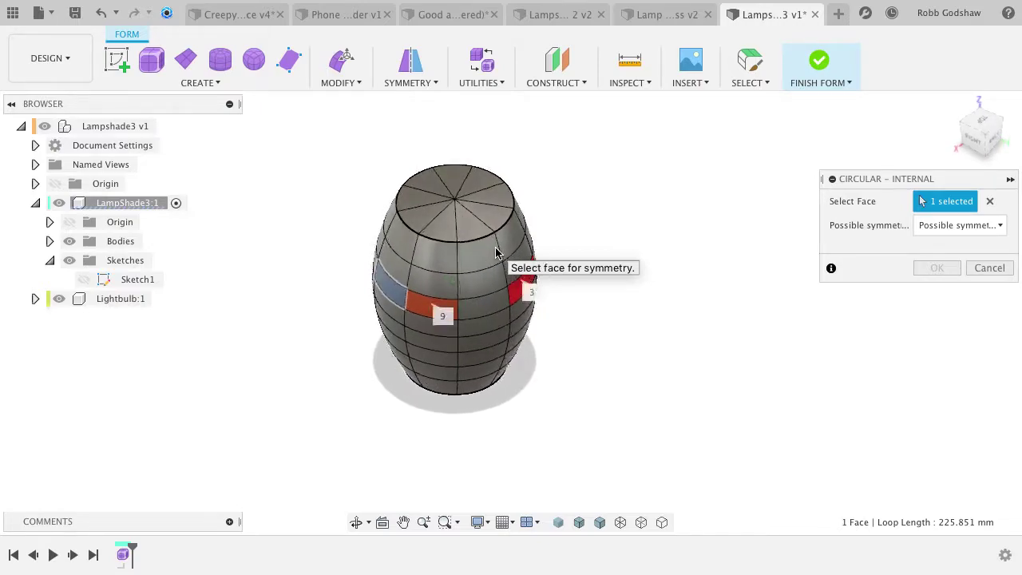
{"action": "left_click", "coordinate": [519, 293]}
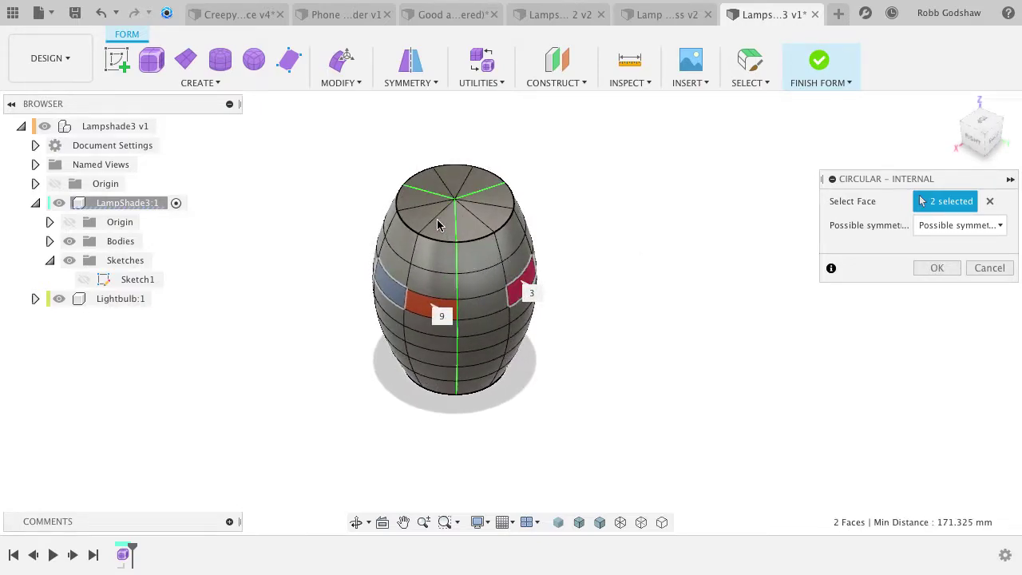
{"action": "left_click", "coordinate": [990, 201]}
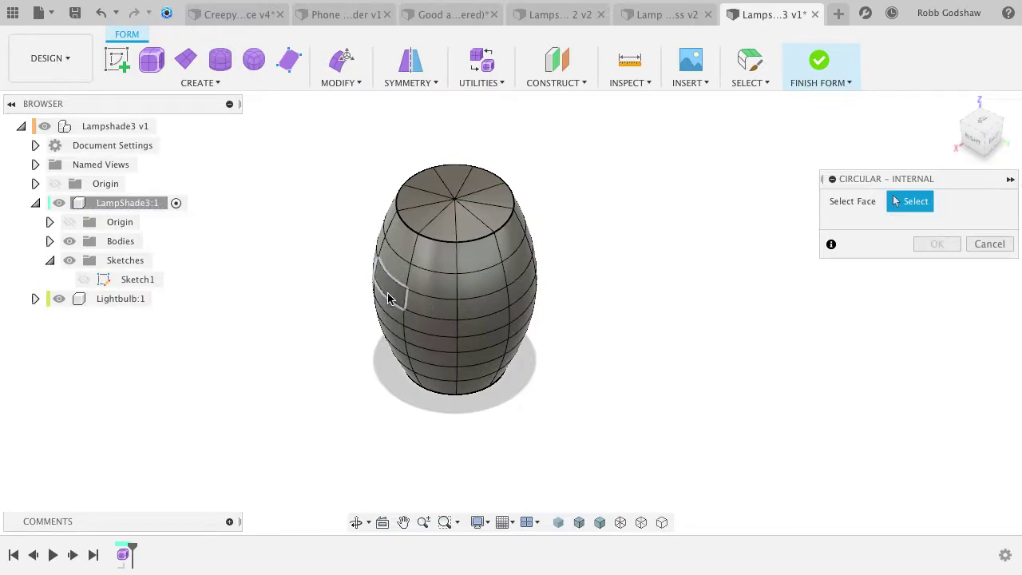
Apply Circular - Internal symmetry to the lampshade by pairing a side face with its neighbour marked 9.
{"action": "left_click", "coordinate": [414, 302]}
{"action": "left_click", "coordinate": [417, 303]}
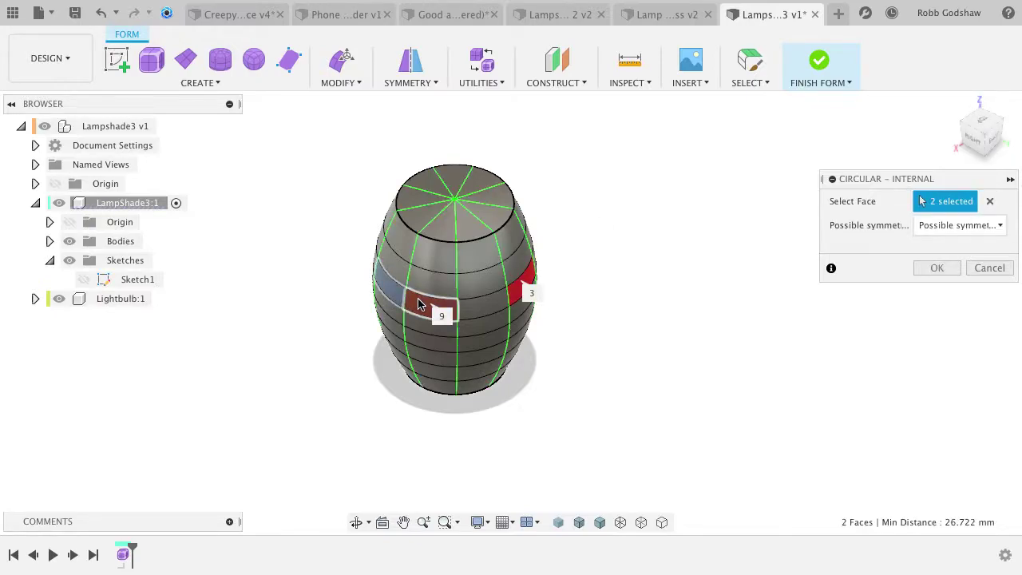
{"action": "left_click", "coordinate": [940, 269]}
{"action": "scroll", "coordinate": [454, 288], "scroll_direction": "left", "scroll_amount": 5, "text": "shift"}
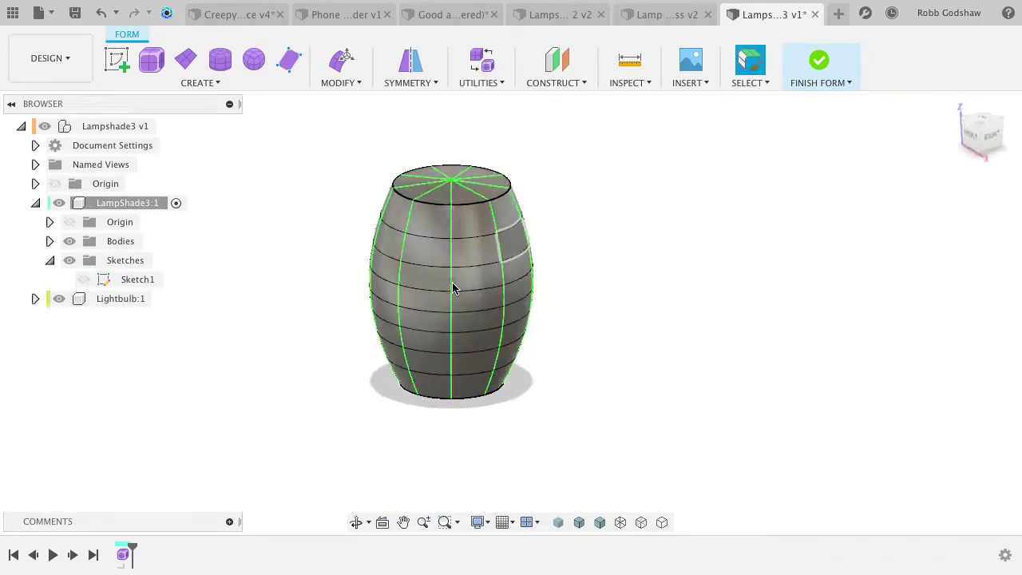
Try pulling one vertex at the lampshade's mid-height outward by about 43 mm with Edit Form, and undo the move.
{"action": "scroll", "coordinate": [452, 288], "scroll_direction": "up", "scroll_amount": 2}
{"action": "scroll", "coordinate": [453, 288], "scroll_direction": "up", "scroll_amount": 3}
{"action": "scroll", "coordinate": [454, 288], "scroll_direction": "left", "scroll_amount": 5, "text": "shift"}
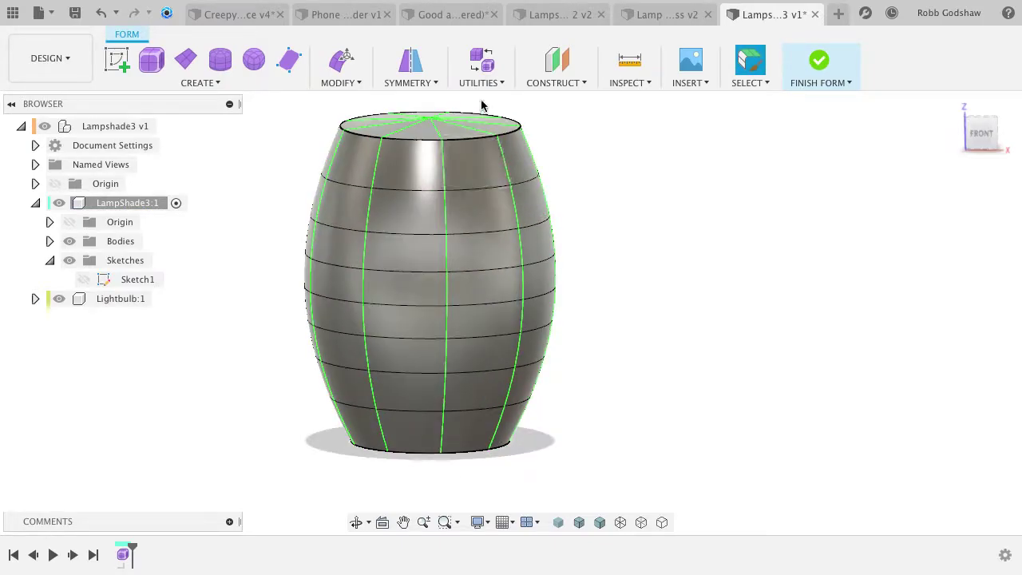
{"action": "left_click", "coordinate": [341, 66]}
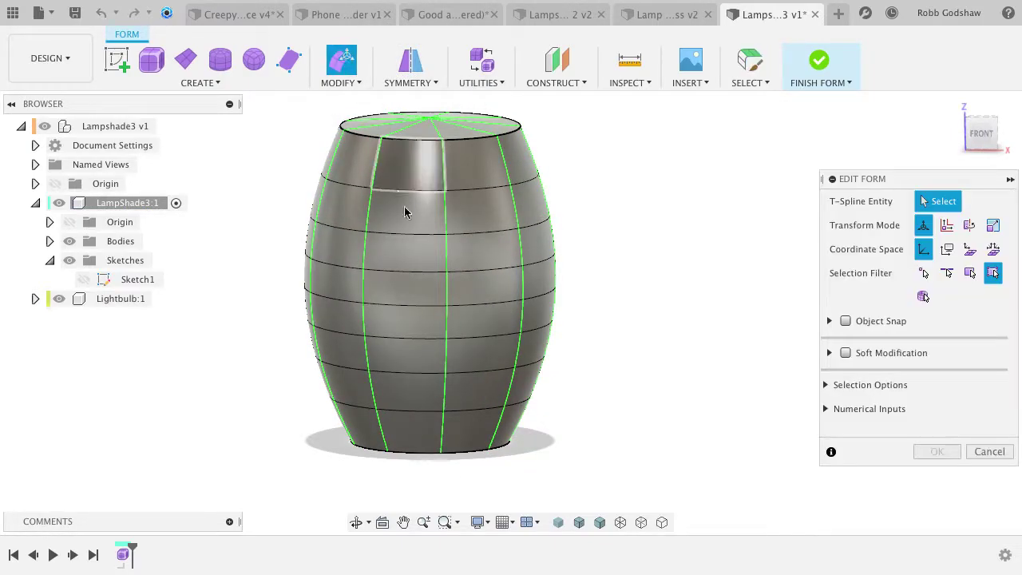
{"action": "left_click", "coordinate": [447, 306]}
{"action": "scroll", "coordinate": [463, 315], "scroll_direction": "down", "scroll_amount": 3, "text": "shift"}
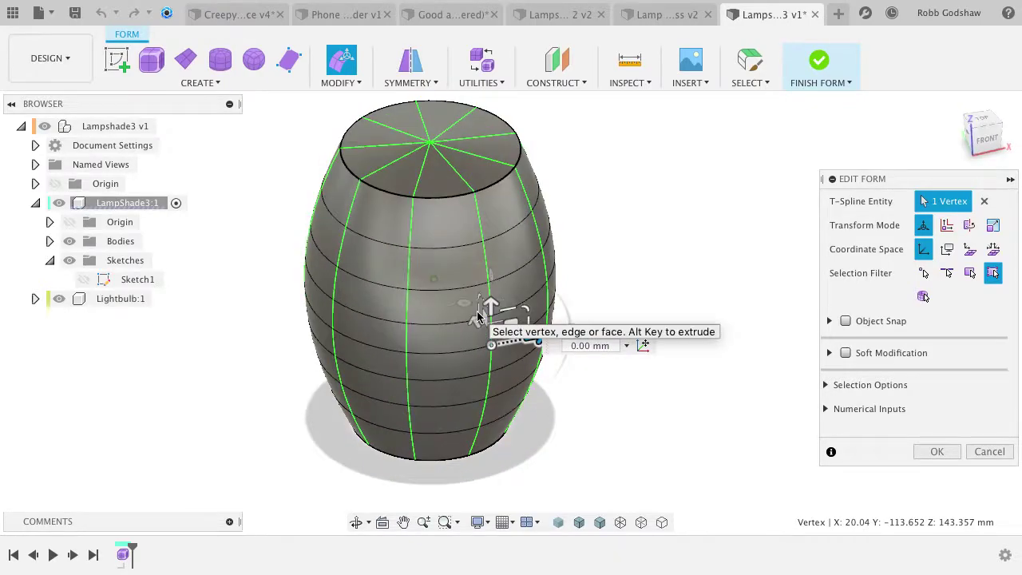
{"action": "mouse_move", "coordinate": [533, 336]}
{"action": "left_mouse_down"}
{"action": "mouse_move", "coordinate": [557, 334]}
{"action": "mouse_move", "coordinate": [517, 303]}
{"action": "mouse_move", "coordinate": [542, 327]}
{"action": "left_mouse_up"}
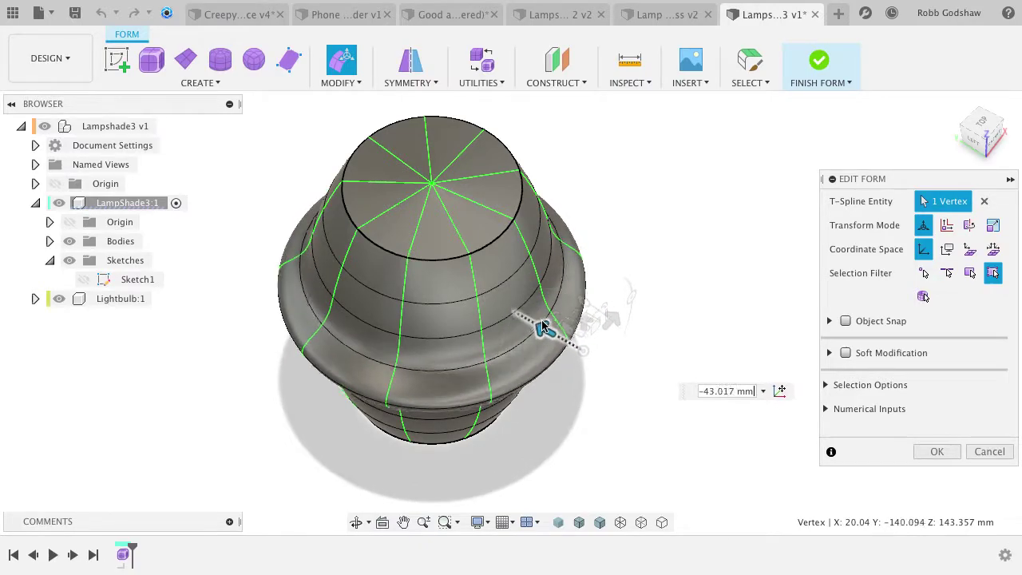
{"action": "scroll", "coordinate": [542, 326], "scroll_direction": "up", "scroll_amount": 5, "text": "shift"}
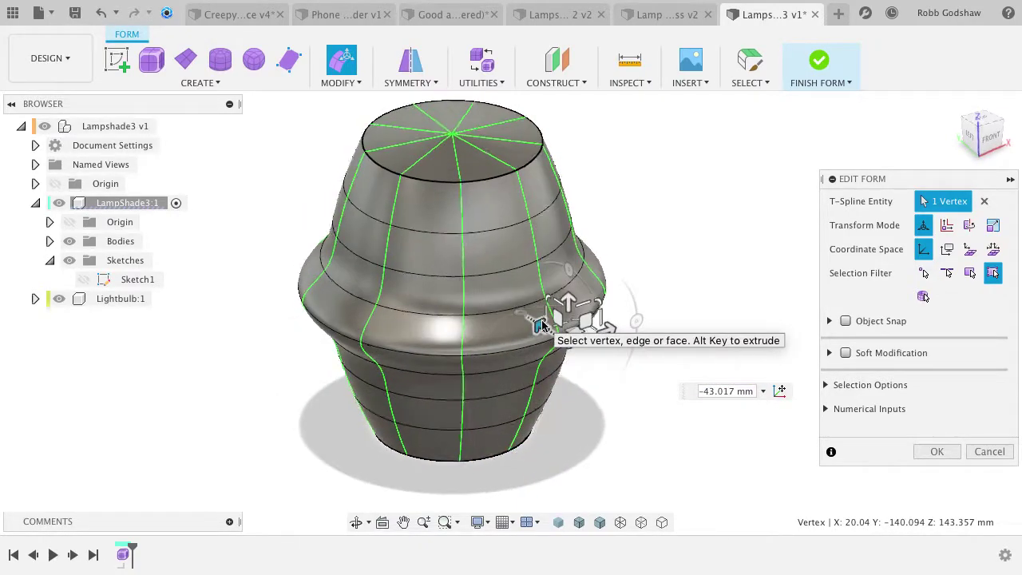
{"action": "key", "text": "super+z"}
Select four alternate horizontal edge rings on the lampshade's side for Edit Form, starting with the one just below the top rim.
{"action": "double_click", "coordinate": [467, 230]}
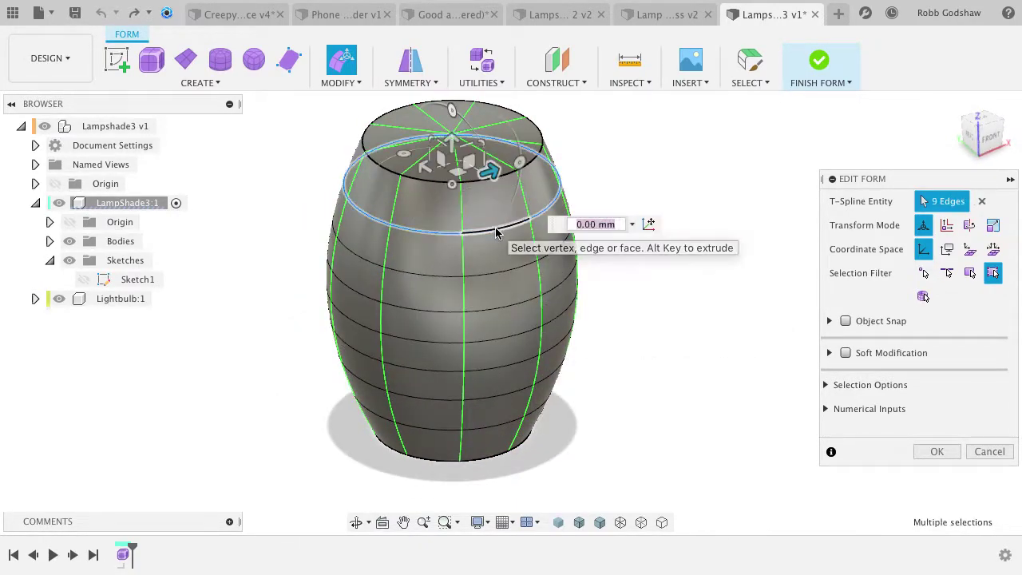
{"action": "double_click", "coordinate": [501, 311], "text": "shift"}
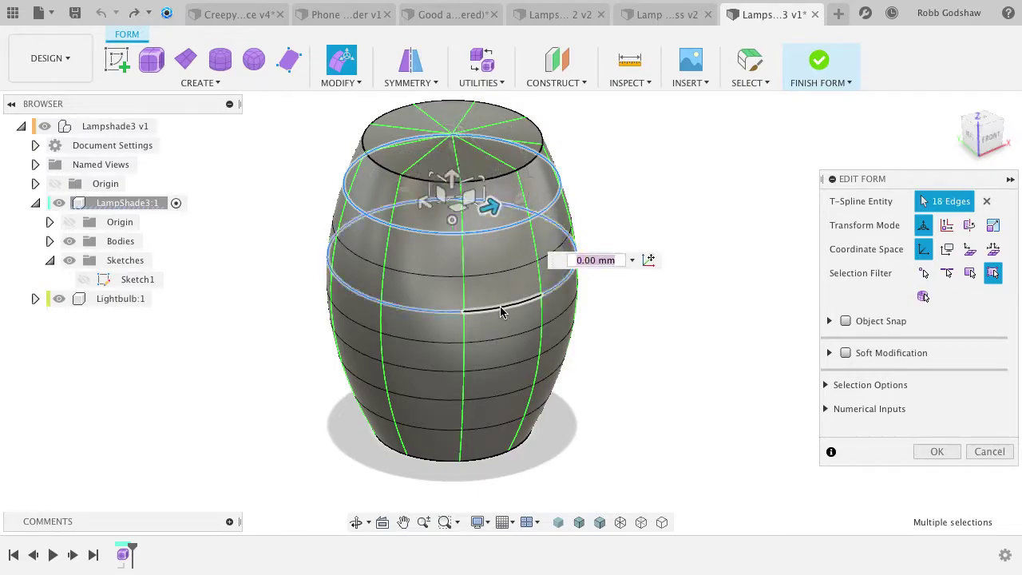
{"action": "double_click", "coordinate": [498, 370], "text": "shift"}
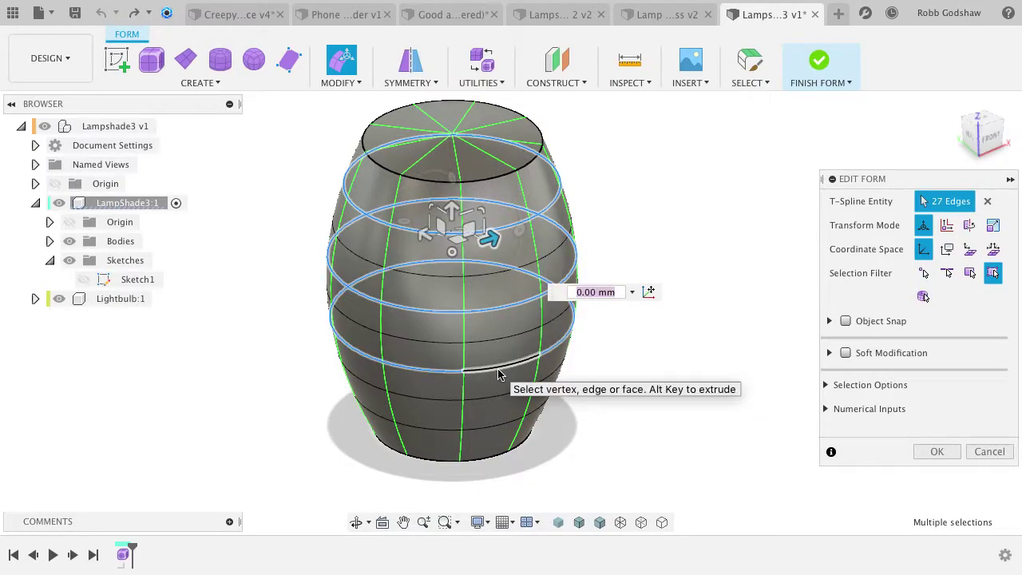
{"action": "double_click", "coordinate": [493, 429], "text": "shift"}
Scale the four selected edge rings outward, ease them back to moderate ribs around the lampshade, and finish the form edit.
{"action": "middle_click_drag", "start_coordinate": [506, 411], "coordinate": [418, 286], "text": "shift"}
{"action": "left_click_drag", "start_coordinate": [411, 281], "coordinate": [370, 285]}
{"action": "middle_click_drag", "start_coordinate": [372, 287], "coordinate": [411, 319], "text": "shift"}
{"action": "middle_click_drag", "start_coordinate": [395, 269], "coordinate": [396, 269], "text": "shift"}
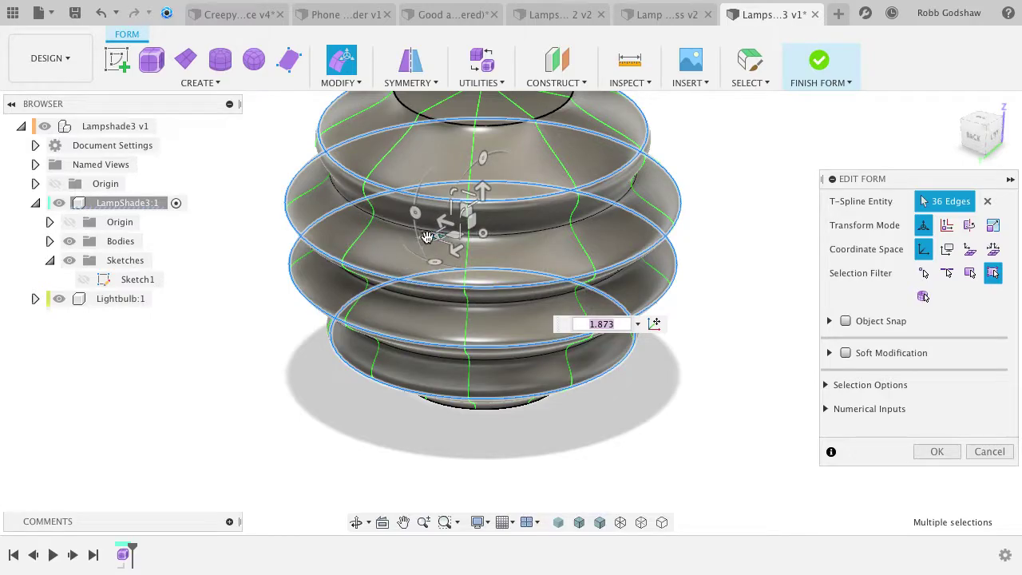
{"action": "left_click_drag", "start_coordinate": [430, 238], "coordinate": [438, 237]}
{"action": "left_click_drag", "start_coordinate": [438, 238], "coordinate": [436, 238]}
{"action": "key", "text": "Return"}
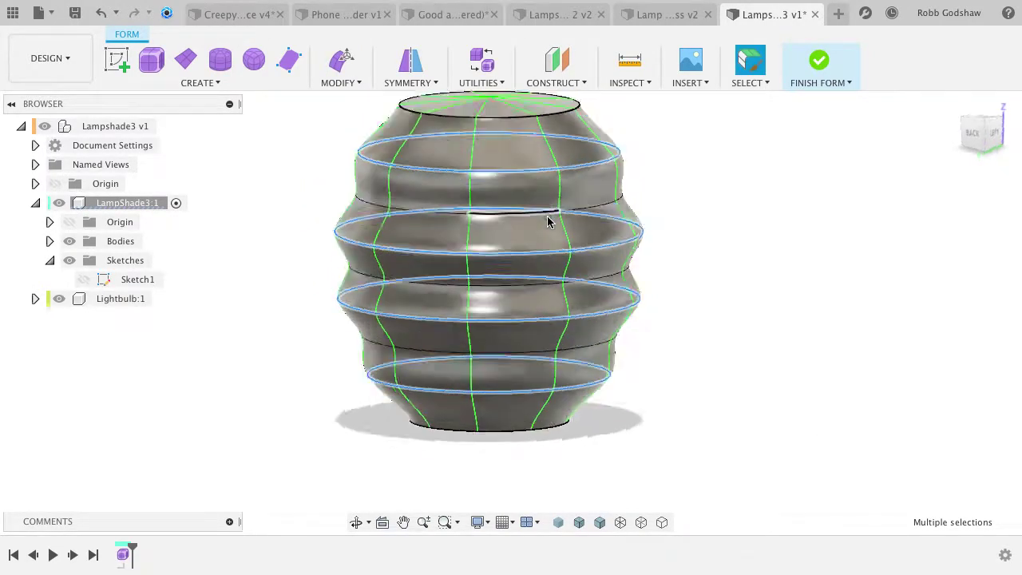
Insert a vertical edge loop beside one of the lampshade's symmetry edge loops, using a single side and an insert location of 0.50.
{"action": "left_click", "coordinate": [686, 225]}
{"action": "scroll", "coordinate": [686, 224], "scroll_direction": "up", "scroll_amount": 5, "text": "shift"}
{"action": "scroll", "coordinate": [686, 224], "scroll_direction": "down", "scroll_amount": 5, "text": "shift"}
{"action": "scroll", "coordinate": [686, 224], "scroll_direction": "up", "scroll_amount": 5, "text": "shift"}
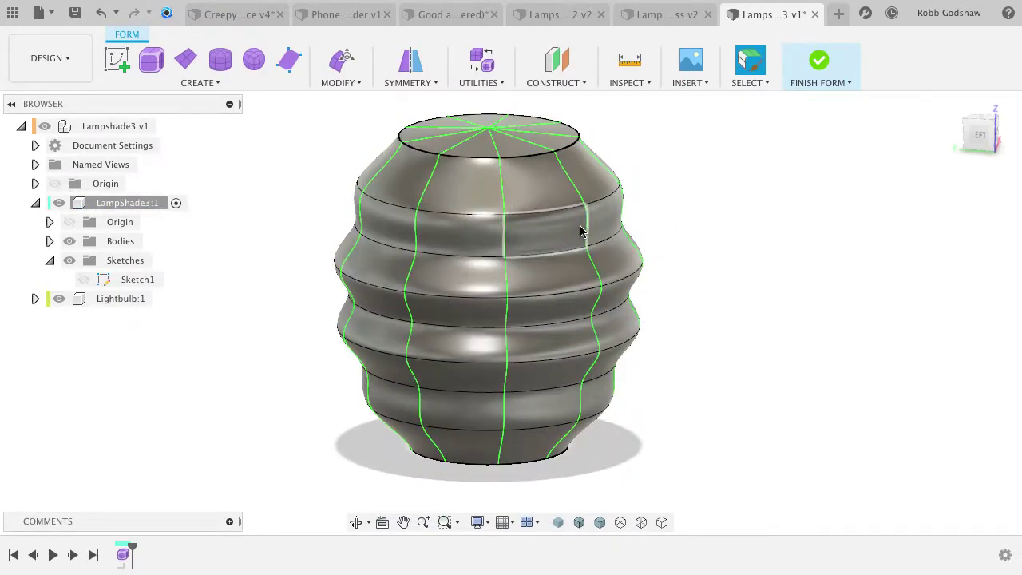
{"action": "double_click", "coordinate": [587, 232]}
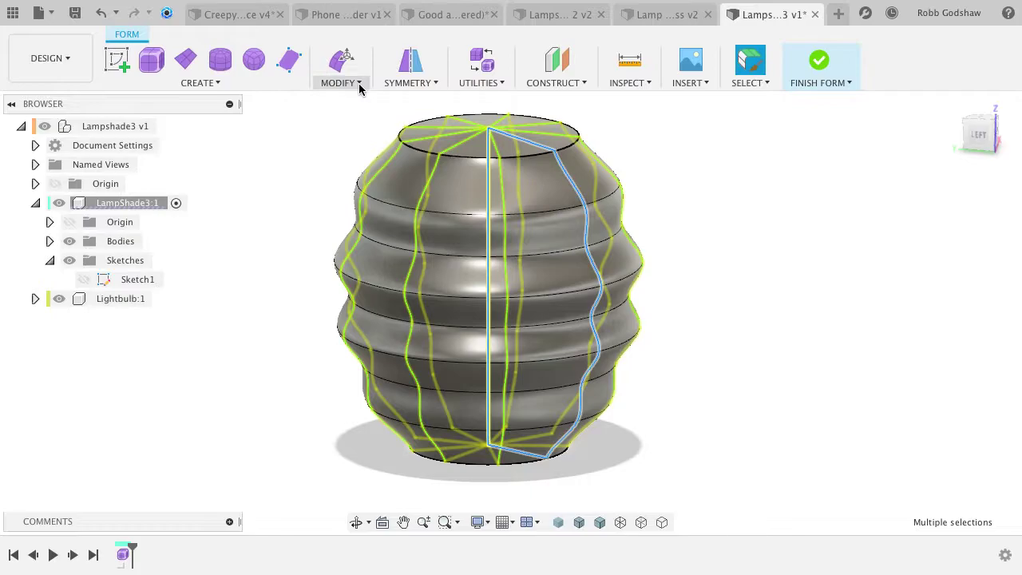
{"action": "left_click", "coordinate": [672, 213]}
{"action": "double_click", "coordinate": [565, 178]}
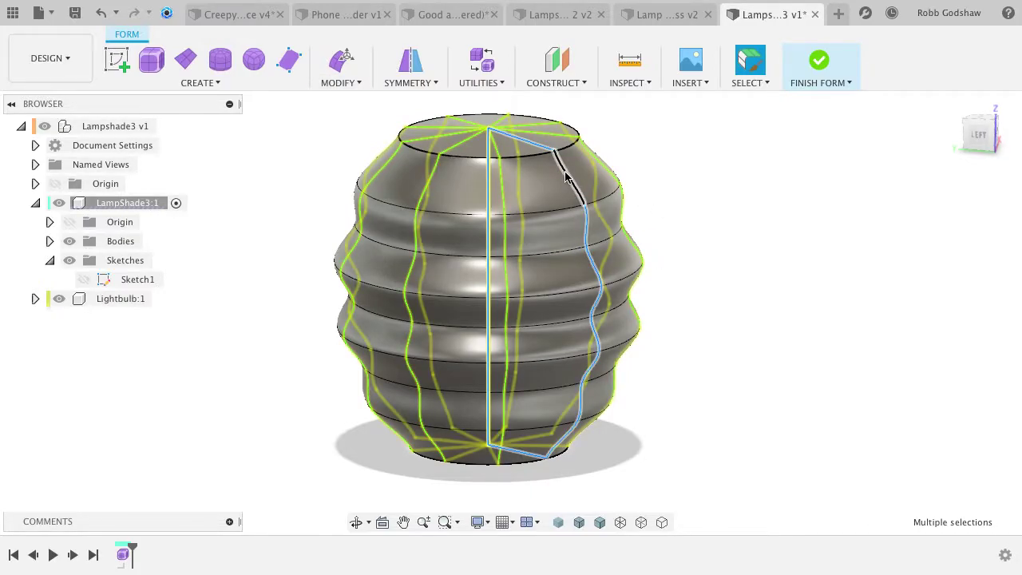
{"action": "left_click", "coordinate": [339, 82]}
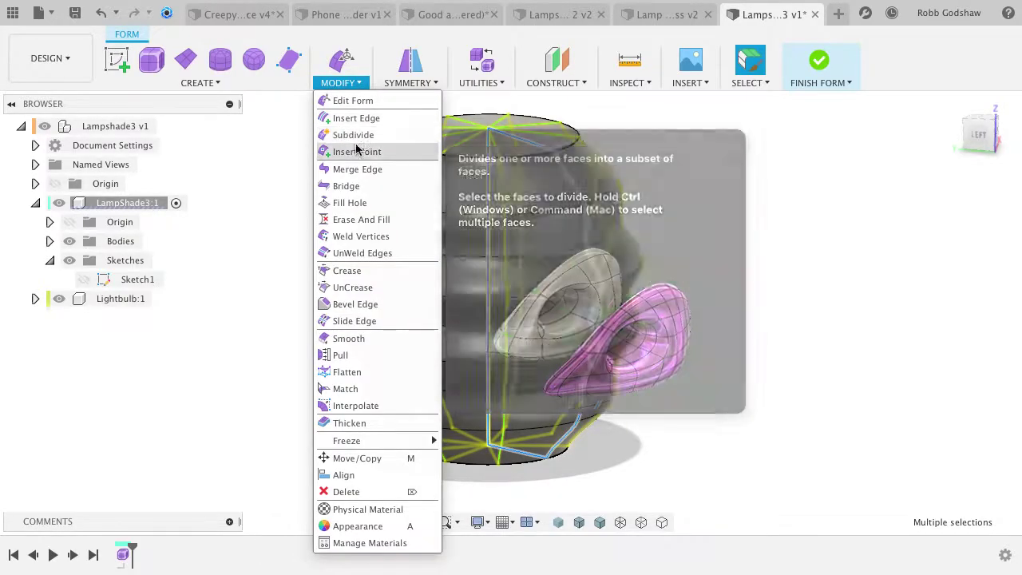
{"action": "left_click", "coordinate": [356, 118]}
{"action": "left_click_drag", "start_coordinate": [487, 288], "coordinate": [553, 275]}
{"action": "left_click_drag", "start_coordinate": [496, 289], "coordinate": [482, 261]}
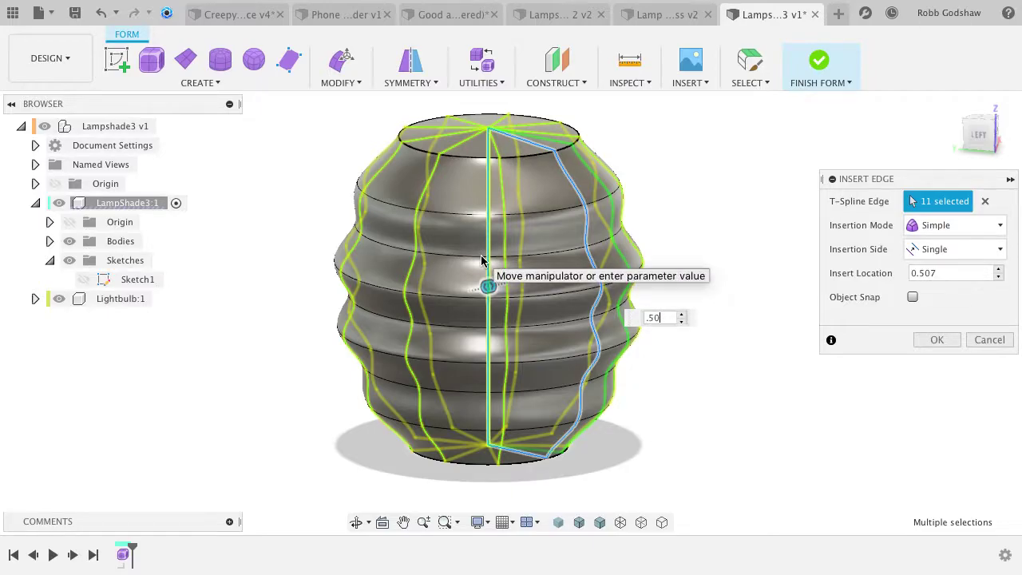
{"action": "key", "text": "Return"}
Select four alternate vertices down one of the new vertical edges and push them about 128 mm inward with Edit Form, denting the lampshade's side.
{"action": "scroll", "coordinate": [658, 272], "scroll_direction": "up", "scroll_amount": 5, "text": "shift"}
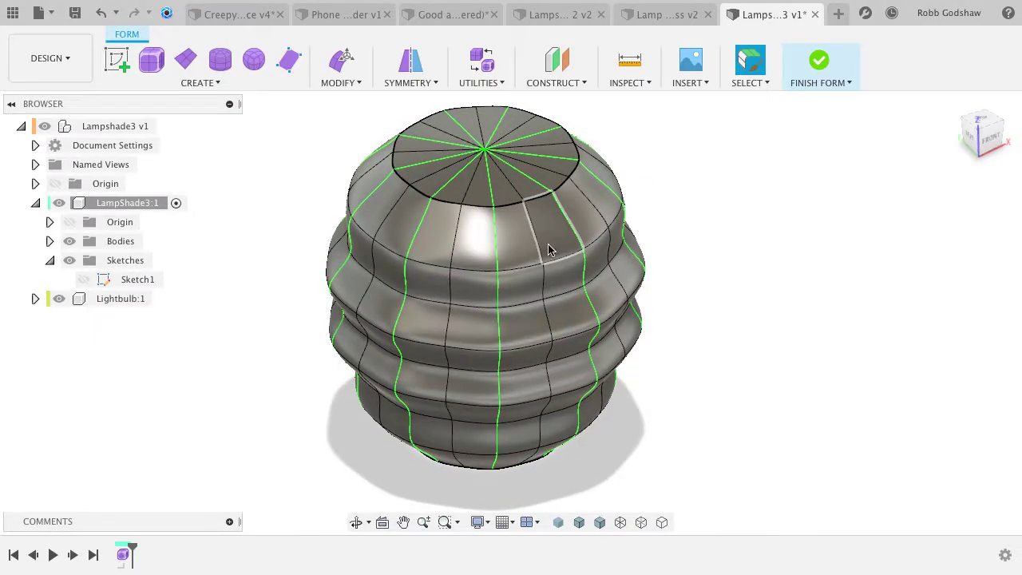
{"action": "left_click", "coordinate": [542, 264]}
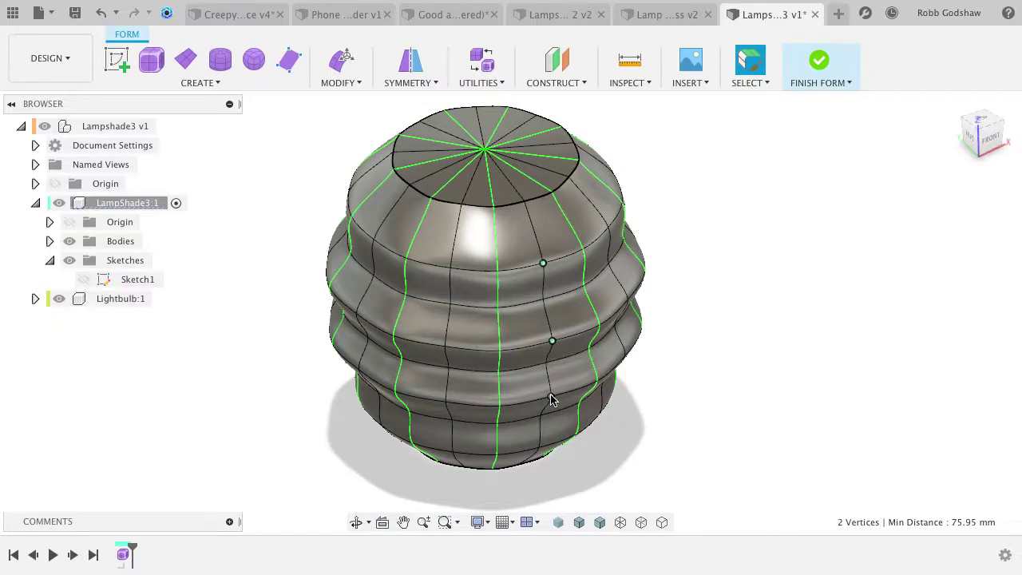
{"action": "scroll", "coordinate": [542, 452], "scroll_direction": "down", "scroll_amount": 5, "text": "shift"}
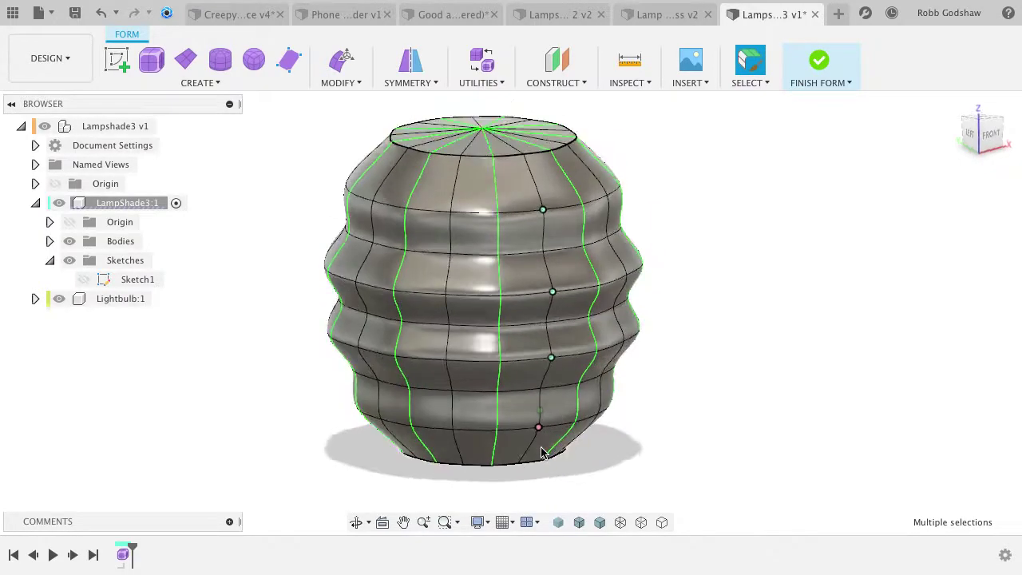
{"action": "left_click", "coordinate": [343, 60]}
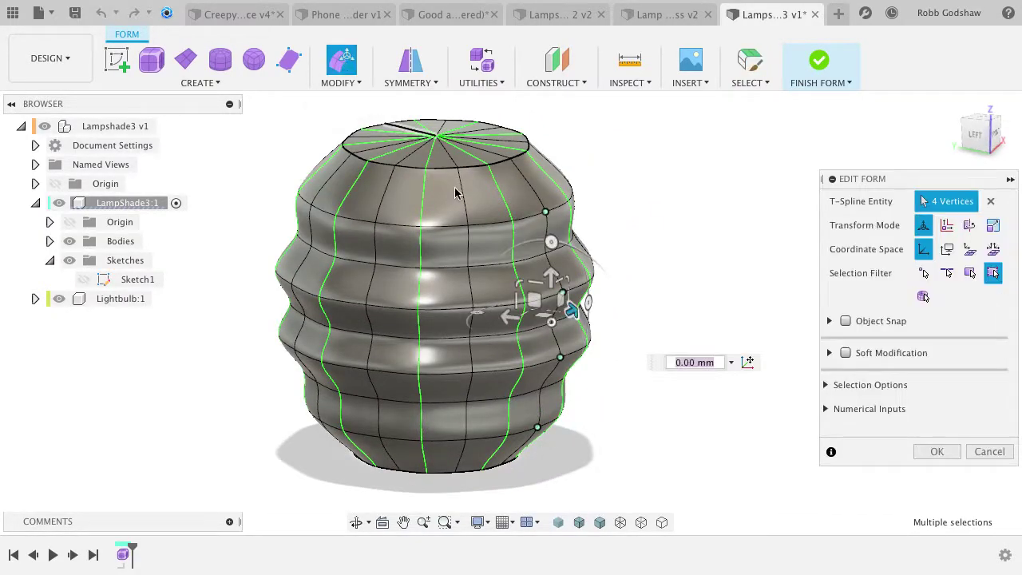
{"action": "left_click_drag", "start_coordinate": [571, 309], "coordinate": [310, 314]}
{"action": "left_click_drag", "start_coordinate": [413, 350], "coordinate": [273, 366]}
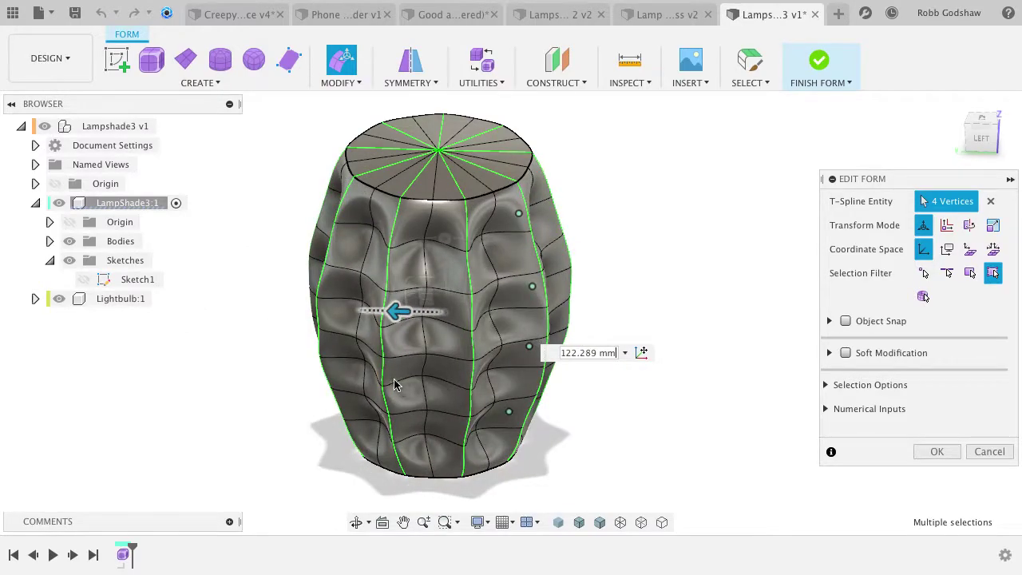
{"action": "scroll", "coordinate": [391, 383], "scroll_direction": "down", "scroll_amount": 5, "text": "shift"}
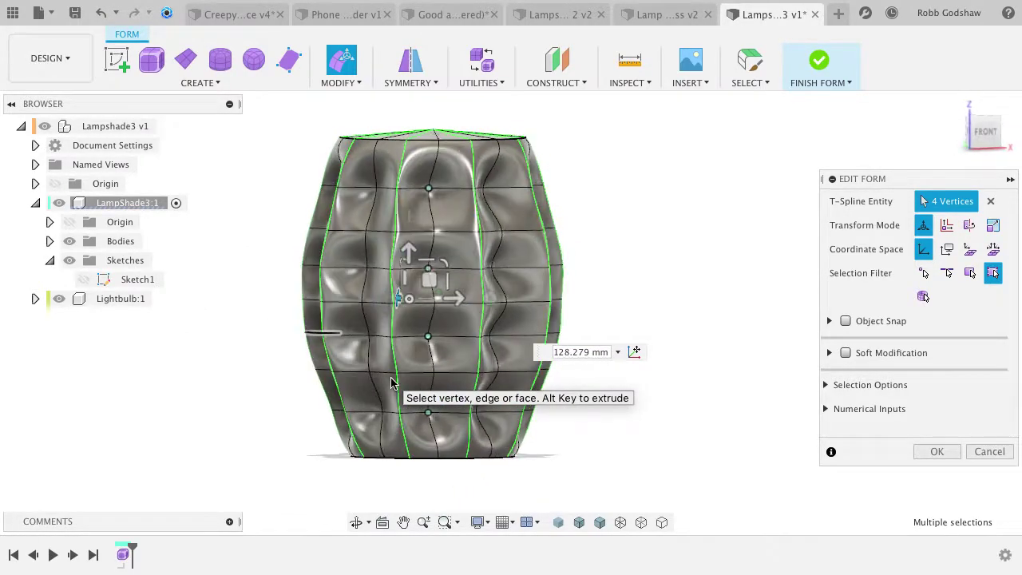
{"action": "scroll", "coordinate": [392, 383], "scroll_direction": "down", "scroll_amount": 4, "text": "shift"}
{"action": "scroll", "coordinate": [391, 383], "scroll_direction": "up", "scroll_amount": 6, "text": "shift"}
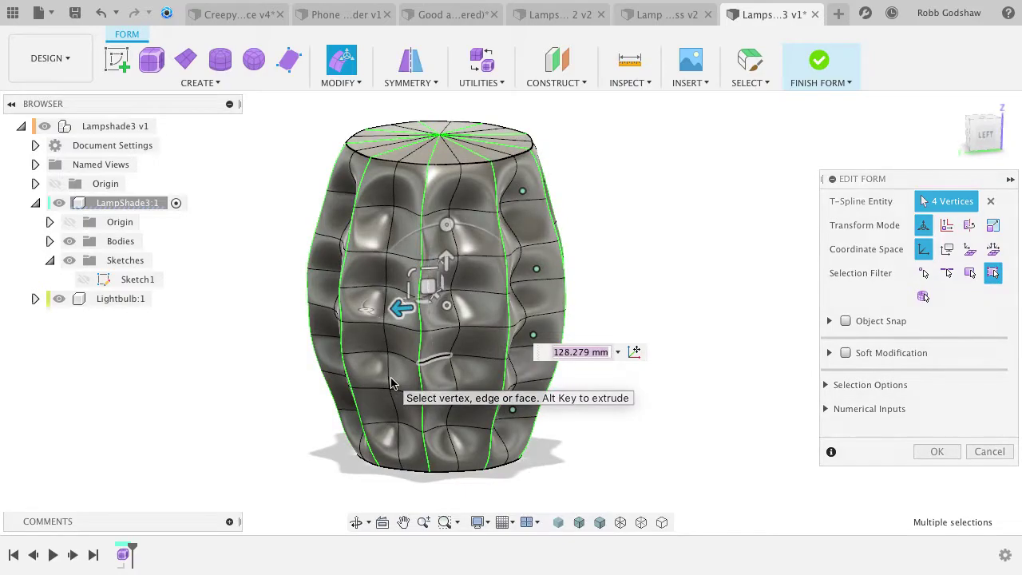
{"action": "key", "text": "Return"}
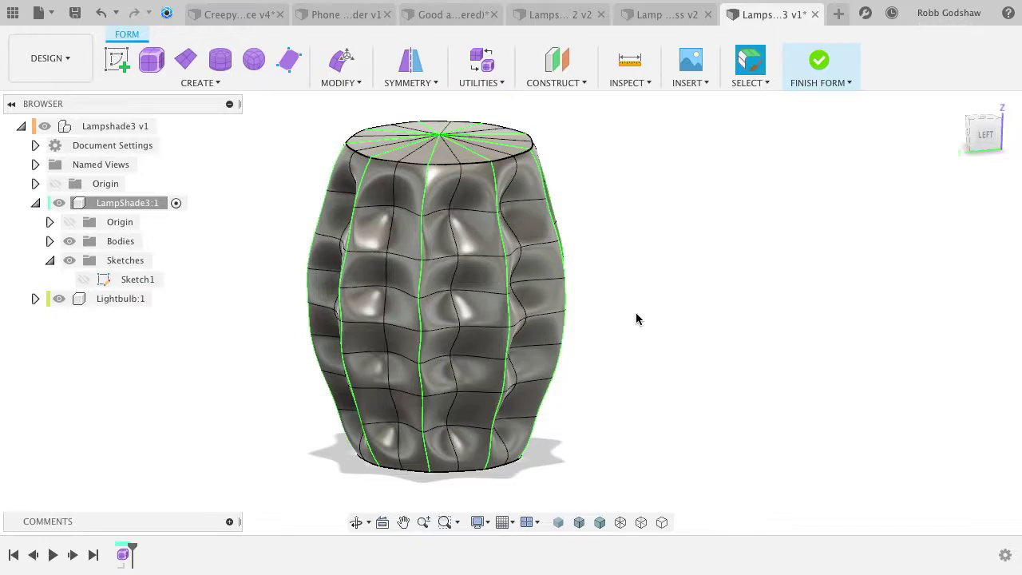
Twist the lampshade by rotating its top rim edge loop about -189.7 degrees with Edit Form, using Soft Modification with a linear transition.
{"action": "middle_click_drag", "start_coordinate": [535, 335], "coordinate": [536, 335], "text": "shift"}
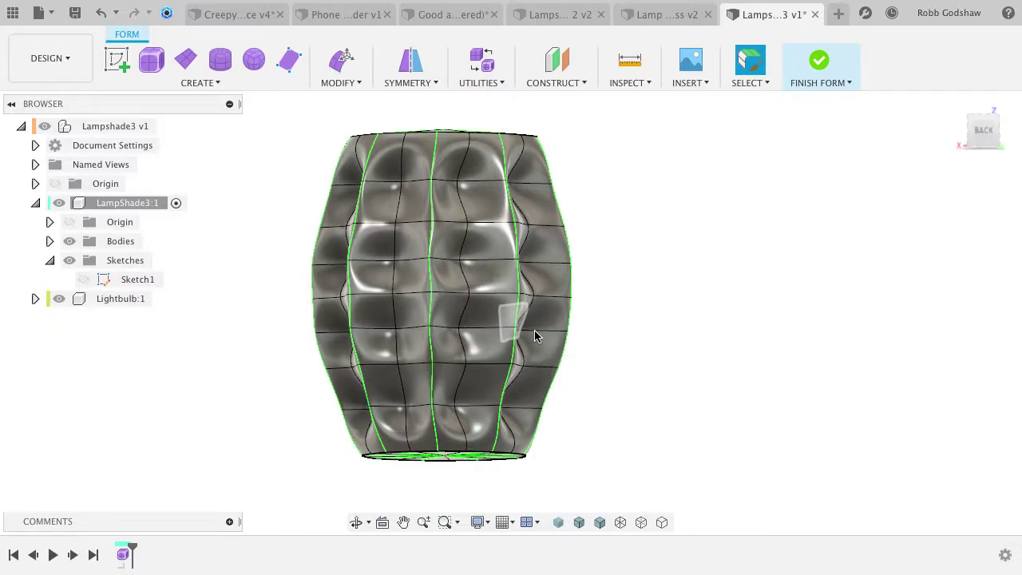
{"action": "middle_click_drag", "start_coordinate": [536, 336], "coordinate": [536, 336], "text": "shift"}
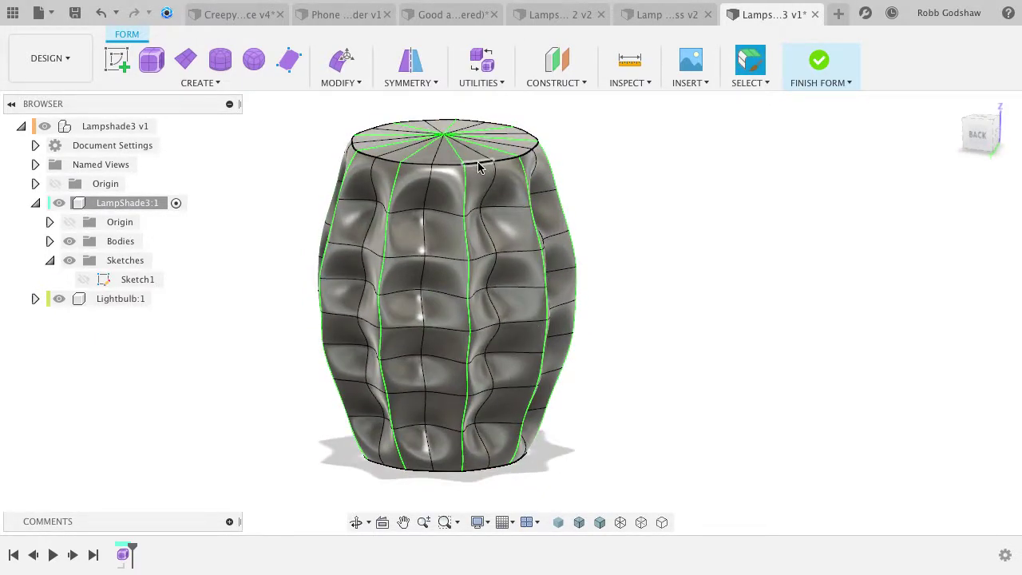
{"action": "left_click", "coordinate": [340, 60]}
{"action": "middle_click_drag", "start_coordinate": [386, 142], "coordinate": [385, 141], "text": "shift"}
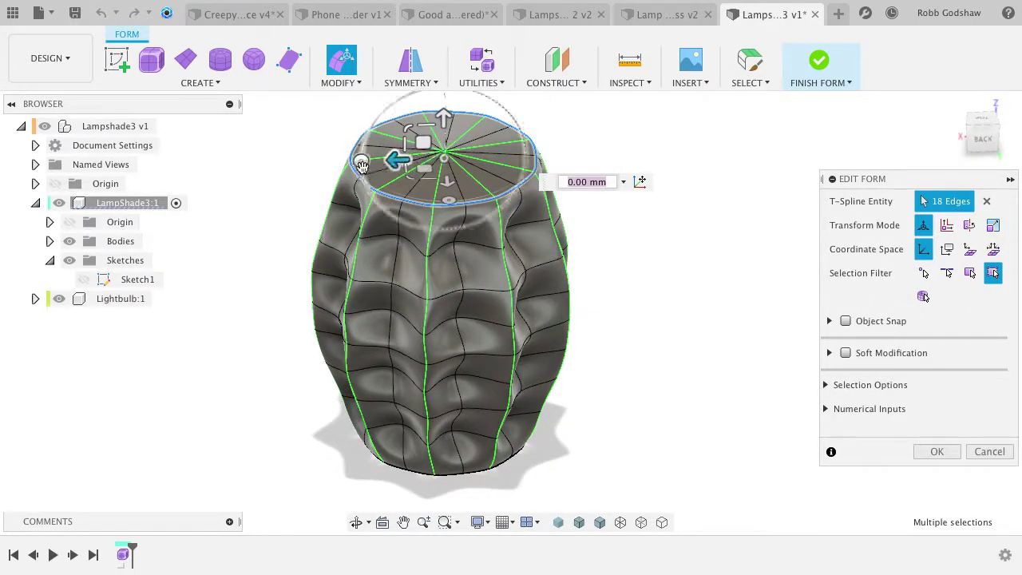
{"action": "middle_click_drag", "start_coordinate": [423, 198], "coordinate": [447, 225], "text": "shift"}
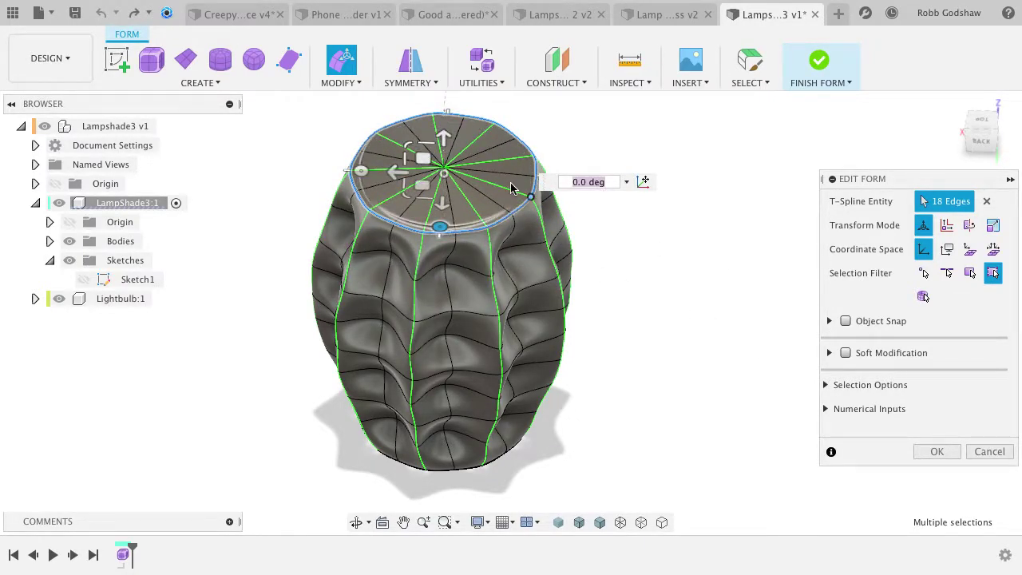
{"action": "left_click", "coordinate": [845, 353]}
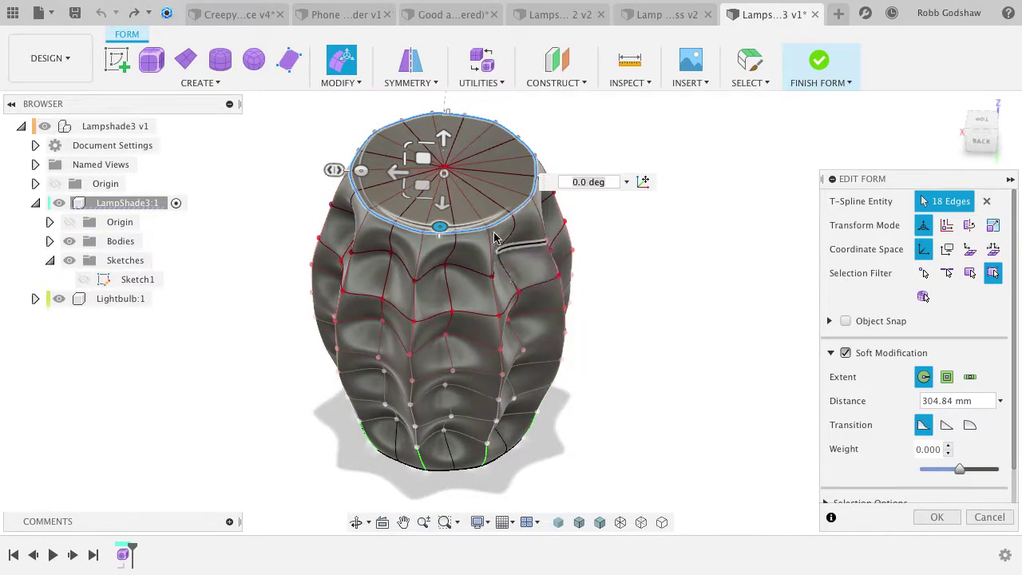
{"action": "left_click_drag", "start_coordinate": [361, 170], "coordinate": [162, 173]}
{"action": "scroll", "coordinate": [461, 257], "scroll_direction": "down", "scroll_amount": 10, "text": "shift"}
{"action": "scroll", "coordinate": [461, 257], "scroll_direction": "up", "scroll_amount": 5, "text": "shift"}
{"action": "scroll", "coordinate": [462, 262], "scroll_direction": "up", "scroll_amount": 5, "text": "shift"}
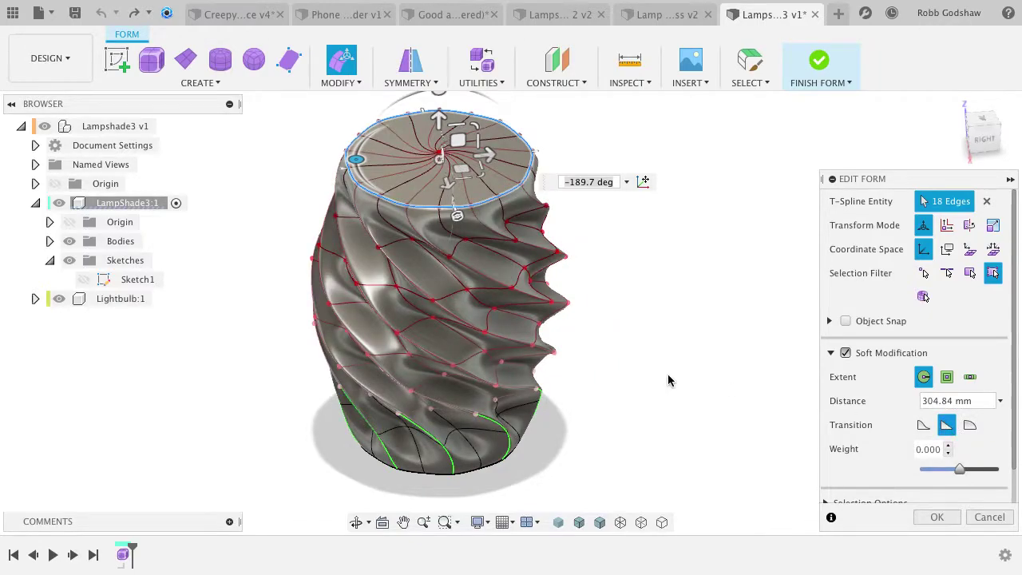
{"action": "middle_click_drag", "start_coordinate": [605, 370], "coordinate": [554, 299], "text": "shift"}
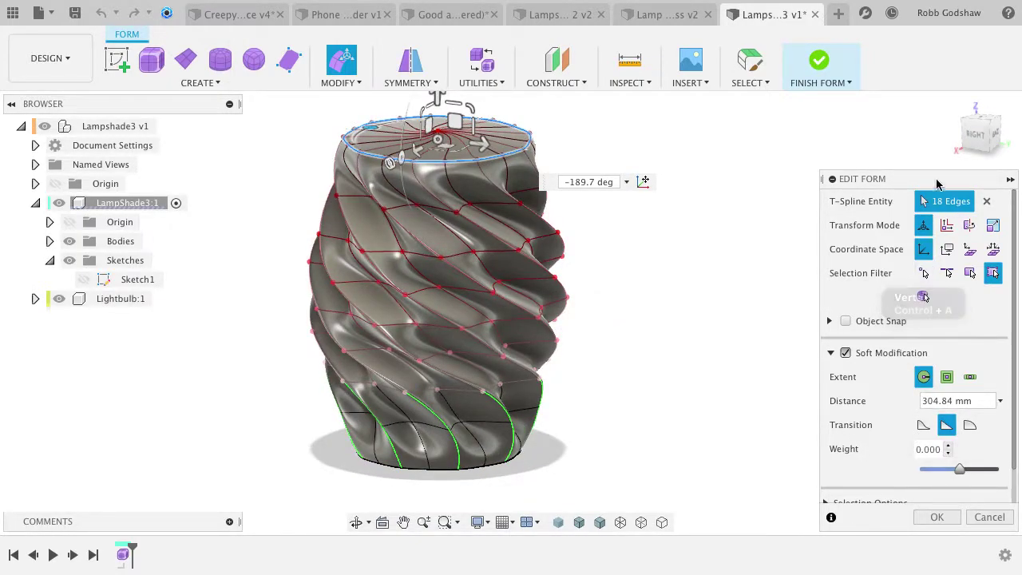
Look over the Edit Form selection options, collapse the Soft Modification and Selection Options settings, and accept the twist.
{"action": "scroll", "coordinate": [922, 297], "scroll_direction": "down", "scroll_amount": 3}
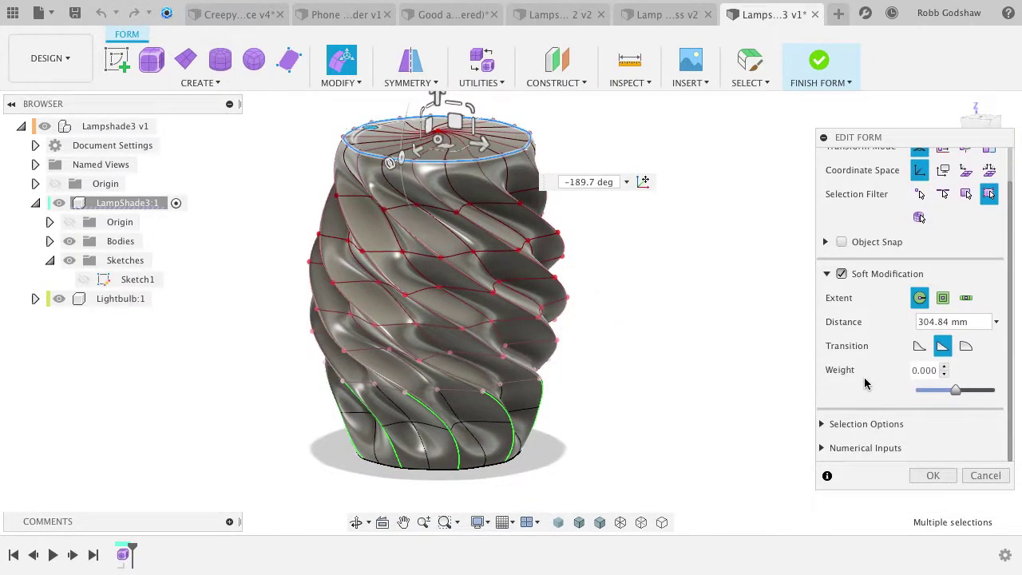
{"action": "left_click", "coordinate": [827, 425]}
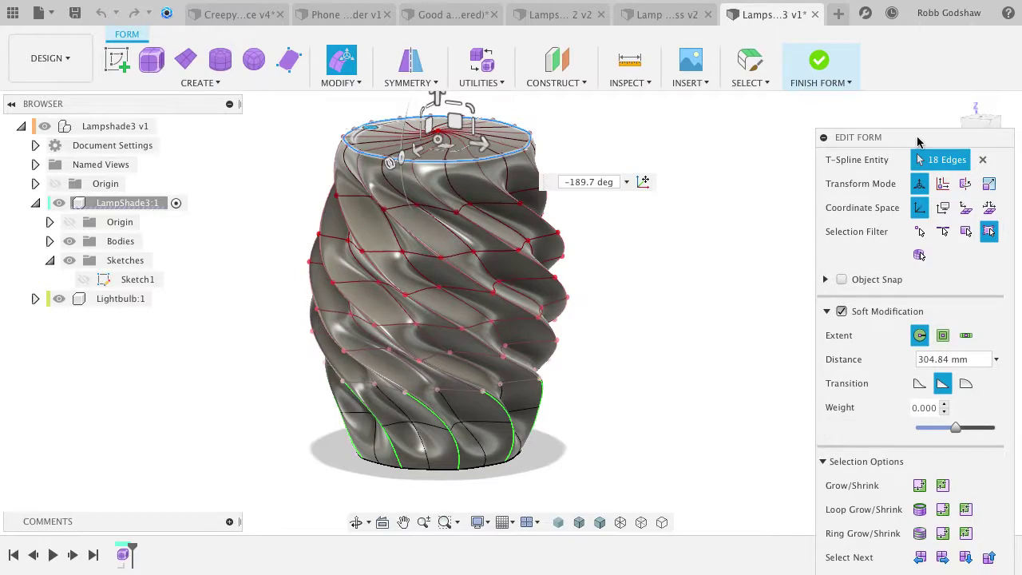
{"action": "left_click_drag", "start_coordinate": [917, 141], "coordinate": [918, 77]}
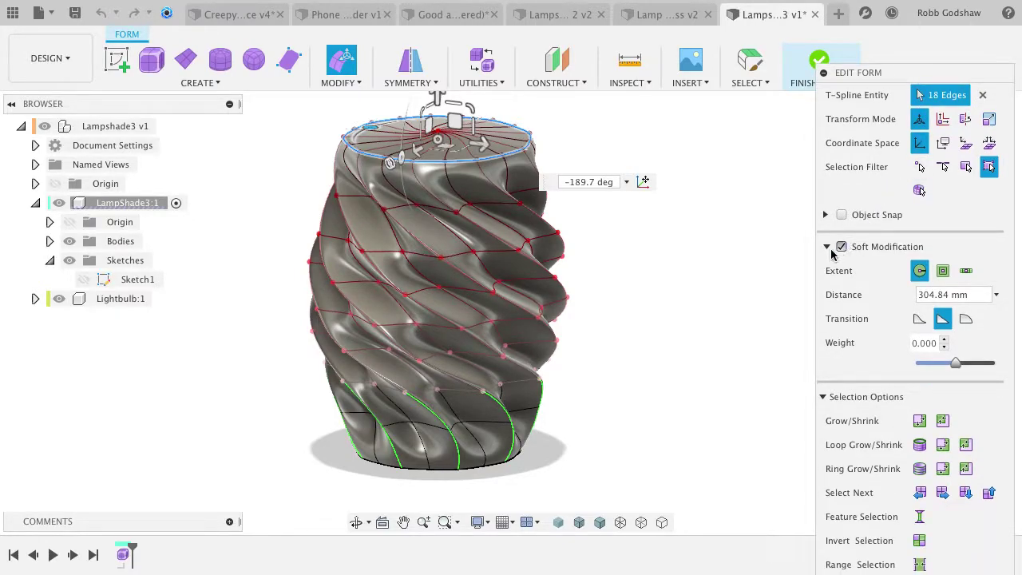
{"action": "left_click", "coordinate": [826, 247]}
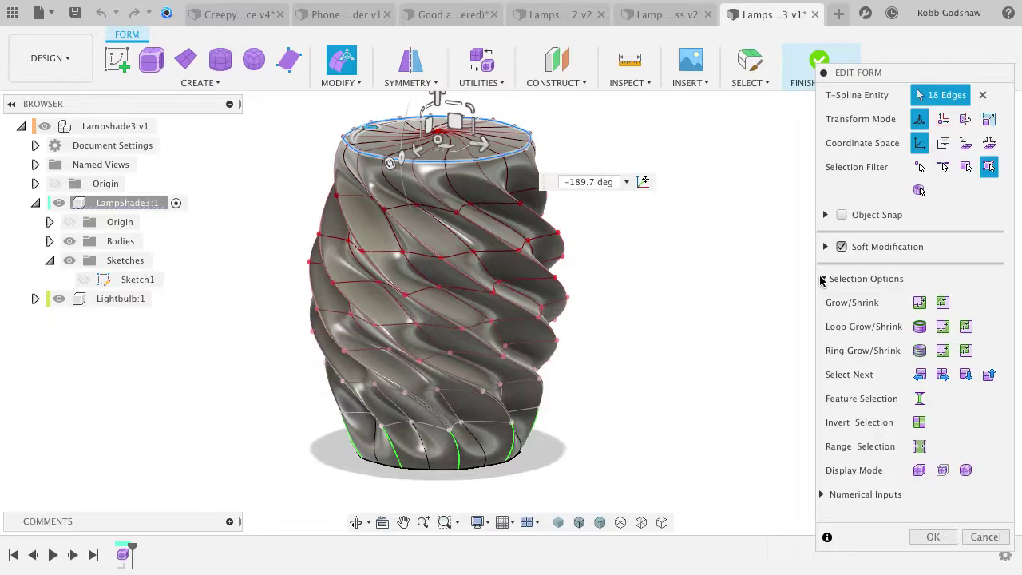
{"action": "left_click", "coordinate": [822, 279]}
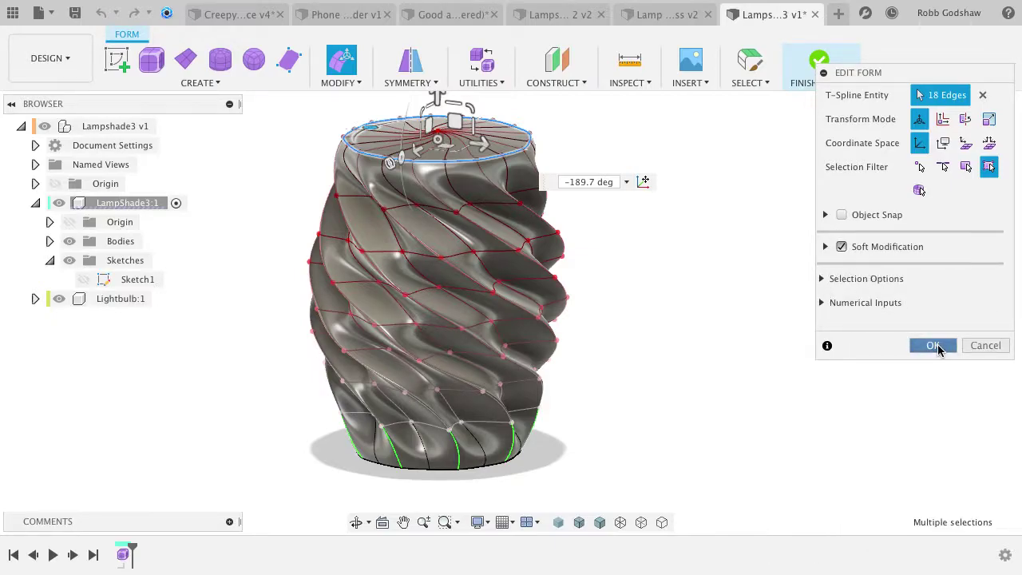
{"action": "left_click", "coordinate": [933, 345]}
Select the horizontal edge loop around the lampshade's middle and start Edit Form on it with Soft Modification enabled.
{"action": "scroll", "coordinate": [668, 300], "scroll_direction": "right", "scroll_amount": 10, "text": "shift"}
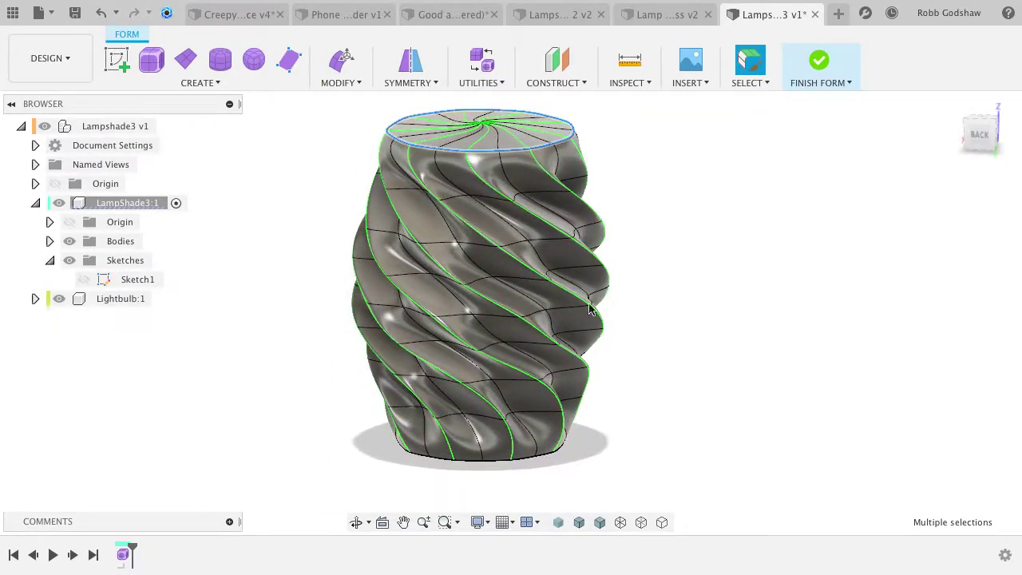
{"action": "double_click", "coordinate": [555, 308]}
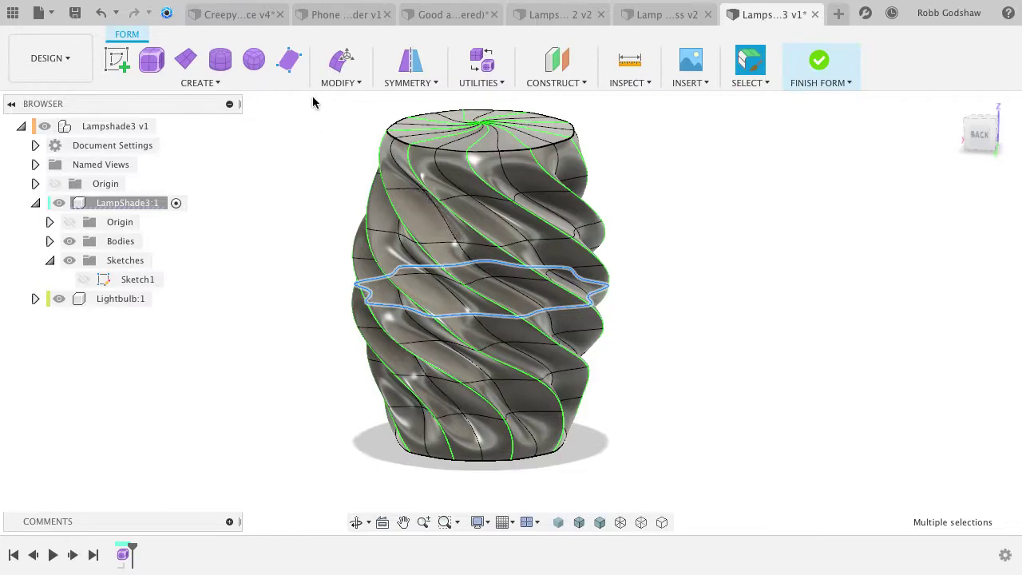
{"action": "left_click", "coordinate": [343, 64]}
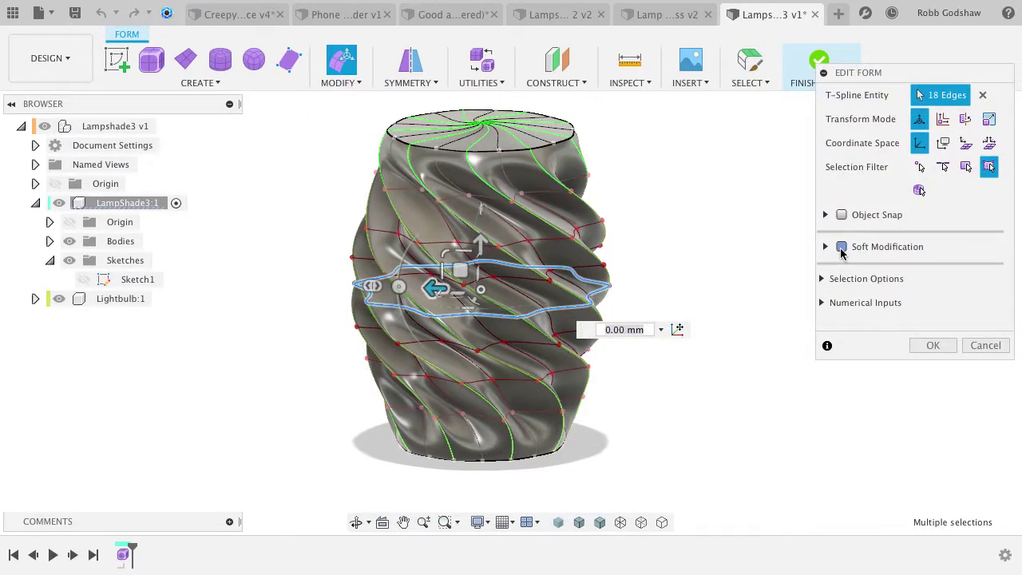
{"action": "left_click", "coordinate": [840, 249]}
{"action": "scroll", "coordinate": [396, 288], "scroll_direction": "up", "scroll_amount": 5, "text": "shift"}
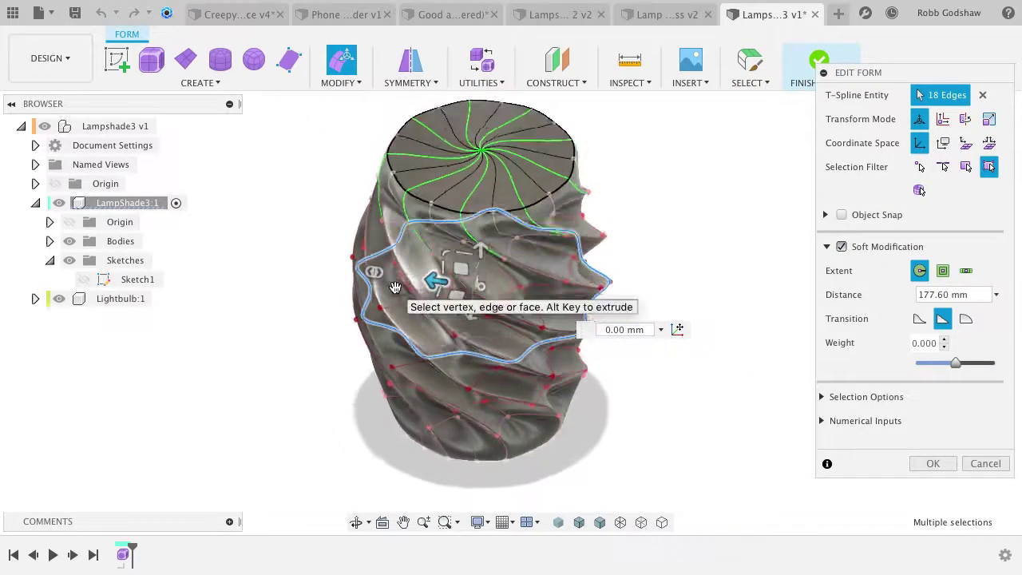
{"action": "scroll", "coordinate": [395, 287], "scroll_direction": "up", "scroll_amount": 3, "text": "shift"}
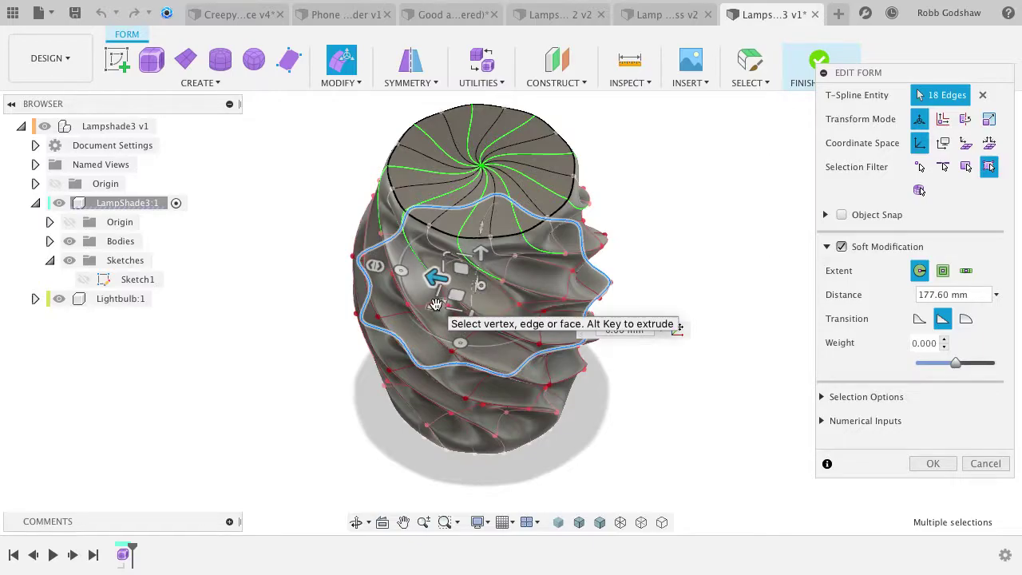
Scale the selected middle loop in the horizontal plane by about 1.387 to bulge the lampshade, and accept the edit.
{"action": "scroll", "coordinate": [436, 304], "scroll_direction": "up", "scroll_amount": 3}
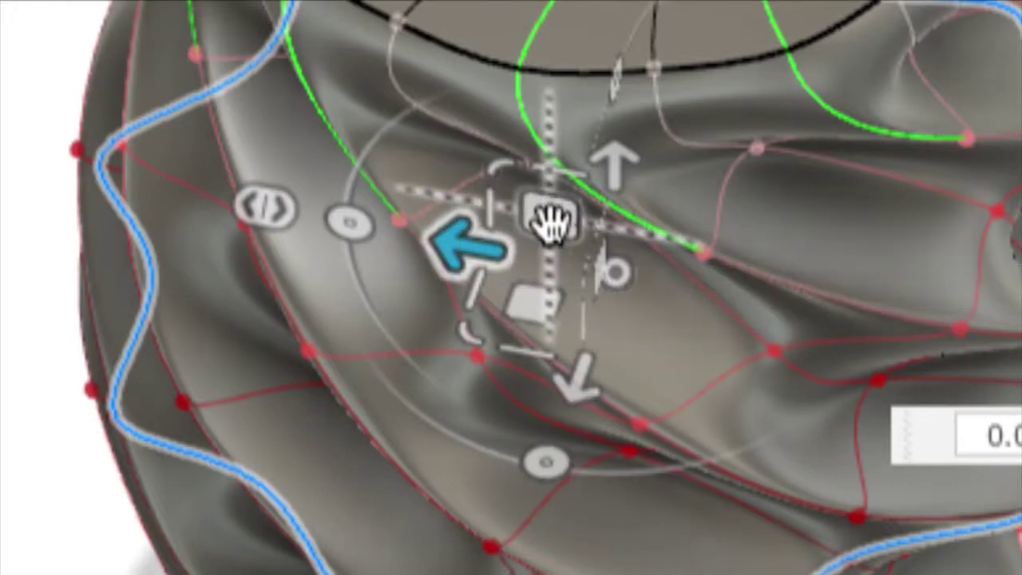
{"action": "left_click_drag", "start_coordinate": [563, 216], "coordinate": [559, 221]}
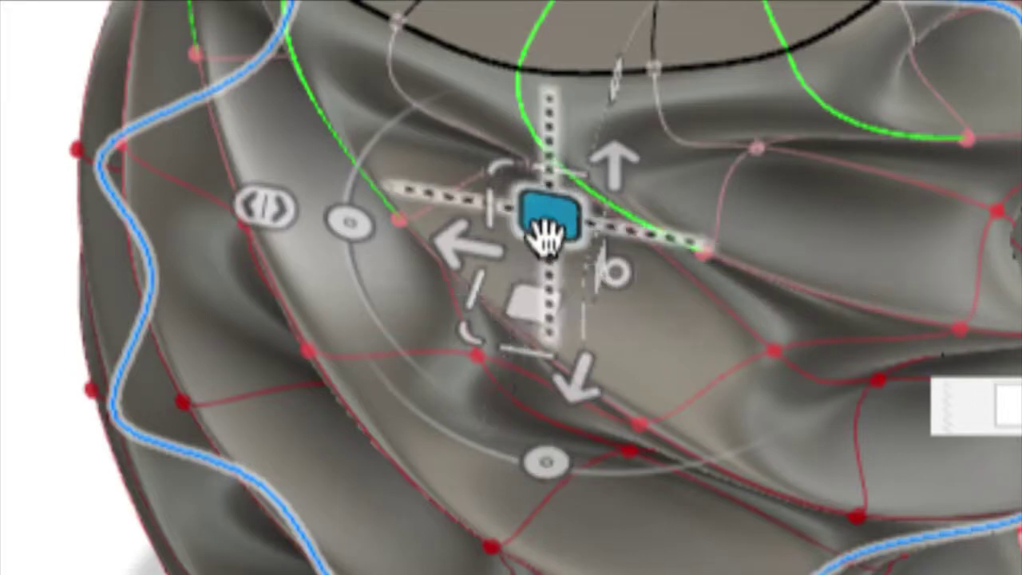
{"action": "scroll", "coordinate": [557, 252], "scroll_direction": "left", "scroll_amount": 10, "text": "shift"}
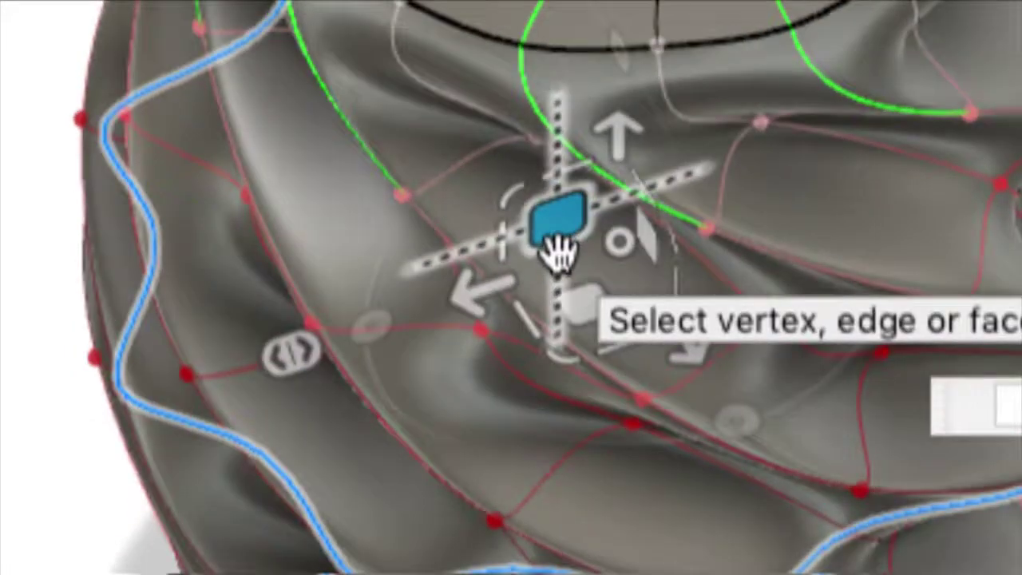
{"action": "scroll", "coordinate": [559, 252], "scroll_direction": "down", "scroll_amount": 2, "text": "shift"}
{"action": "scroll", "coordinate": [560, 250], "scroll_direction": "down", "scroll_amount": 4}
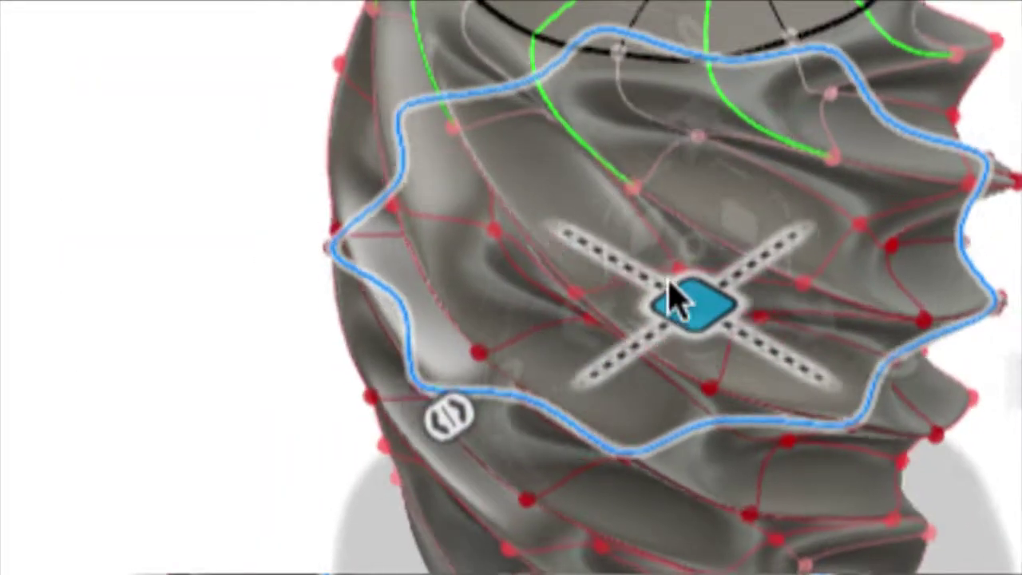
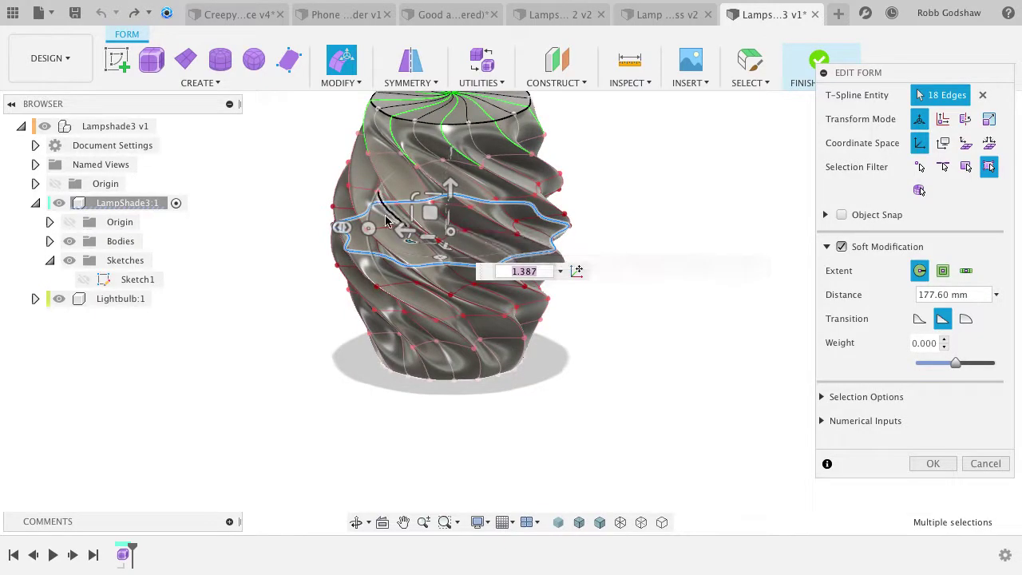
{"action": "left_click_drag", "start_coordinate": [408, 242], "coordinate": [411, 238]}
{"action": "left_click", "coordinate": [931, 465]}
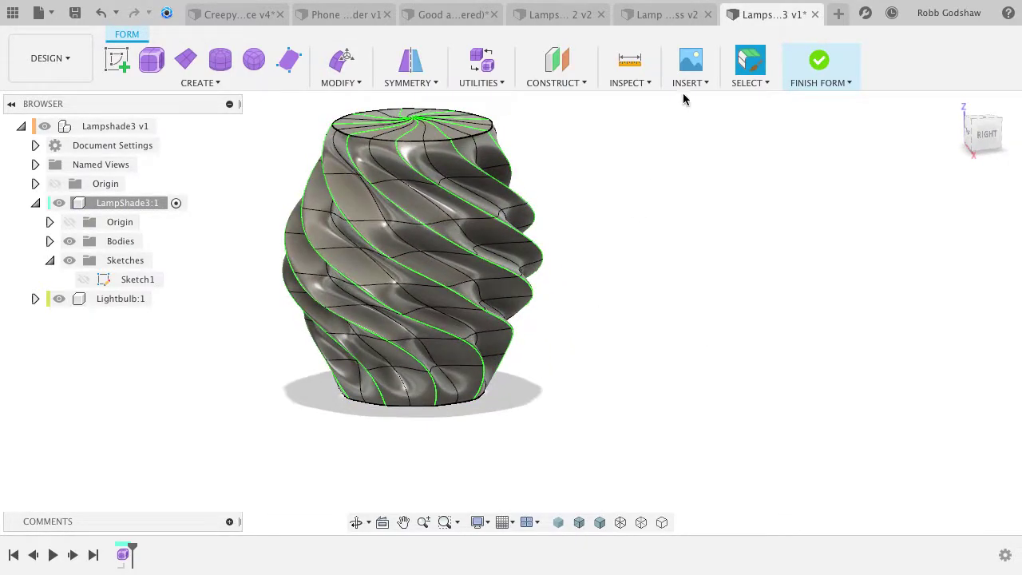
Switch to the Lamp From Class design, open its form feature for editing and start Edit Form.
{"action": "left_click", "coordinate": [679, 16]}
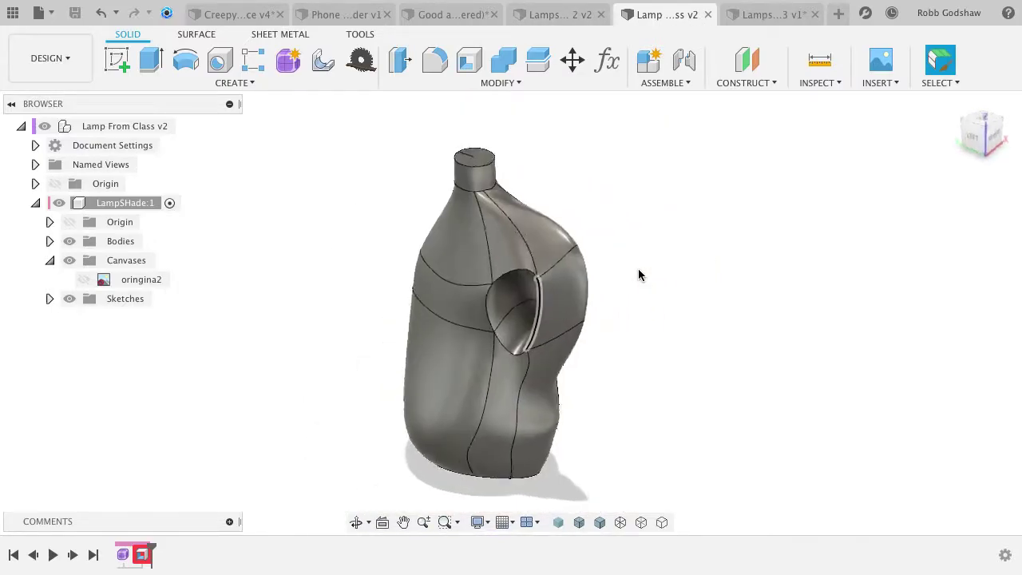
{"action": "right_click", "coordinate": [127, 555]}
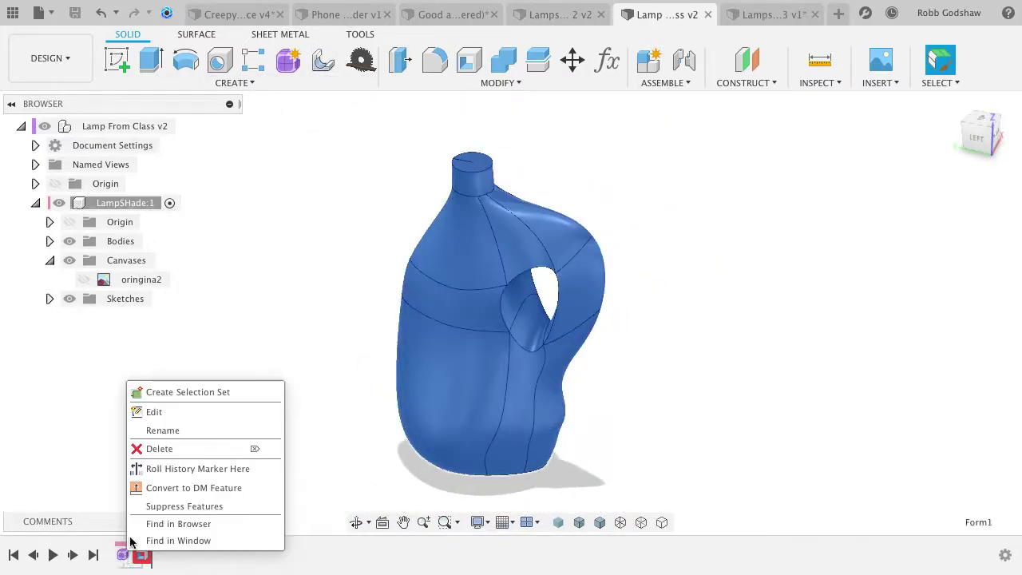
{"action": "left_click", "coordinate": [178, 414]}
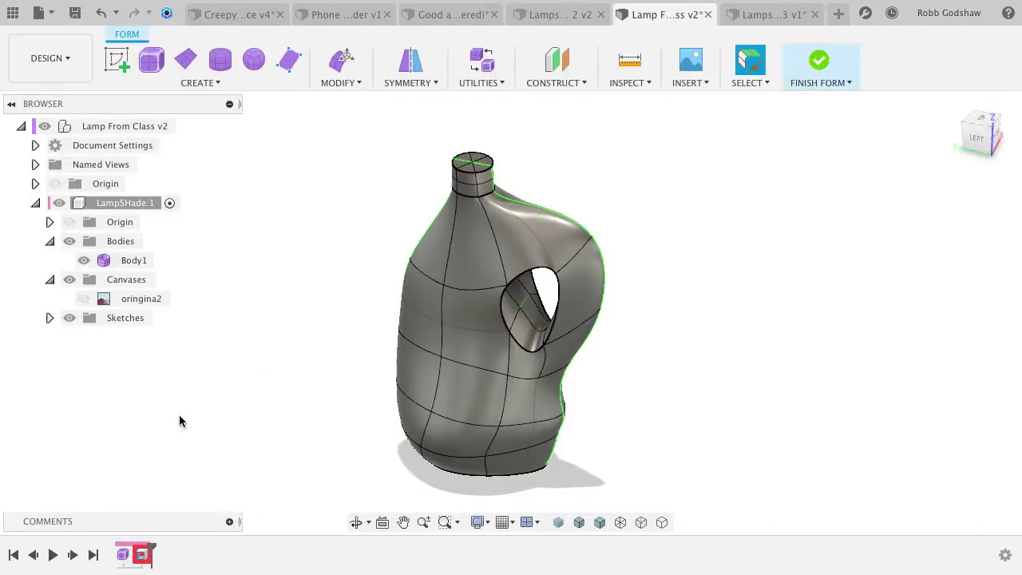
{"action": "left_click", "coordinate": [341, 62]}
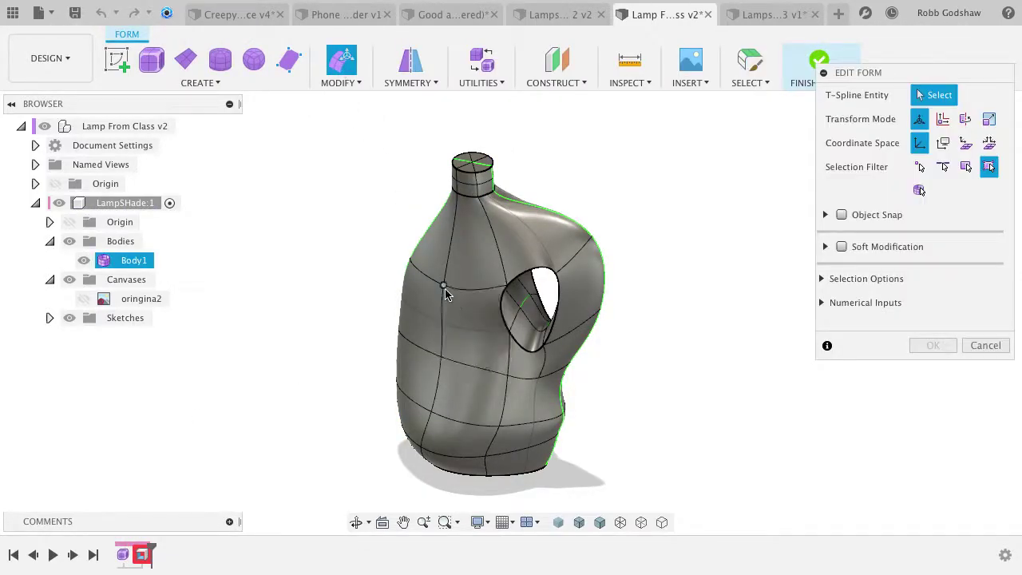
Select a single vertex on the jug's side and try to rotate it with the Edit Form manipulator.
{"action": "left_click", "coordinate": [444, 288]}
{"action": "middle_click_drag", "start_coordinate": [445, 283], "coordinate": [495, 296], "text": "shift"}
{"action": "key", "text": "Escape"}
{"action": "left_click", "coordinate": [525, 310]}
{"action": "left_click", "coordinate": [343, 64]}
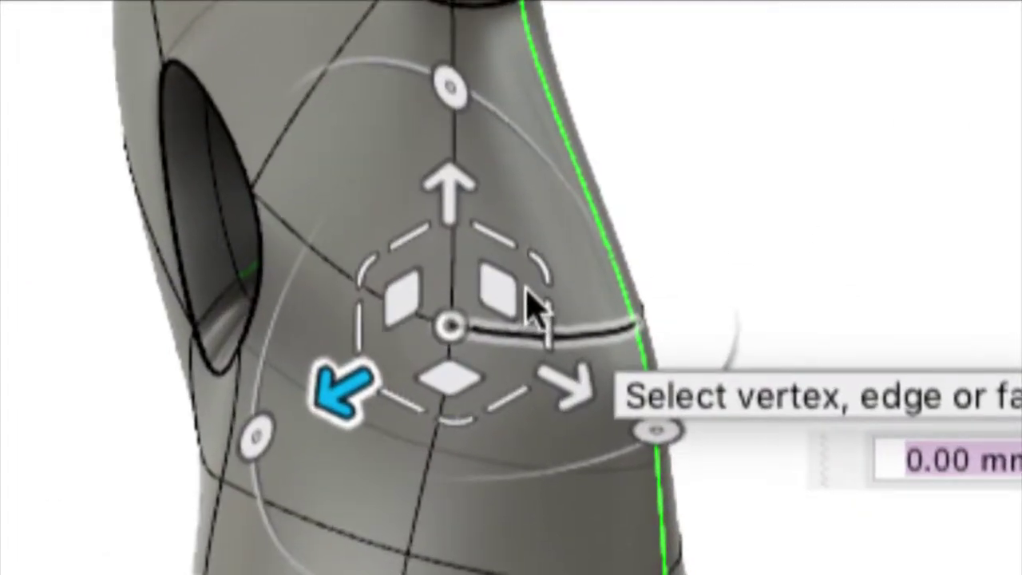
{"action": "left_click_drag", "start_coordinate": [456, 91], "coordinate": [539, 24]}
{"action": "left_click_drag", "start_coordinate": [533, 162], "coordinate": [480, 142]}
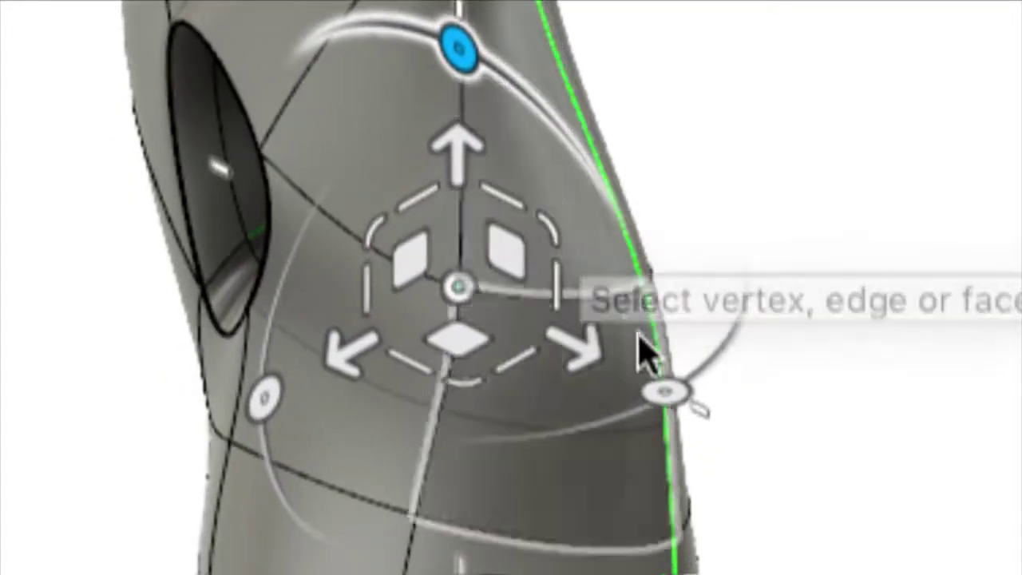
{"action": "mouse_move", "coordinate": [661, 388]}
{"action": "left_mouse_down"}
{"action": "mouse_move", "coordinate": [343, 395]}
{"action": "mouse_move", "coordinate": [309, 381]}
{"action": "mouse_move", "coordinate": [616, 406]}
{"action": "mouse_move", "coordinate": [662, 389]}
{"action": "left_mouse_up"}
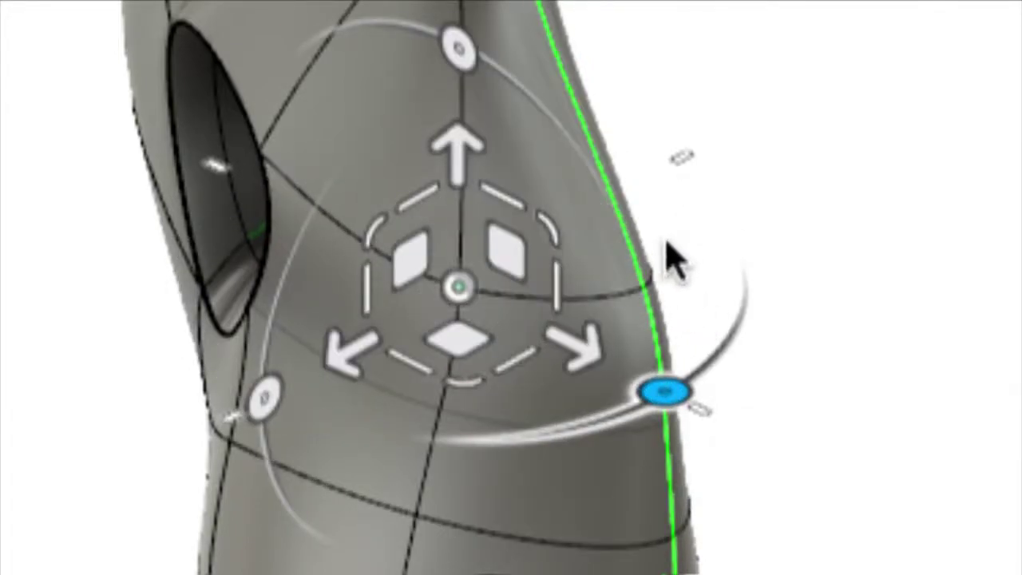
{"action": "left_click", "coordinate": [666, 238]}
Select the short horizontal edge meeting the jug's symmetry line, rotate it horizontally and shift it along the manipulator axes.
{"action": "left_click", "coordinate": [565, 289]}
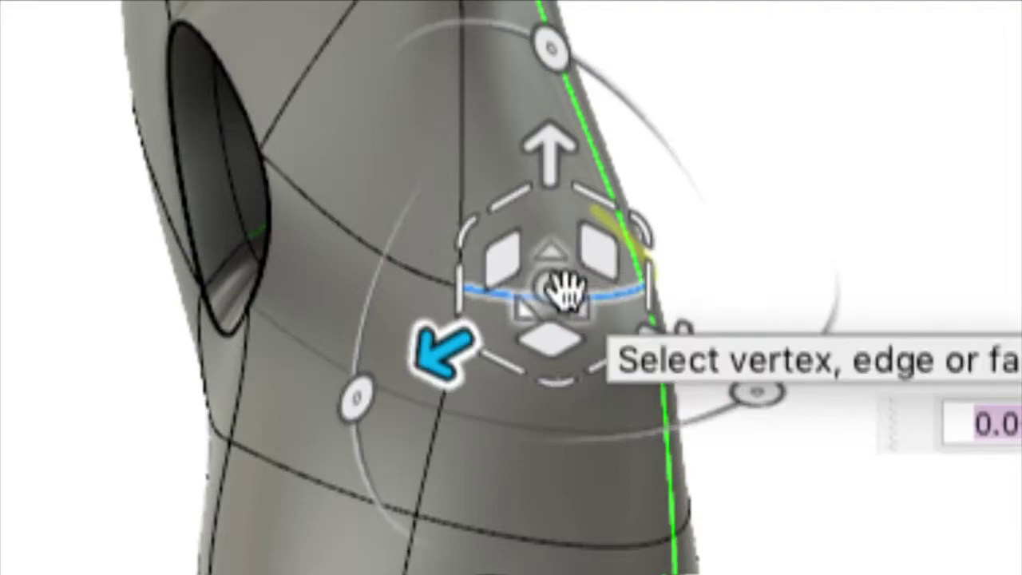
{"action": "left_click_drag", "start_coordinate": [753, 390], "coordinate": [624, 349]}
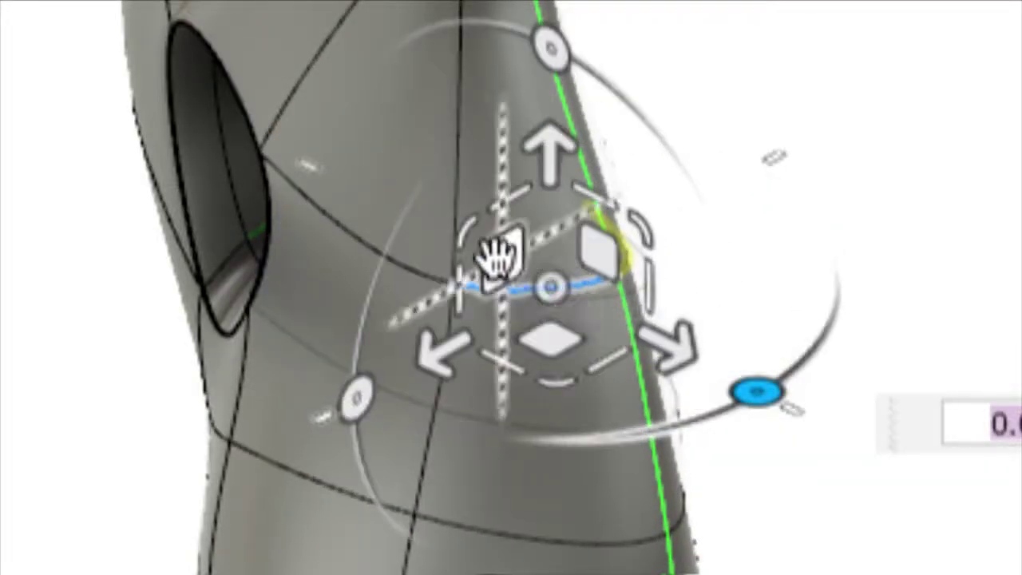
{"action": "left_click_drag", "start_coordinate": [439, 359], "coordinate": [391, 367]}
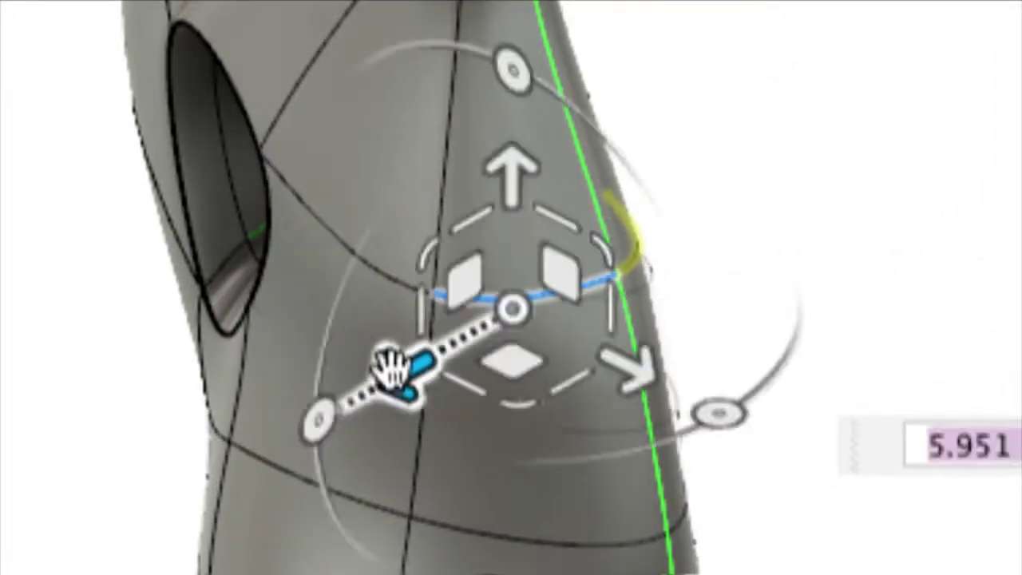
{"action": "left_click_drag", "start_coordinate": [591, 368], "coordinate": [615, 364]}
{"action": "left_click_drag", "start_coordinate": [506, 164], "coordinate": [517, 207]}
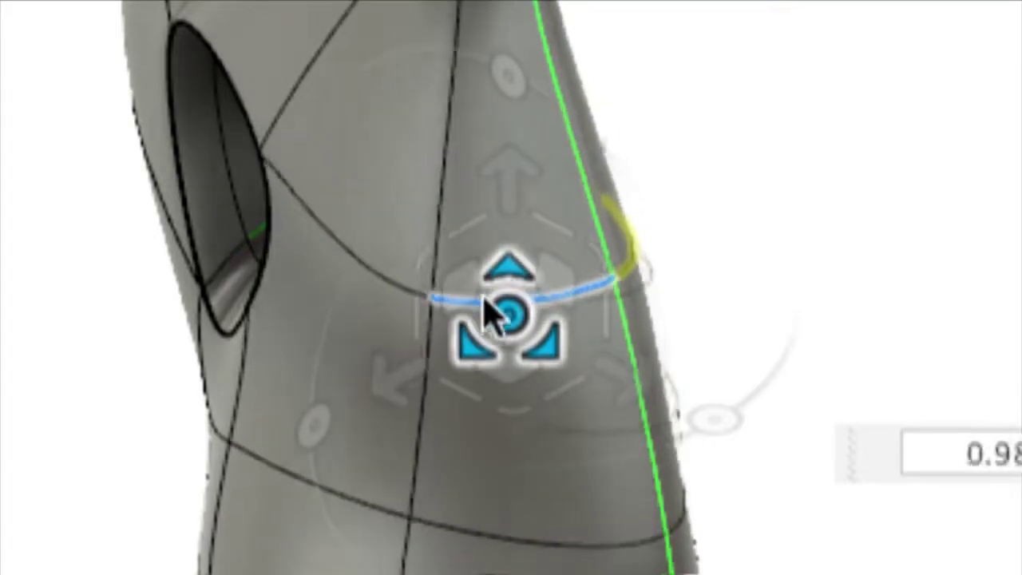
Scale the selected edge by about 0.87, try the plane and axis scaling handles, and clear the selection.
{"action": "left_click_drag", "start_coordinate": [483, 307], "coordinate": [506, 288]}
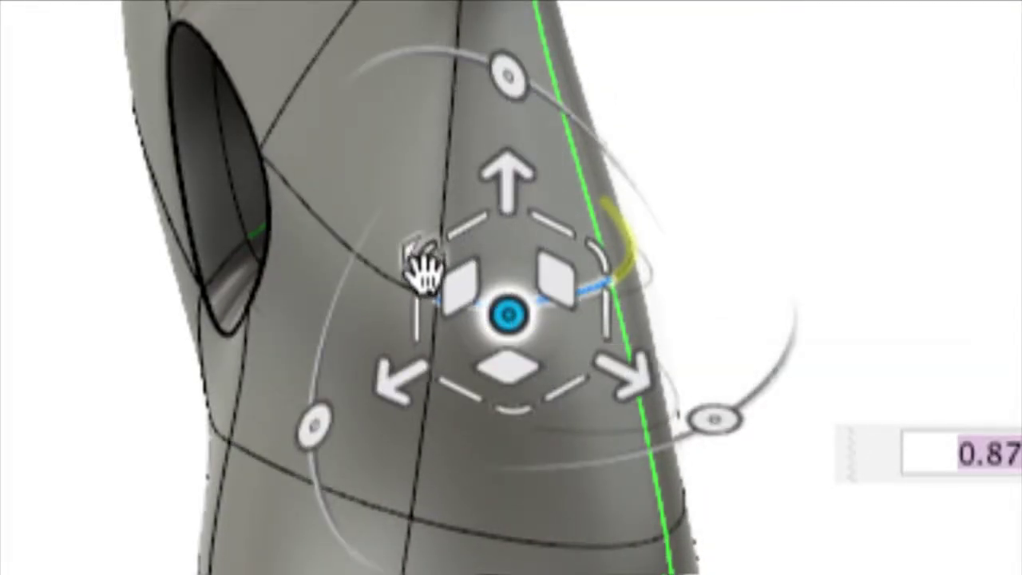
{"action": "left_click_drag", "start_coordinate": [427, 257], "coordinate": [470, 240]}
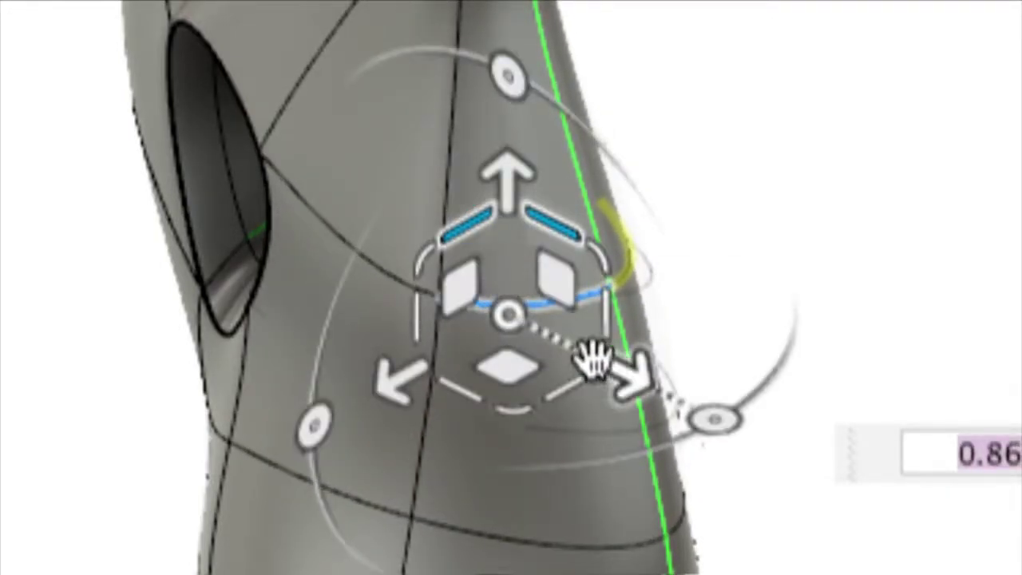
{"action": "scroll", "coordinate": [595, 372], "scroll_direction": "down", "scroll_amount": 8}
{"action": "left_click", "coordinate": [621, 384]}
{"action": "scroll", "coordinate": [620, 384], "scroll_direction": "down", "scroll_amount": 4}
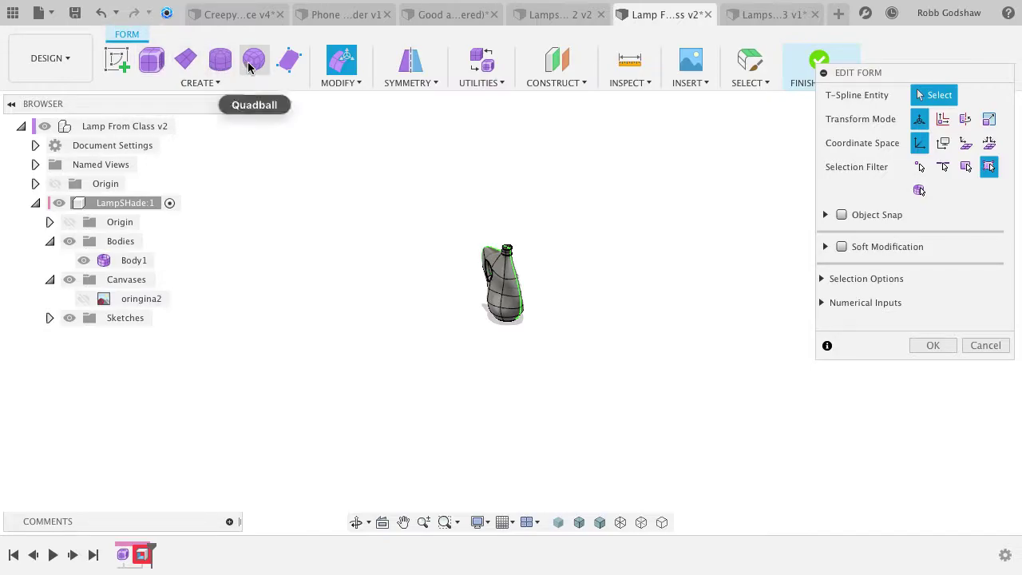
Create a new quadball body on the horizontal plane beside the jug, much larger than the jug.
{"action": "left_click", "coordinate": [247, 66]}
{"action": "left_click", "coordinate": [523, 331]}
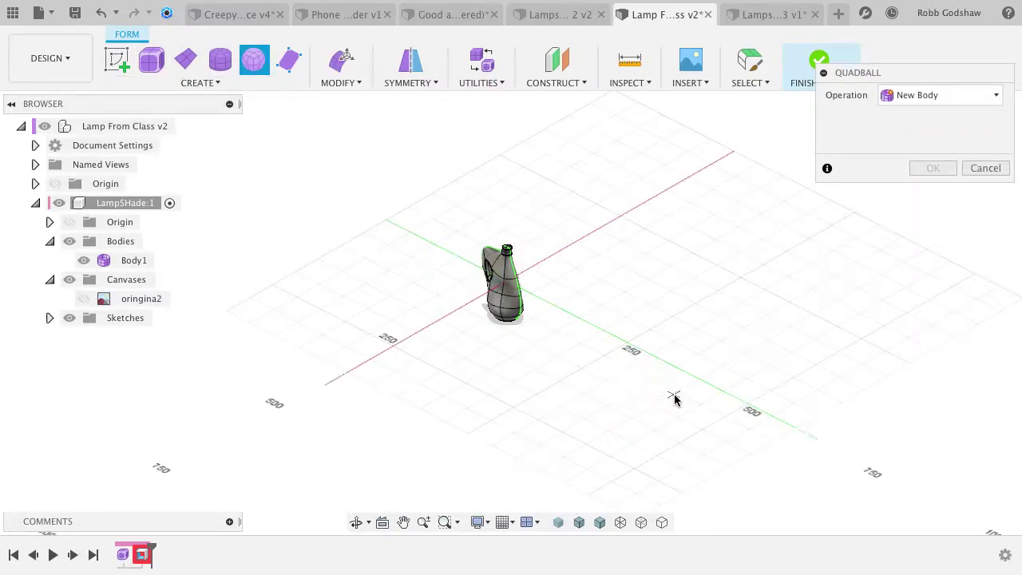
{"action": "left_click", "coordinate": [673, 397]}
{"action": "left_click", "coordinate": [947, 212]}
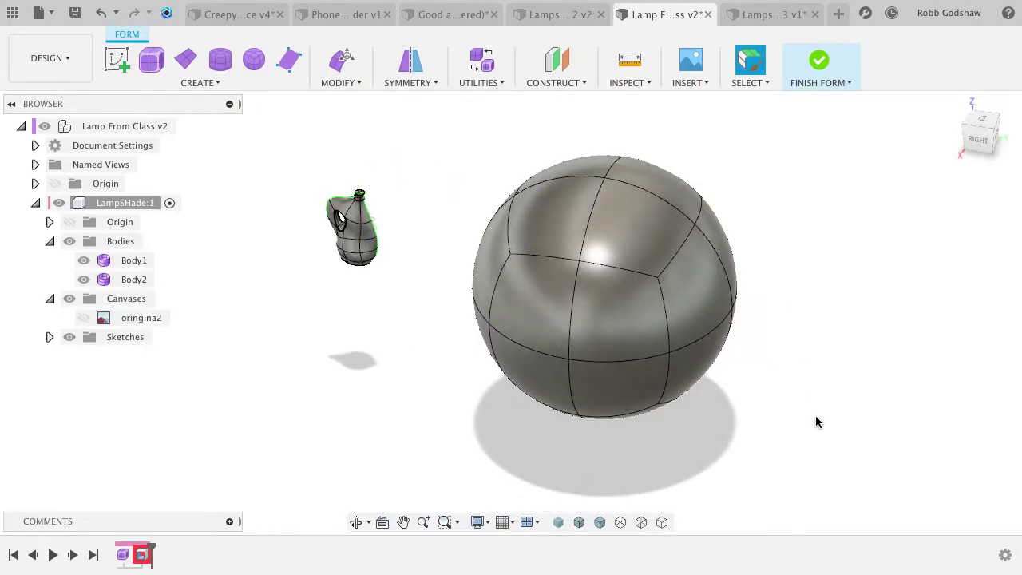
Select the entire quadball with Window Selection and start Edit Form on it.
{"action": "left_click_drag", "start_coordinate": [815, 416], "coordinate": [484, 126]}
{"action": "left_click", "coordinate": [695, 178]}
{"action": "left_click_drag", "start_coordinate": [417, 120], "coordinate": [722, 449]}
{"action": "left_click", "coordinate": [772, 271]}
{"action": "left_click", "coordinate": [759, 83]}
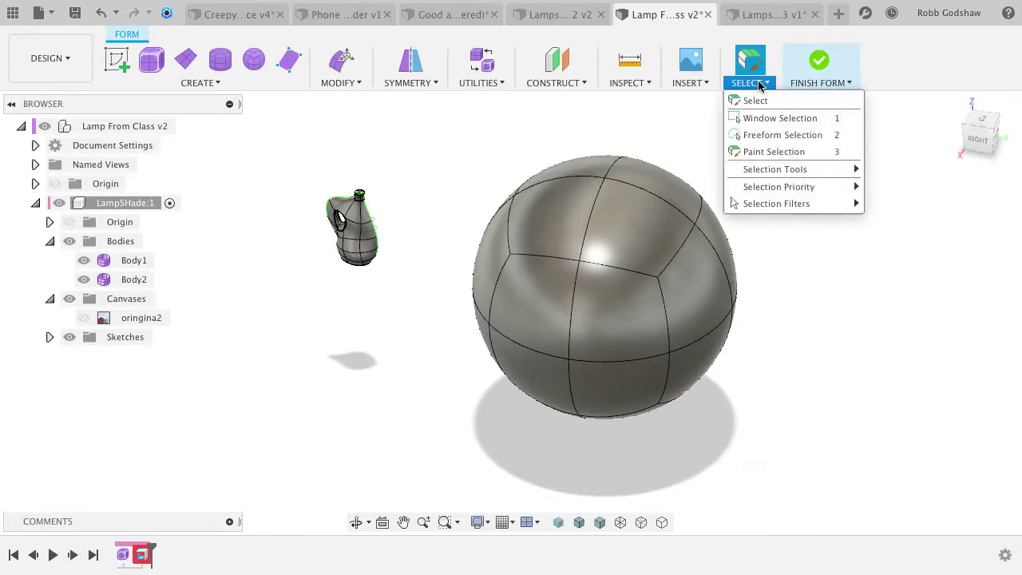
{"action": "left_click", "coordinate": [780, 119]}
{"action": "left_click_drag", "start_coordinate": [647, 296], "coordinate": [440, 424]}
{"action": "left_click", "coordinate": [341, 60]}
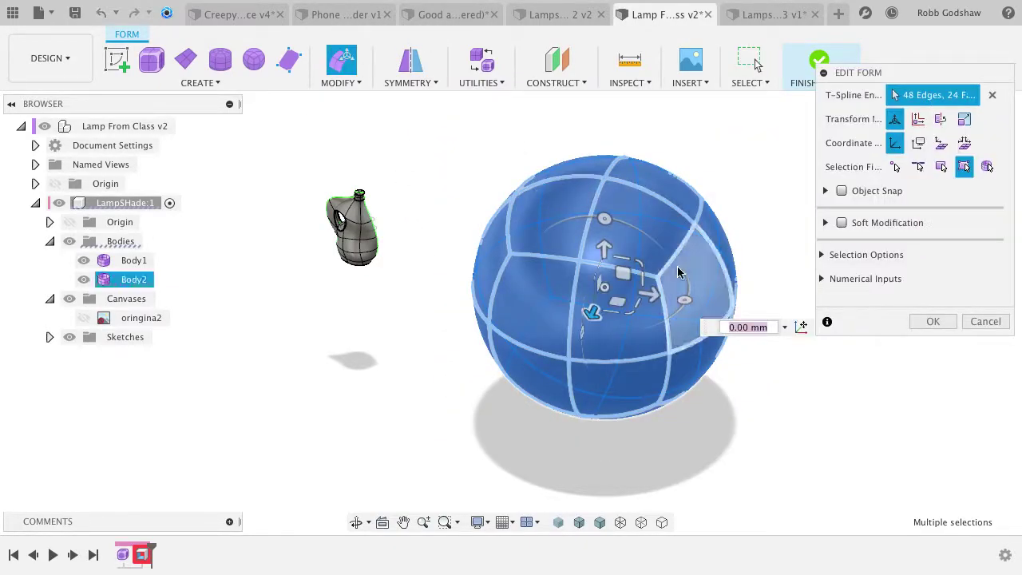
Stretch the quadball out of round with the manipulator's scaling handle and rotate the whole body.
{"action": "left_click_drag", "start_coordinate": [627, 308], "coordinate": [575, 277]}
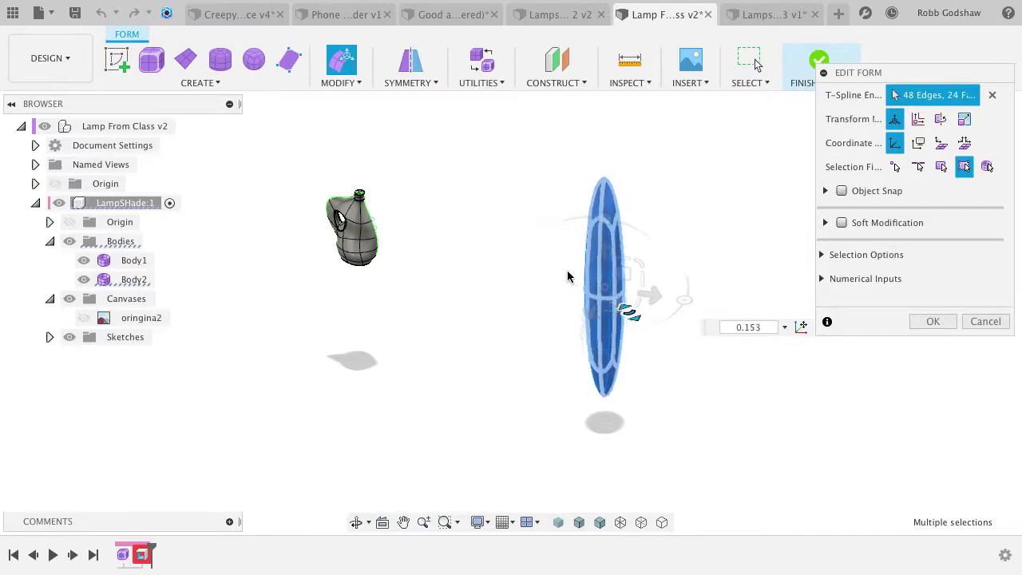
{"action": "left_click_drag", "start_coordinate": [571, 276], "coordinate": [630, 276]}
{"action": "scroll", "coordinate": [647, 321], "scroll_direction": "up", "scroll_amount": 3}
{"action": "mouse_move", "coordinate": [631, 312]}
{"action": "left_mouse_down"}
{"action": "mouse_move", "coordinate": [581, 393]}
{"action": "mouse_move", "coordinate": [627, 316]}
{"action": "left_mouse_up"}
{"action": "left_click_drag", "start_coordinate": [688, 298], "coordinate": [641, 278]}
Move the whole quadball within two manipulator planes, and shift the Edit Form dialog clear of the view cube.
{"action": "left_click_drag", "start_coordinate": [601, 250], "coordinate": [618, 273]}
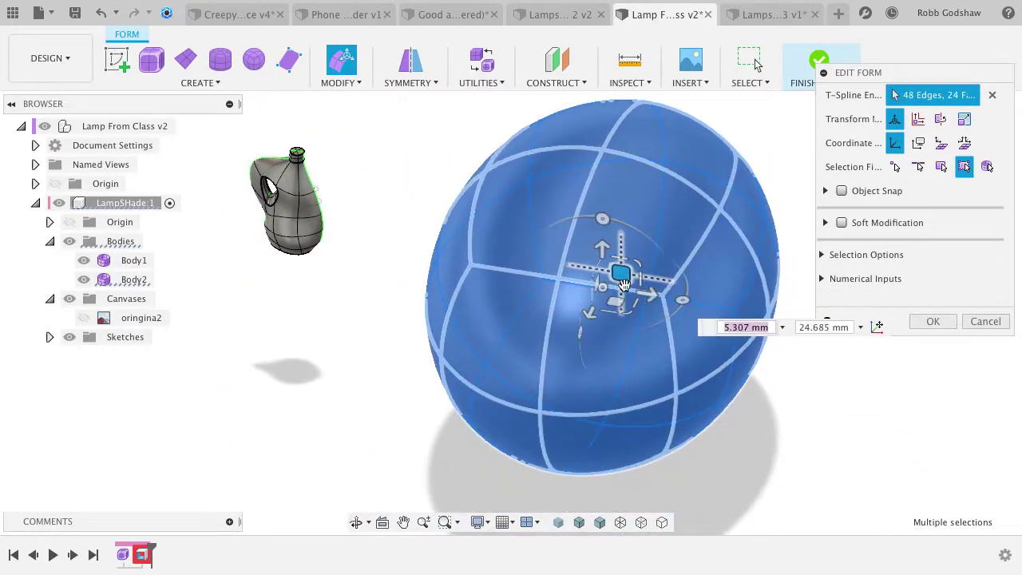
{"action": "scroll", "coordinate": [625, 285], "scroll_direction": "right", "scroll_amount": 5, "text": "shift"}
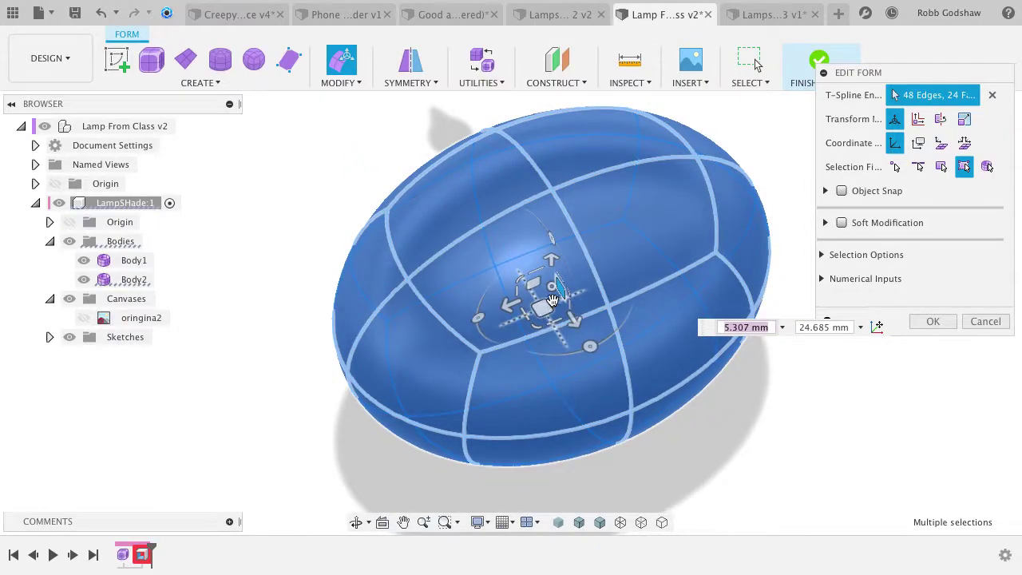
{"action": "left_click_drag", "start_coordinate": [559, 296], "coordinate": [546, 265]}
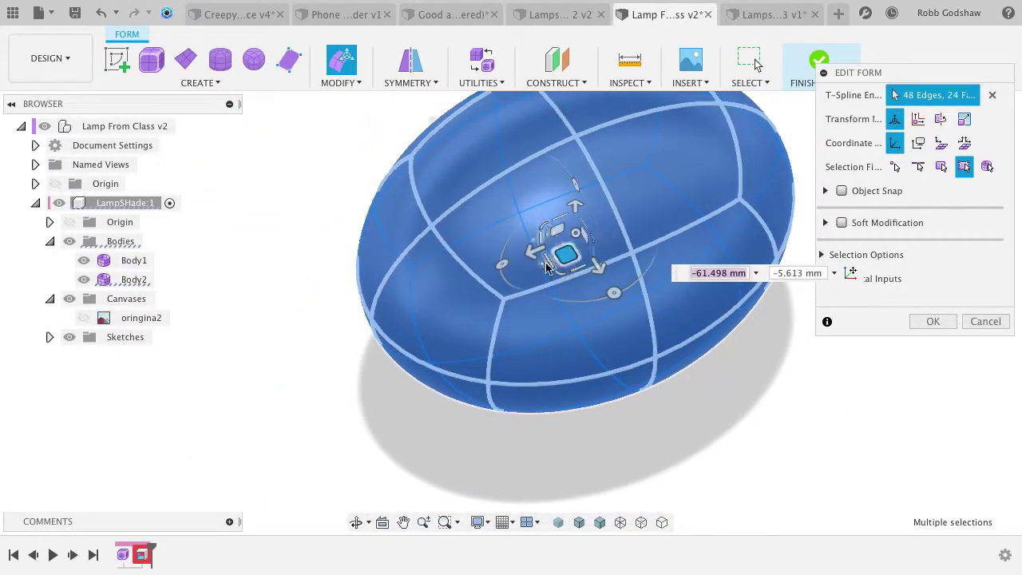
{"action": "middle_click_drag", "start_coordinate": [555, 228], "coordinate": [553, 196], "text": "shift"}
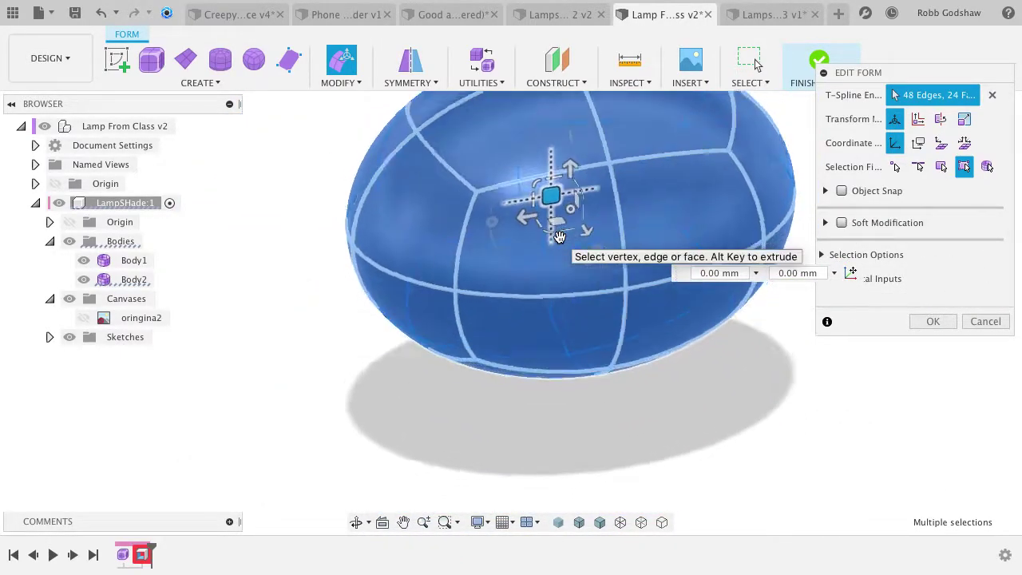
{"action": "left_click_drag", "start_coordinate": [886, 79], "coordinate": [884, 256]}
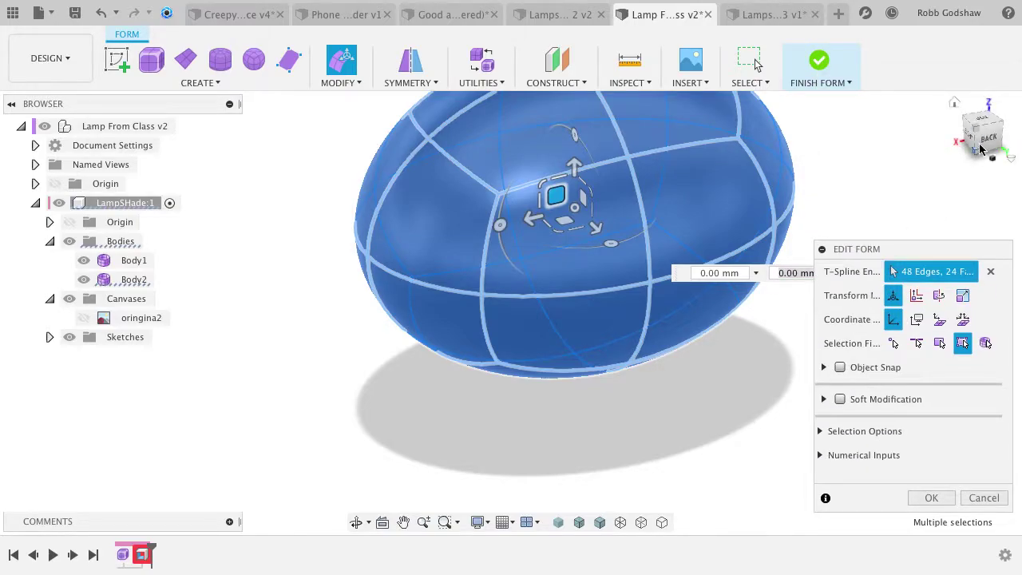
Rotate the whole quadball with each of the three manipulator rotation handles and cancel the Edit Form command.
{"action": "middle_click_drag", "start_coordinate": [638, 175], "coordinate": [624, 202], "text": "shift"}
{"action": "left_click_drag", "start_coordinate": [661, 238], "coordinate": [662, 287]}
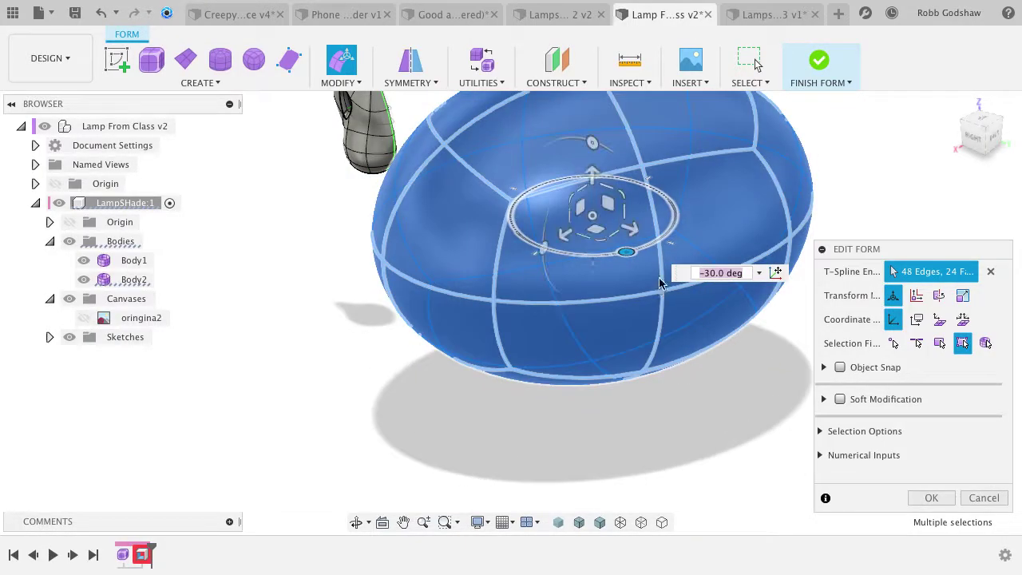
{"action": "left_click_drag", "start_coordinate": [596, 143], "coordinate": [585, 119]}
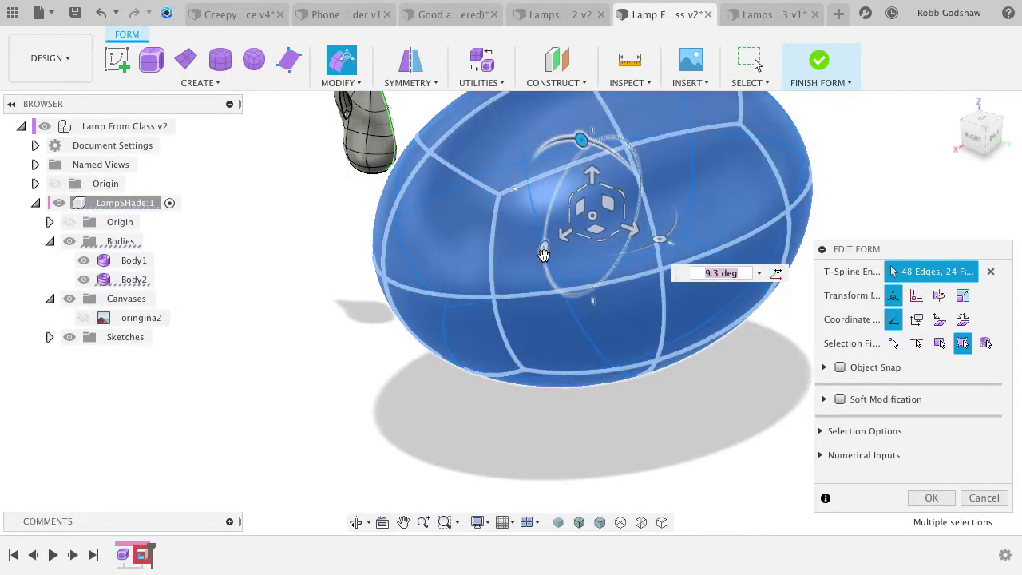
{"action": "left_click_drag", "start_coordinate": [540, 252], "coordinate": [556, 277]}
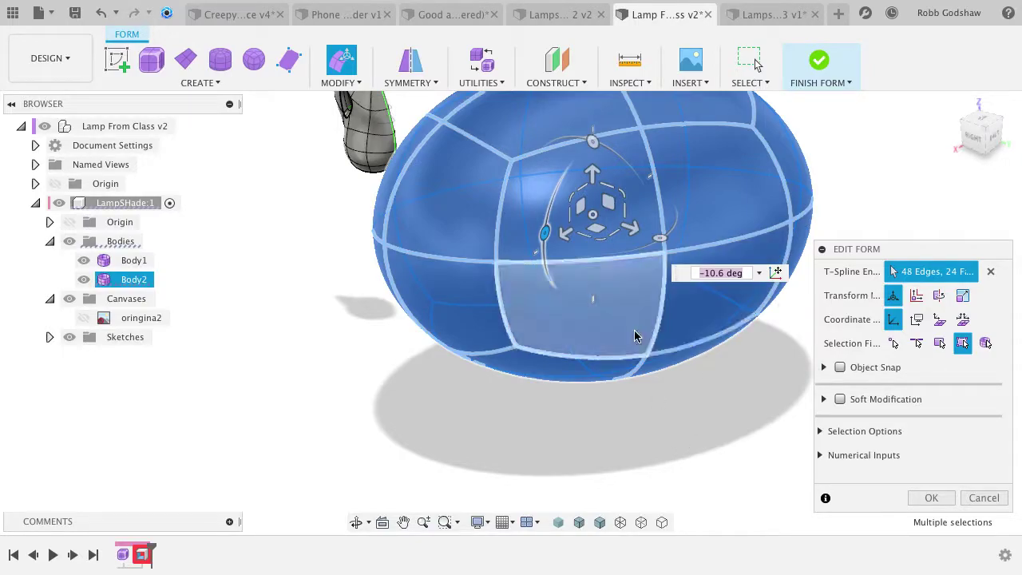
{"action": "scroll", "coordinate": [636, 335], "scroll_direction": "down", "scroll_amount": 5}
{"action": "left_click", "coordinate": [994, 506]}
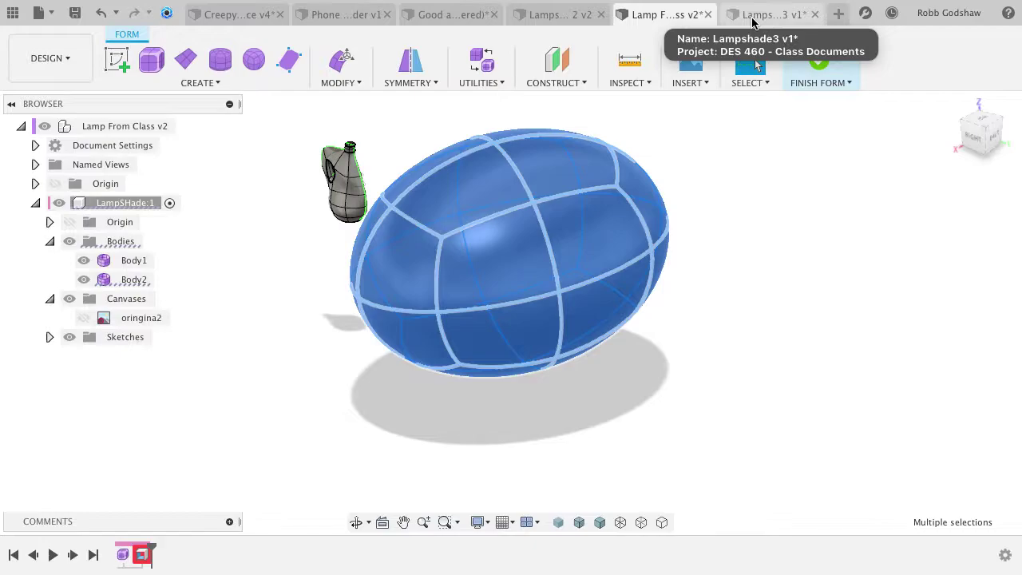
Switch to the Lampshade3 document and finish the form of the twisted lampshade.
{"action": "left_click", "coordinate": [753, 23]}
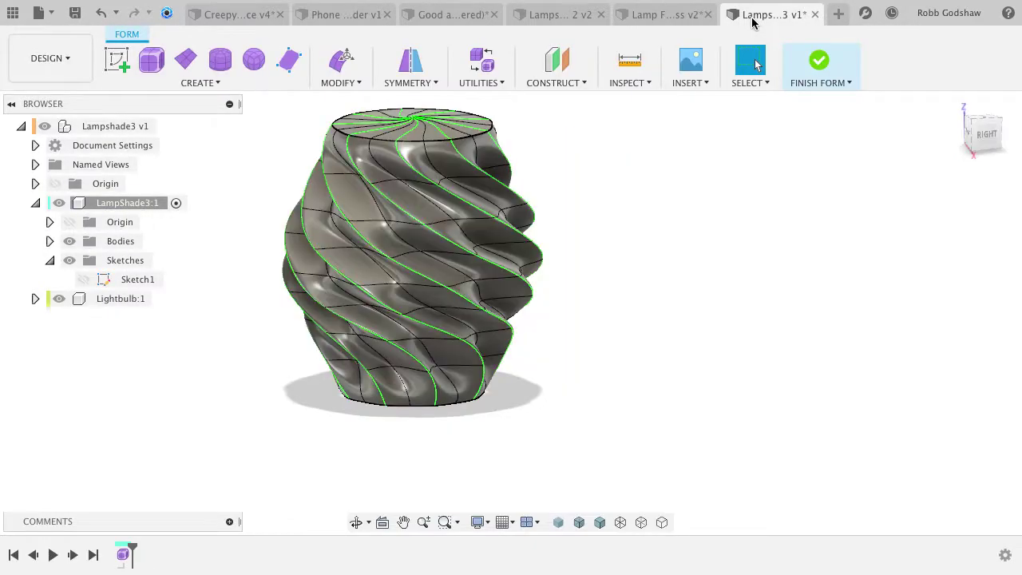
{"action": "scroll", "coordinate": [570, 221], "scroll_direction": "down", "scroll_amount": 5, "text": "shift"}
{"action": "scroll", "coordinate": [571, 221], "scroll_direction": "up", "scroll_amount": 5, "text": "shift"}
{"action": "scroll", "coordinate": [571, 221], "scroll_direction": "down", "scroll_amount": 5, "text": "shift"}
{"action": "scroll", "coordinate": [571, 221], "scroll_direction": "down", "scroll_amount": 2, "text": "shift"}
{"action": "scroll", "coordinate": [571, 221], "scroll_direction": "up", "scroll_amount": 8, "text": "shift"}
{"action": "scroll", "coordinate": [570, 221], "scroll_direction": "down", "scroll_amount": 2, "text": "shift"}
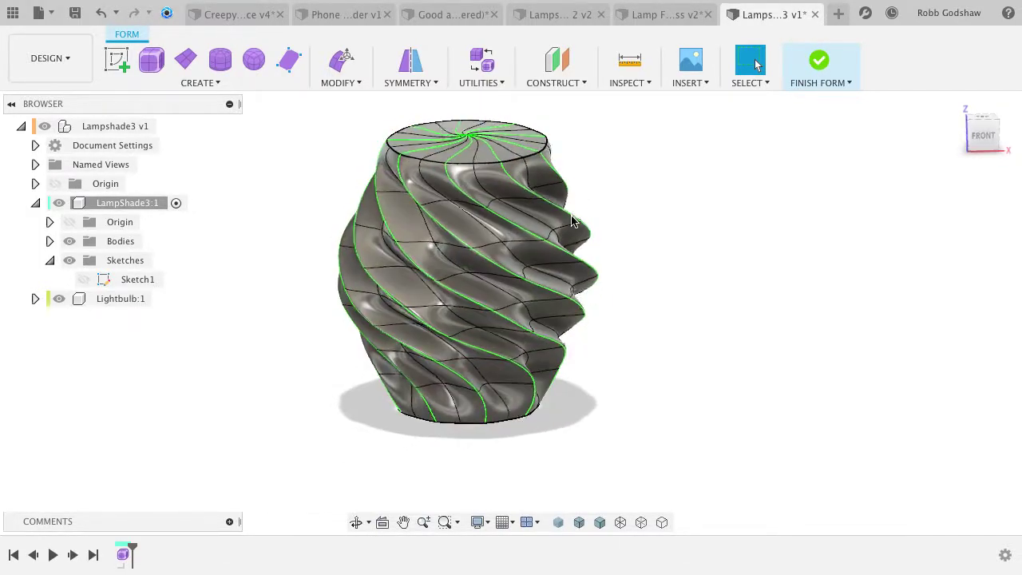
{"action": "left_click", "coordinate": [820, 60]}
Export the twisted lampshade body as a binary, medium-refinement STL named IceCreamLampForInspection_mm in the Downloads folder.
{"action": "scroll", "coordinate": [567, 259], "scroll_direction": "left", "scroll_amount": 5, "text": "shift"}
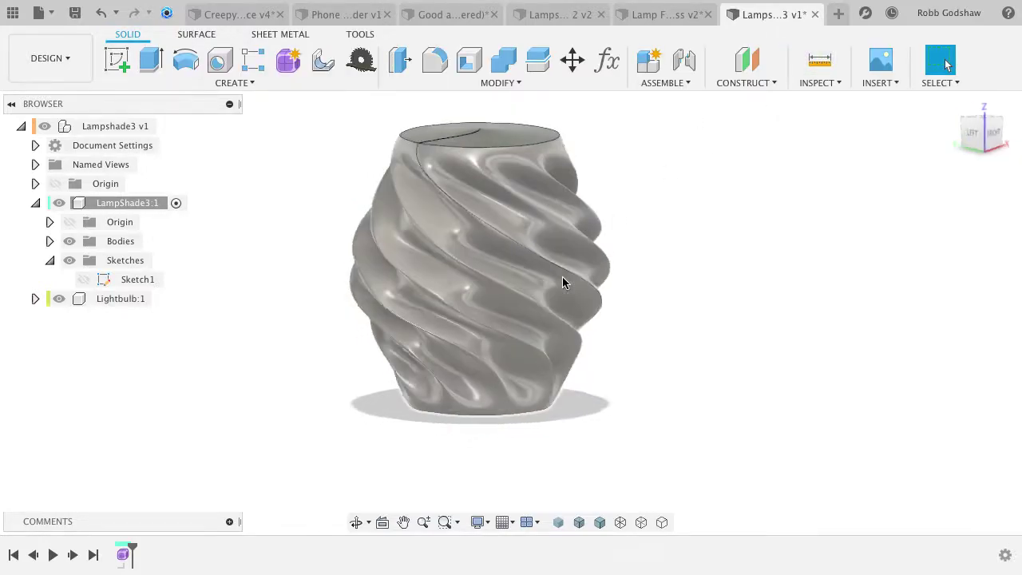
{"action": "scroll", "coordinate": [562, 276], "scroll_direction": "left", "scroll_amount": 8, "text": "shift"}
{"action": "scroll", "coordinate": [562, 276], "scroll_direction": "down", "scroll_amount": 5, "text": "shift"}
{"action": "scroll", "coordinate": [562, 276], "scroll_direction": "up", "scroll_amount": 3, "text": "shift"}
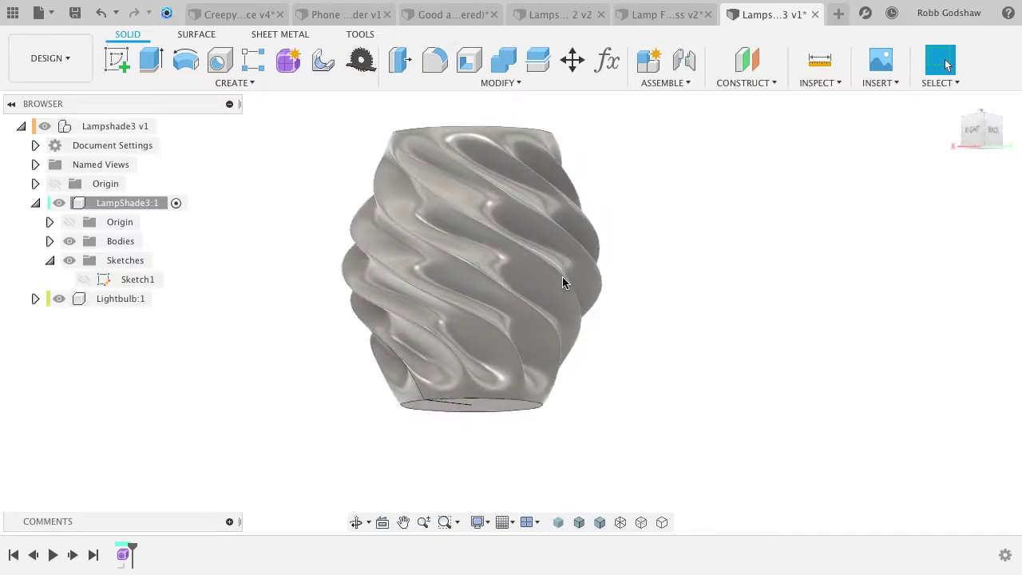
{"action": "scroll", "coordinate": [562, 277], "scroll_direction": "up", "scroll_amount": 3, "text": "shift"}
{"action": "left_click", "coordinate": [399, 280]}
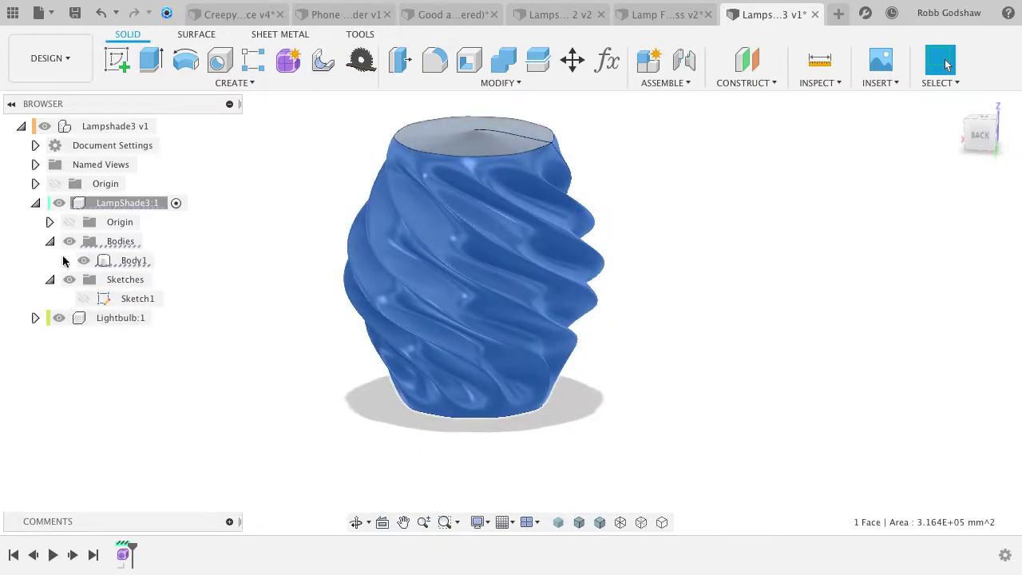
{"action": "right_click", "coordinate": [115, 265]}
{"action": "left_click", "coordinate": [210, 167]}
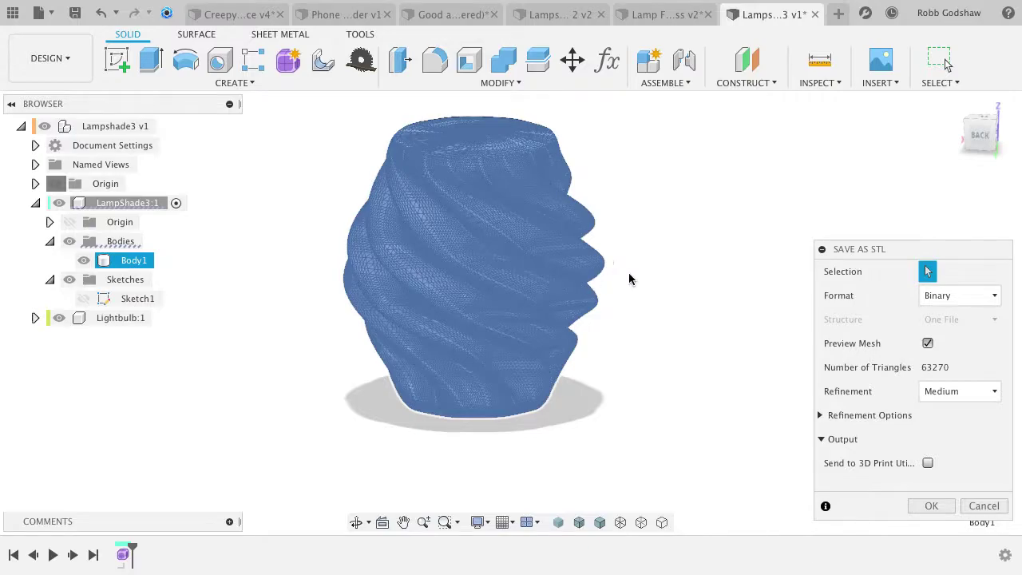
{"action": "left_click", "coordinate": [931, 506]}
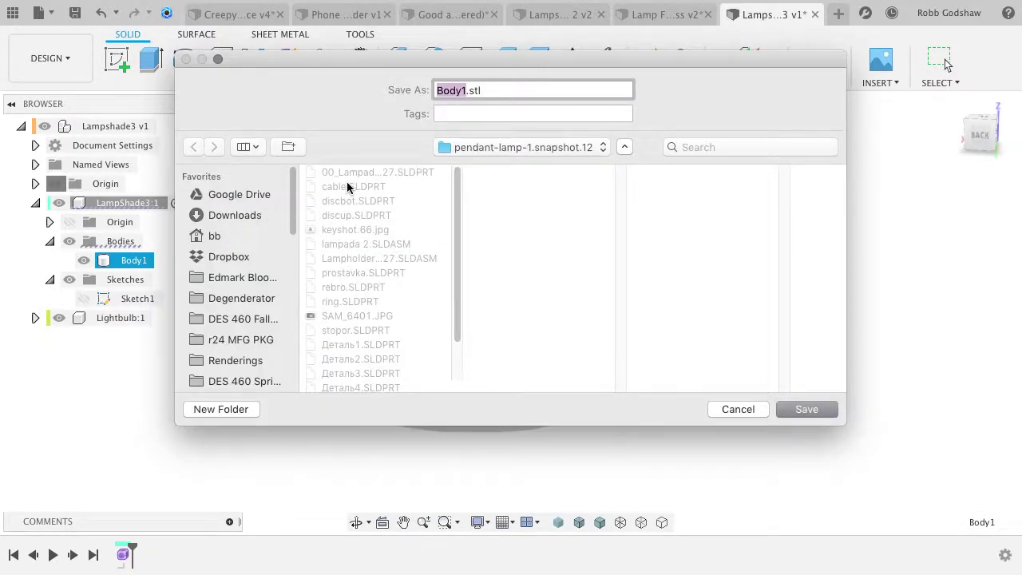
{"action": "left_click", "coordinate": [243, 215]}
{"action": "key", "text": "BackSpace"}
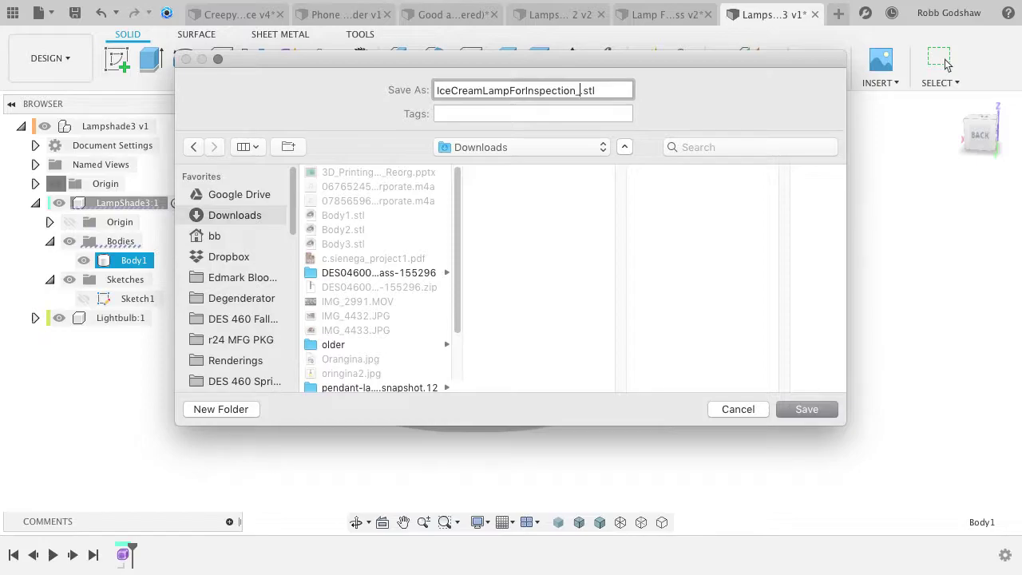
{"action": "key", "text": "Return"}
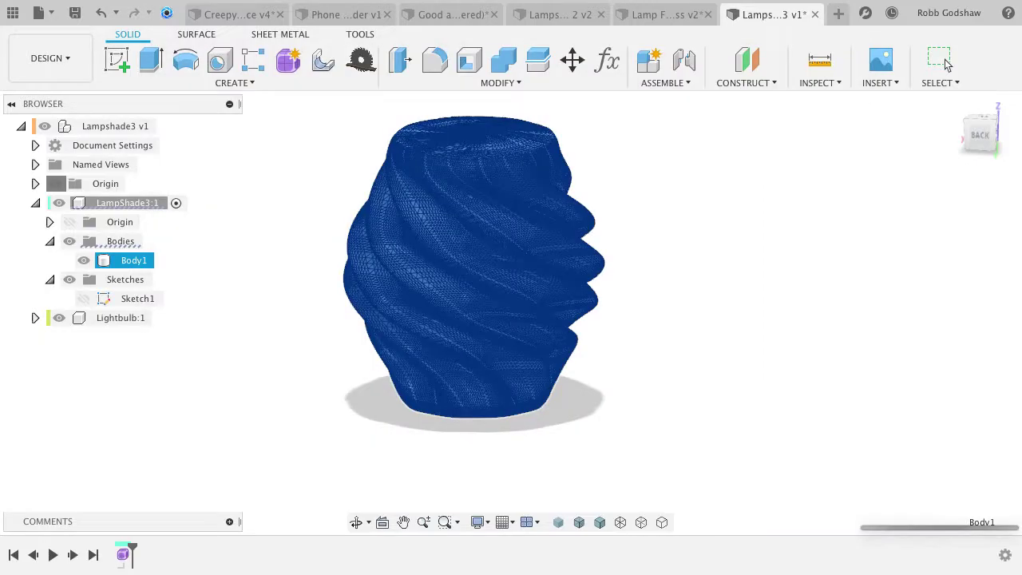
Switch to Meshmixer and import IceCreamLampForInspection_mm.stl from the Downloads folder.
{"action": "key", "text": "super+Tab"}
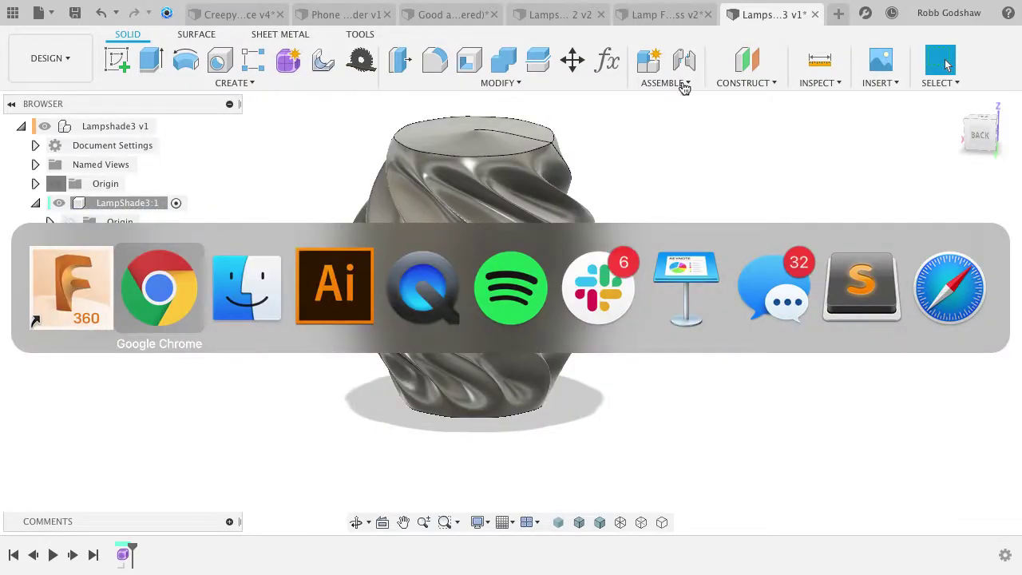
{"action": "key", "text": "Escape"}
{"action": "key", "text": "super+space"}
{"action": "type", "text": "mesh"}
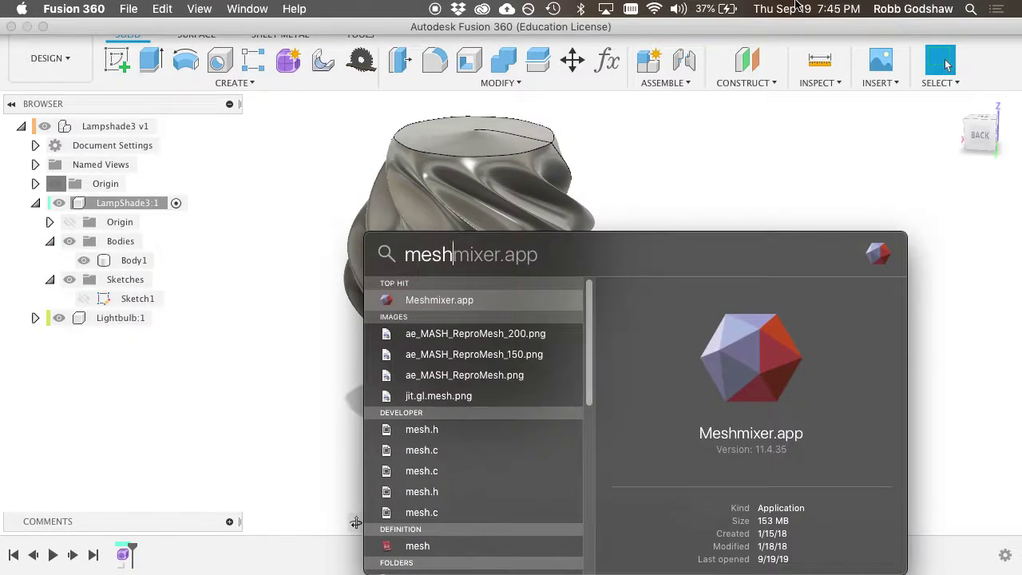
{"action": "key", "text": "Return"}
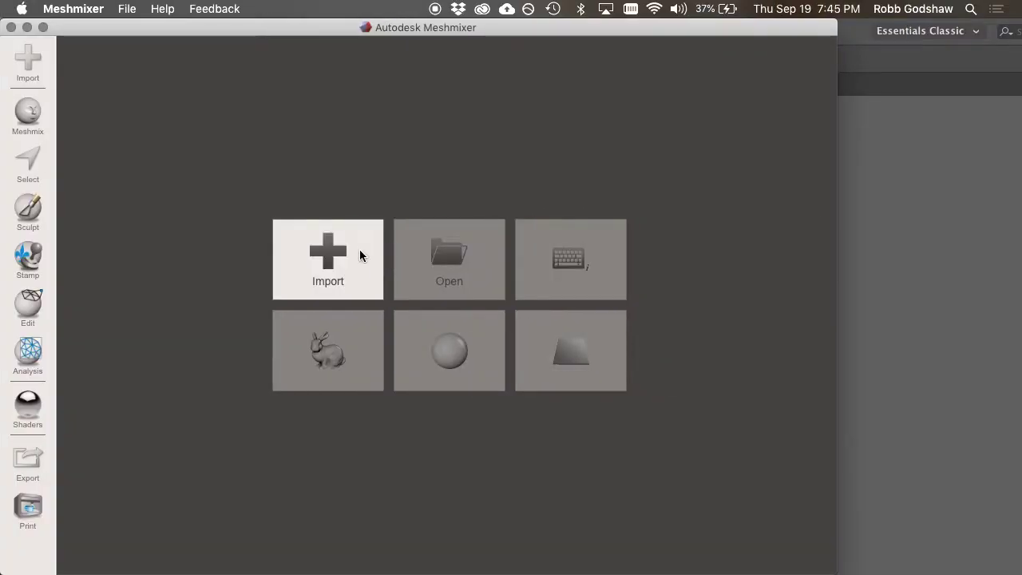
{"action": "left_click", "coordinate": [359, 254]}
{"action": "left_click", "coordinate": [112, 127]}
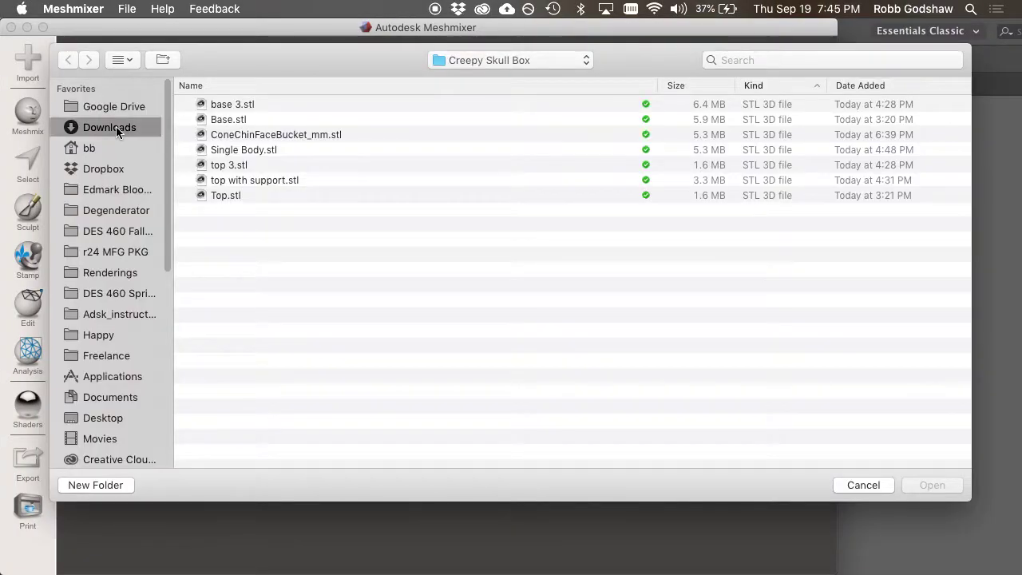
{"action": "left_click", "coordinate": [258, 360]}
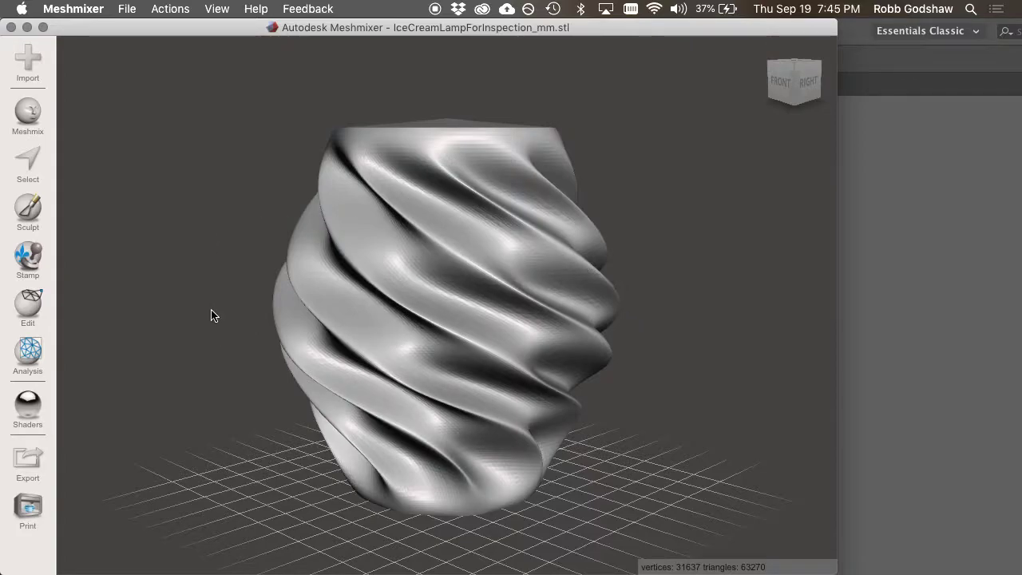
Run the Overhangs analysis on the lampshade and examine the marked areas on its underside and flutes.
{"action": "left_click", "coordinate": [28, 351]}
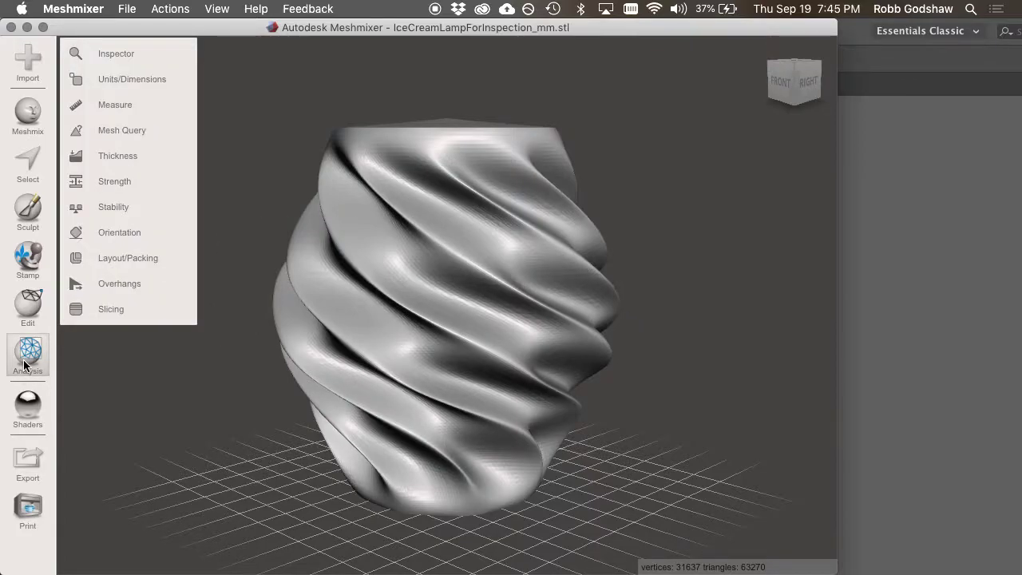
{"action": "left_click", "coordinate": [101, 282]}
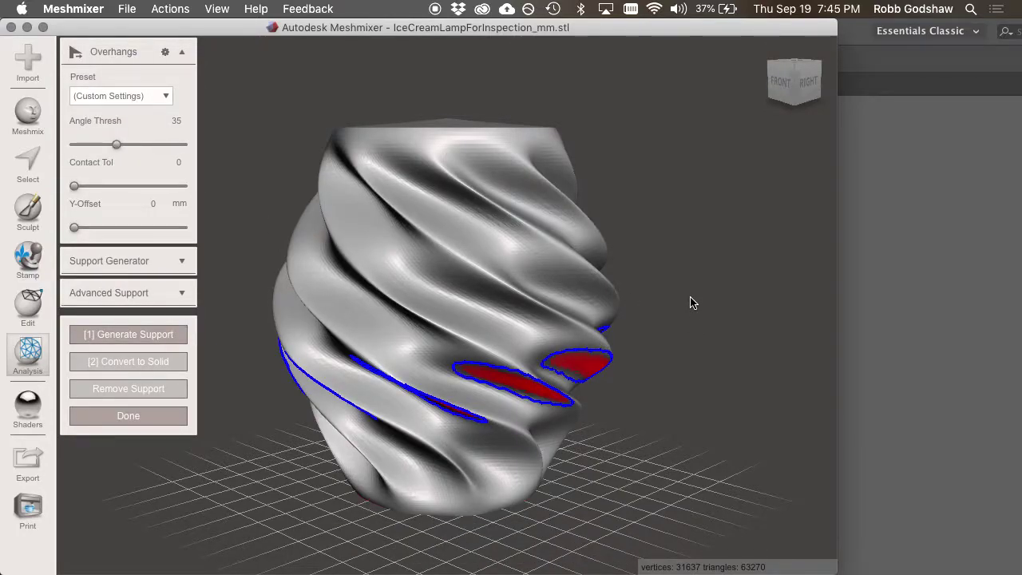
{"action": "right_click_drag", "start_coordinate": [652, 305], "coordinate": [526, 421]}
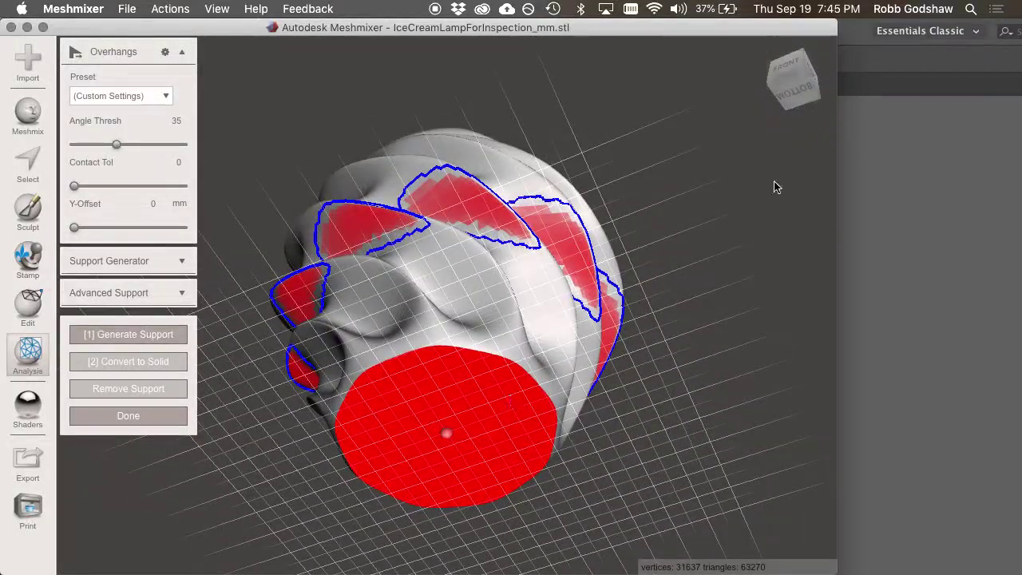
{"action": "right_click_drag", "start_coordinate": [710, 221], "coordinate": [726, 275]}
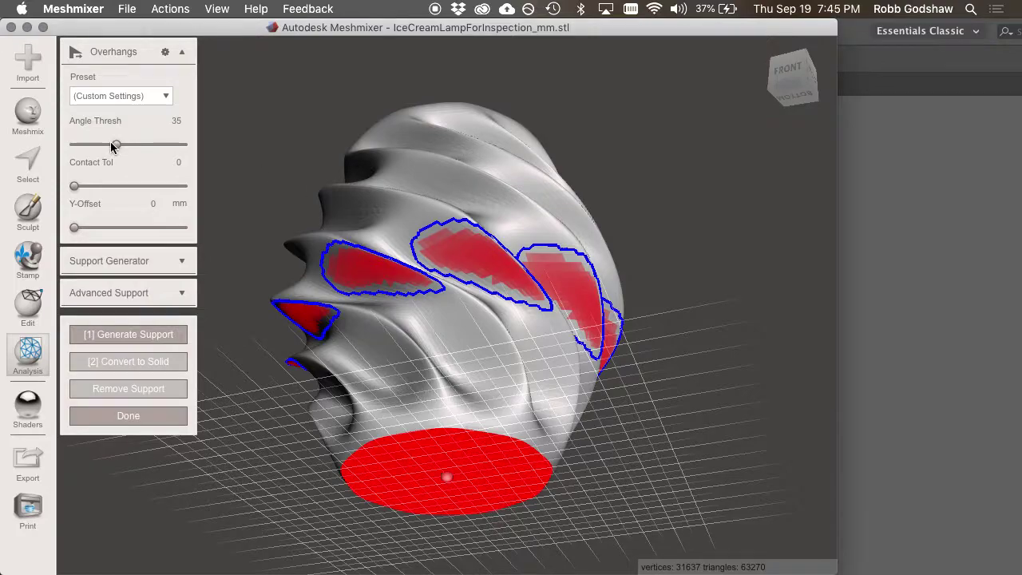
Try an overhang angle threshold of 31.96, change it to 33.91, and compare the marked areas around the lampshade.
{"action": "mouse_move", "coordinate": [112, 147]}
{"action": "left_mouse_down"}
{"action": "mouse_move", "coordinate": [102, 147]}
{"action": "mouse_move", "coordinate": [113, 145]}
{"action": "left_mouse_up"}
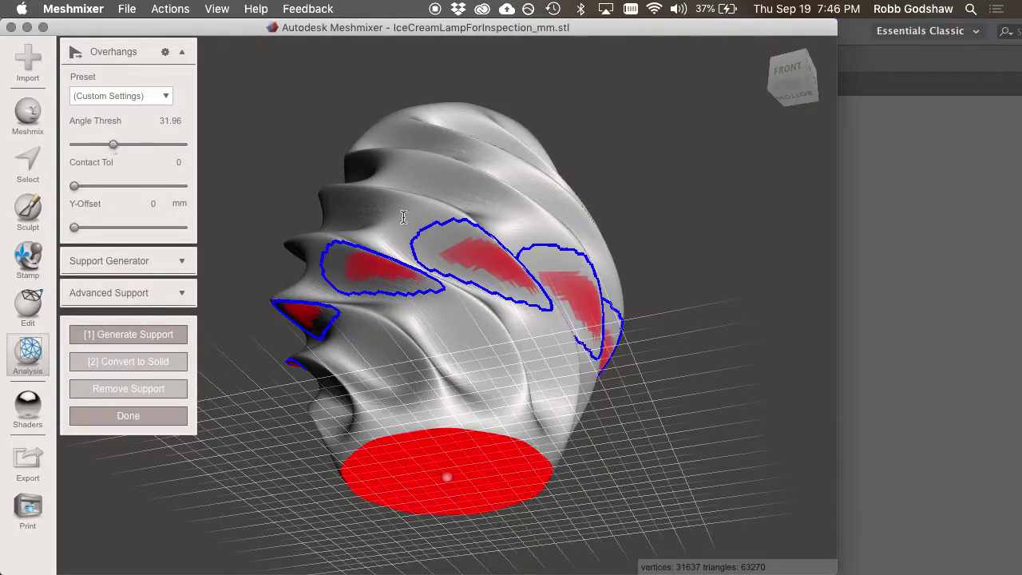
{"action": "right_click_drag", "start_coordinate": [619, 226], "coordinate": [589, 314]}
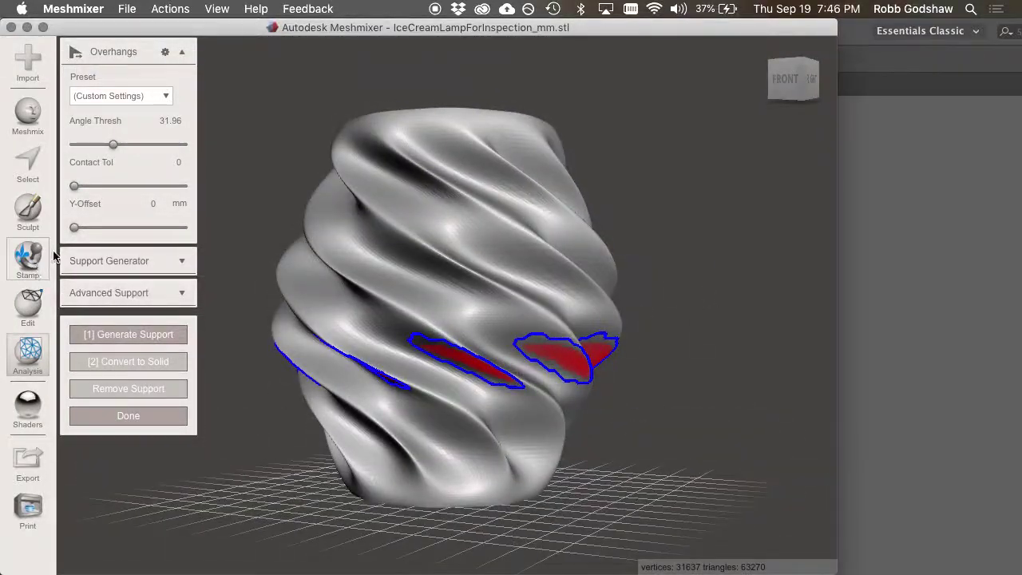
{"action": "right_click_drag", "start_coordinate": [597, 276], "coordinate": [614, 231]}
{"action": "left_click_drag", "start_coordinate": [113, 144], "coordinate": [117, 149]}
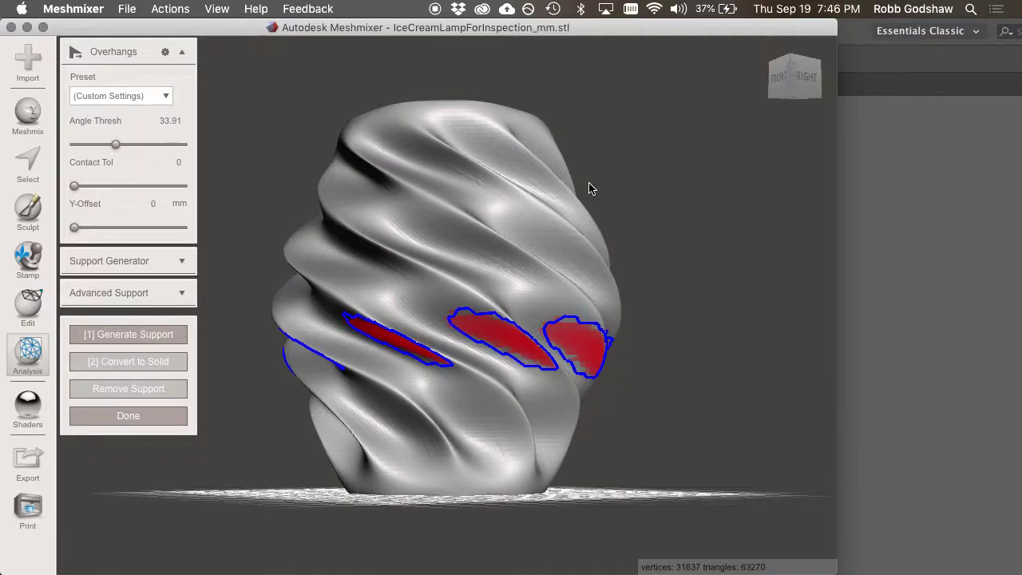
{"action": "right_click_drag", "start_coordinate": [563, 231], "coordinate": [319, 201]}
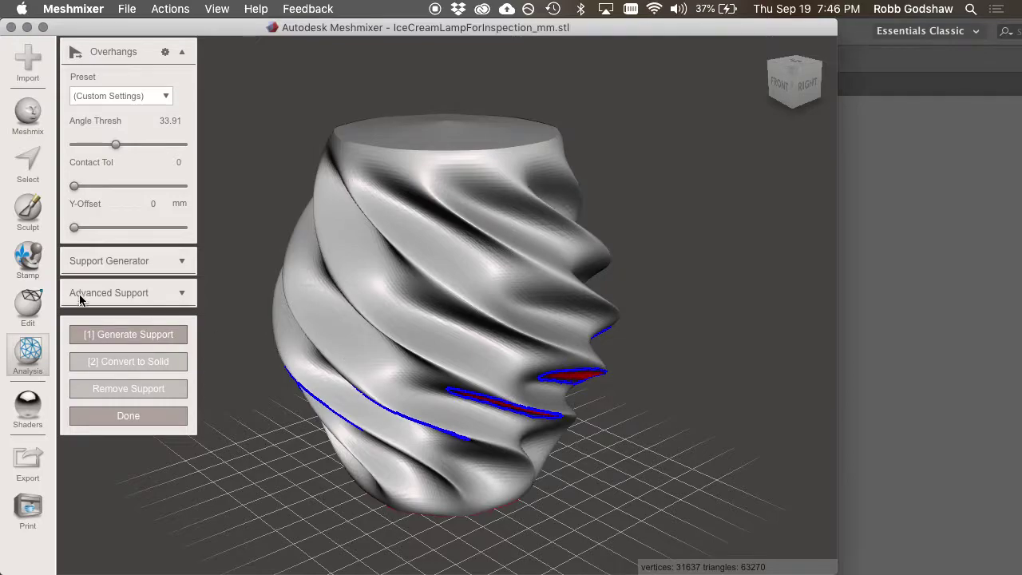
Stretch the lampshade vertically with Transform to a Size Y of 387.5 mm, a Y scale of 1.2917, and accept it.
{"action": "left_click", "coordinate": [21, 324]}
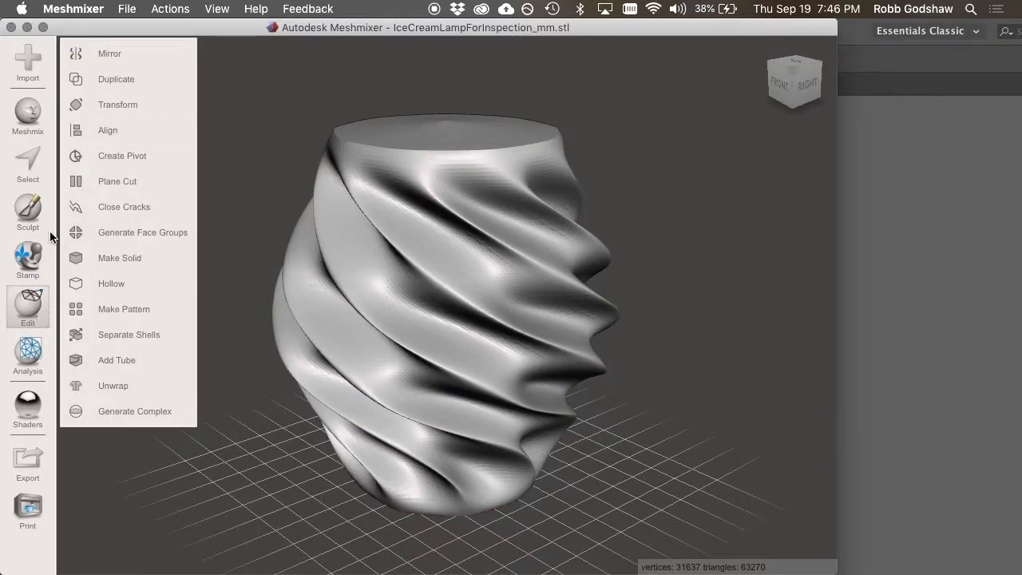
{"action": "left_click", "coordinate": [28, 112]}
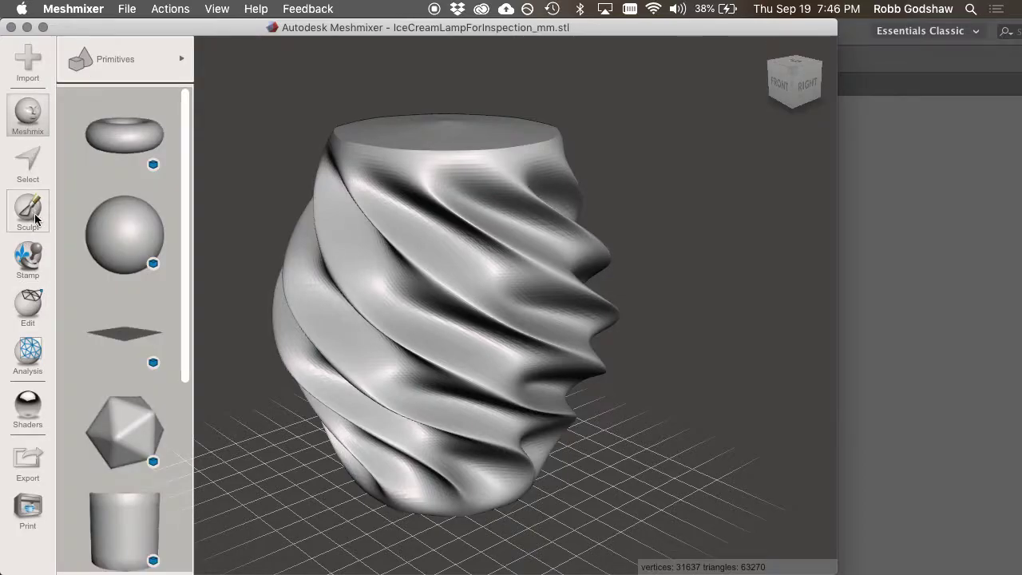
{"action": "left_click", "coordinate": [20, 294]}
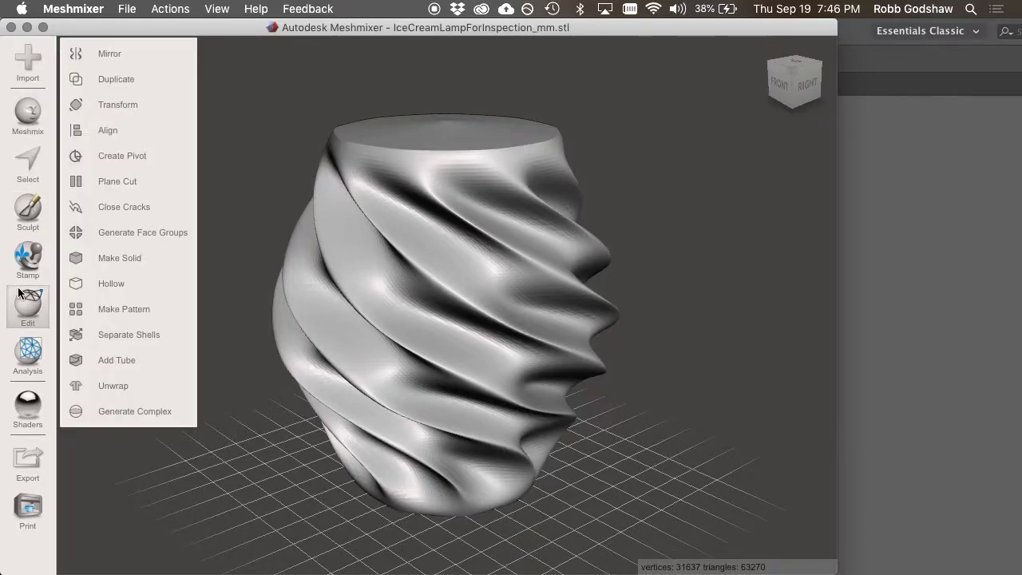
{"action": "left_click", "coordinate": [109, 98]}
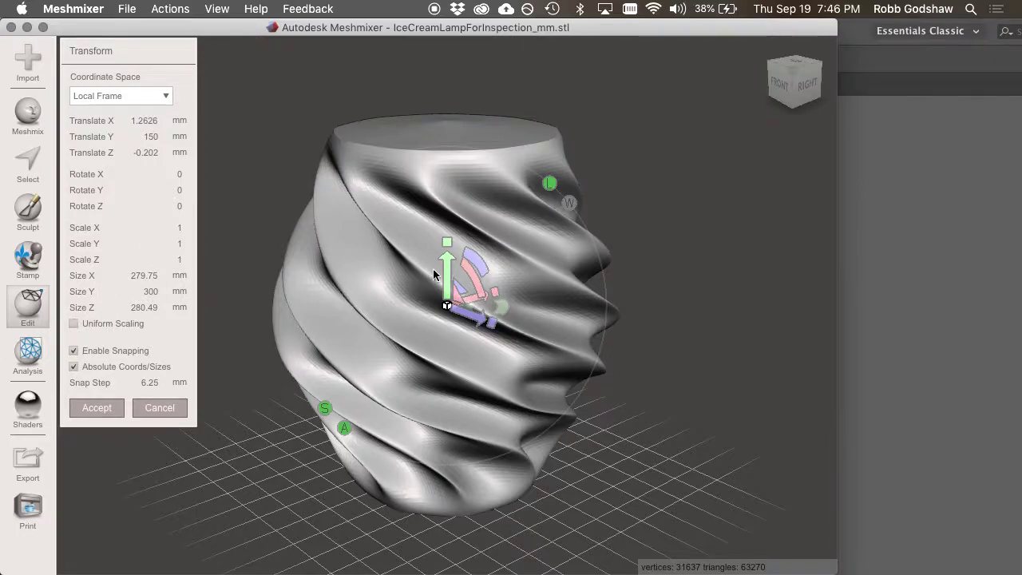
{"action": "scroll", "coordinate": [438, 267], "scroll_direction": "down", "scroll_amount": 1}
{"action": "scroll", "coordinate": [639, 240], "scroll_direction": "down", "scroll_amount": 3}
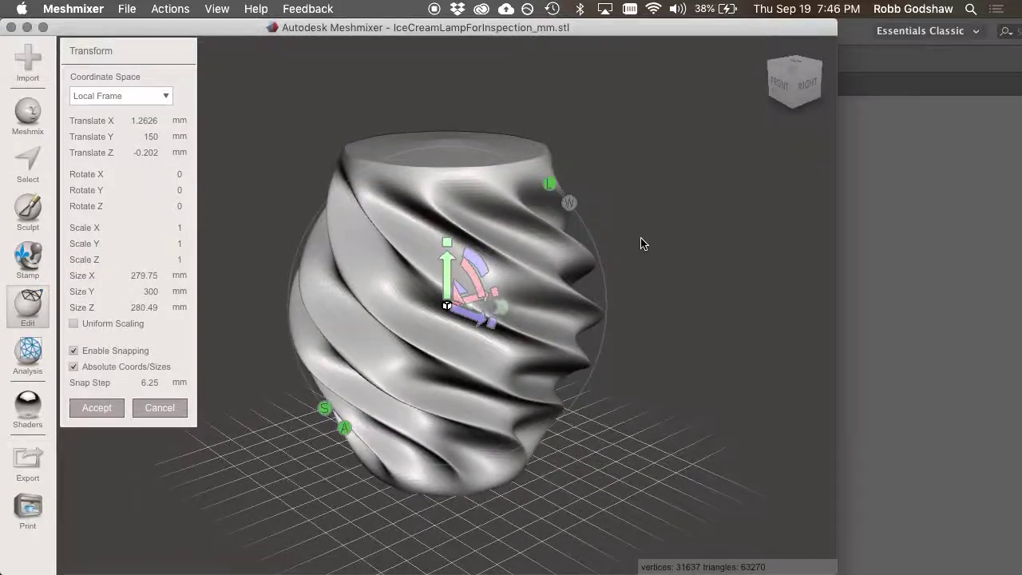
{"action": "right_click_drag", "start_coordinate": [552, 241], "coordinate": [456, 230]}
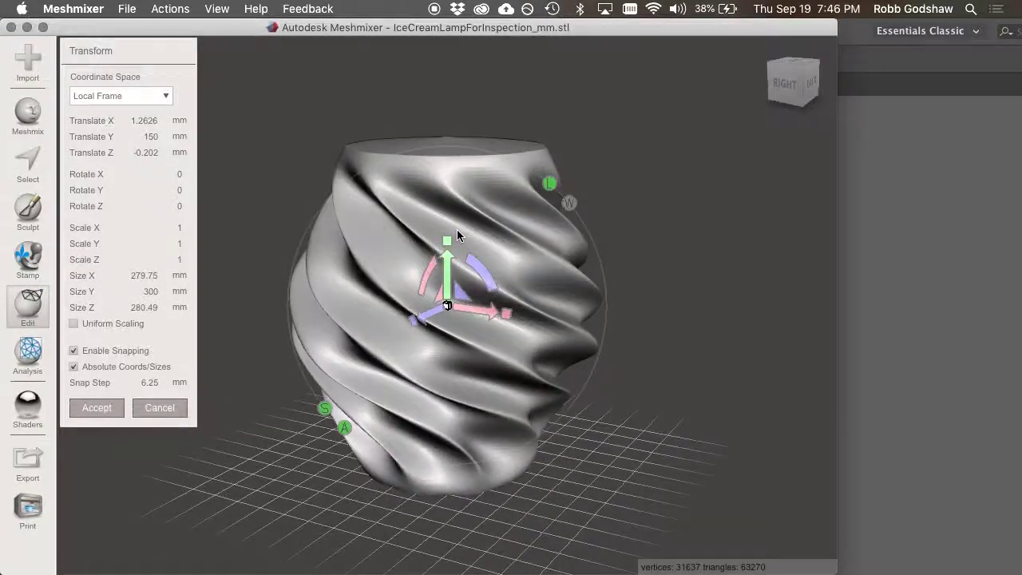
{"action": "left_click_drag", "start_coordinate": [448, 238], "coordinate": [451, 194]}
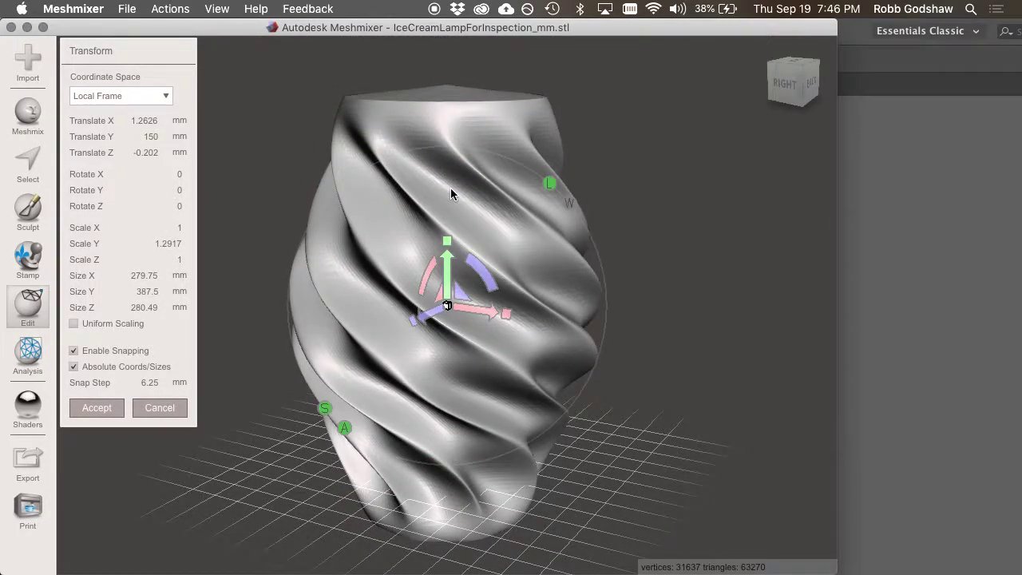
{"action": "left_click", "coordinate": [109, 411]}
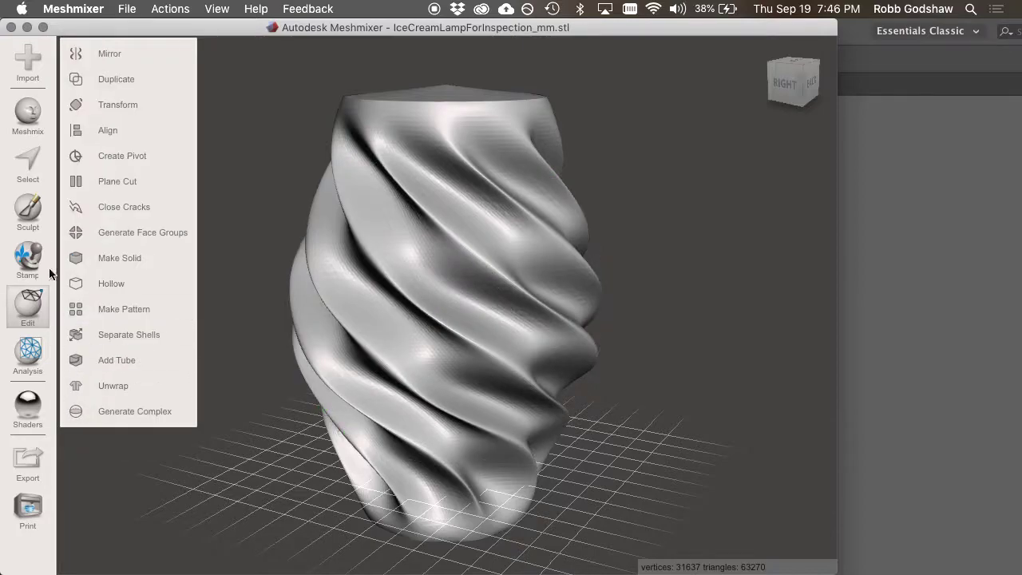
Run the Overhangs analysis on the stretched lampshade, examine its flutes and underside for marked areas, and close the analysis.
{"action": "left_click", "coordinate": [29, 351]}
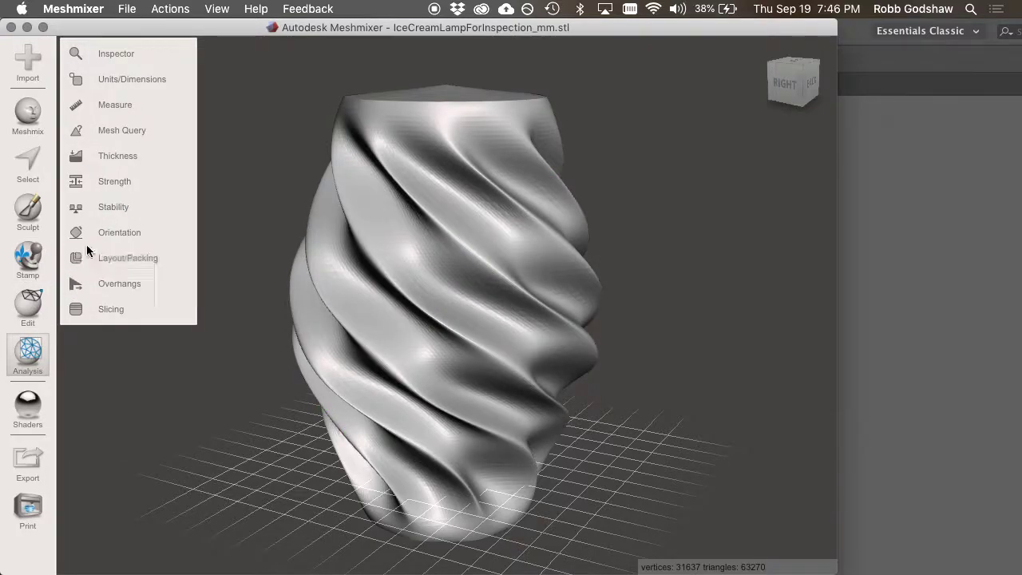
{"action": "left_click", "coordinate": [110, 283]}
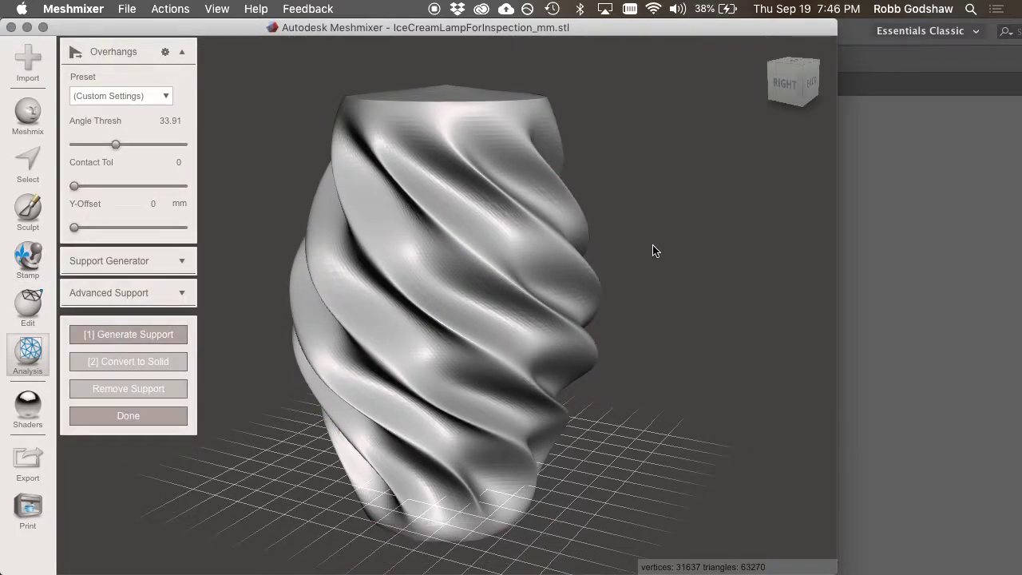
{"action": "right_click_drag", "start_coordinate": [653, 234], "coordinate": [157, 269]}
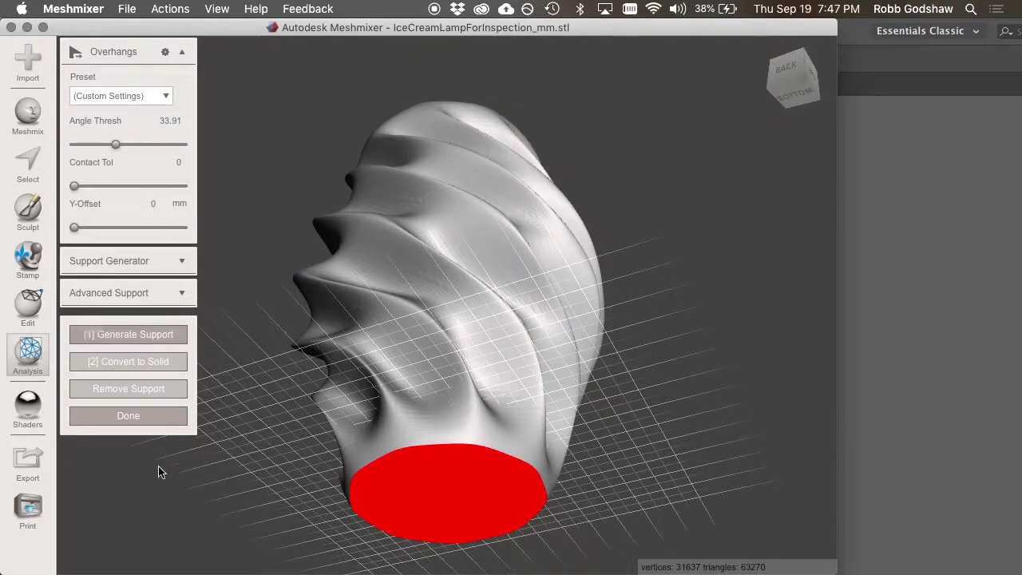
{"action": "left_click", "coordinate": [165, 418]}
{"action": "right_click_drag", "start_coordinate": [262, 349], "coordinate": [306, 535]}
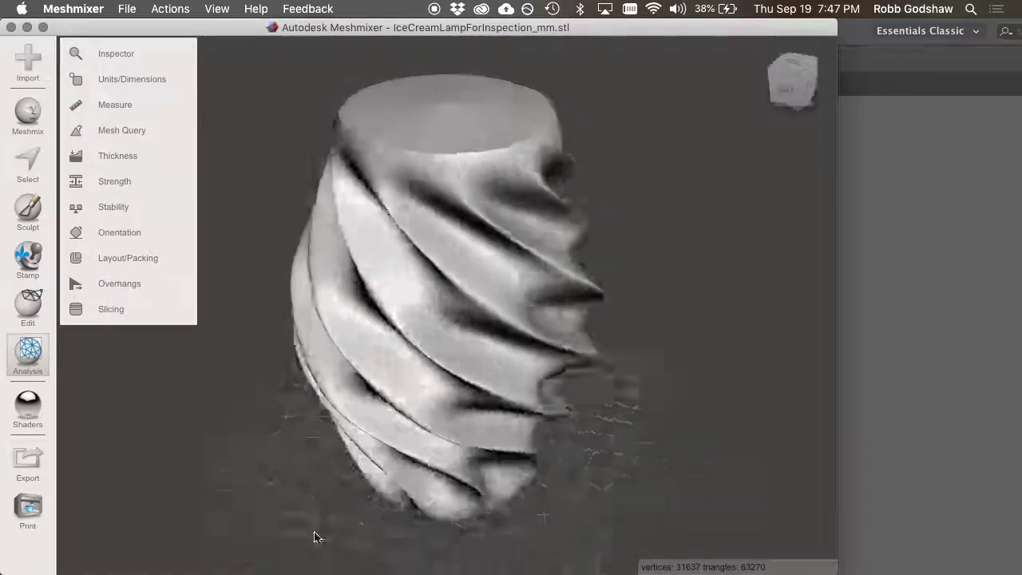
Try hollowing the lampshade with a 2 mm offset distance, examine the previewed shell, and cancel the operation.
{"action": "left_click", "coordinate": [28, 303]}
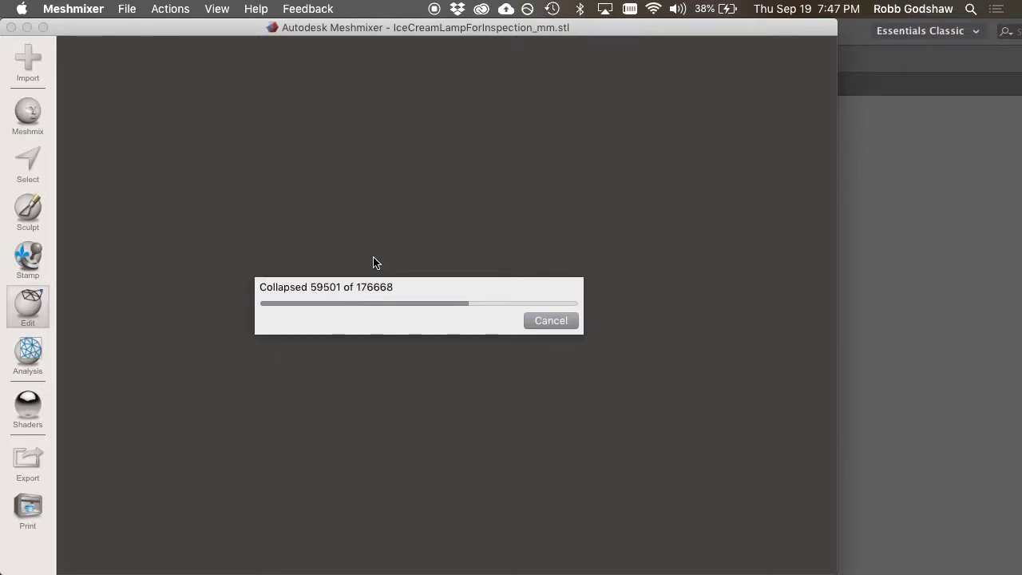
{"action": "right_click_drag", "start_coordinate": [408, 229], "coordinate": [287, 169]}
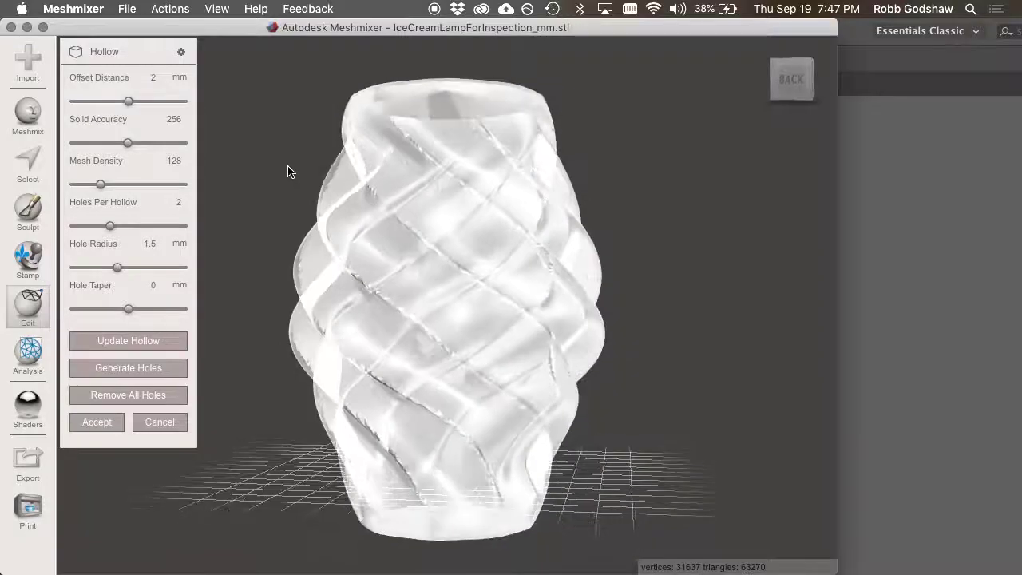
{"action": "left_click", "coordinate": [163, 421]}
{"action": "right_click_drag", "start_coordinate": [266, 316], "coordinate": [157, 413]}
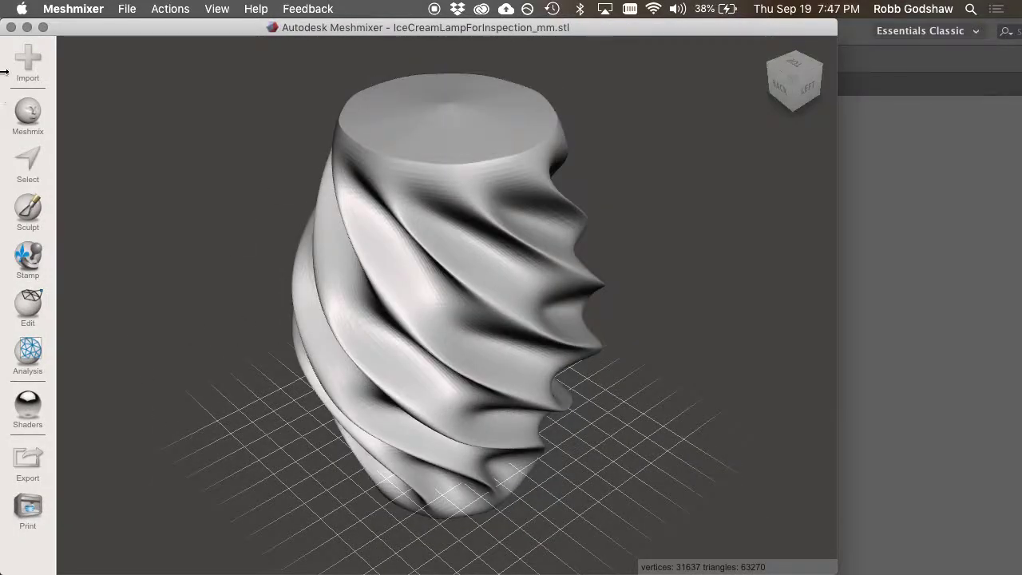